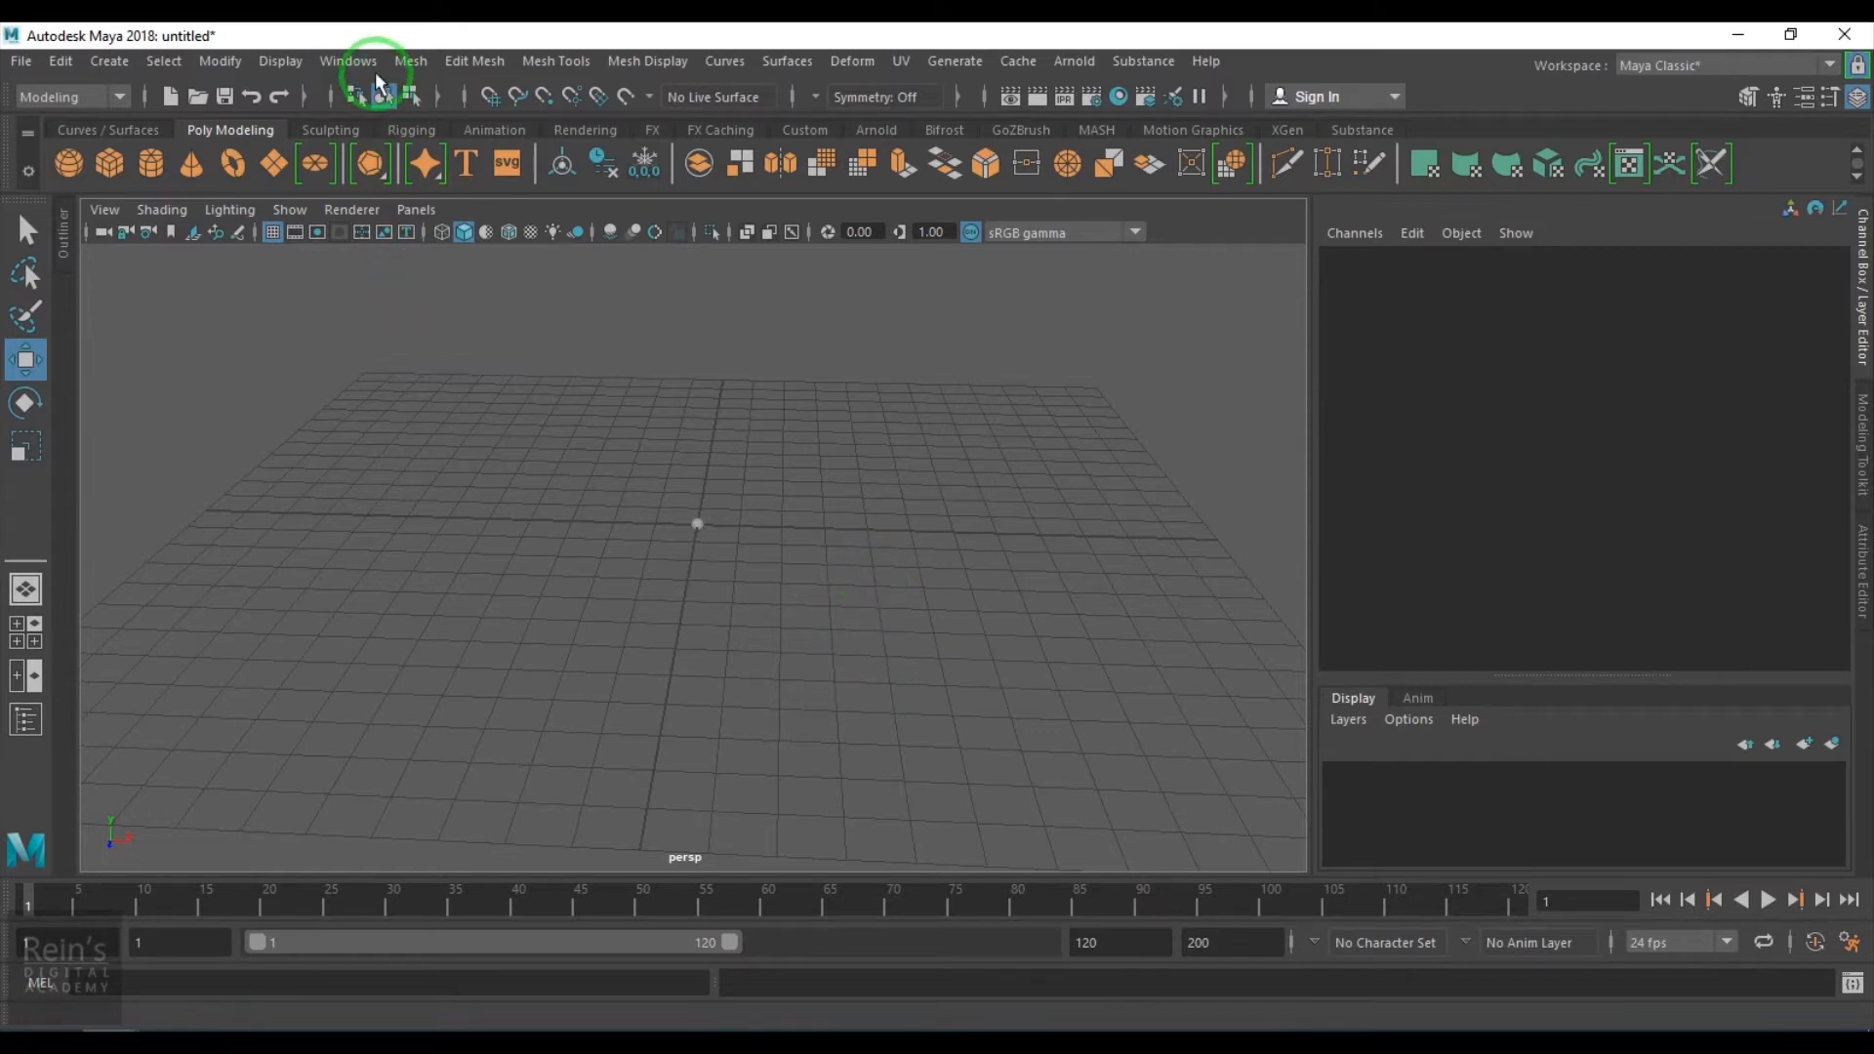
Open the Hypershade and list Maya's utility nodes with enlarged icons
{"action": "left_click", "coordinate": [1118, 96]}
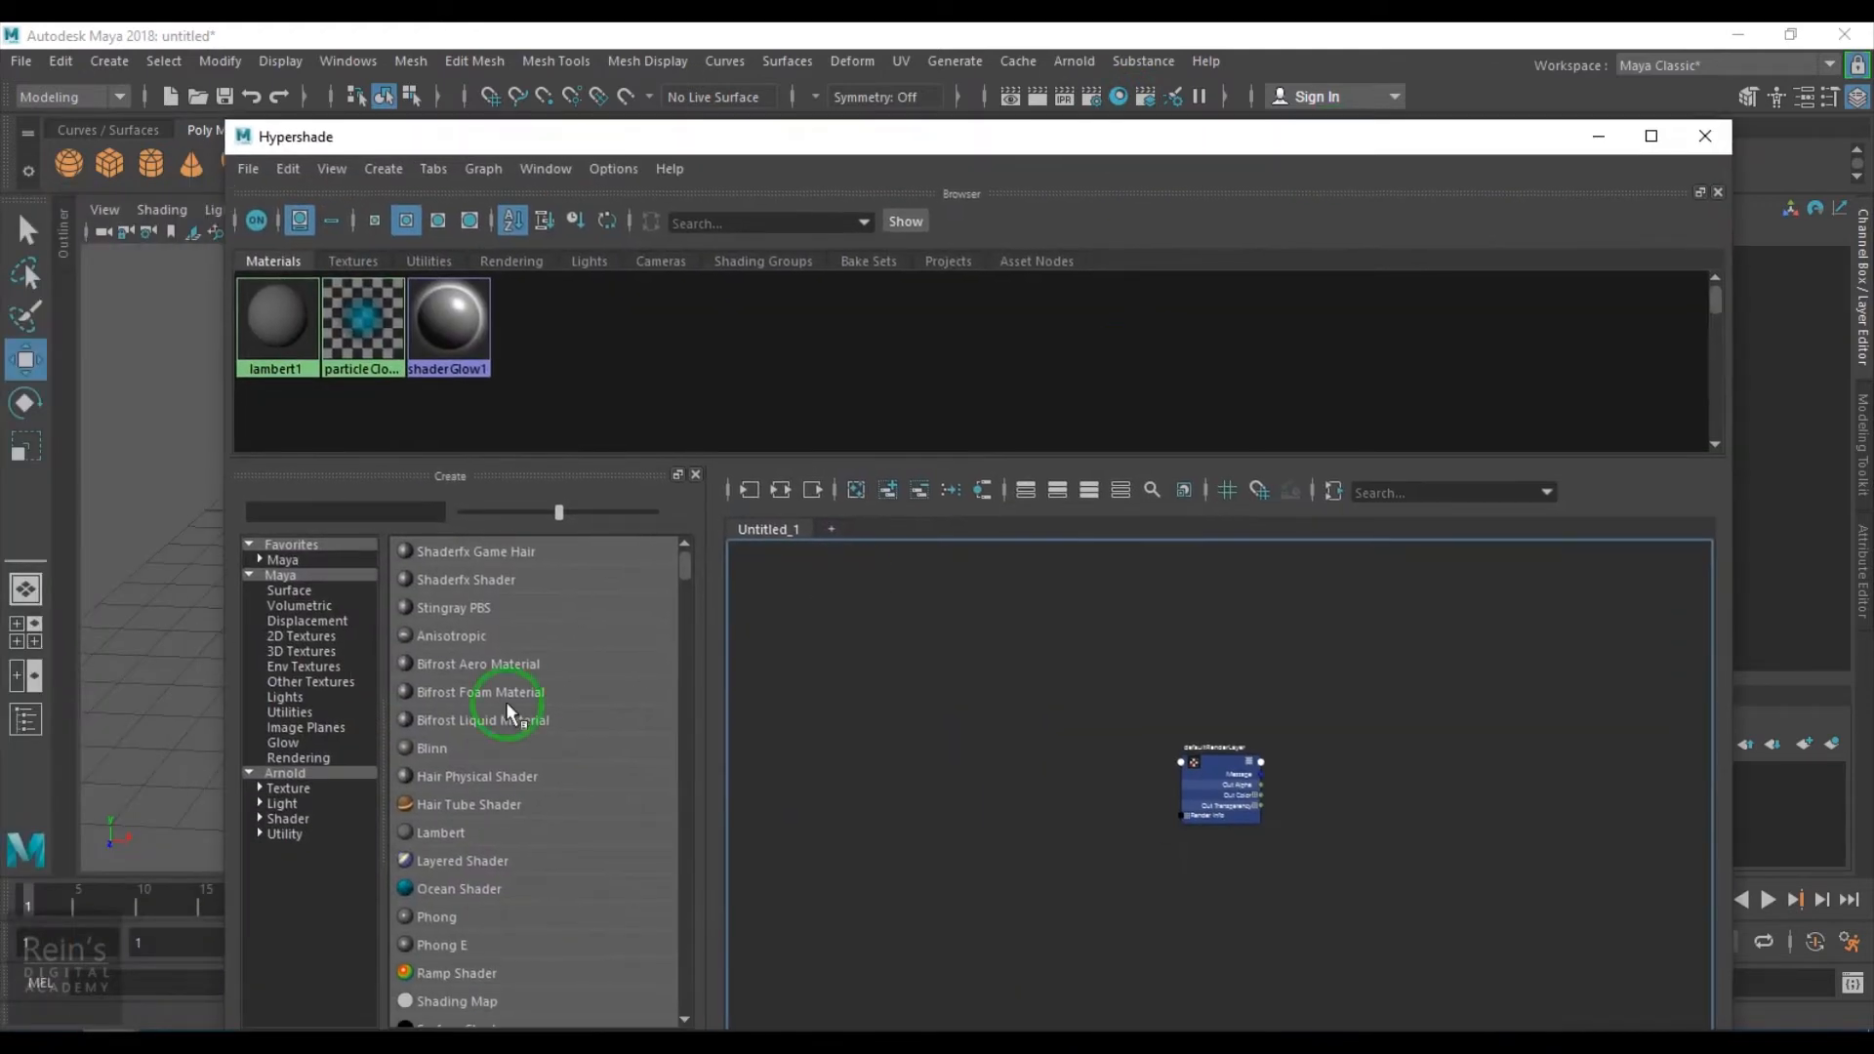
{"action": "left_click", "coordinate": [292, 712]}
{"action": "scroll", "coordinate": [449, 828], "scroll_direction": "down", "scroll_amount": 10}
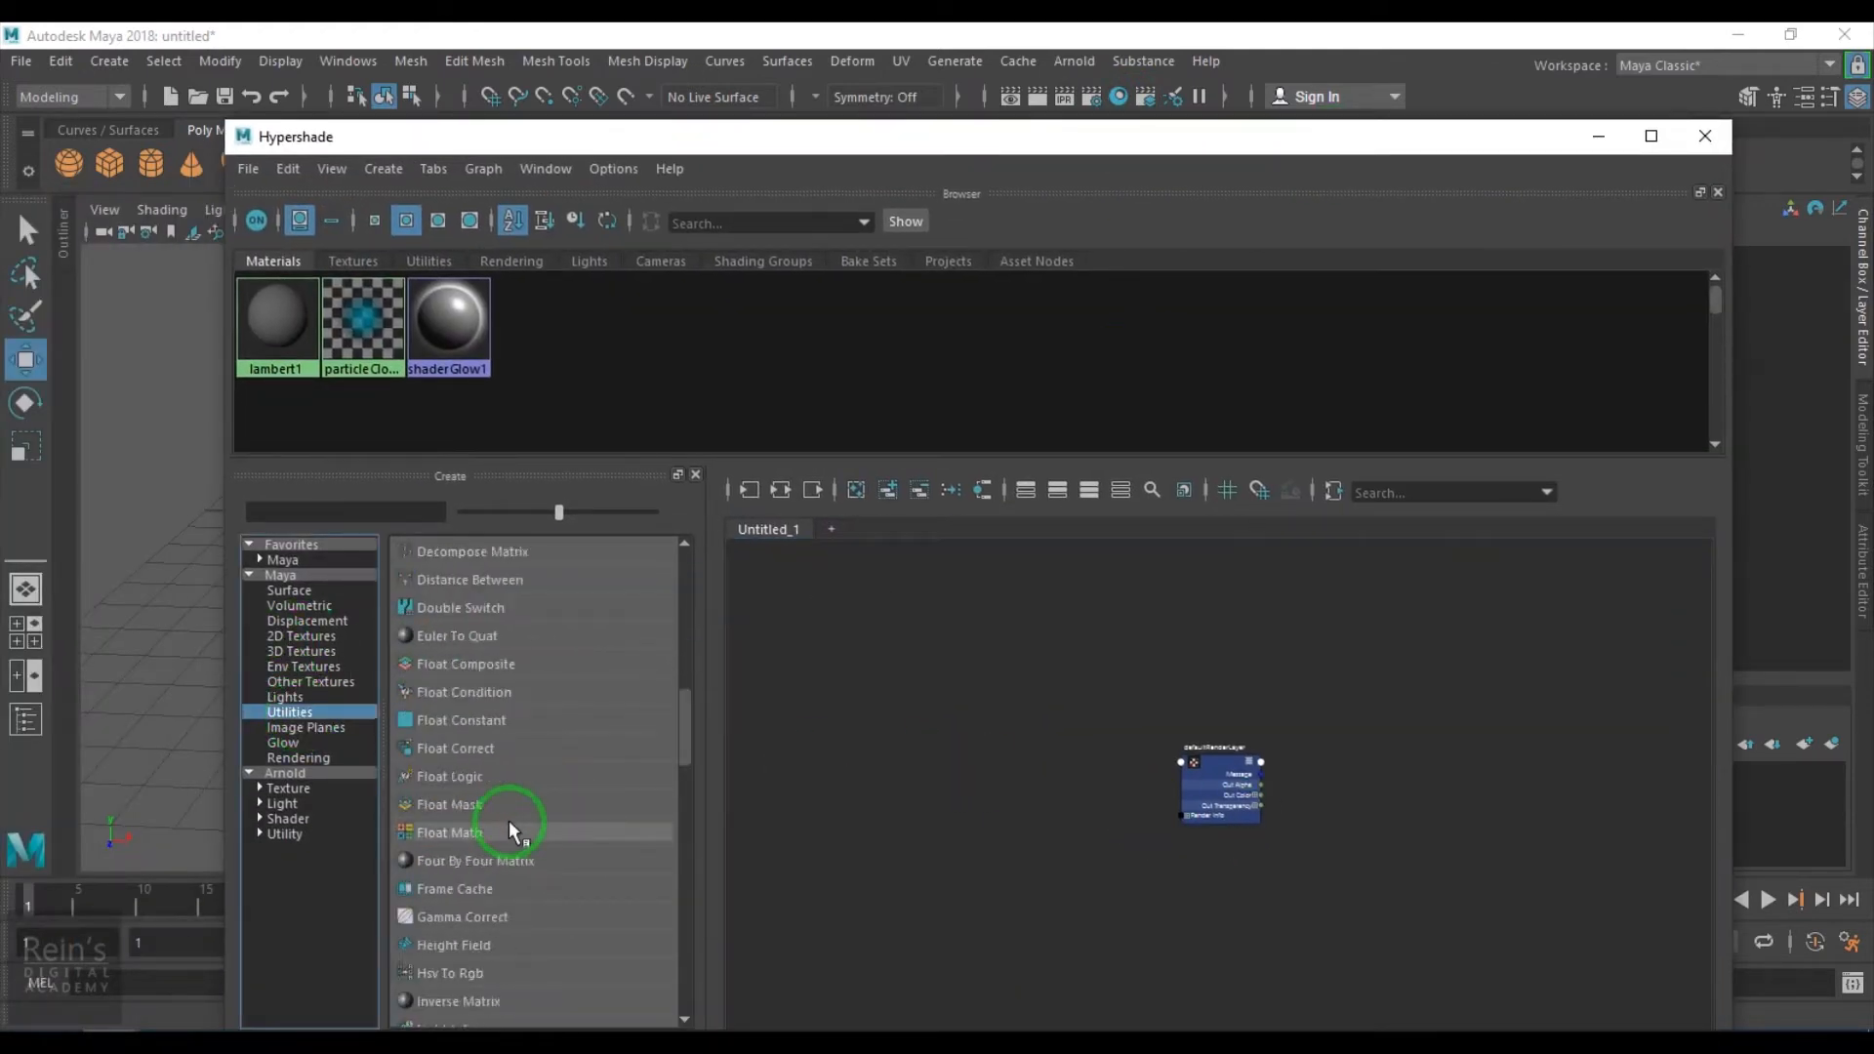
{"action": "left_click_drag", "start_coordinate": [558, 512], "coordinate": [702, 531]}
Add a Sampler Info utility node to the Hypershade graph and place it beside the default render layer node
{"action": "scroll", "coordinate": [517, 818], "scroll_direction": "down", "scroll_amount": 10}
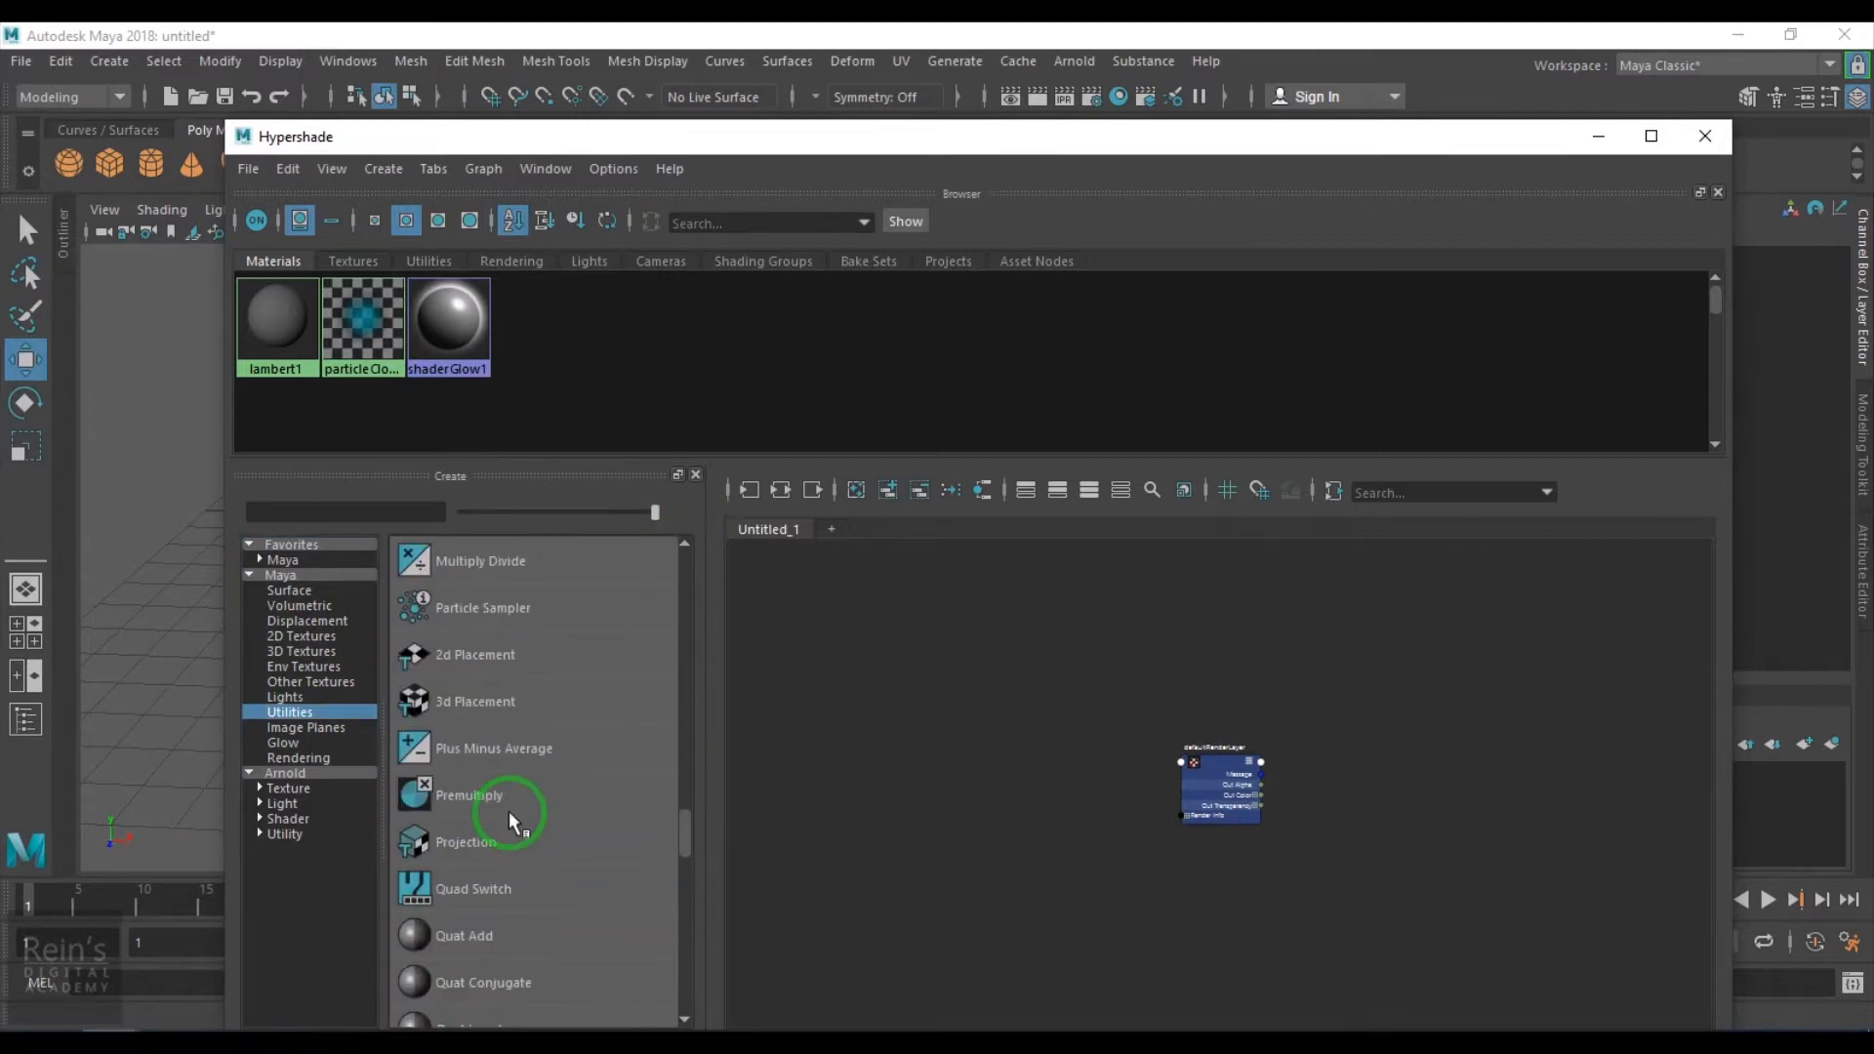
{"action": "scroll", "coordinate": [510, 818], "scroll_direction": "down", "scroll_amount": 3}
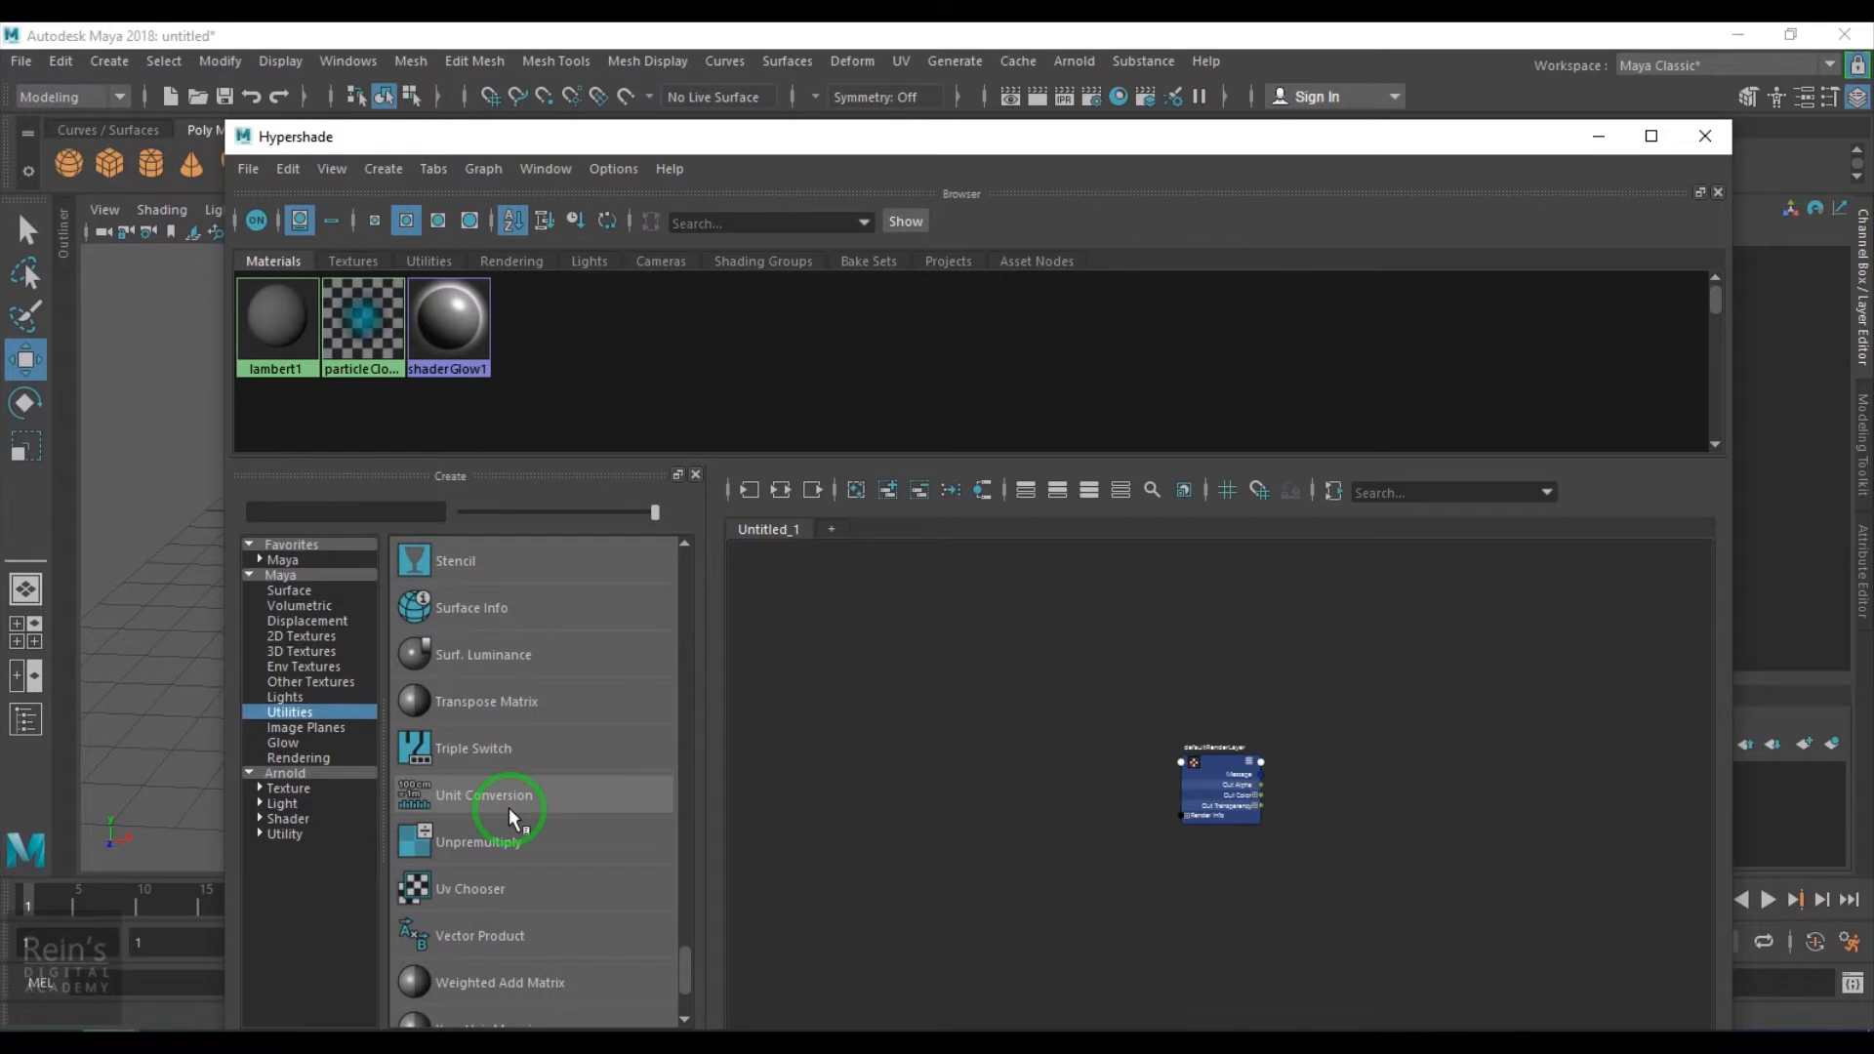
{"action": "scroll", "coordinate": [557, 839], "scroll_direction": "up", "scroll_amount": 3}
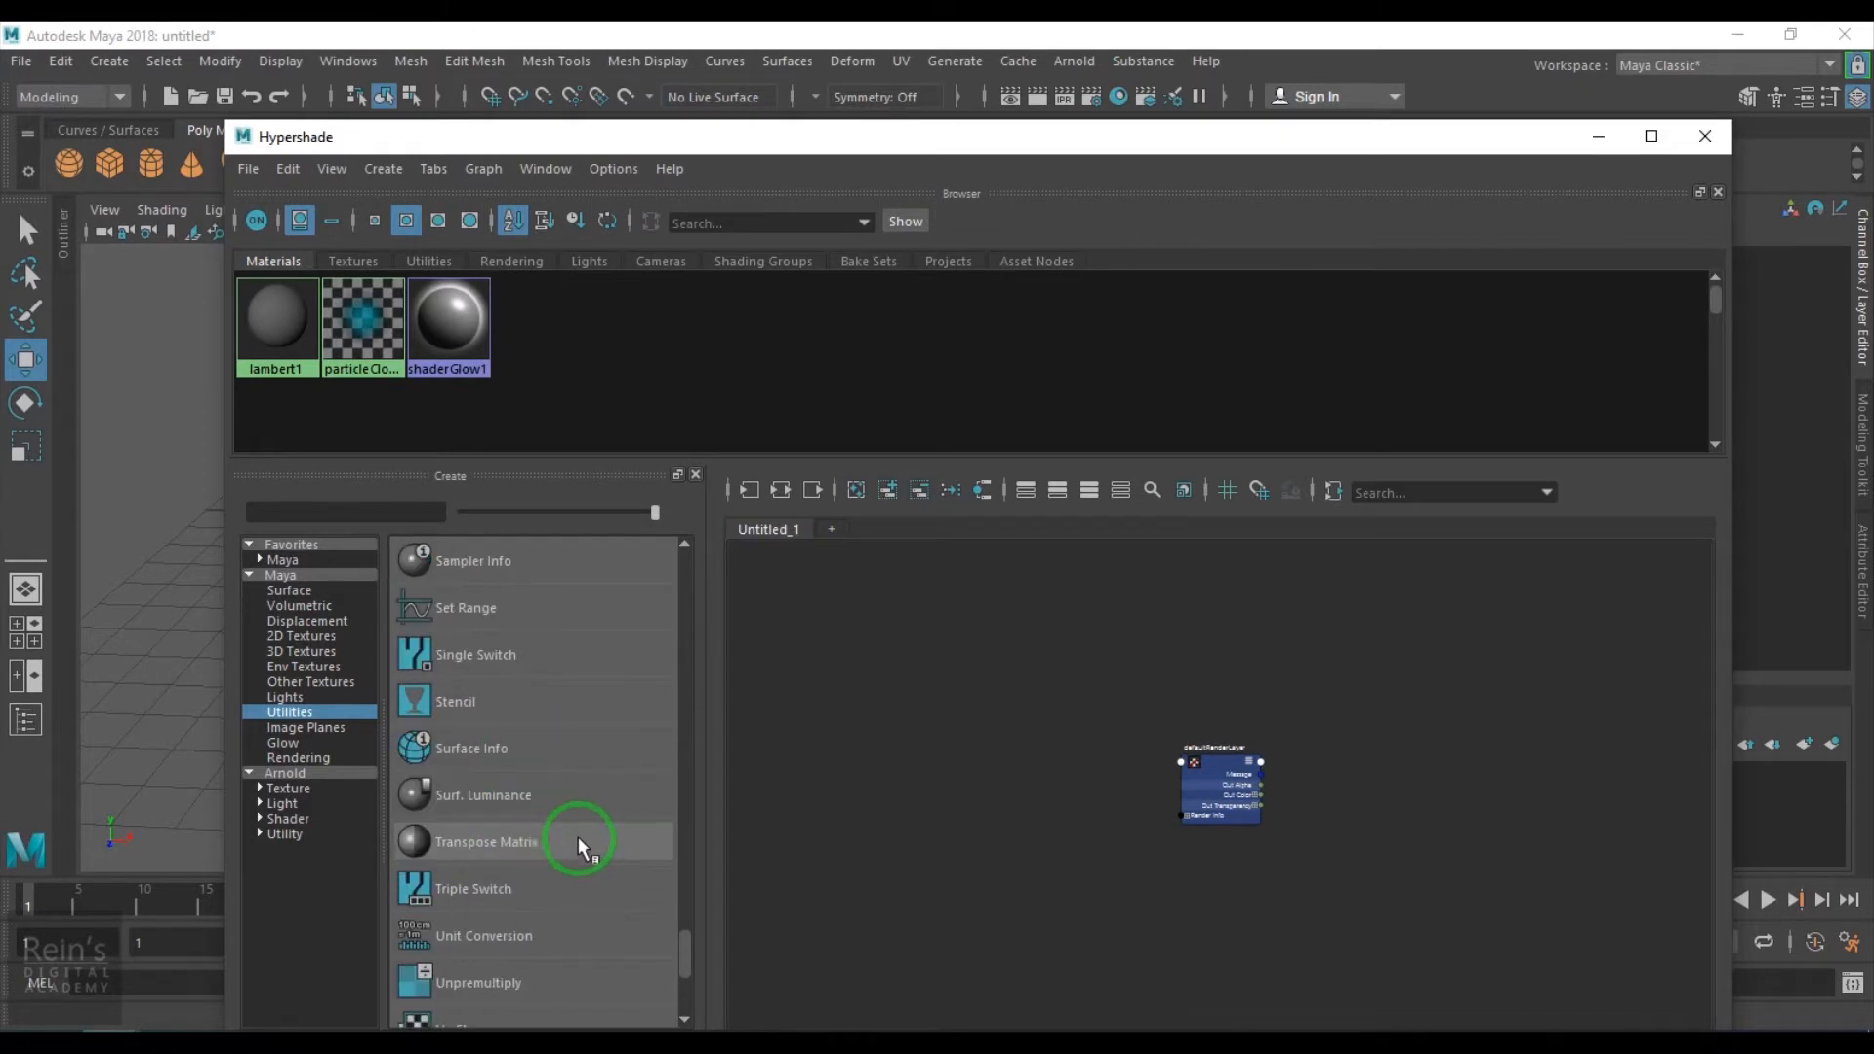
{"action": "scroll", "coordinate": [563, 845], "scroll_direction": "up", "scroll_amount": 3}
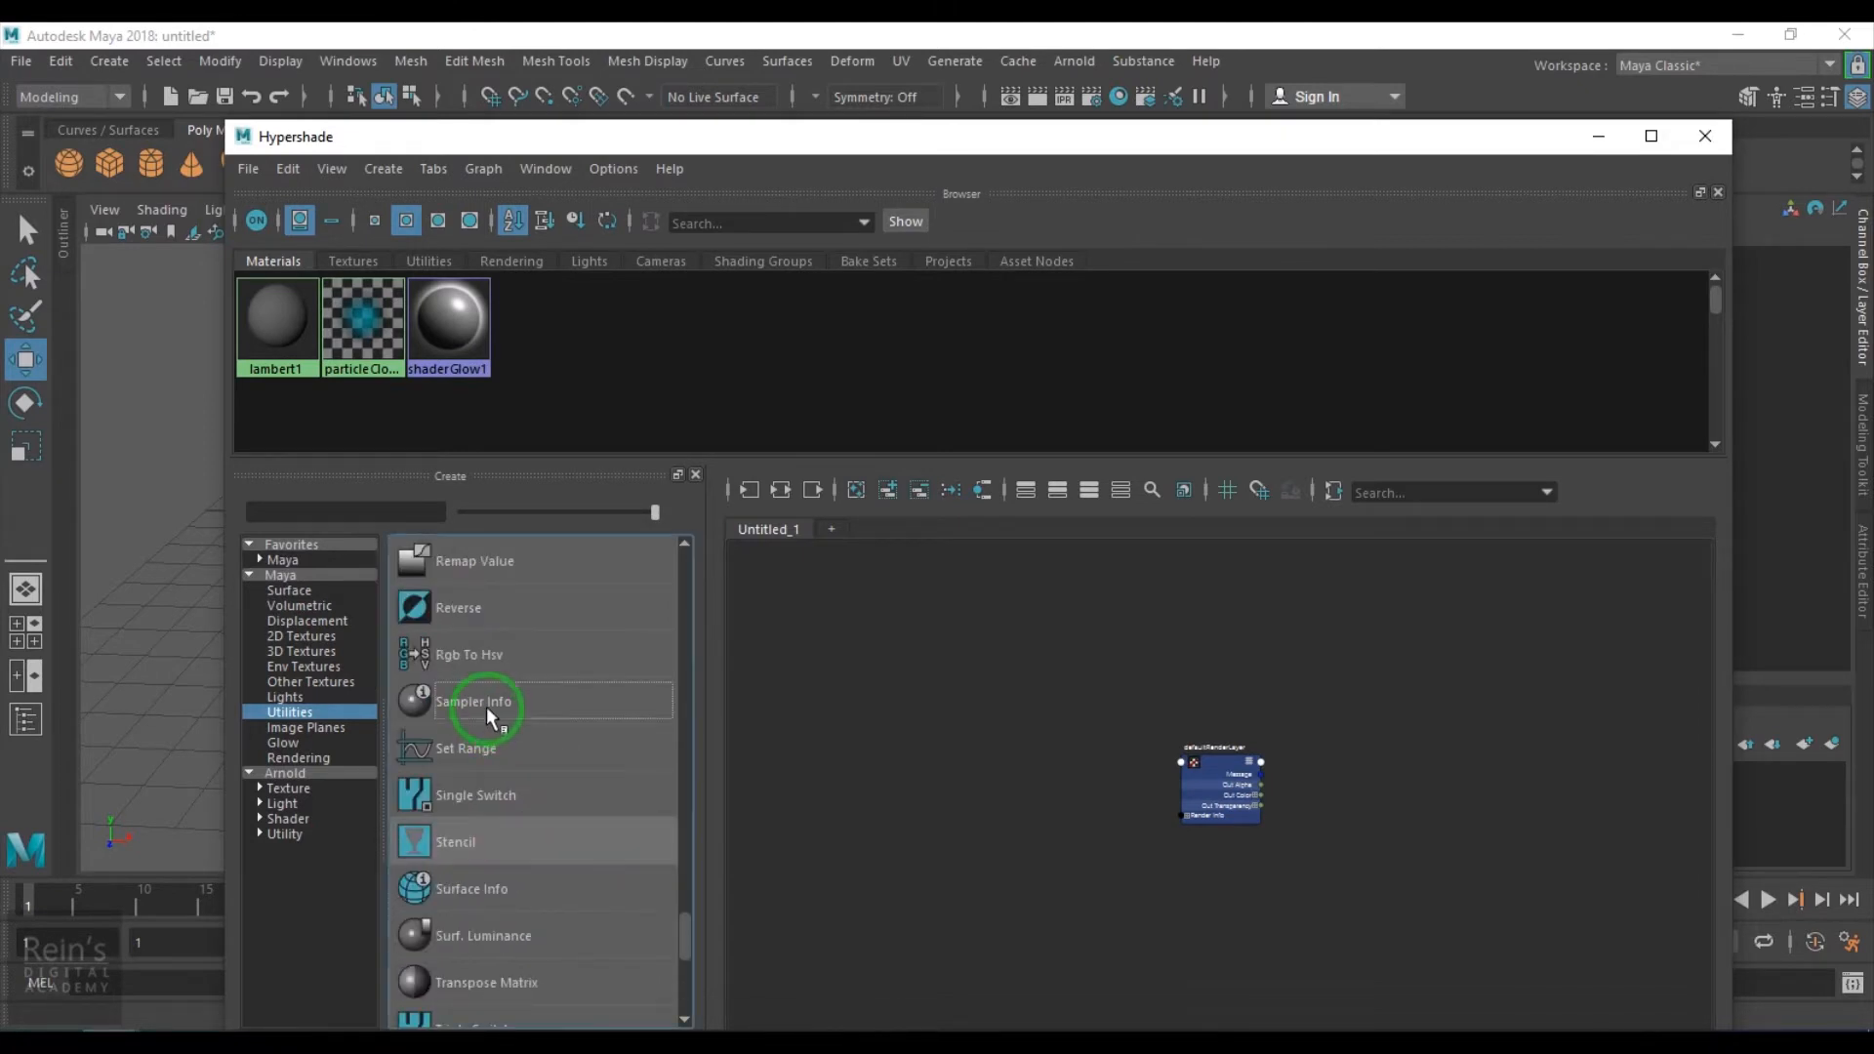
{"action": "left_click", "coordinate": [491, 716]}
{"action": "left_click_drag", "start_coordinate": [1493, 786], "coordinate": [1077, 781]}
{"action": "scroll", "coordinate": [1076, 780], "scroll_direction": "up", "scroll_amount": 5}
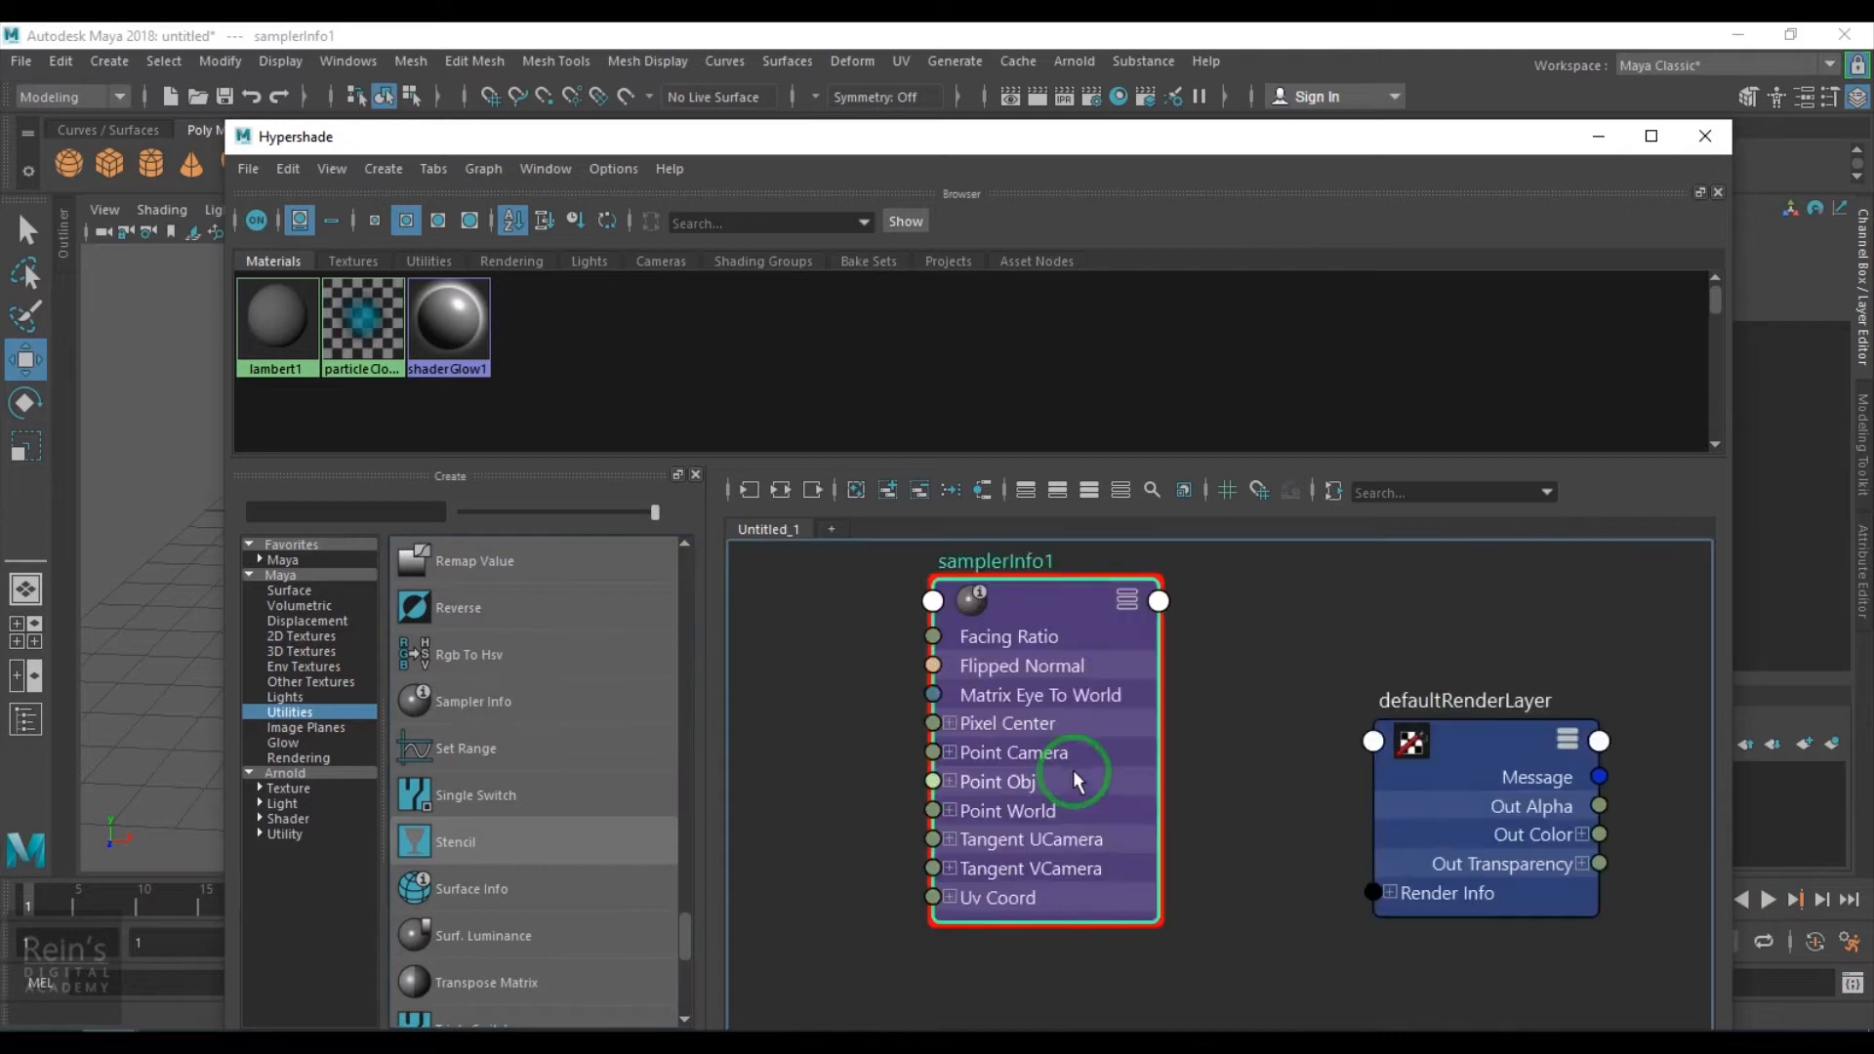
Create a second samplerInfo node by searching for "sample" in the graph, and delete it
{"action": "left_click", "coordinate": [1235, 642]}
{"action": "key", "text": "Tab"}
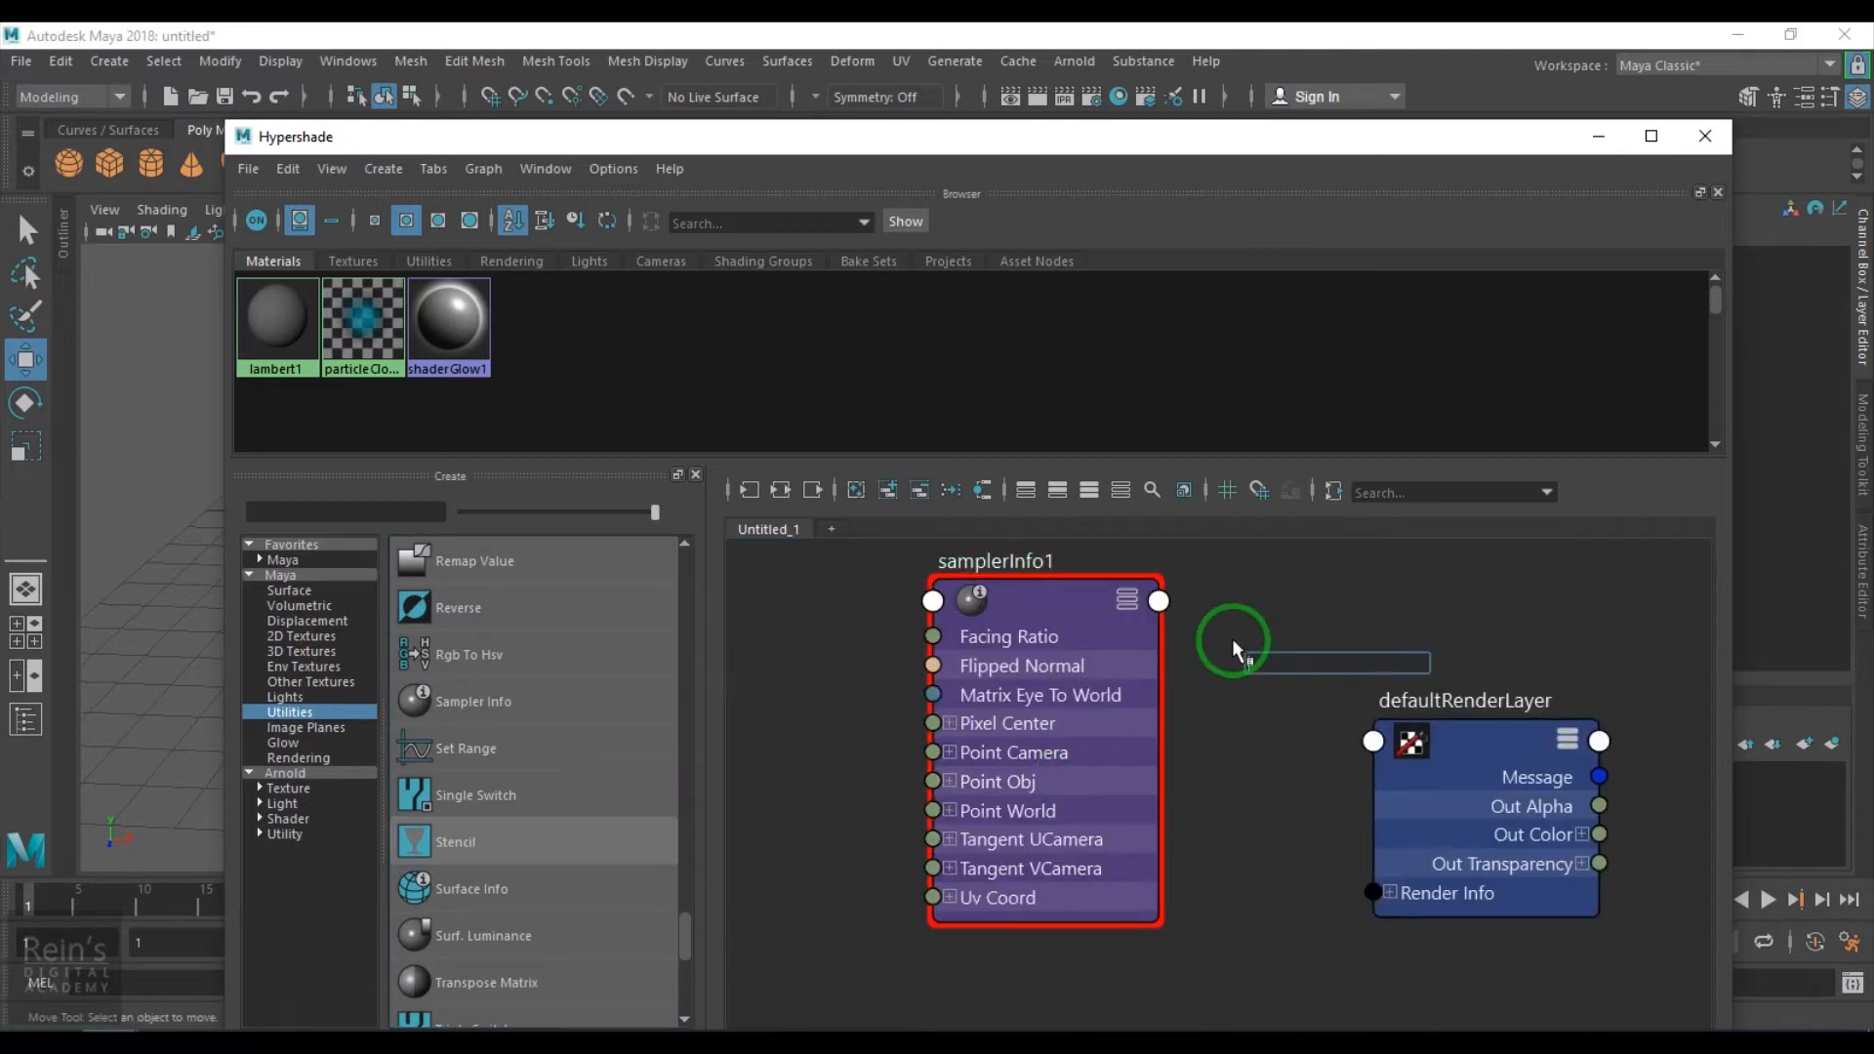
{"action": "type", "text": "sample"}
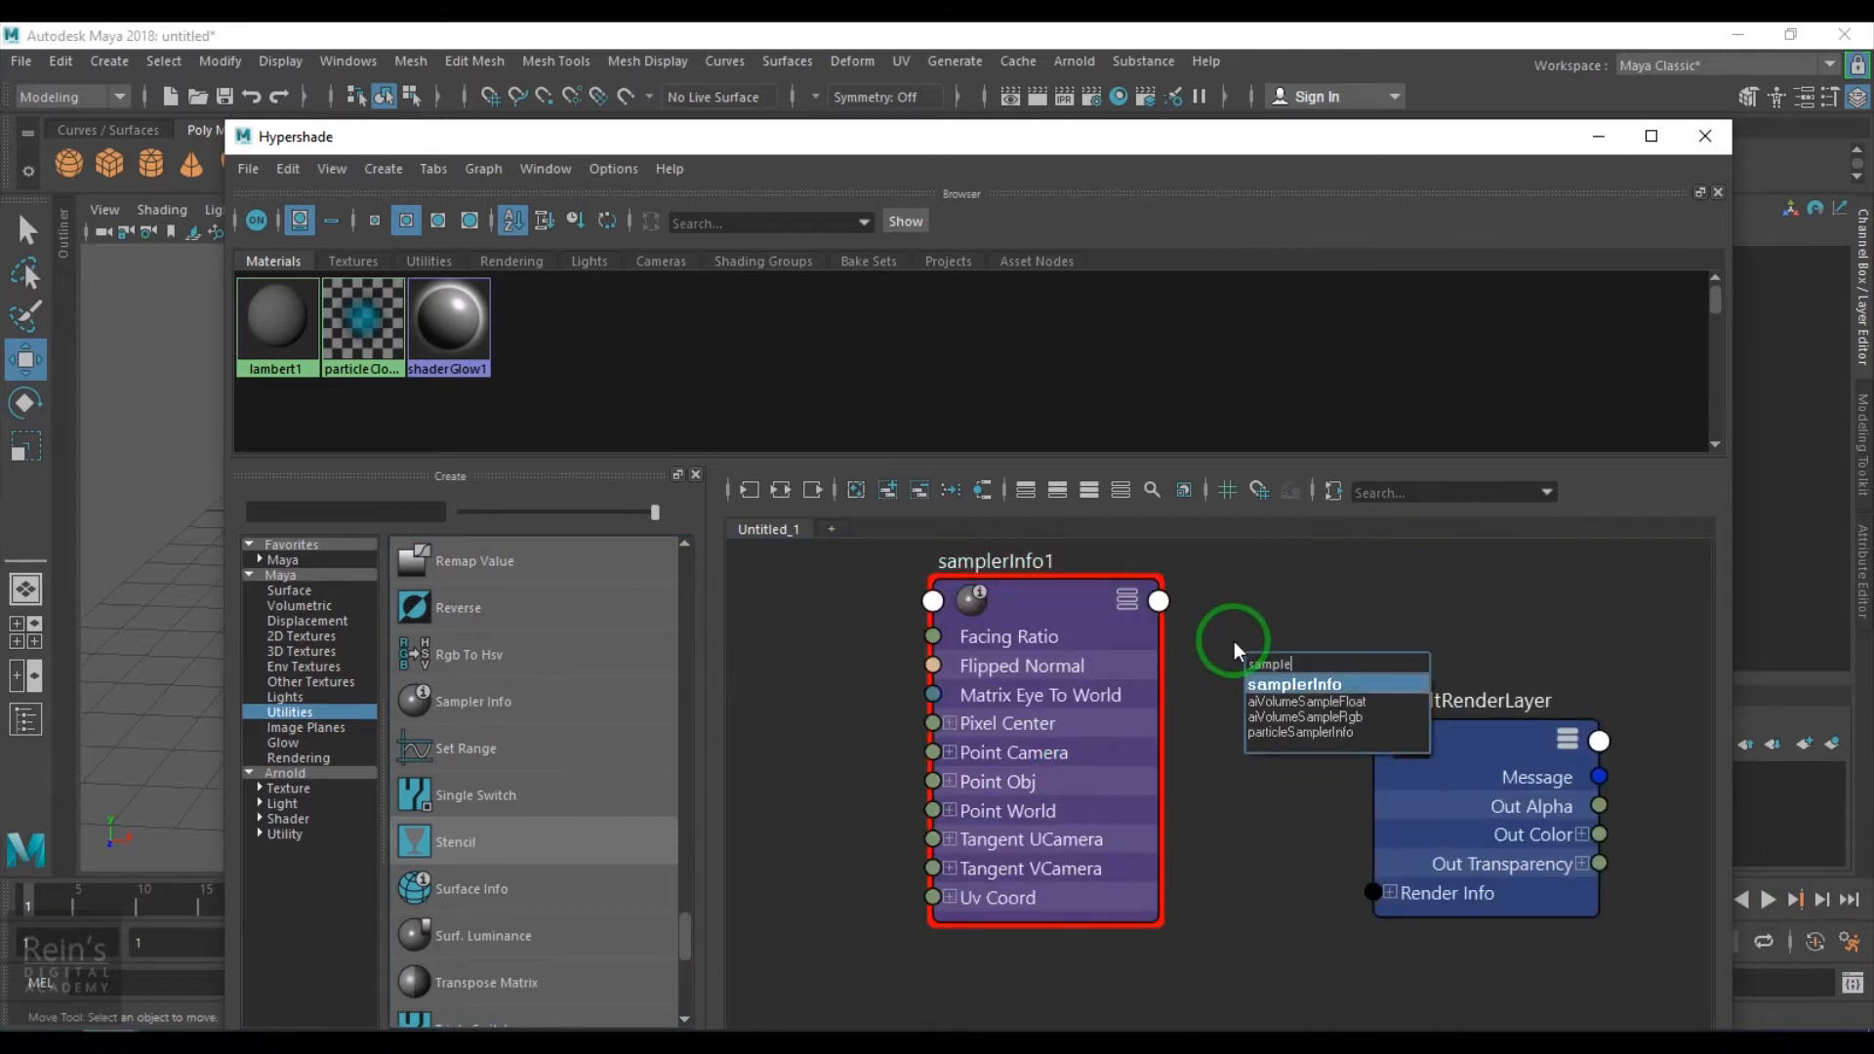
{"action": "key", "text": "Return"}
{"action": "key", "text": "Delete"}
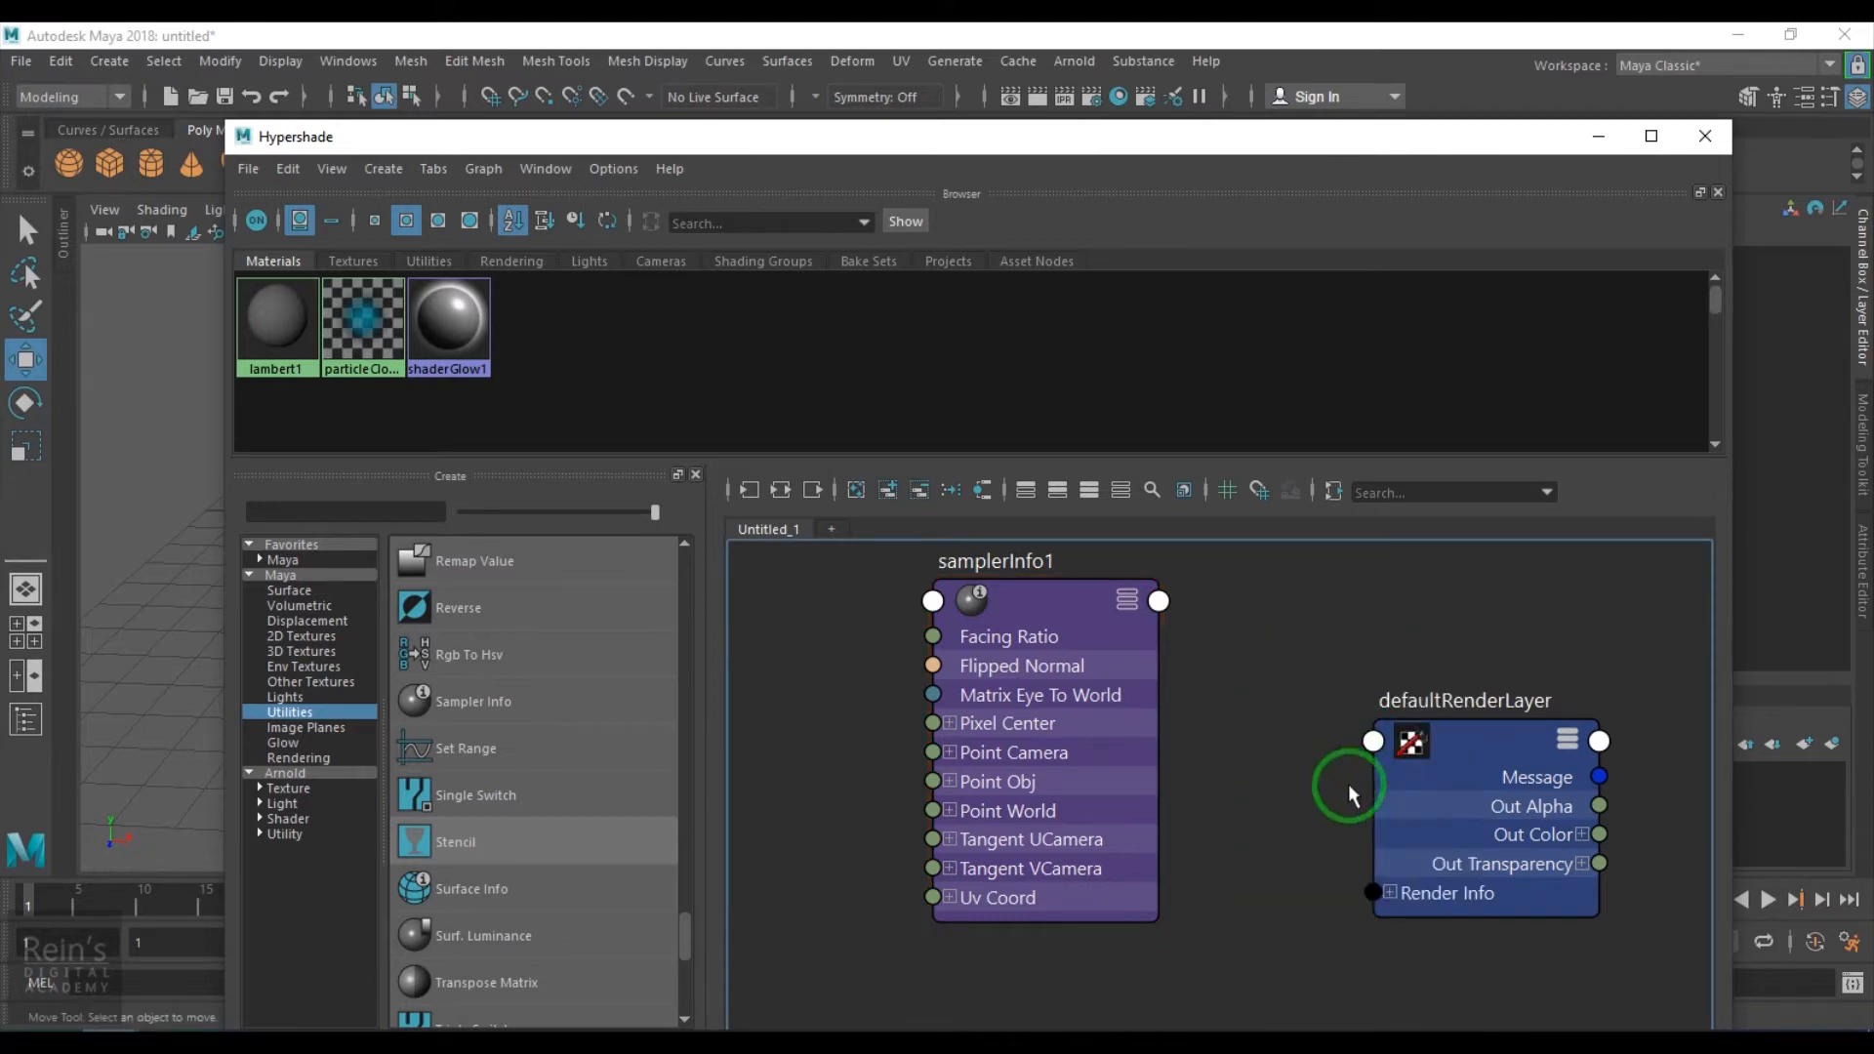
Move the default render layer node clear of the samplerInfo1 node and display the attributes of samplerInfo1
{"action": "scroll", "coordinate": [1190, 720], "scroll_direction": "down", "scroll_amount": 2}
{"action": "scroll", "coordinate": [1190, 720], "scroll_direction": "down", "scroll_amount": 1}
{"action": "left_click_drag", "start_coordinate": [1276, 753], "coordinate": [733, 907]}
{"action": "left_click", "coordinate": [1122, 676]}
{"action": "left_click_drag", "start_coordinate": [1330, 146], "coordinate": [855, 168]}
{"action": "left_click", "coordinate": [1864, 585]}
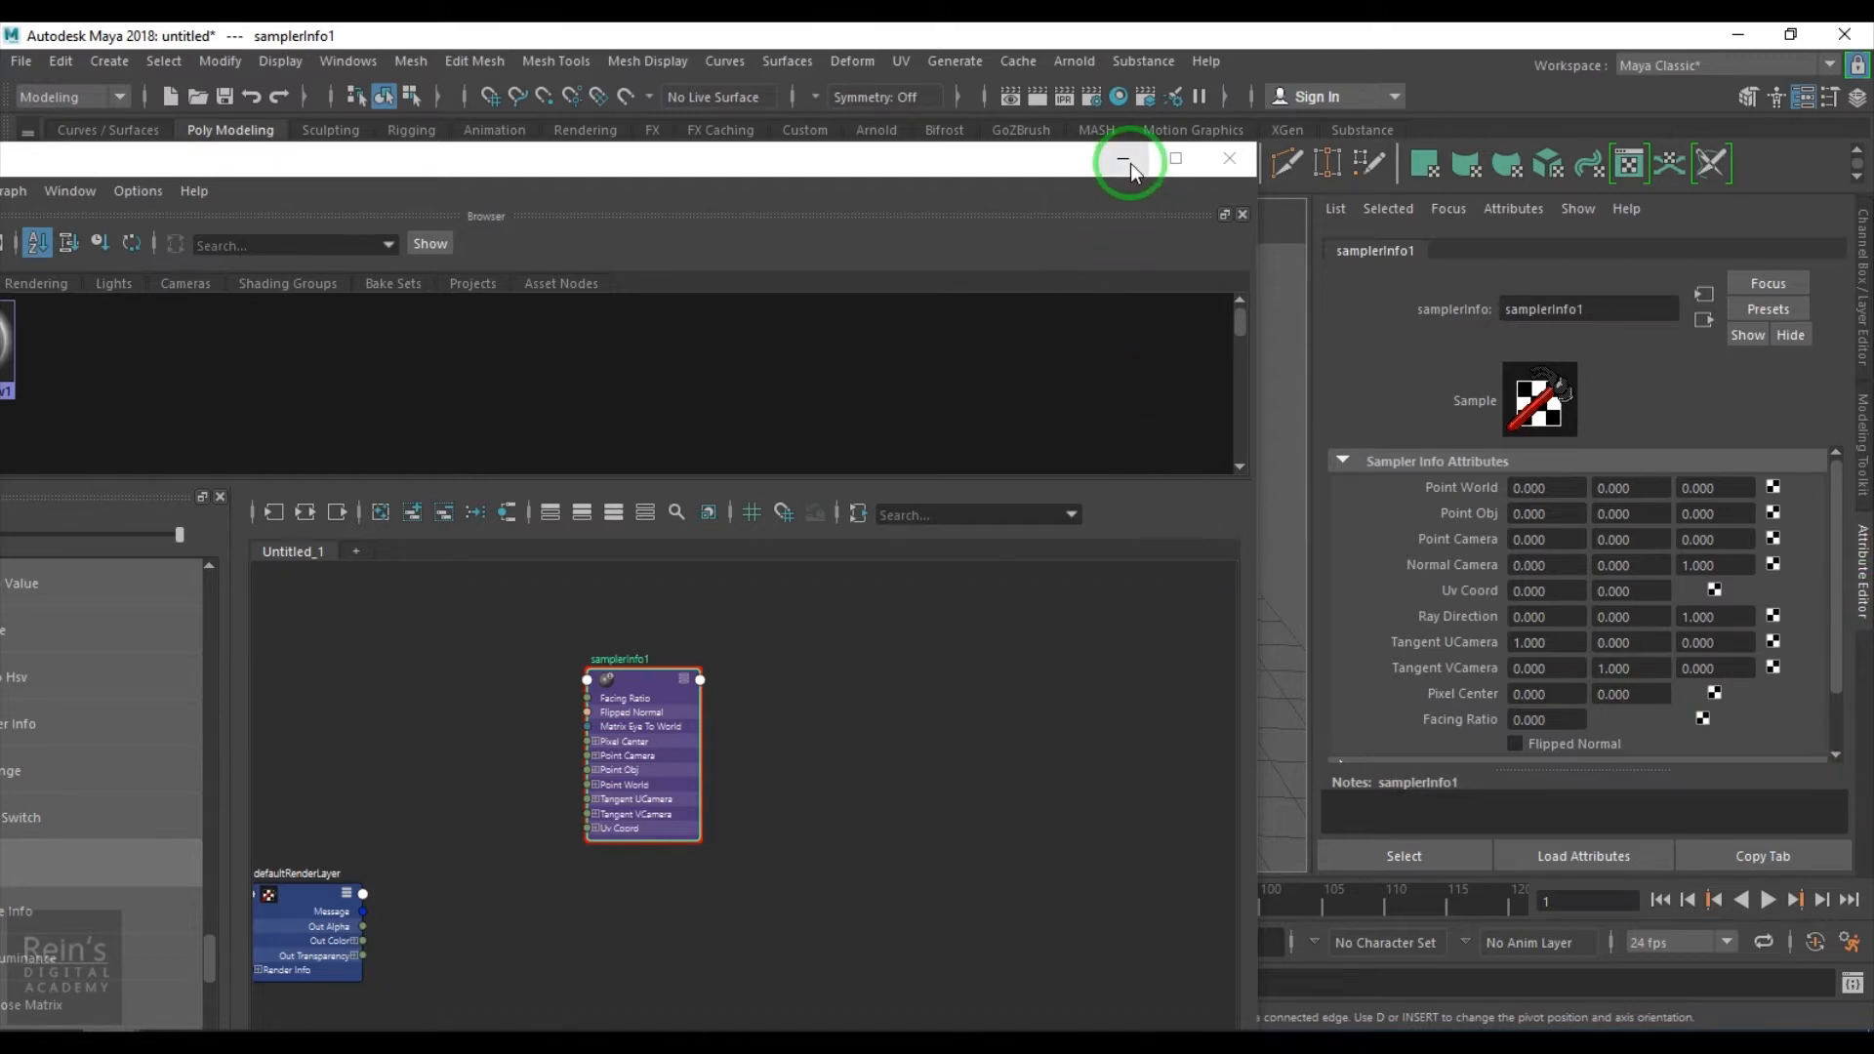
Move the Hypershade out of the way, create a polygon sphere at the grid origin and deselect it
{"action": "left_click_drag", "start_coordinate": [970, 173], "coordinate": [1077, 908]}
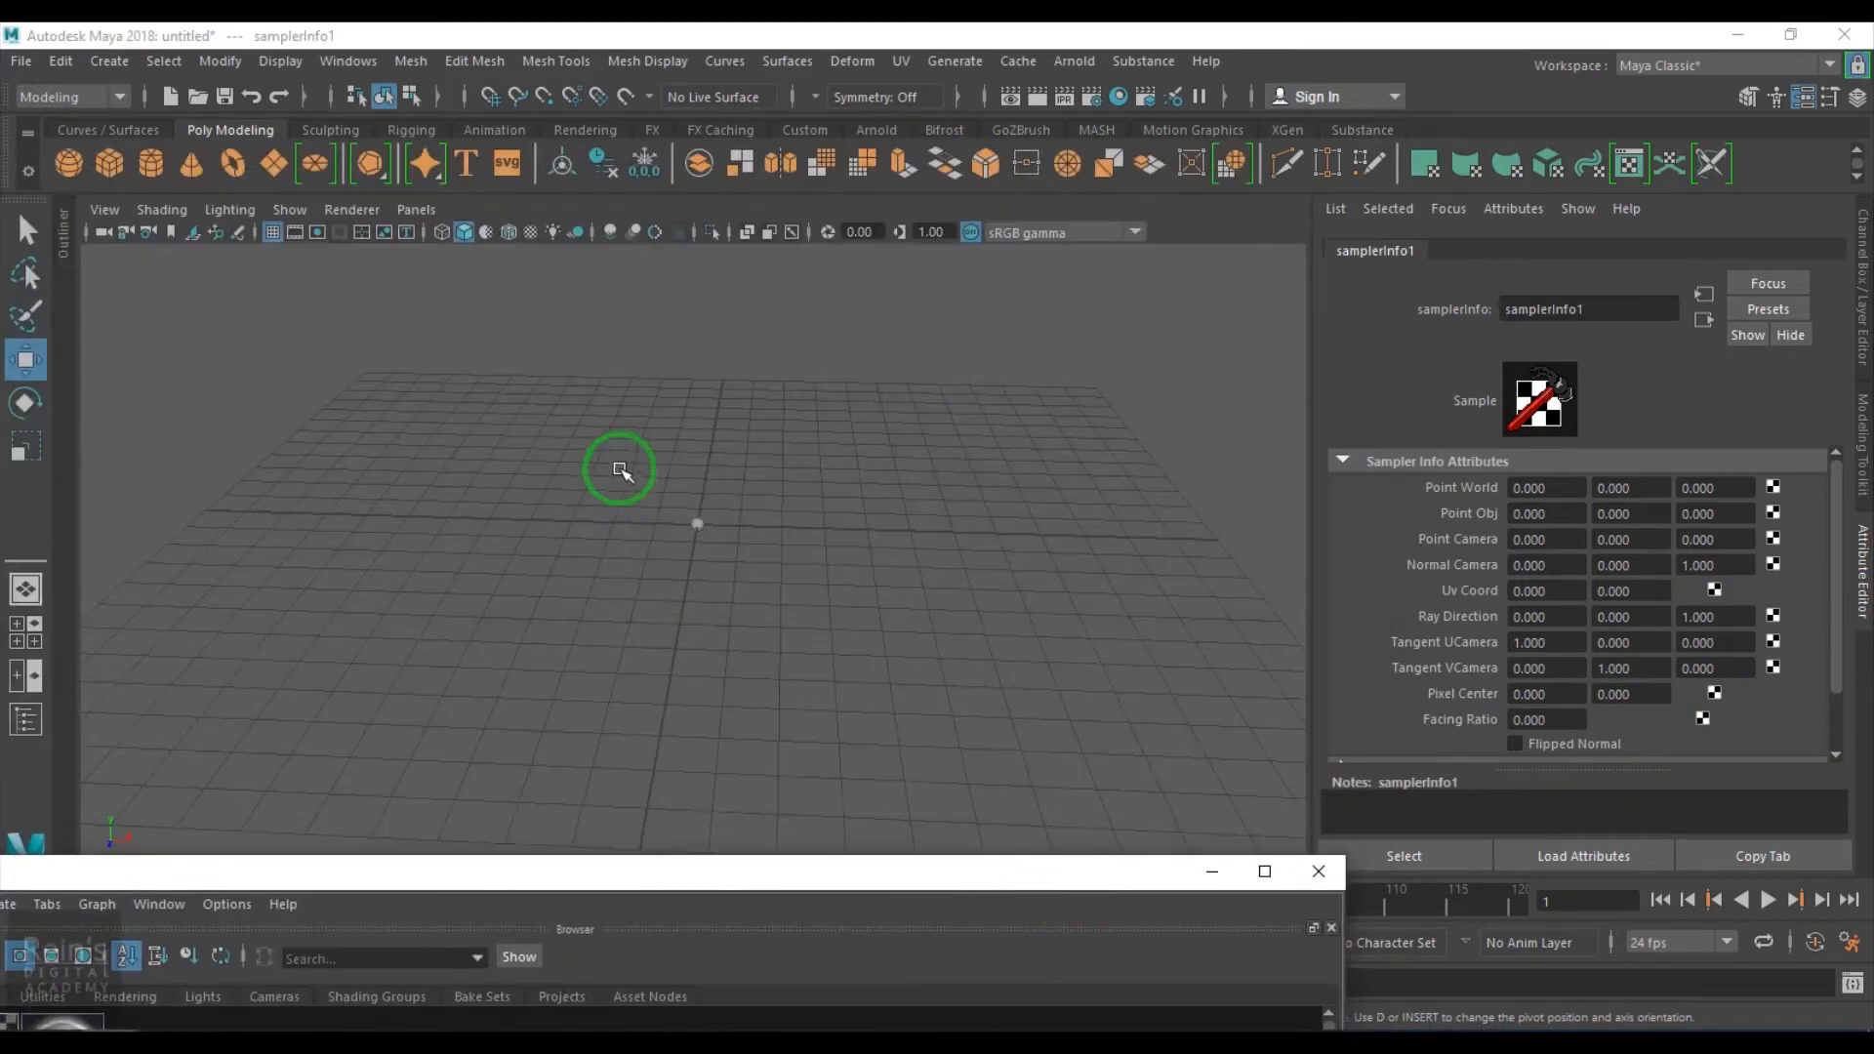
{"action": "left_click_drag", "start_coordinate": [619, 473], "coordinate": [765, 569]}
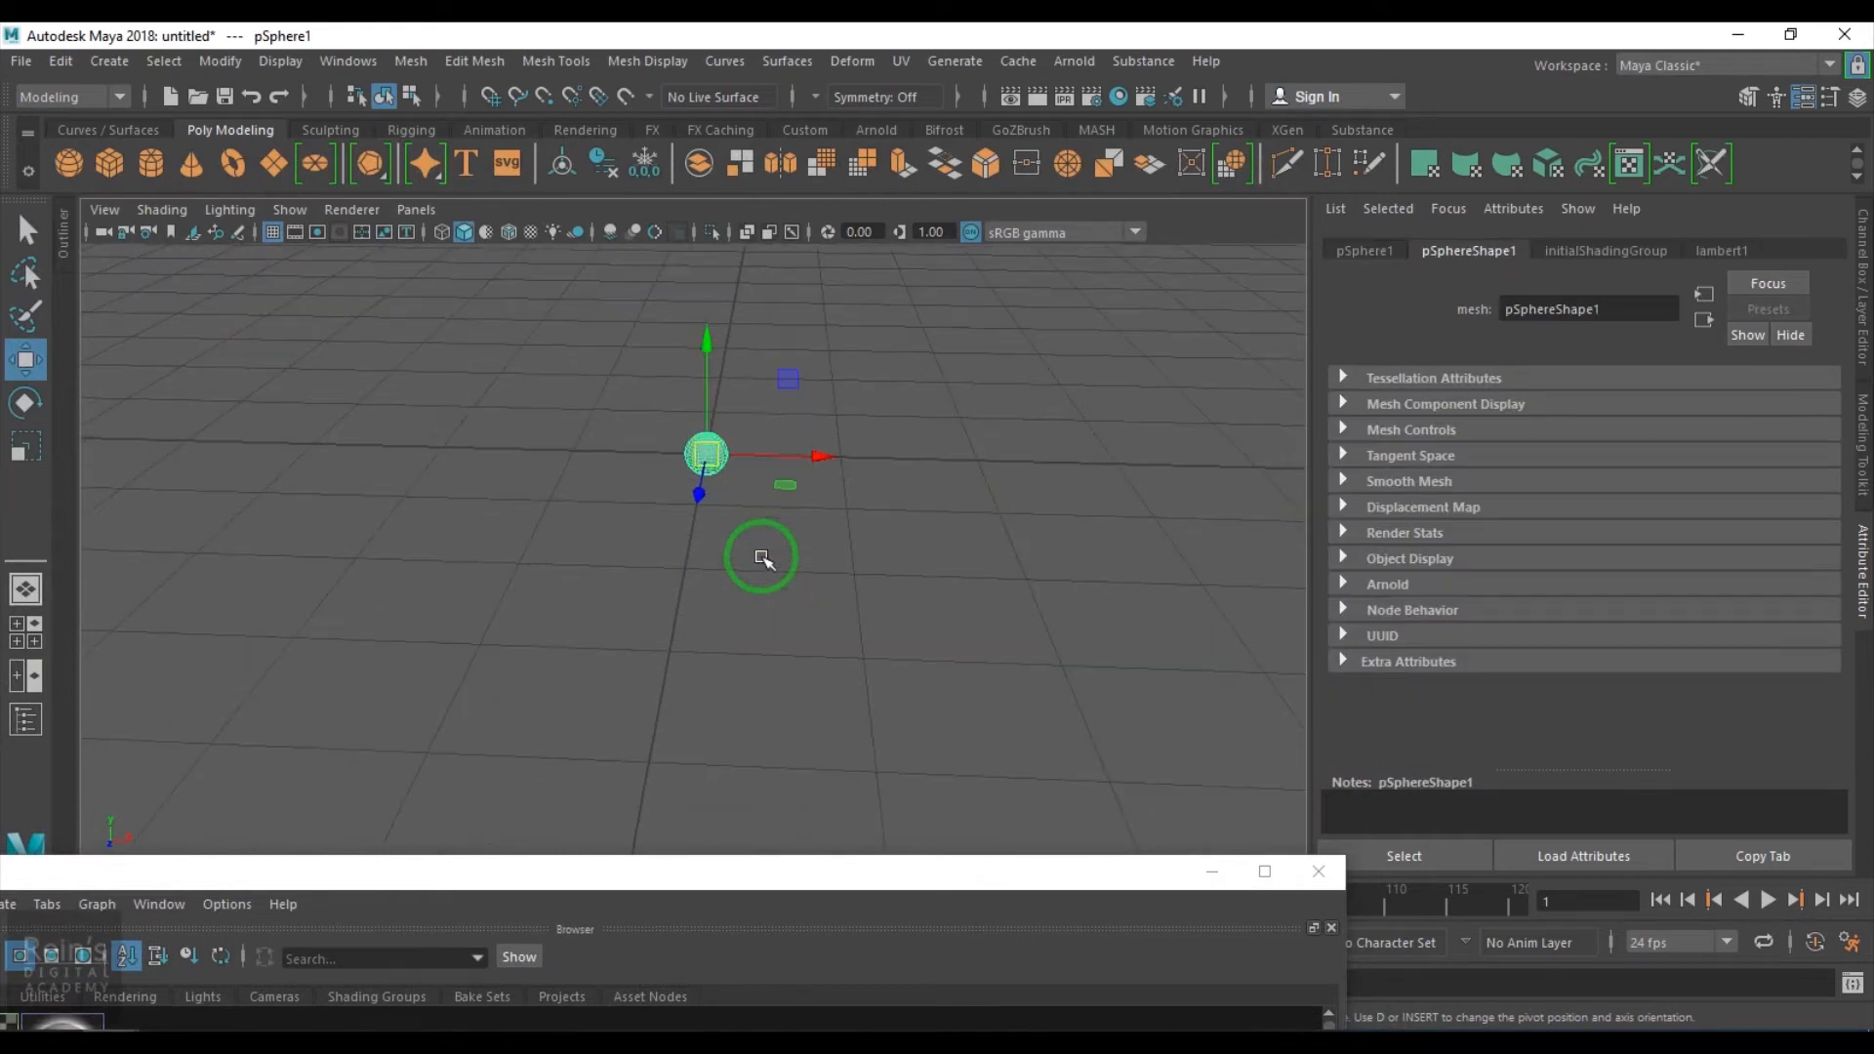
{"action": "left_click", "coordinate": [759, 551]}
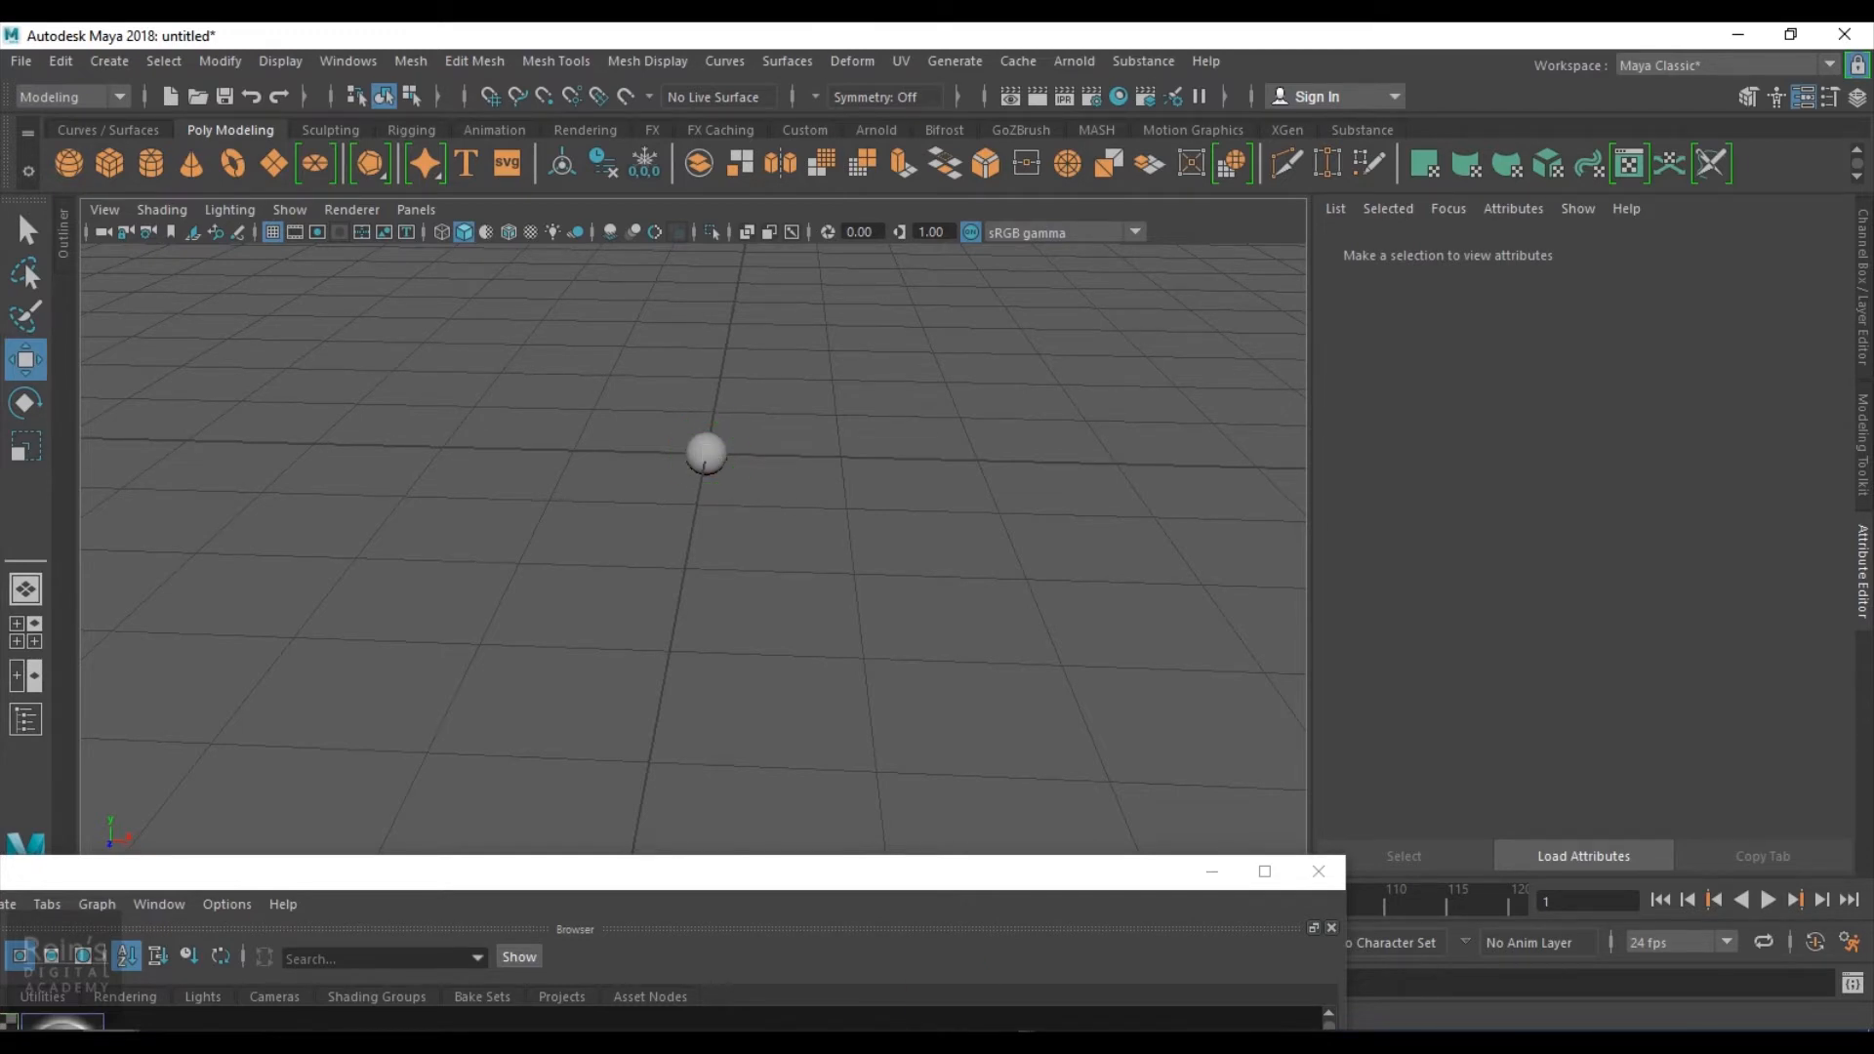
Bring the Hypershade back into view and add a Surface Shader material to the right of the samplerInfo1 node
{"action": "left_click_drag", "start_coordinate": [945, 881], "coordinate": [1255, 159]}
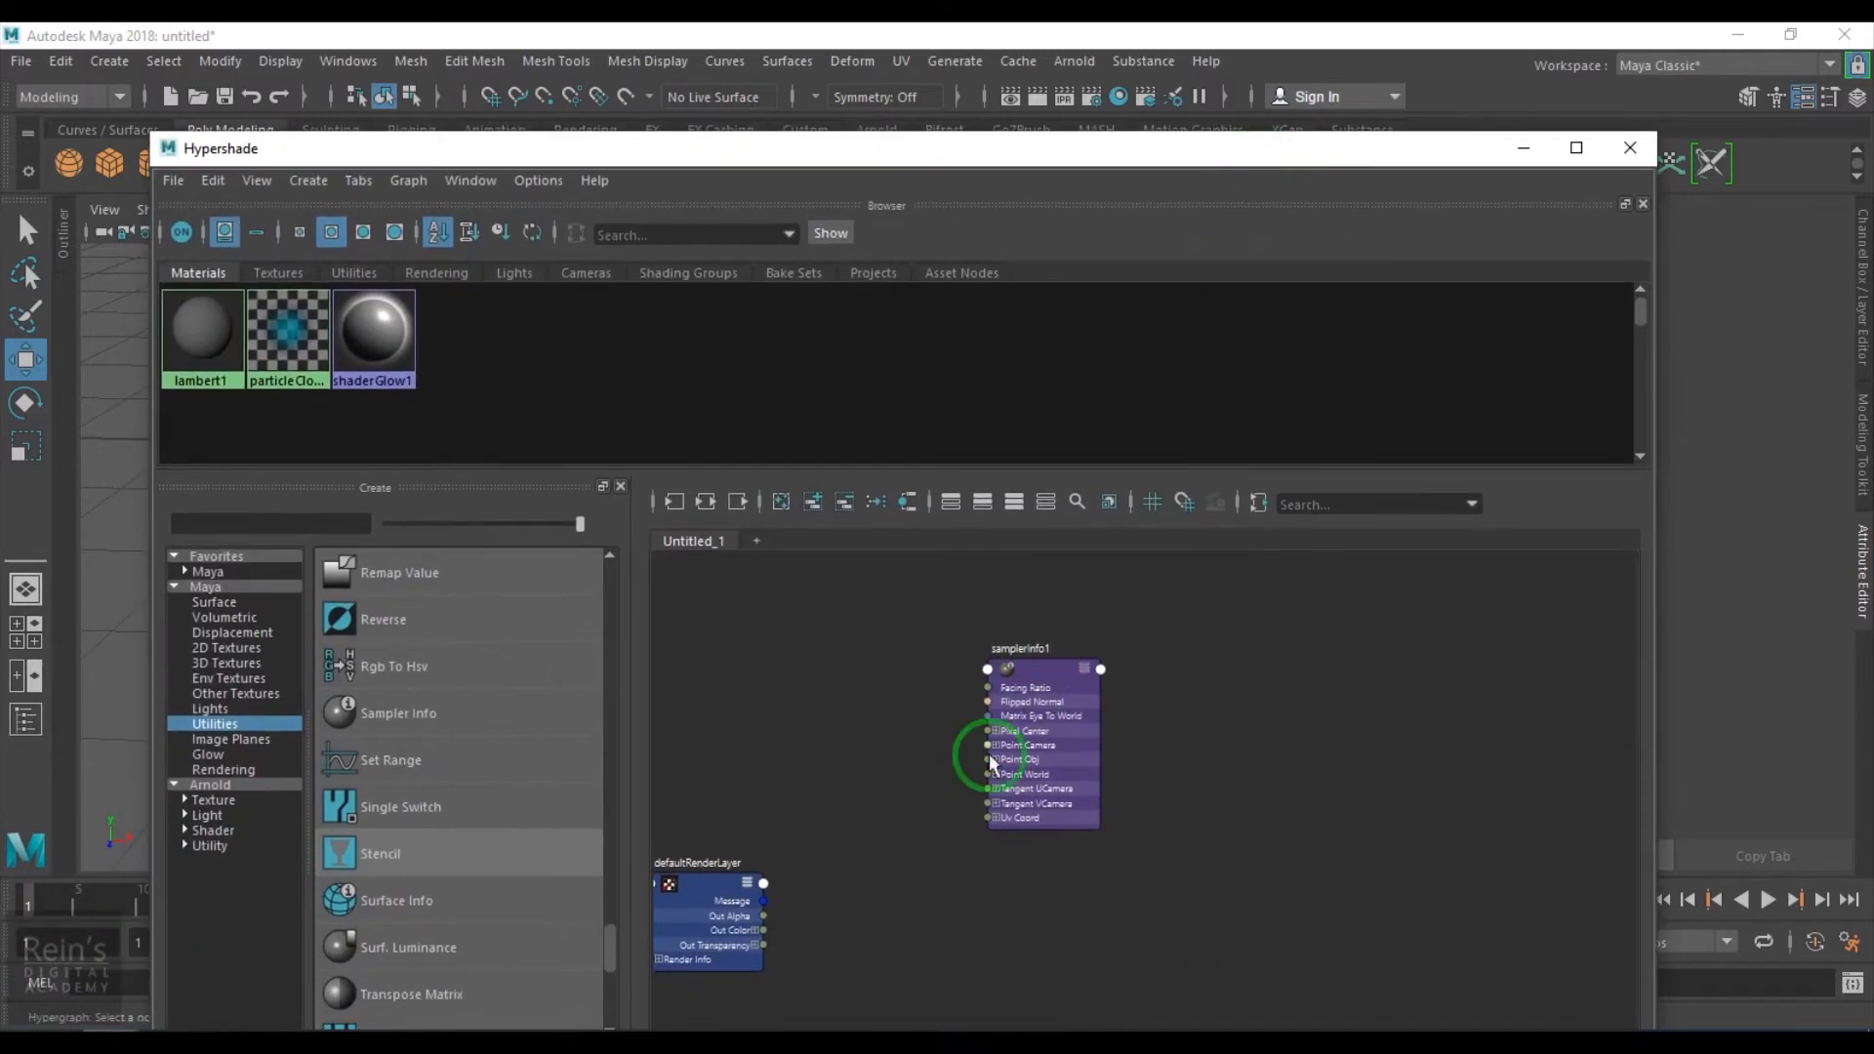
{"action": "left_click_drag", "start_coordinate": [1040, 695], "coordinate": [906, 705]}
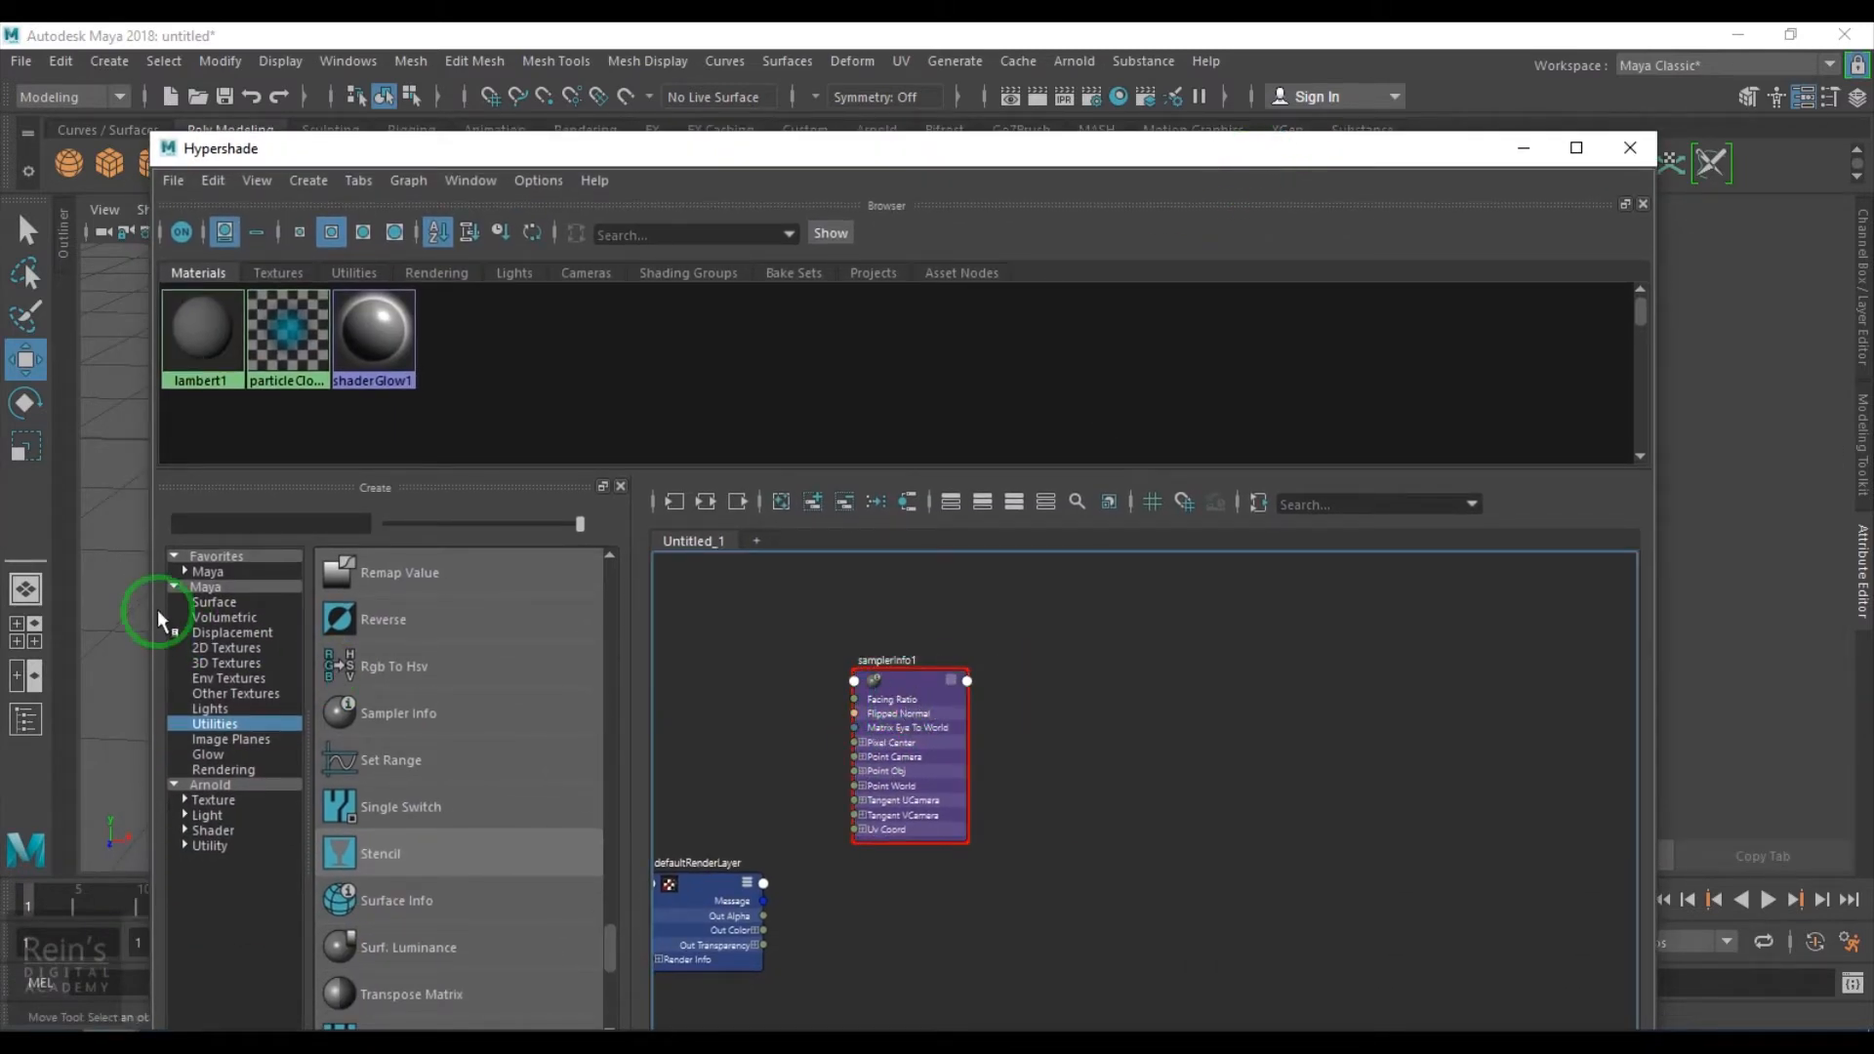
{"action": "left_click", "coordinate": [229, 605]}
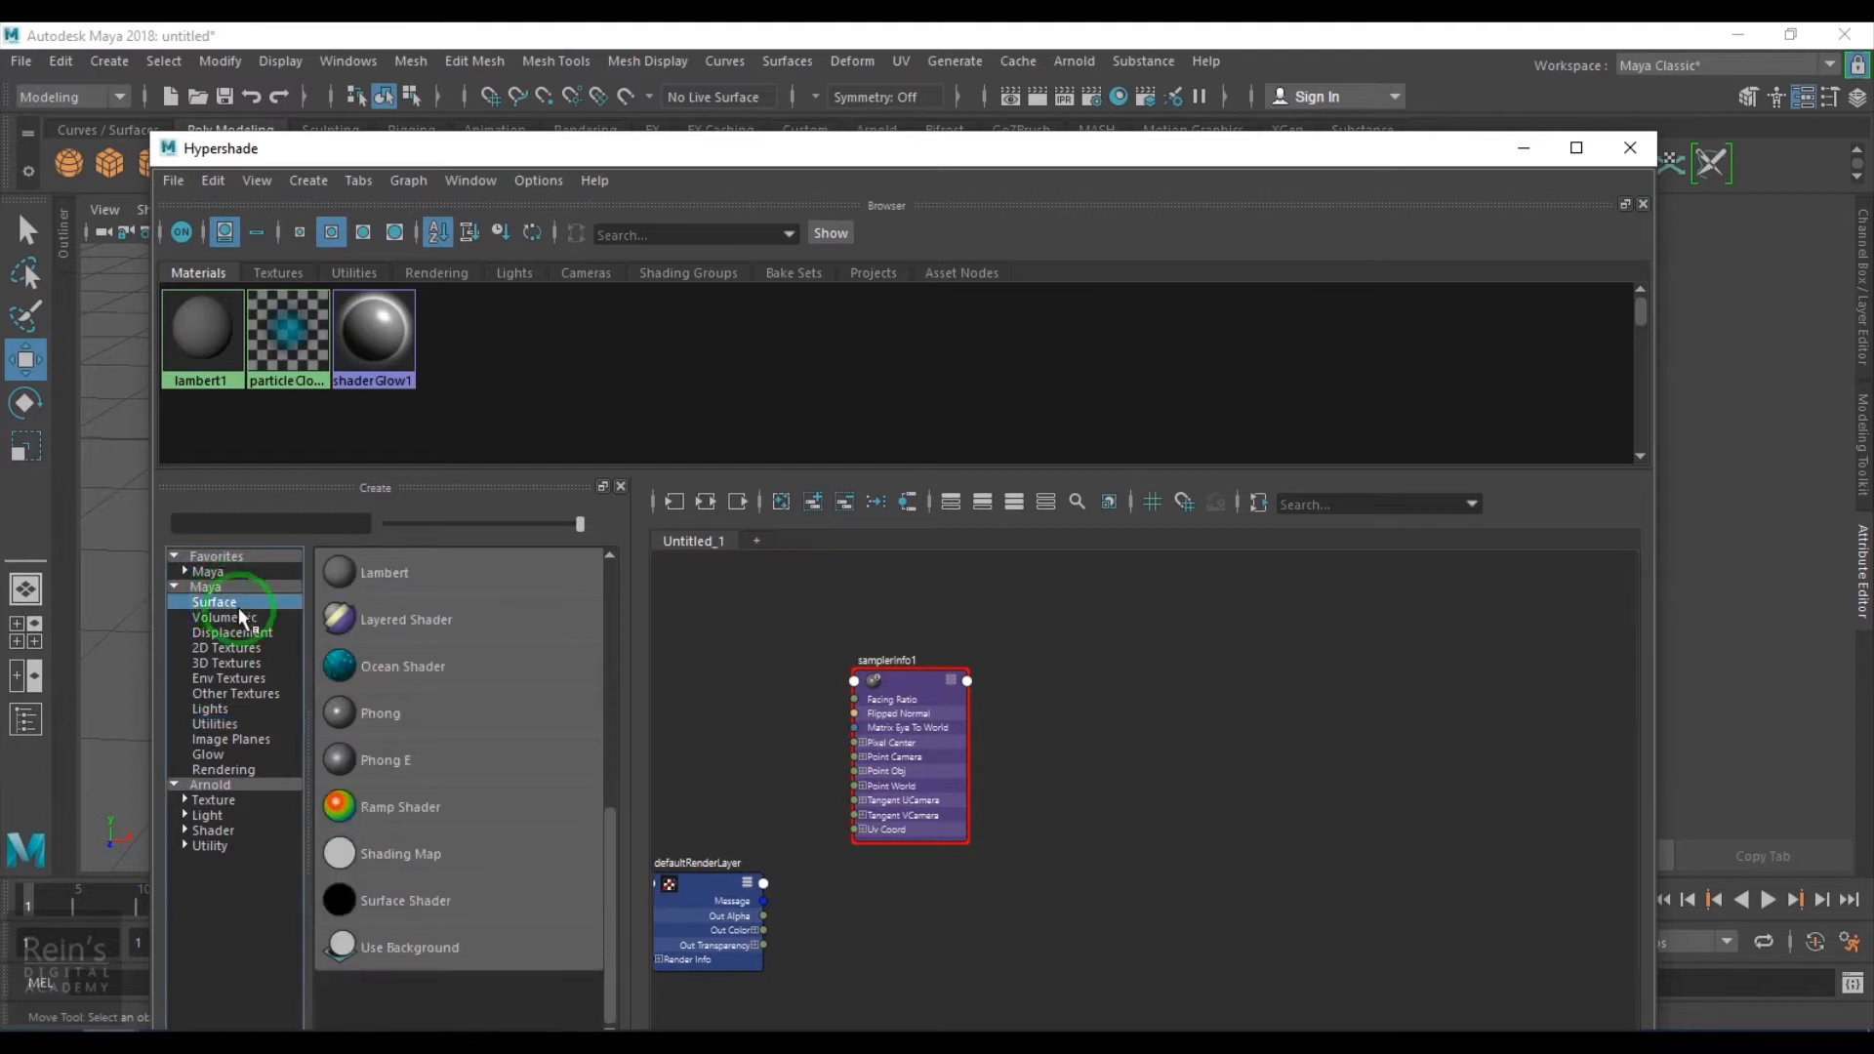
{"action": "left_click", "coordinate": [436, 910]}
{"action": "left_click_drag", "start_coordinate": [1195, 712], "coordinate": [1326, 681]}
{"action": "left_click", "coordinate": [1197, 778]}
{"action": "scroll", "coordinate": [1198, 771], "scroll_direction": "up", "scroll_amount": 2}
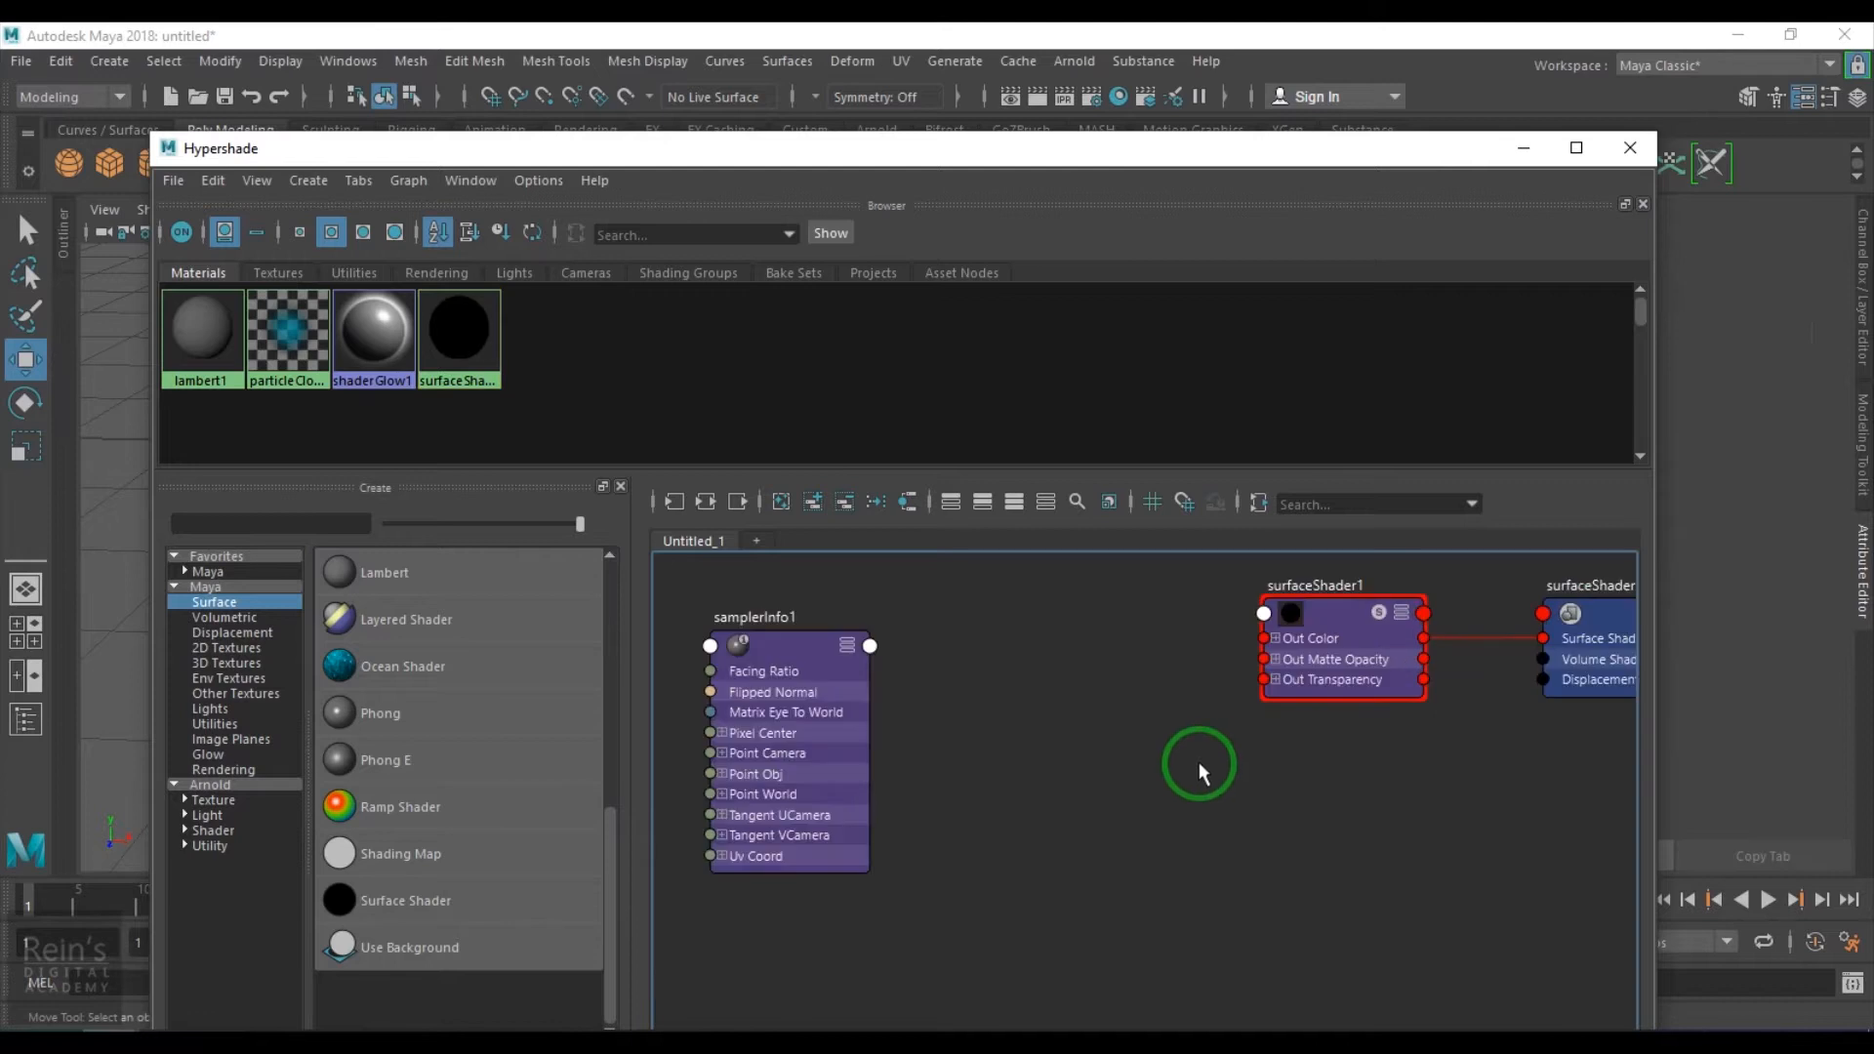
Expand the samplerInfo1 node's outputs and connect its Point World to the surface shader's Out Color
{"action": "left_click", "coordinate": [777, 646]}
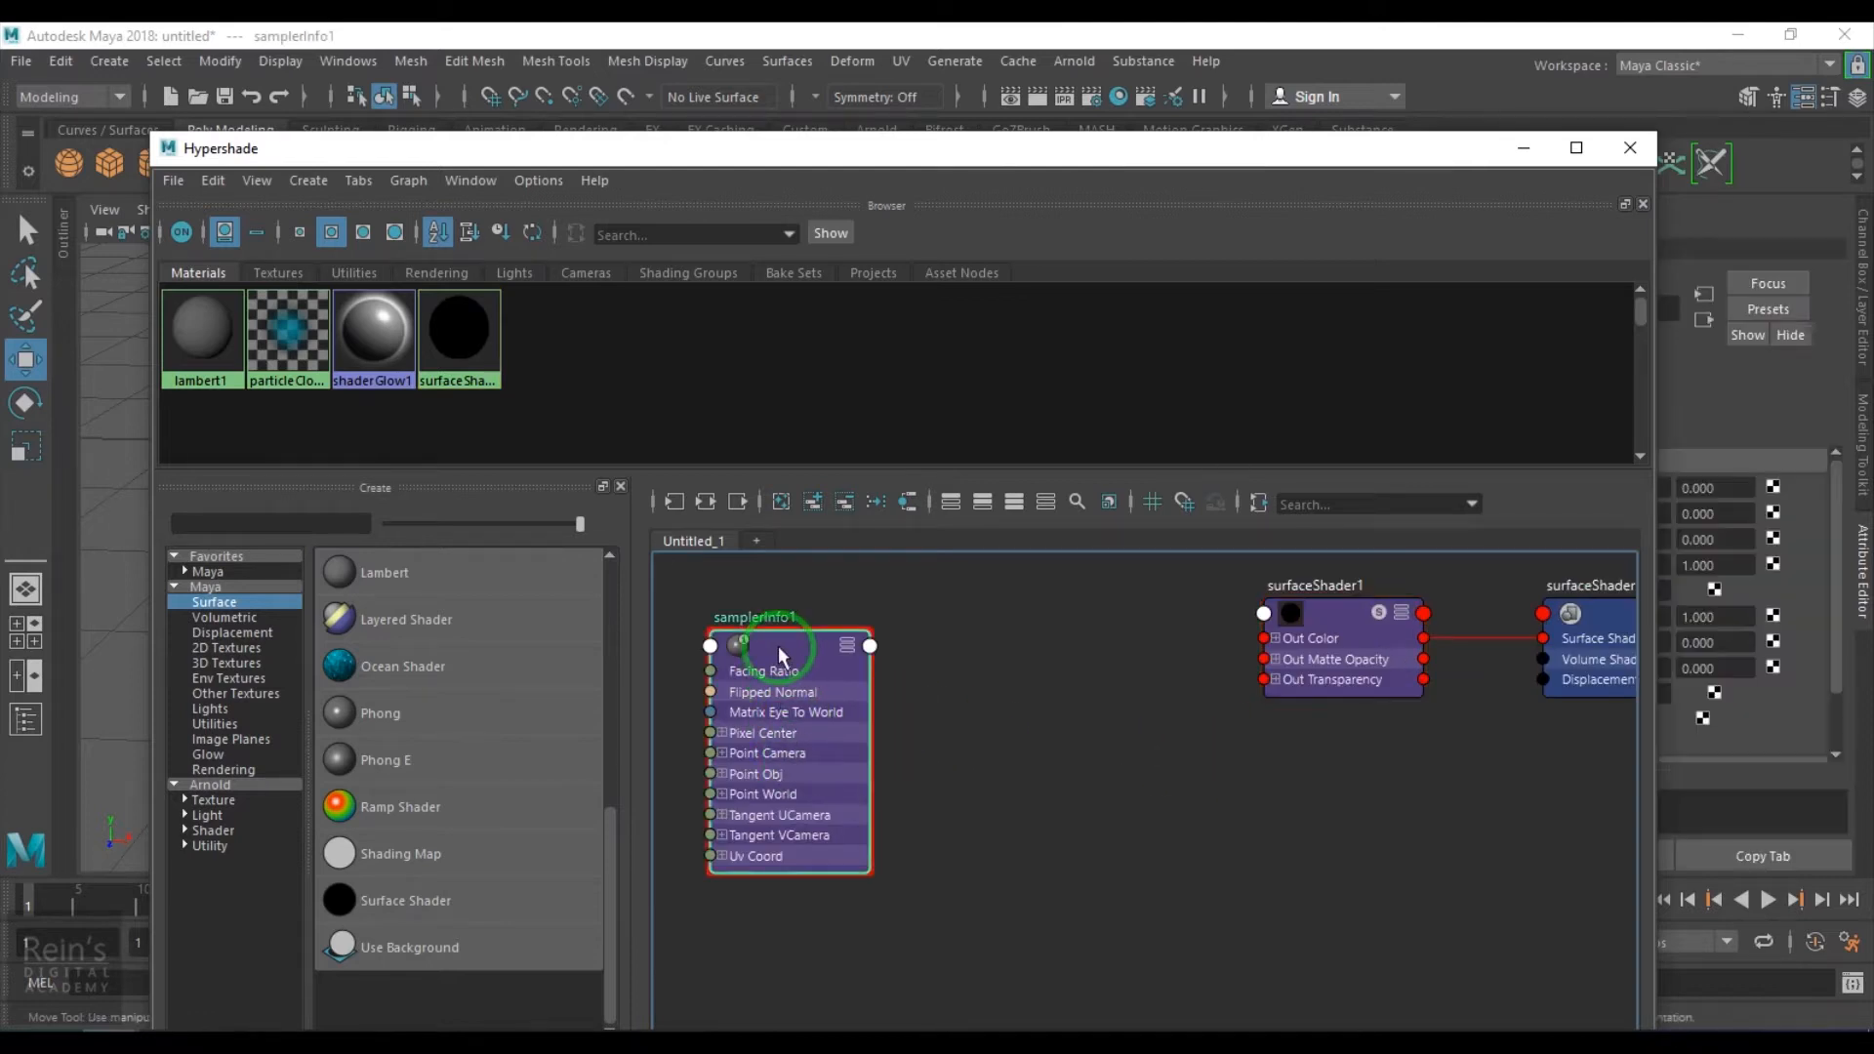
{"action": "left_click", "coordinate": [767, 642]}
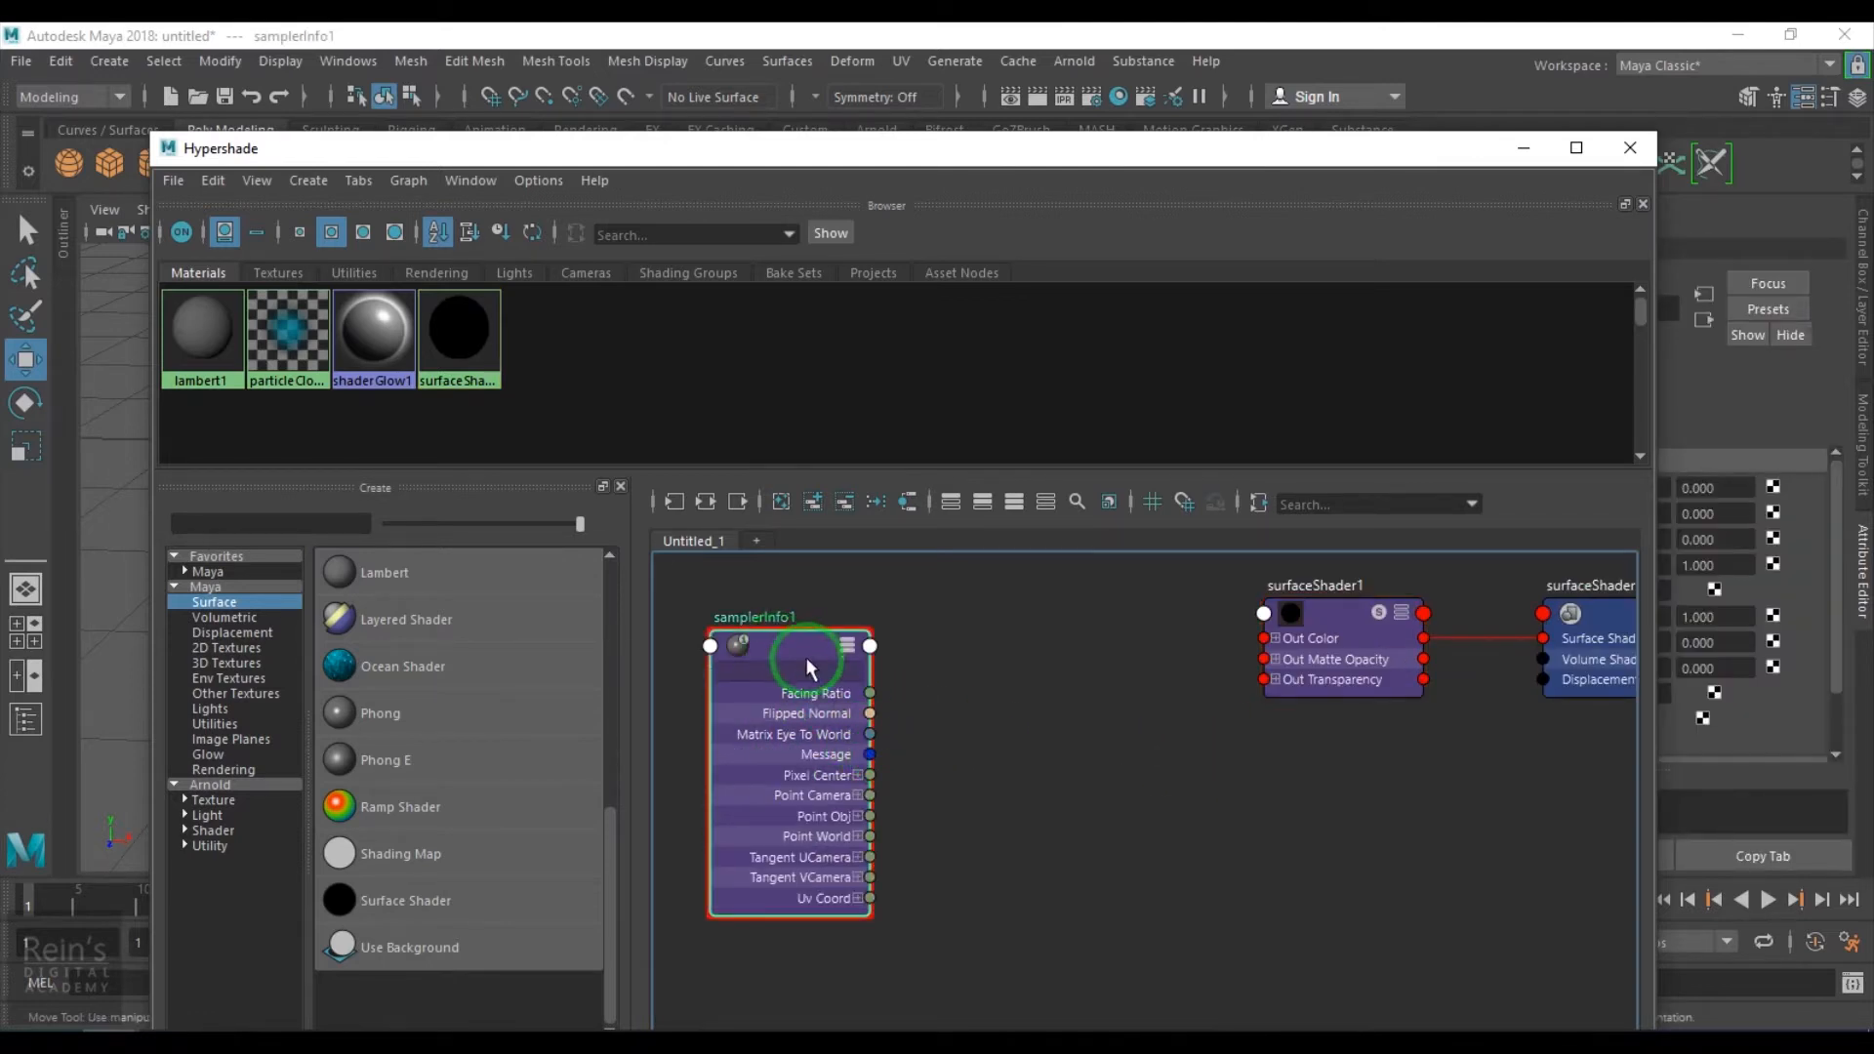
{"action": "key", "text": "1"}
{"action": "key", "text": "3"}
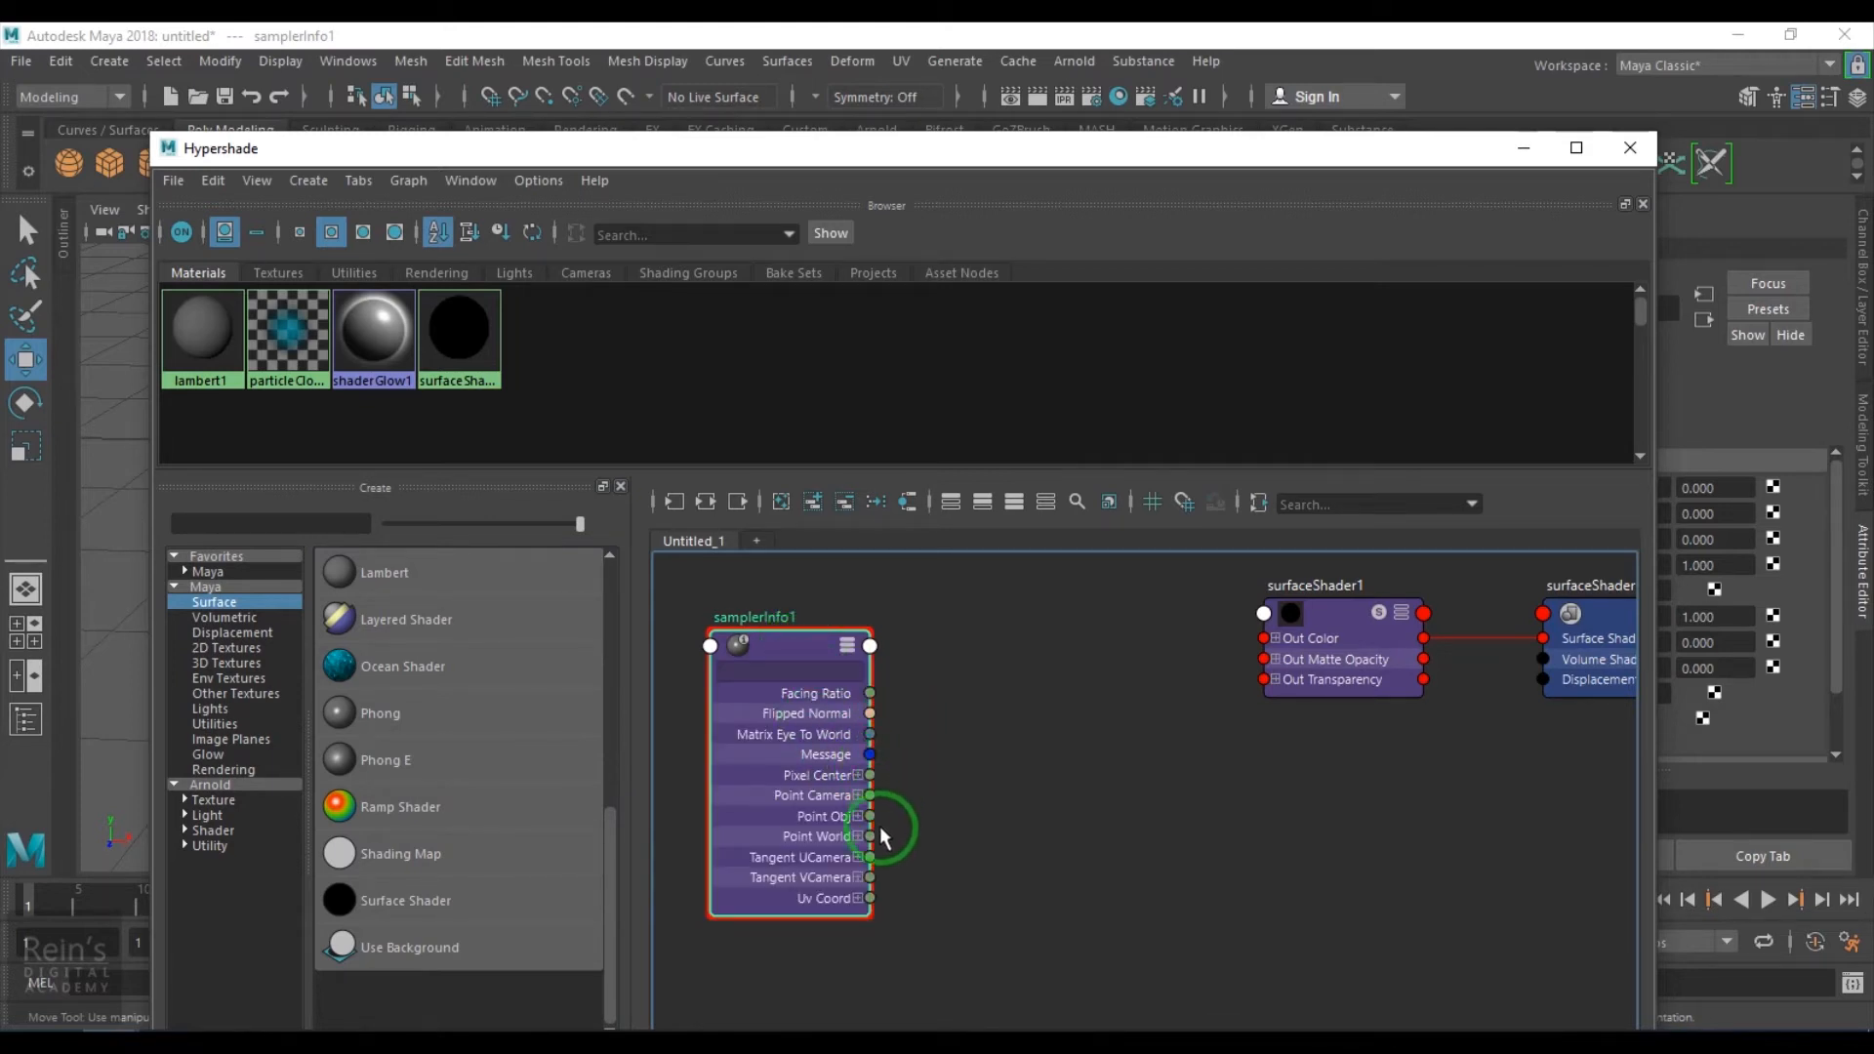
{"action": "left_click_drag", "start_coordinate": [902, 852], "coordinate": [1265, 638]}
Assign the surfaceShader1 material to the sphere in the viewport and minimize the Hypershade
{"action": "left_click_drag", "start_coordinate": [1373, 156], "coordinate": [342, 217]}
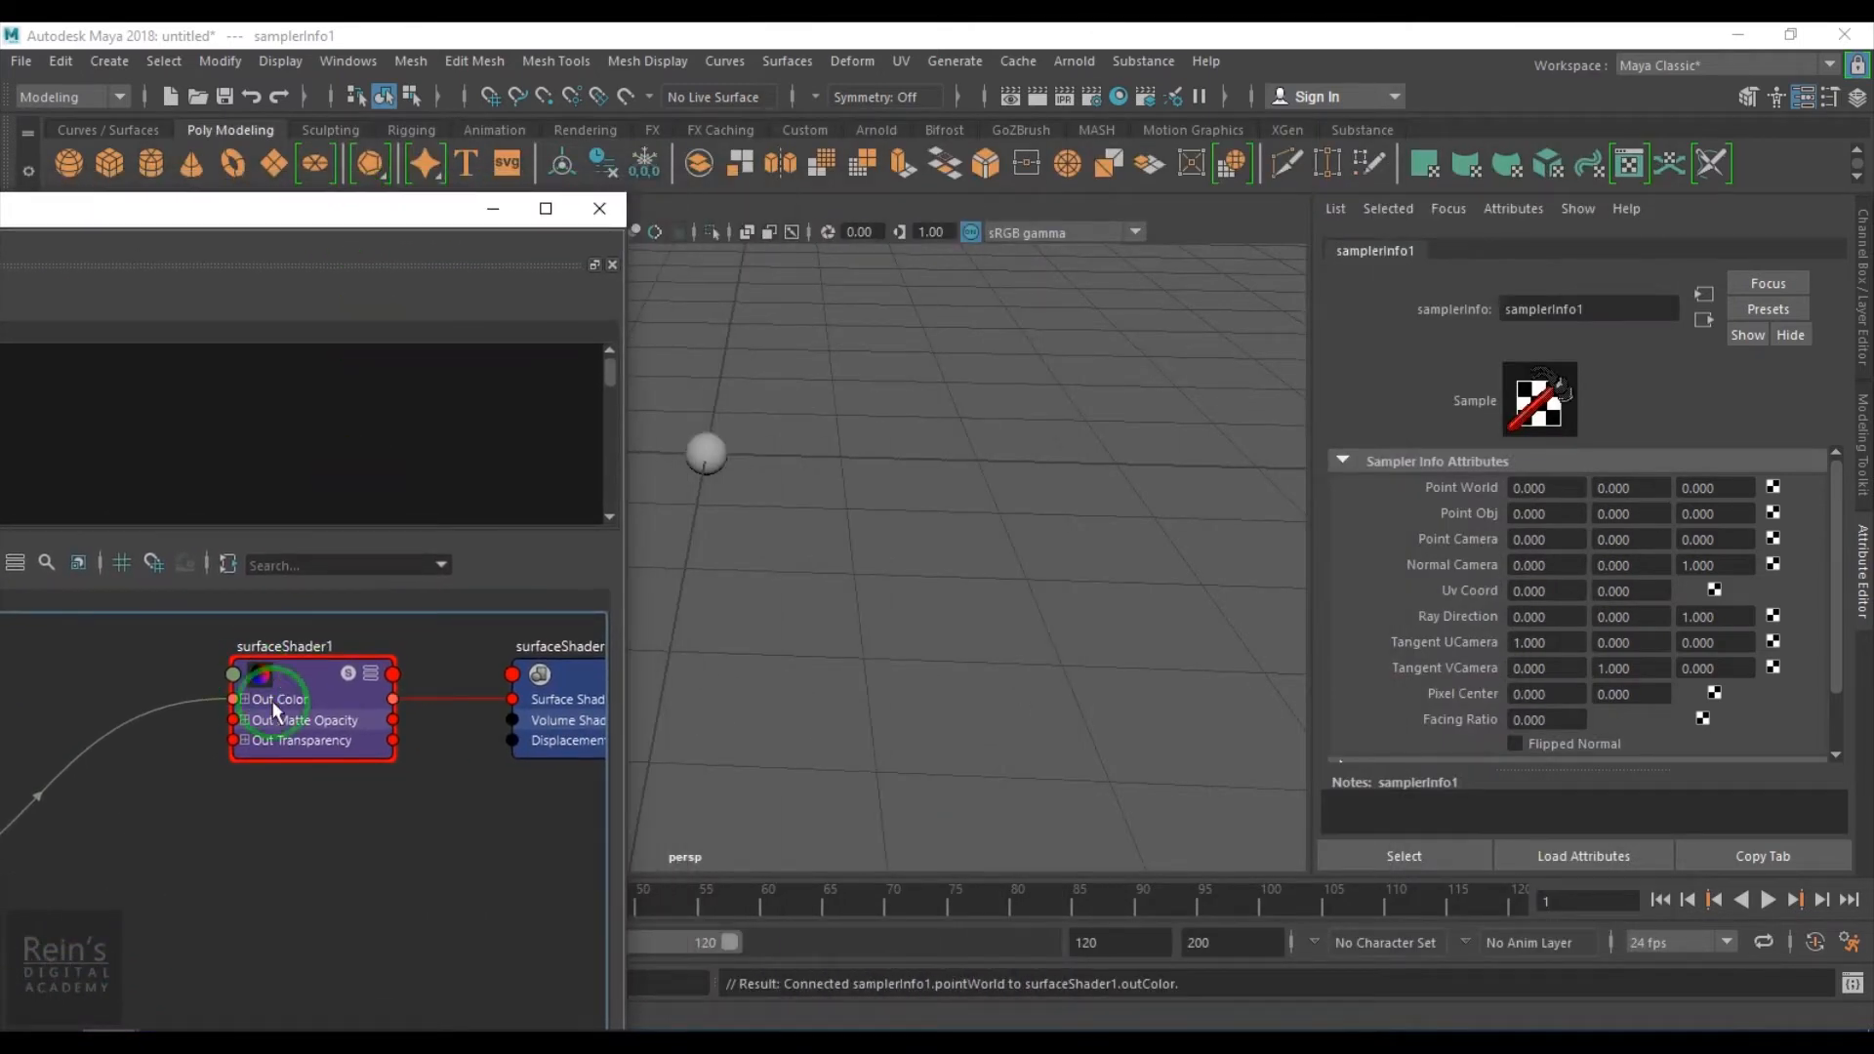
{"action": "middle_click_drag", "start_coordinate": [709, 461], "coordinate": [709, 459]}
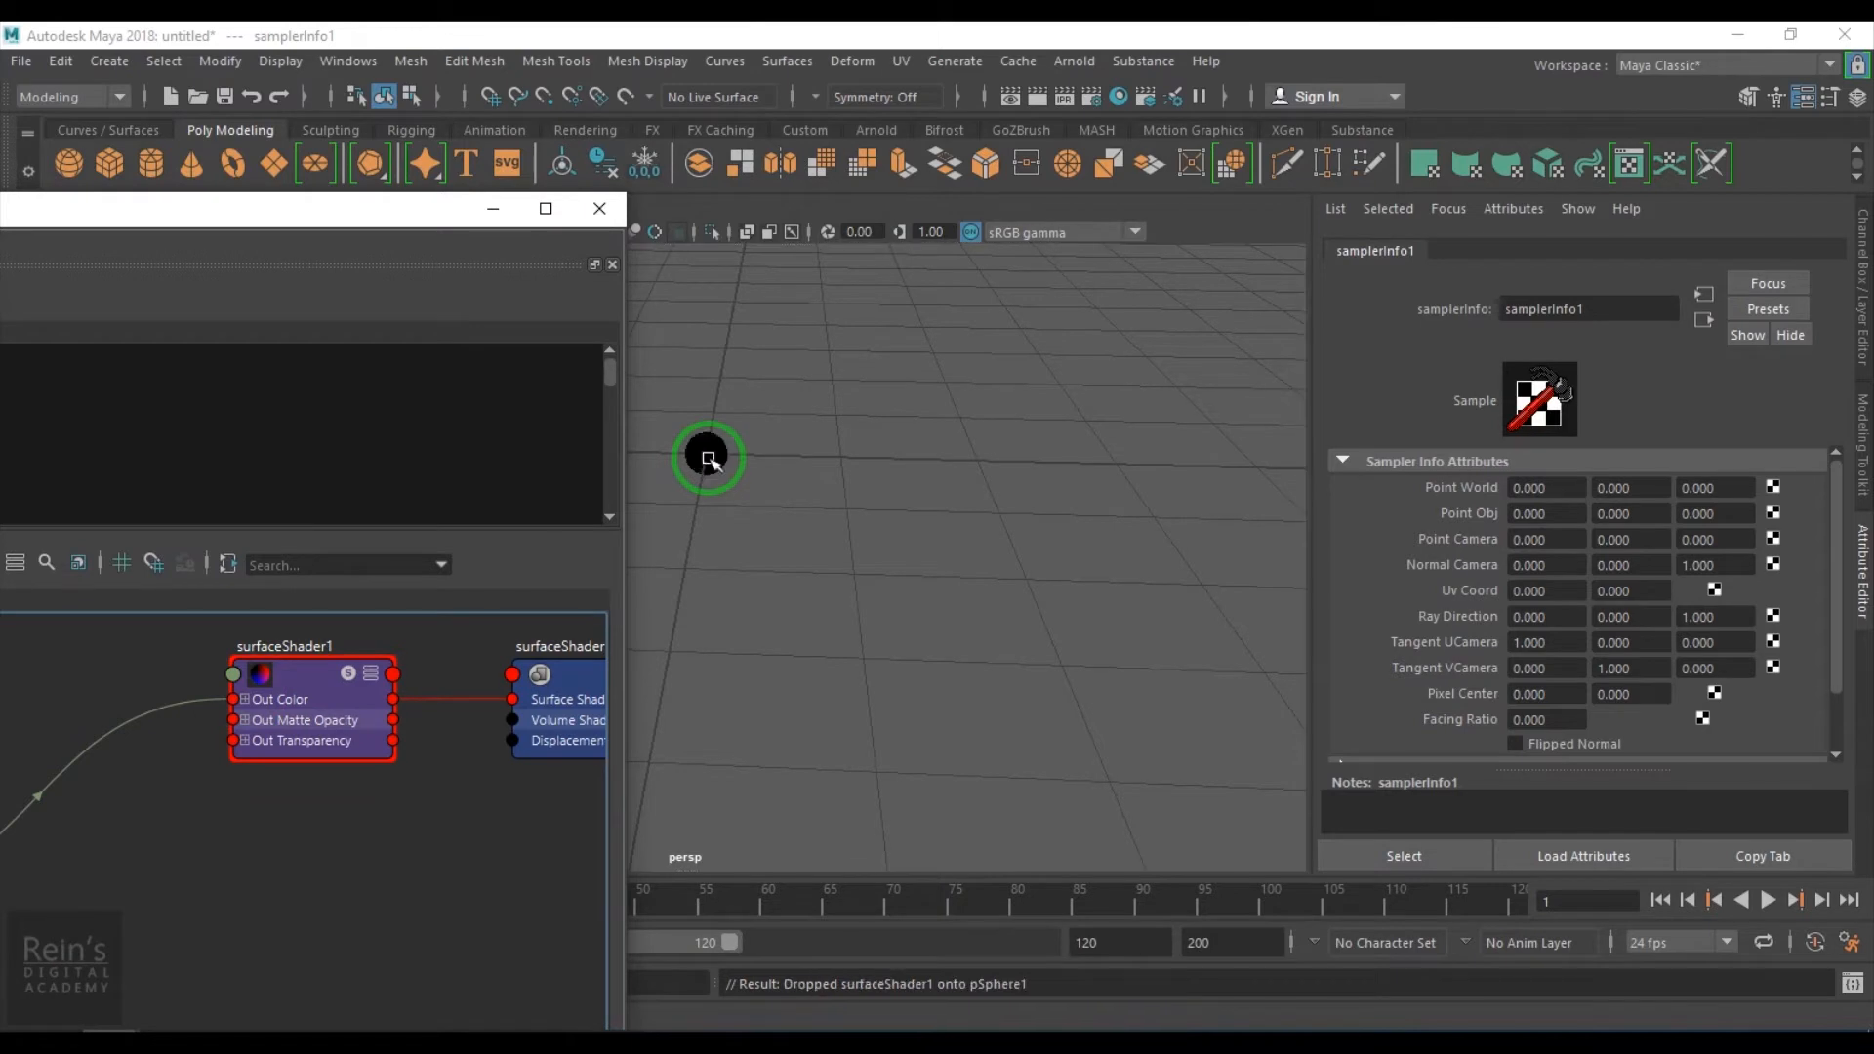
{"action": "left_click", "coordinate": [494, 210]}
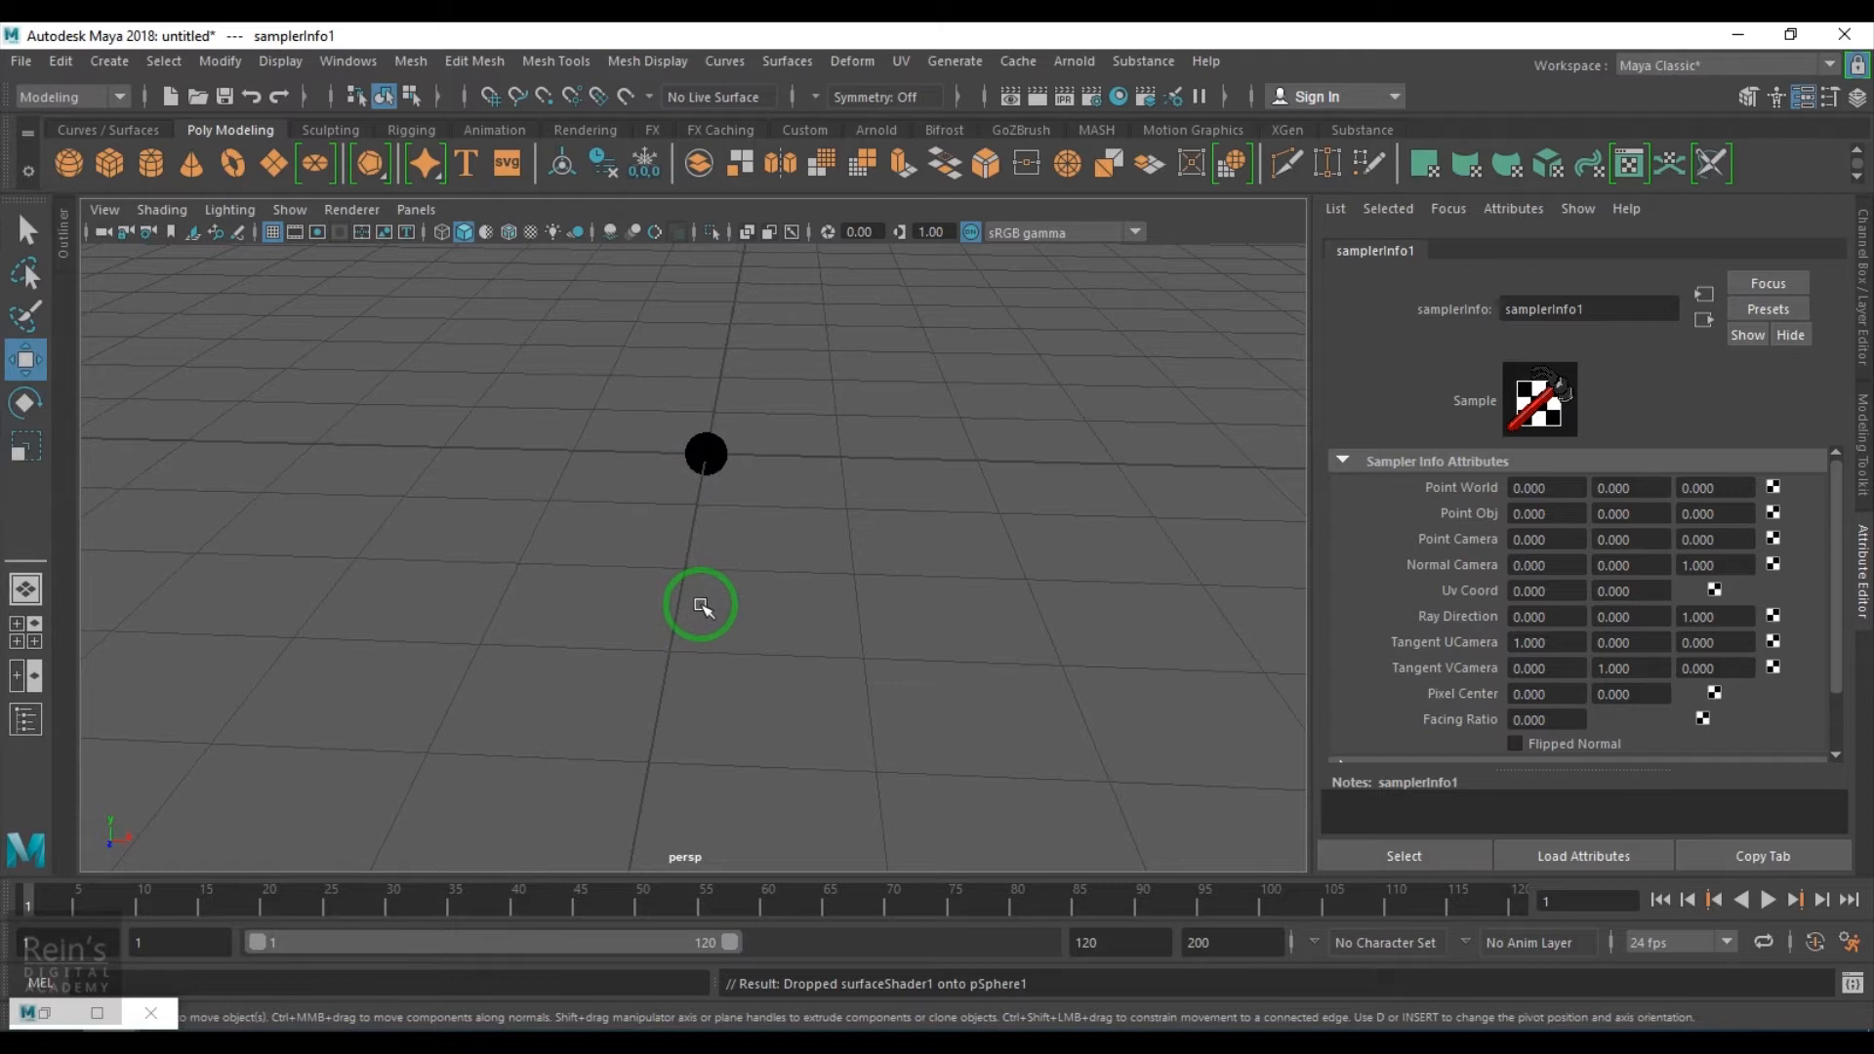
Turn on textured display in the viewport and move the sphere back and forth along the X axis
{"action": "left_click", "coordinate": [705, 455]}
{"action": "left_click_drag", "start_coordinate": [786, 453], "coordinate": [1100, 623]}
{"action": "left_click", "coordinate": [1061, 669]}
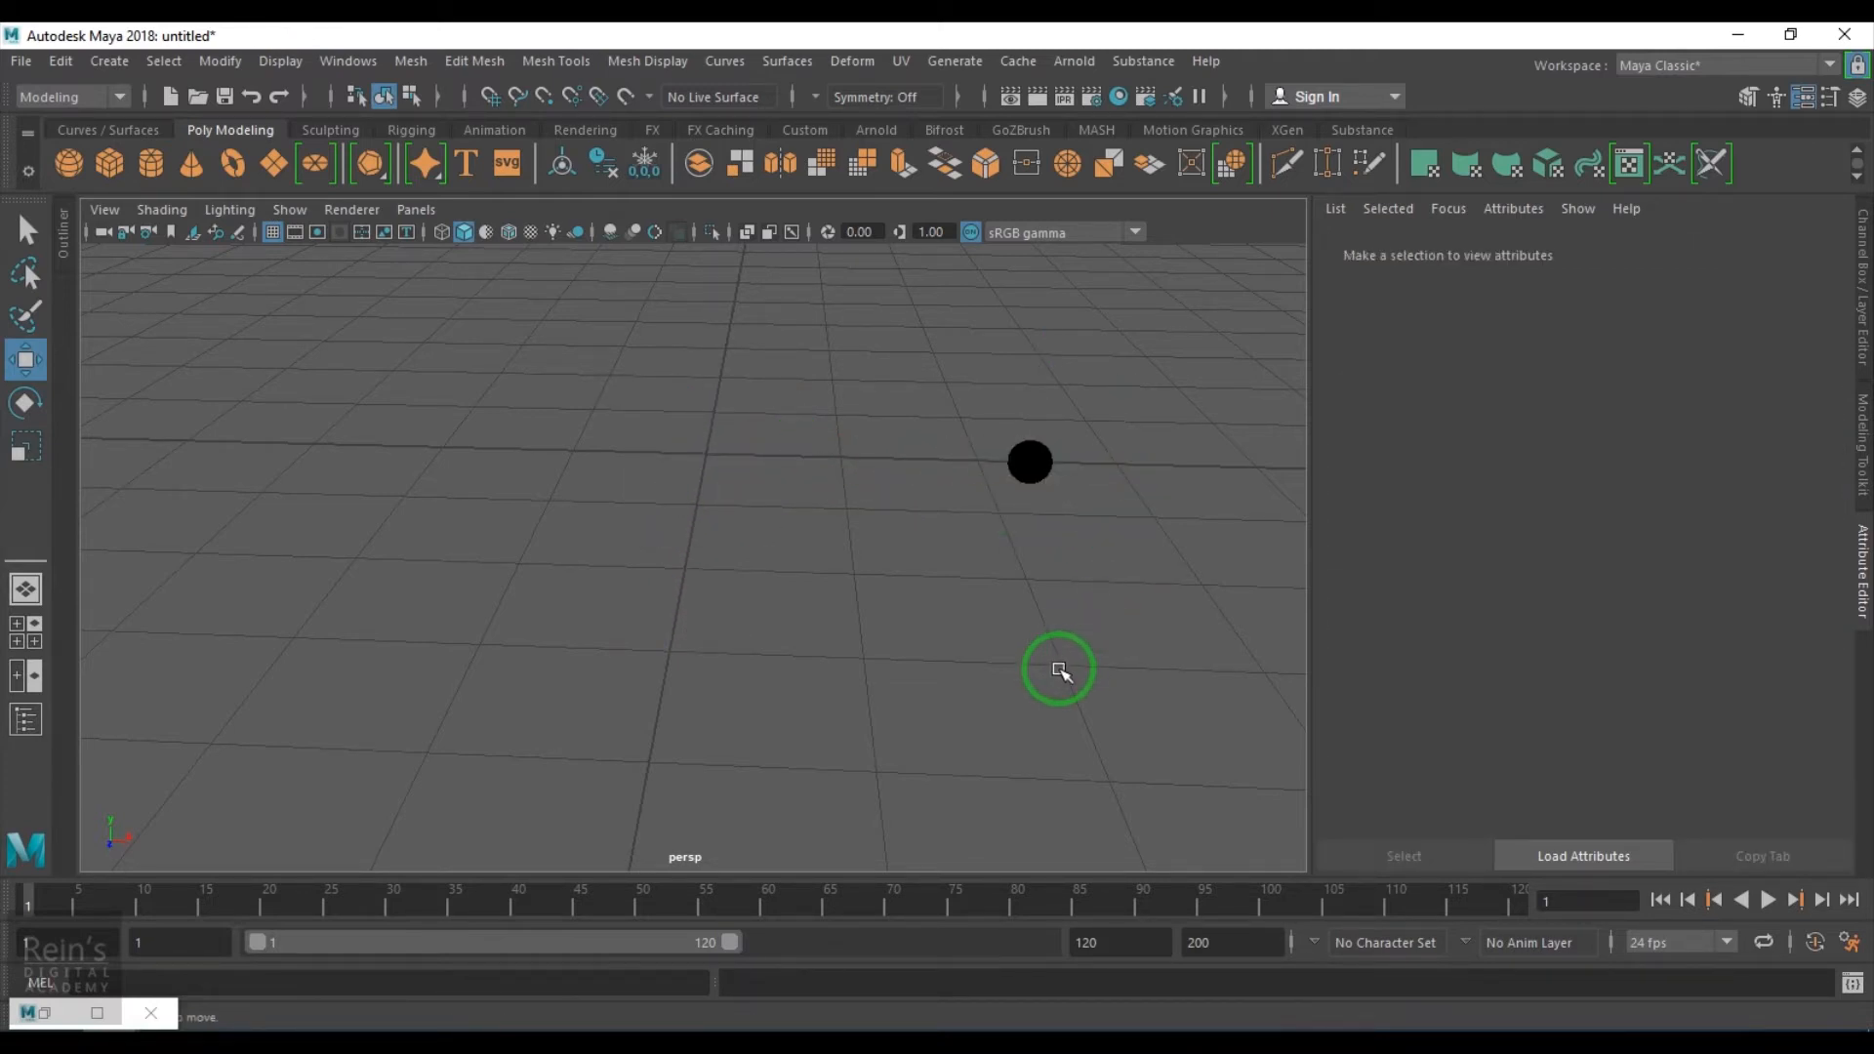
{"action": "key", "text": "6"}
{"action": "left_click_drag", "start_coordinate": [972, 388], "coordinate": [817, 472]}
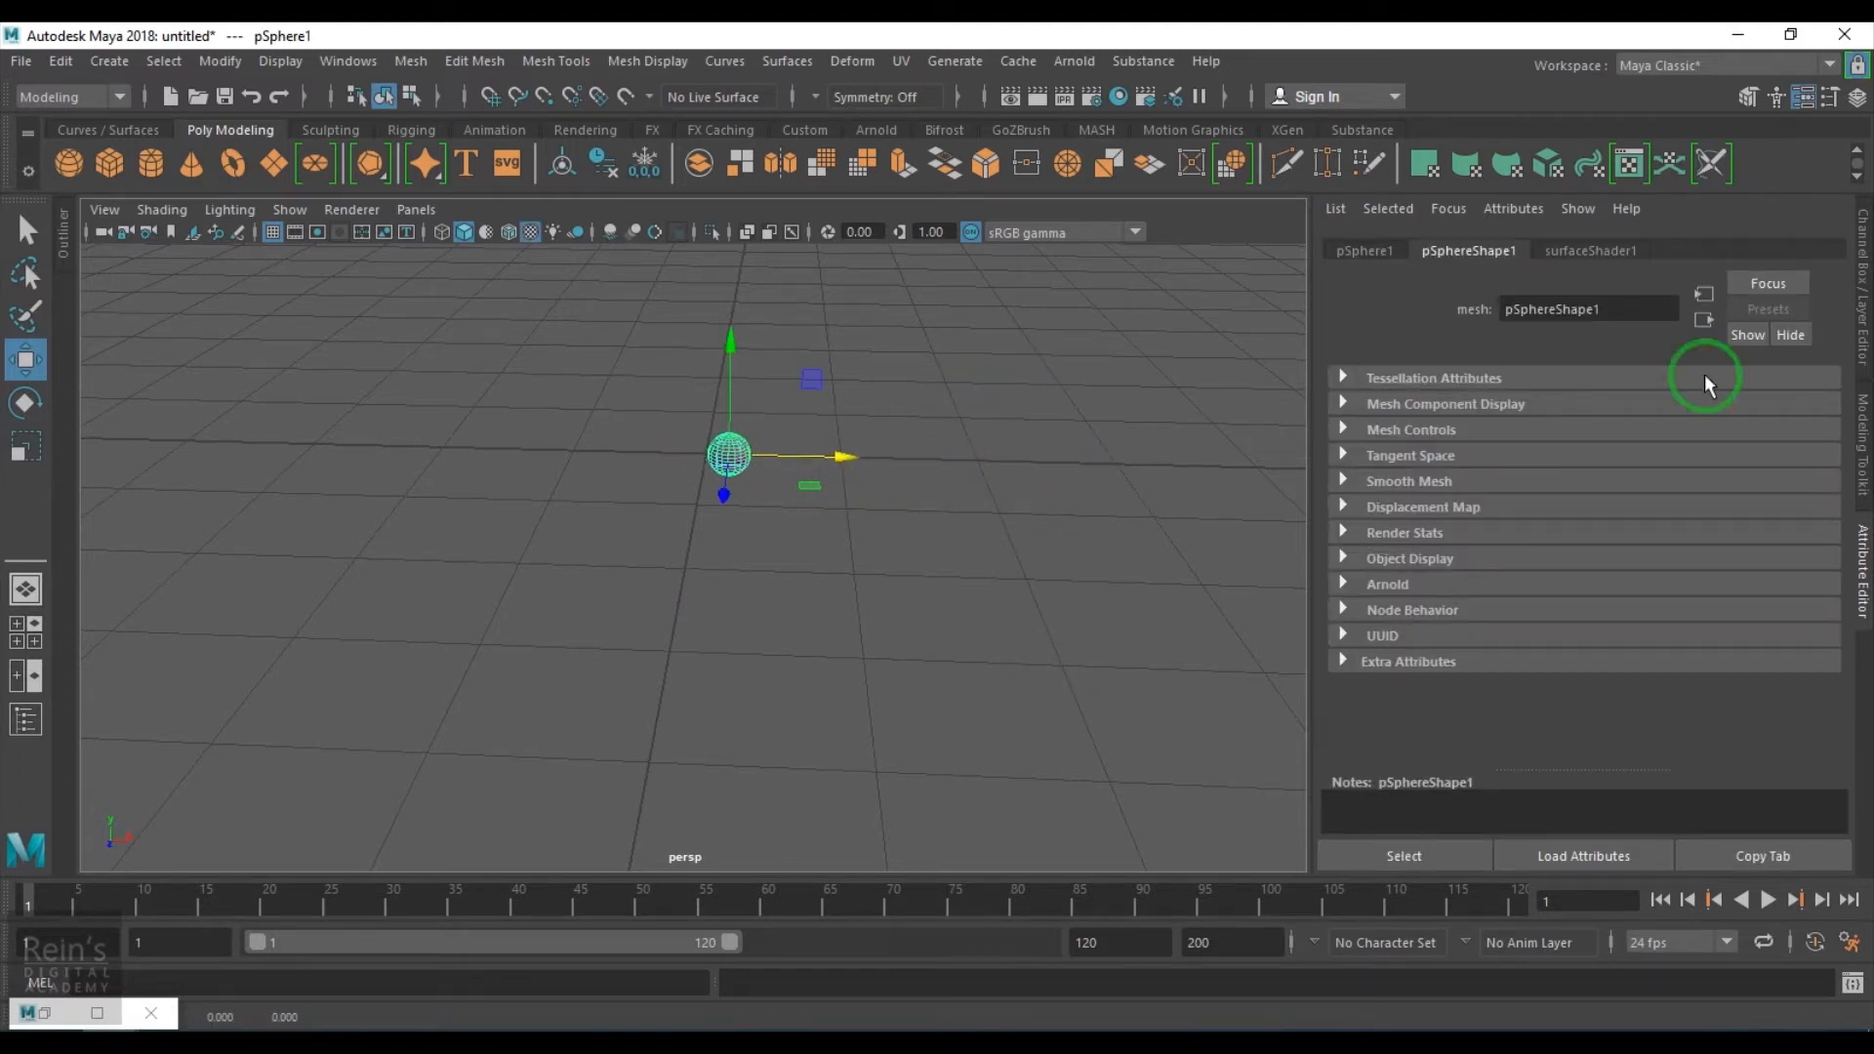
Set the sphere's Translate X to 0 and key that channel at frame 1
{"action": "left_click", "coordinate": [1857, 312]}
{"action": "left_click", "coordinate": [1834, 275]}
{"action": "type", "text": "0"}
{"action": "key", "text": "Return"}
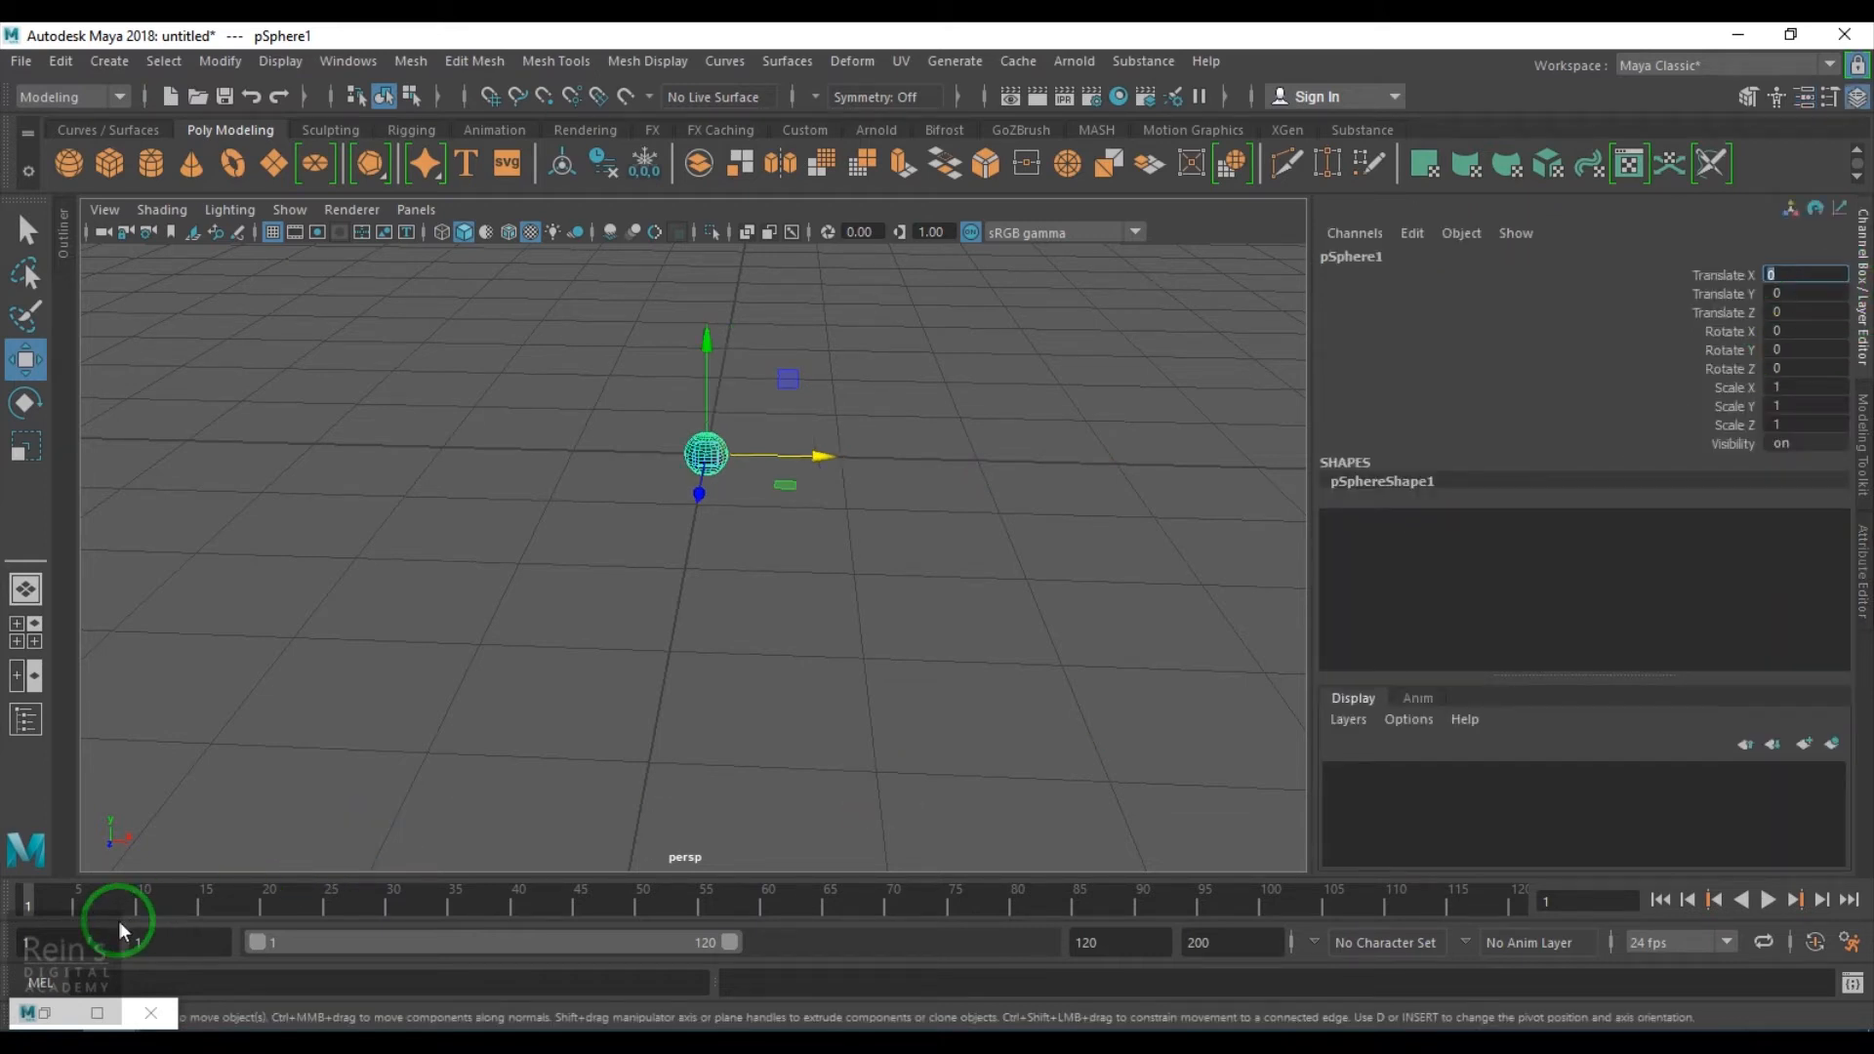
{"action": "left_click", "coordinate": [1724, 281]}
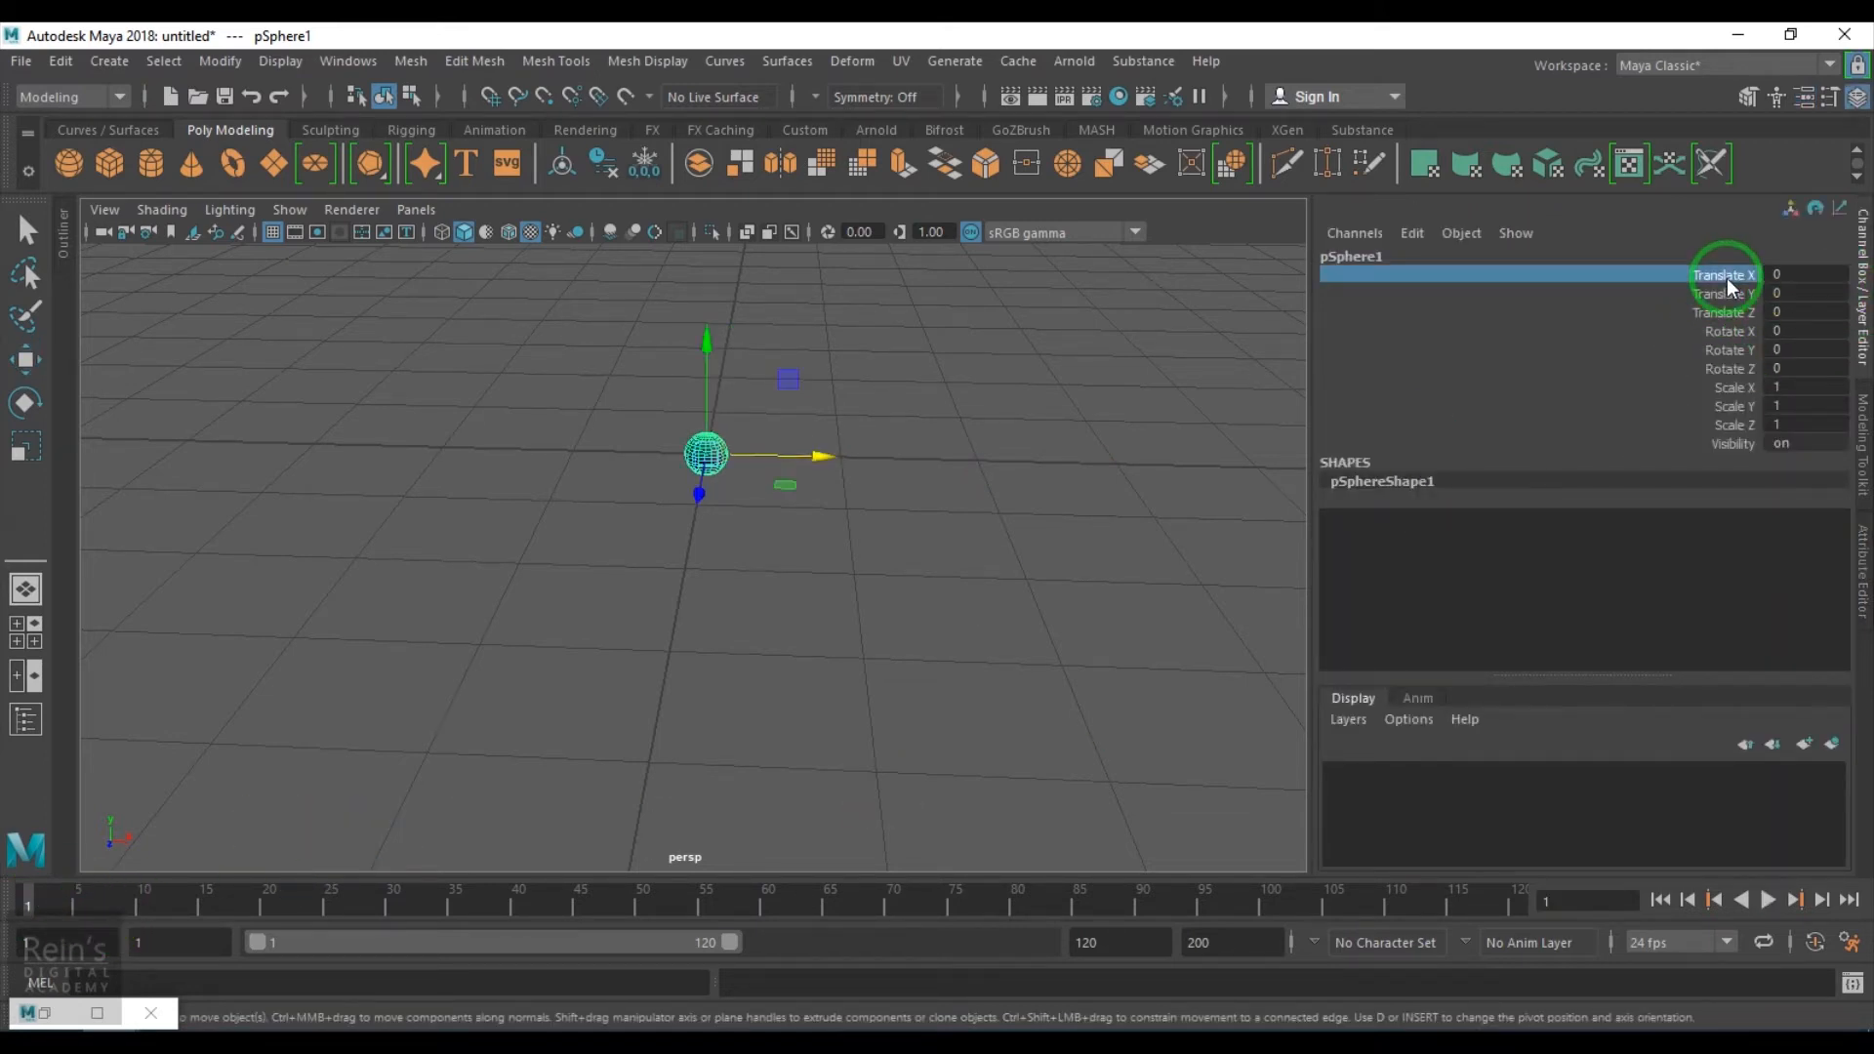
{"action": "right_click", "coordinate": [1725, 278]}
{"action": "left_click", "coordinate": [1711, 330]}
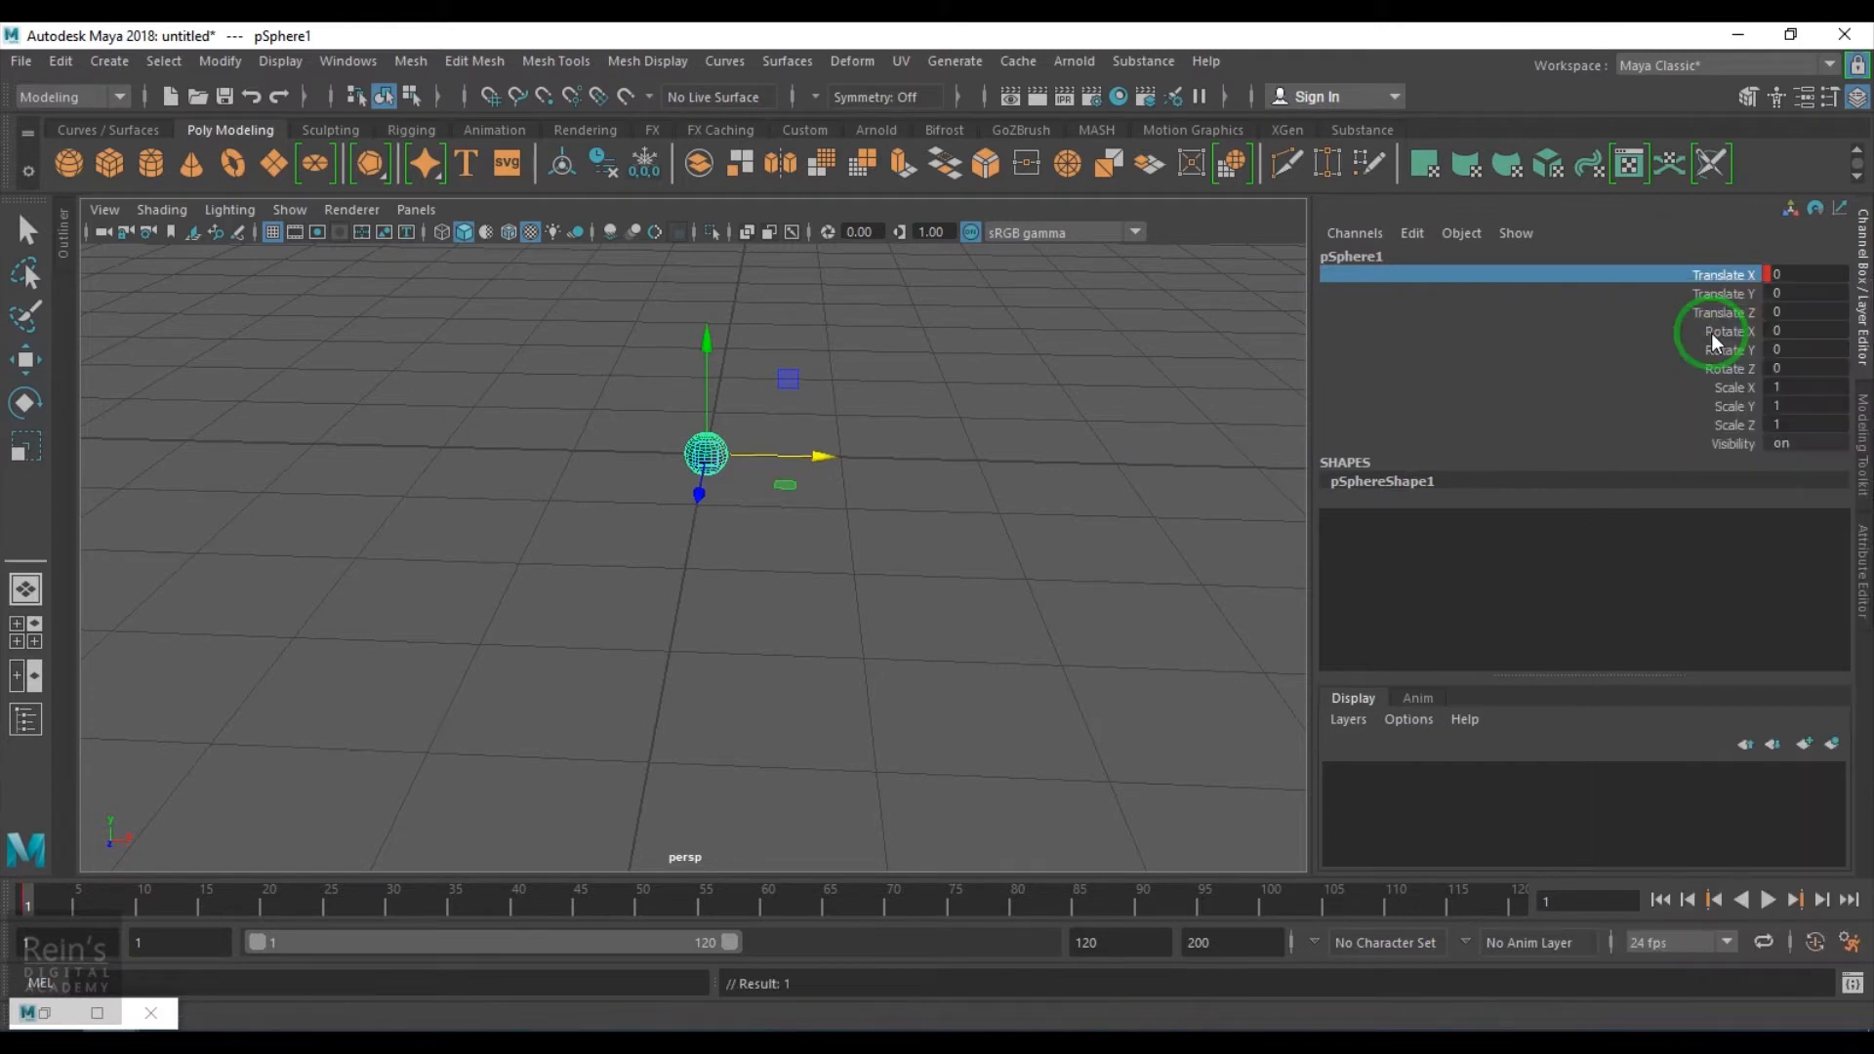
At frame 50, move the sphere along the X axis and set its Translate X to 12
{"action": "left_click", "coordinate": [200, 940]}
{"action": "left_click", "coordinate": [640, 910]}
{"action": "scroll", "coordinate": [761, 675], "scroll_direction": "down", "scroll_amount": 6}
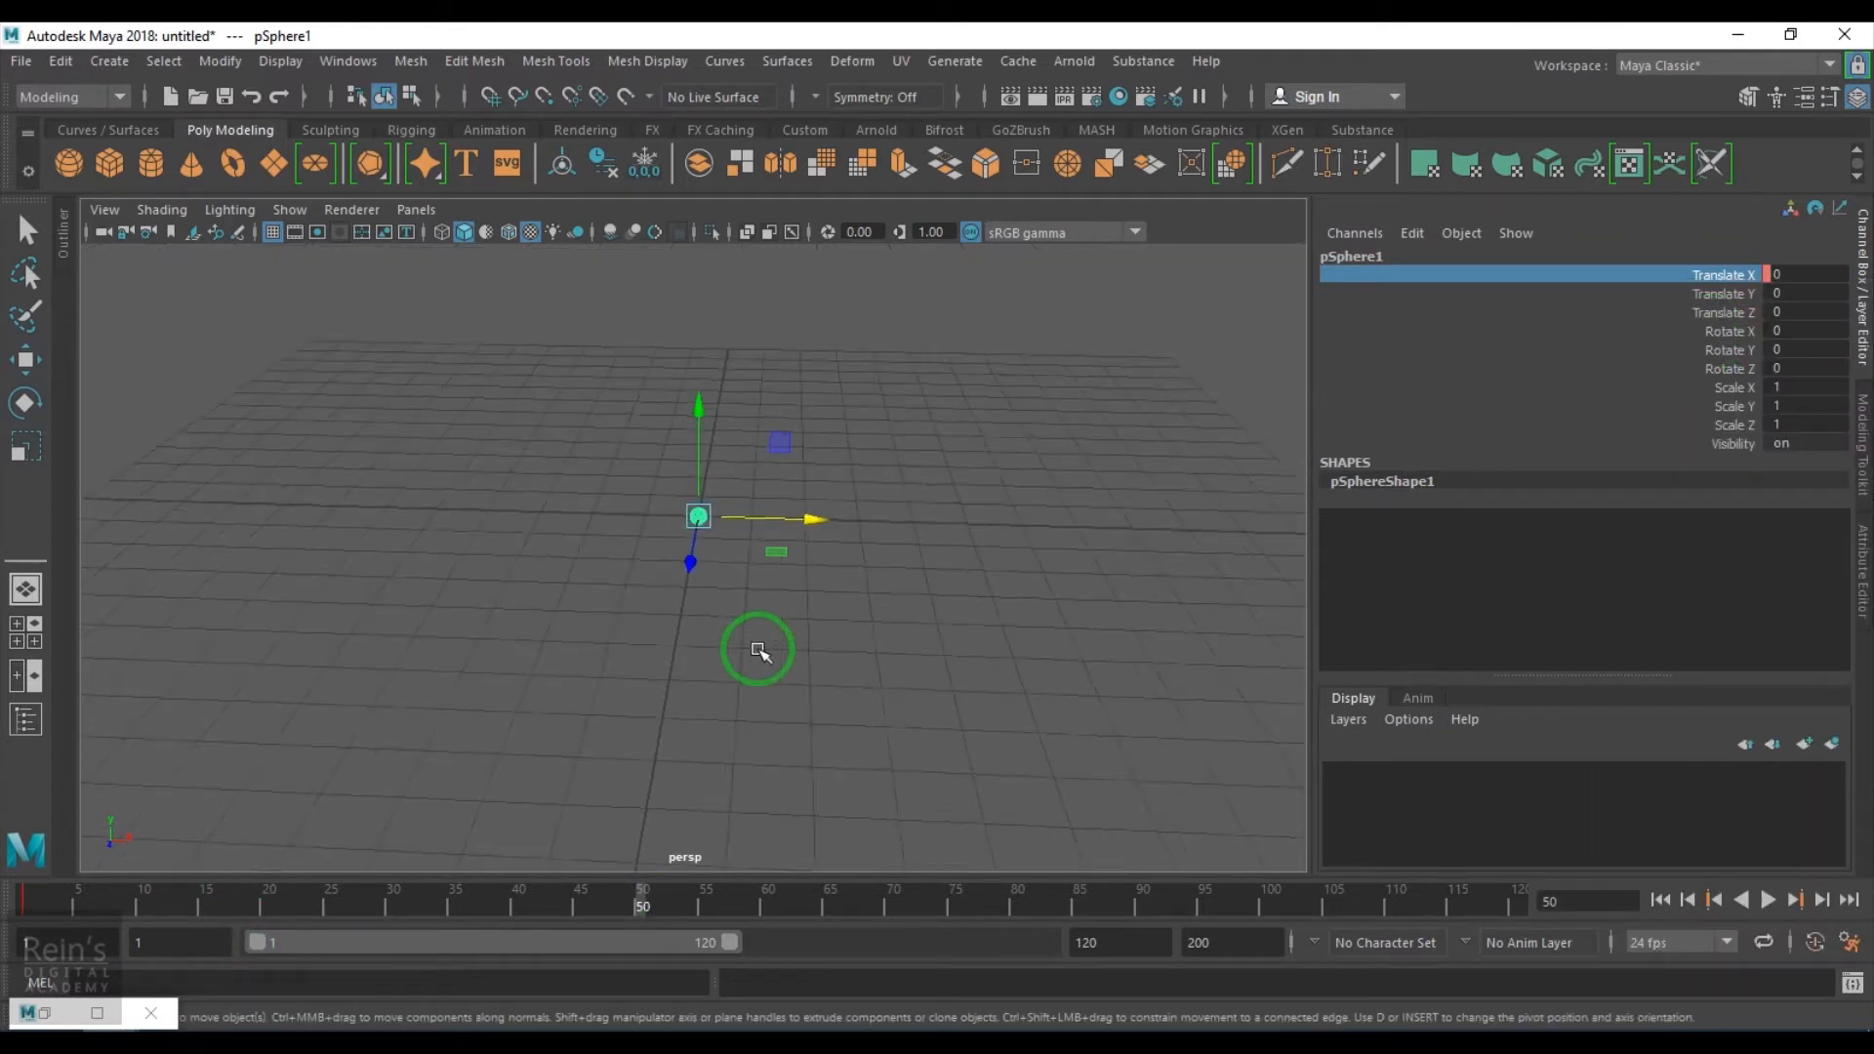
{"action": "middle_click_drag", "start_coordinate": [808, 625], "coordinate": [754, 651], "text": "alt"}
{"action": "left_click_drag", "start_coordinate": [753, 650], "coordinate": [816, 698], "text": "alt"}
{"action": "left_click_drag", "start_coordinate": [556, 544], "coordinate": [1130, 559]}
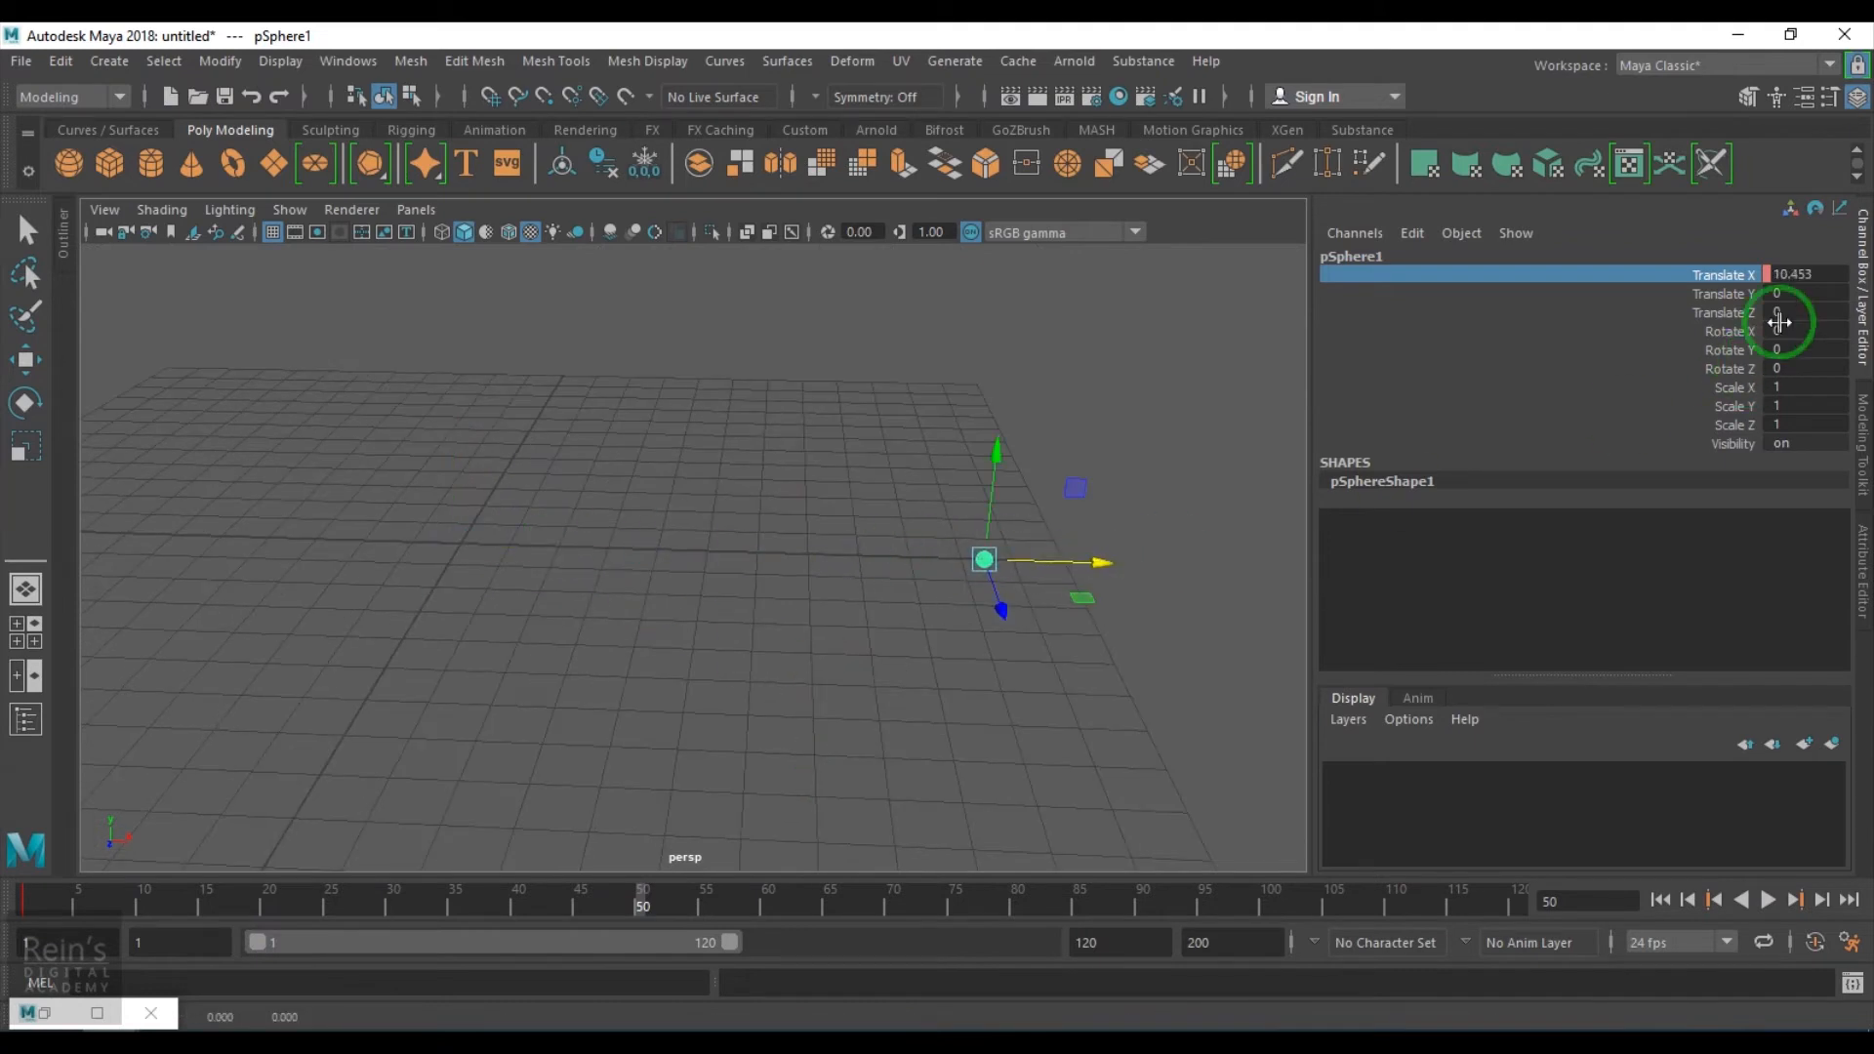
{"action": "left_click", "coordinate": [1808, 275]}
{"action": "type", "text": "12"}
{"action": "key", "text": "Return"}
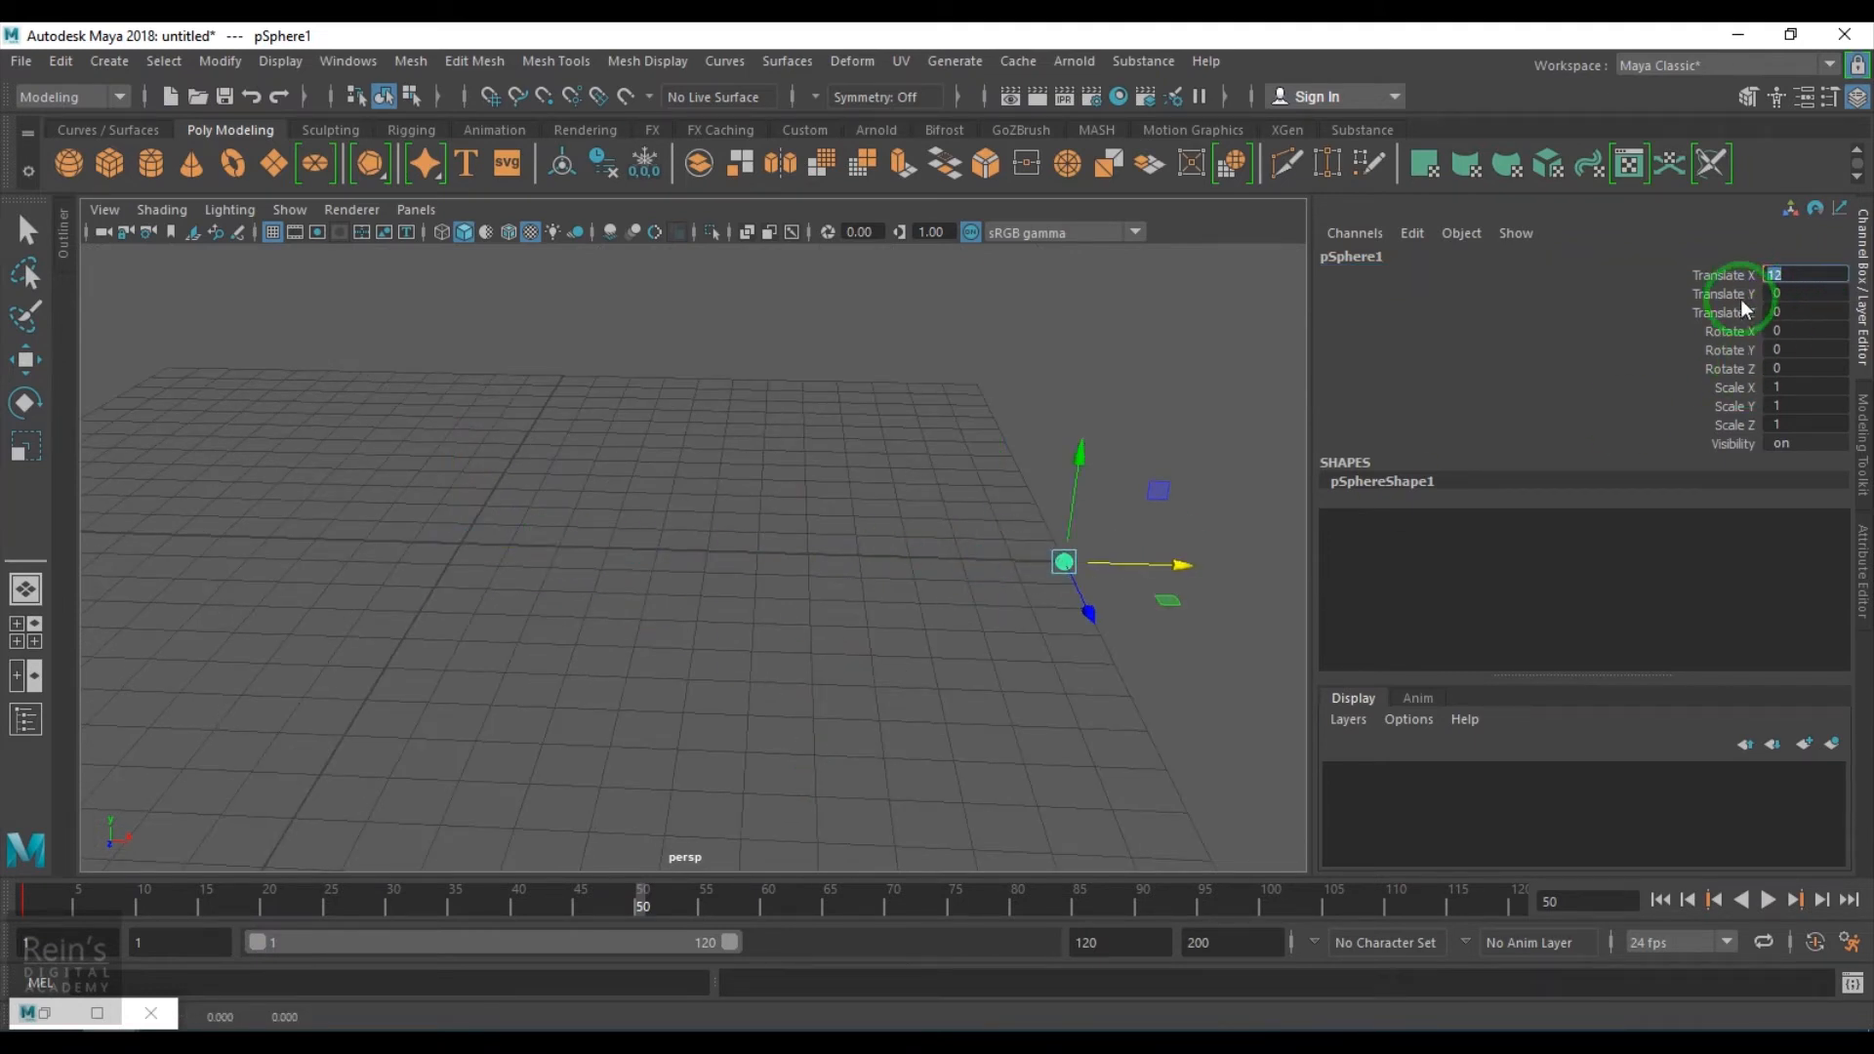
Key the sphere's Translate X at frame 50, deselect the sphere and widen the viewport by hiding the channel attributes
{"action": "left_click", "coordinate": [1731, 279]}
{"action": "right_click", "coordinate": [1731, 274]}
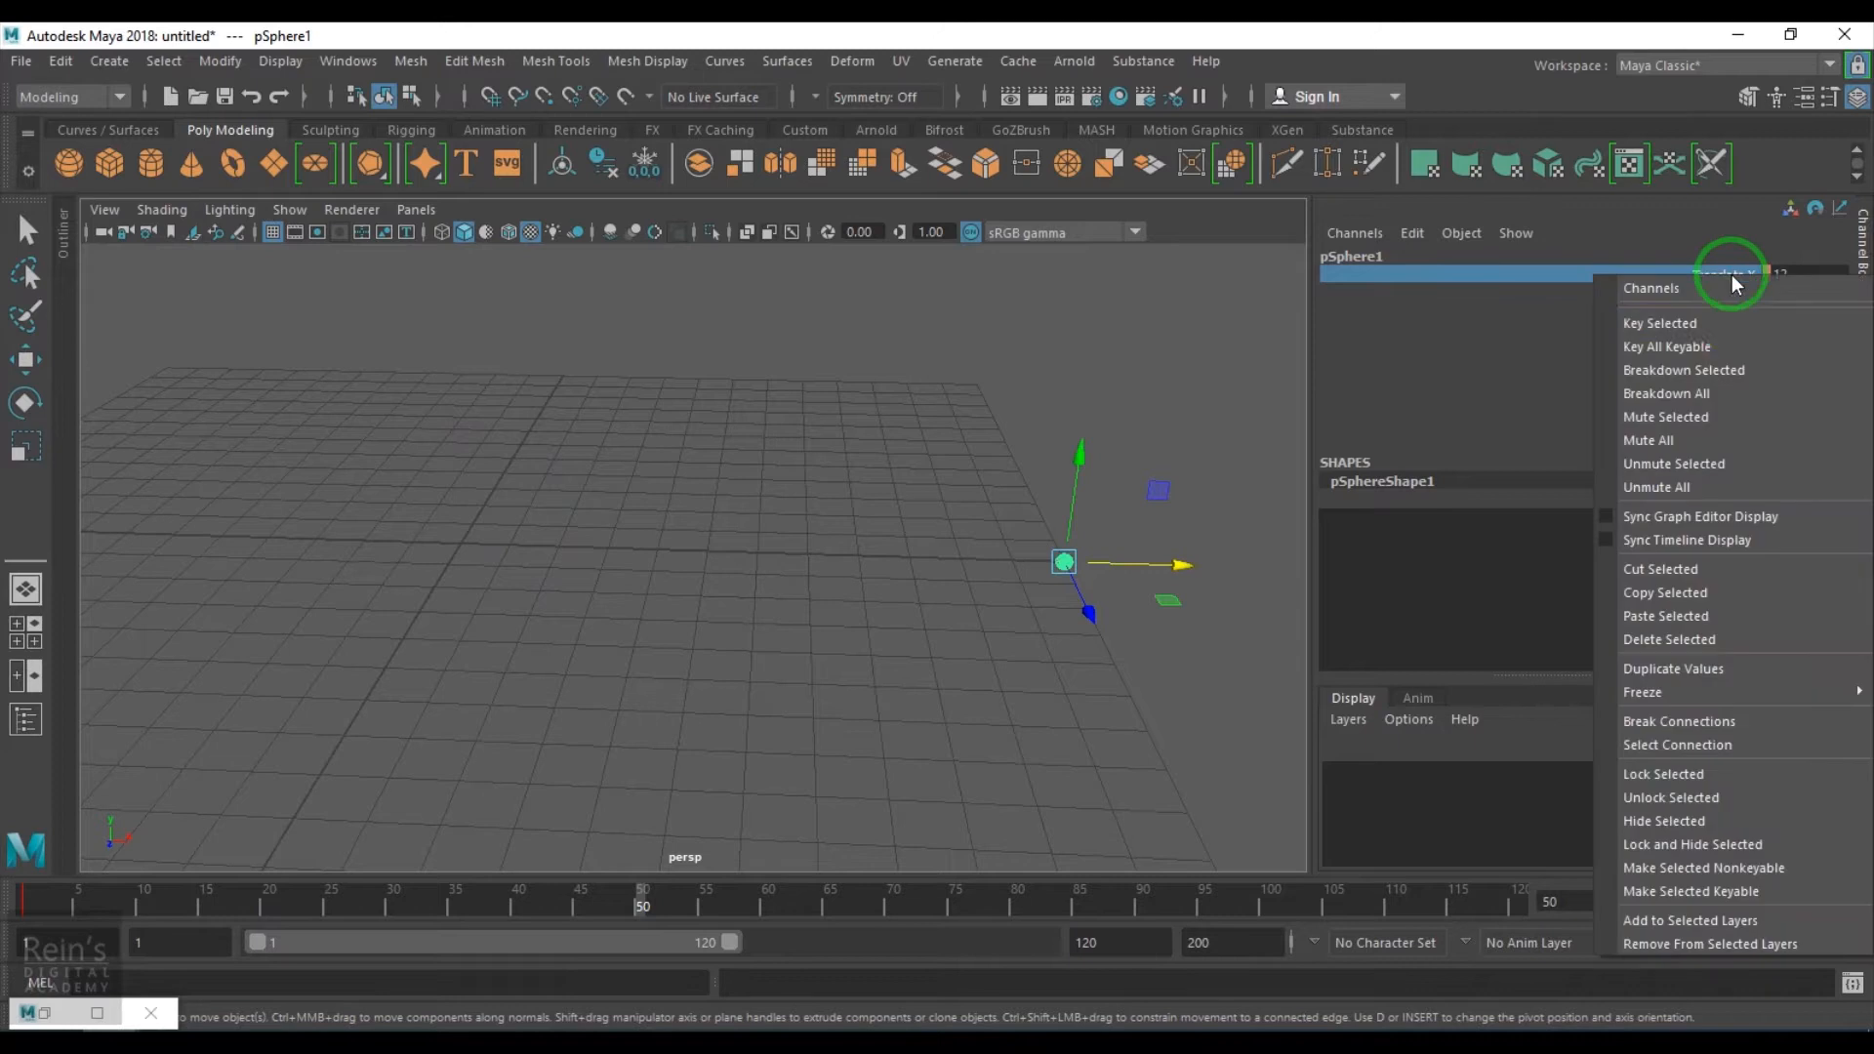
{"action": "left_click", "coordinate": [1725, 316]}
{"action": "left_click", "coordinate": [1243, 698]}
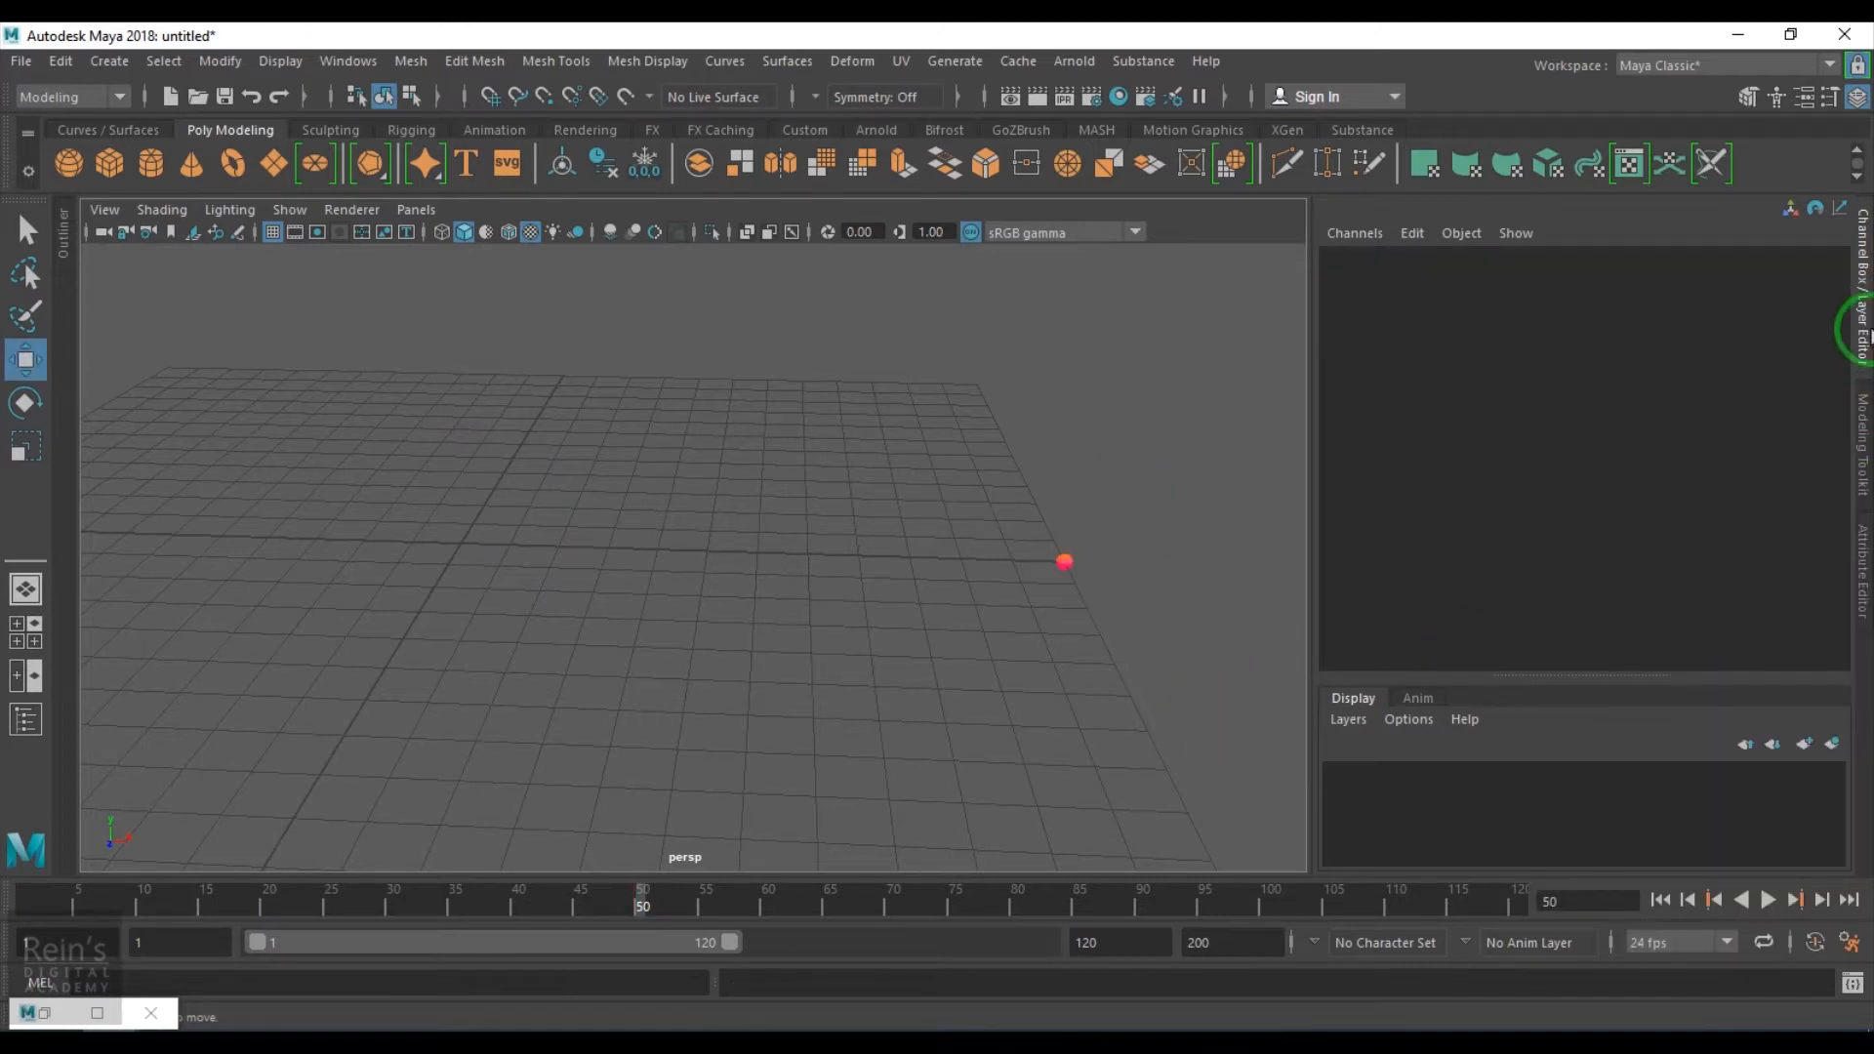
{"action": "left_click", "coordinate": [1860, 346]}
{"action": "left_click", "coordinate": [1390, 629]}
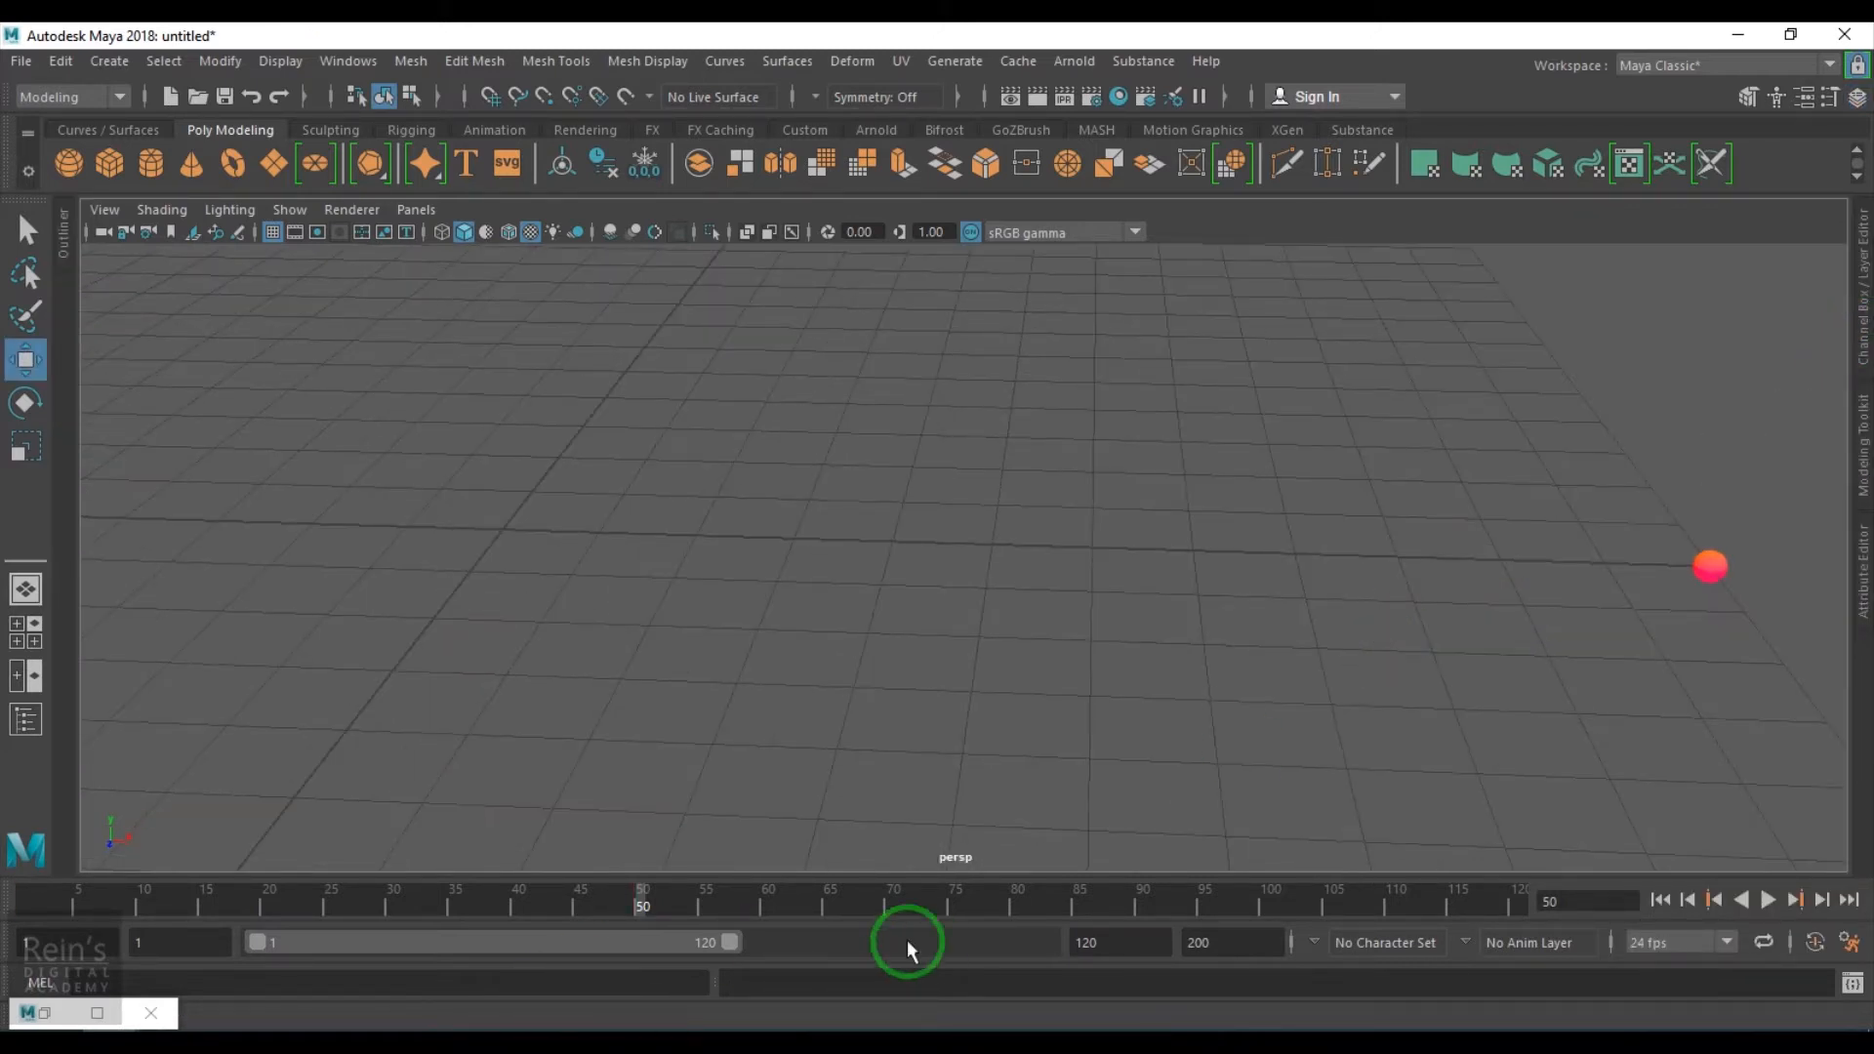
Play back and scrub the animation from frame 1, examining how the sphere's color changes along the X axis
{"action": "key", "text": "alt+v"}
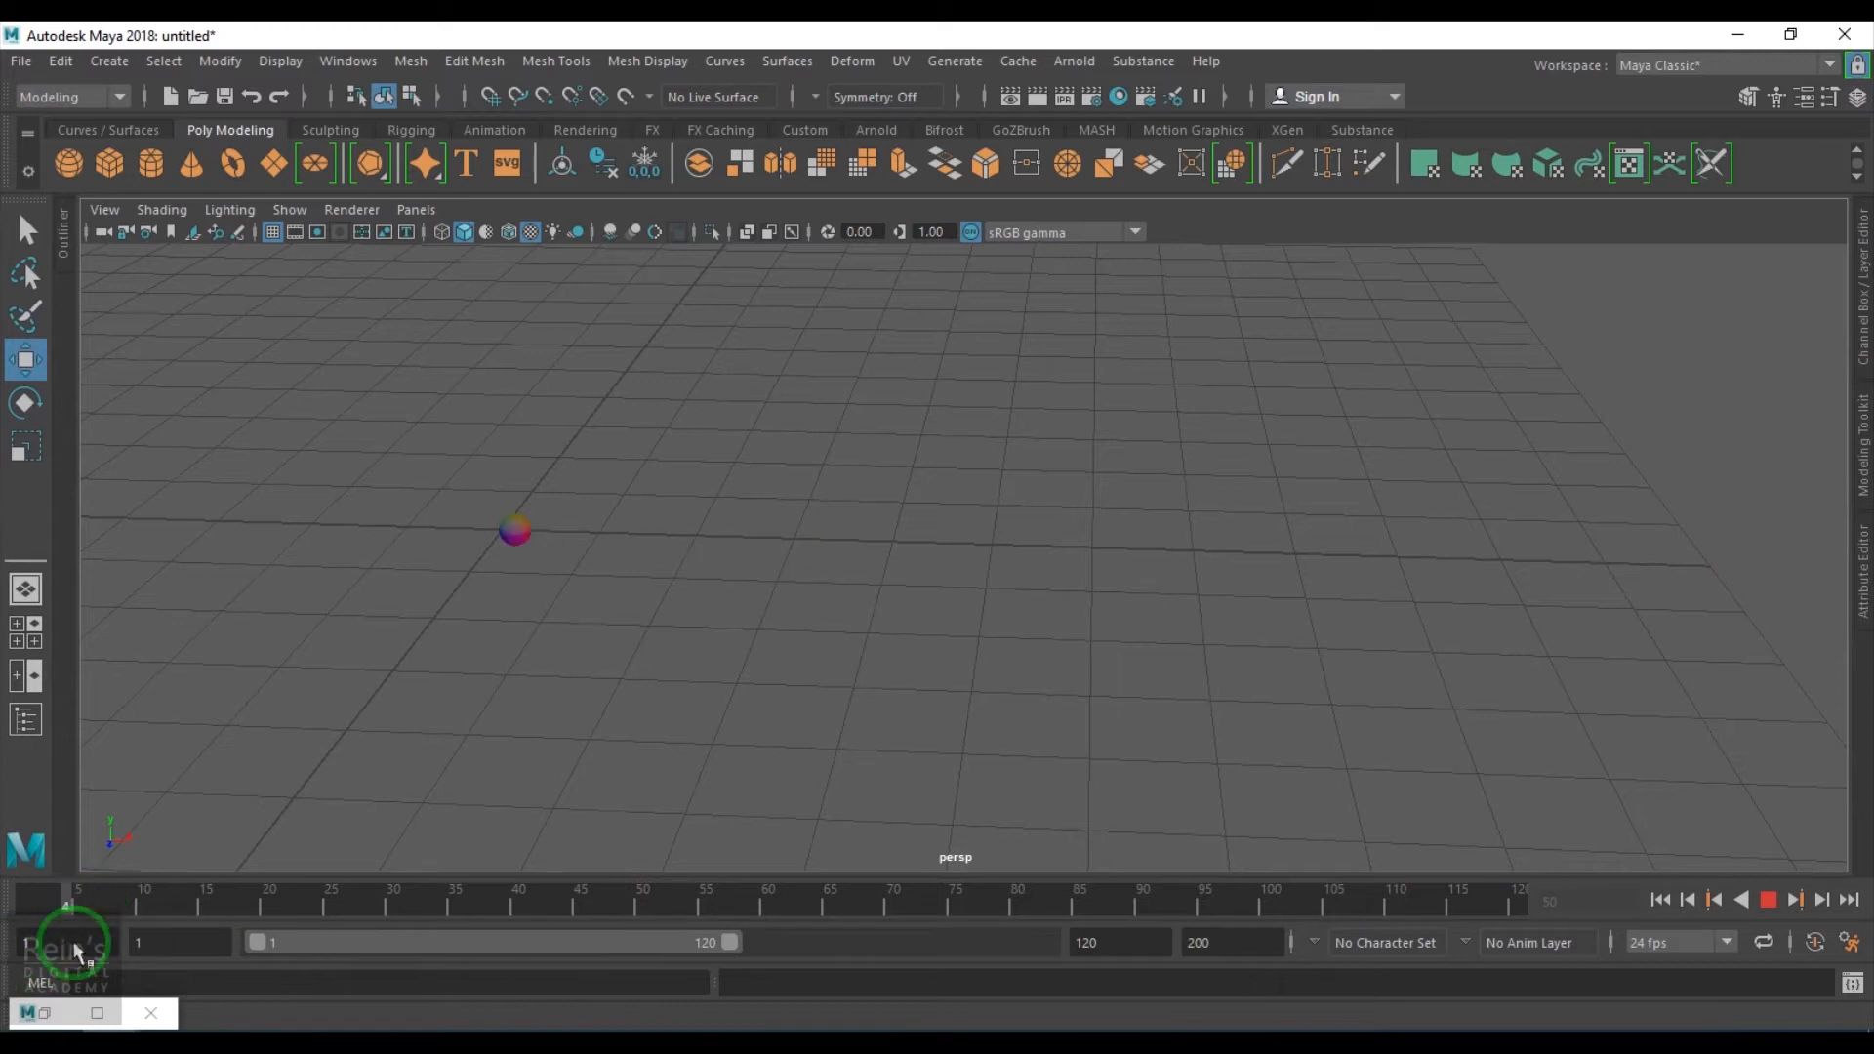
{"action": "left_click", "coordinate": [636, 636]}
{"action": "mouse_move", "coordinate": [635, 636]}
{"action": "left_mouse_down", "text": "alt"}
{"action": "mouse_move", "coordinate": [656, 631]}
{"action": "mouse_move", "coordinate": [781, 776]}
{"action": "left_mouse_up", "text": "alt"}
{"action": "key", "text": "alt+v"}
{"action": "left_click_drag", "start_coordinate": [129, 892], "coordinate": [29, 893]}
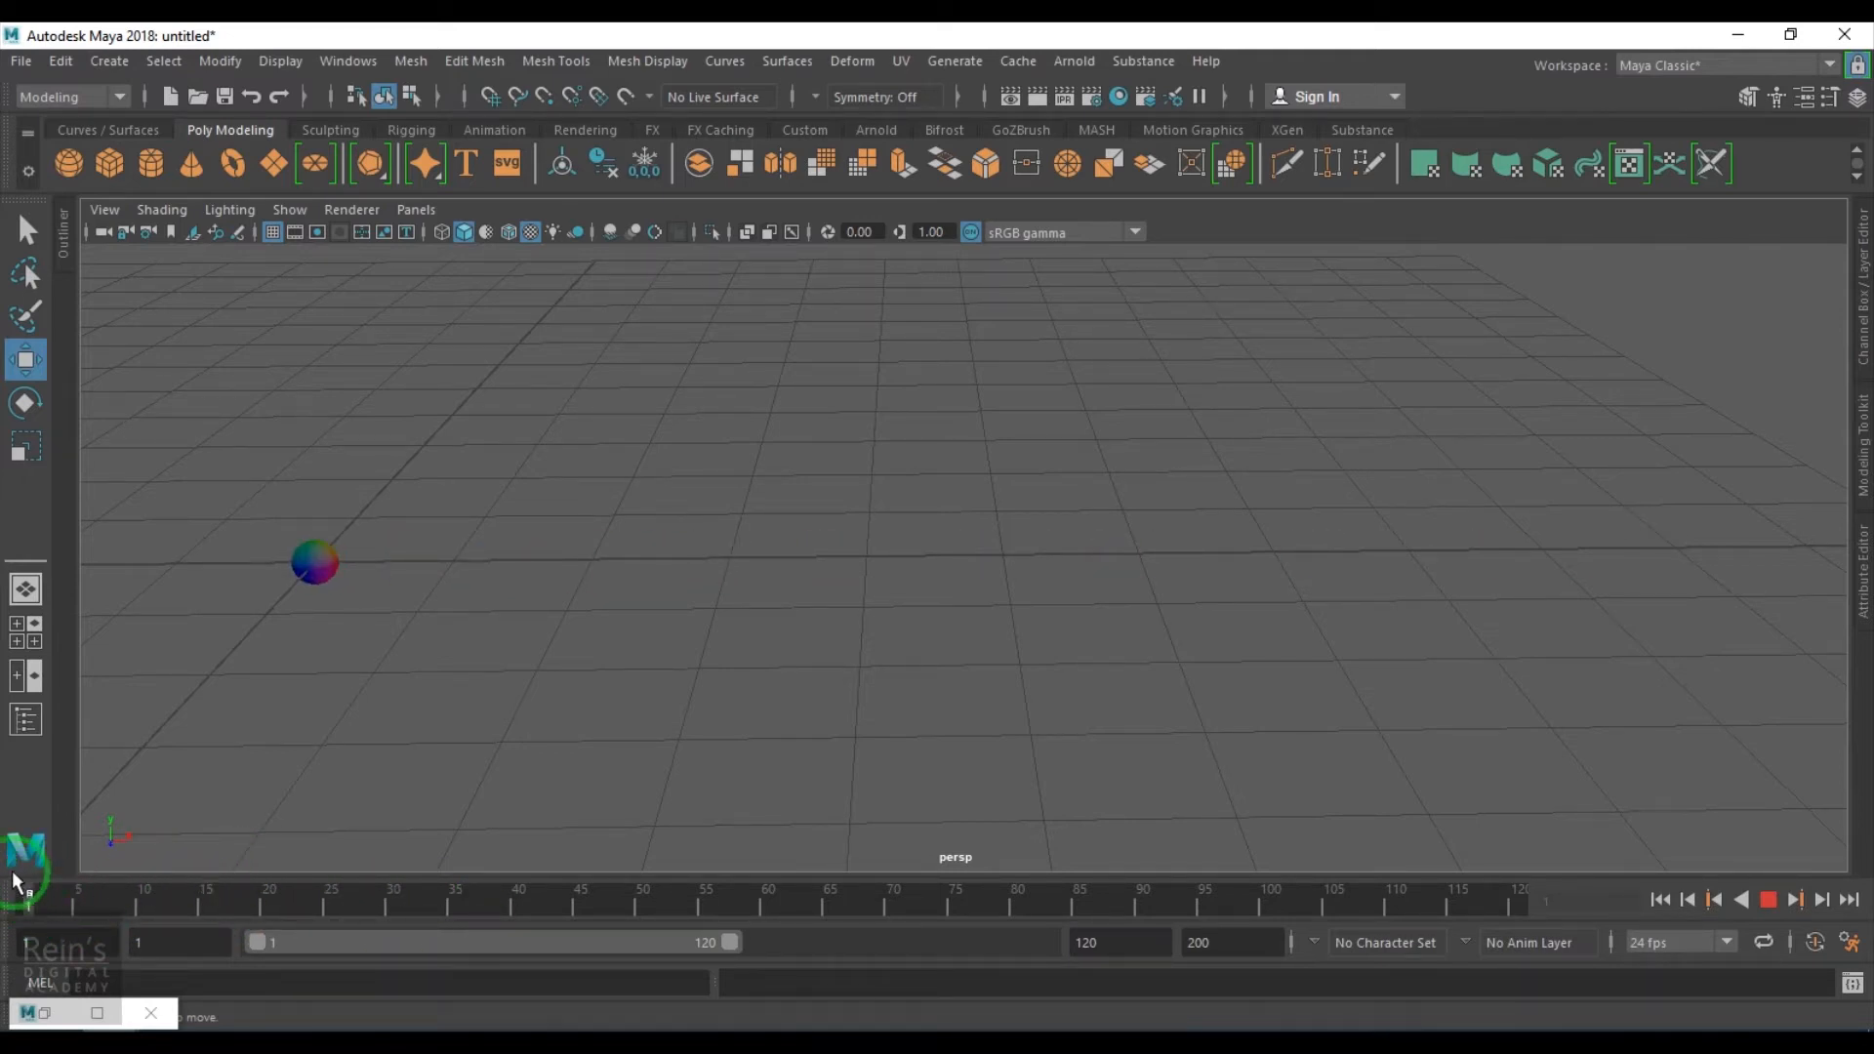
{"action": "left_click_drag", "start_coordinate": [494, 636], "coordinate": [893, 563], "text": "alt"}
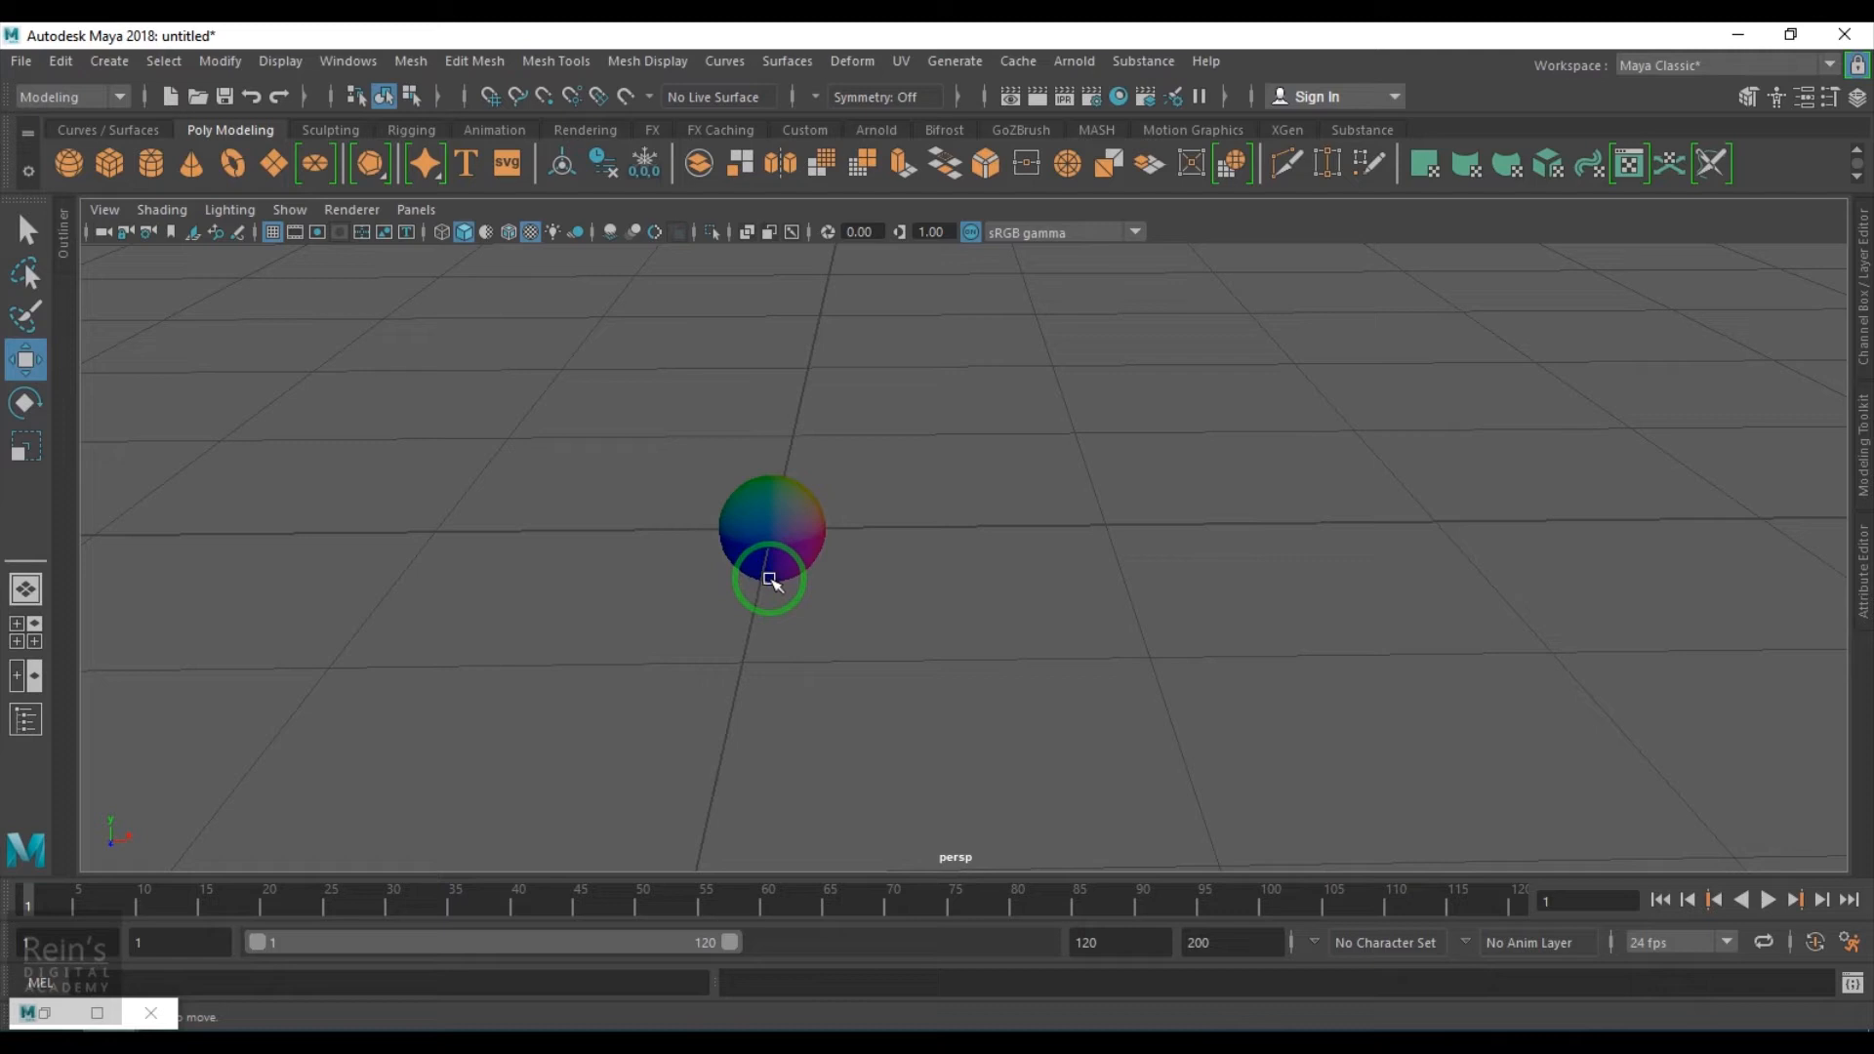
Reopen the Hypershade graph and delete the connection from samplerInfo1's Point World to surfaceShader1's Out Color
{"action": "left_click", "coordinate": [44, 1011]}
{"action": "left_click_drag", "start_coordinate": [361, 214], "coordinate": [1117, 115]}
{"action": "left_click", "coordinate": [853, 841]}
{"action": "left_click", "coordinate": [579, 790]}
{"action": "left_click", "coordinate": [987, 591]}
{"action": "left_click", "coordinate": [998, 594]}
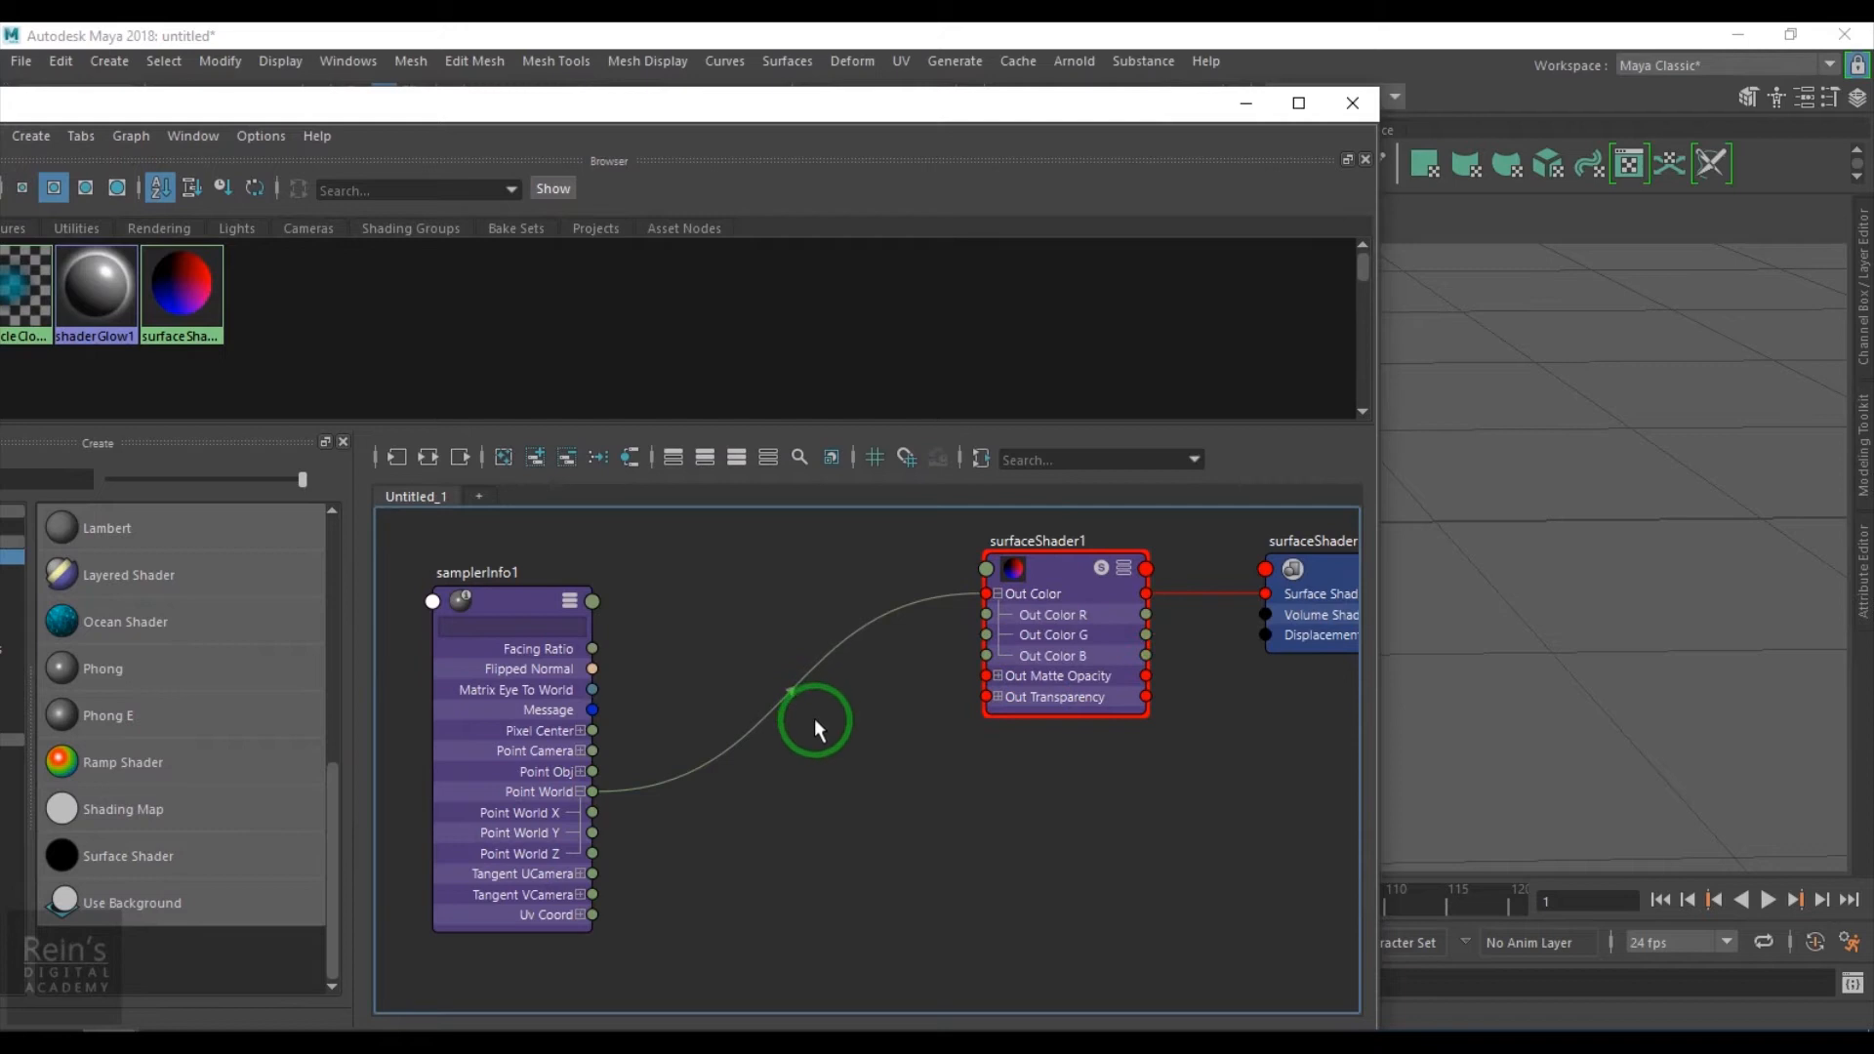
{"action": "left_click_drag", "start_coordinate": [738, 649], "coordinate": [832, 777]}
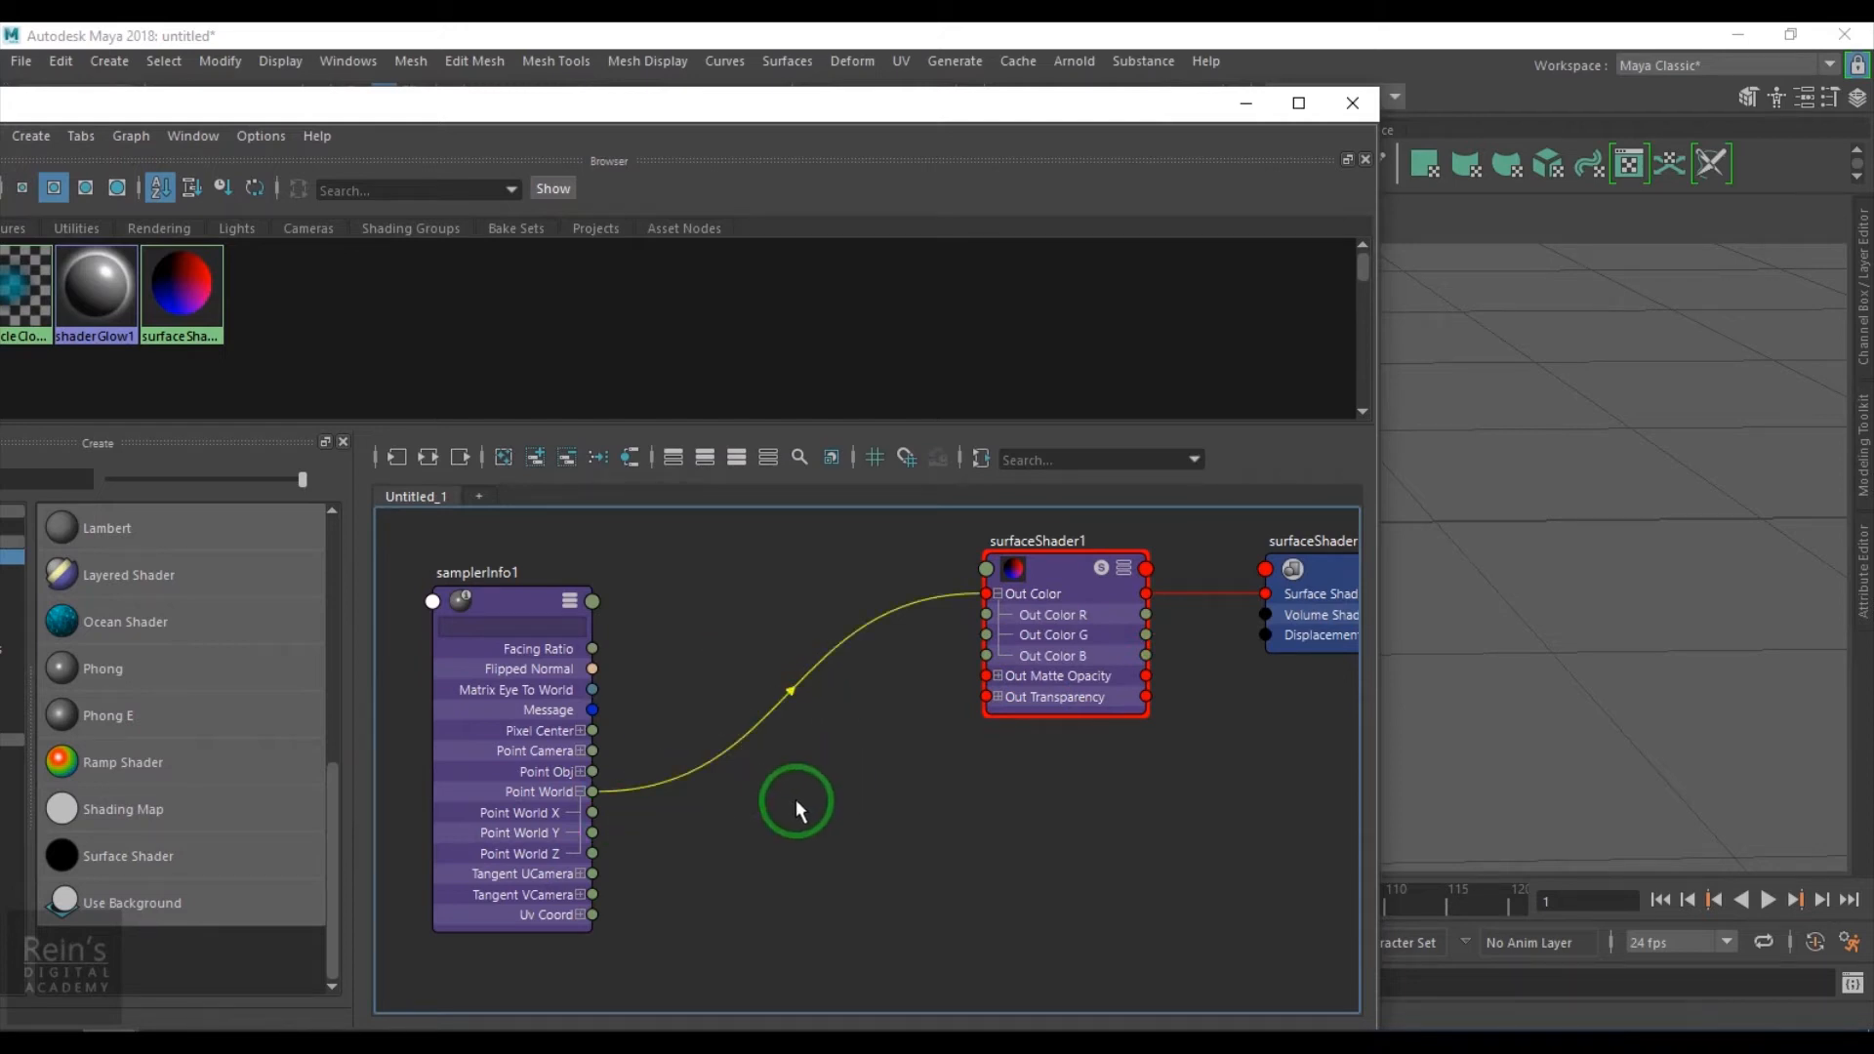
{"action": "key", "text": "Delete"}
Connect samplerInfo1's Point World X to surfaceShader1's Out Color R and minimize the Hypershade
{"action": "left_click", "coordinate": [596, 814]}
{"action": "left_click_drag", "start_coordinate": [595, 816], "coordinate": [986, 614]}
{"action": "left_click", "coordinate": [1241, 106]}
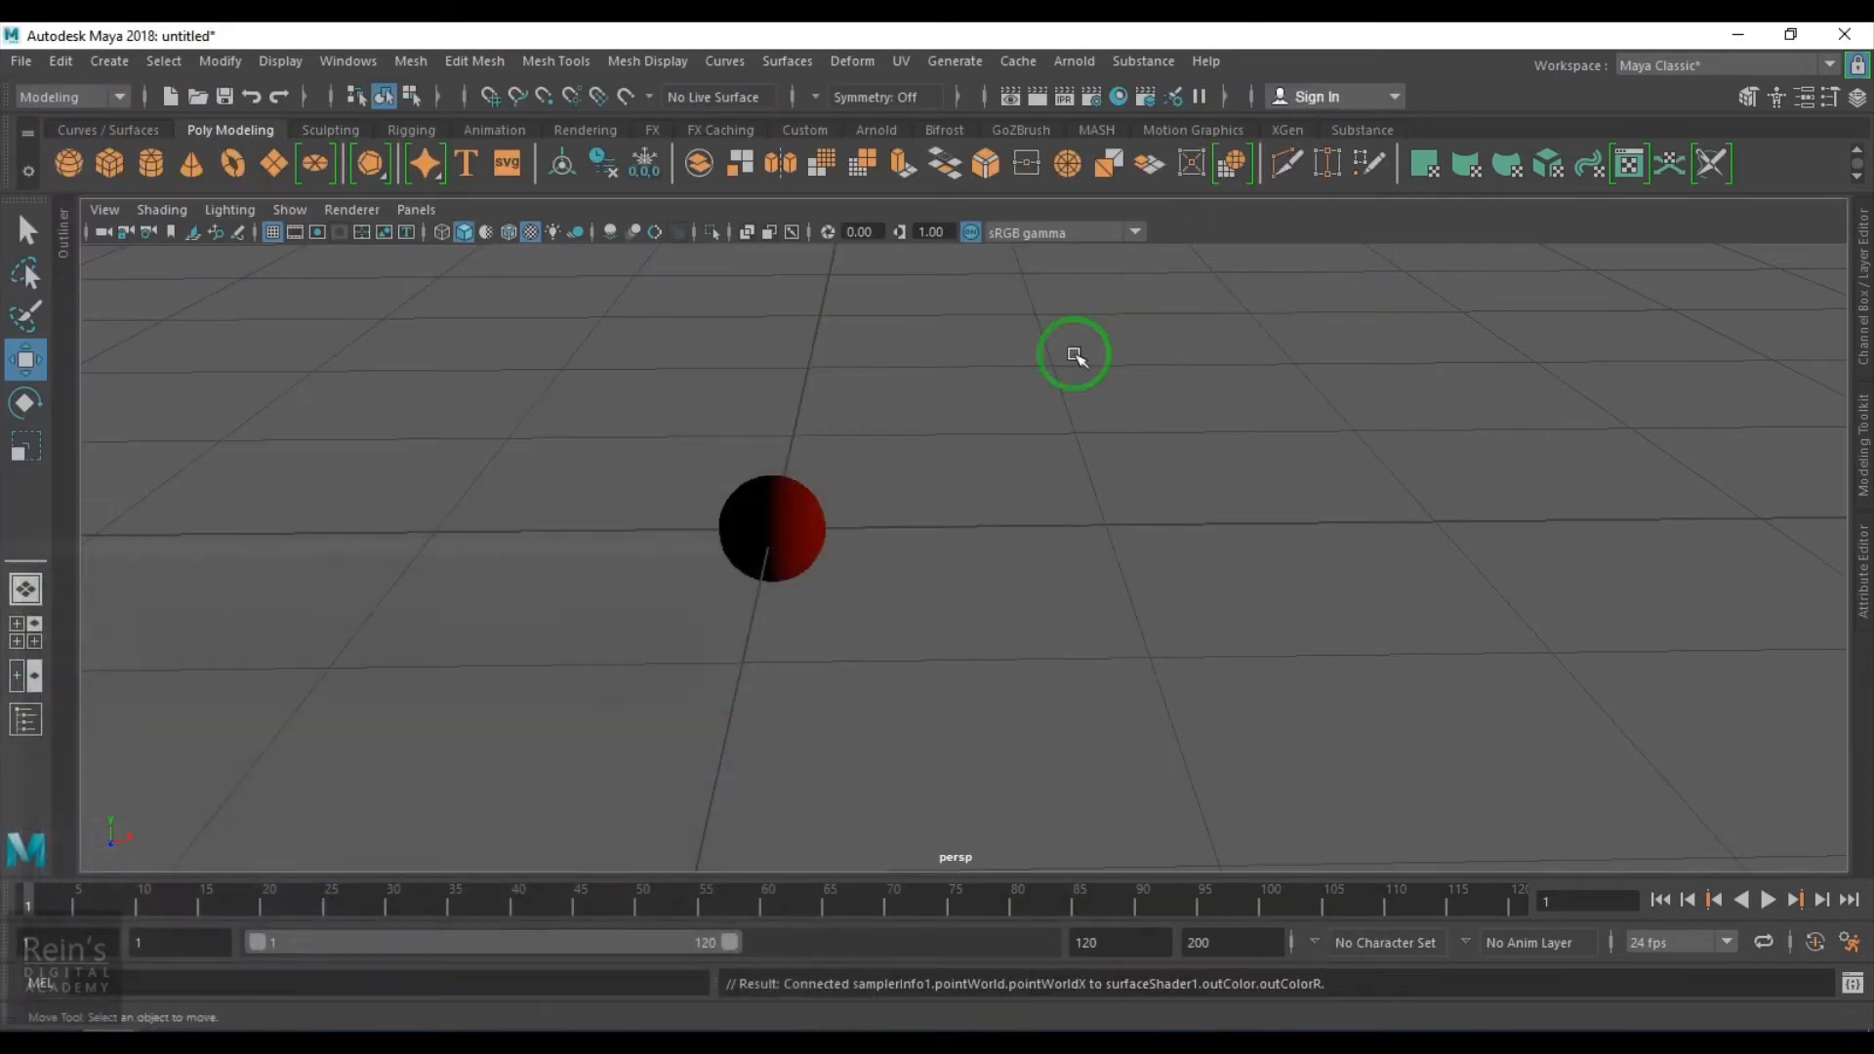
Scrub the early frames of the animation to examine the sphere's red color along X, and return to frame 1
{"action": "left_click_drag", "start_coordinate": [67, 919], "coordinate": [142, 888]}
{"action": "left_click", "coordinate": [1127, 496]}
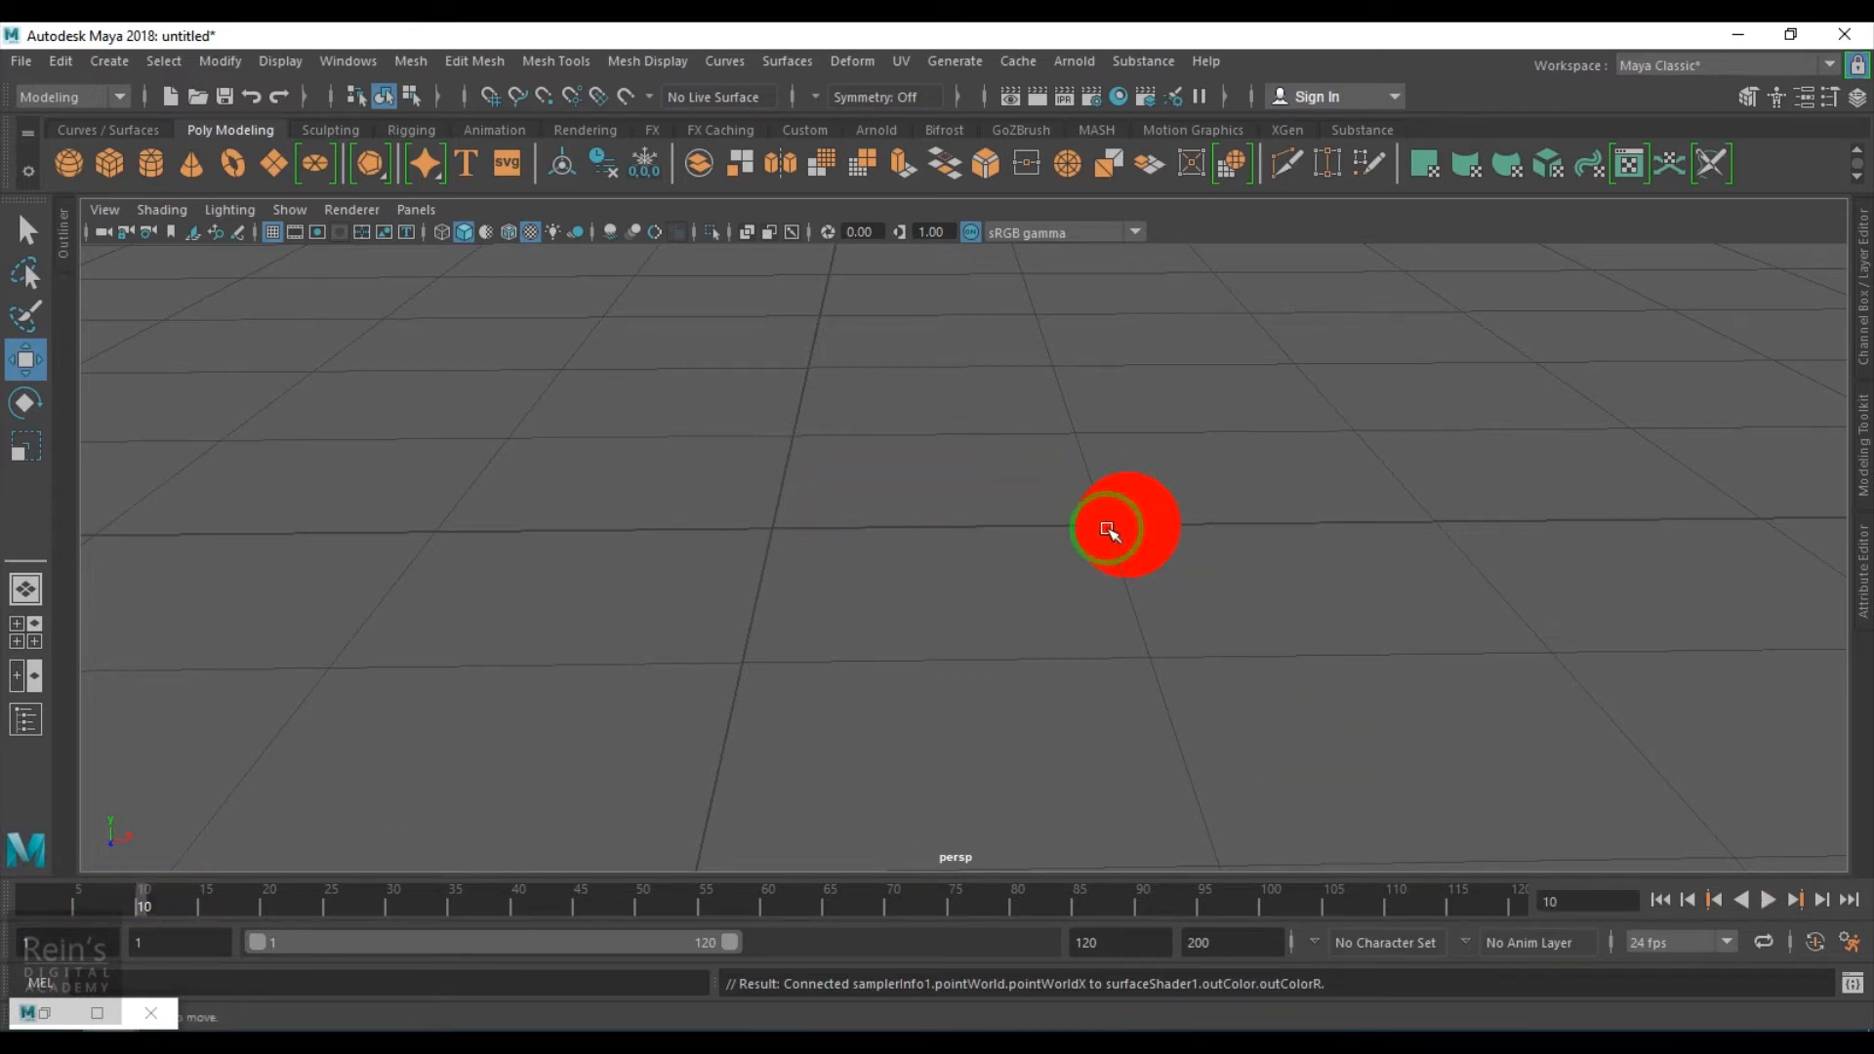
{"action": "mouse_move", "coordinate": [184, 898]}
{"action": "left_mouse_down"}
{"action": "mouse_move", "coordinate": [251, 898]}
{"action": "mouse_move", "coordinate": [217, 897]}
{"action": "left_mouse_up"}
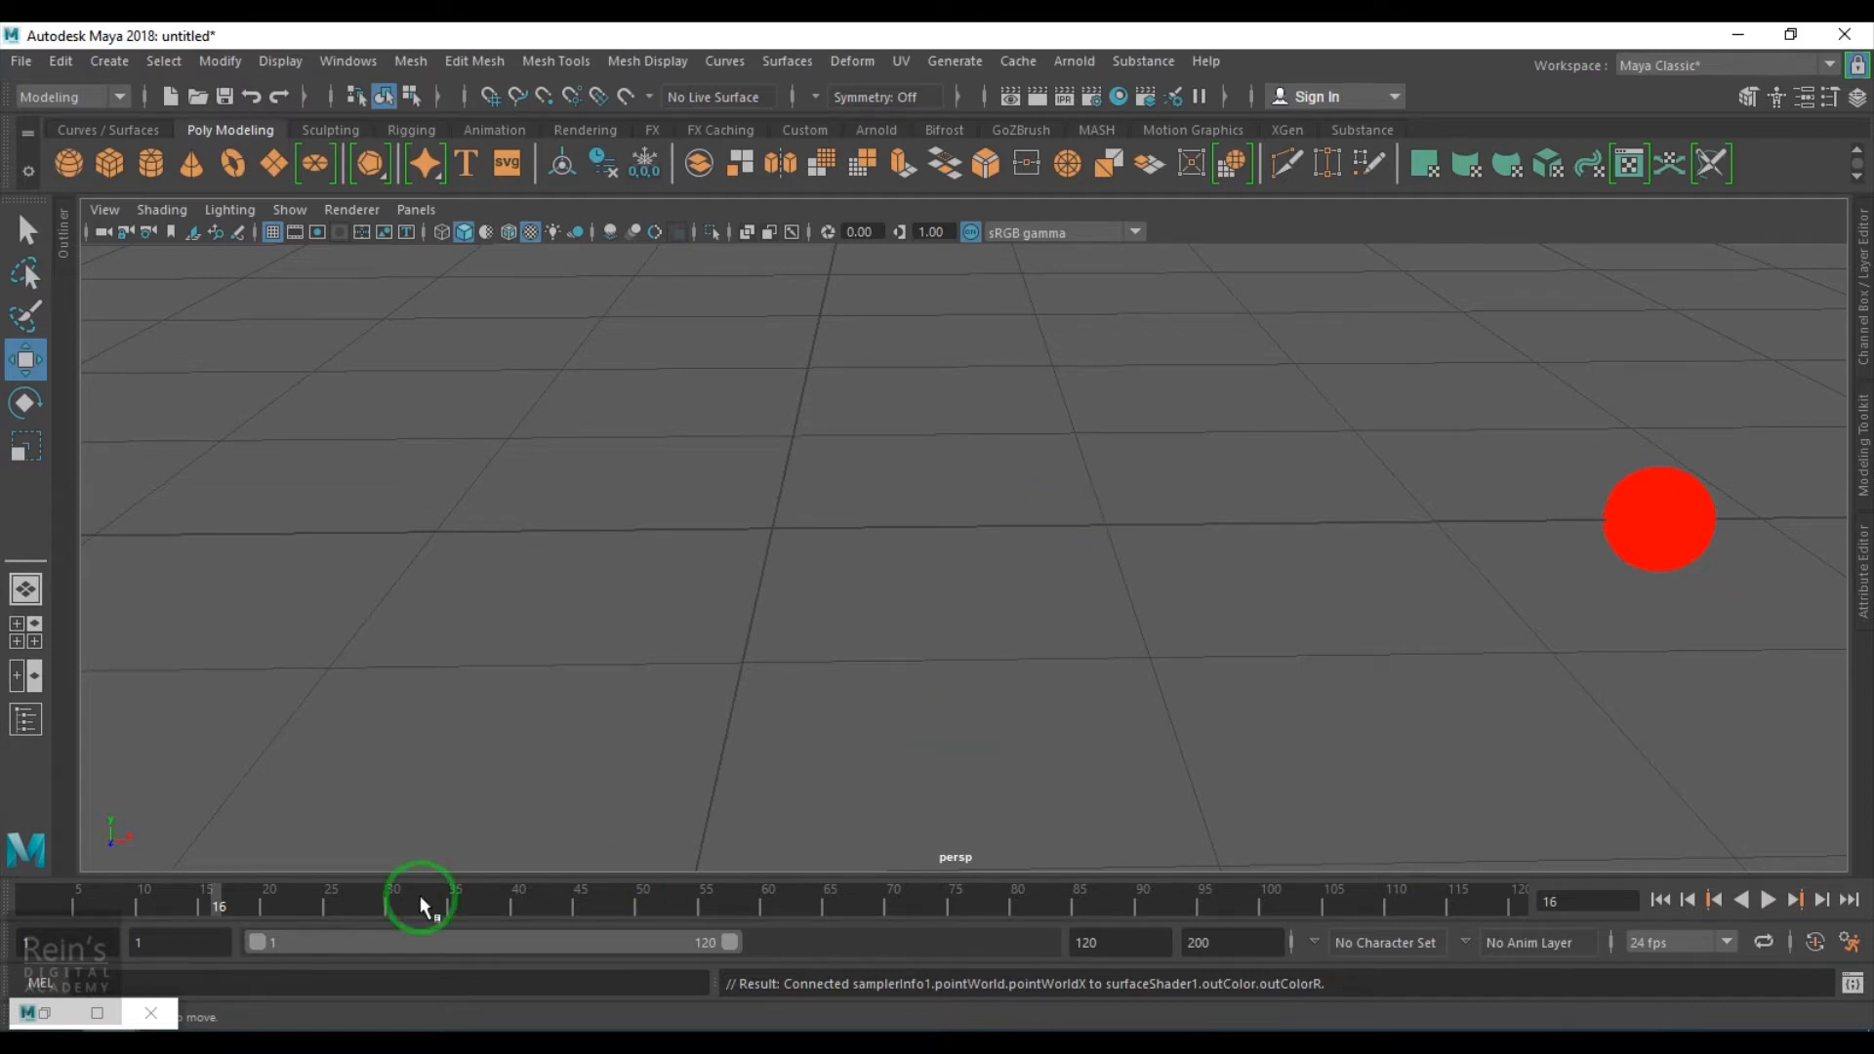
{"action": "left_click_drag", "start_coordinate": [270, 911], "coordinate": [203, 975]}
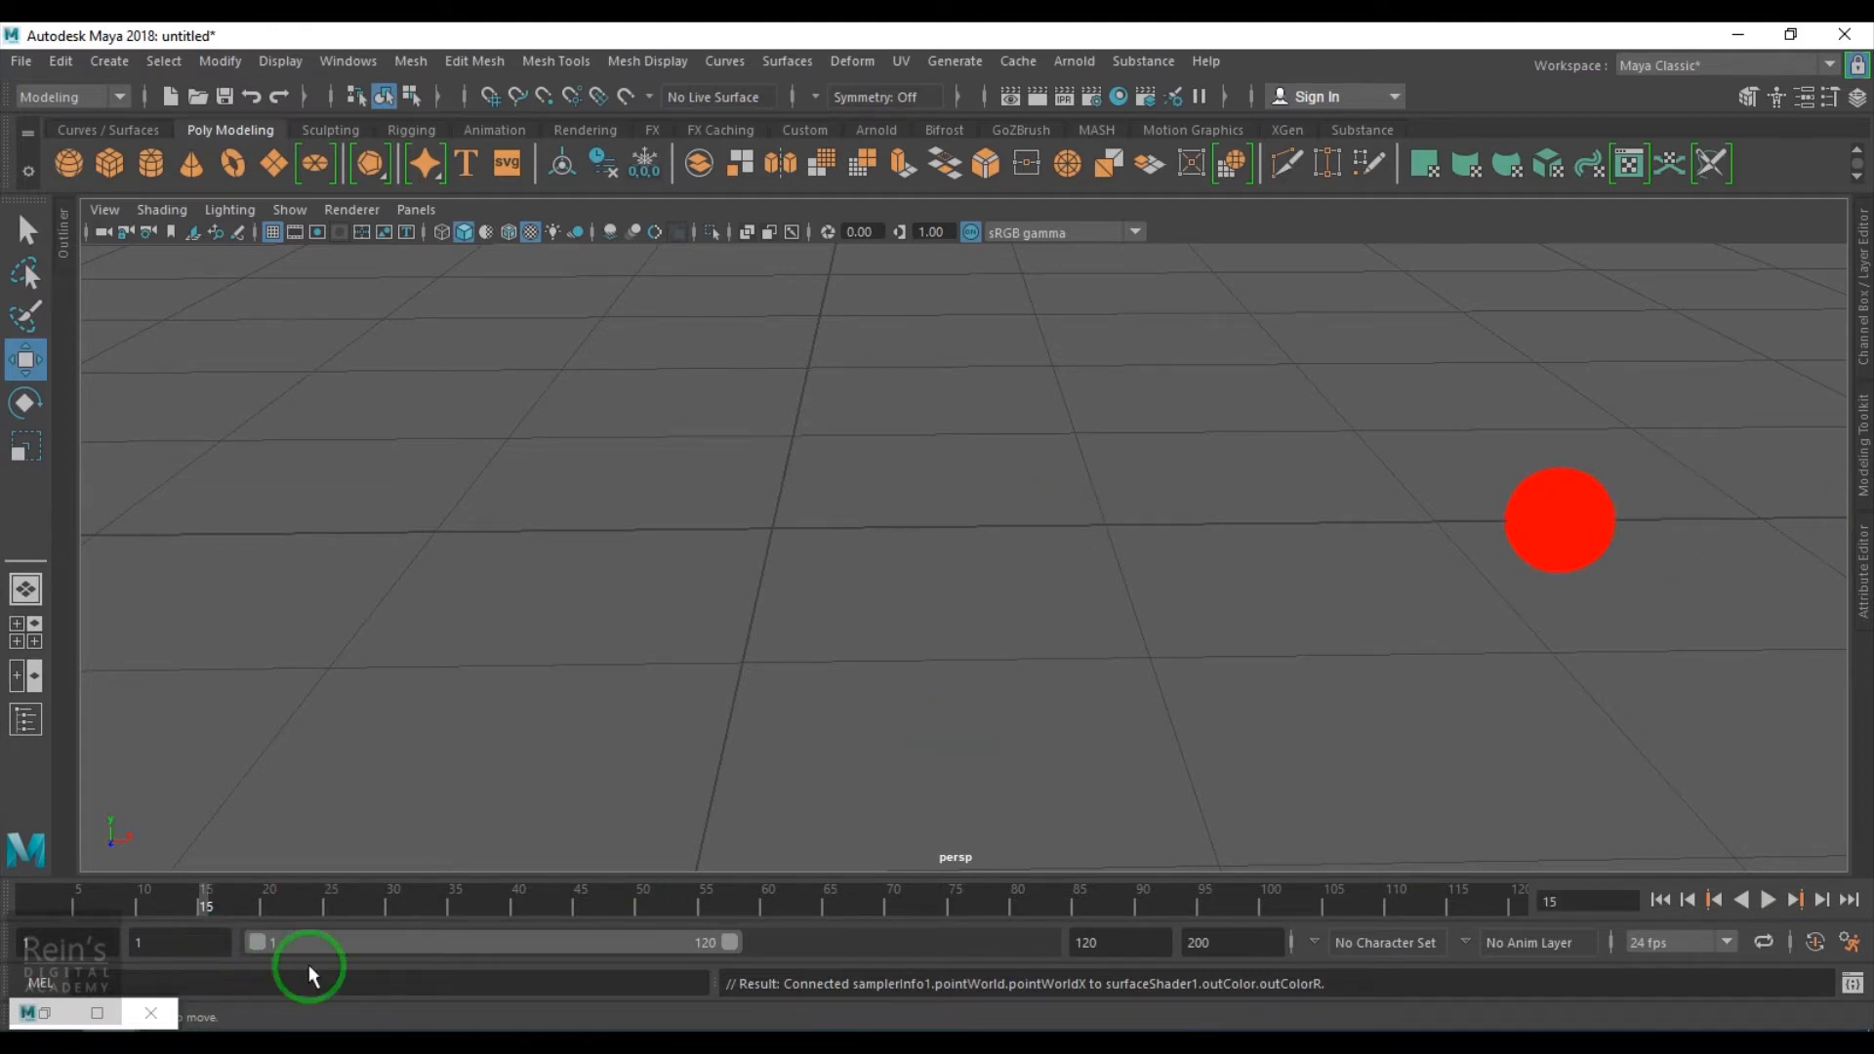
{"action": "left_click_drag", "start_coordinate": [209, 907], "coordinate": [127, 908]}
{"action": "scroll", "coordinate": [988, 586], "scroll_direction": "down", "scroll_amount": 8}
{"action": "middle_click_drag", "start_coordinate": [1386, 671], "coordinate": [611, 665], "text": "alt"}
{"action": "scroll", "coordinate": [658, 665], "scroll_direction": "down", "scroll_amount": 1}
{"action": "middle_click_drag", "start_coordinate": [757, 686], "coordinate": [850, 684], "text": "alt"}
{"action": "left_click_drag", "start_coordinate": [111, 891], "coordinate": [2, 871]}
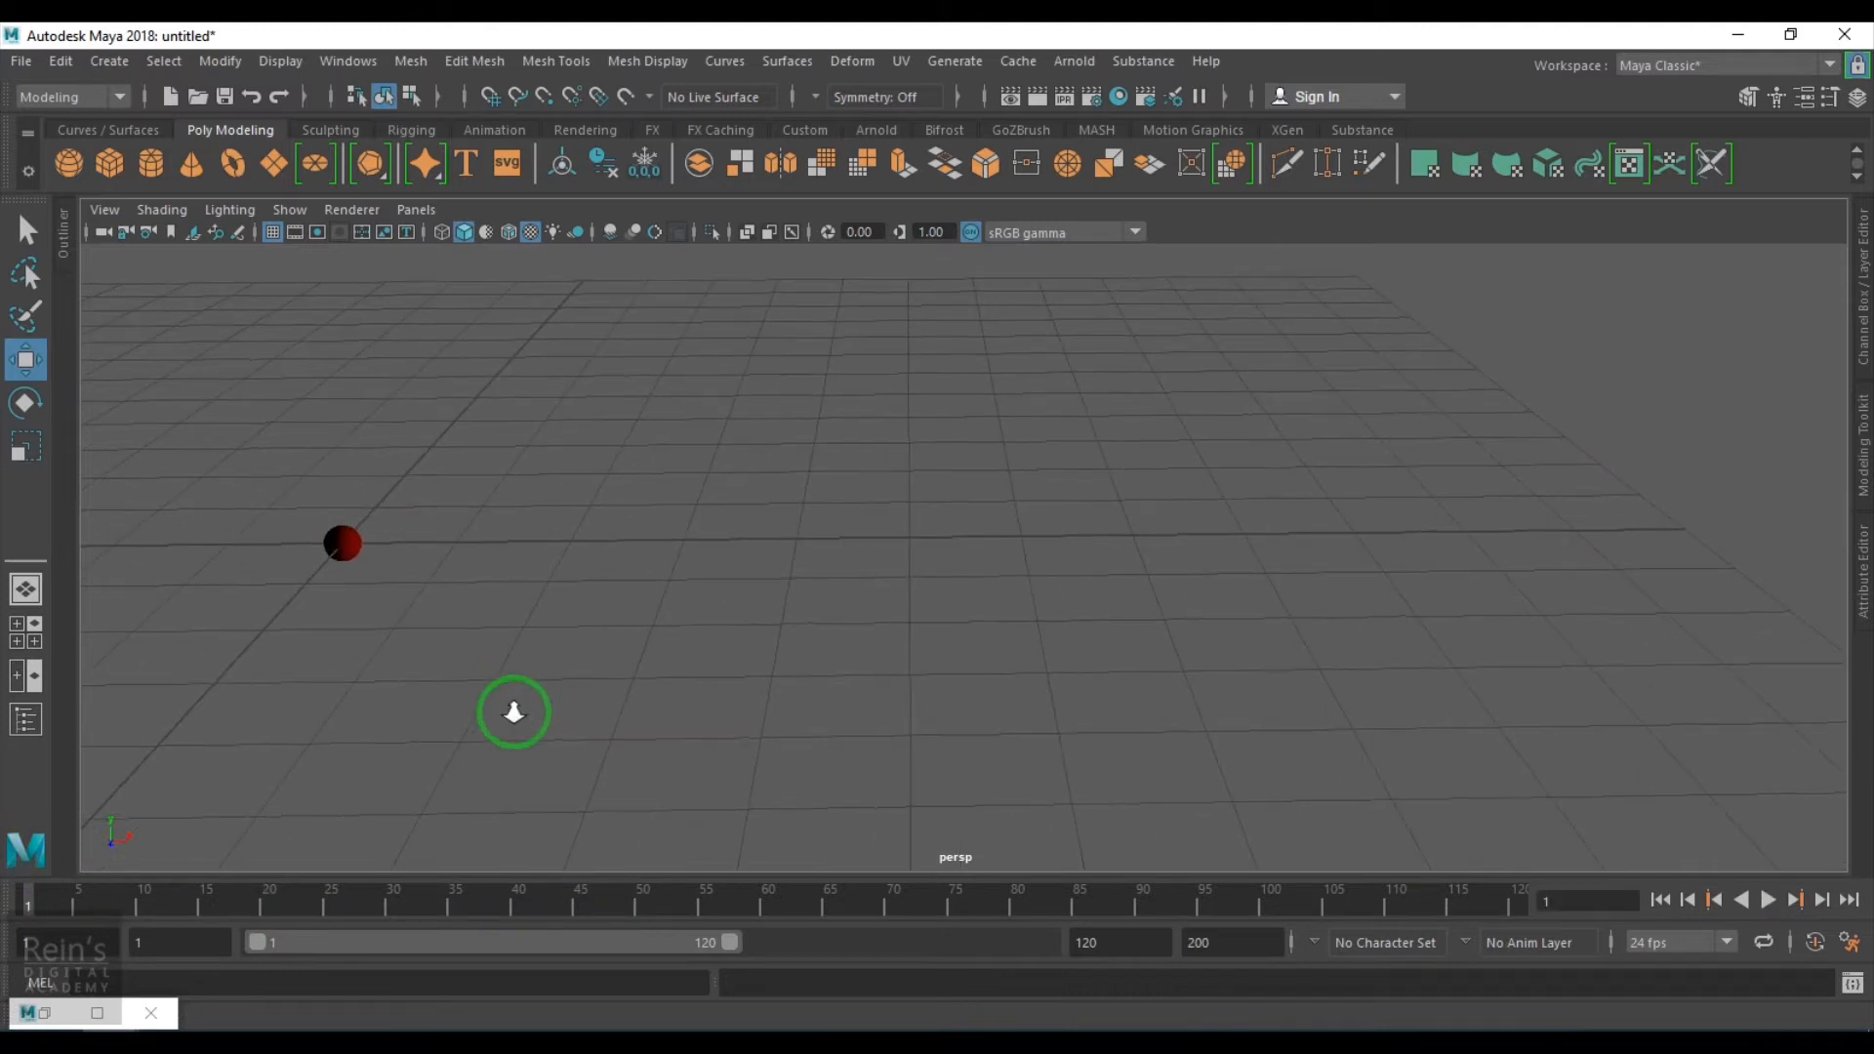
Restore the Hypershade and create a setRange node beside the surface shader in the graph
{"action": "left_click", "coordinate": [97, 1012]}
{"action": "scroll", "coordinate": [1045, 734], "scroll_direction": "up", "scroll_amount": 2}
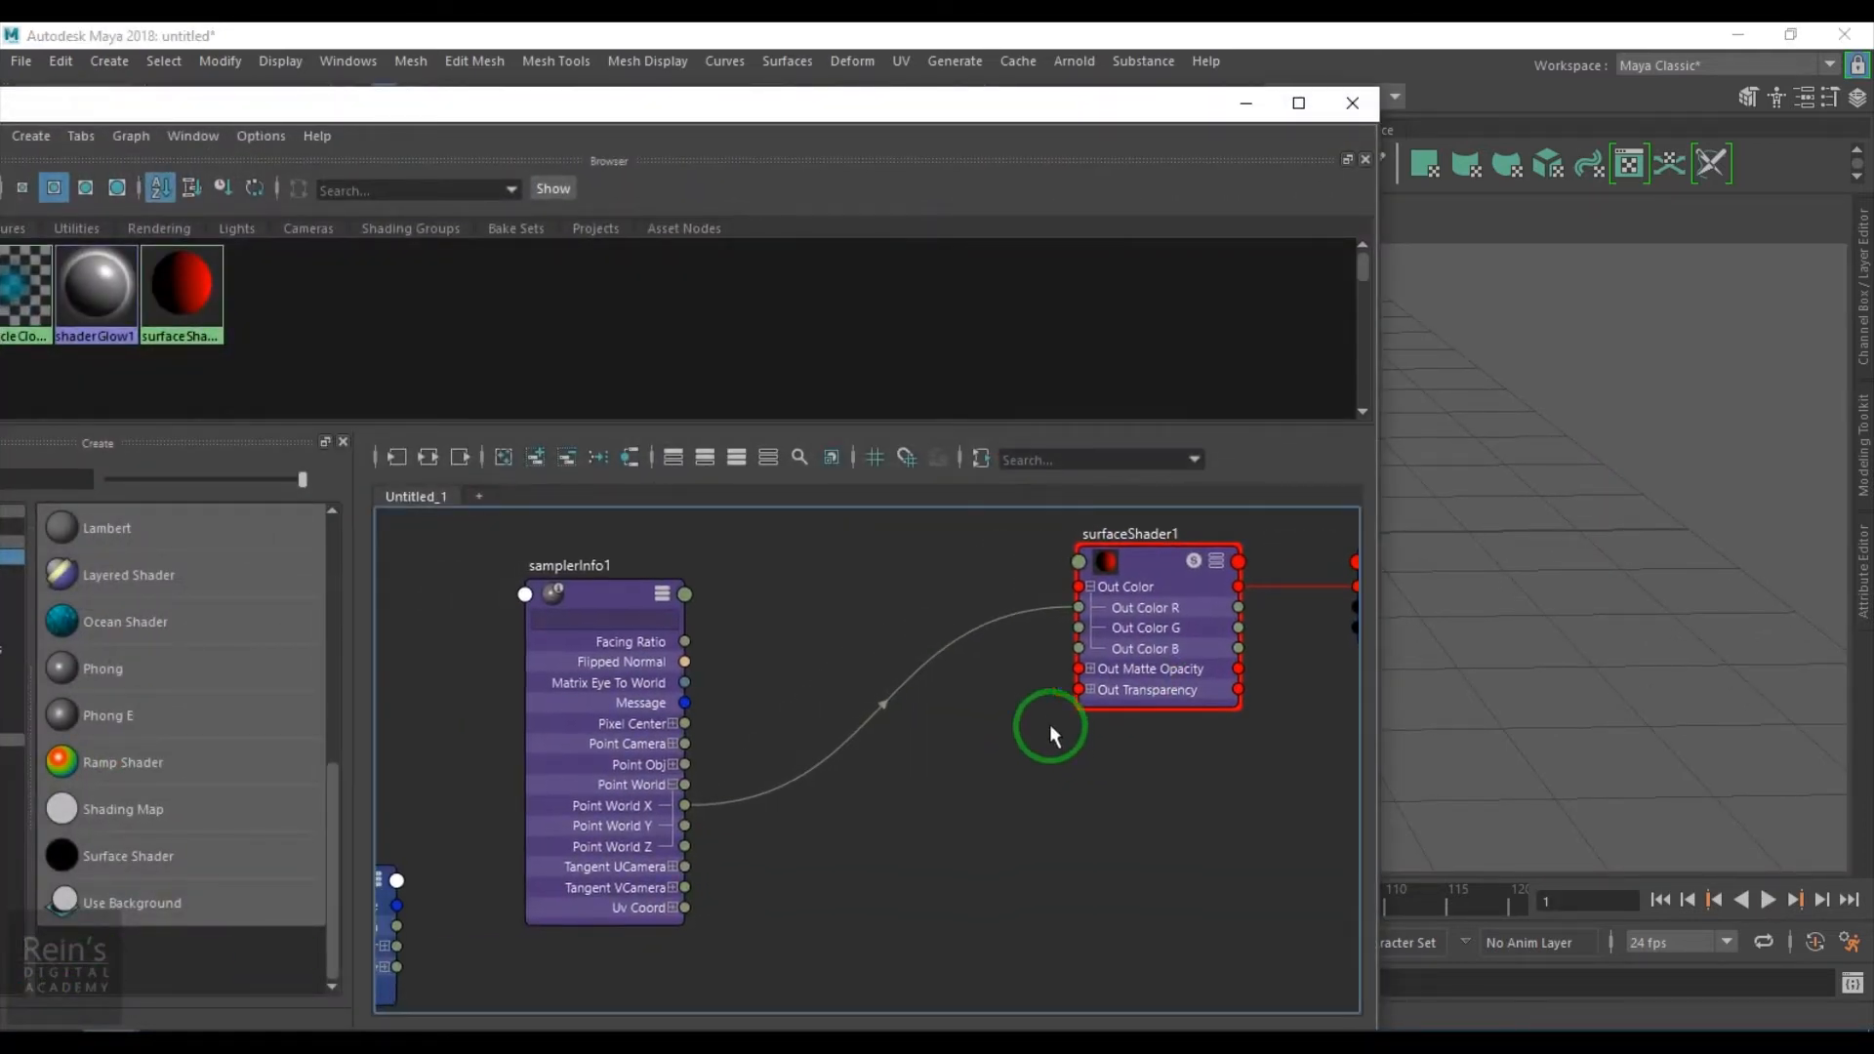
{"action": "key", "text": "Tab"}
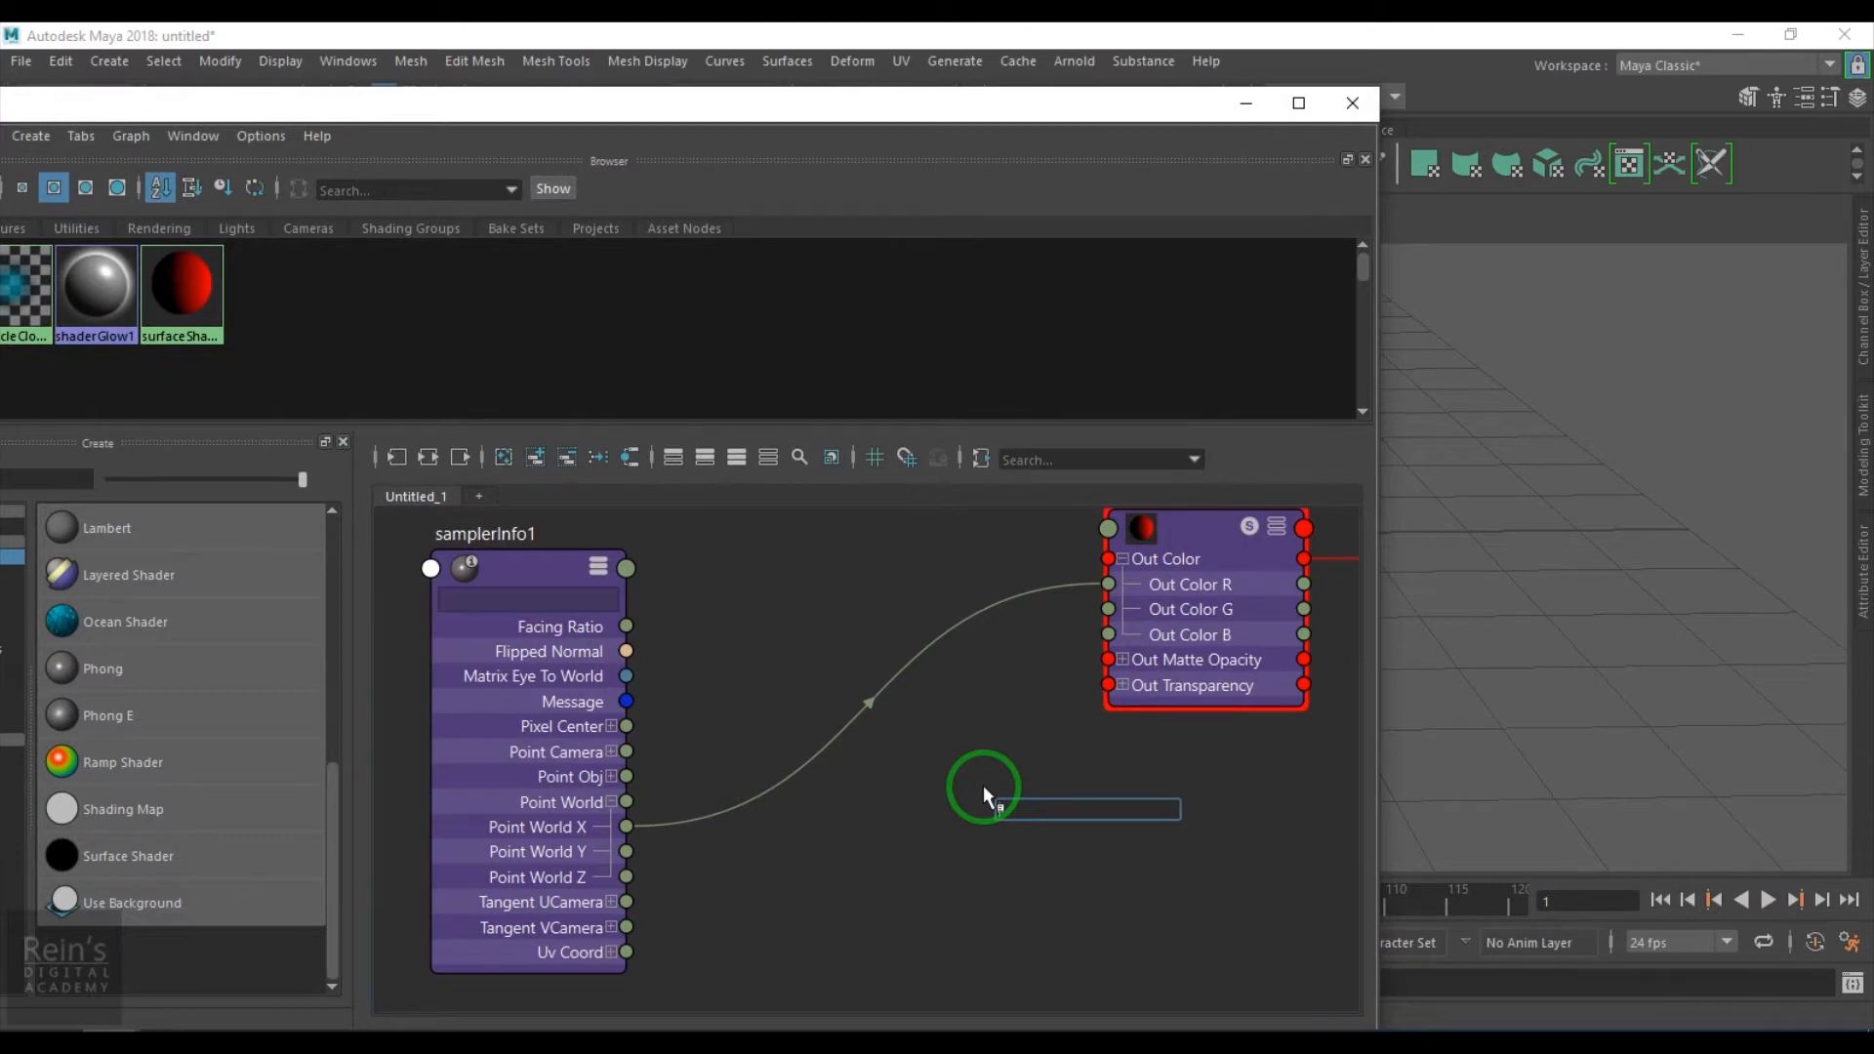
{"action": "type", "text": "set"}
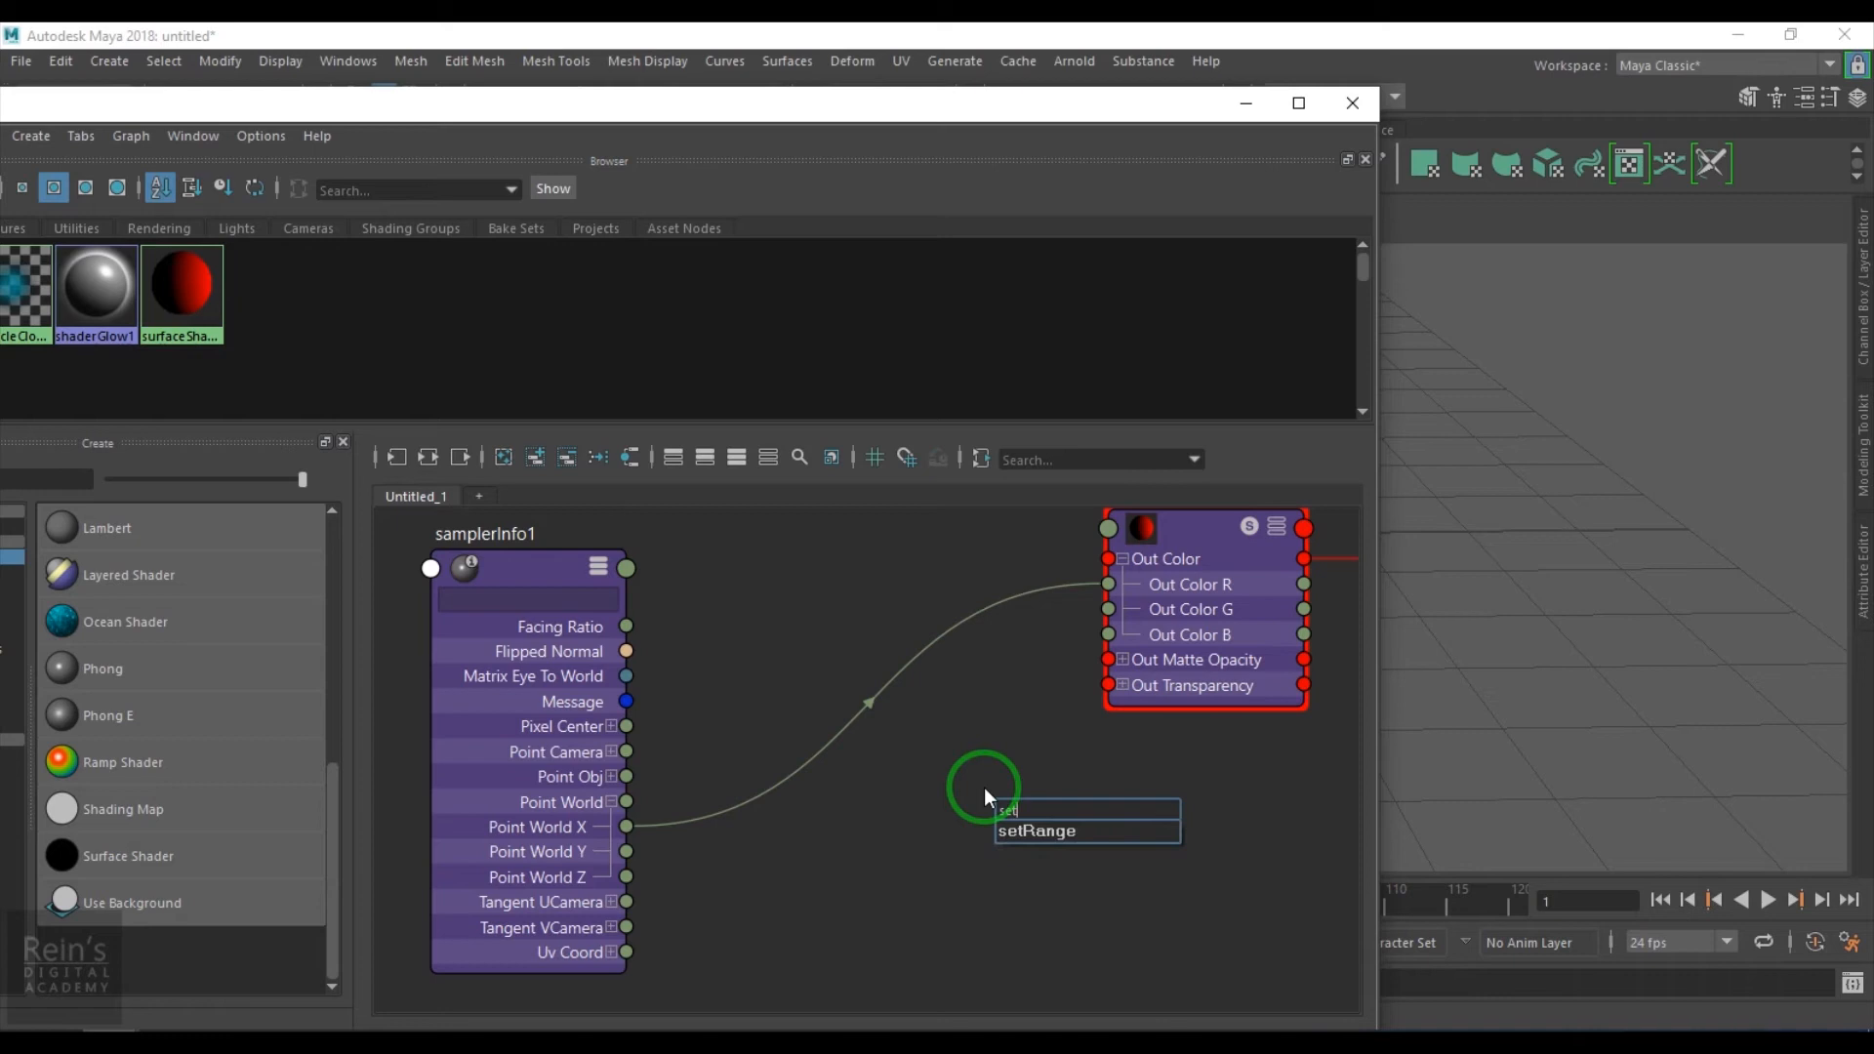
{"action": "key", "text": "Return"}
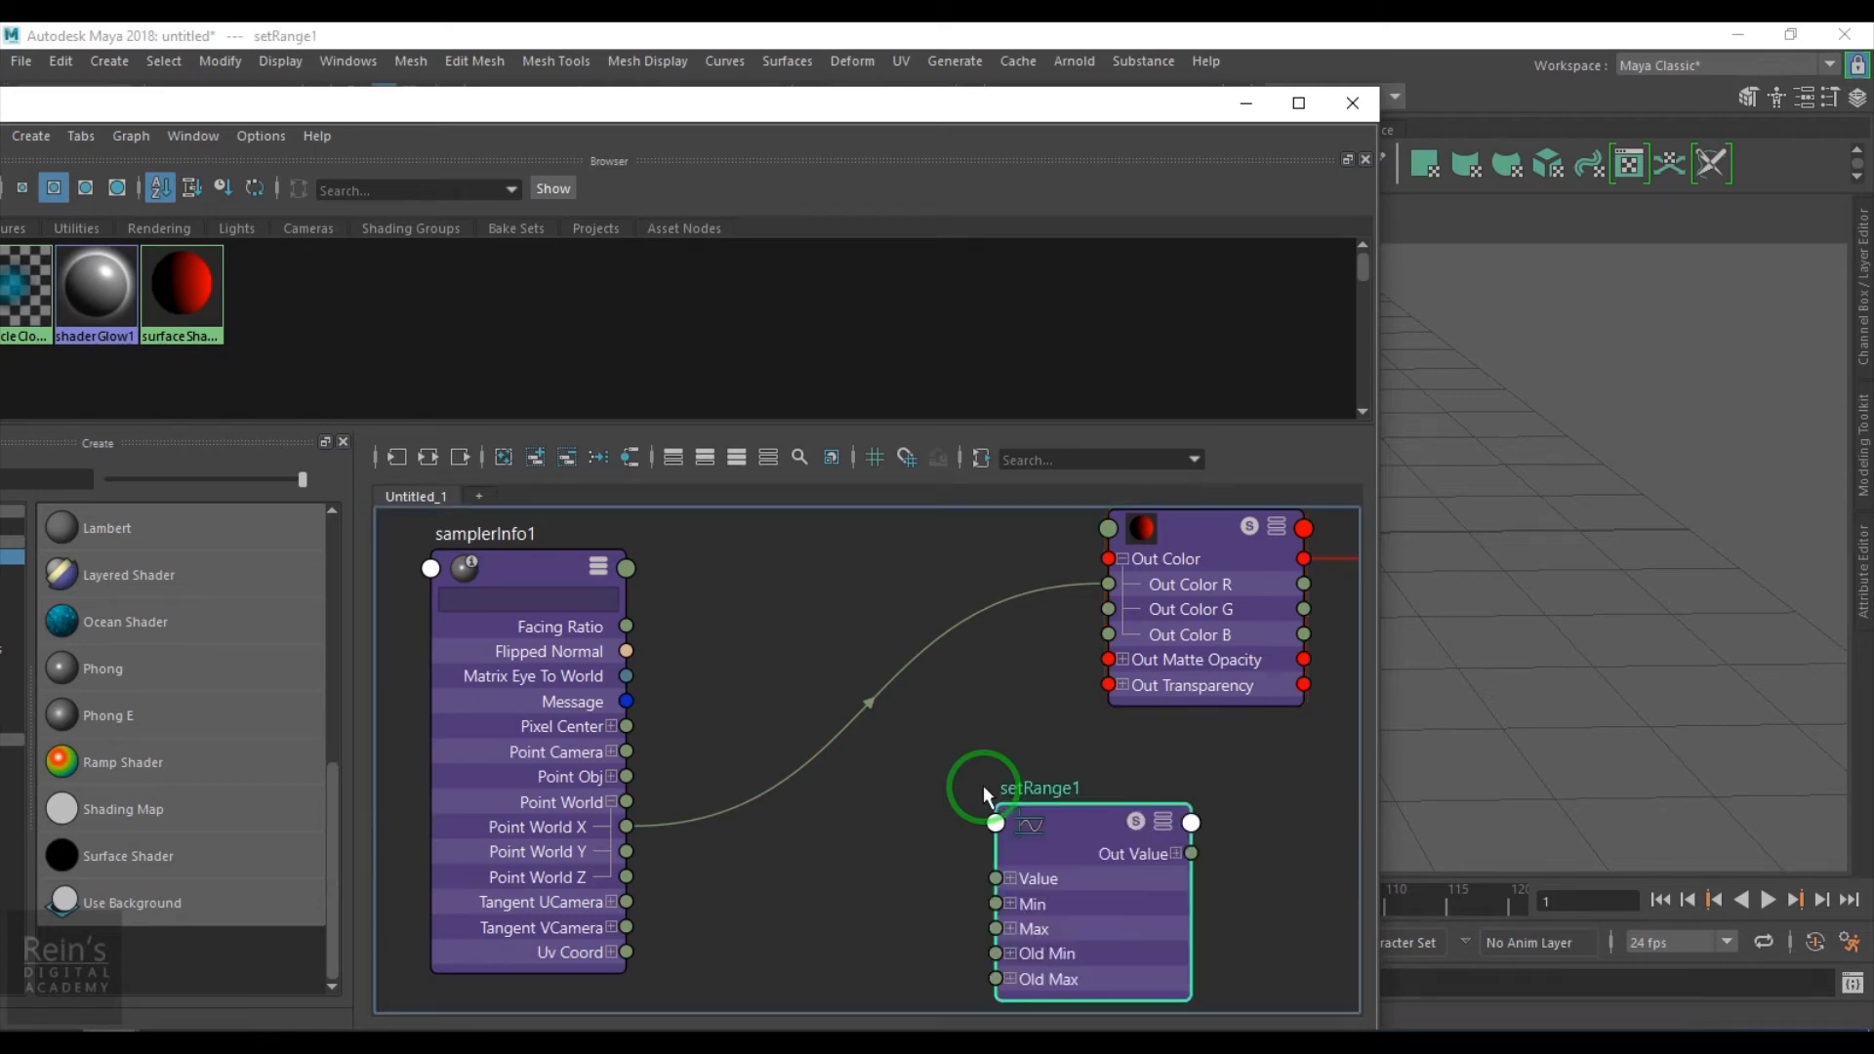
{"action": "left_click_drag", "start_coordinate": [1091, 863], "coordinate": [981, 768]}
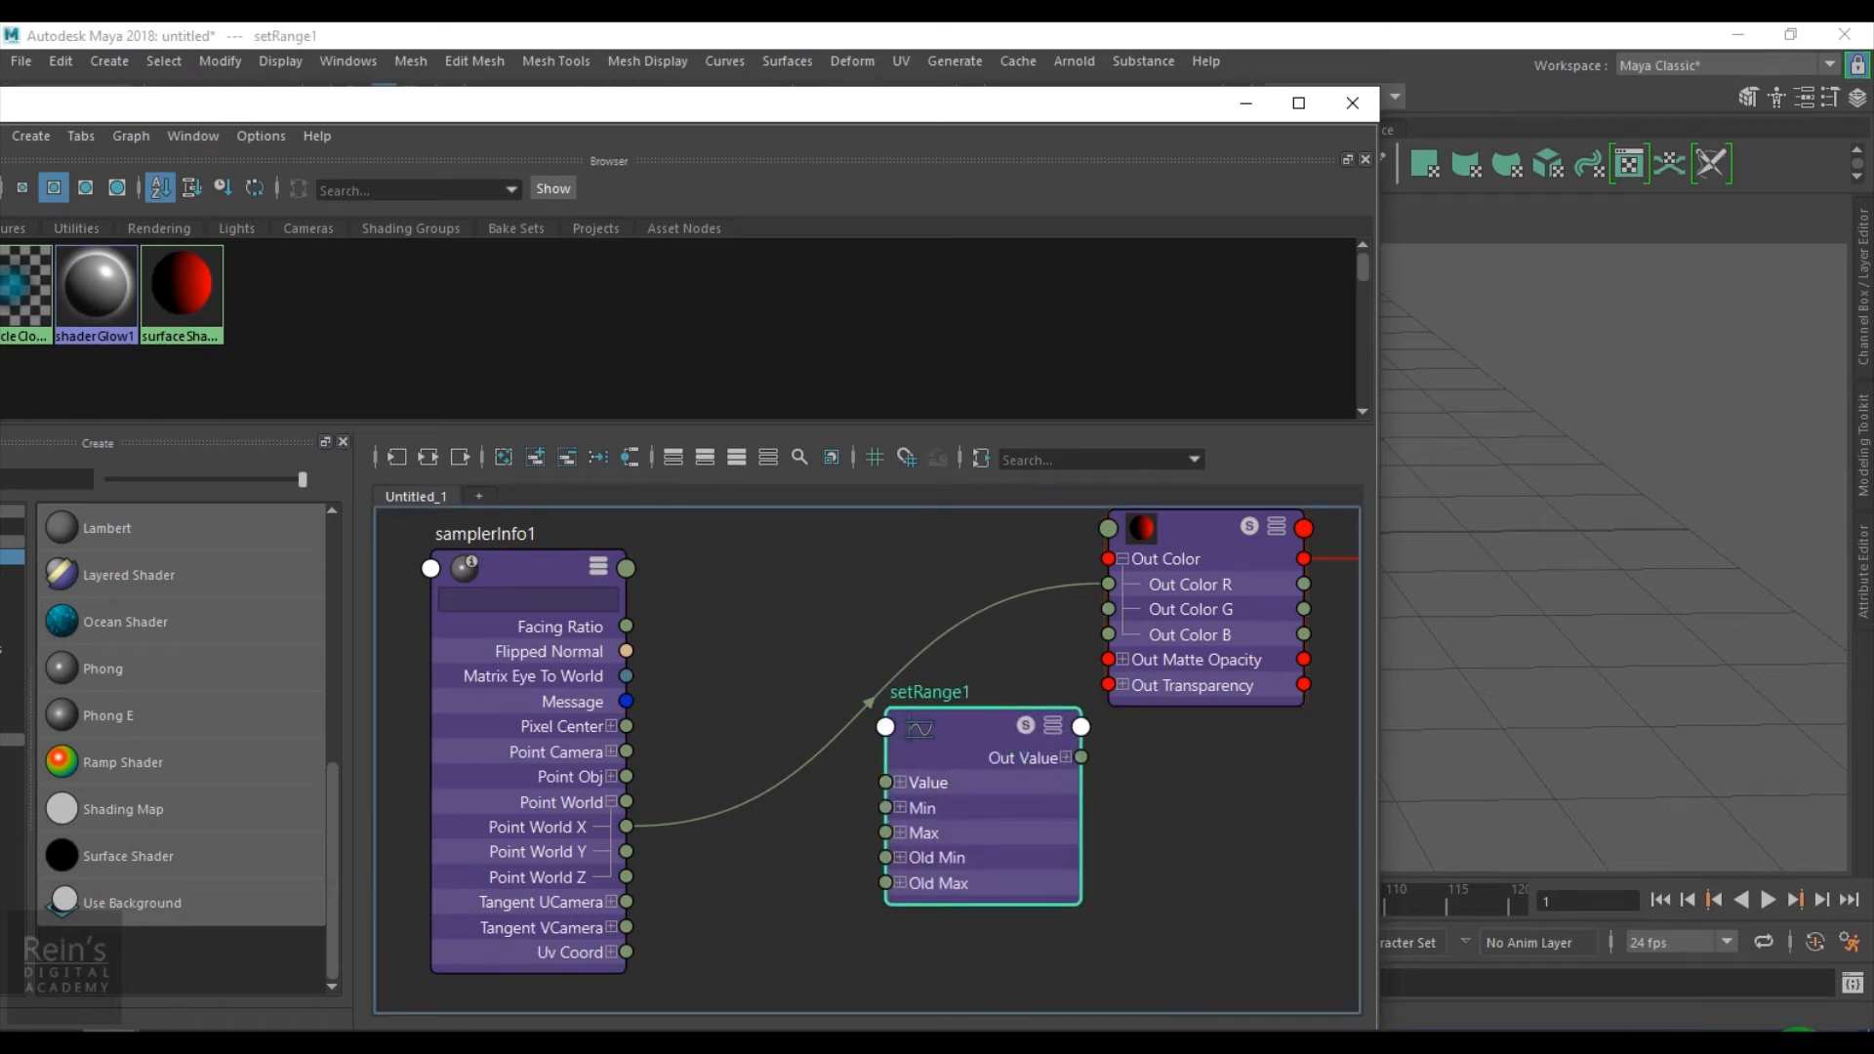
Place the setRange node between samplerInfo1 and surfaceShader1 and expand its Value input into X, Y and Z
{"action": "left_click", "coordinate": [1200, 966]}
{"action": "left_click", "coordinate": [885, 781]}
{"action": "left_click_drag", "start_coordinate": [885, 787], "coordinate": [783, 559]}
{"action": "left_click", "coordinate": [949, 748]}
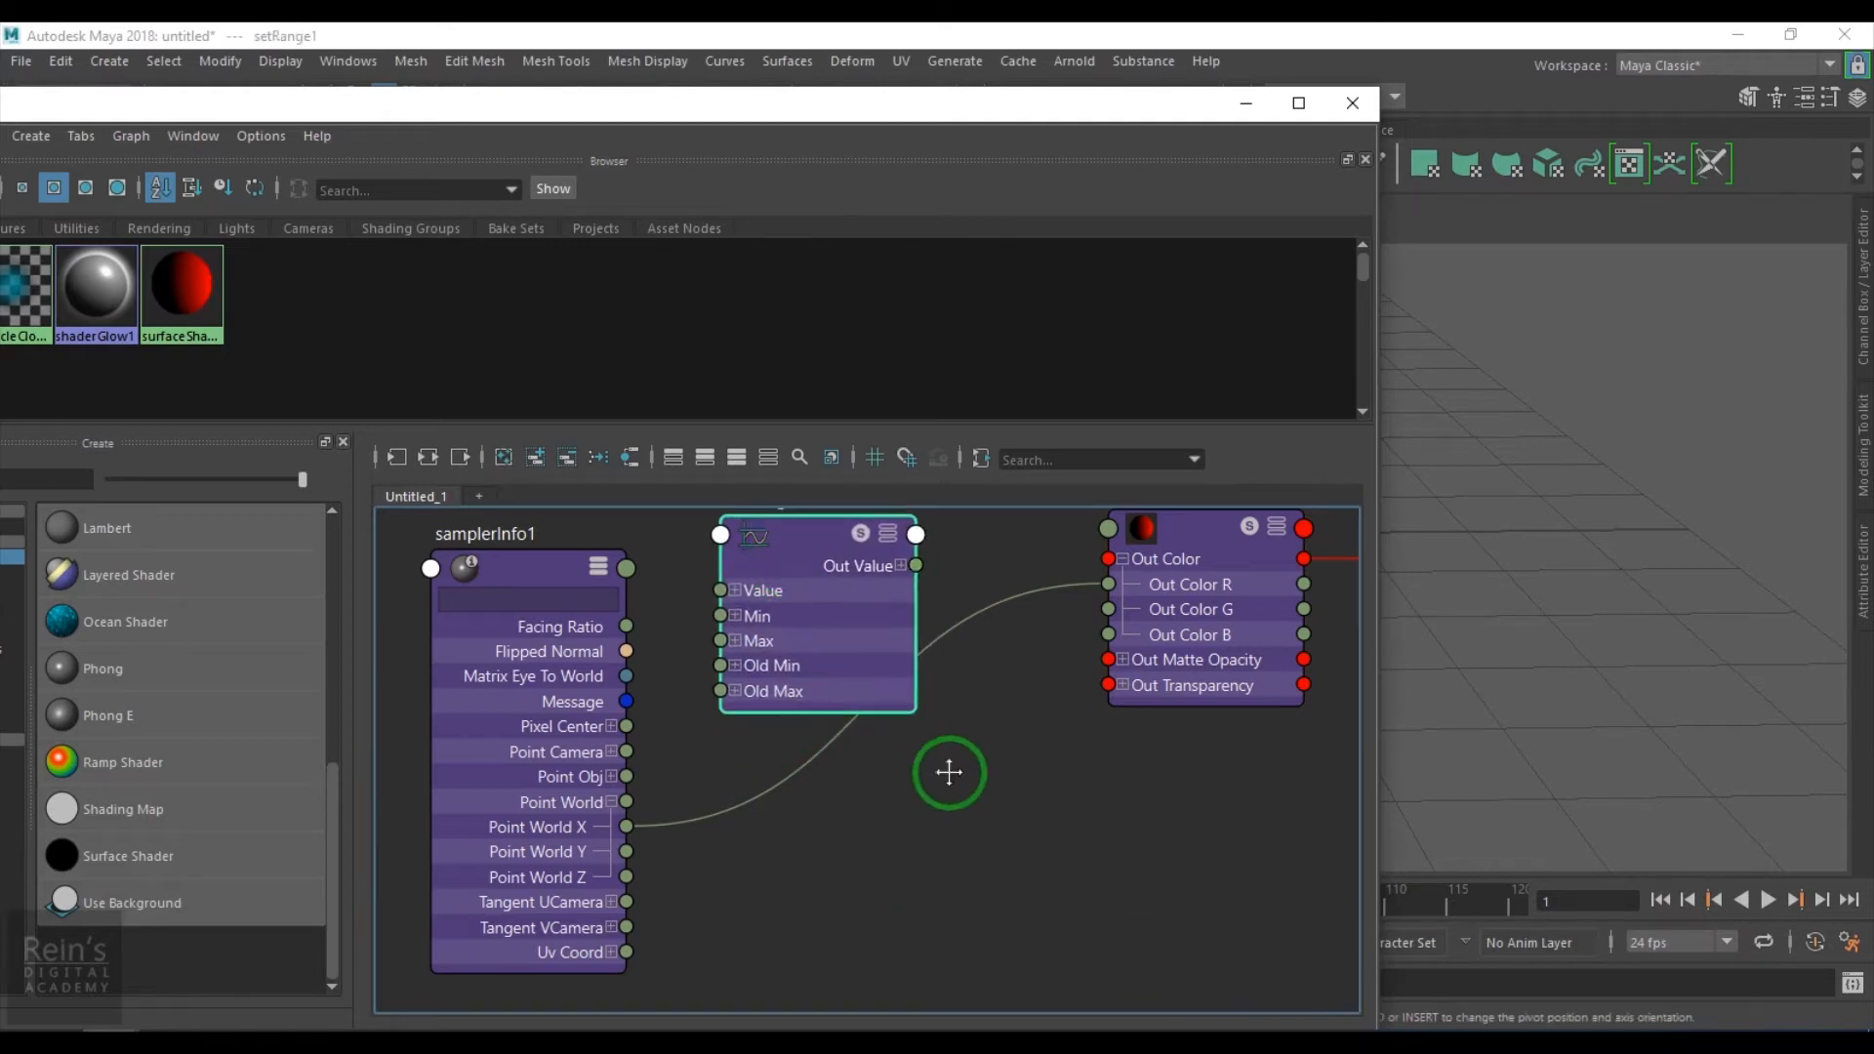
{"action": "left_click", "coordinate": [781, 688]}
{"action": "left_click", "coordinate": [727, 656]}
{"action": "middle_click_drag", "start_coordinate": [946, 870], "coordinate": [1084, 837], "text": "alt"}
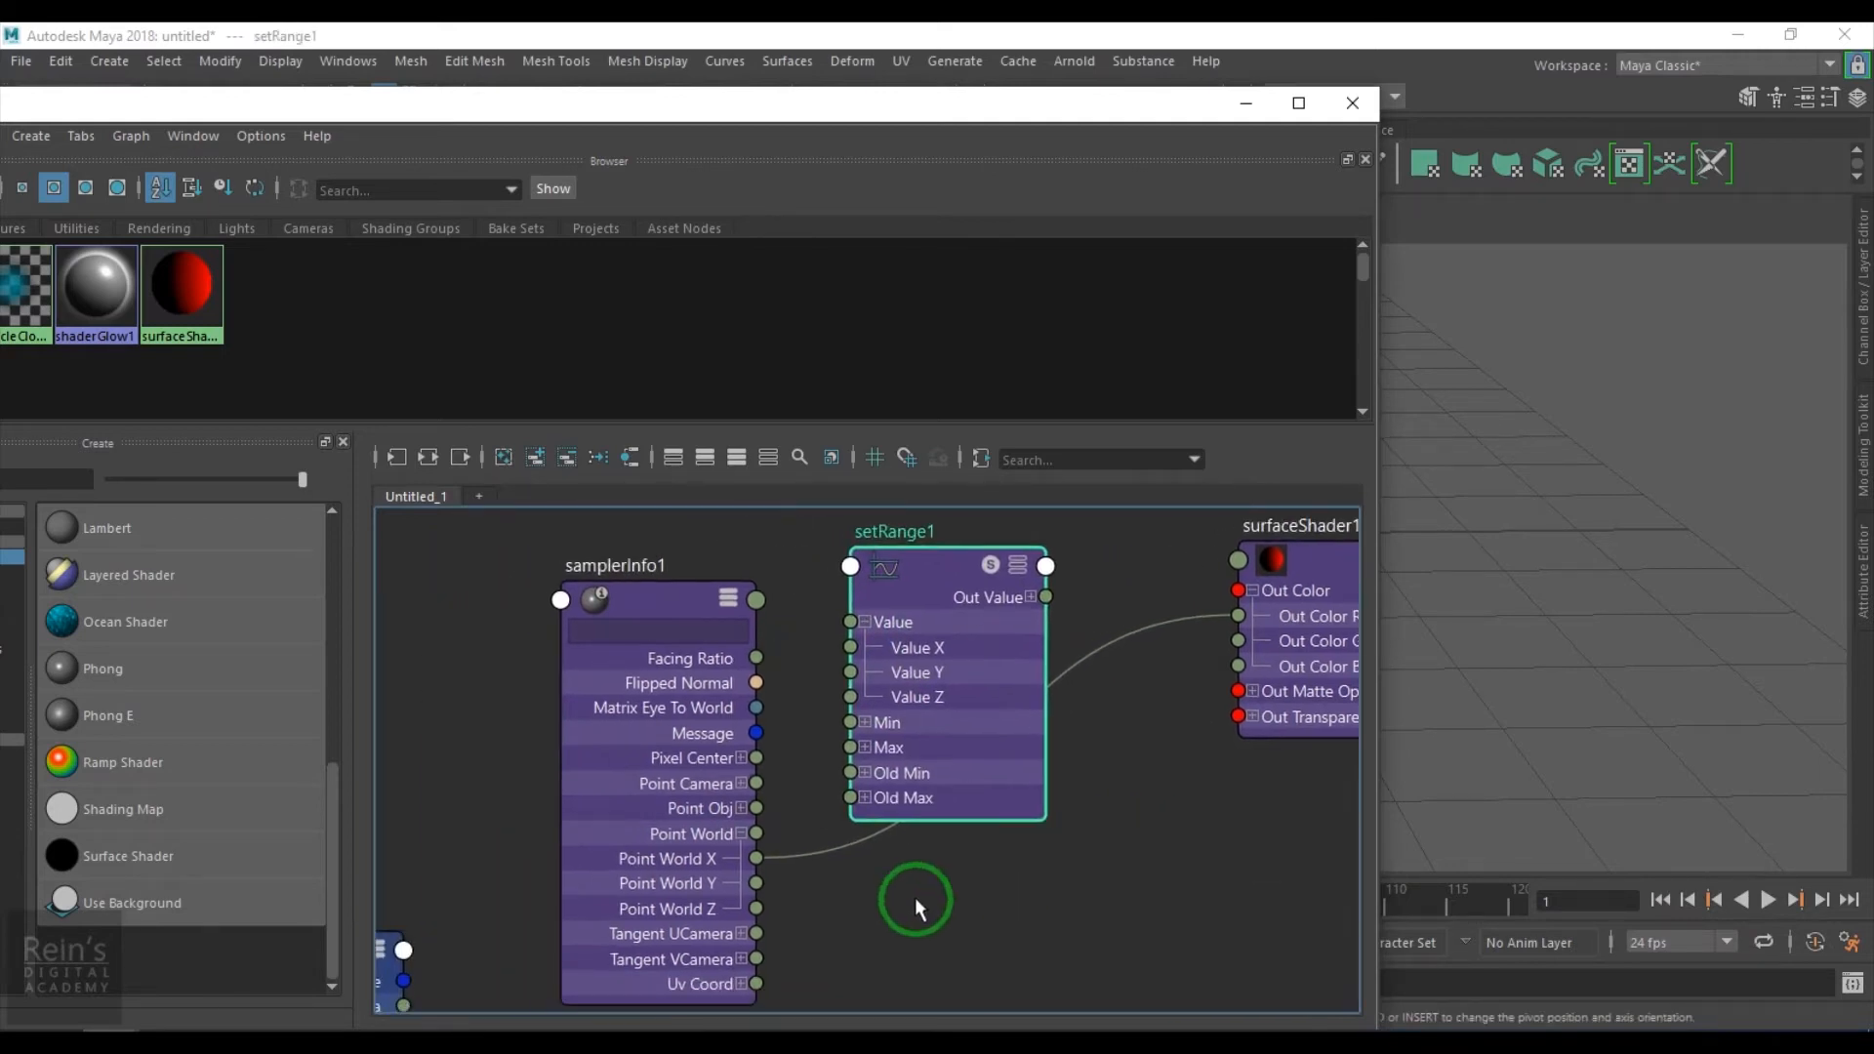
Route samplerInfo1's Point World X through setRange1's Value X and Out Value X into surfaceShader1's Out Color R
{"action": "left_click_drag", "start_coordinate": [756, 824], "coordinate": [850, 648]}
{"action": "left_click_drag", "start_coordinate": [968, 597], "coordinate": [1237, 615]}
{"action": "left_click", "coordinate": [1027, 585]}
{"action": "left_click_drag", "start_coordinate": [939, 546], "coordinate": [1004, 595]}
{"action": "left_click", "coordinate": [1234, 172]}
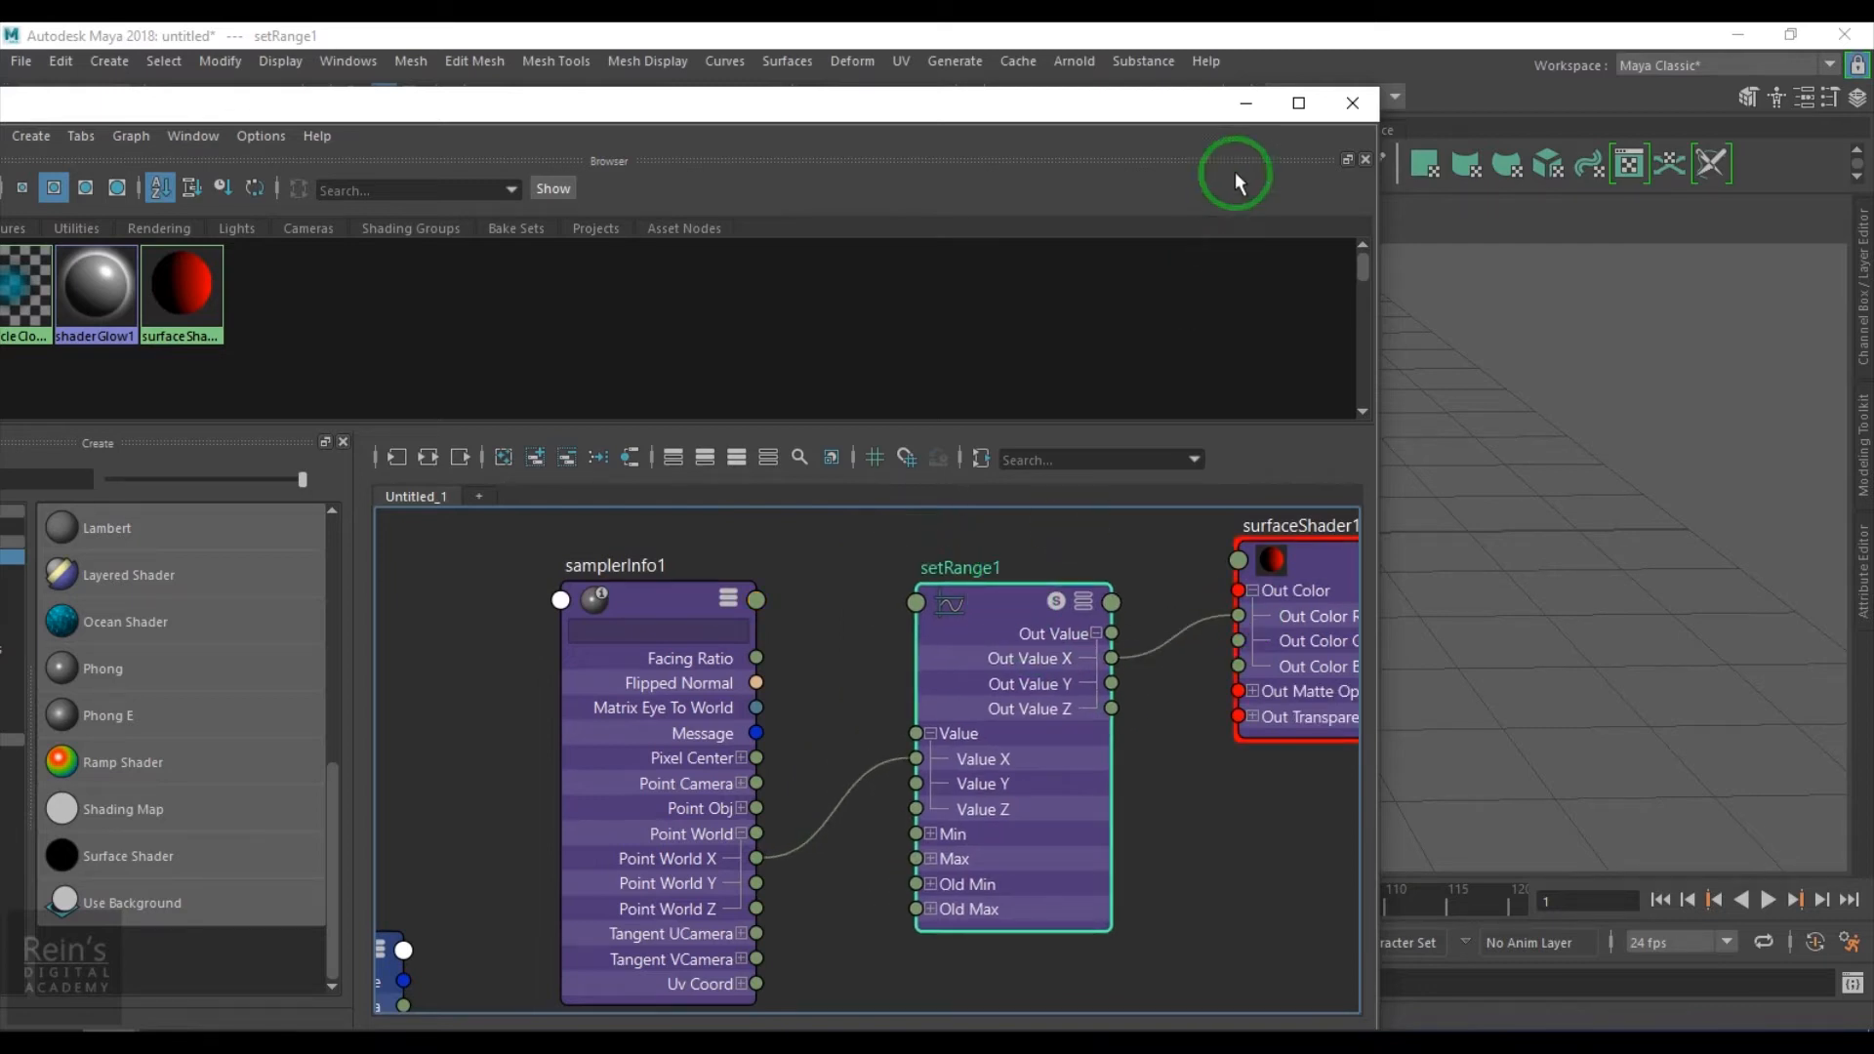
Minimize the Hypershade and show the setRange node's attributes beside the viewport
{"action": "left_click", "coordinate": [1246, 103]}
{"action": "left_click", "coordinate": [1854, 574]}
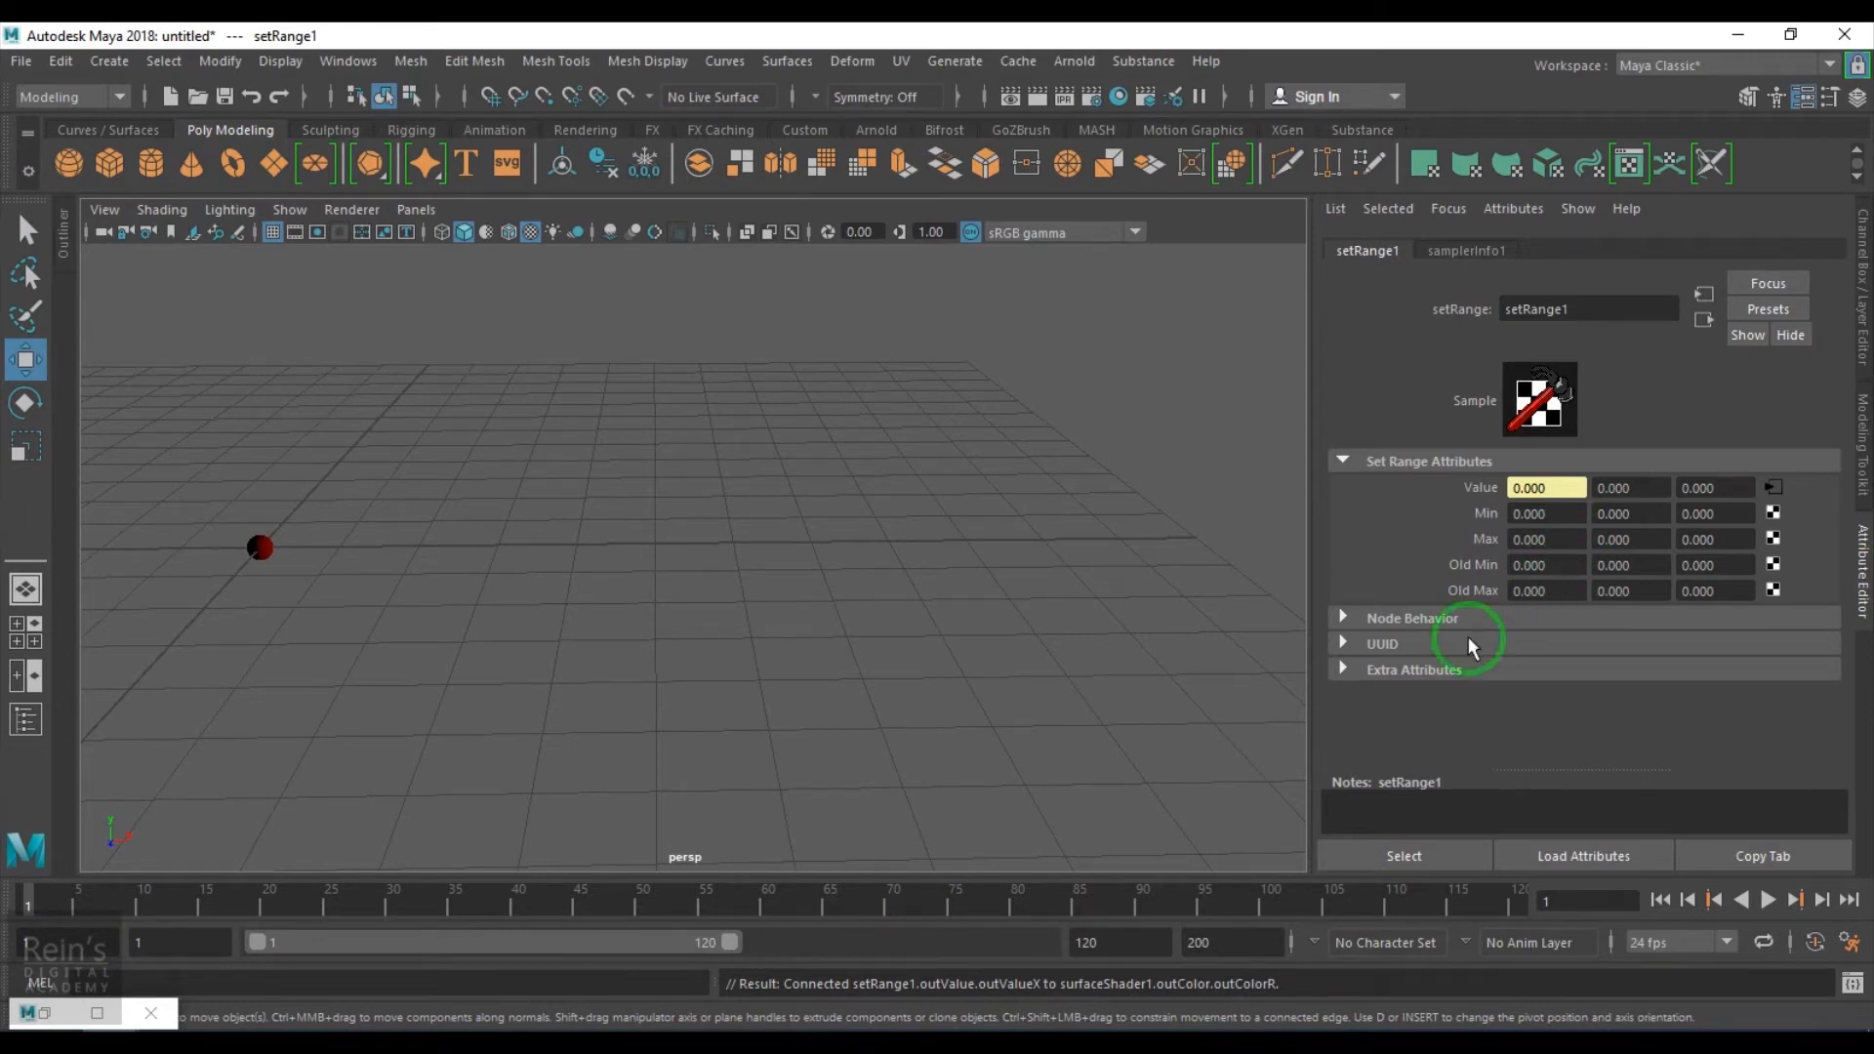
{"action": "left_click_drag", "start_coordinate": [413, 611], "coordinate": [489, 635], "text": "alt"}
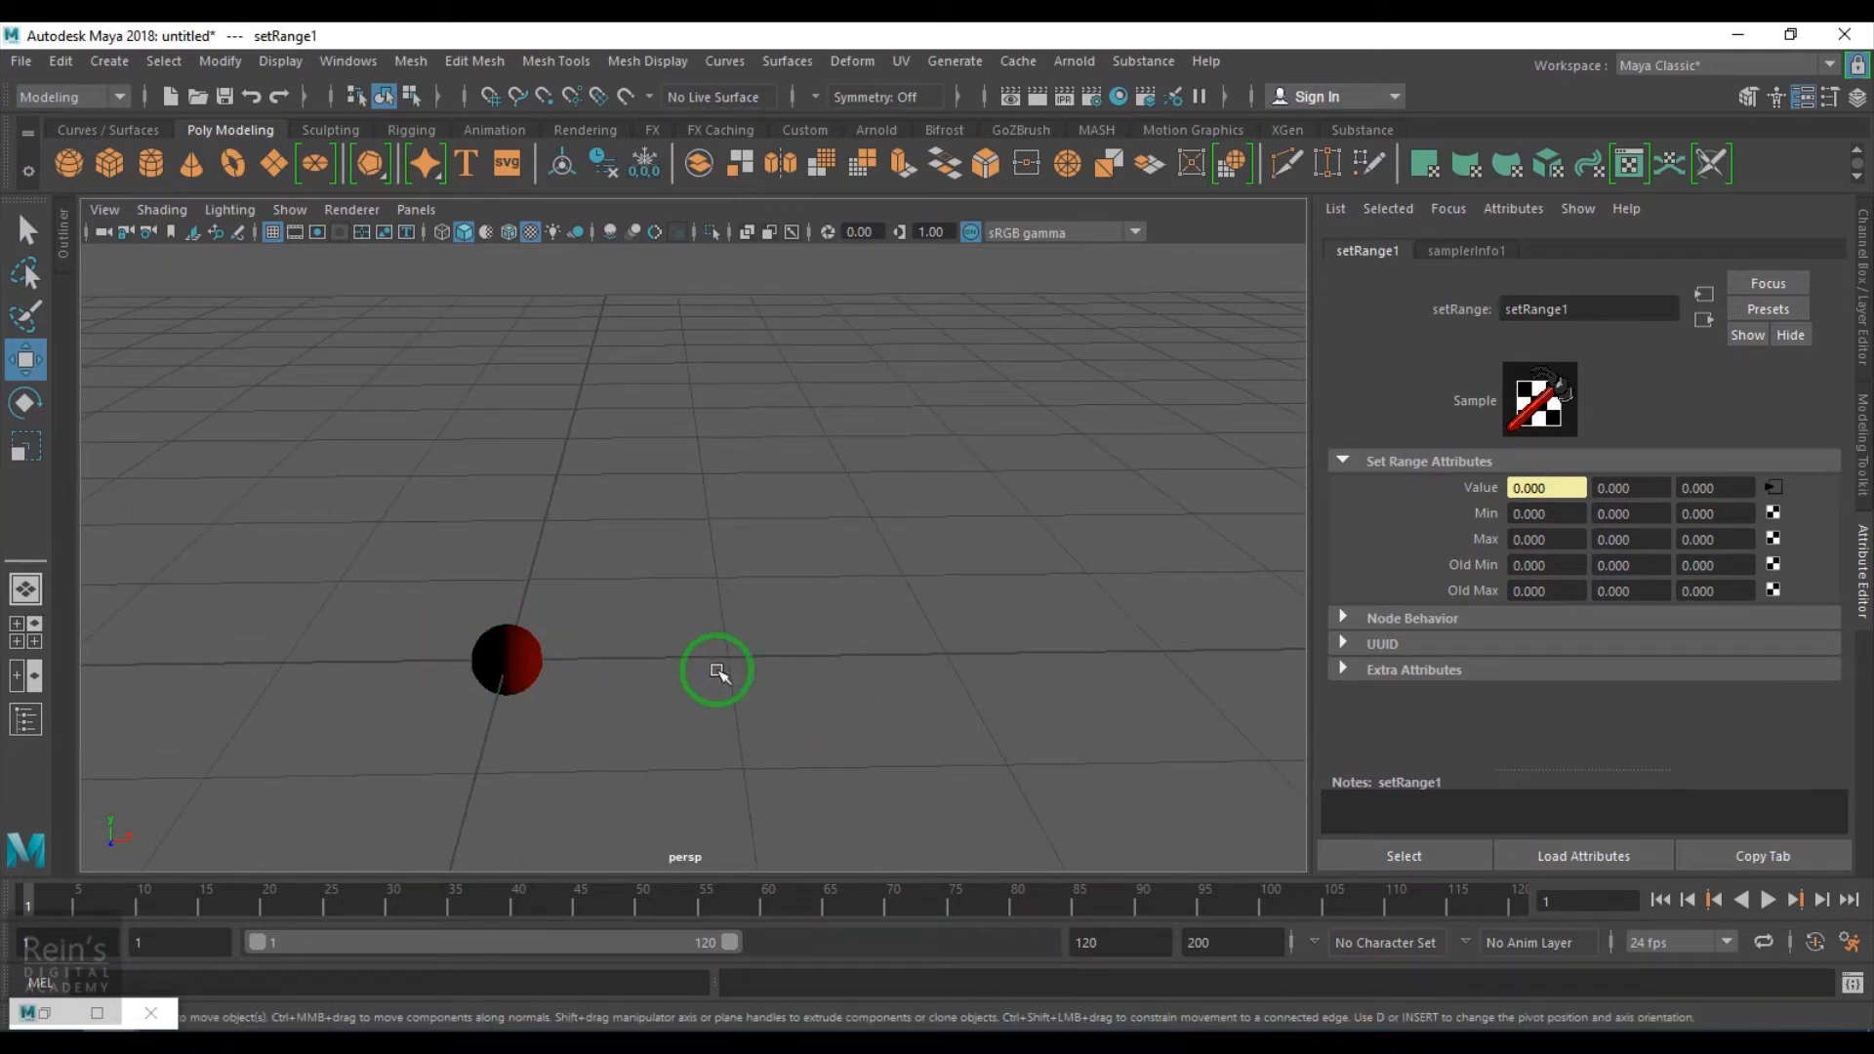
Set the X component of the setRange node's Old Max to 1 and its Max to 12
{"action": "left_click_drag", "start_coordinate": [1583, 574], "coordinate": [1354, 568]}
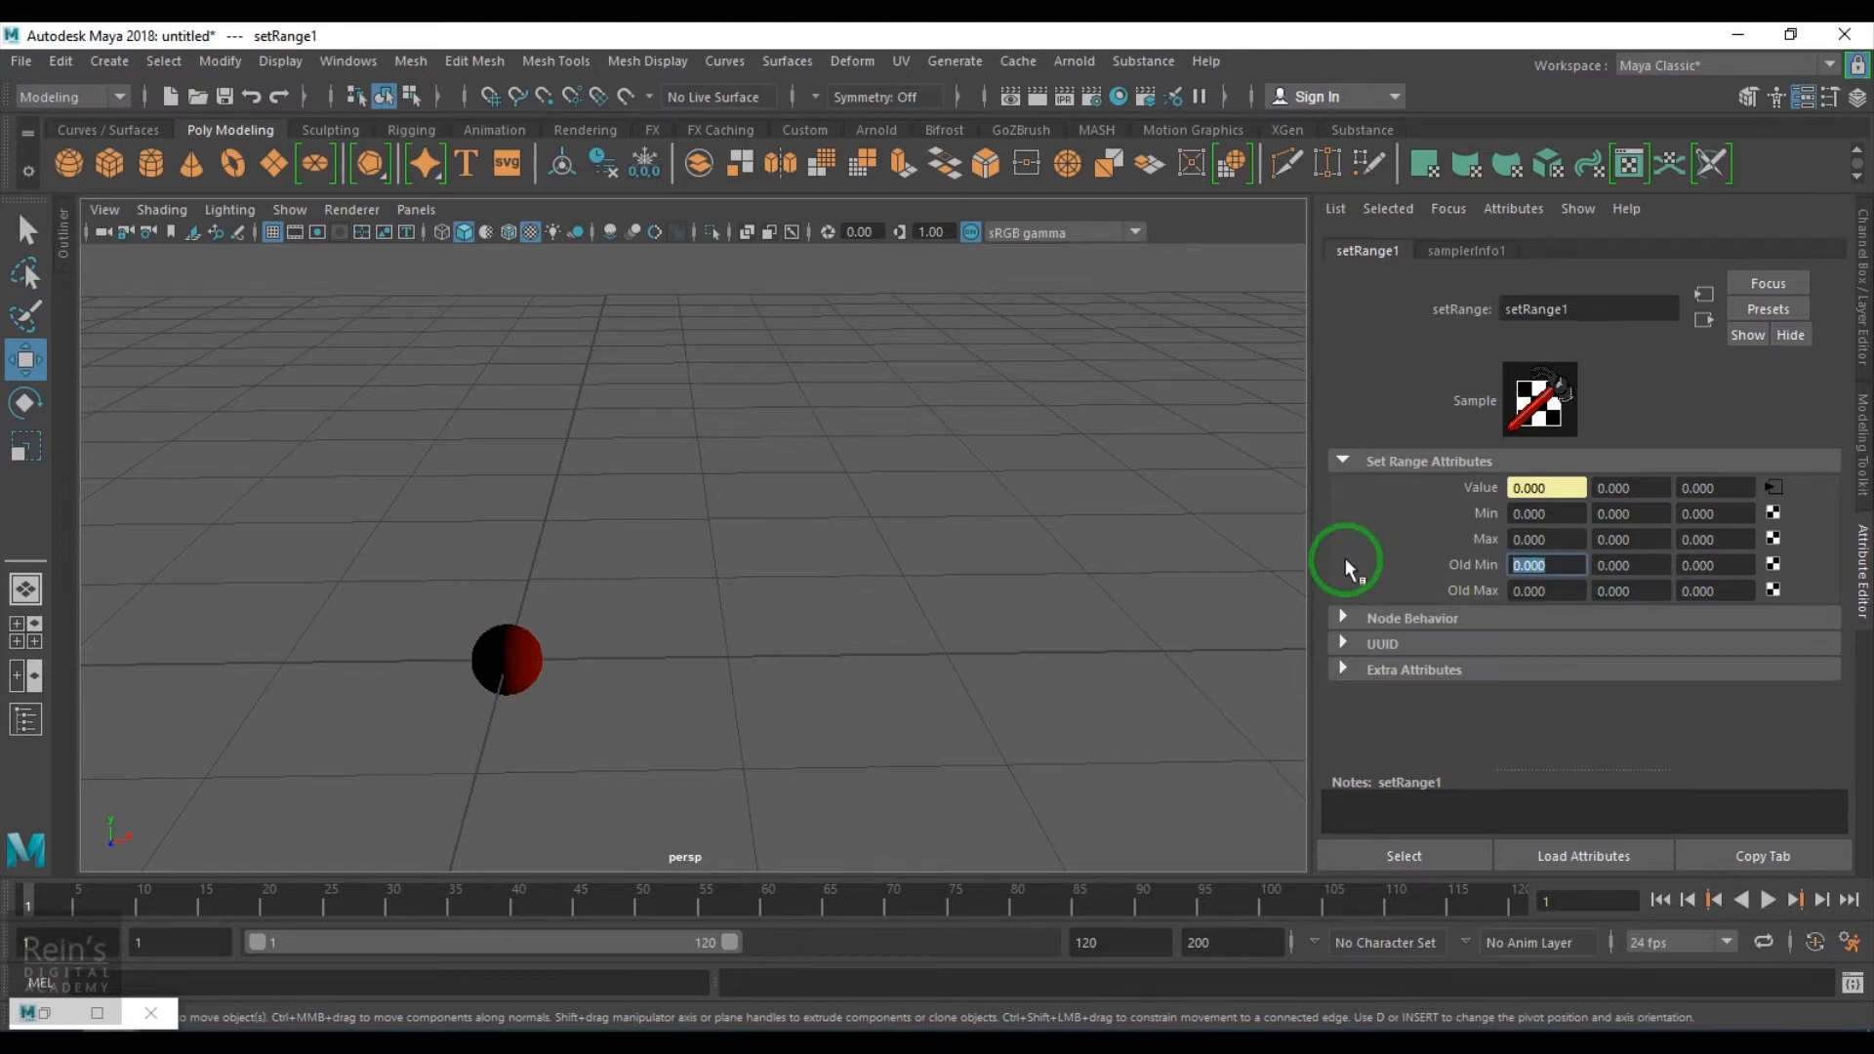
{"action": "left_click_drag", "start_coordinate": [1562, 591], "coordinate": [1349, 591]}
{"action": "type", "text": "1"}
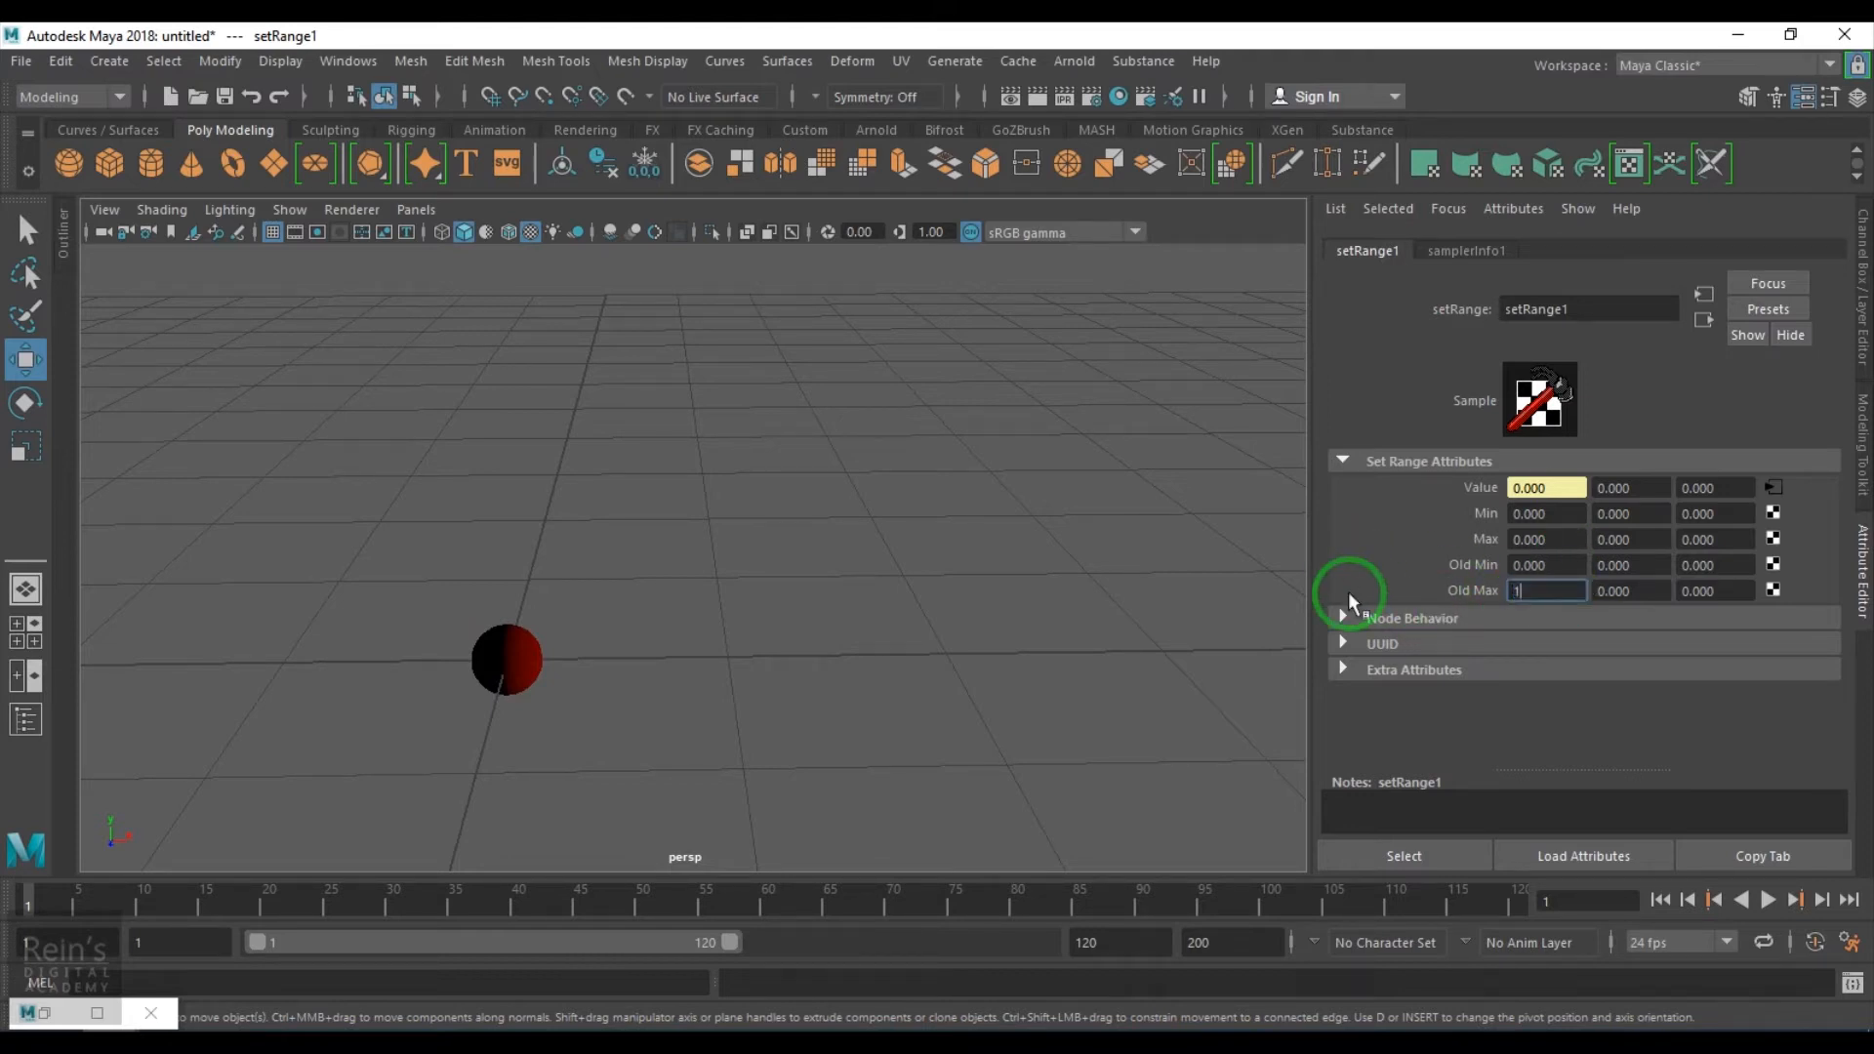
{"action": "key", "text": "Return"}
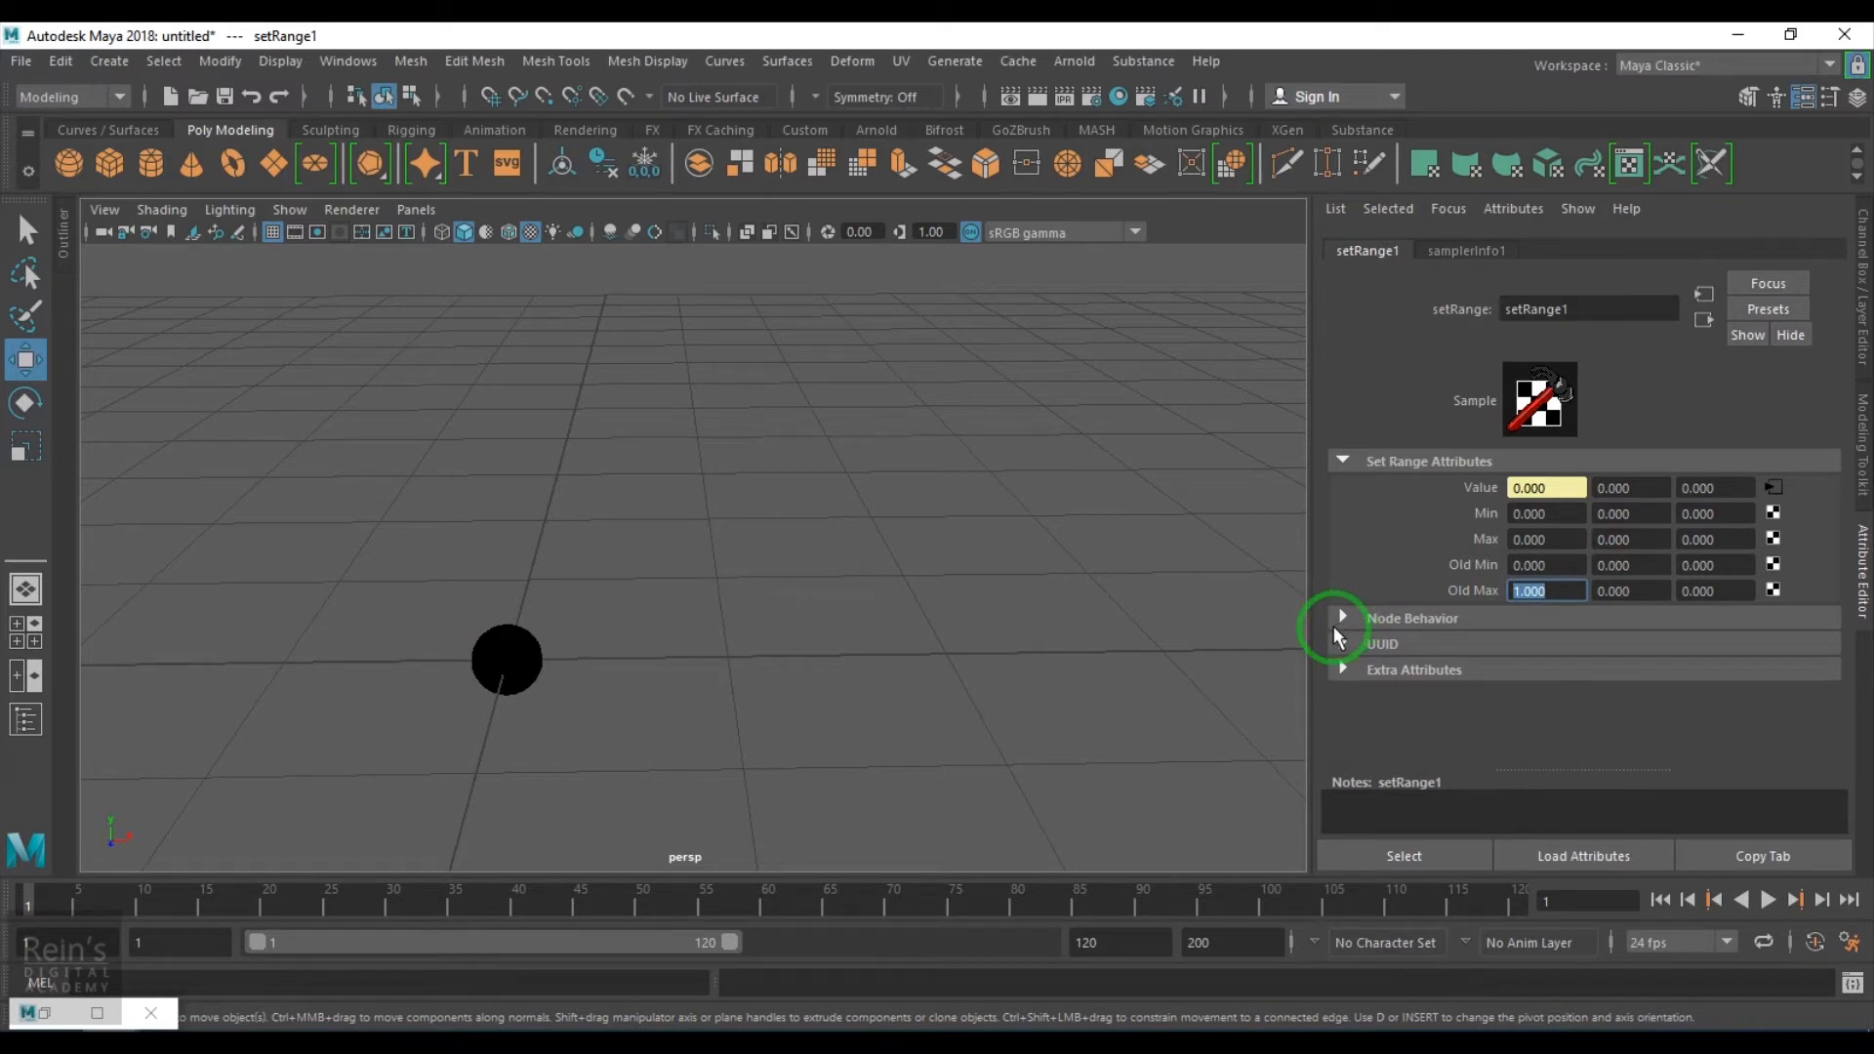
{"action": "left_click", "coordinate": [1529, 539]}
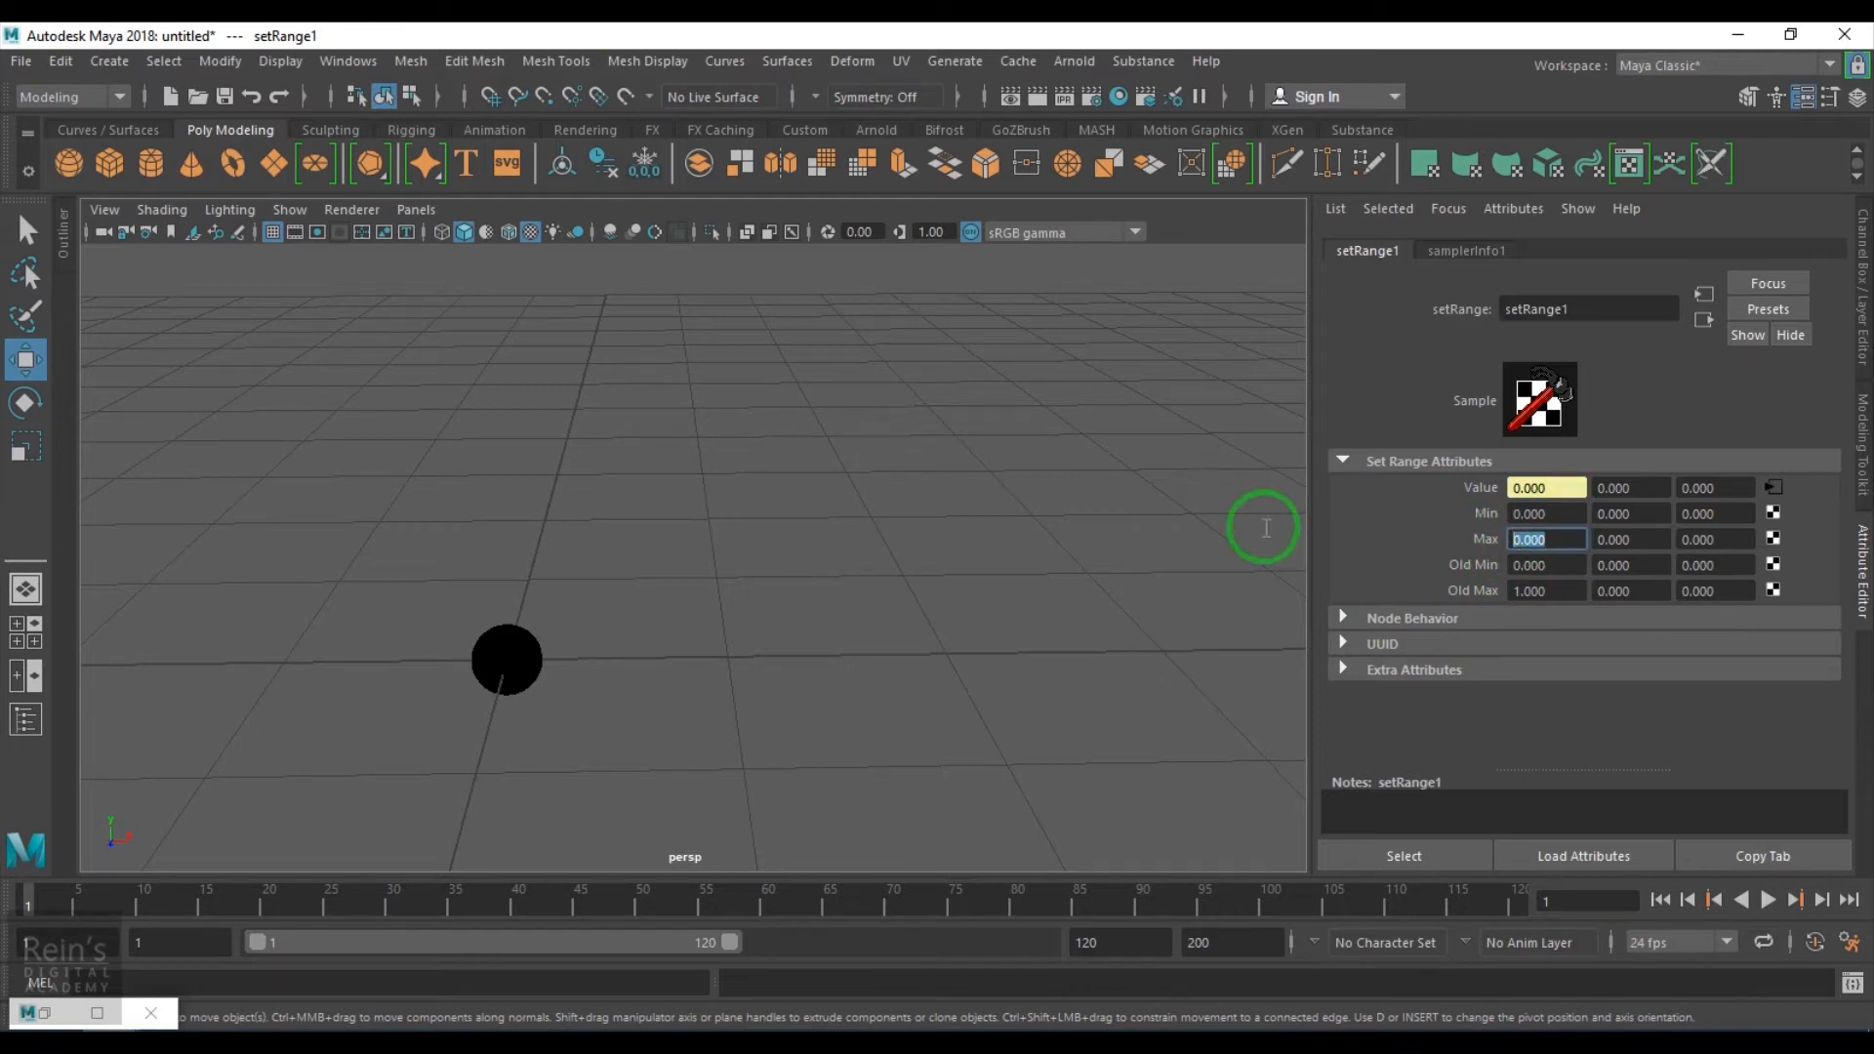
{"action": "type", "text": "12"}
{"action": "key", "text": "Return"}
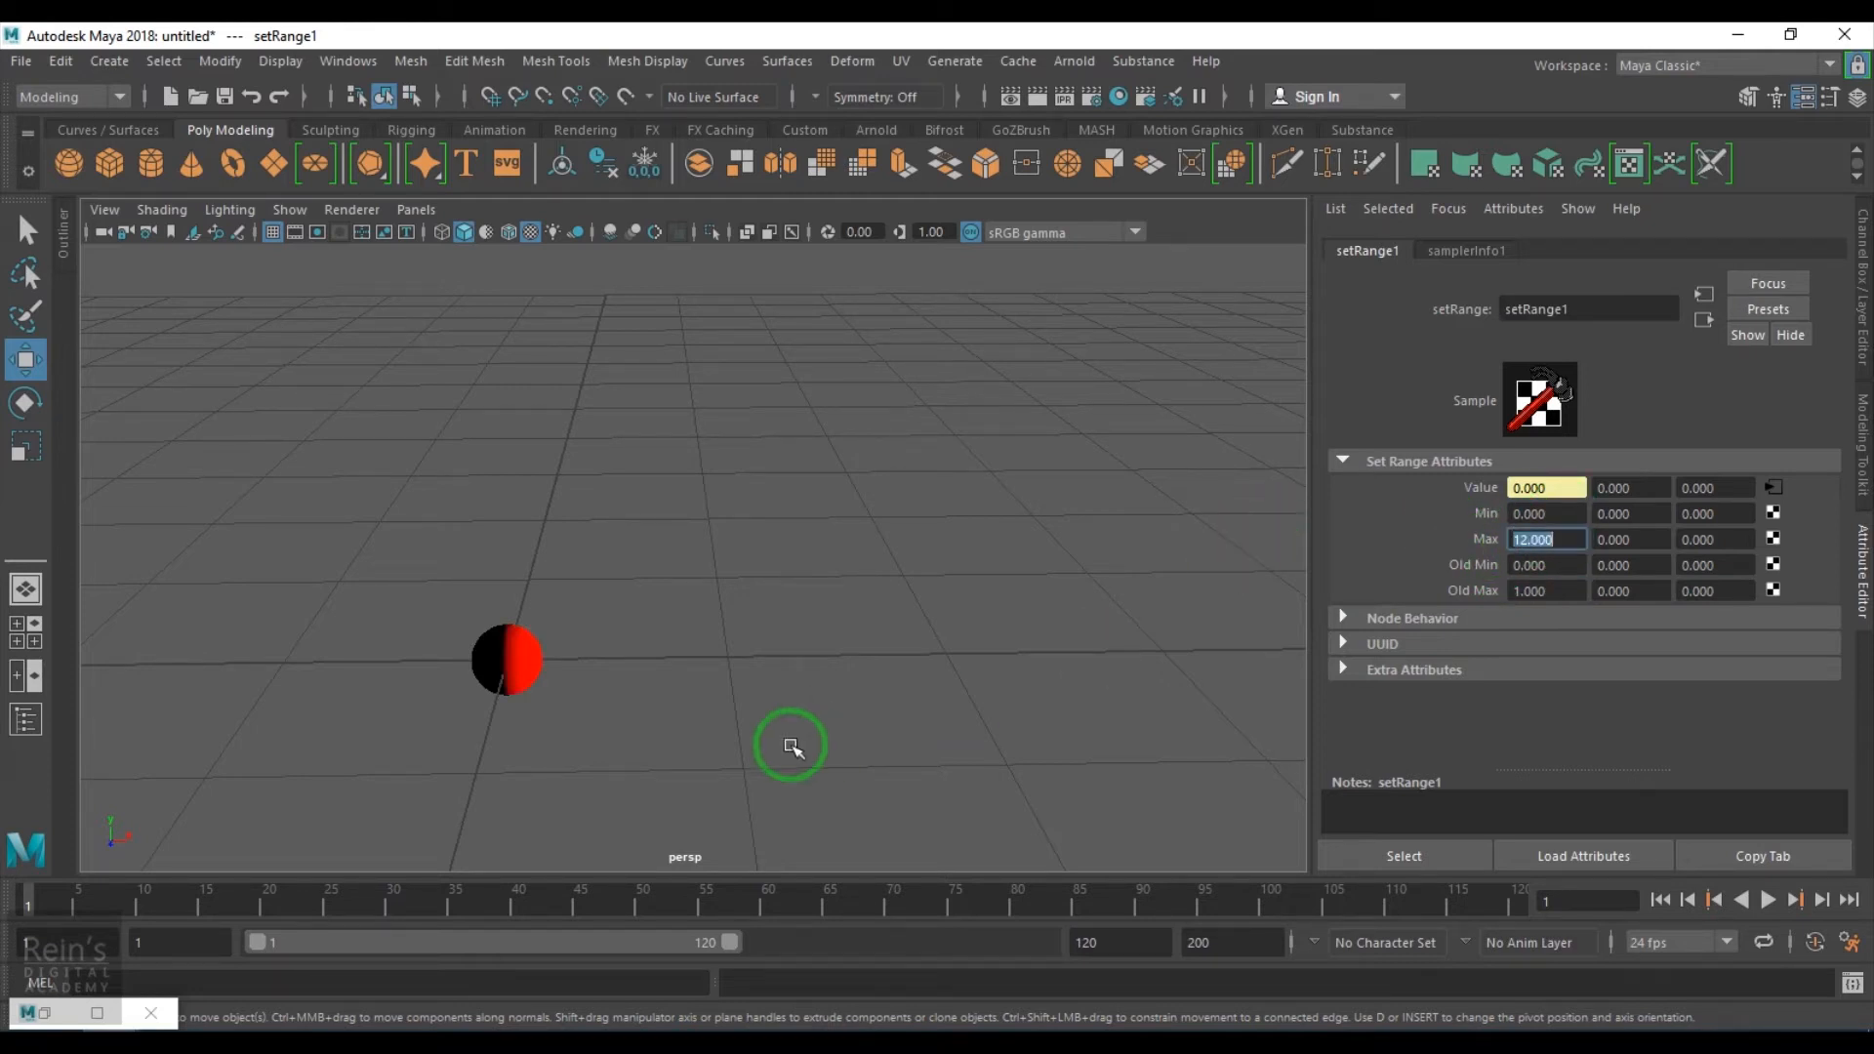
Scrub the early frames and zoom in on the sphere to examine its red shading with the current range values
{"action": "scroll", "coordinate": [751, 706], "scroll_direction": "down", "scroll_amount": 5}
{"action": "left_click_drag", "start_coordinate": [751, 706], "coordinate": [523, 832], "text": "alt"}
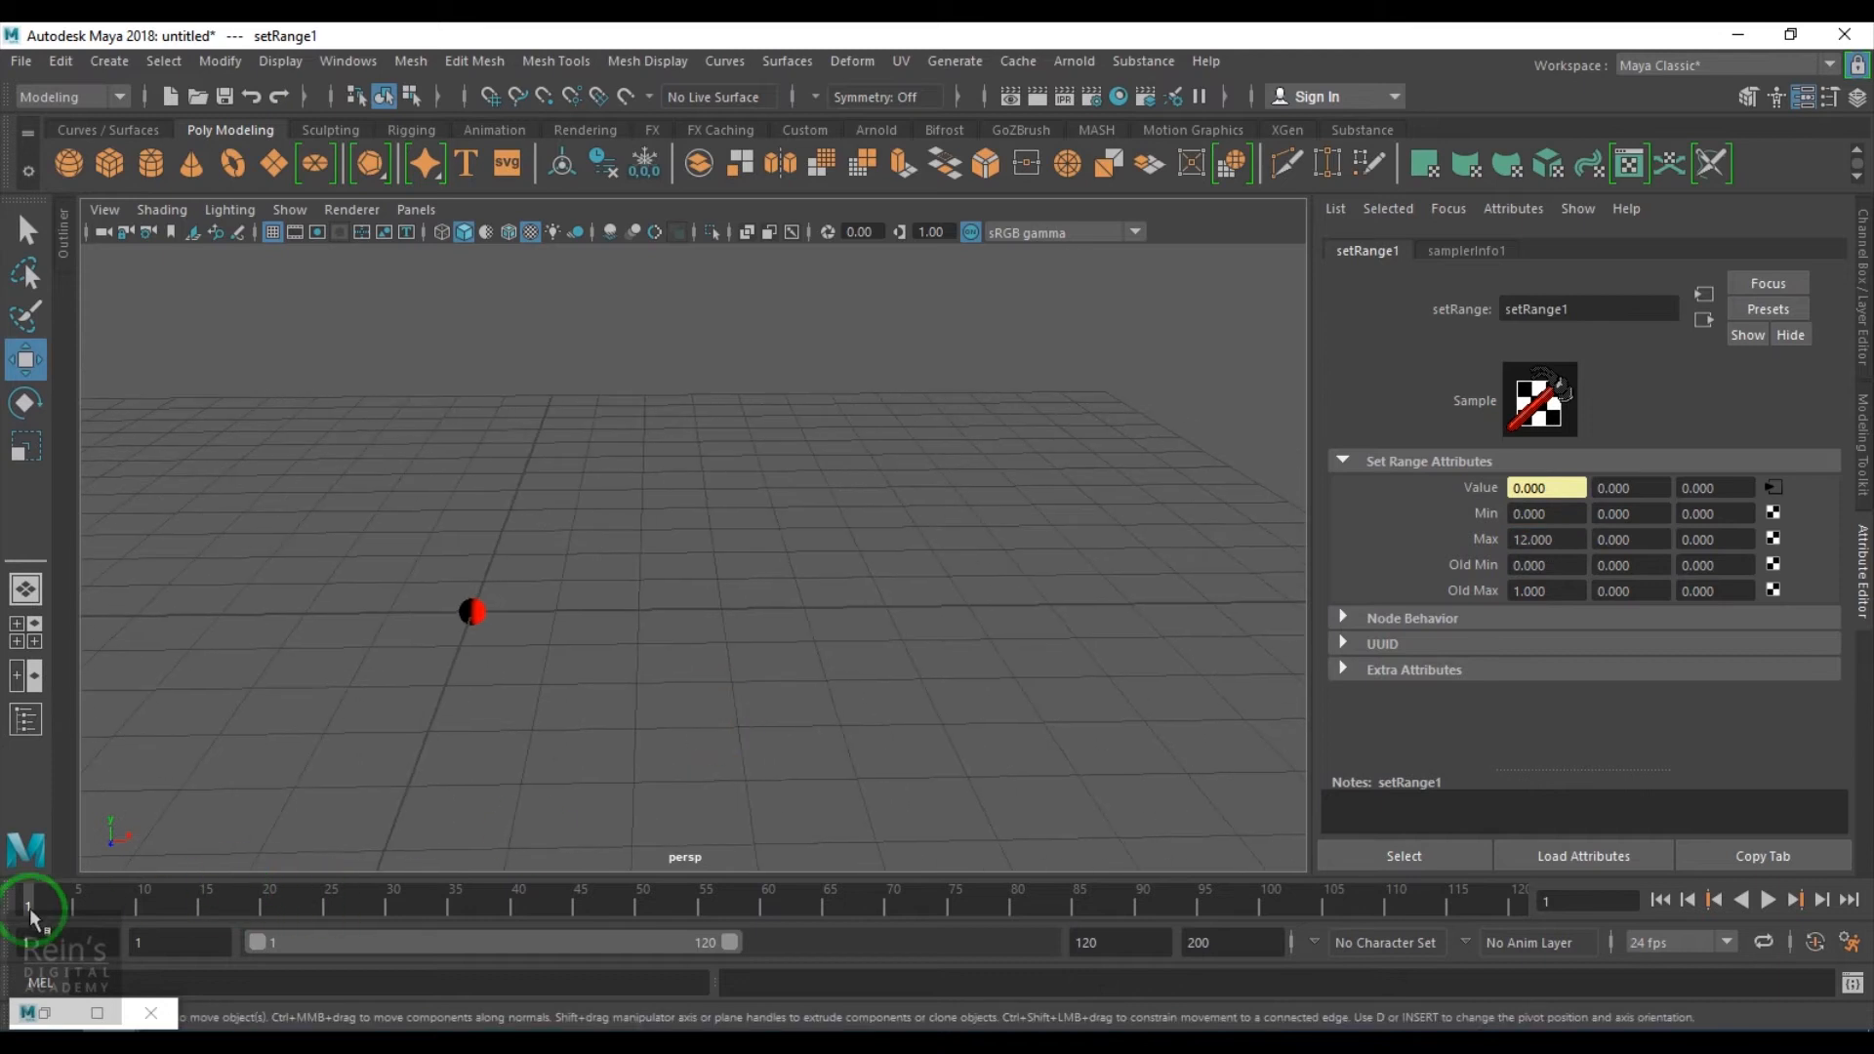
{"action": "key", "text": "alt+v"}
{"action": "left_click_drag", "start_coordinate": [145, 924], "coordinate": [20, 923]}
{"action": "middle_click_drag", "start_coordinate": [652, 607], "coordinate": [769, 618], "text": "alt"}
{"action": "right_click_drag", "start_coordinate": [769, 617], "coordinate": [845, 740], "text": "alt"}
{"action": "middle_click_drag", "start_coordinate": [845, 741], "coordinate": [907, 660], "text": "alt"}
{"action": "right_click_drag", "start_coordinate": [861, 664], "coordinate": [886, 752], "text": "alt"}
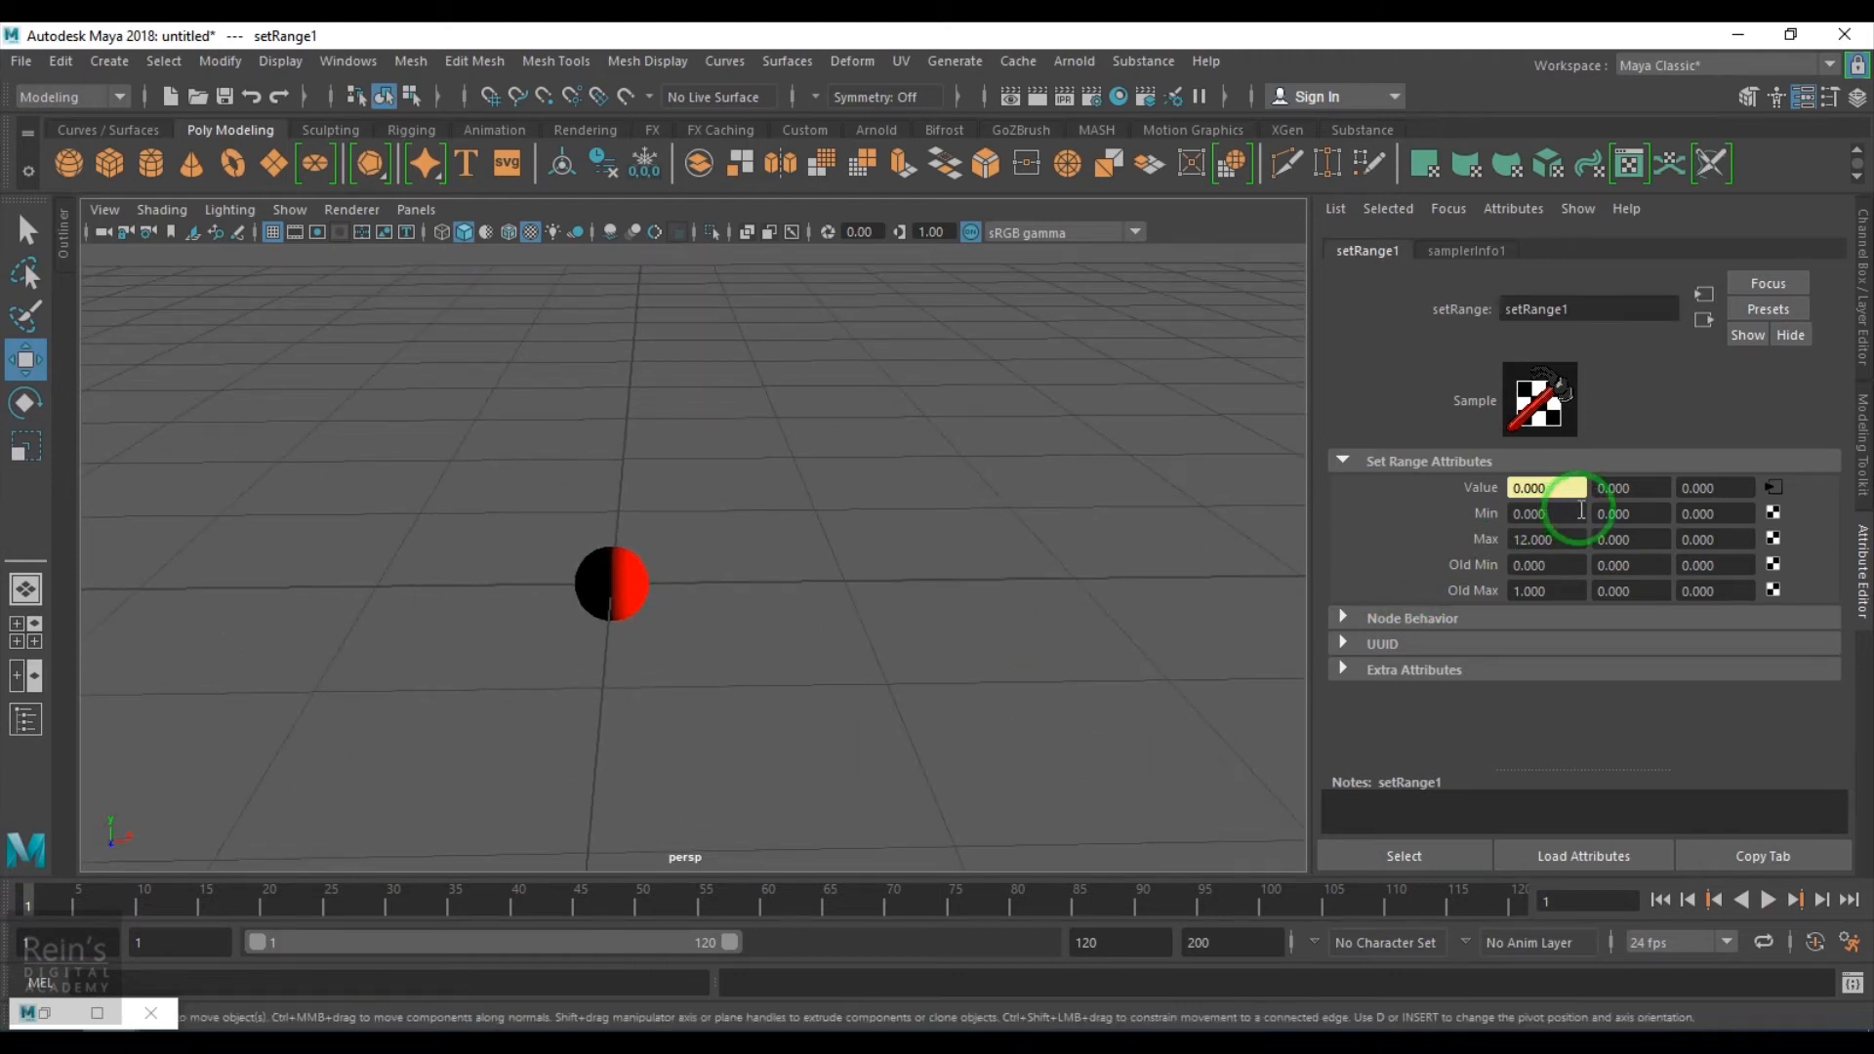
{"action": "mouse_move", "coordinate": [30, 893]}
{"action": "left_mouse_down"}
{"action": "mouse_move", "coordinate": [114, 908]}
{"action": "mouse_move", "coordinate": [27, 908]}
{"action": "left_mouse_up"}
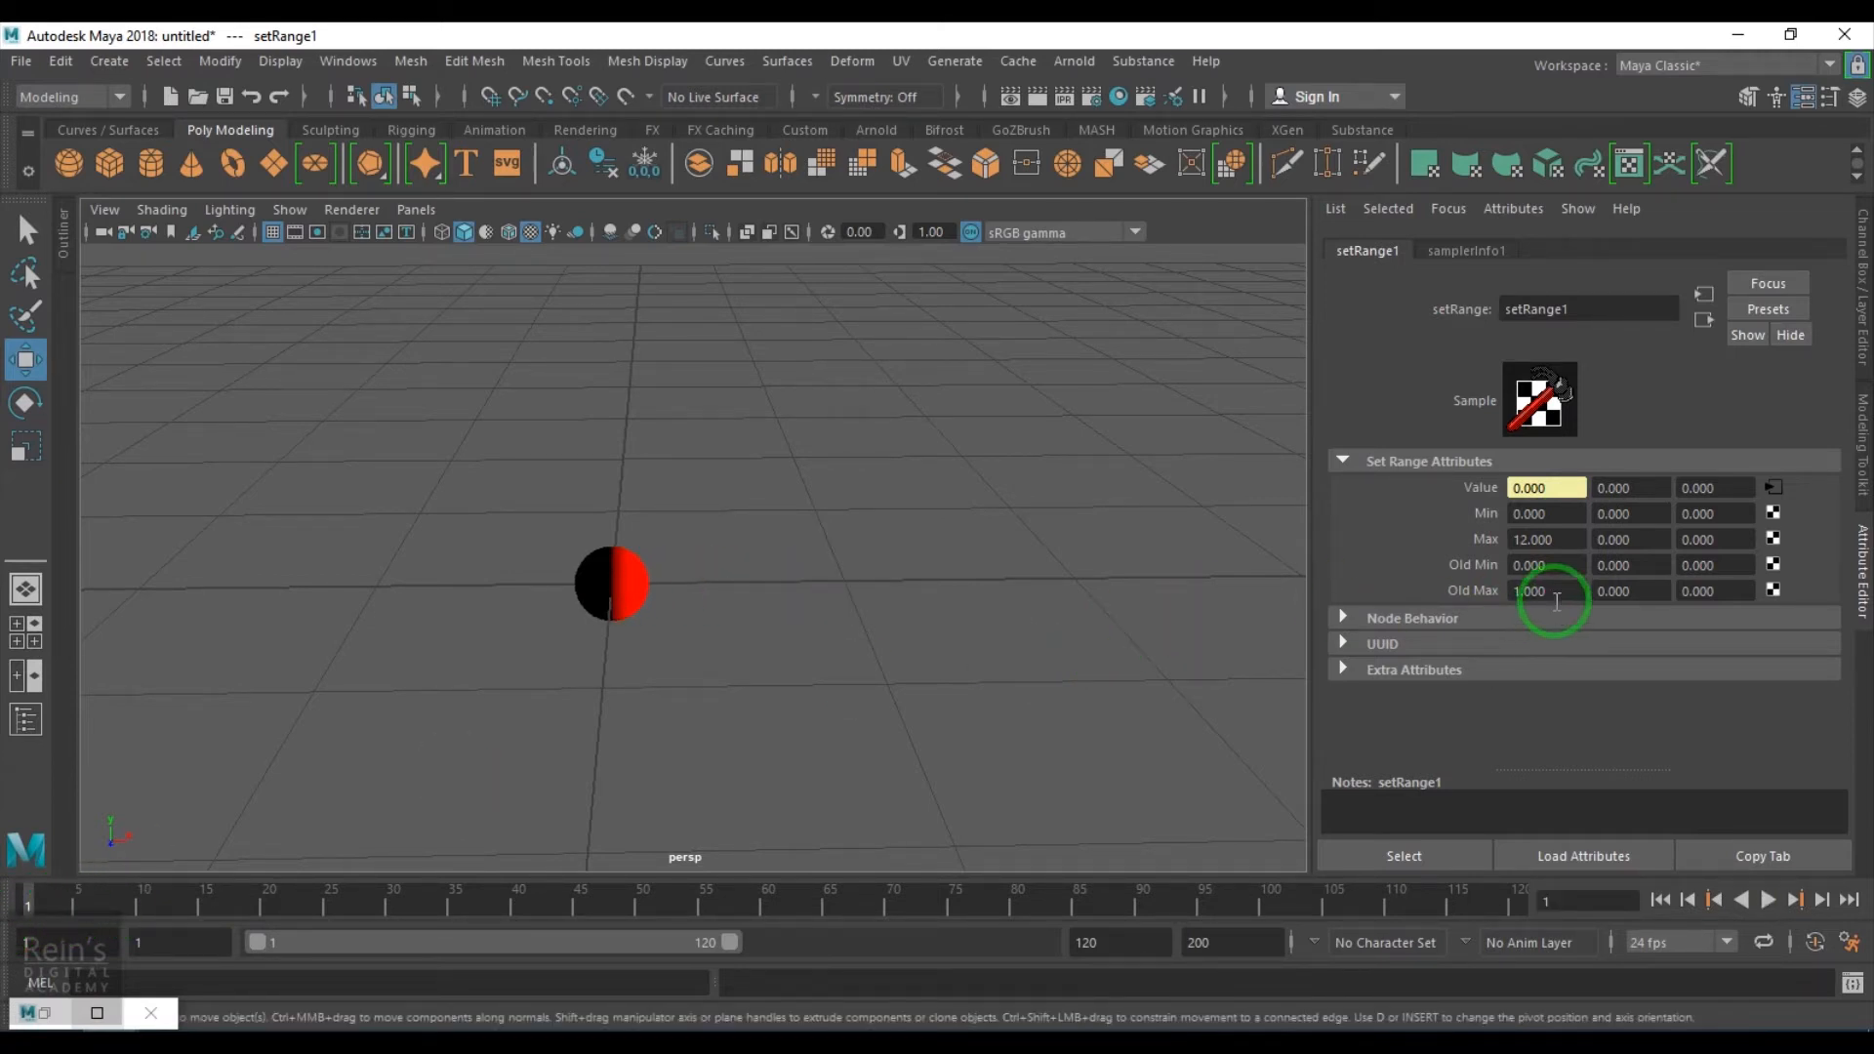
Set the X component of the setRange node's Max to 1 and its Old Max to 12
{"action": "left_click_drag", "start_coordinate": [1567, 543], "coordinate": [1335, 534]}
{"action": "type", "text": "1"}
{"action": "left_click_drag", "start_coordinate": [1553, 592], "coordinate": [1430, 592]}
{"action": "type", "text": "12"}
{"action": "key", "text": "Return"}
Scrub the timeline toward frame 50 and back to frame 28, examining how the sphere's red changes along X
{"action": "left_click_drag", "start_coordinate": [27, 910], "coordinate": [205, 915]}
{"action": "scroll", "coordinate": [792, 627], "scroll_direction": "down", "scroll_amount": 5}
{"action": "left_click_drag", "start_coordinate": [792, 626], "coordinate": [762, 793], "text": "alt"}
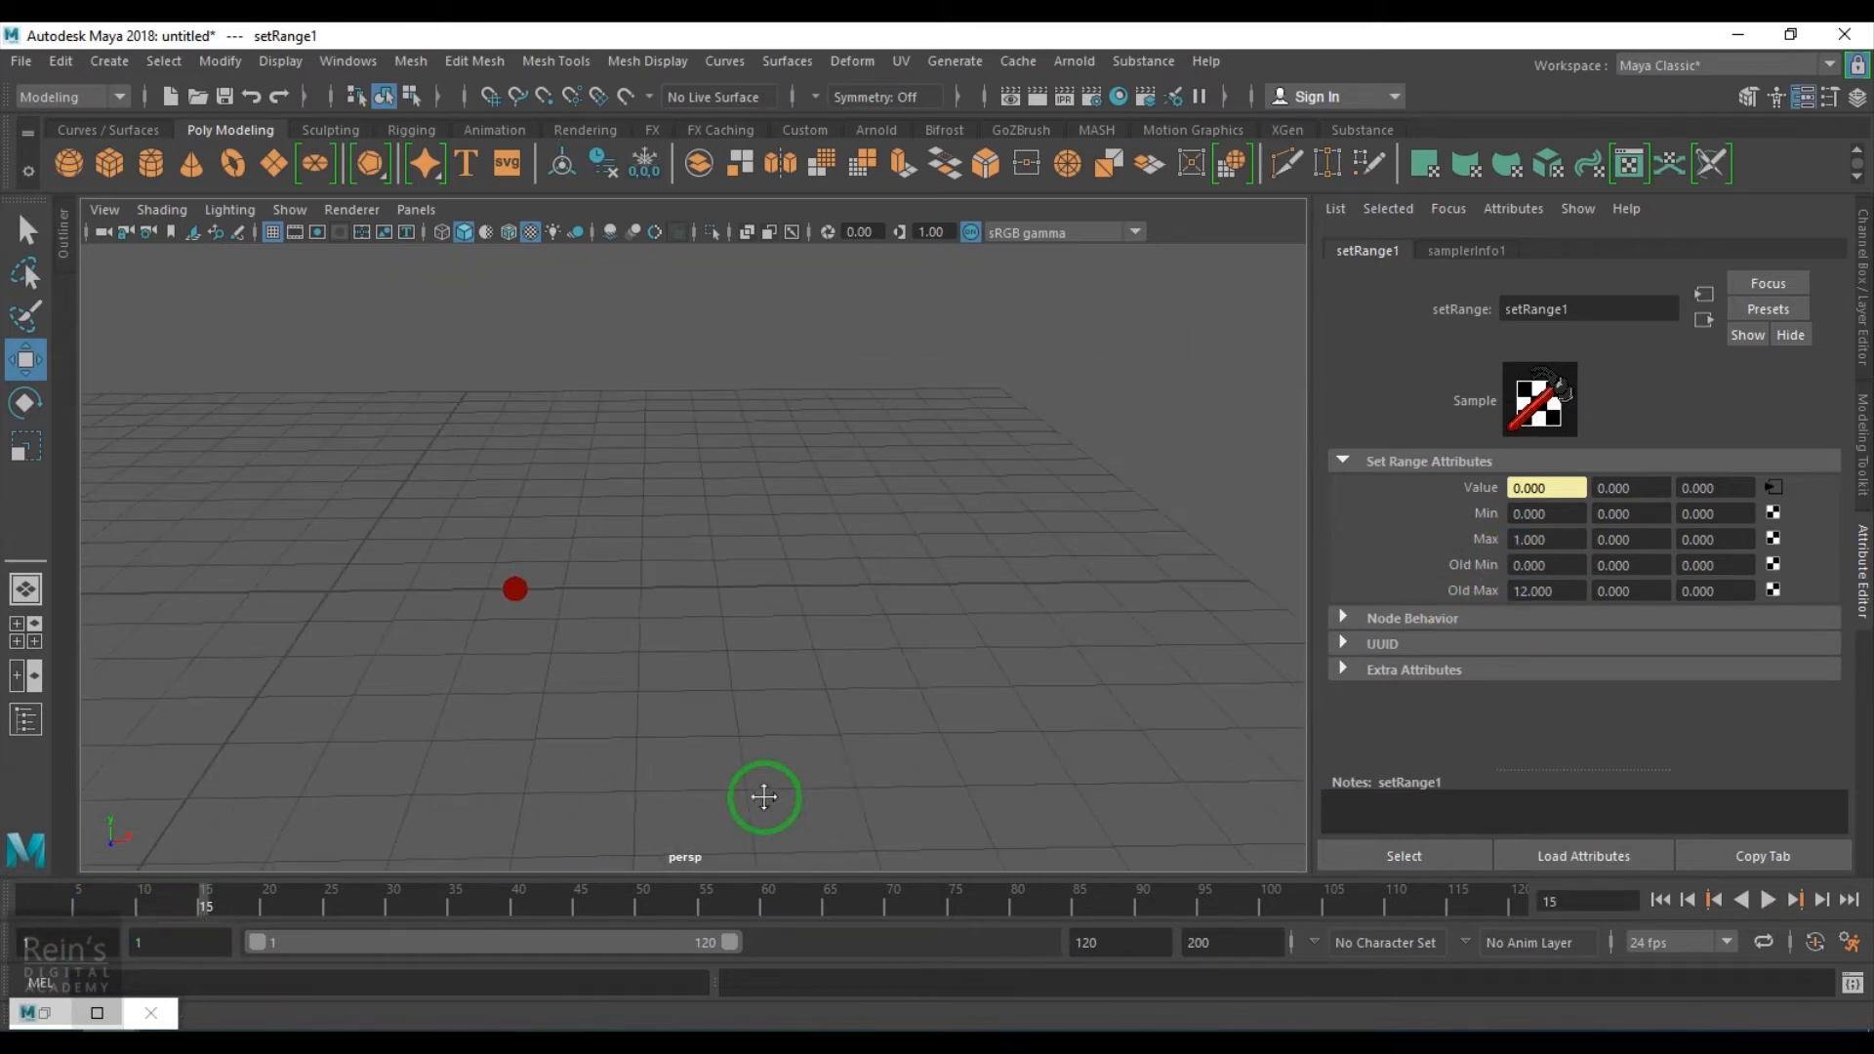
{"action": "left_click_drag", "start_coordinate": [230, 897], "coordinate": [525, 925]}
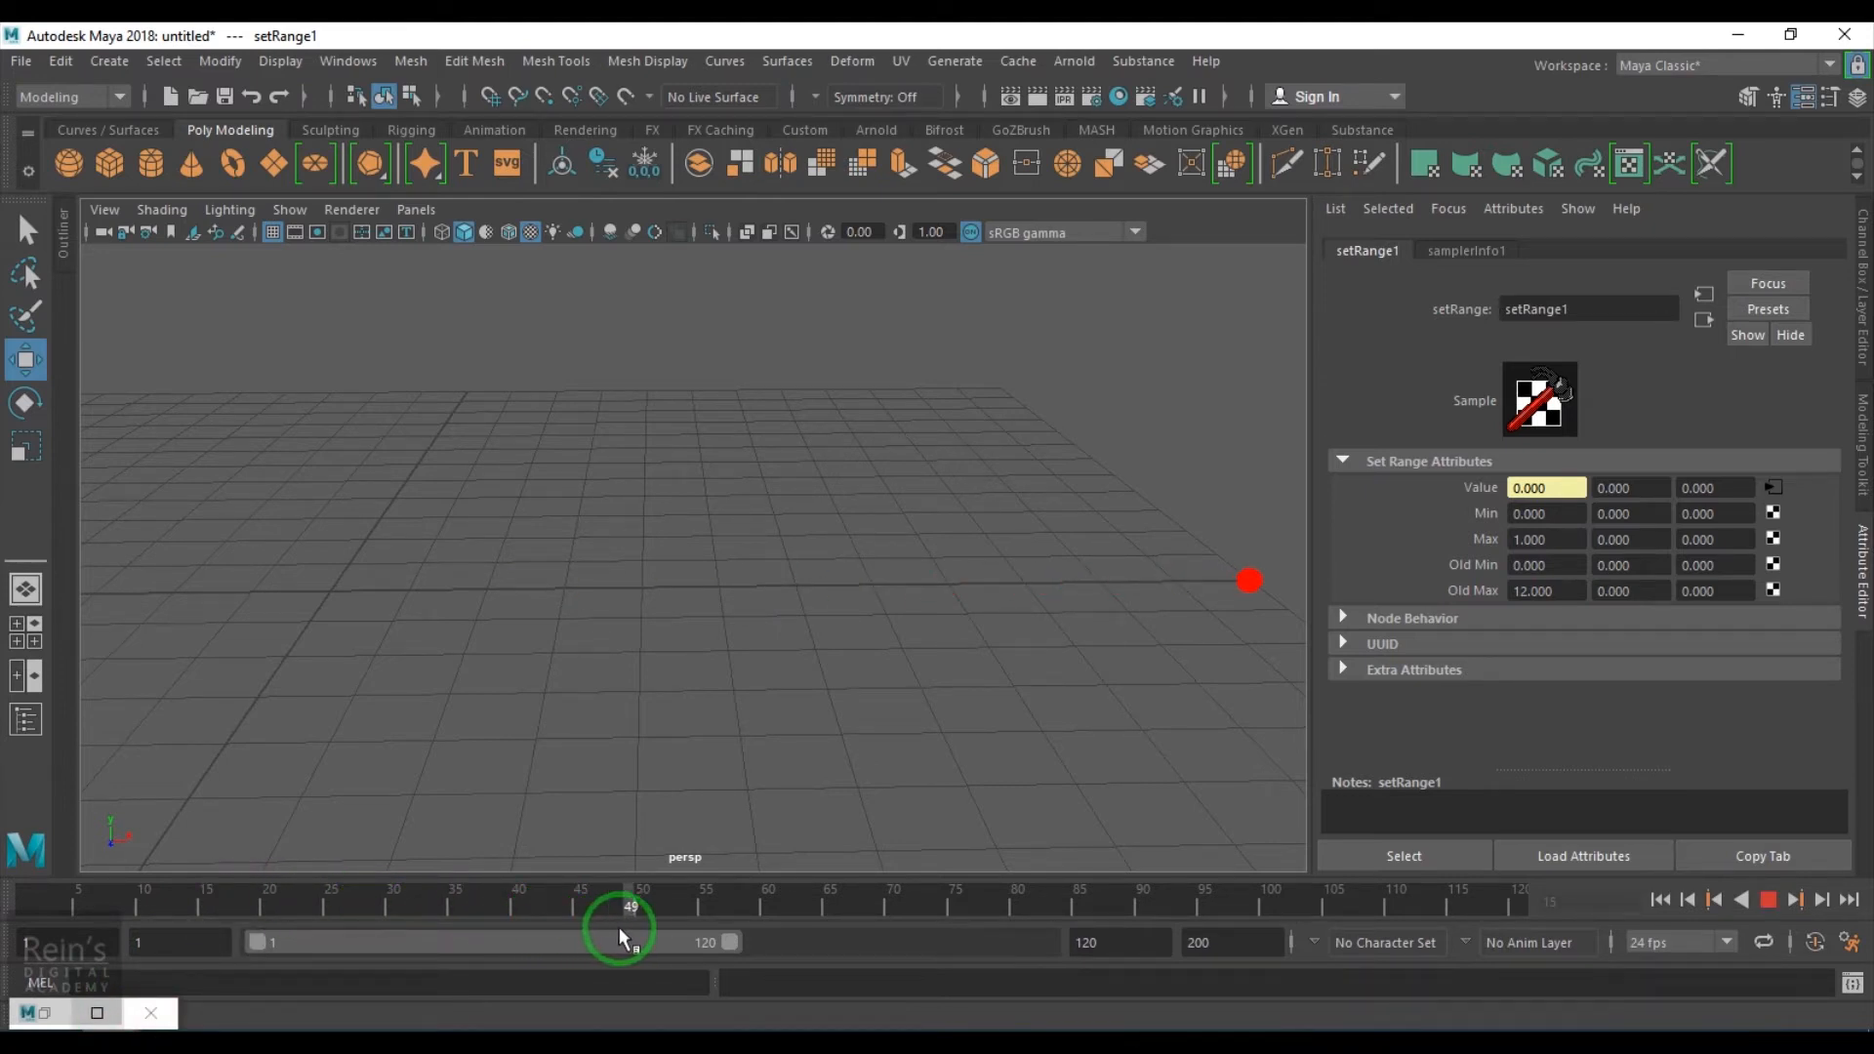
{"action": "left_click_drag", "start_coordinate": [213, 850], "coordinate": [364, 807]}
{"action": "left_click", "coordinate": [1525, 625]}
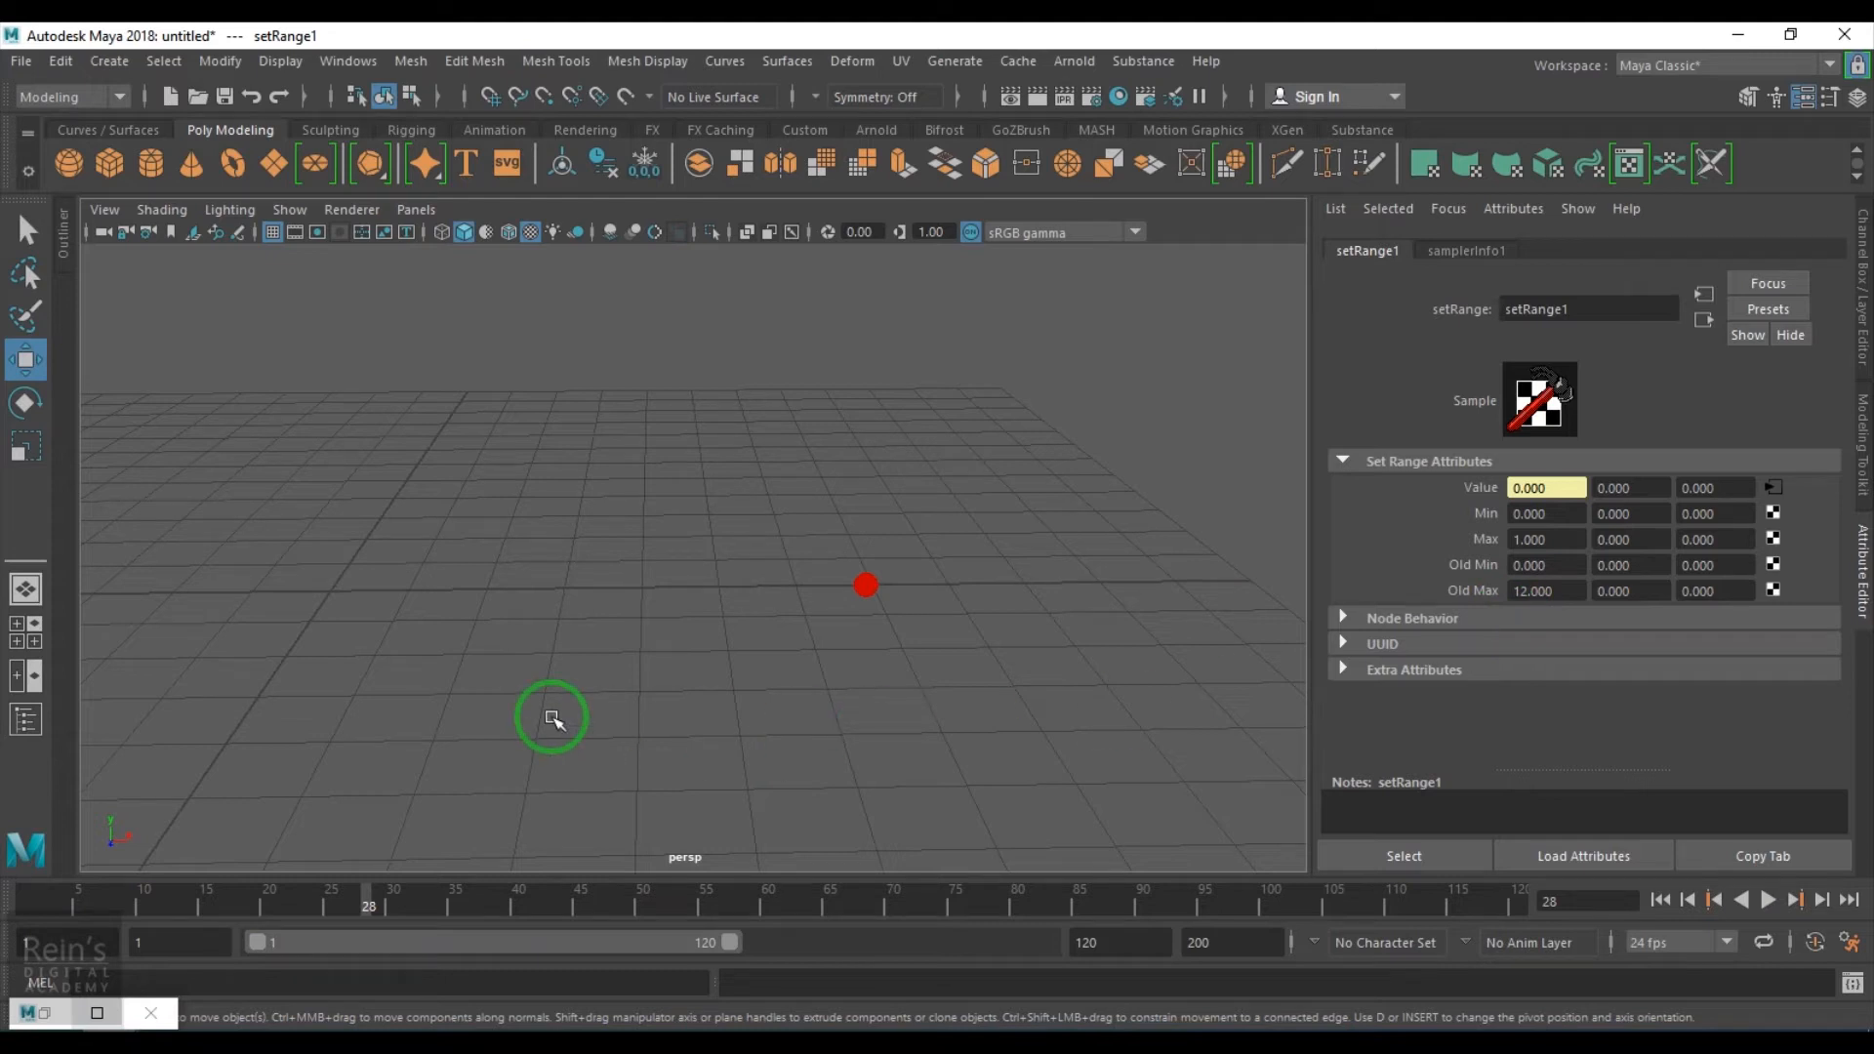
Review the setRange connections in the Hypershade against the node's Old Min and Old Max values, and minimize the graph window
{"action": "left_click", "coordinate": [62, 1025]}
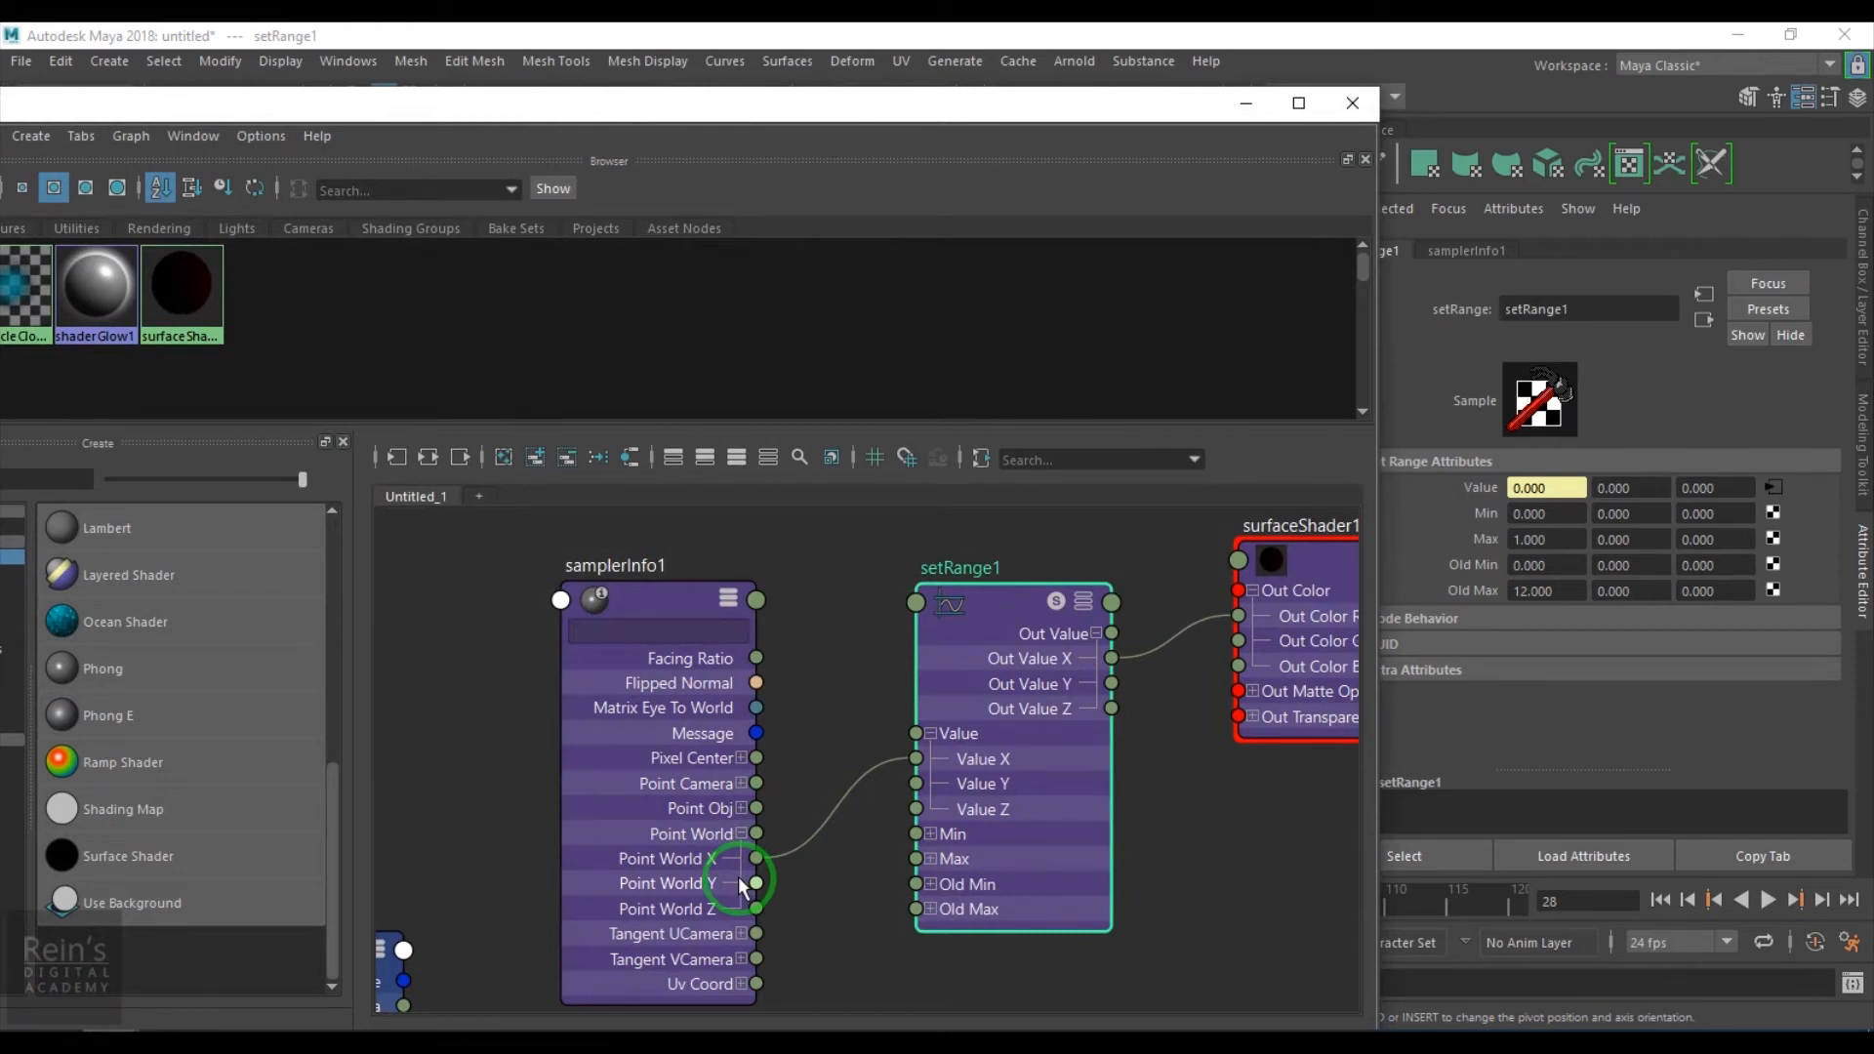
{"action": "left_click", "coordinate": [1556, 568]}
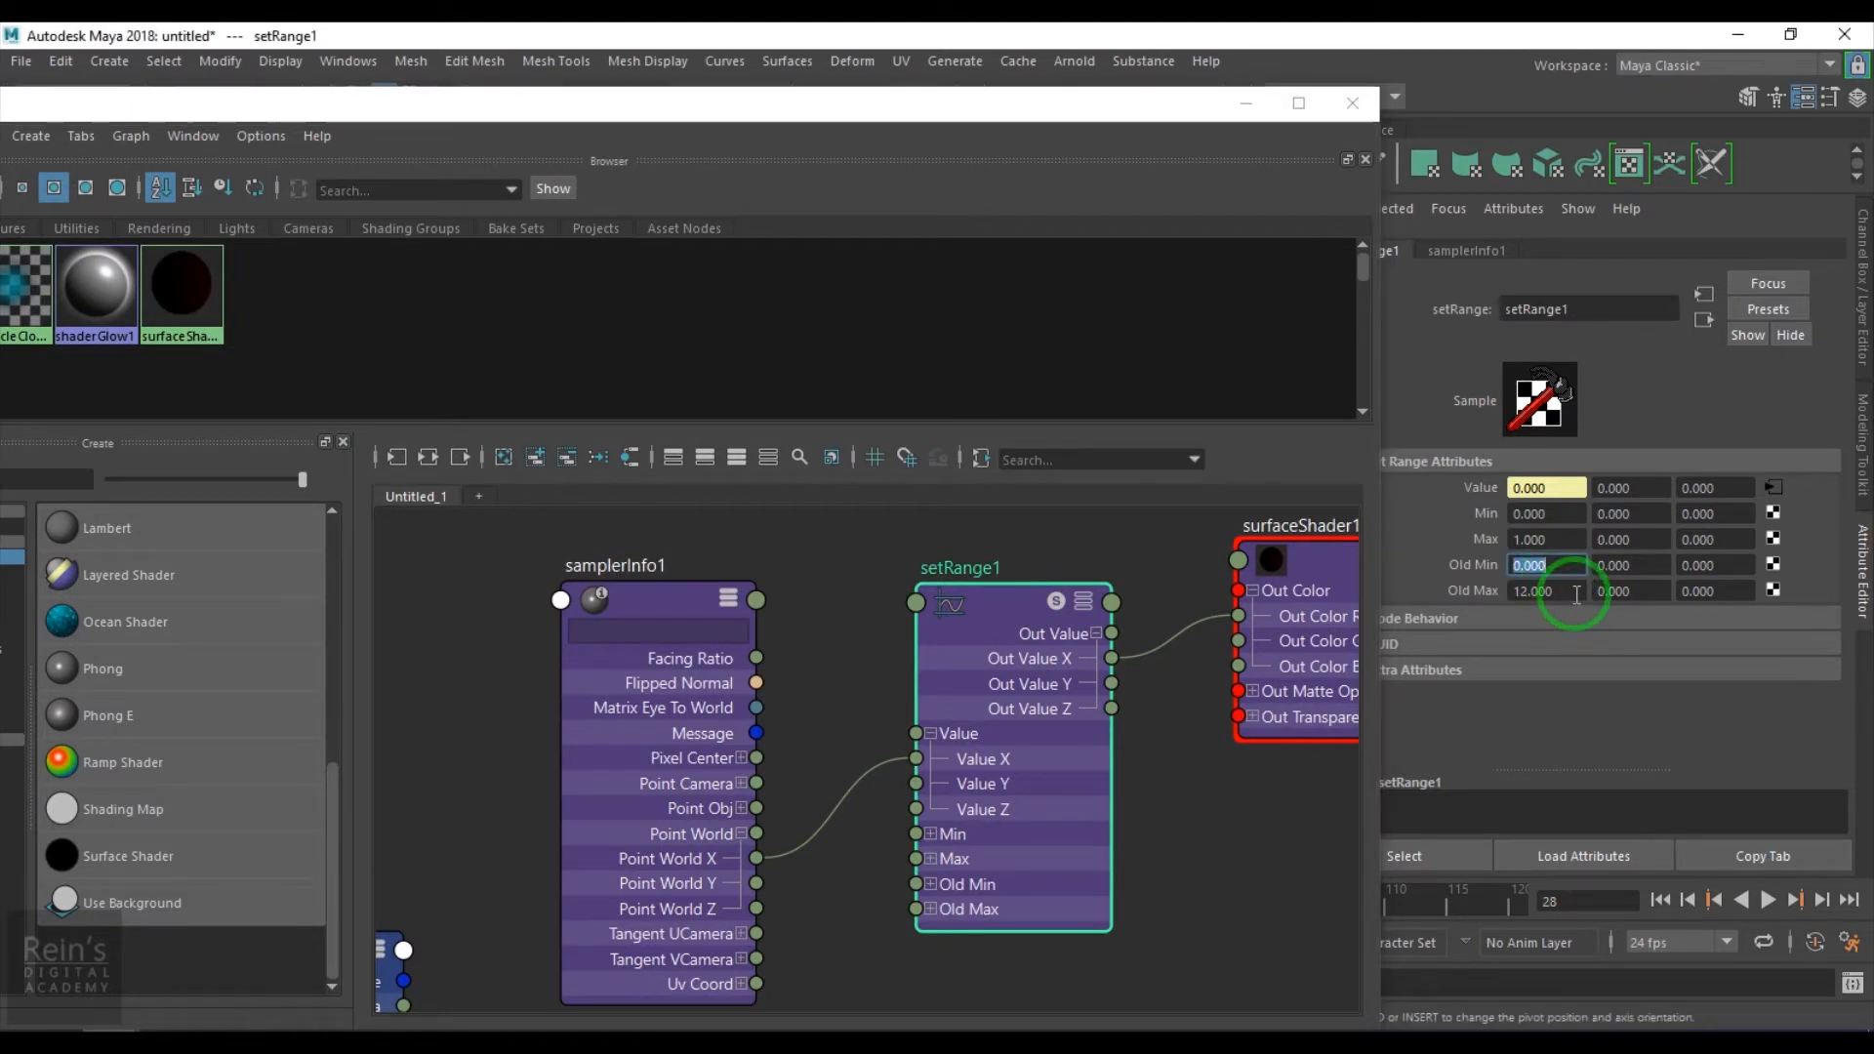
{"action": "left_click", "coordinate": [1566, 591]}
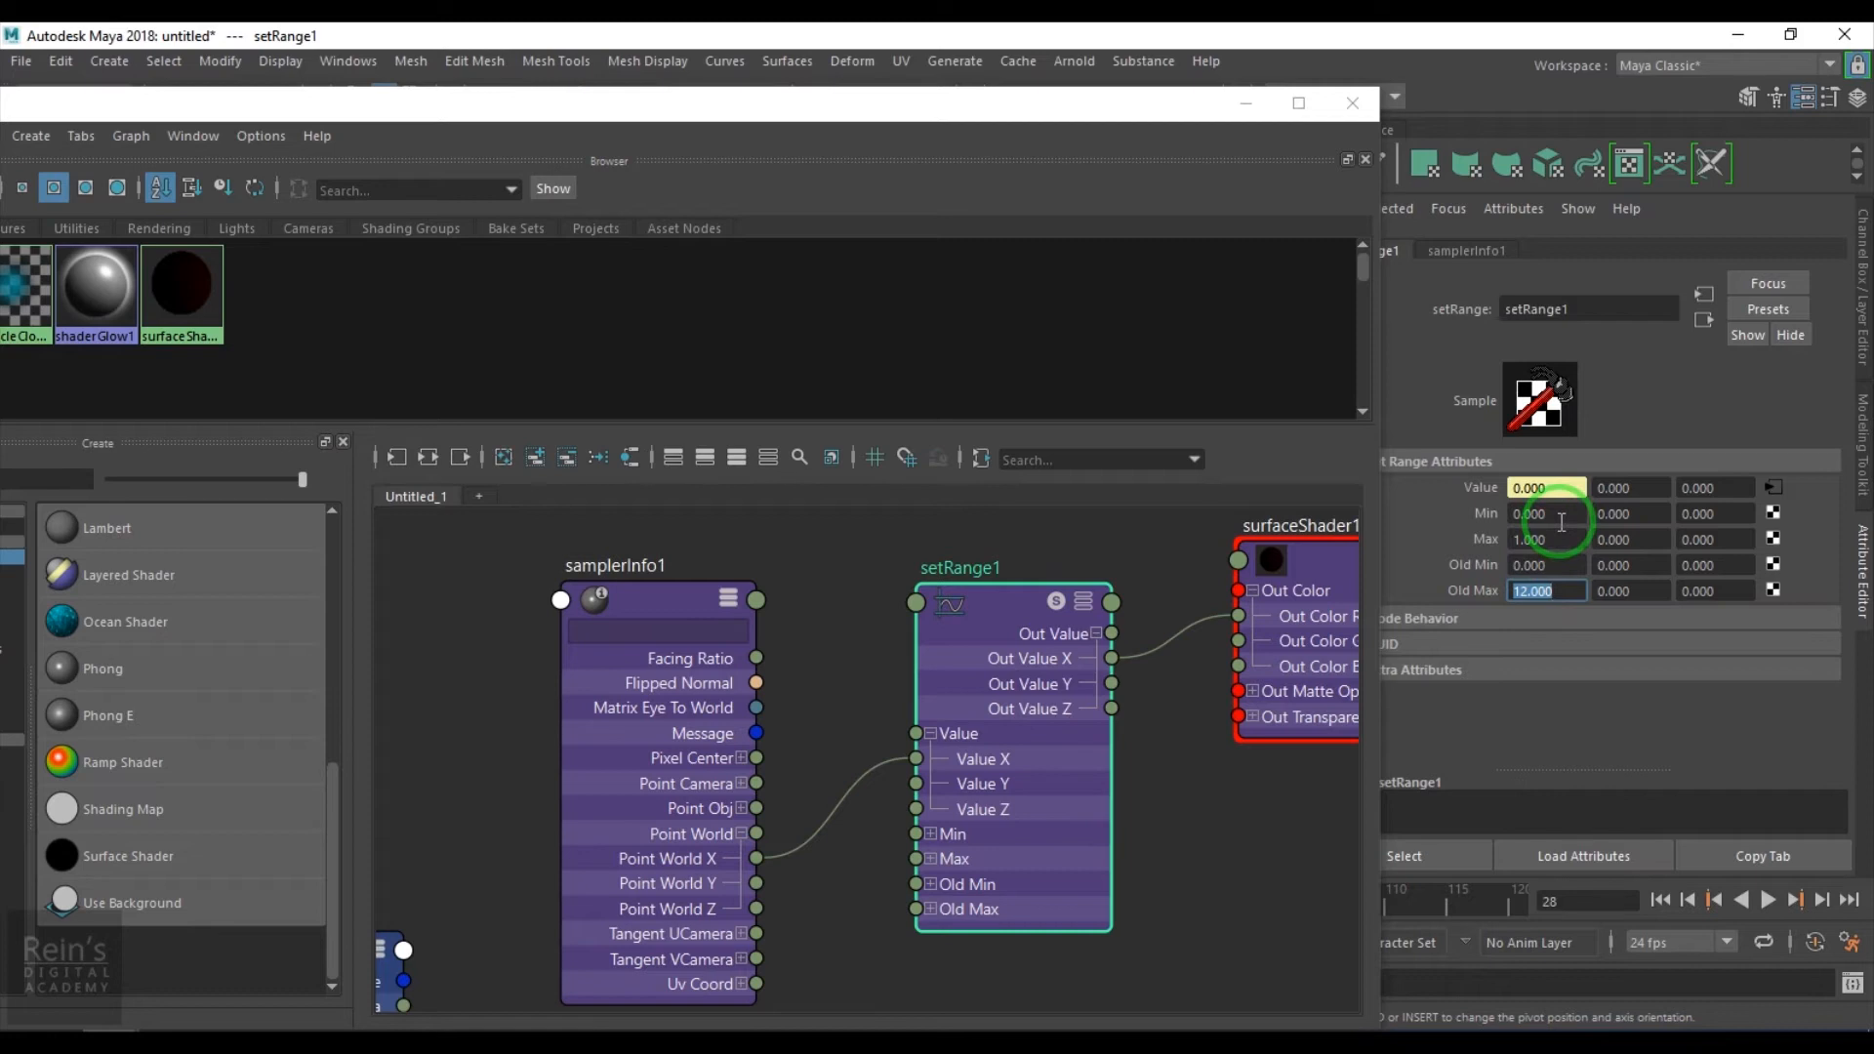
{"action": "left_click", "coordinate": [1244, 103]}
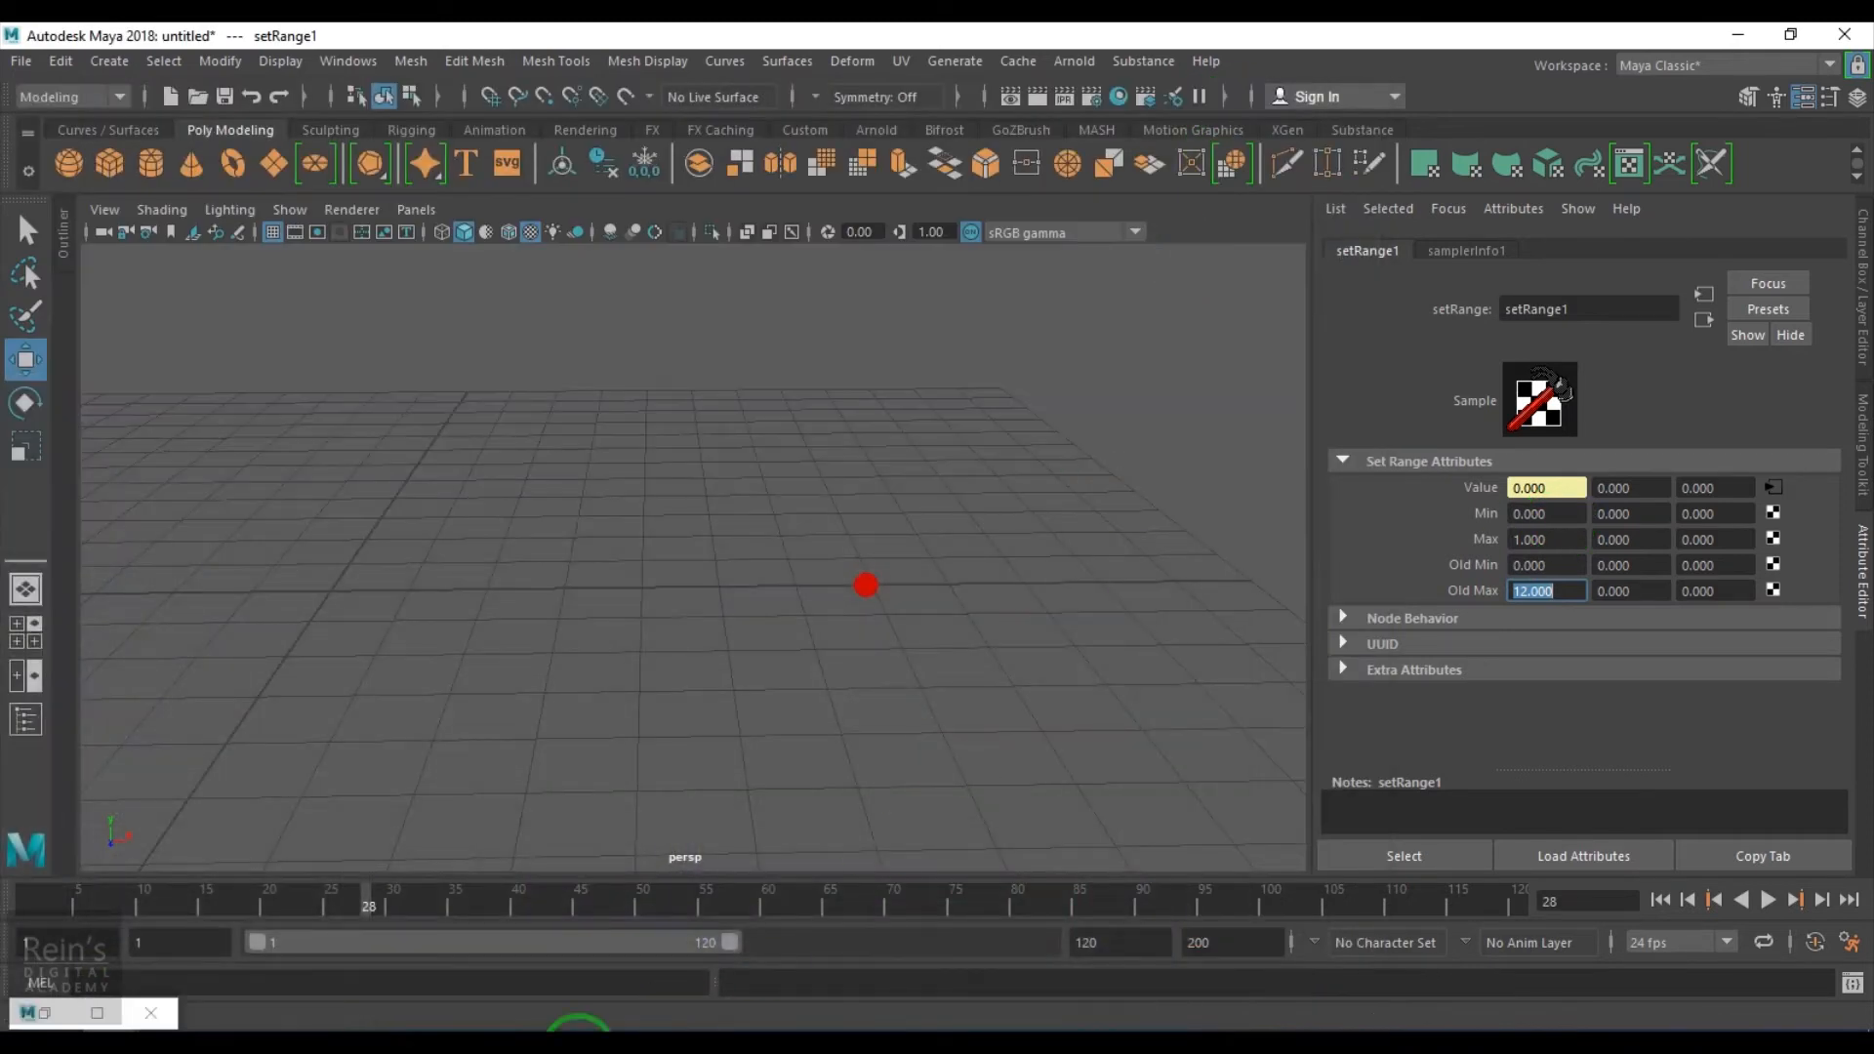
Scrub the timeline between frames 1 and 50, examining how the sphere's red changes with its X position
{"action": "left_click", "coordinate": [57, 900]}
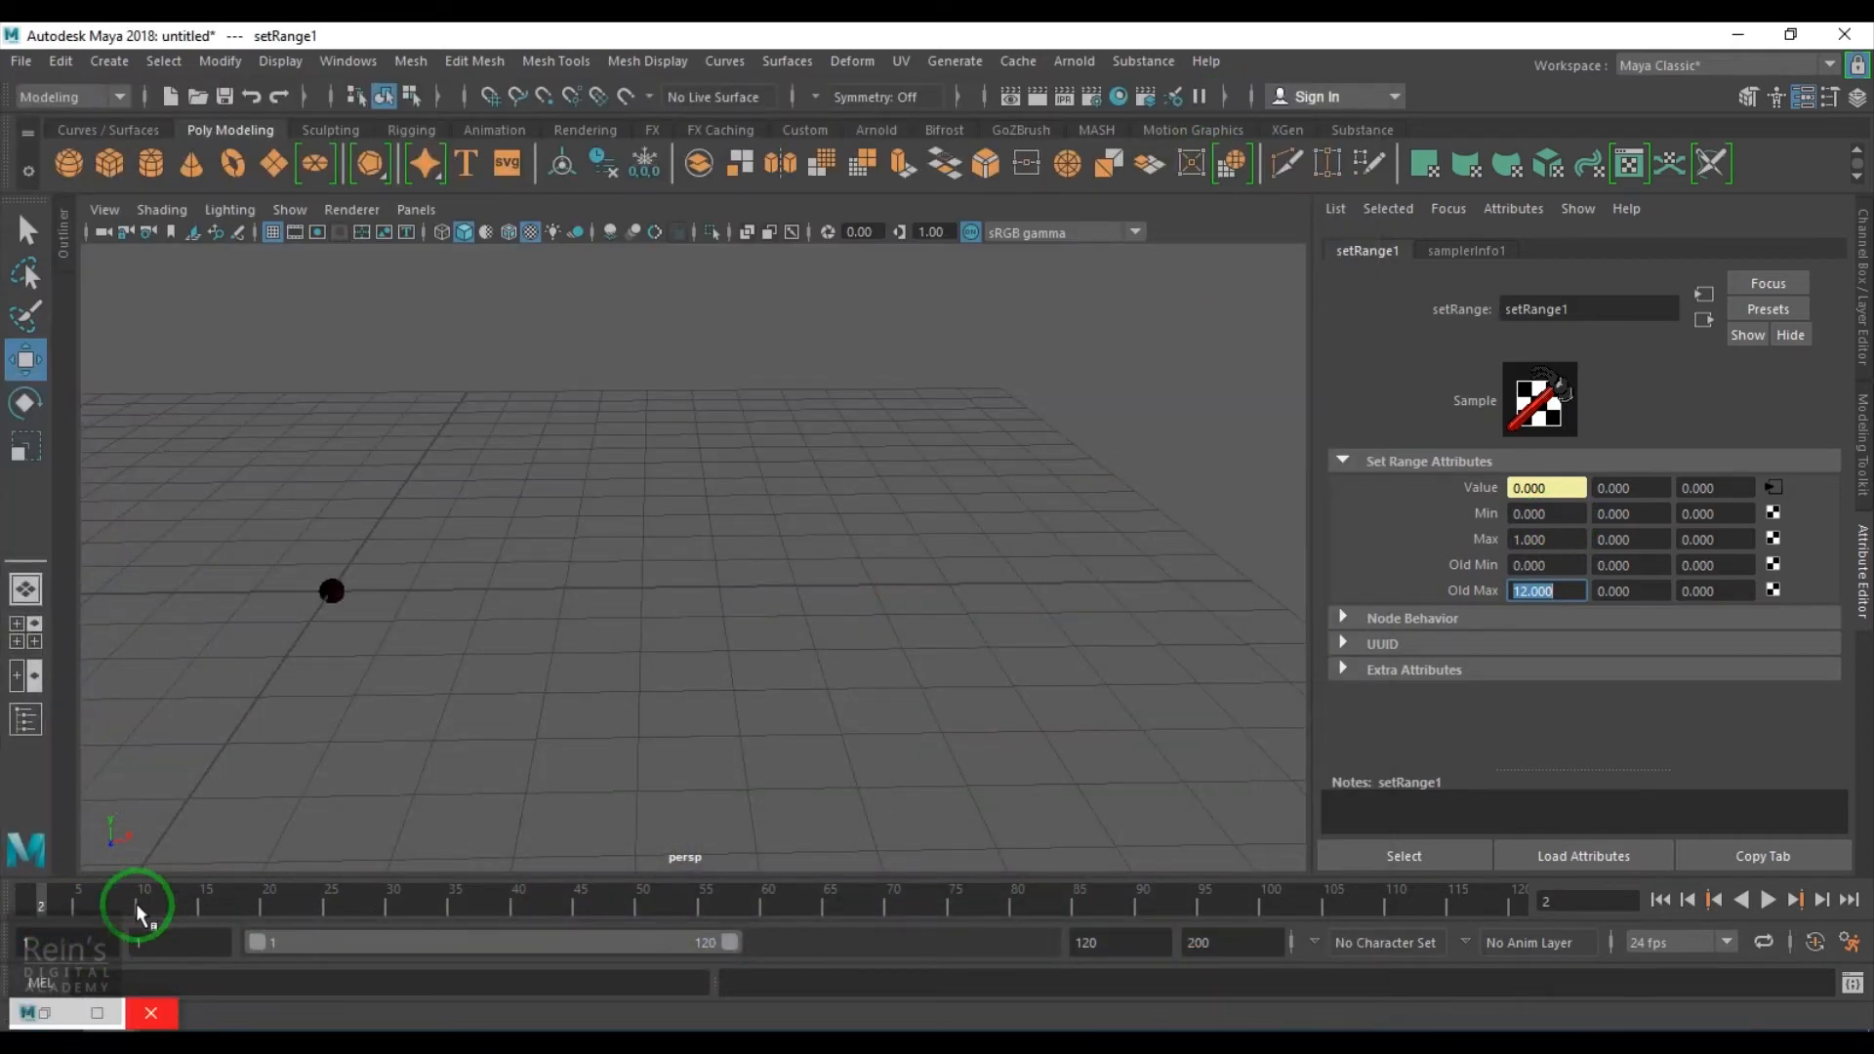
{"action": "key", "text": "alt+v"}
{"action": "mouse_move", "coordinate": [313, 912]}
{"action": "left_mouse_down"}
{"action": "mouse_move", "coordinate": [406, 915]}
{"action": "mouse_move", "coordinate": [29, 893]}
{"action": "mouse_move", "coordinate": [303, 893]}
{"action": "left_mouse_up"}
{"action": "left_click_drag", "start_coordinate": [465, 905], "coordinate": [617, 923]}
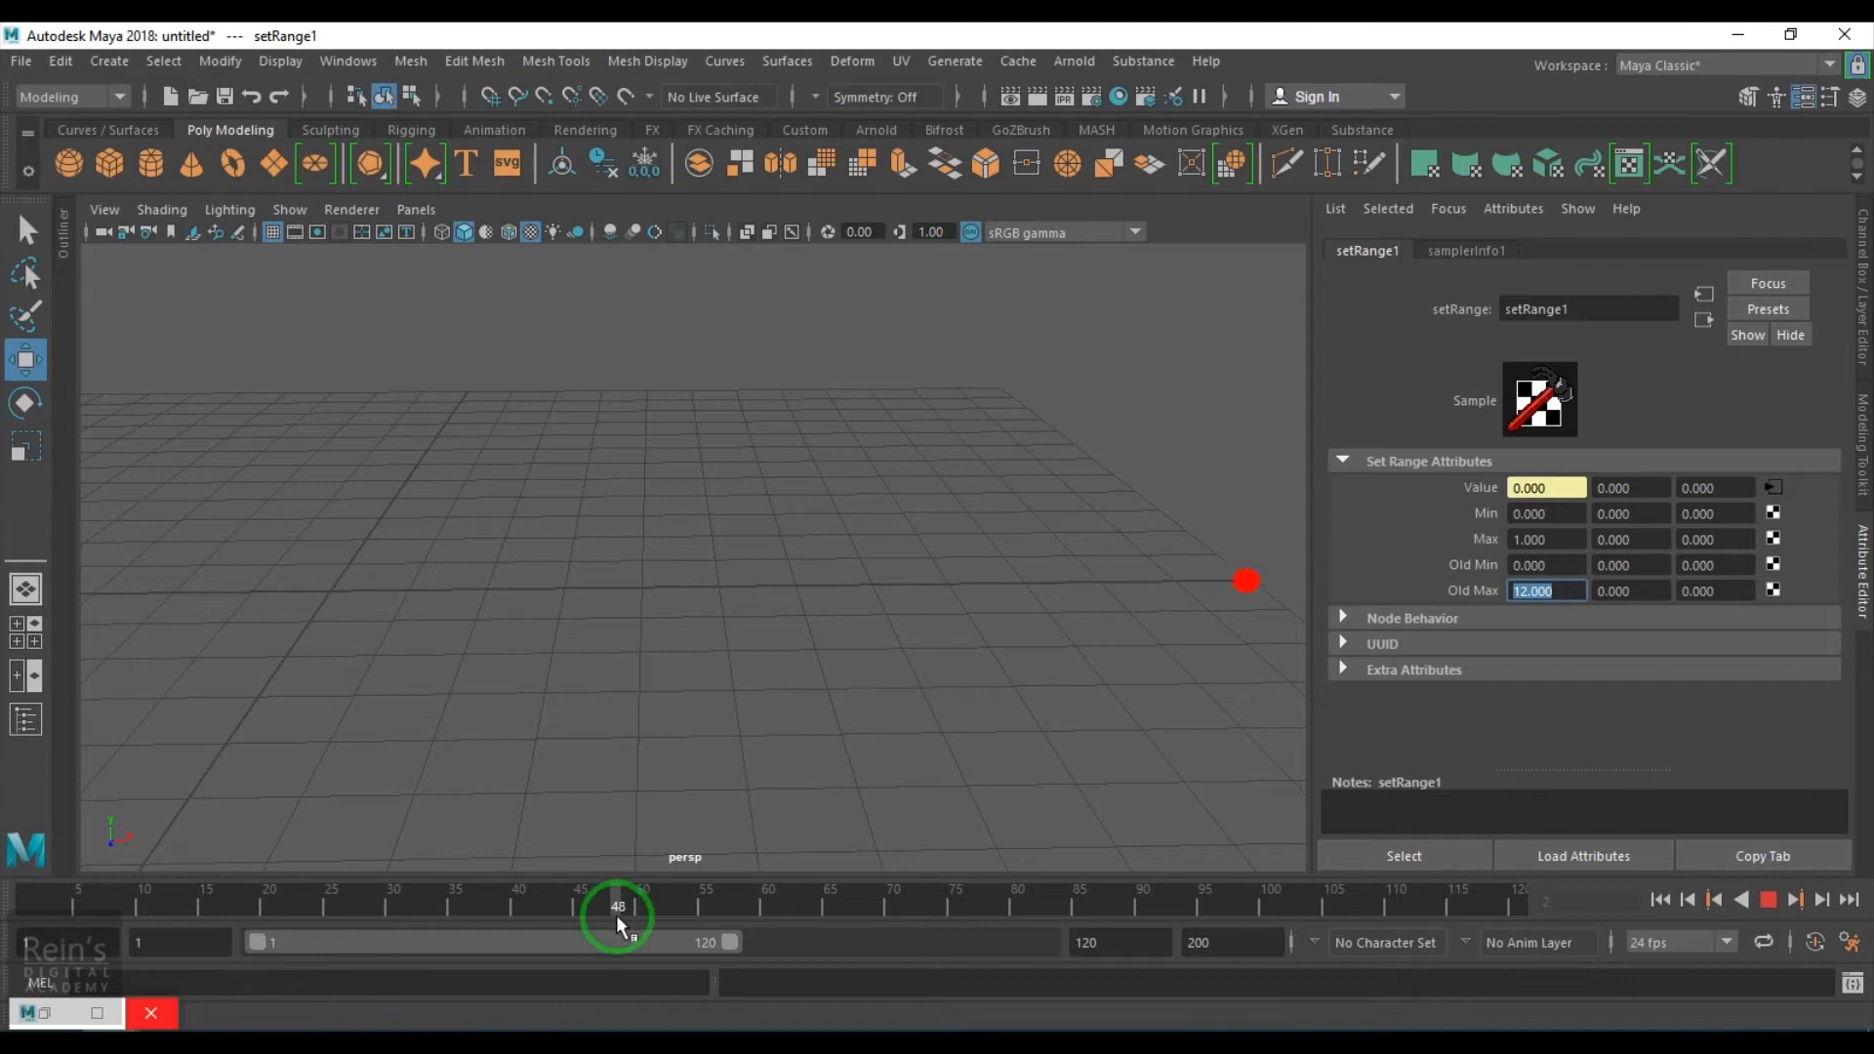
{"action": "mouse_move", "coordinate": [156, 890]}
{"action": "left_mouse_down"}
{"action": "mouse_move", "coordinate": [25, 891]}
{"action": "mouse_move", "coordinate": [255, 900]}
{"action": "left_mouse_up"}
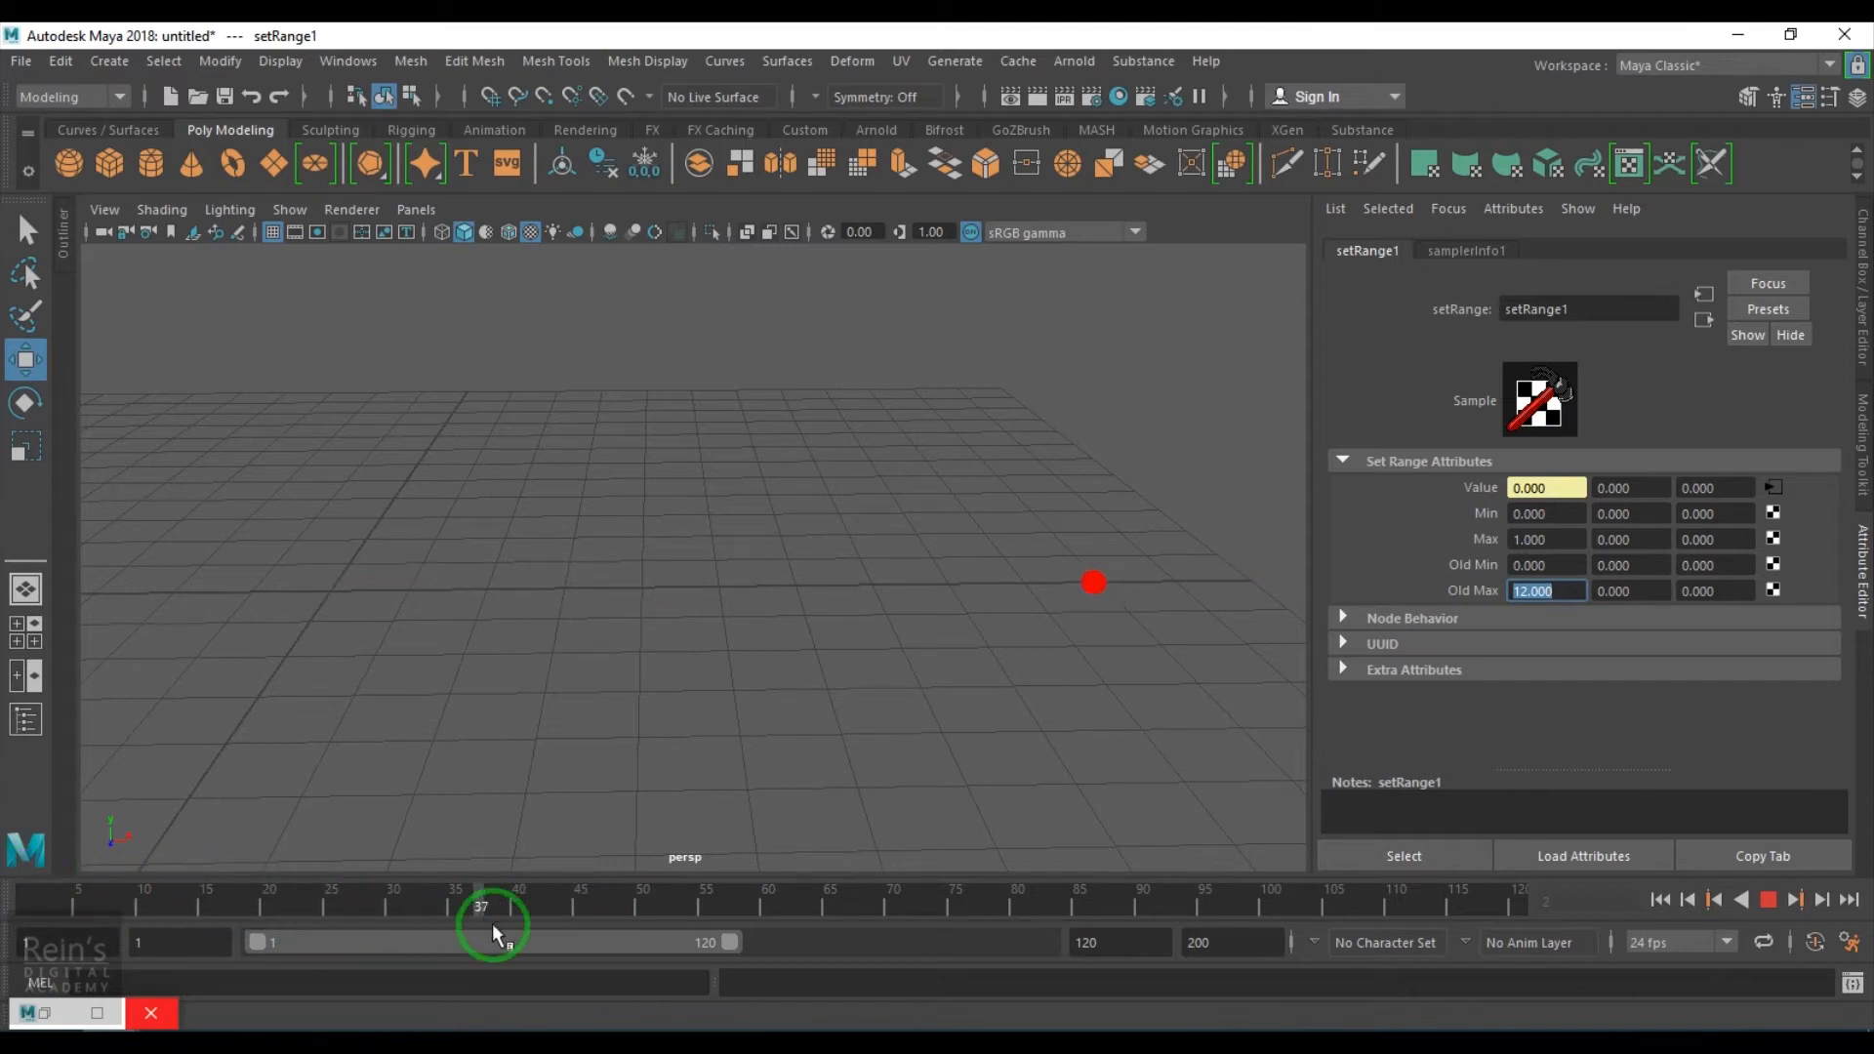
{"action": "mouse_move", "coordinate": [689, 935]}
{"action": "left_mouse_down"}
{"action": "mouse_move", "coordinate": [611, 942]}
{"action": "mouse_move", "coordinate": [20, 859]}
{"action": "mouse_move", "coordinate": [630, 888]}
{"action": "mouse_move", "coordinate": [20, 800]}
{"action": "mouse_move", "coordinate": [289, 793]}
{"action": "mouse_move", "coordinate": [703, 855]}
{"action": "mouse_move", "coordinate": [155, 805]}
{"action": "mouse_move", "coordinate": [176, 770]}
{"action": "mouse_move", "coordinate": [656, 832]}
{"action": "mouse_move", "coordinate": [71, 793]}
{"action": "mouse_move", "coordinate": [2, 762]}
{"action": "left_mouse_up"}
Select the sphere, set its Translate X to -12 at frame 50 and key that channel
{"action": "middle_click_drag", "start_coordinate": [388, 670], "coordinate": [697, 679], "text": "alt"}
{"action": "left_click", "coordinate": [641, 594]}
{"action": "left_click", "coordinate": [1862, 234]}
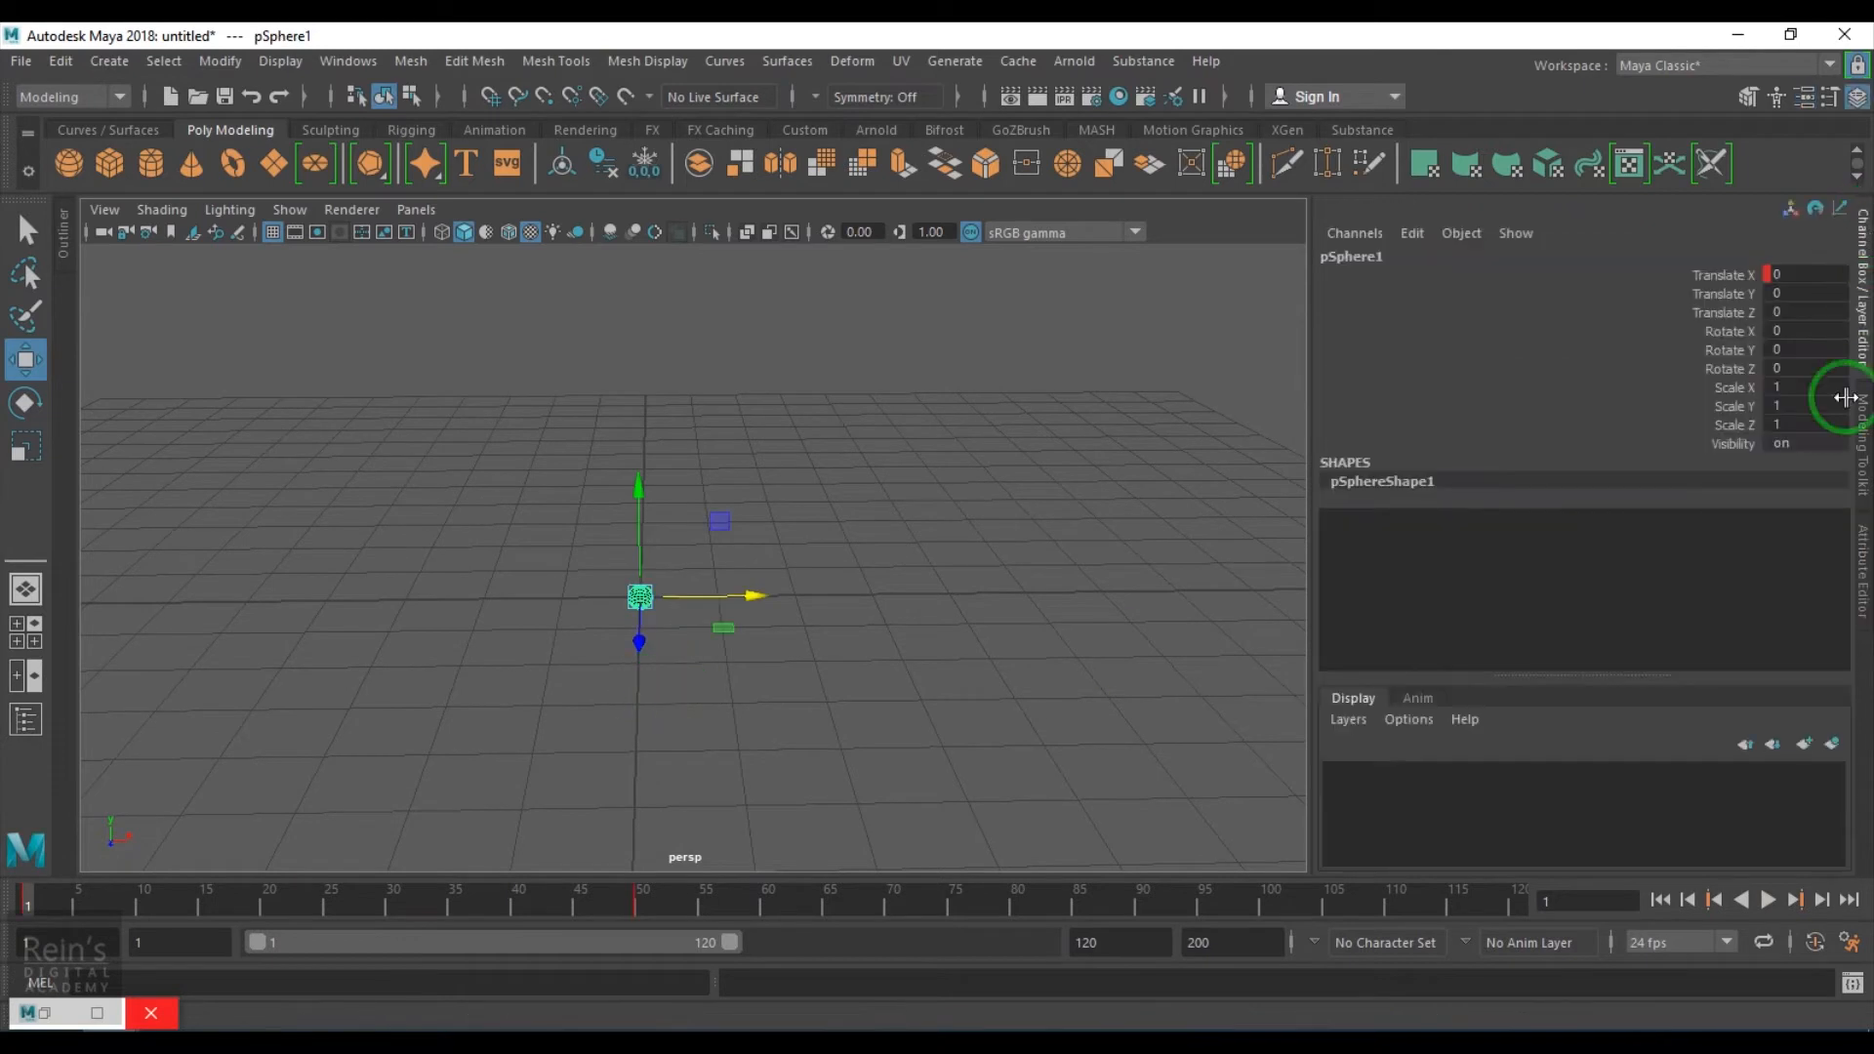
{"action": "mouse_move", "coordinate": [635, 910]}
{"action": "left_mouse_down"}
{"action": "mouse_move", "coordinate": [652, 914]}
{"action": "mouse_move", "coordinate": [636, 923]}
{"action": "left_mouse_up"}
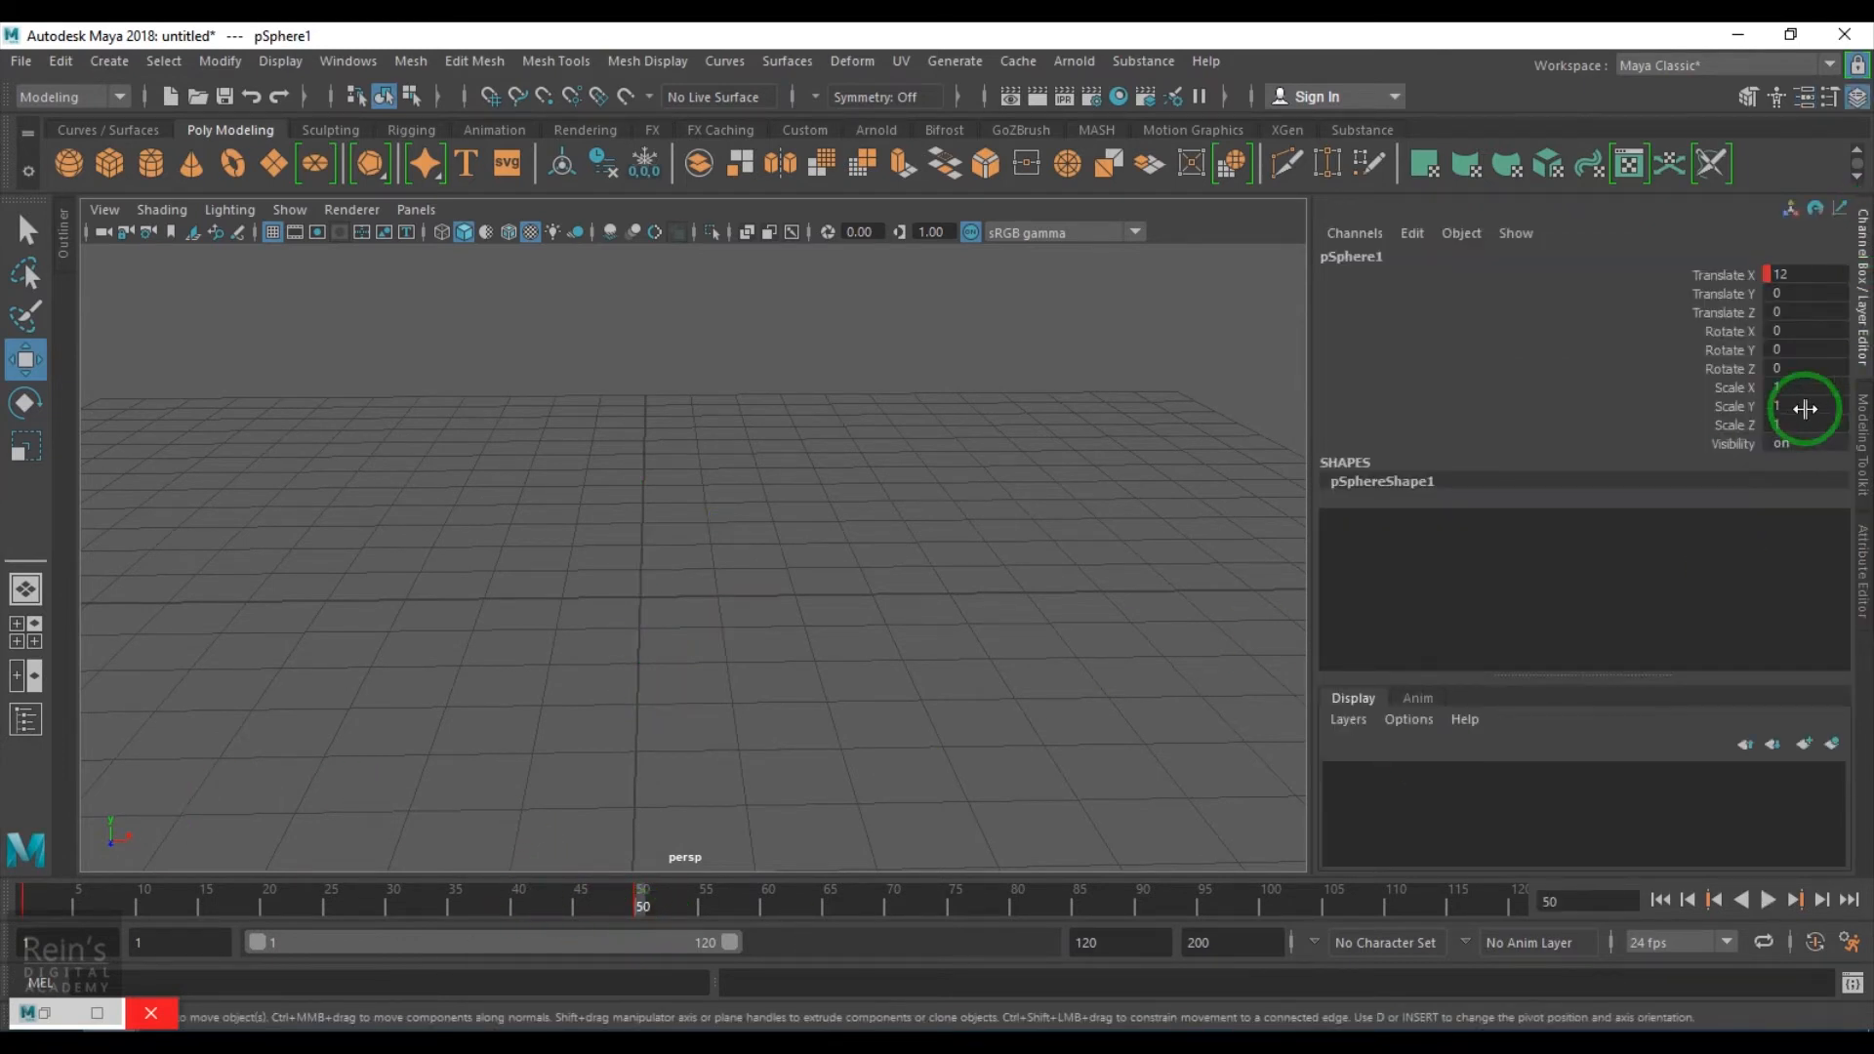
{"action": "left_click", "coordinate": [1817, 274]}
{"action": "type", "text": "-12"}
{"action": "key", "text": "Return"}
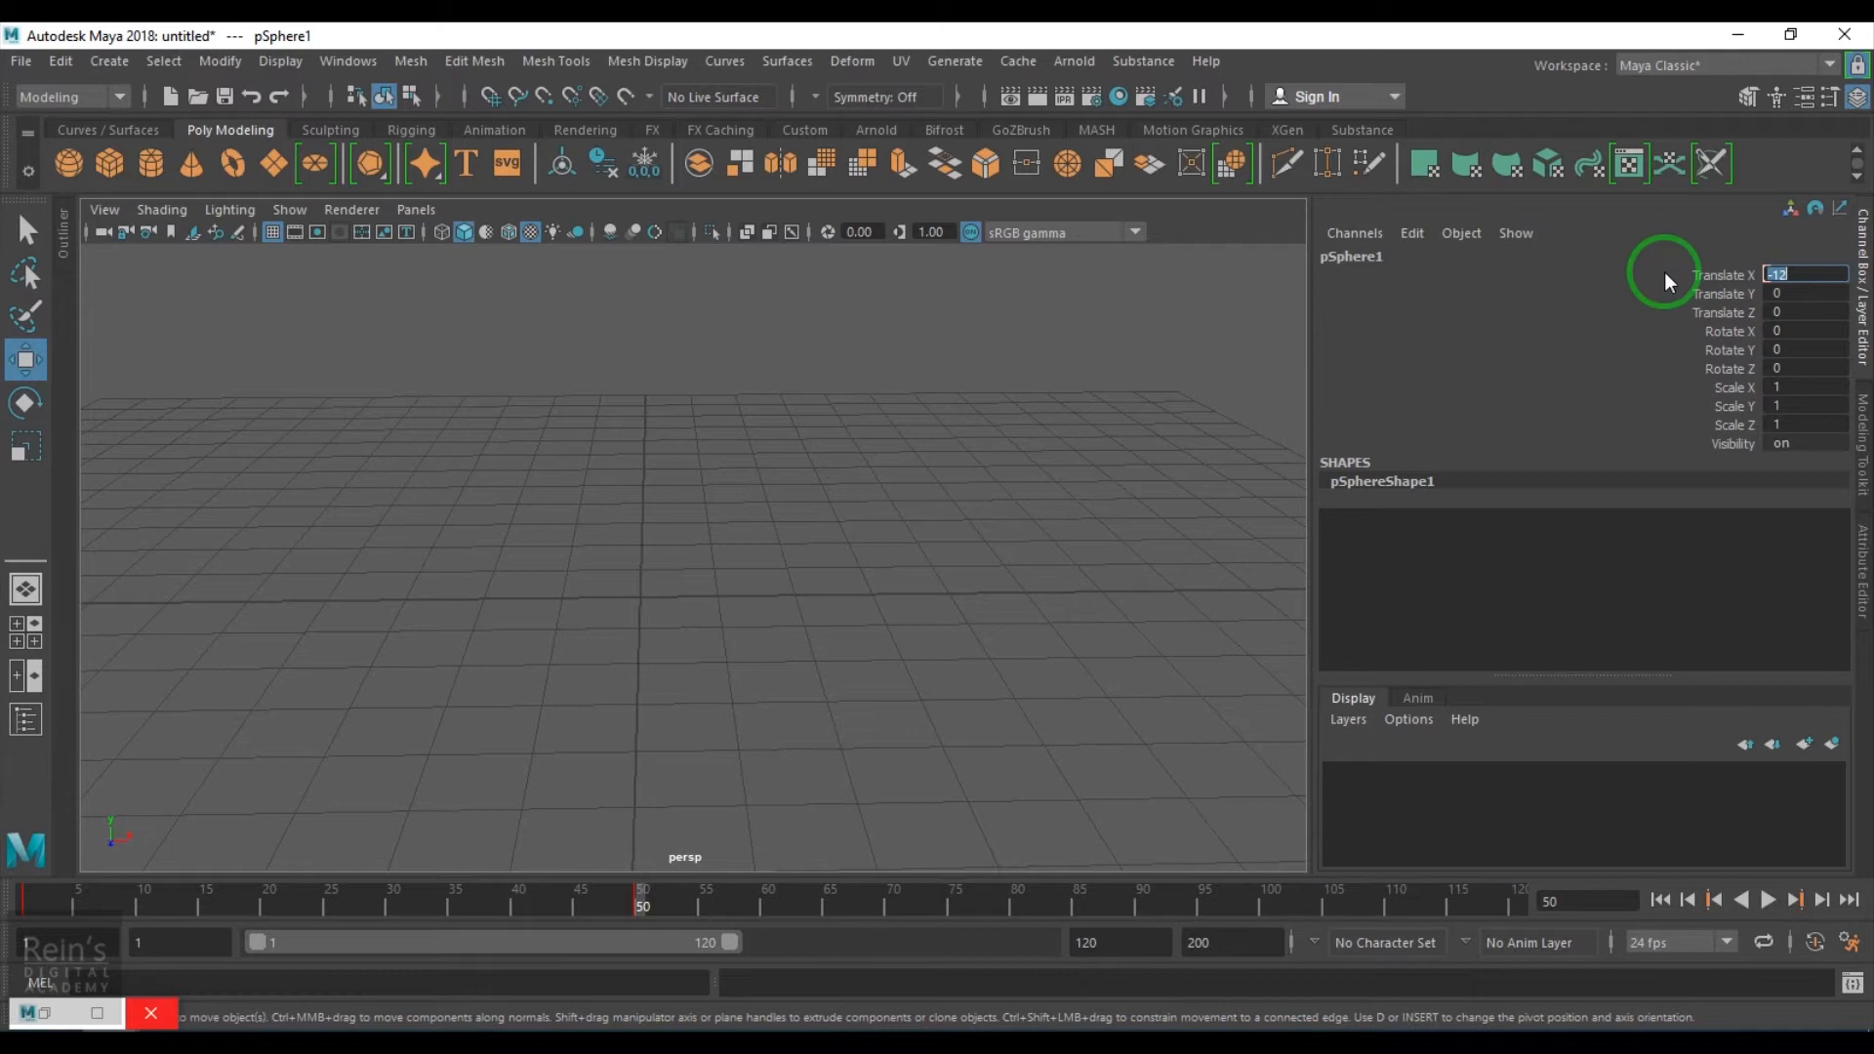
{"action": "left_click", "coordinate": [1700, 275]}
{"action": "right_click", "coordinate": [1699, 275]}
{"action": "left_click", "coordinate": [1675, 319]}
Scrub the timeline back to frame 1, examining the sphere's color along negative X
{"action": "mouse_move", "coordinate": [887, 661]}
{"action": "left_mouse_down", "text": "alt"}
{"action": "mouse_move", "coordinate": [795, 598]}
{"action": "mouse_move", "coordinate": [909, 636]}
{"action": "left_mouse_up", "text": "alt"}
{"action": "left_click", "coordinate": [682, 720]}
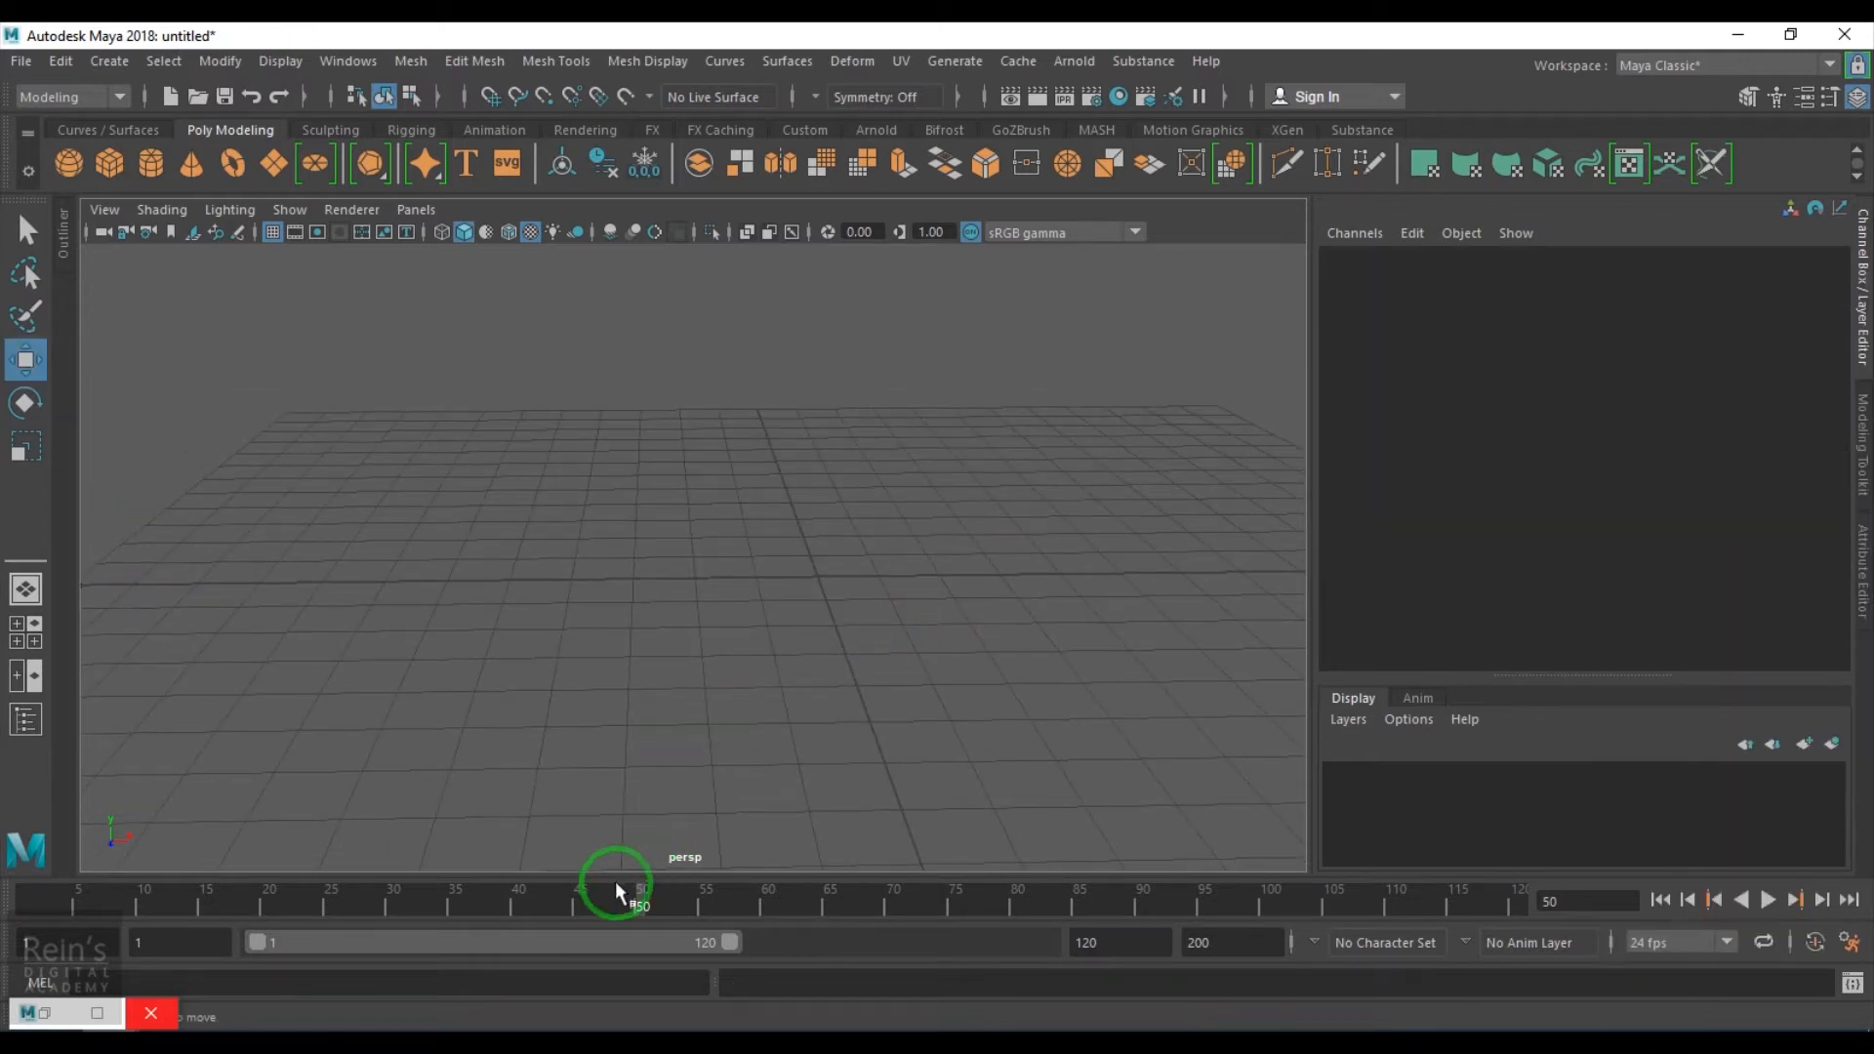
{"action": "mouse_move", "coordinate": [21, 912]}
{"action": "left_mouse_down"}
{"action": "mouse_move", "coordinate": [425, 923]}
{"action": "mouse_move", "coordinate": [207, 964]}
{"action": "mouse_move", "coordinate": [195, 912]}
{"action": "mouse_move", "coordinate": [532, 915]}
{"action": "mouse_move", "coordinate": [39, 907]}
{"action": "mouse_move", "coordinate": [619, 891]}
{"action": "mouse_move", "coordinate": [5, 888]}
{"action": "left_mouse_up"}
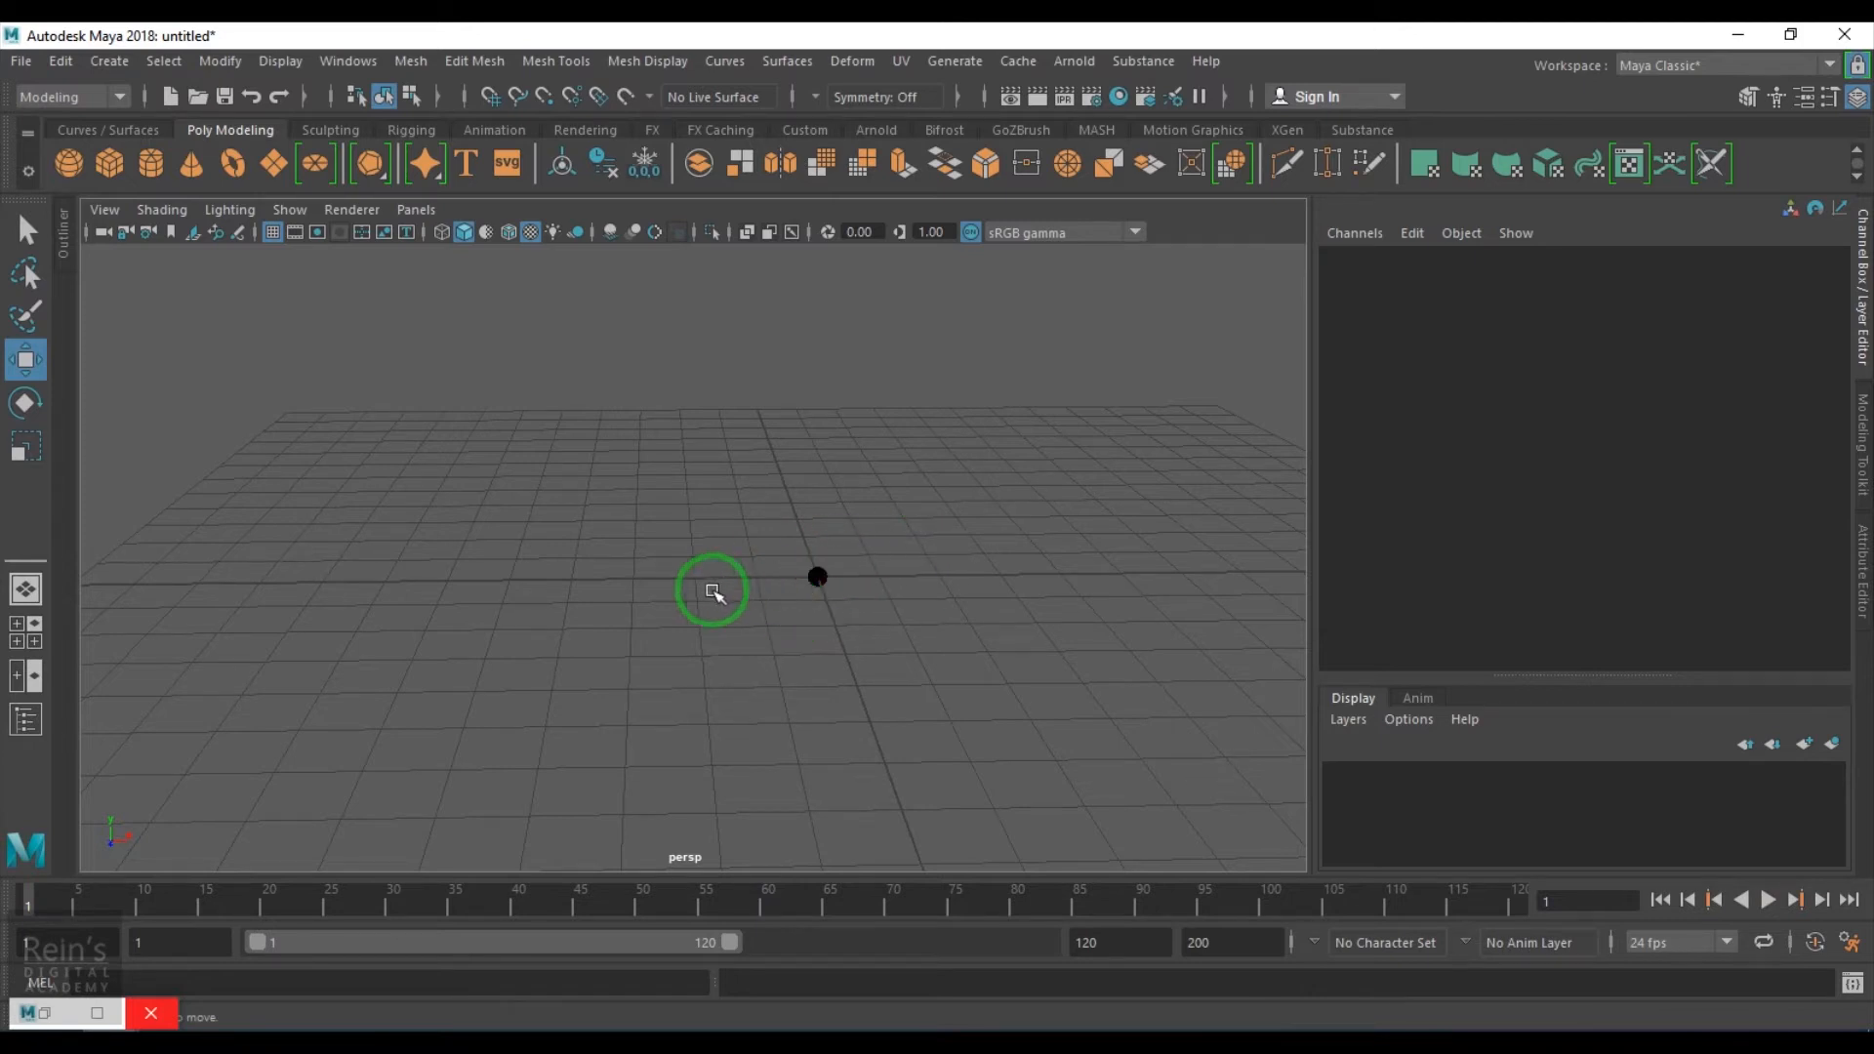
Select the setRange node in the Hypershade and set its X component's Old Min to -12 and Old Max to 0
{"action": "left_click", "coordinate": [44, 1012]}
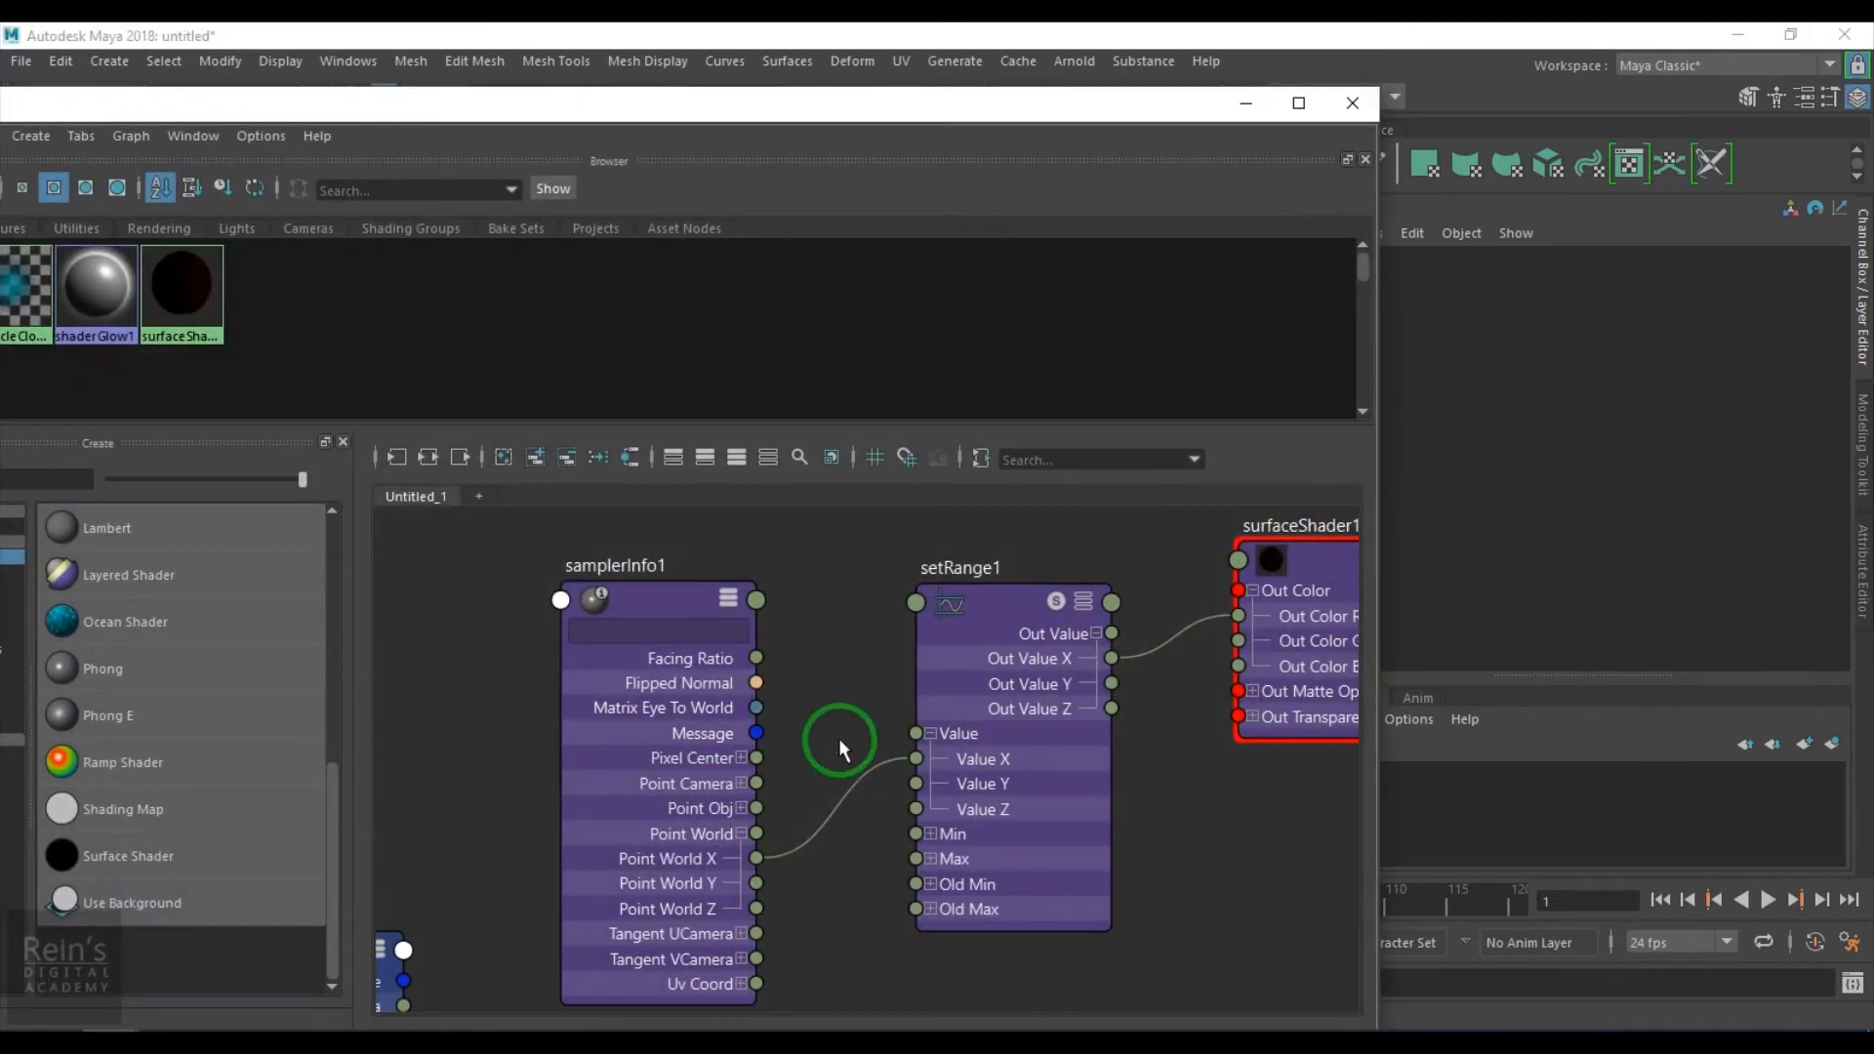
{"action": "left_click", "coordinate": [963, 624]}
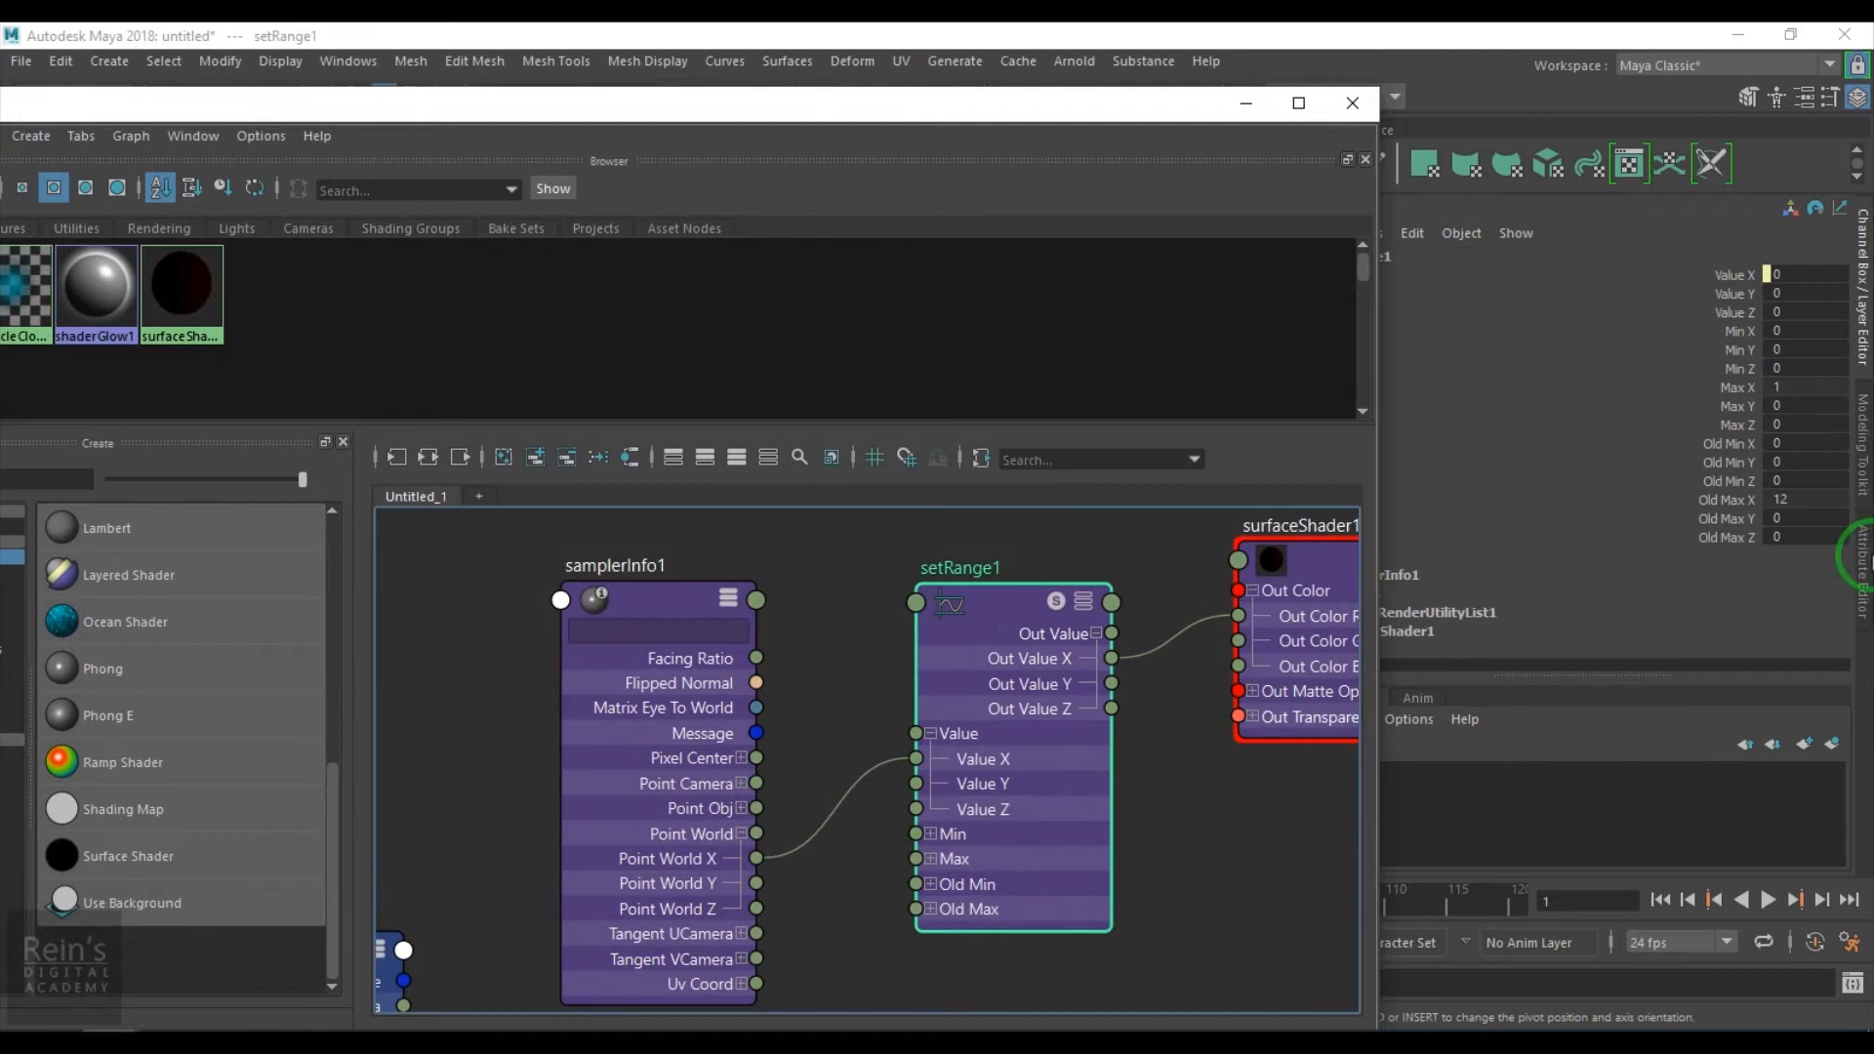
{"action": "left_click", "coordinate": [1860, 566]}
{"action": "left_click_drag", "start_coordinate": [1015, 117], "coordinate": [746, 795]}
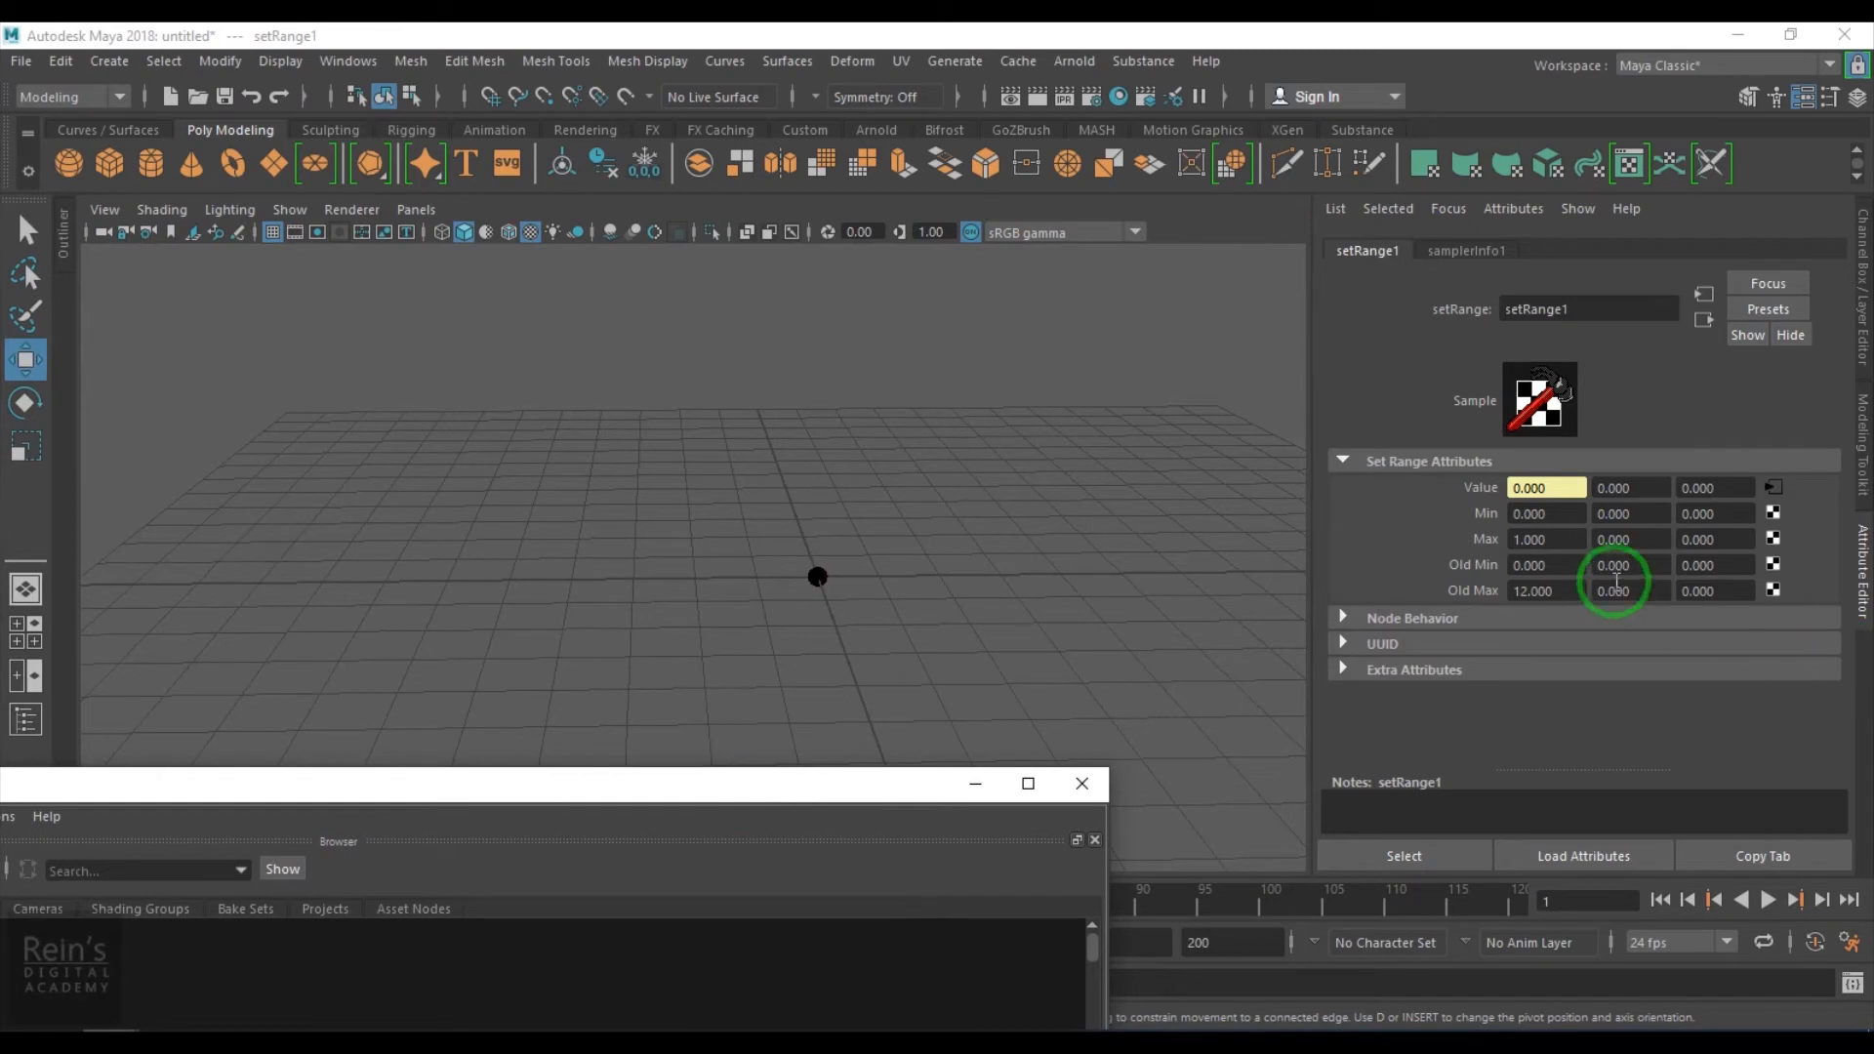
{"action": "left_click", "coordinate": [1547, 565]}
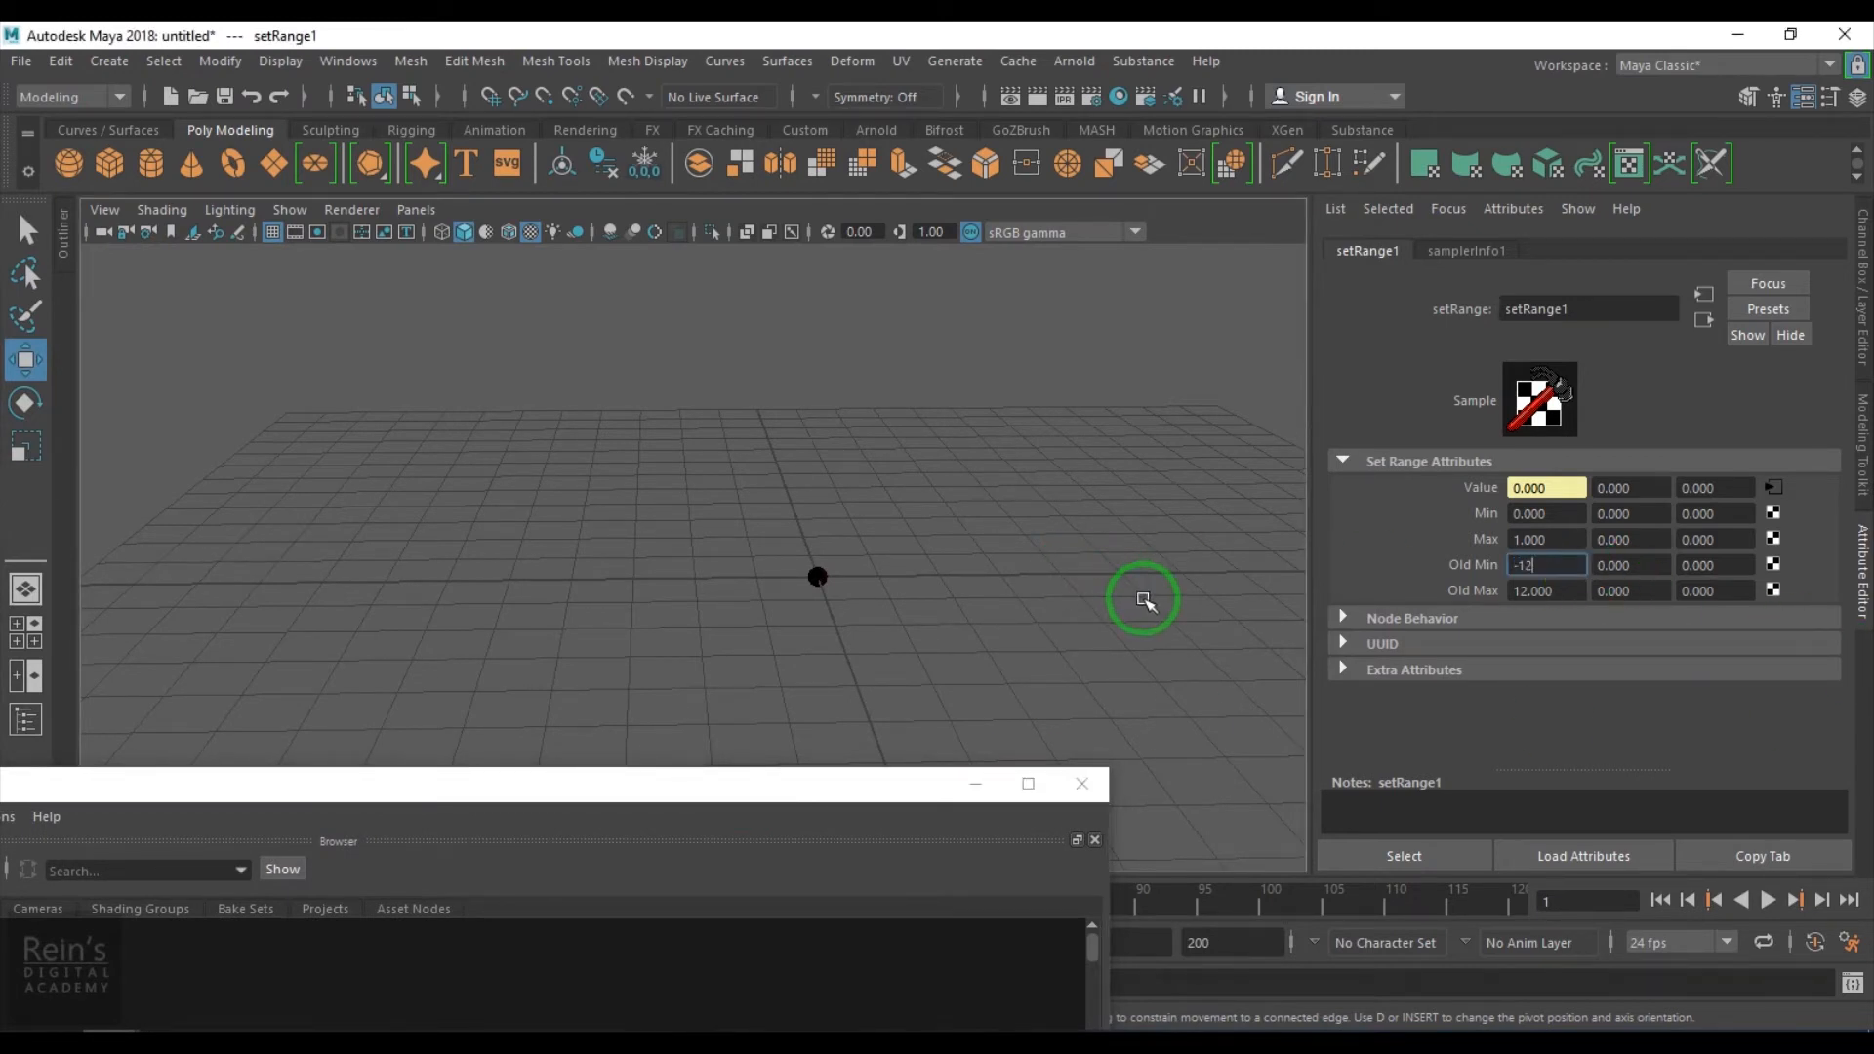
{"action": "left_click", "coordinate": [1552, 588]}
{"action": "type", "text": "0"}
{"action": "key", "text": "Return"}
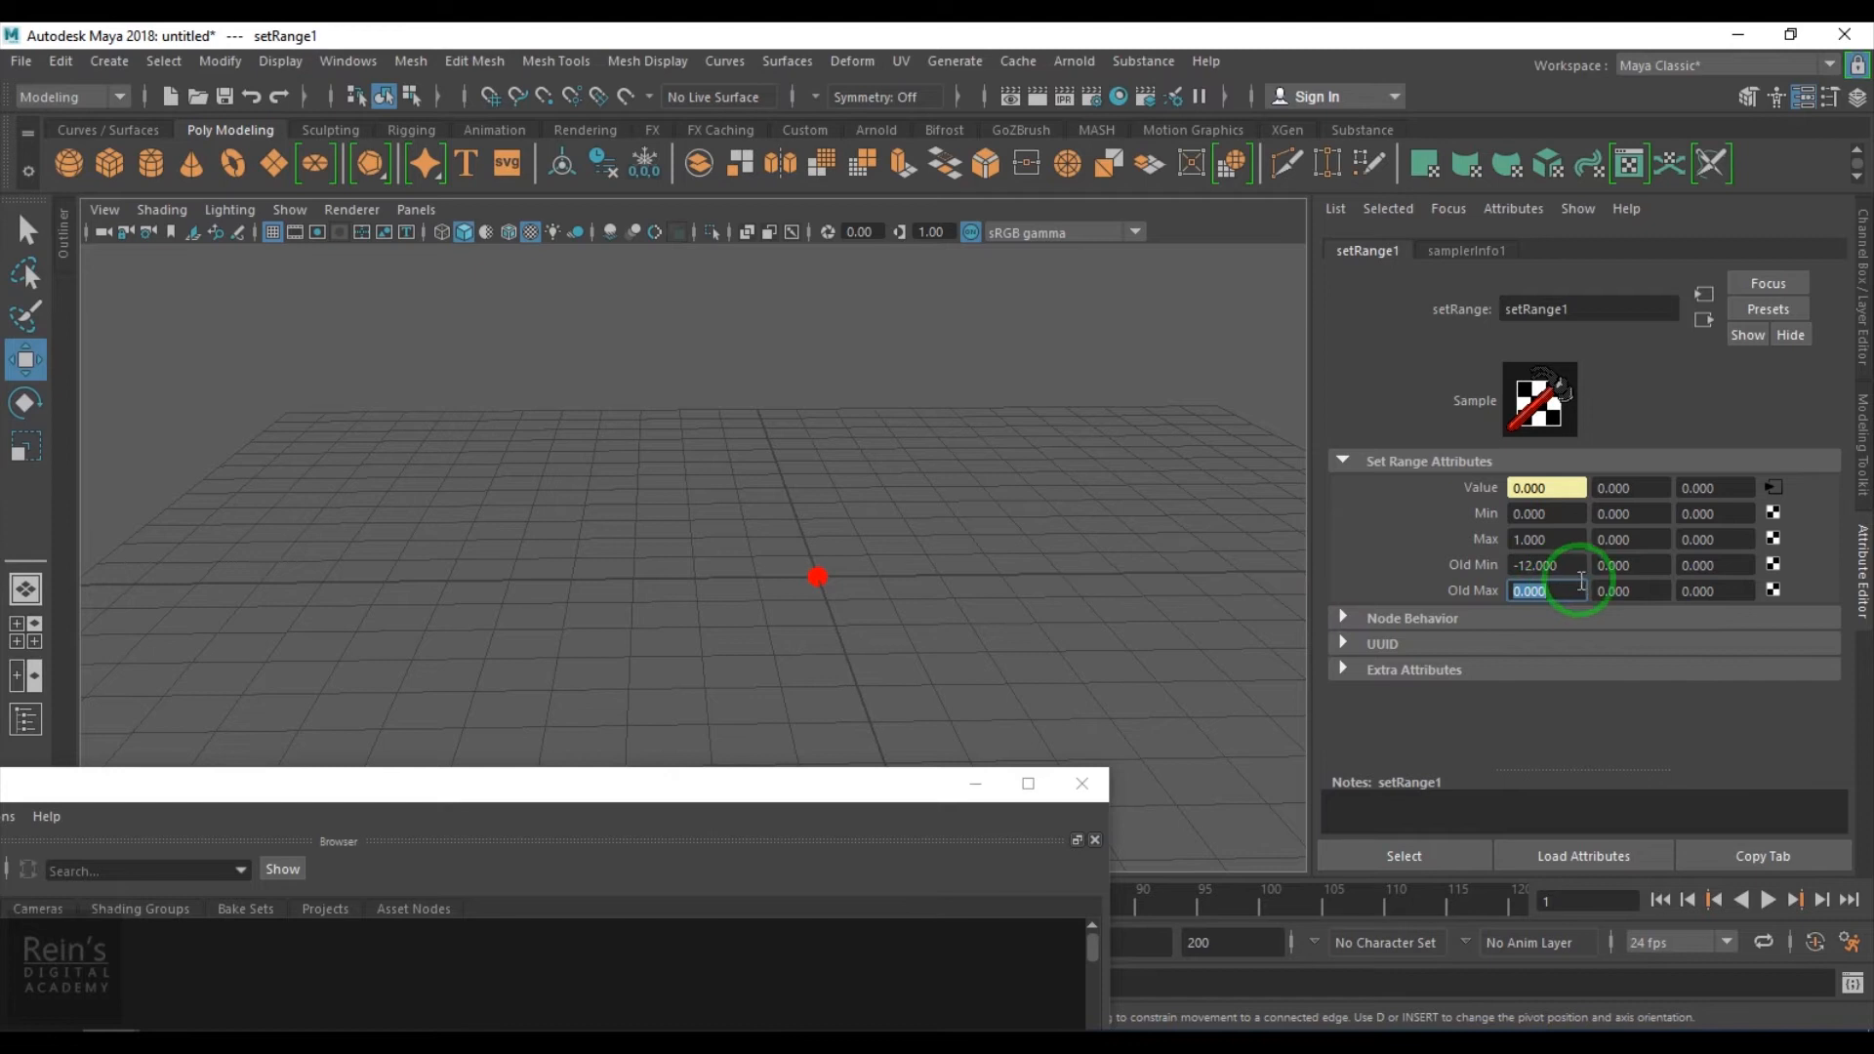
Swap the output range of setRange's X component, setting Min to 1 and Max to 0
{"action": "left_click_drag", "start_coordinate": [1579, 517], "coordinate": [1473, 564]}
{"action": "type", "text": "1.0"}
{"action": "key", "text": "Return"}
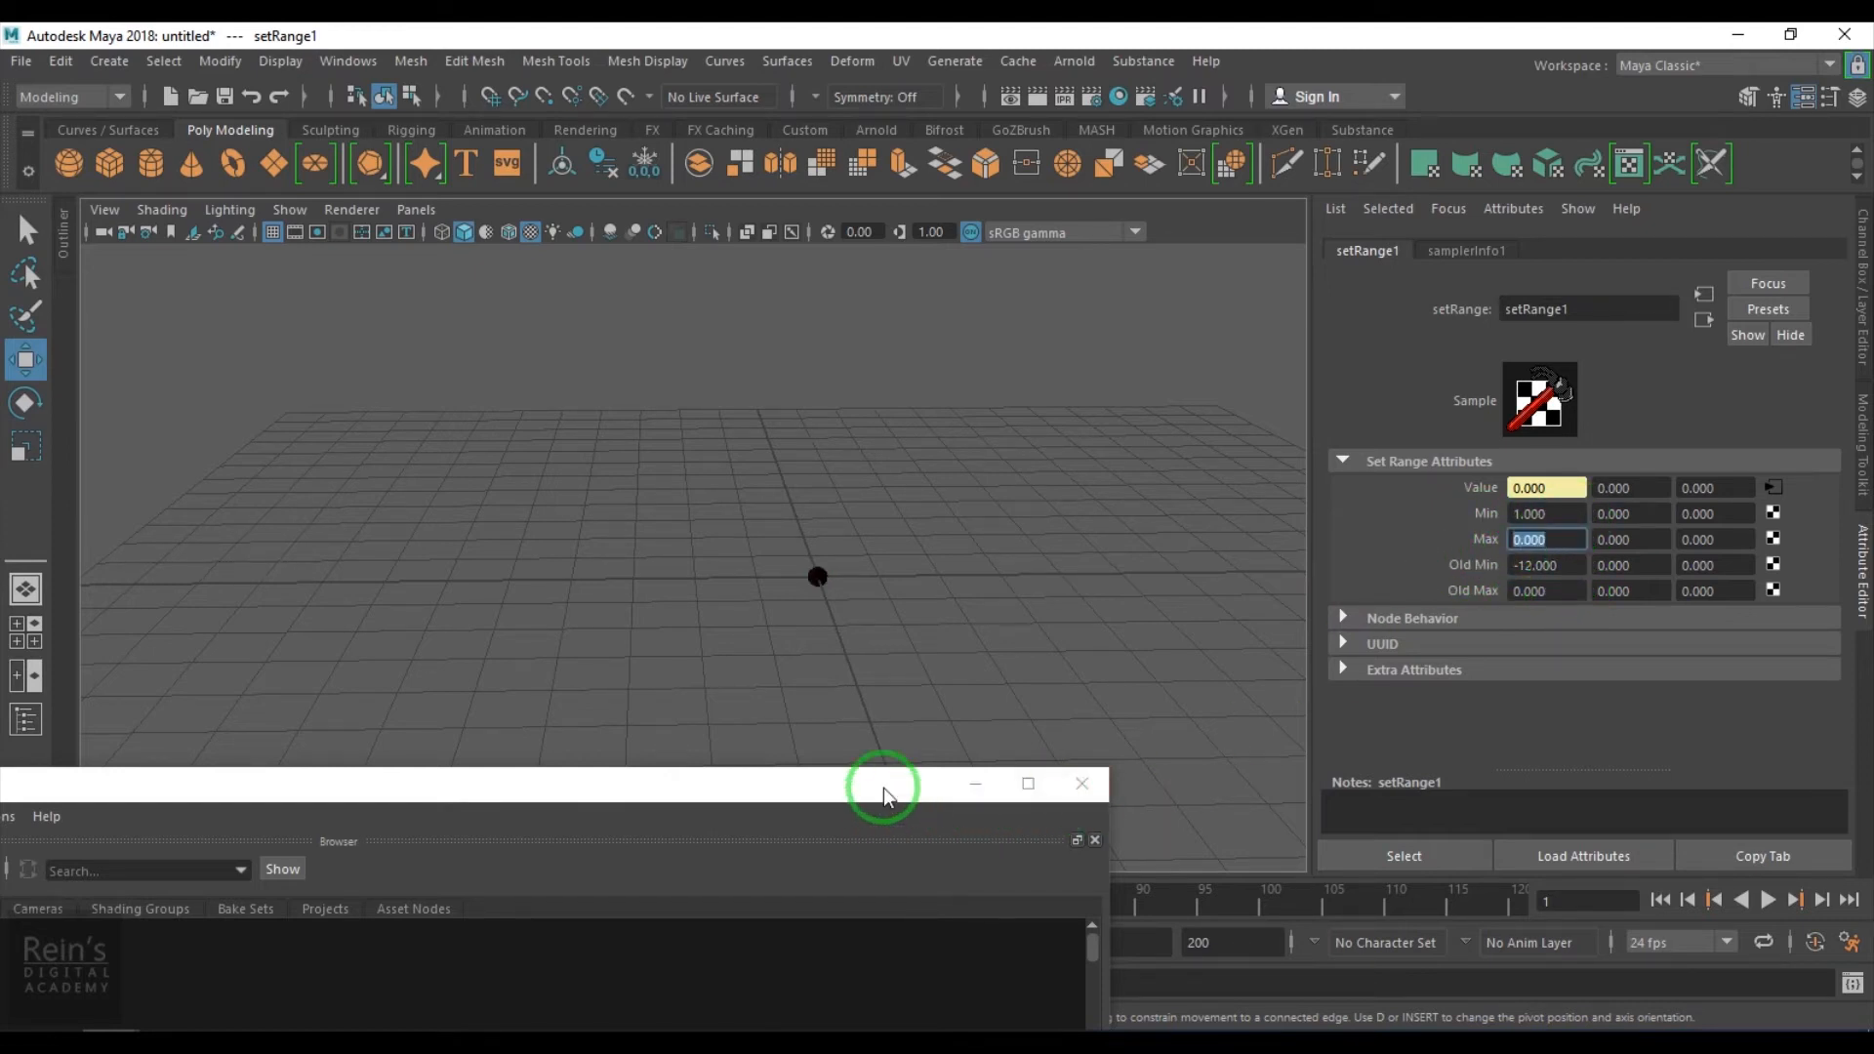
Minimize the Hypershade and scrub the animation, examining the sphere's red along negative X against the setRange Min and Max values
{"action": "left_click_drag", "start_coordinate": [893, 786], "coordinate": [1012, 803]}
{"action": "left_click", "coordinate": [1088, 803]}
{"action": "left_click", "coordinate": [61, 907]}
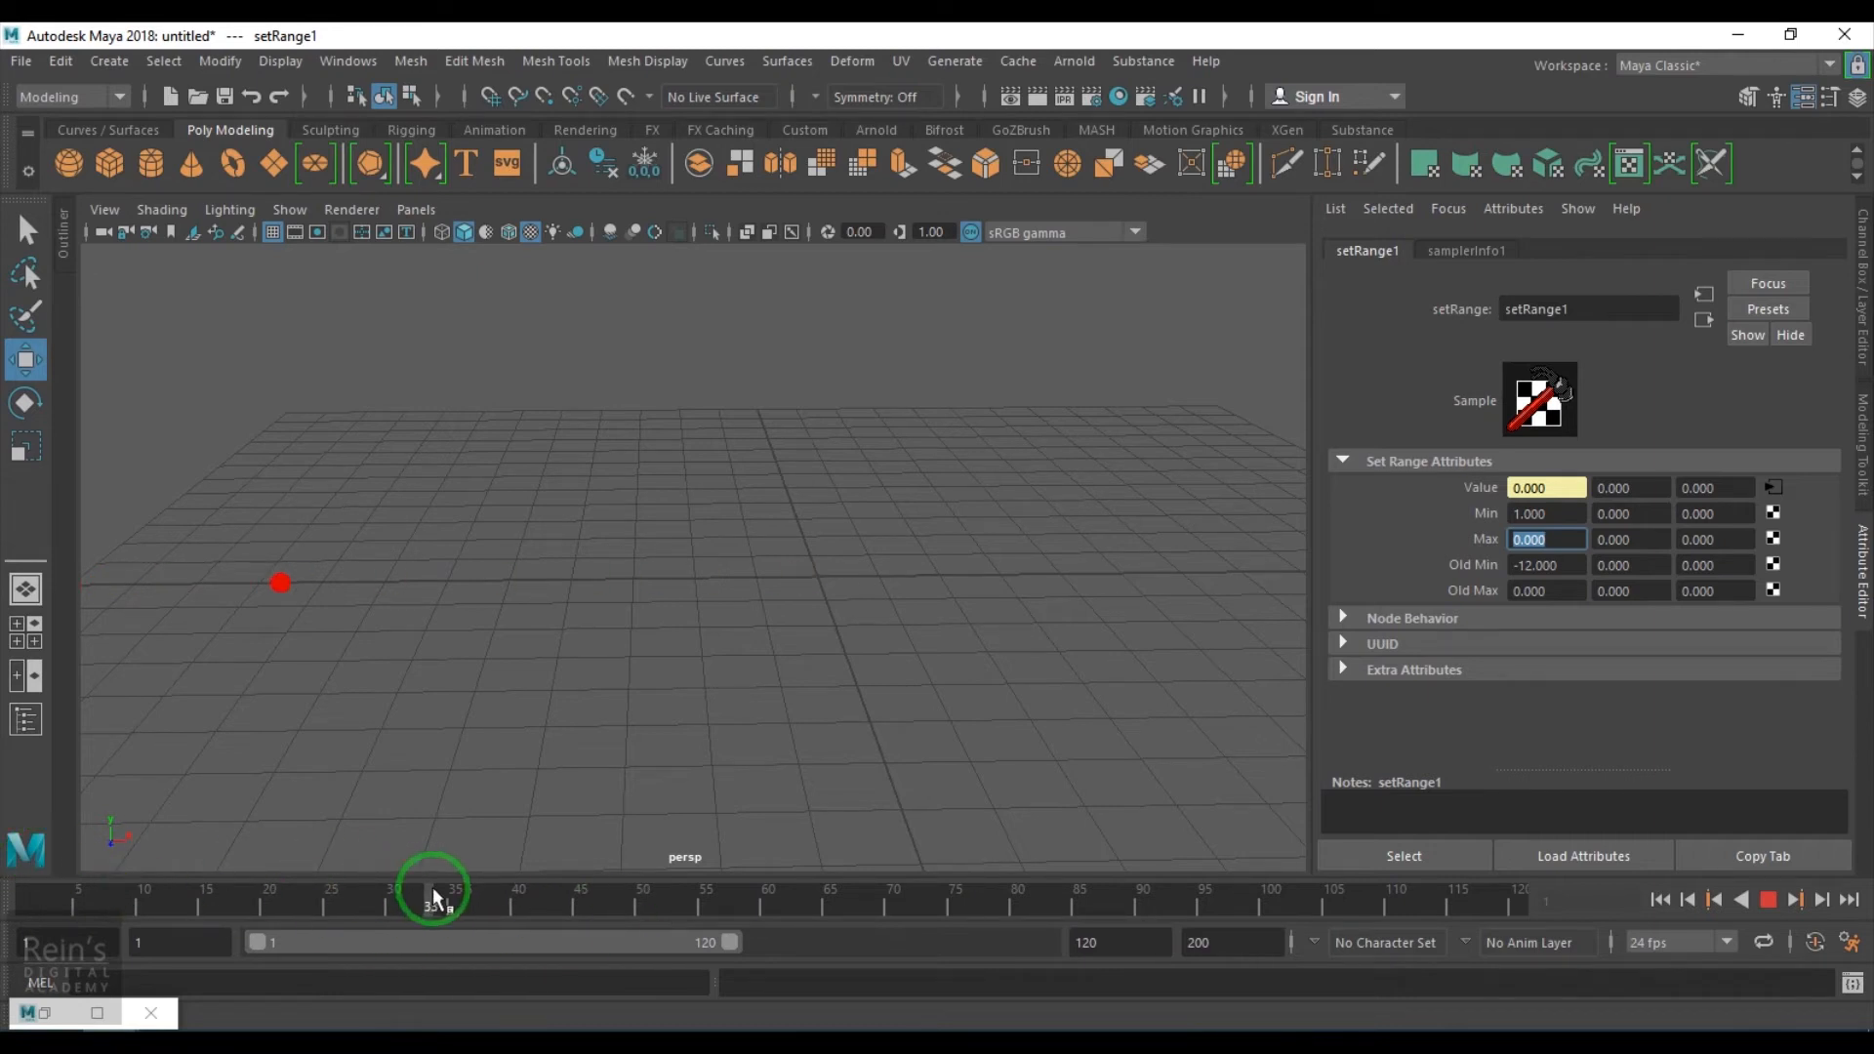
{"action": "middle_click_drag", "start_coordinate": [817, 692], "coordinate": [1071, 711], "text": "alt"}
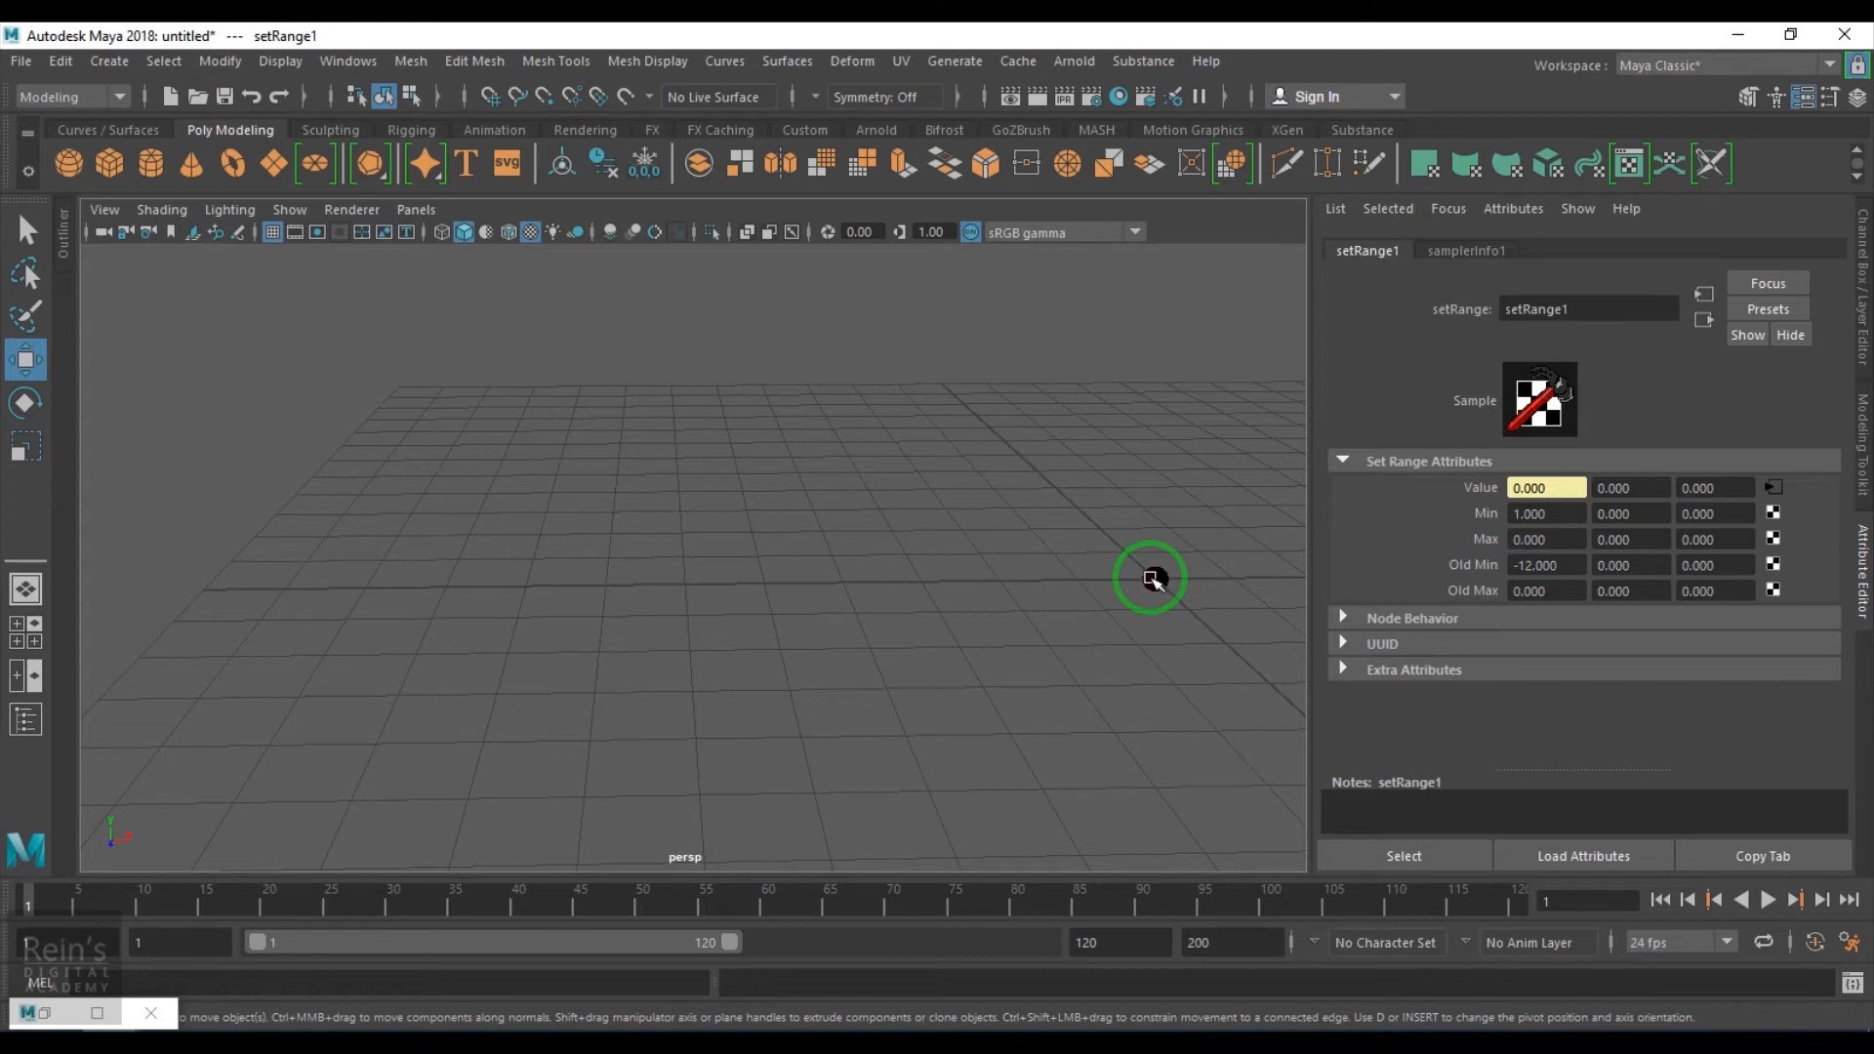
{"action": "double_click", "coordinate": [1539, 540]}
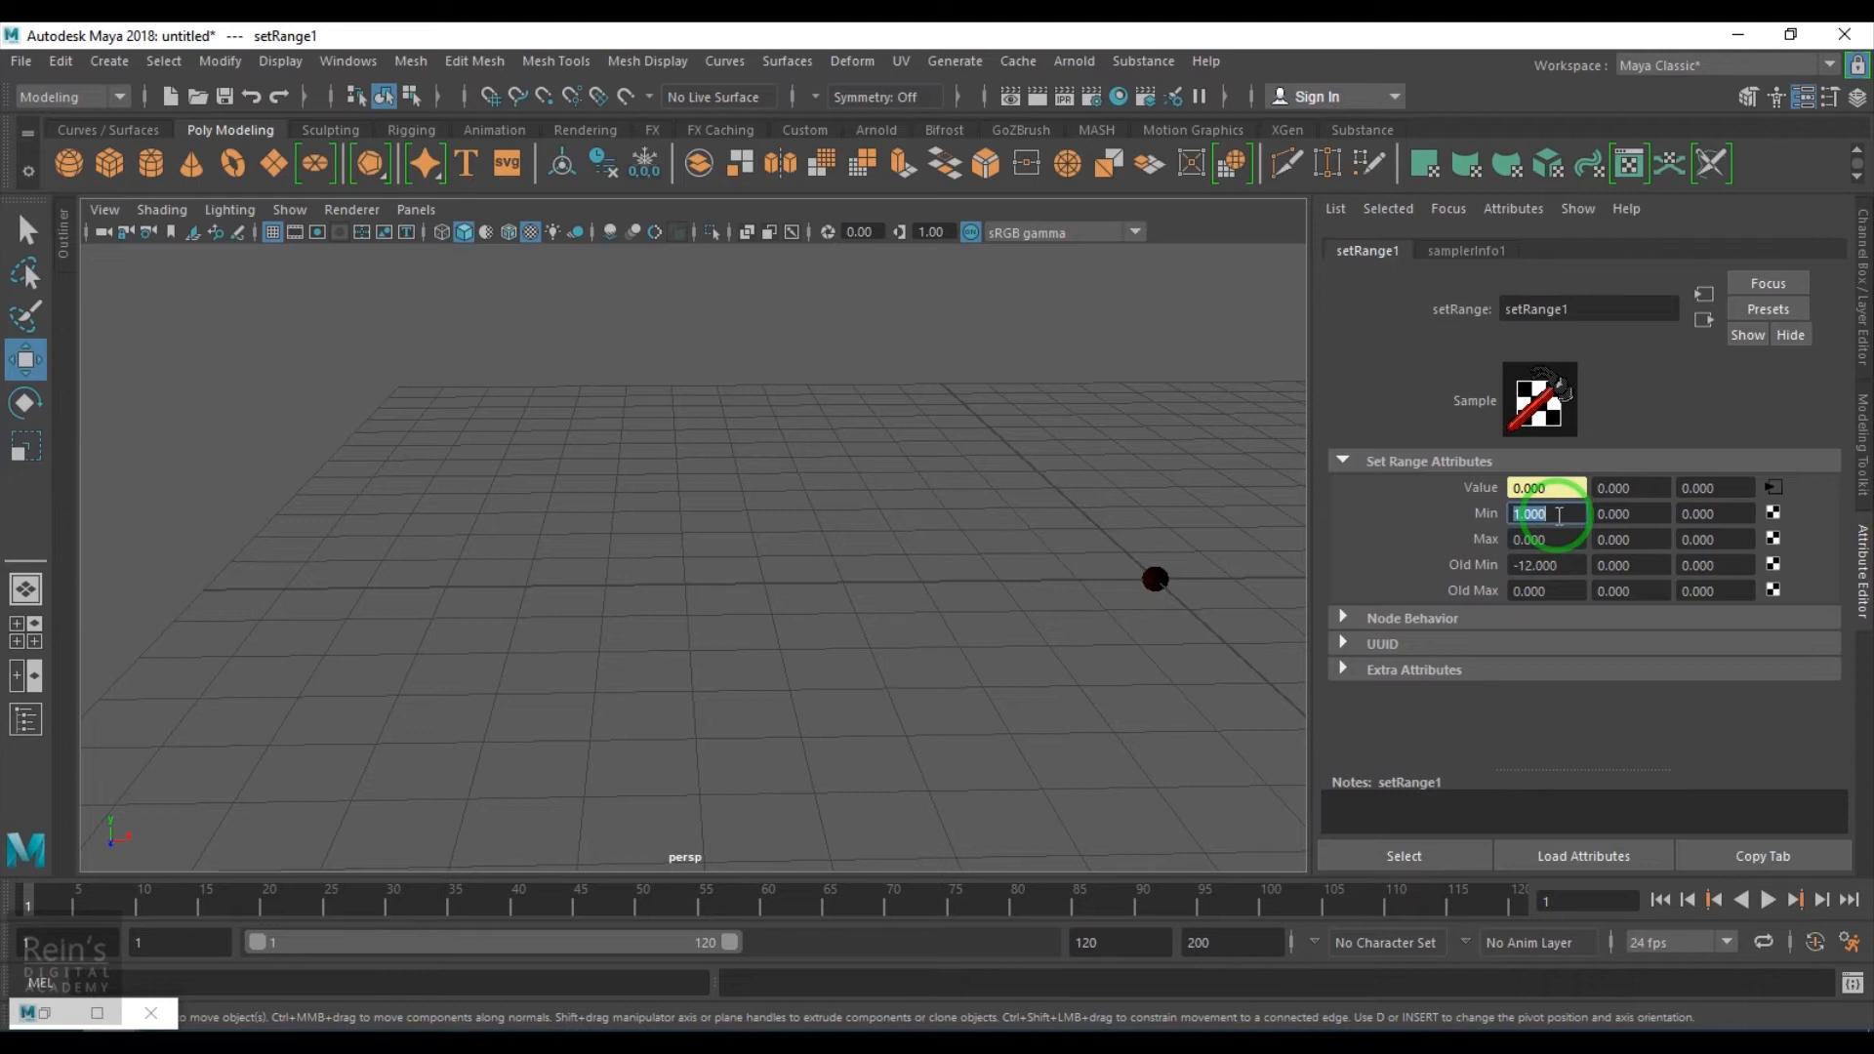
{"action": "left_click_drag", "start_coordinate": [29, 909], "coordinate": [185, 910]}
{"action": "left_click_drag", "start_coordinate": [390, 928], "coordinate": [68, 907]}
In the Hypershade, replace the X connections with Point World Y into setRange's Value Y and Out Value Y into the surface shader's Out Color G
{"action": "left_click", "coordinate": [44, 1010]}
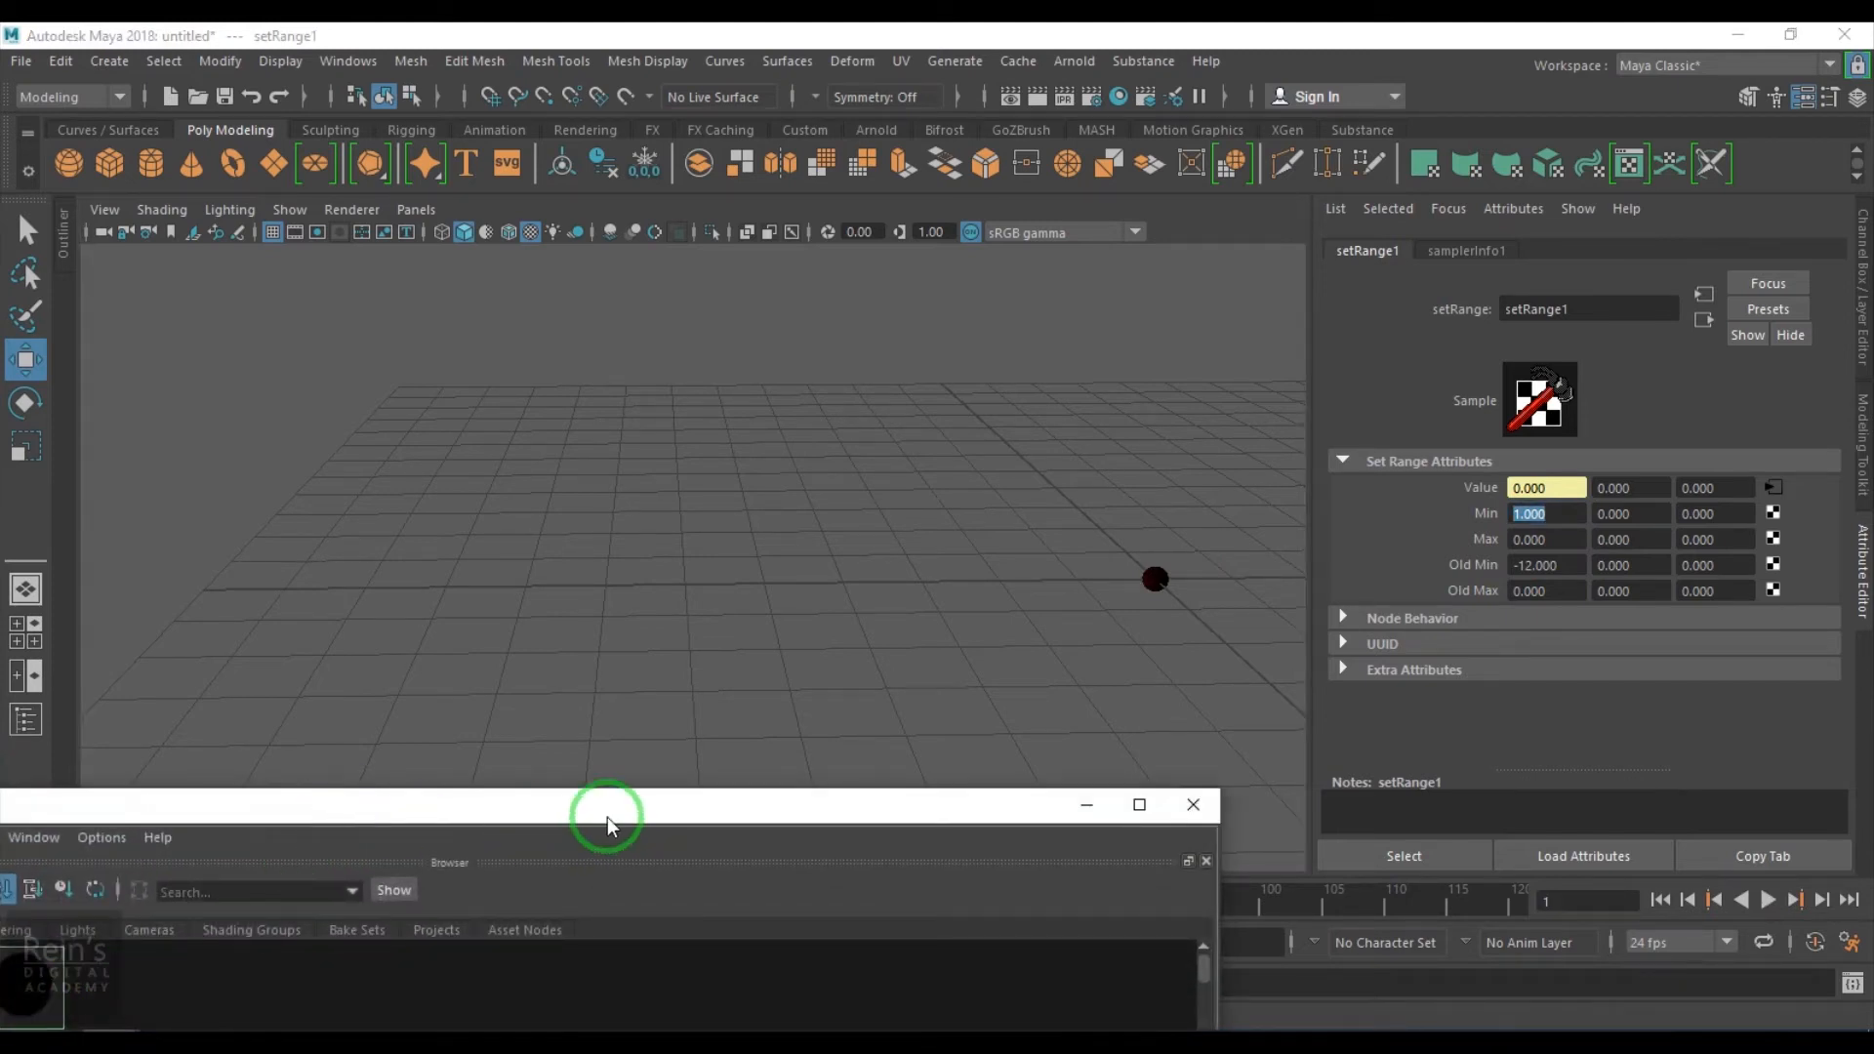
{"action": "left_click_drag", "start_coordinate": [607, 817], "coordinate": [788, 174]}
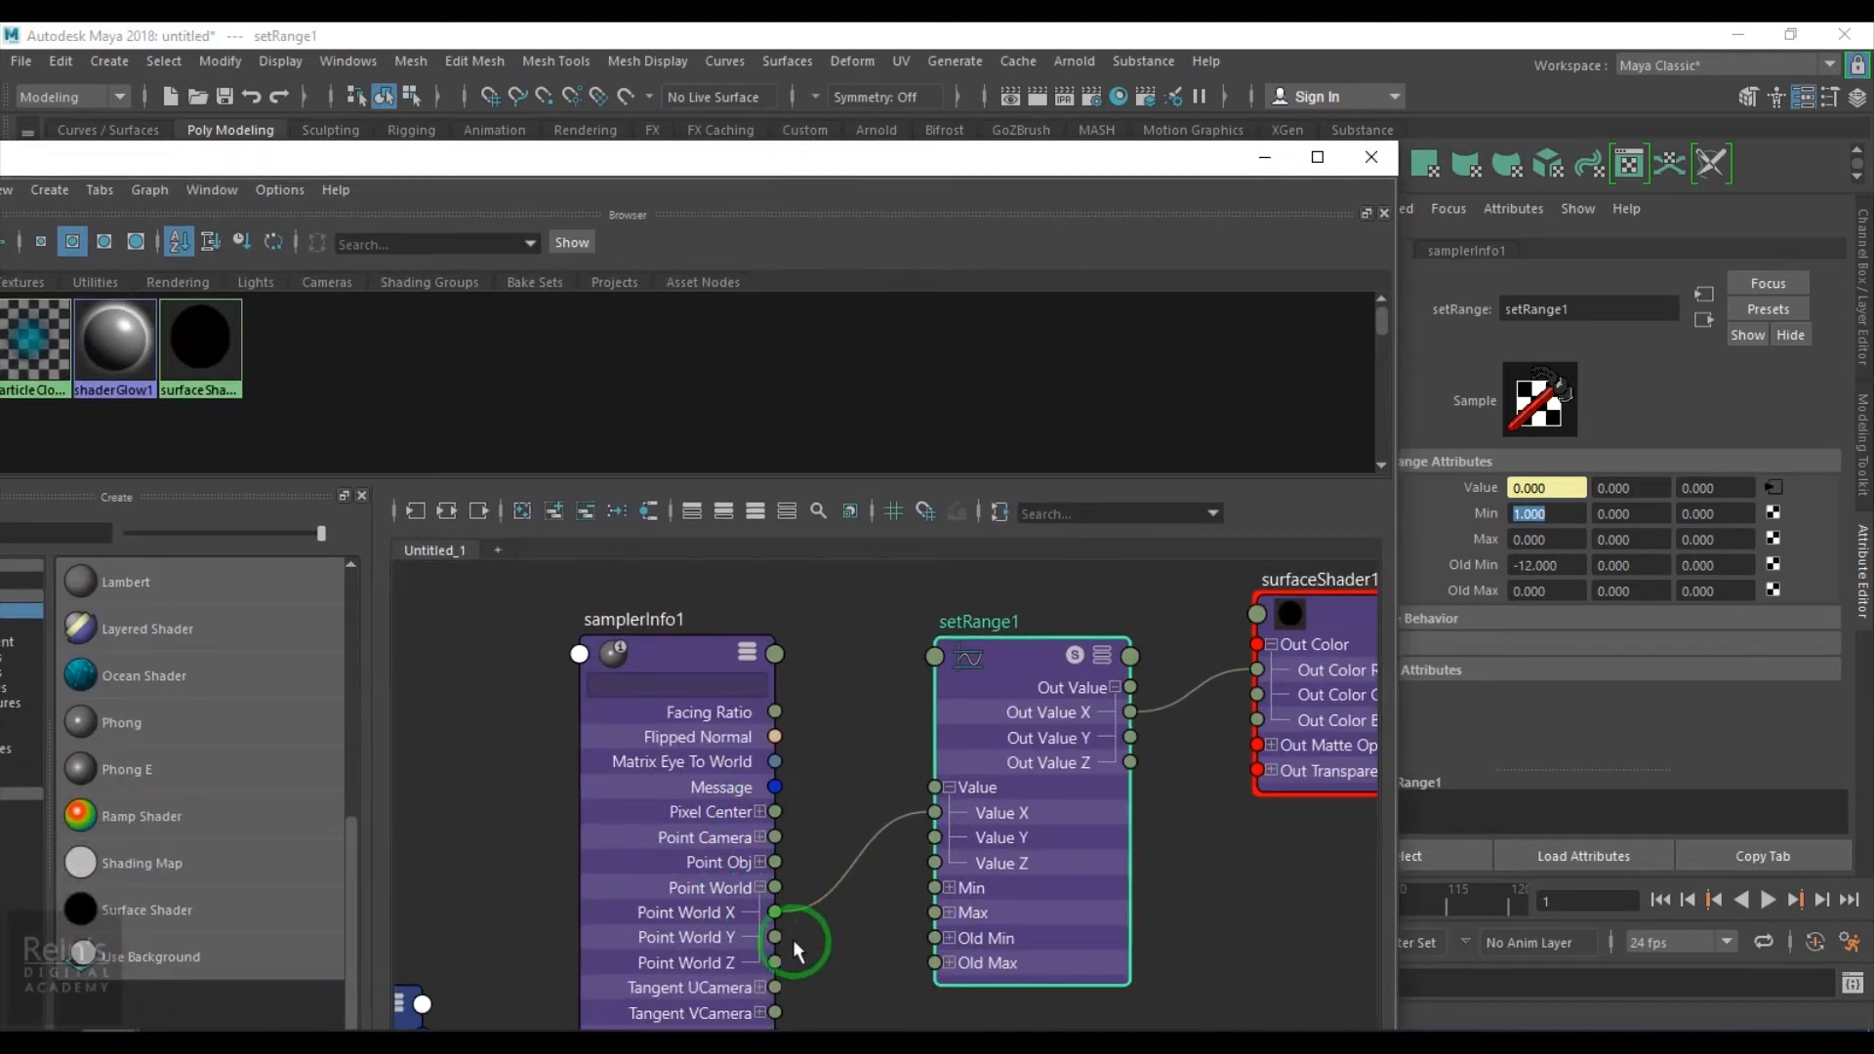
{"action": "left_click_drag", "start_coordinate": [831, 827], "coordinate": [859, 941]}
{"action": "key", "text": "Delete"}
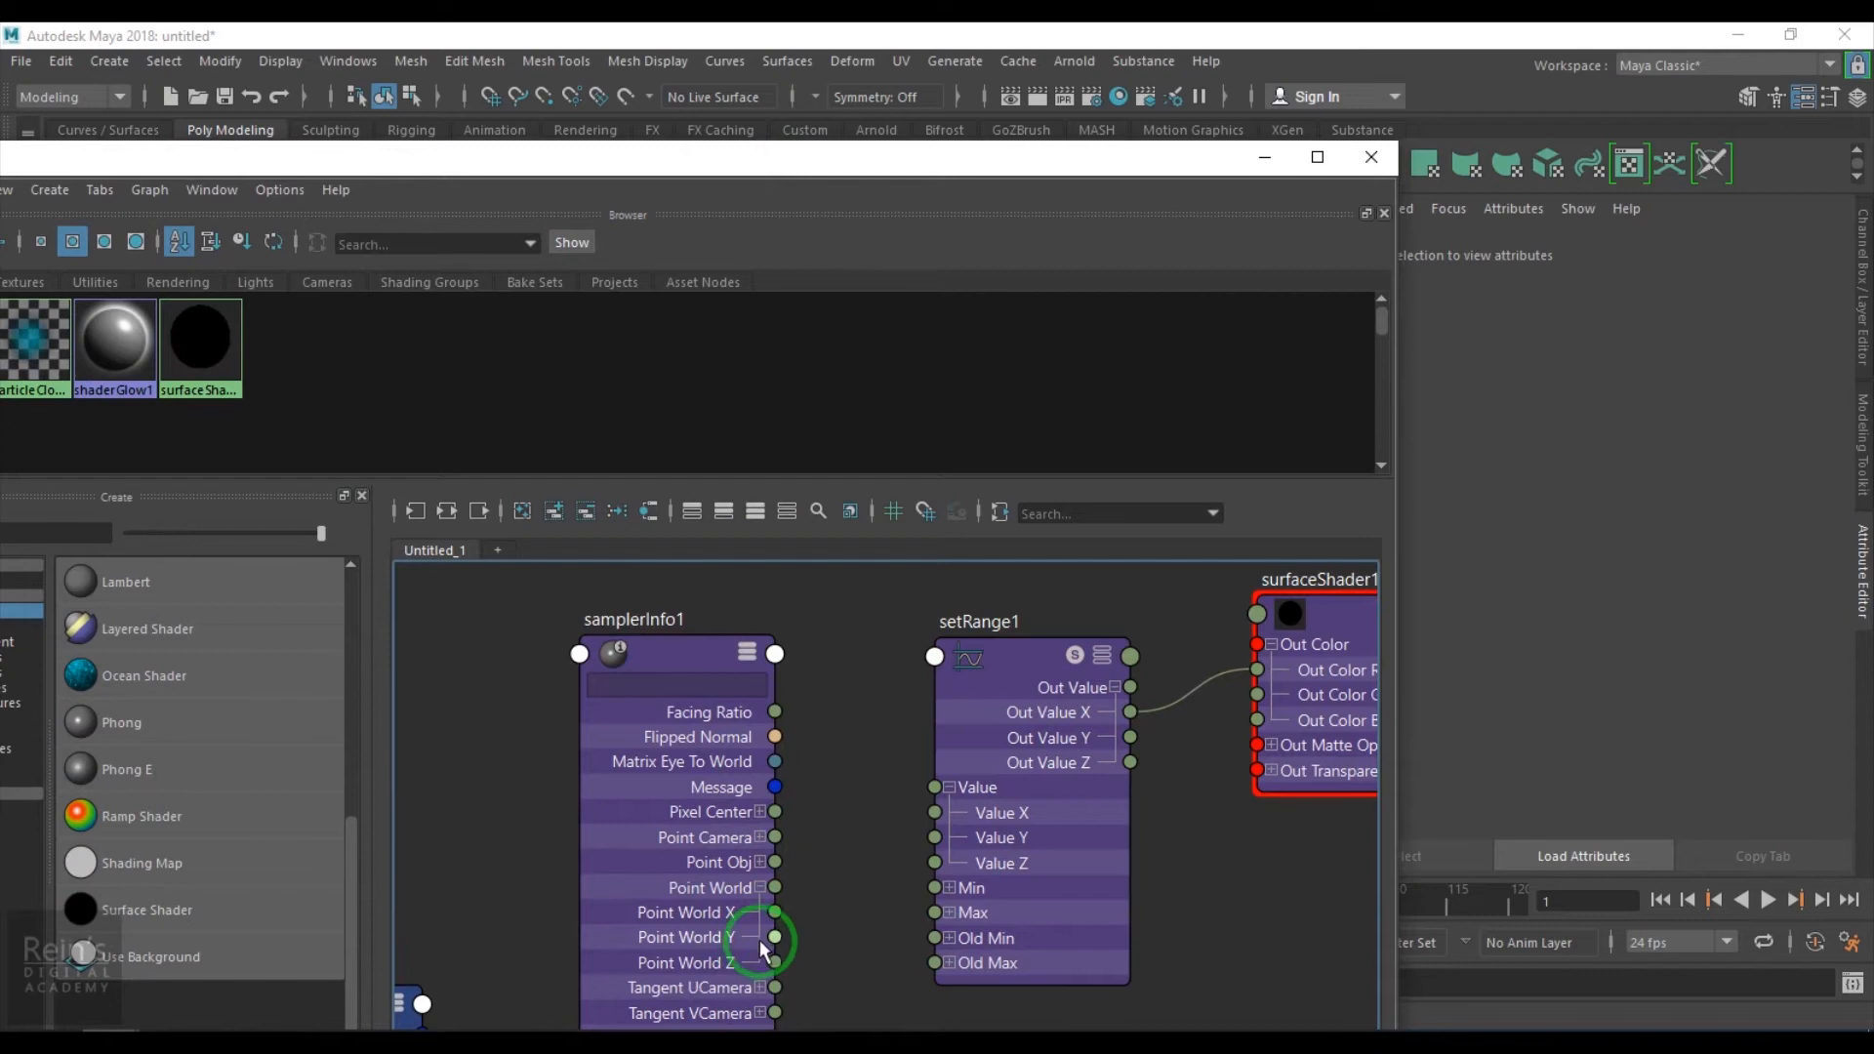
{"action": "left_click_drag", "start_coordinate": [921, 841], "coordinate": [935, 838]}
{"action": "left_click_drag", "start_coordinate": [1130, 737], "coordinate": [1255, 695]}
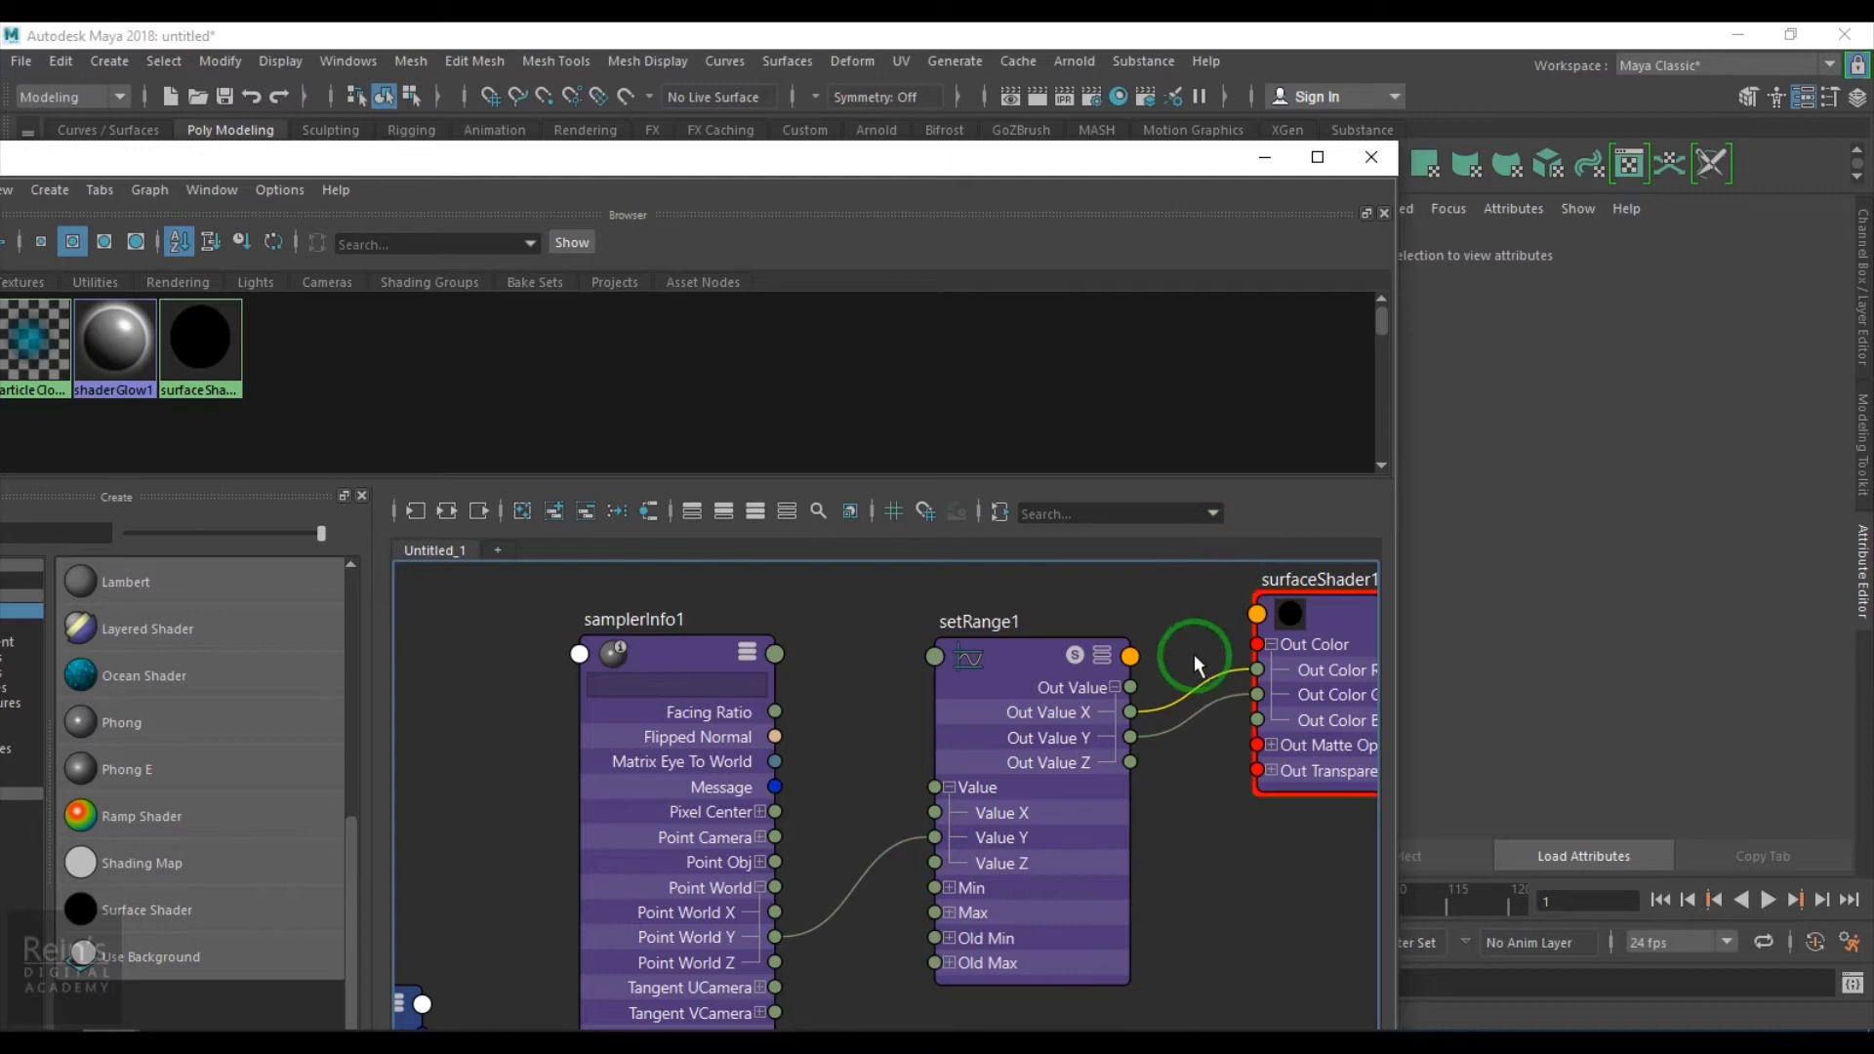
{"action": "key", "text": "Delete"}
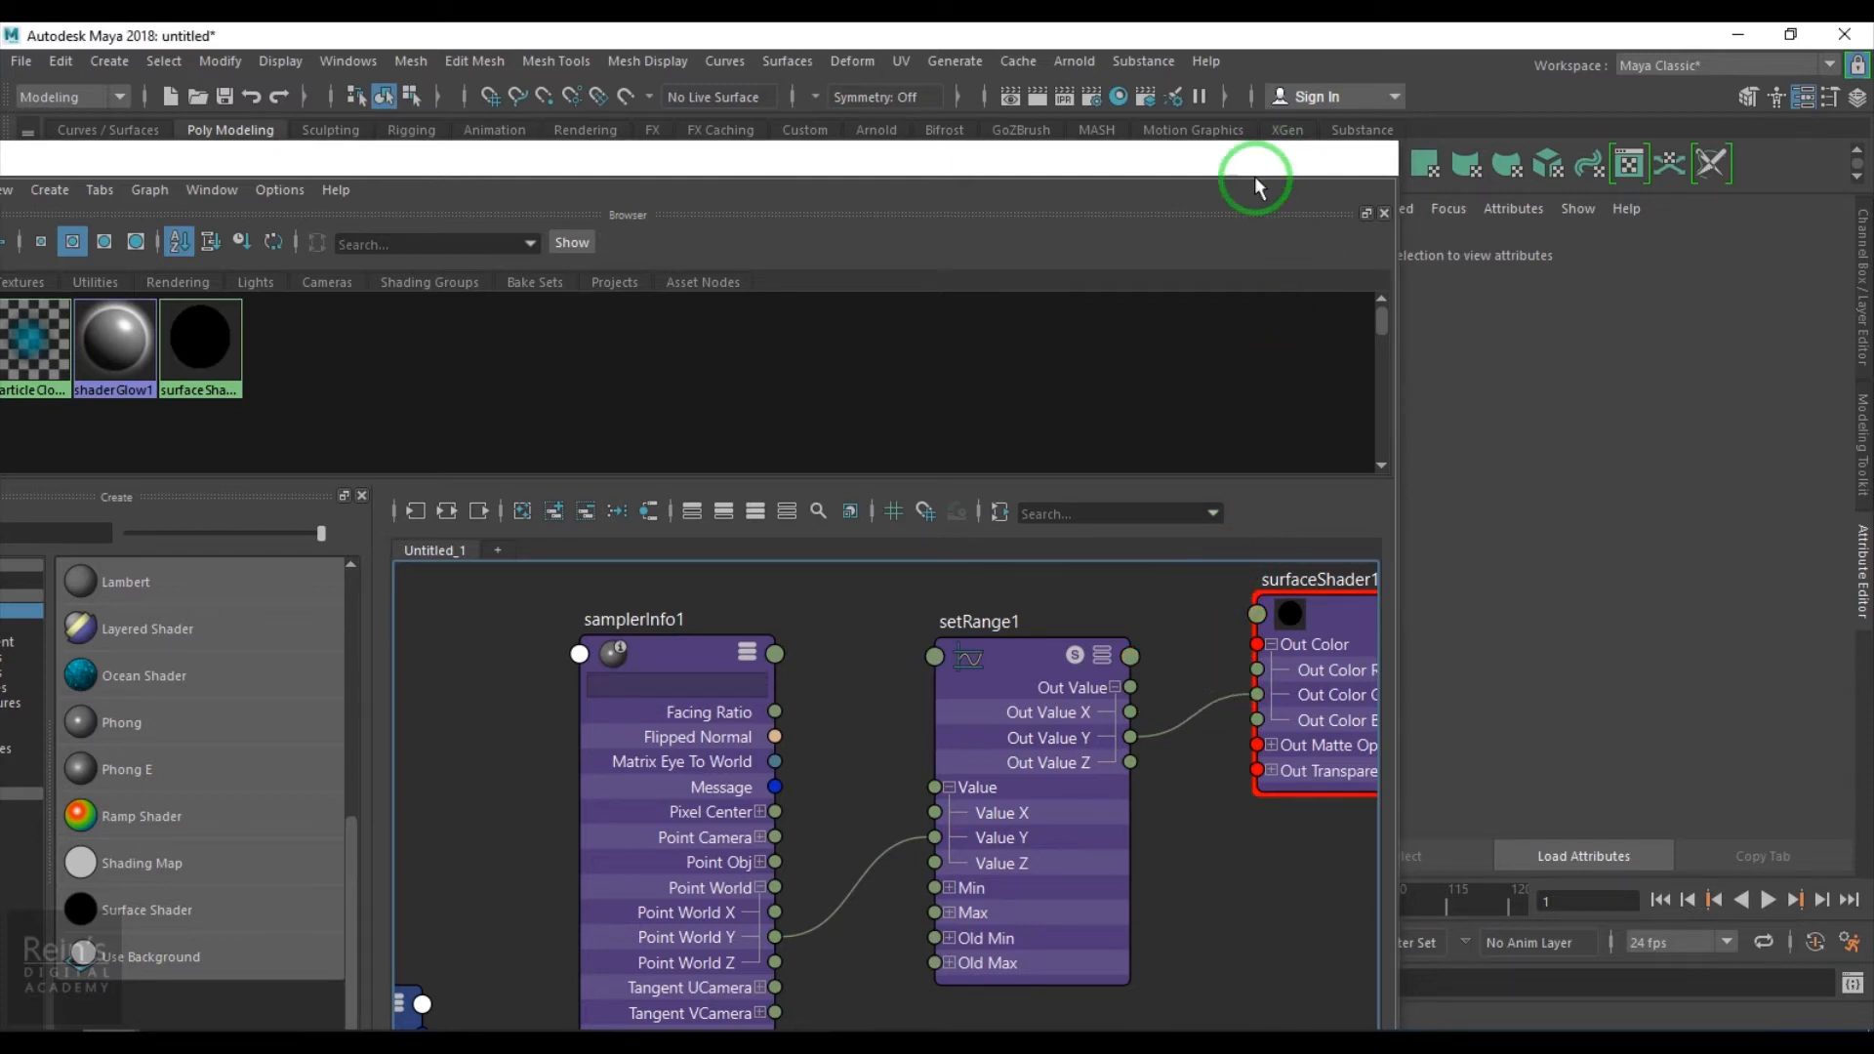
{"action": "left_click", "coordinate": [1265, 157]}
Select the sphere and remove the animation from its Translate X channel
{"action": "left_click", "coordinate": [1156, 580]}
{"action": "left_click", "coordinate": [1862, 327]}
{"action": "left_click", "coordinate": [1747, 279]}
{"action": "right_click", "coordinate": [1746, 278]}
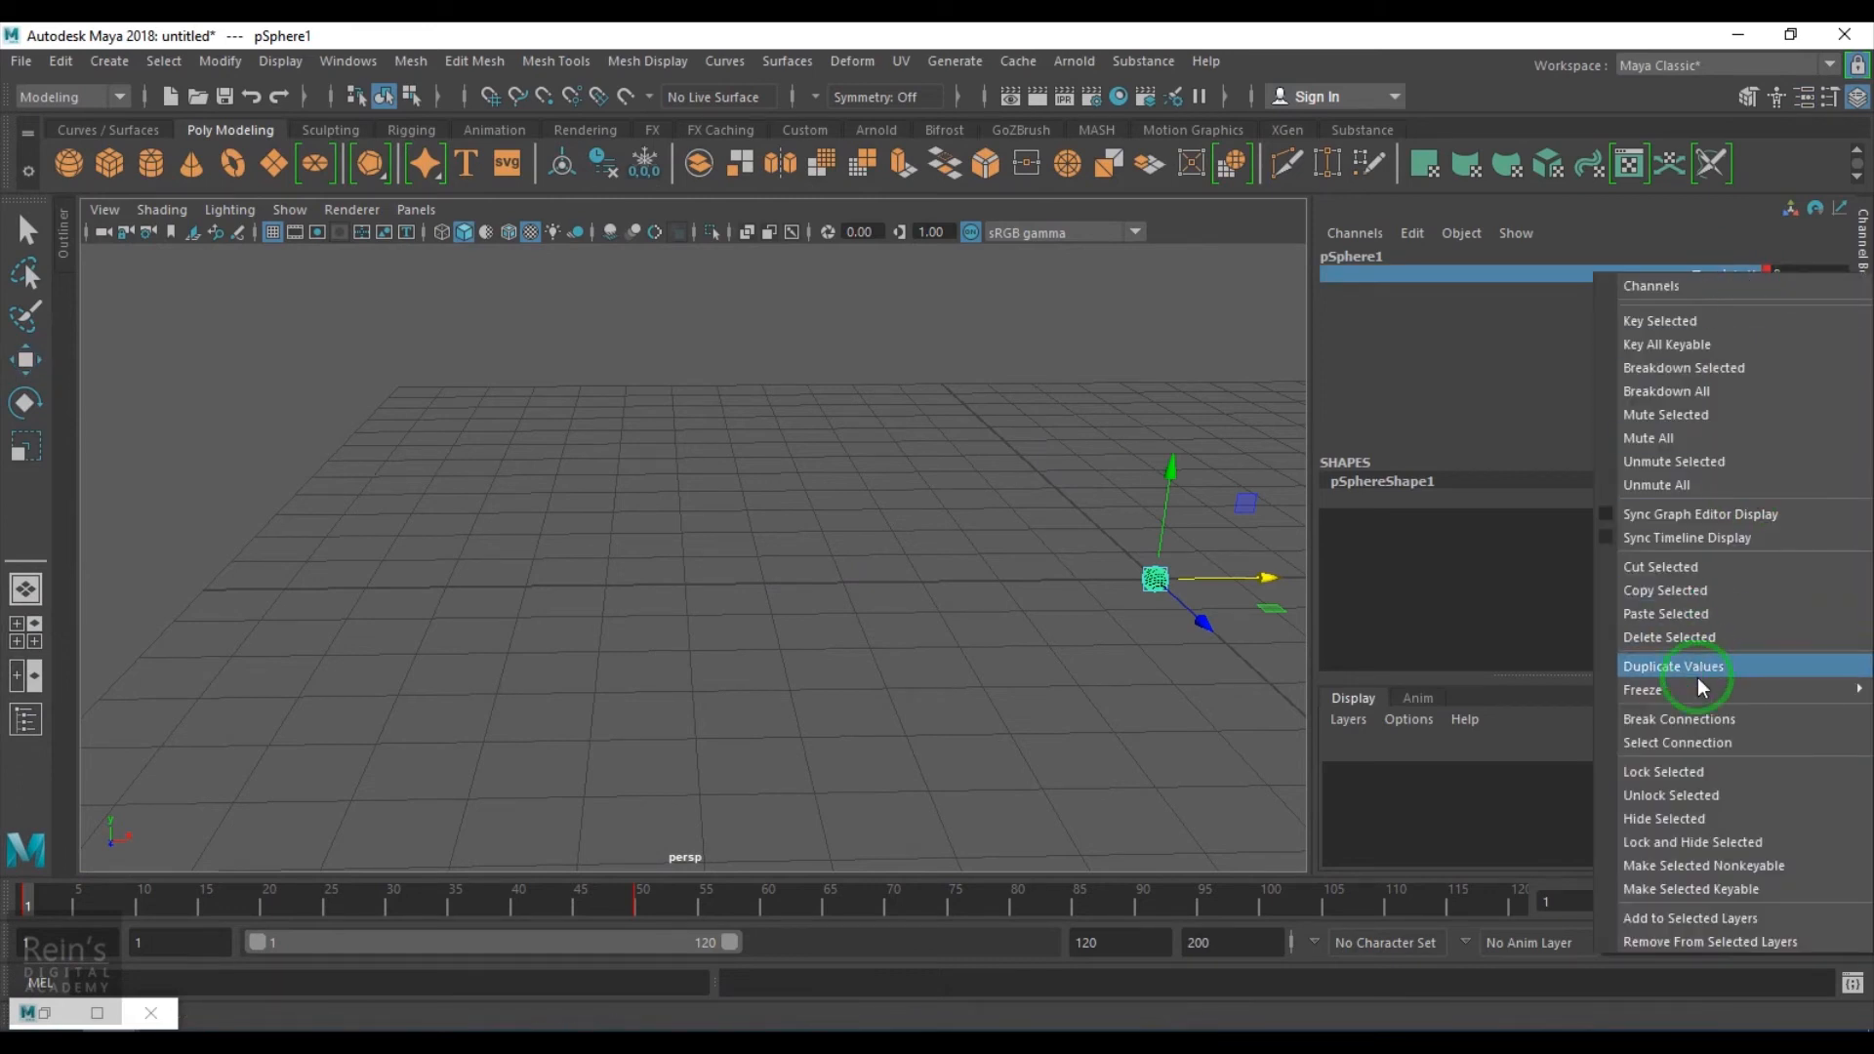
{"action": "left_click", "coordinate": [1772, 546]}
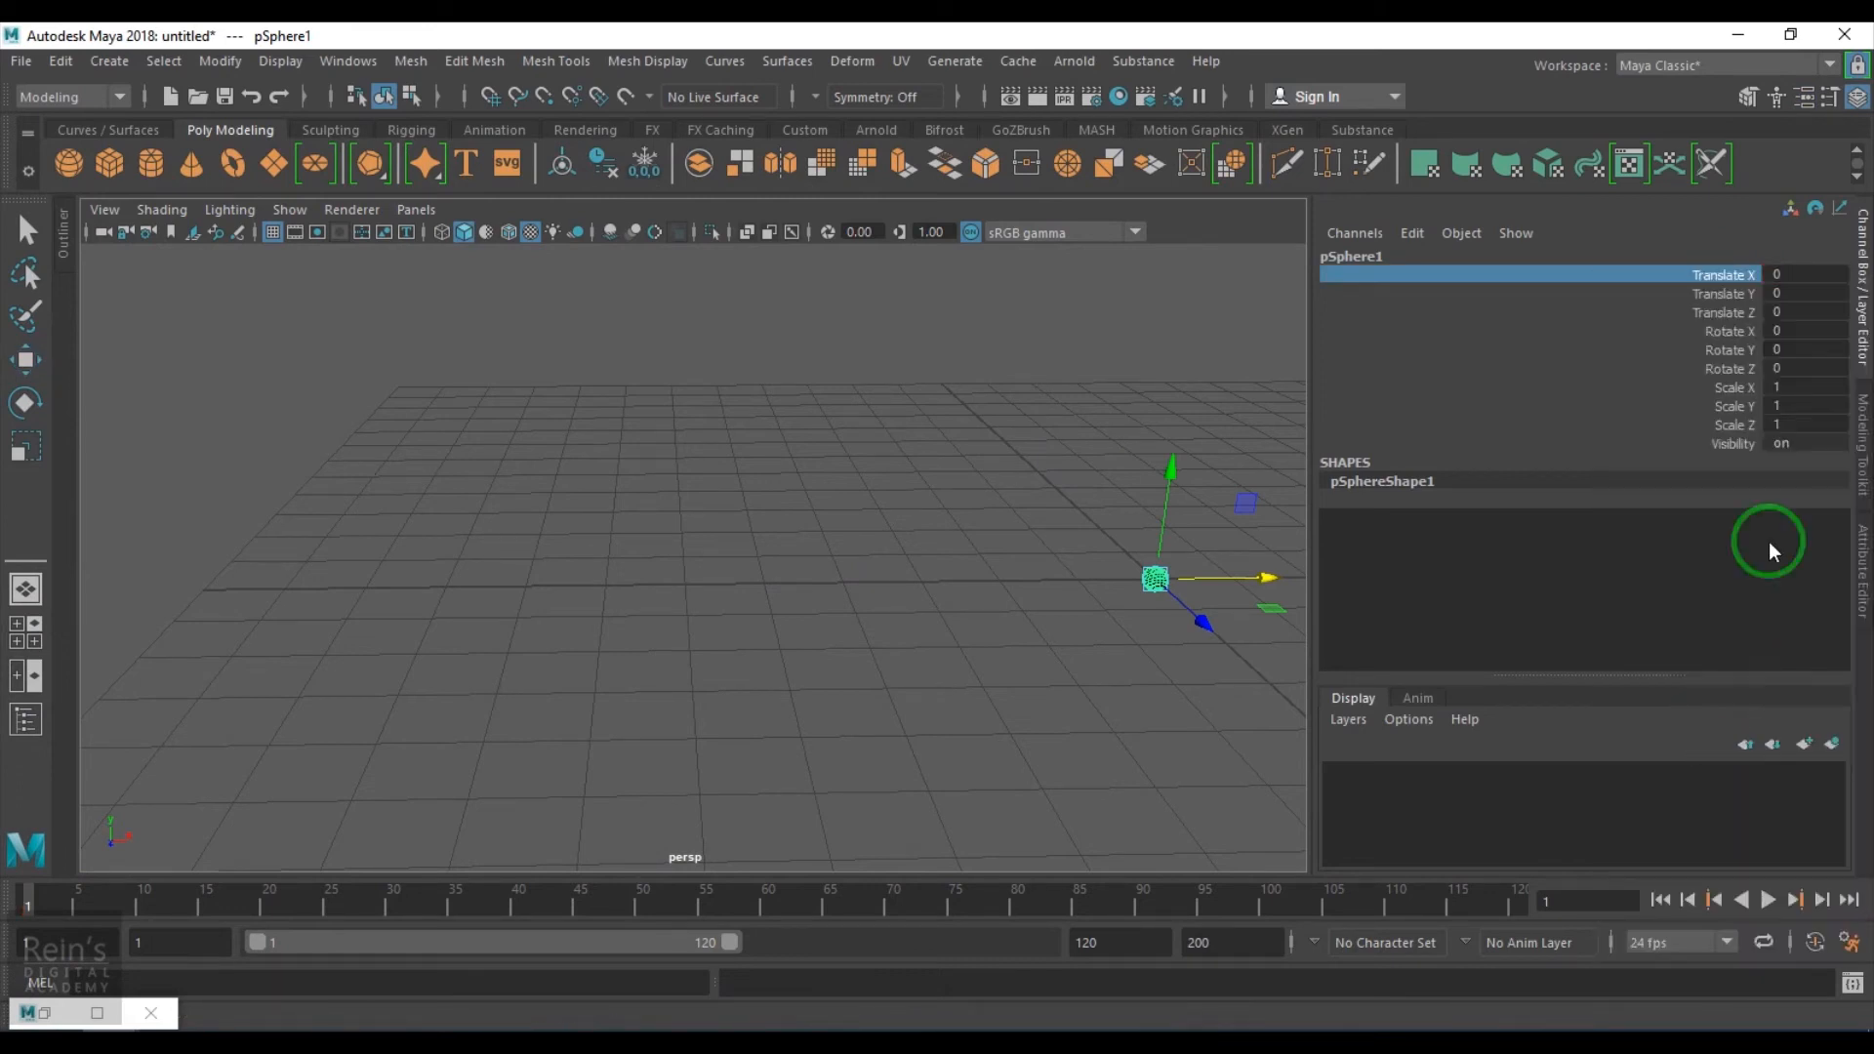
Key the sphere's Translate Y at 0 on frame 1 and at 12 on frame 50
{"action": "left_click", "coordinate": [1736, 294]}
{"action": "right_click", "coordinate": [1734, 297]}
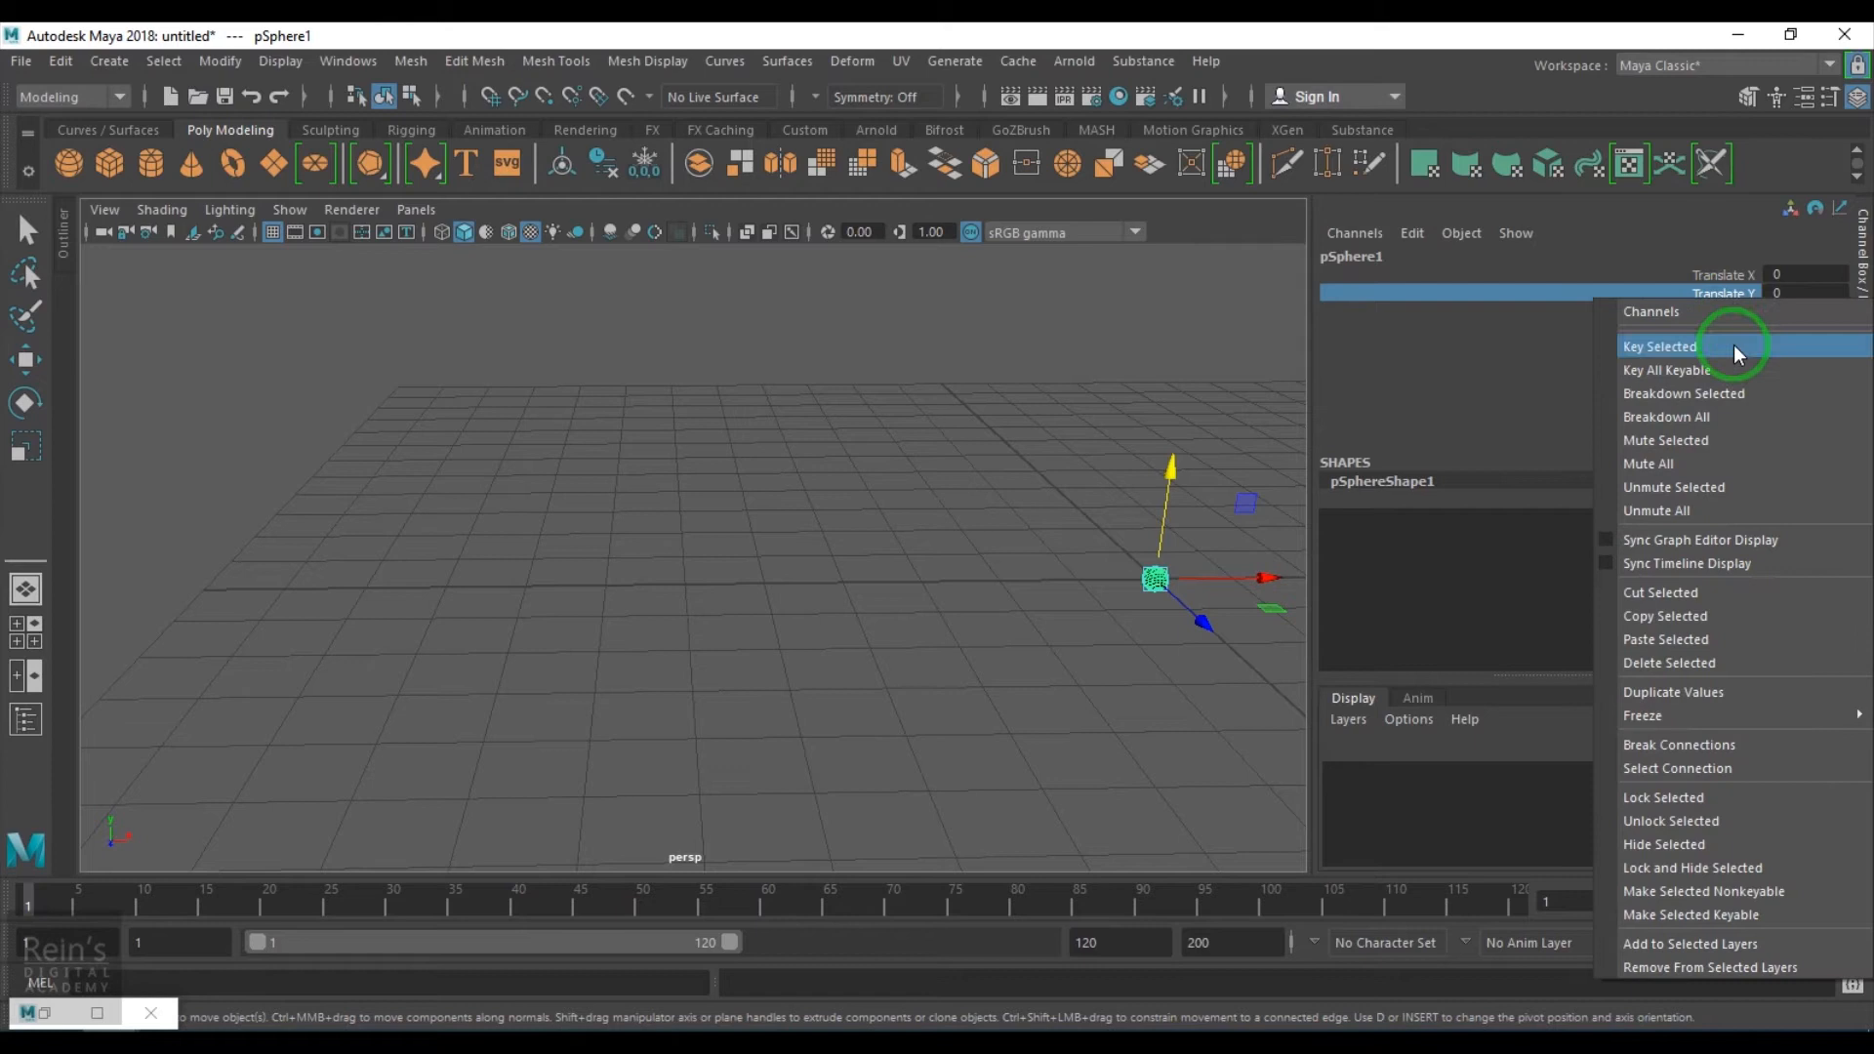
{"action": "left_click", "coordinate": [1733, 343]}
{"action": "left_click", "coordinate": [910, 941]}
{"action": "left_click", "coordinate": [644, 903]}
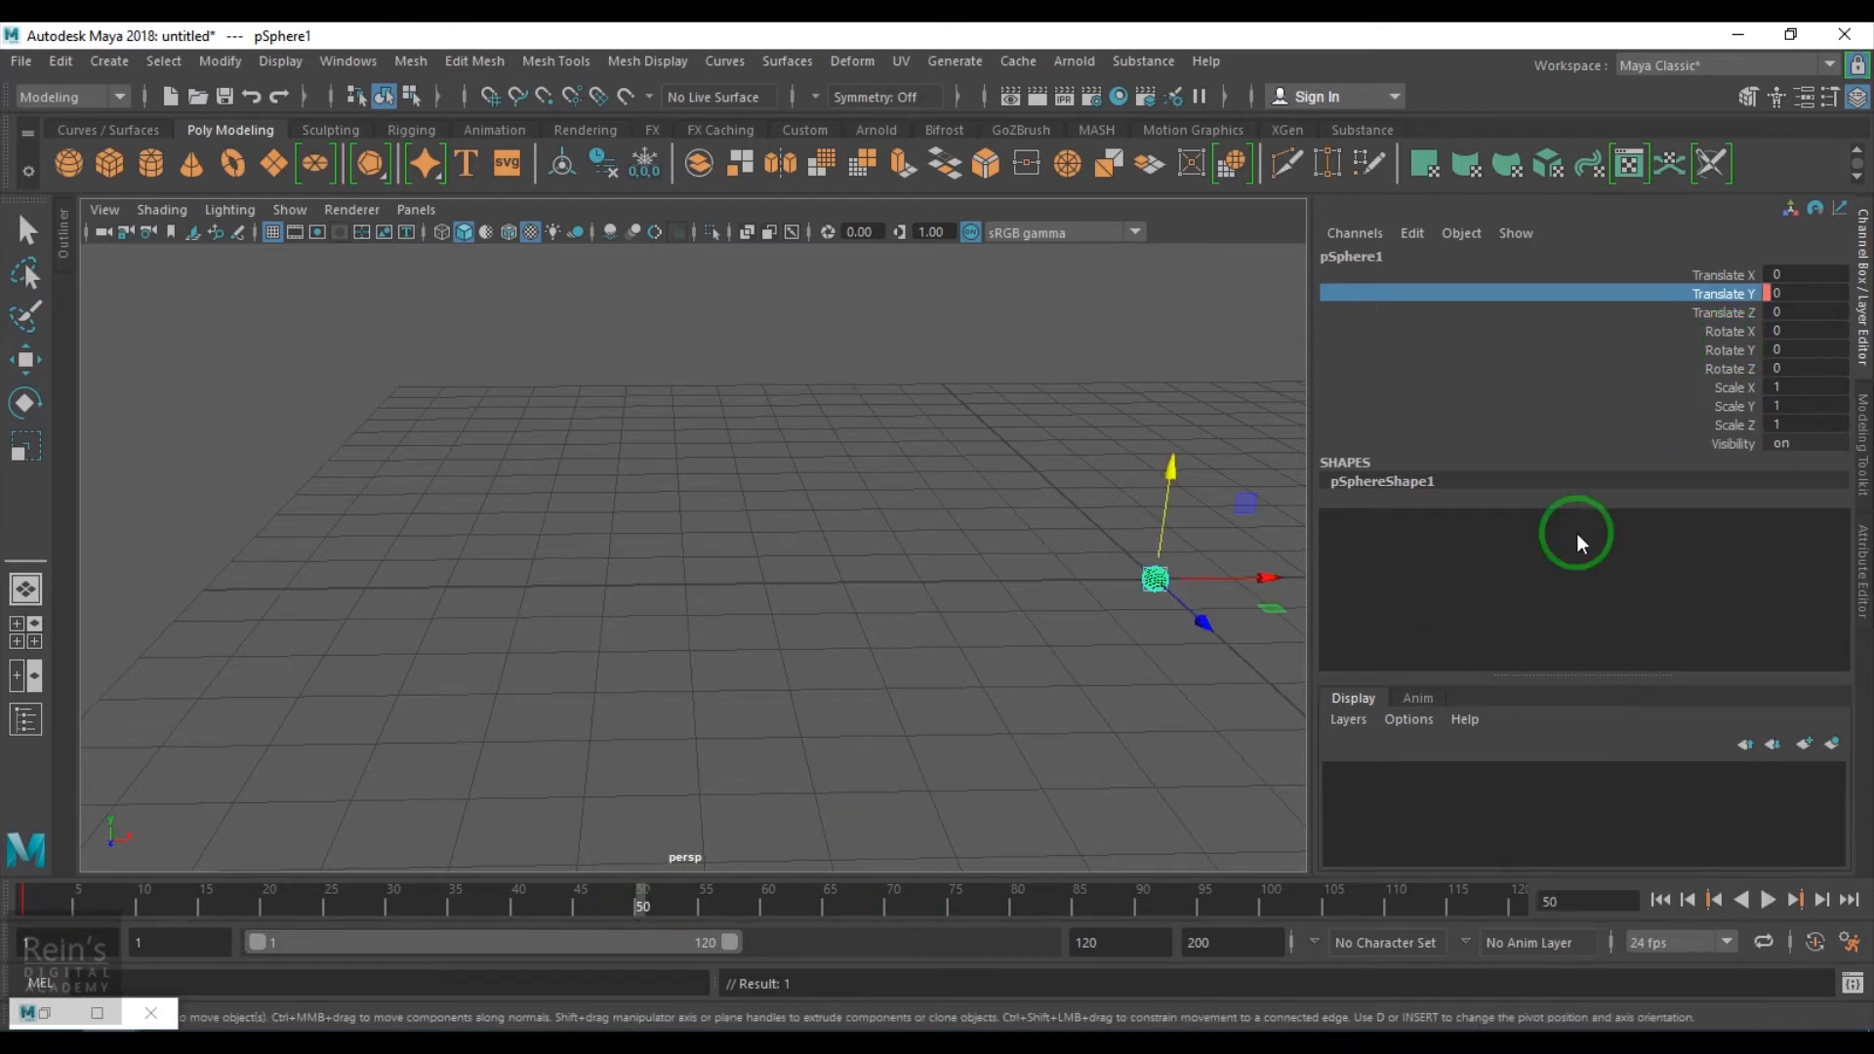
{"action": "left_click", "coordinate": [1813, 293]}
{"action": "key", "text": "Return"}
{"action": "left_click", "coordinate": [1727, 294]}
{"action": "right_click", "coordinate": [1727, 294]}
{"action": "left_click", "coordinate": [1733, 336]}
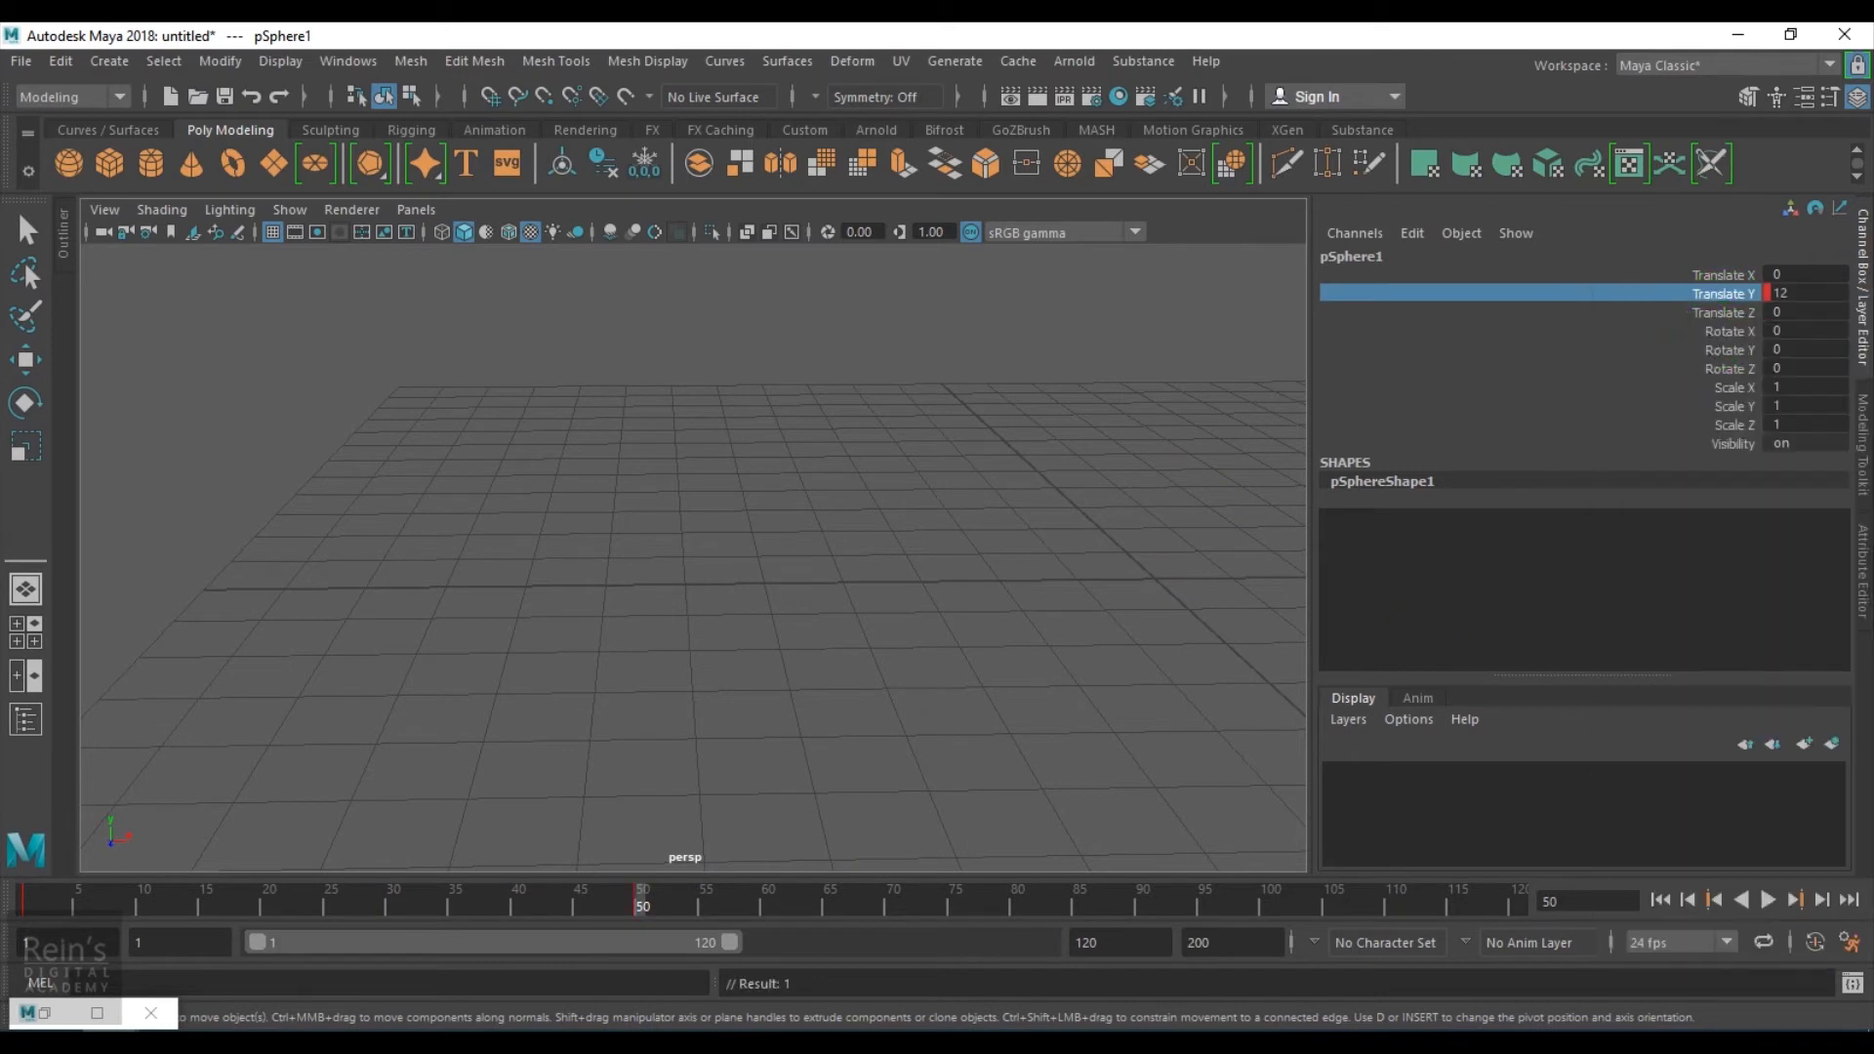
Select the setRange node in the Hypershade and reset its X component's Old Min and Min to 0
{"action": "left_click", "coordinate": [44, 1012]}
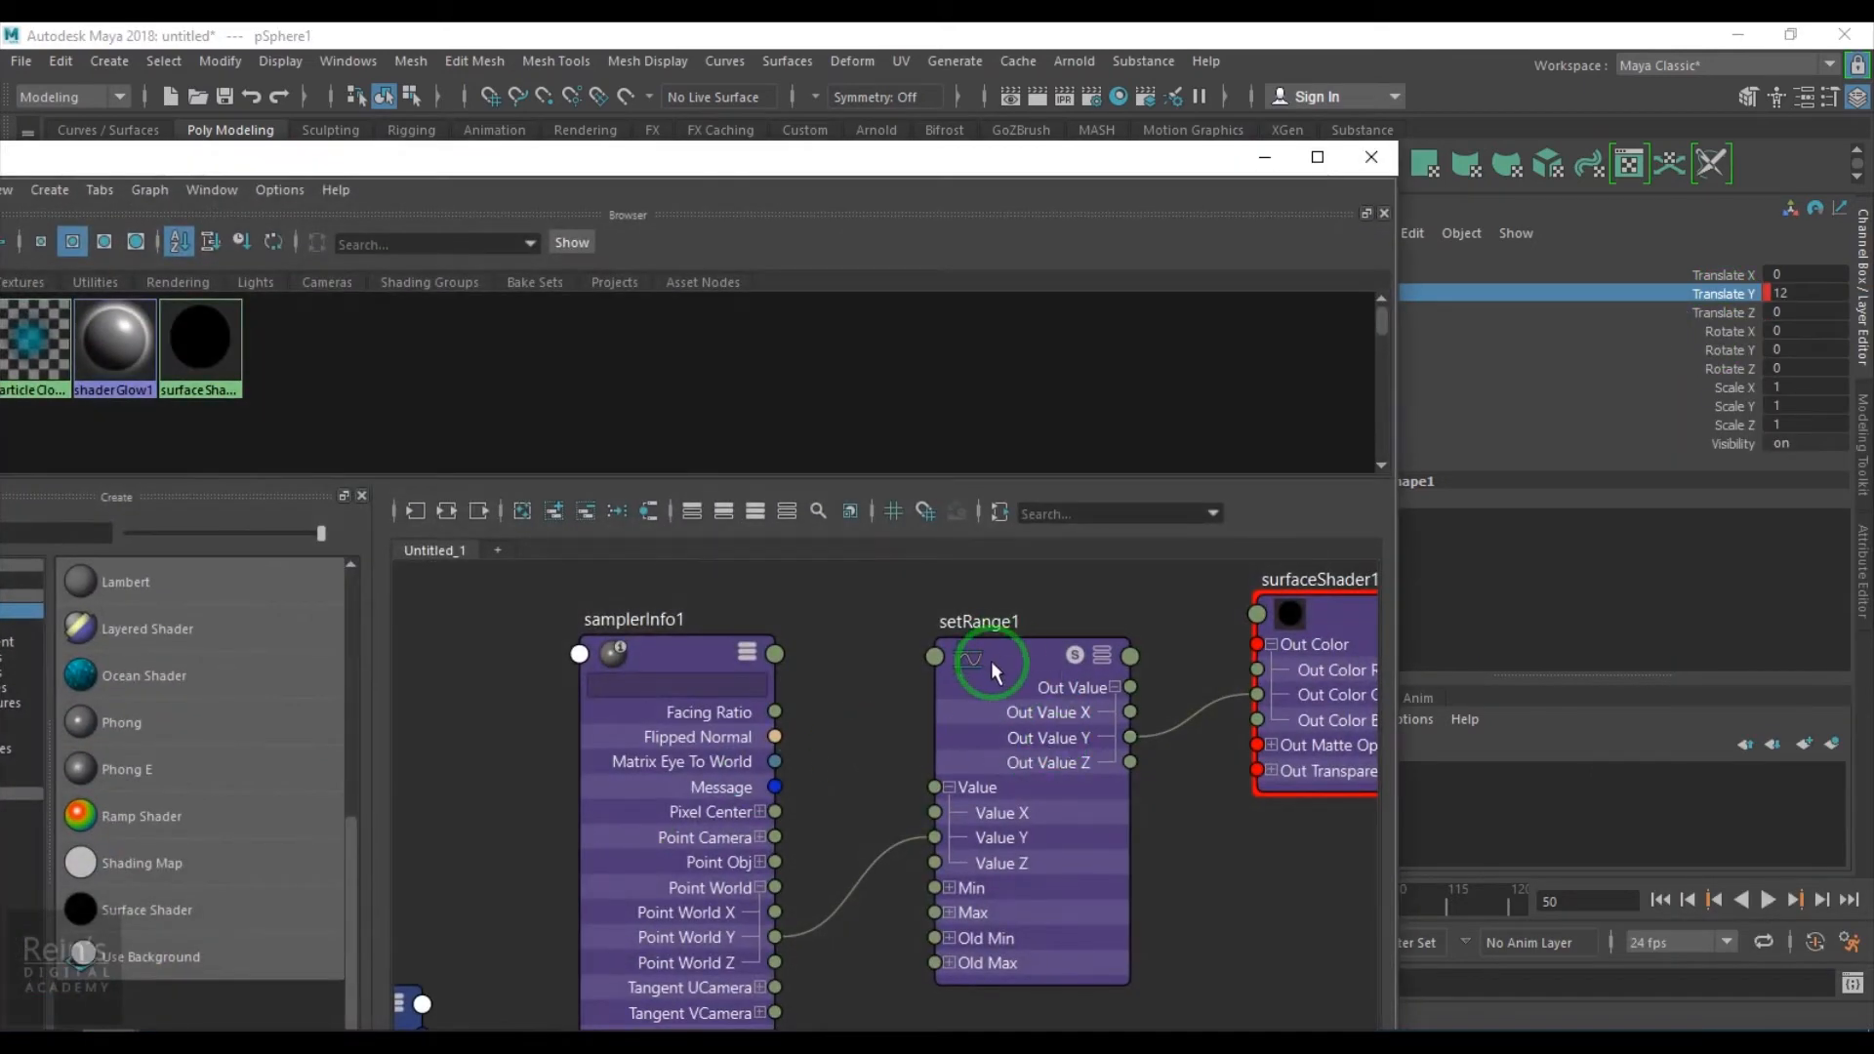
{"action": "left_click", "coordinate": [991, 662]}
{"action": "left_click", "coordinate": [1259, 166]}
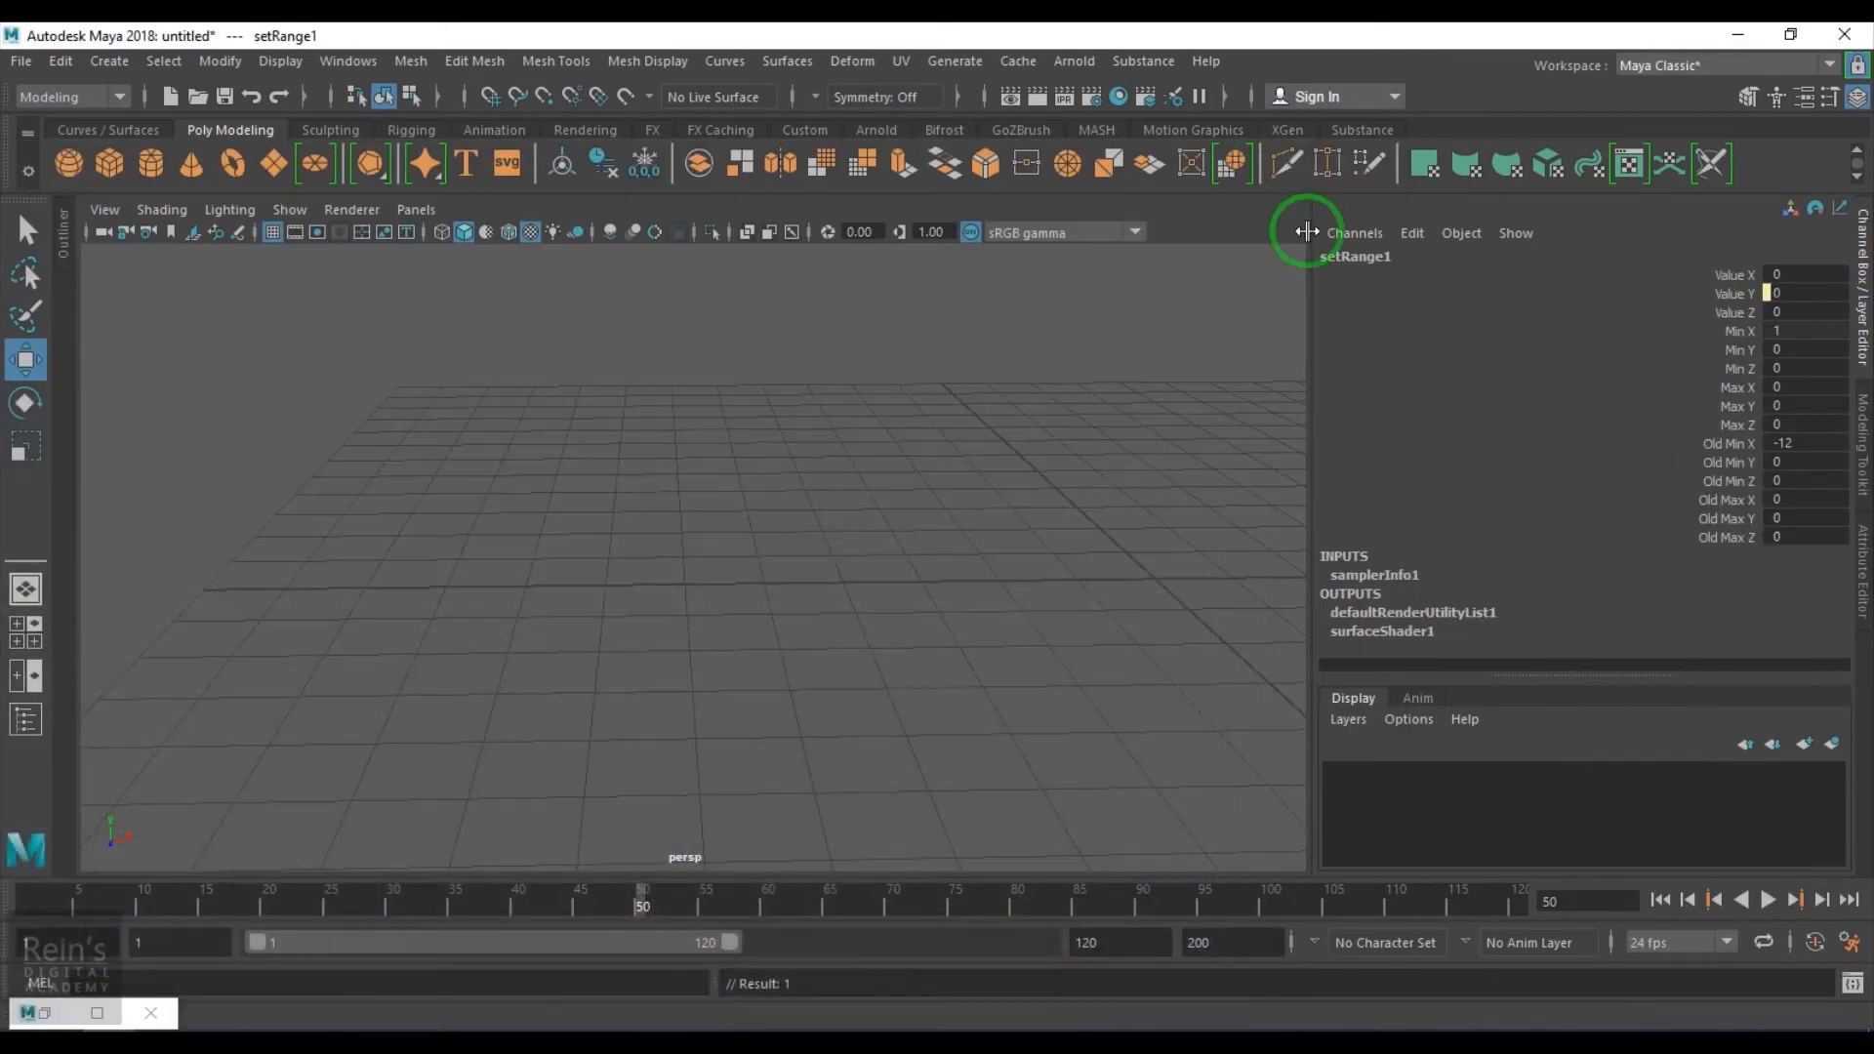
{"action": "left_click", "coordinate": [1849, 554]}
{"action": "left_click", "coordinate": [1547, 565]}
{"action": "type", "text": "0"}
{"action": "key", "text": "Return"}
{"action": "left_click", "coordinate": [1527, 513]}
{"action": "type", "text": "0"}
Set the Y component of the setRange node's Old Max to 12 and its Max to 1
{"action": "left_click", "coordinate": [1610, 591]}
{"action": "type", "text": "1"}
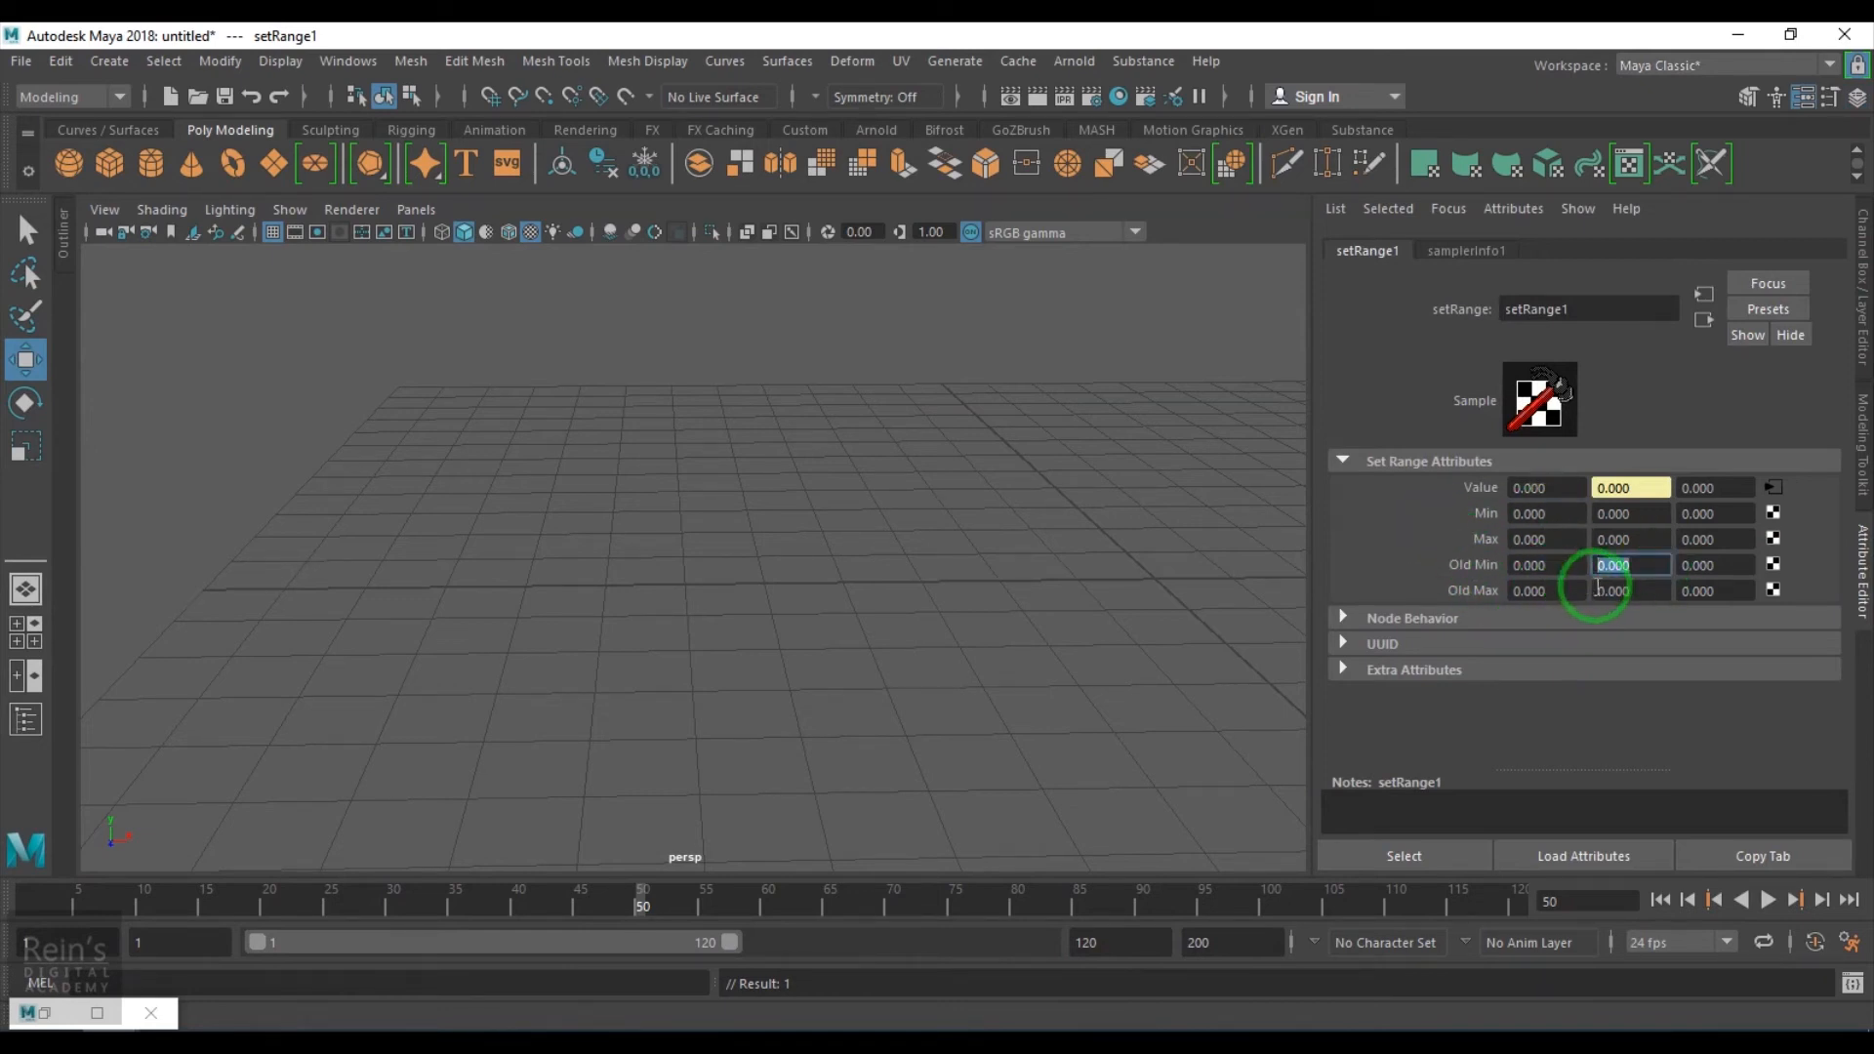
{"action": "type", "text": "2"}
{"action": "left_click", "coordinate": [1620, 514]}
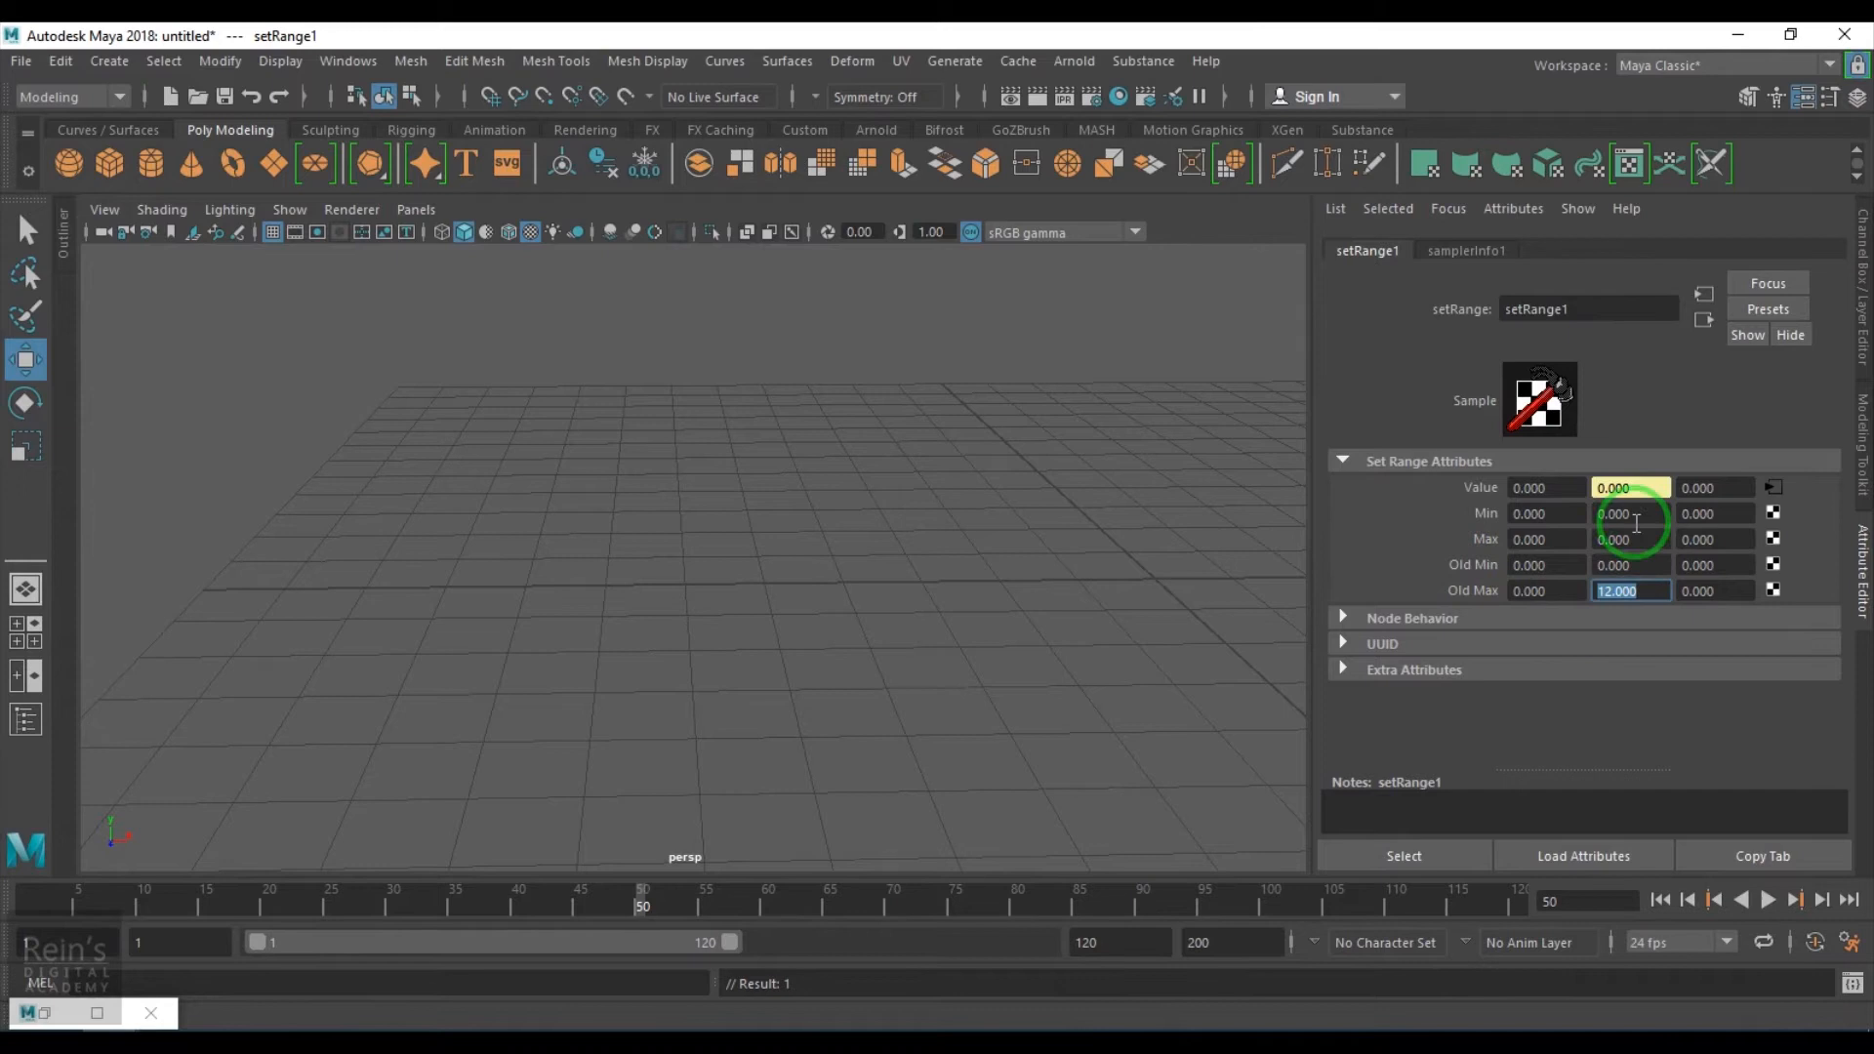
{"action": "left_click", "coordinate": [1632, 542]}
{"action": "type", "text": "1"}
{"action": "key", "text": "Return"}
Frame the sphere's vertical path and scrub the timeline, examining how its green changes with height, and clear the selection
{"action": "scroll", "coordinate": [985, 626], "scroll_direction": "down", "scroll_amount": 3}
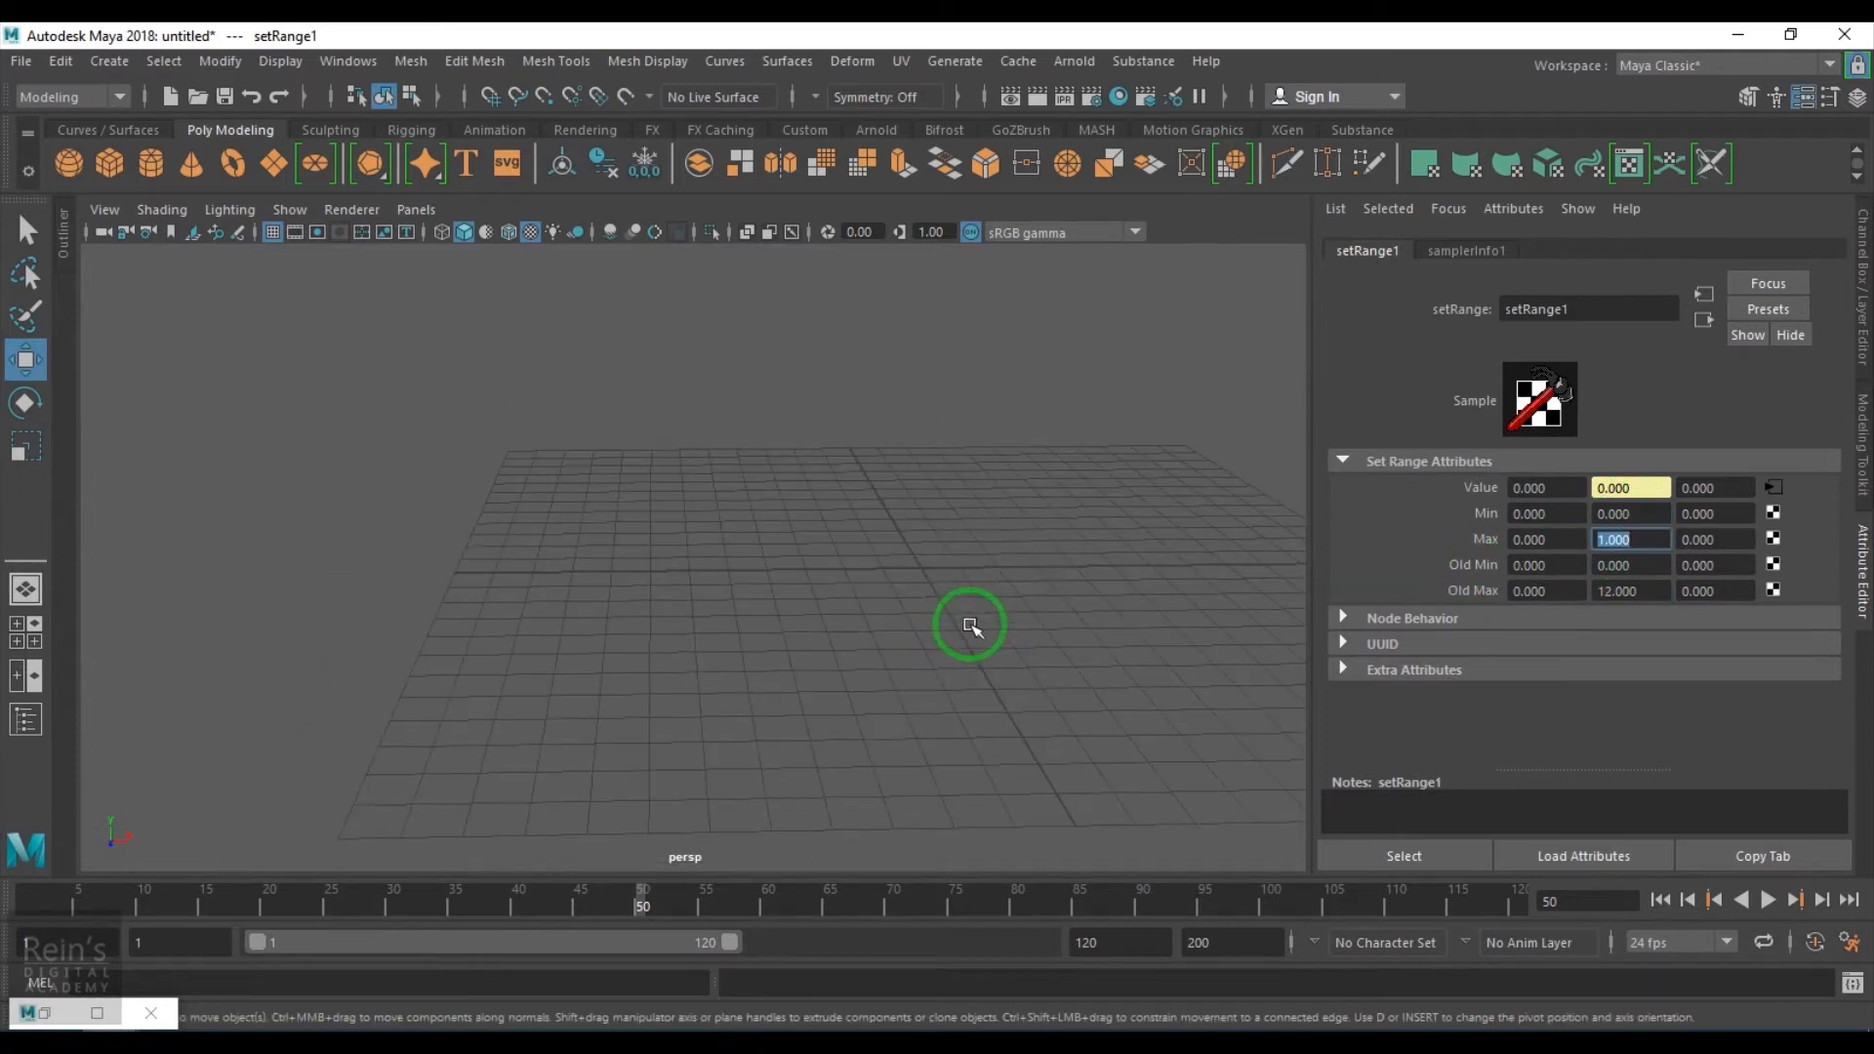
{"action": "middle_click_drag", "start_coordinate": [1014, 540], "coordinate": [893, 747], "text": "alt"}
{"action": "left_click_drag", "start_coordinate": [893, 747], "coordinate": [891, 720], "text": "alt"}
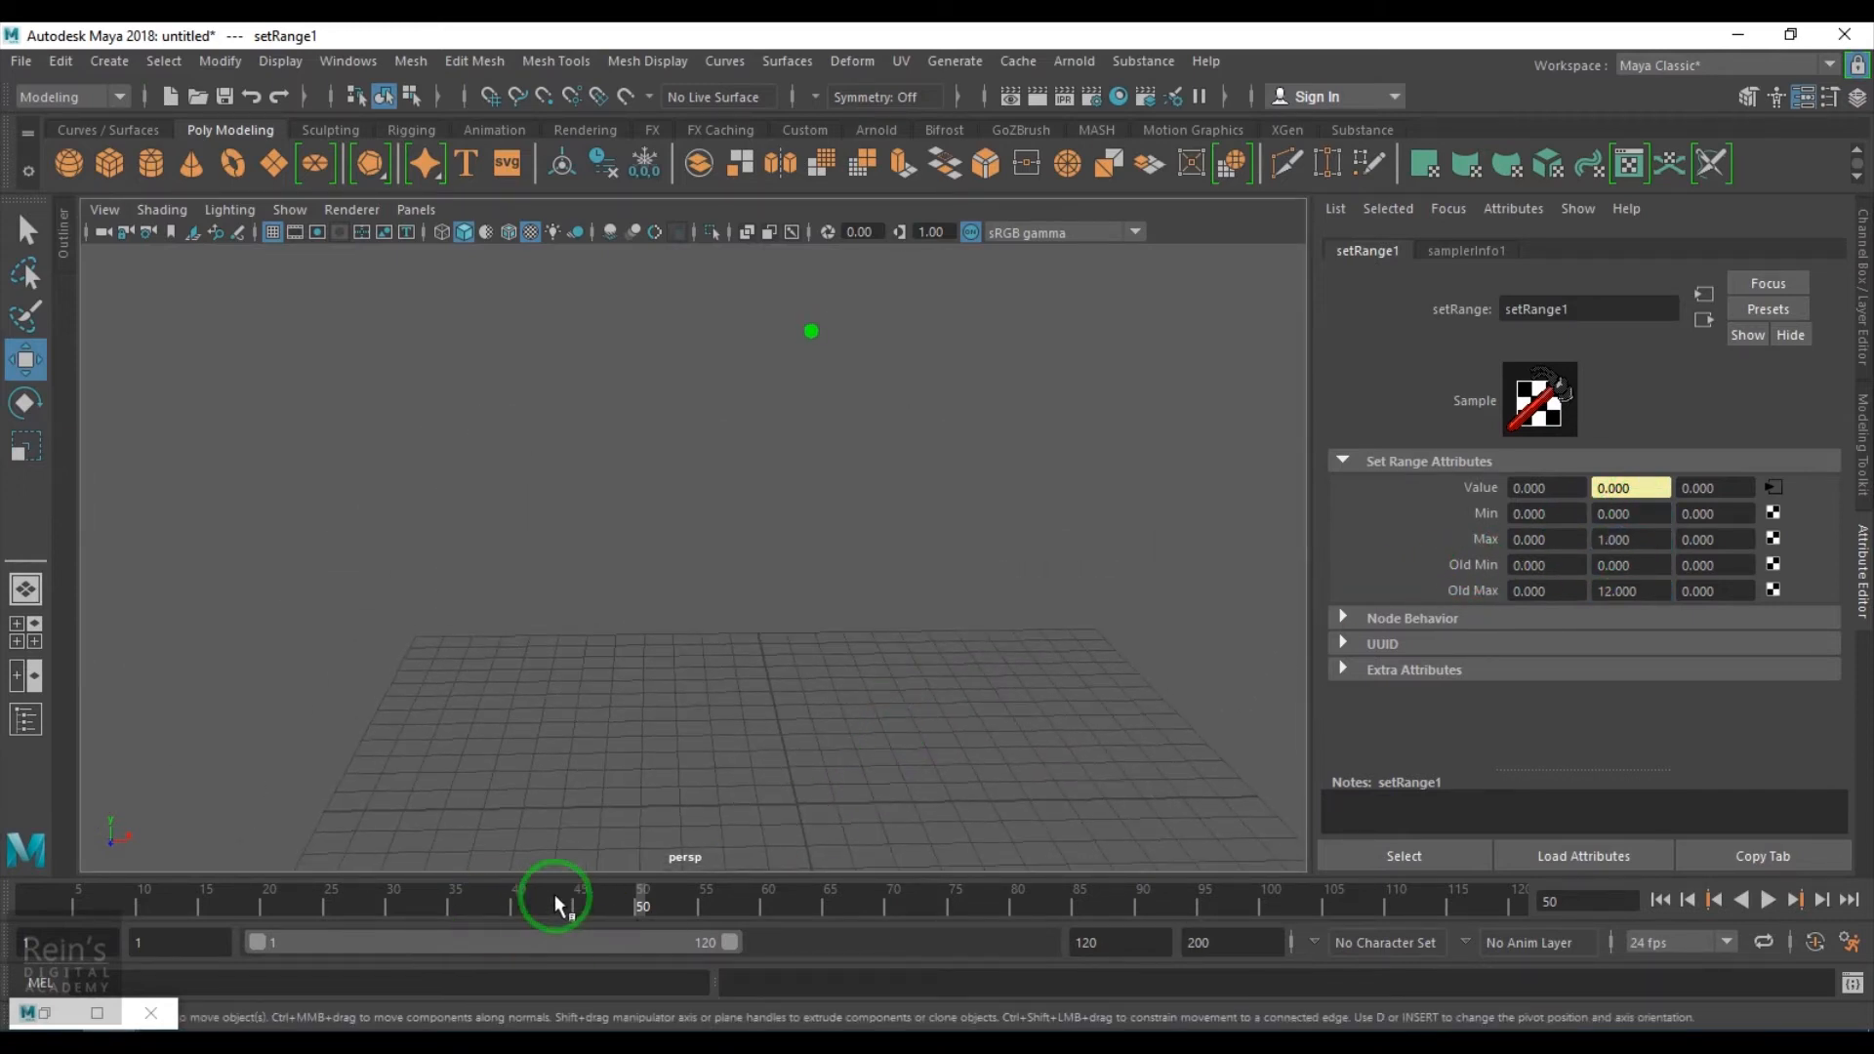
{"action": "left_click_drag", "start_coordinate": [556, 906], "coordinate": [479, 907]}
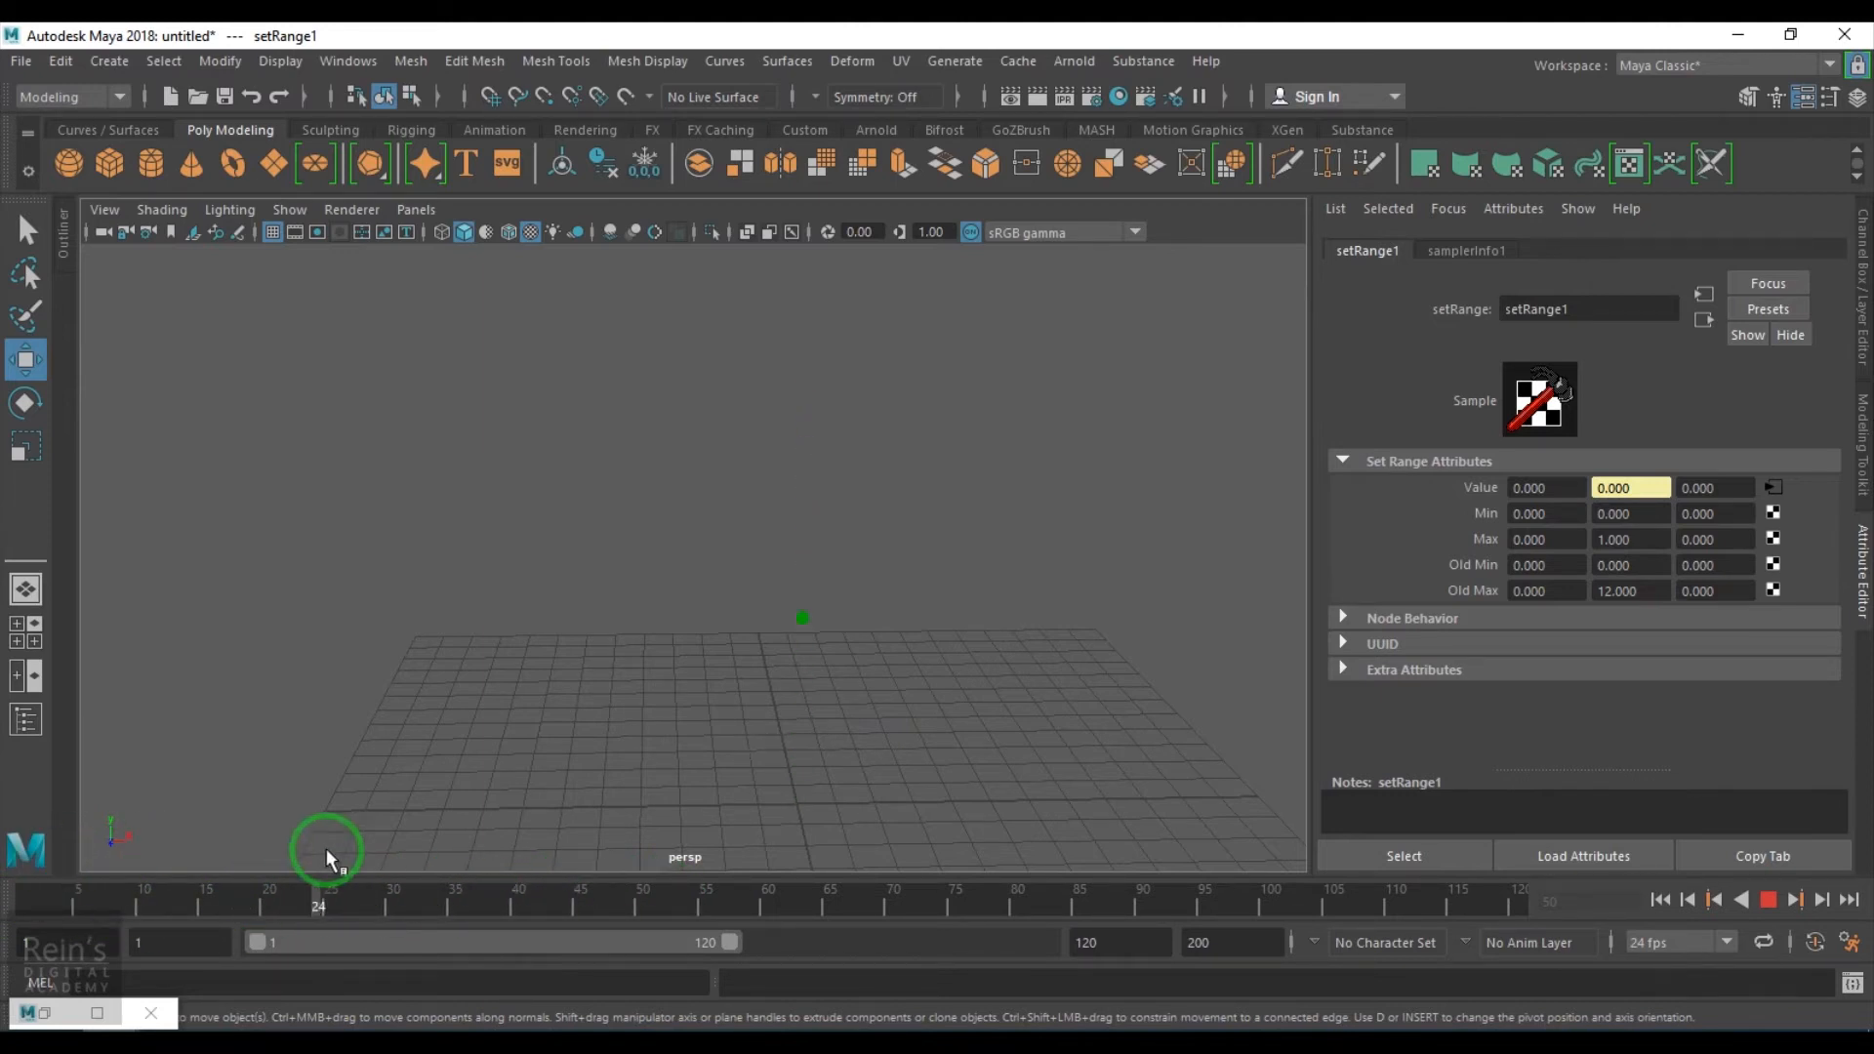
{"action": "left_click_drag", "start_coordinate": [580, 859], "coordinate": [68, 831]}
{"action": "left_click_drag", "start_coordinate": [185, 903], "coordinate": [468, 893]}
{"action": "left_click", "coordinate": [710, 622]}
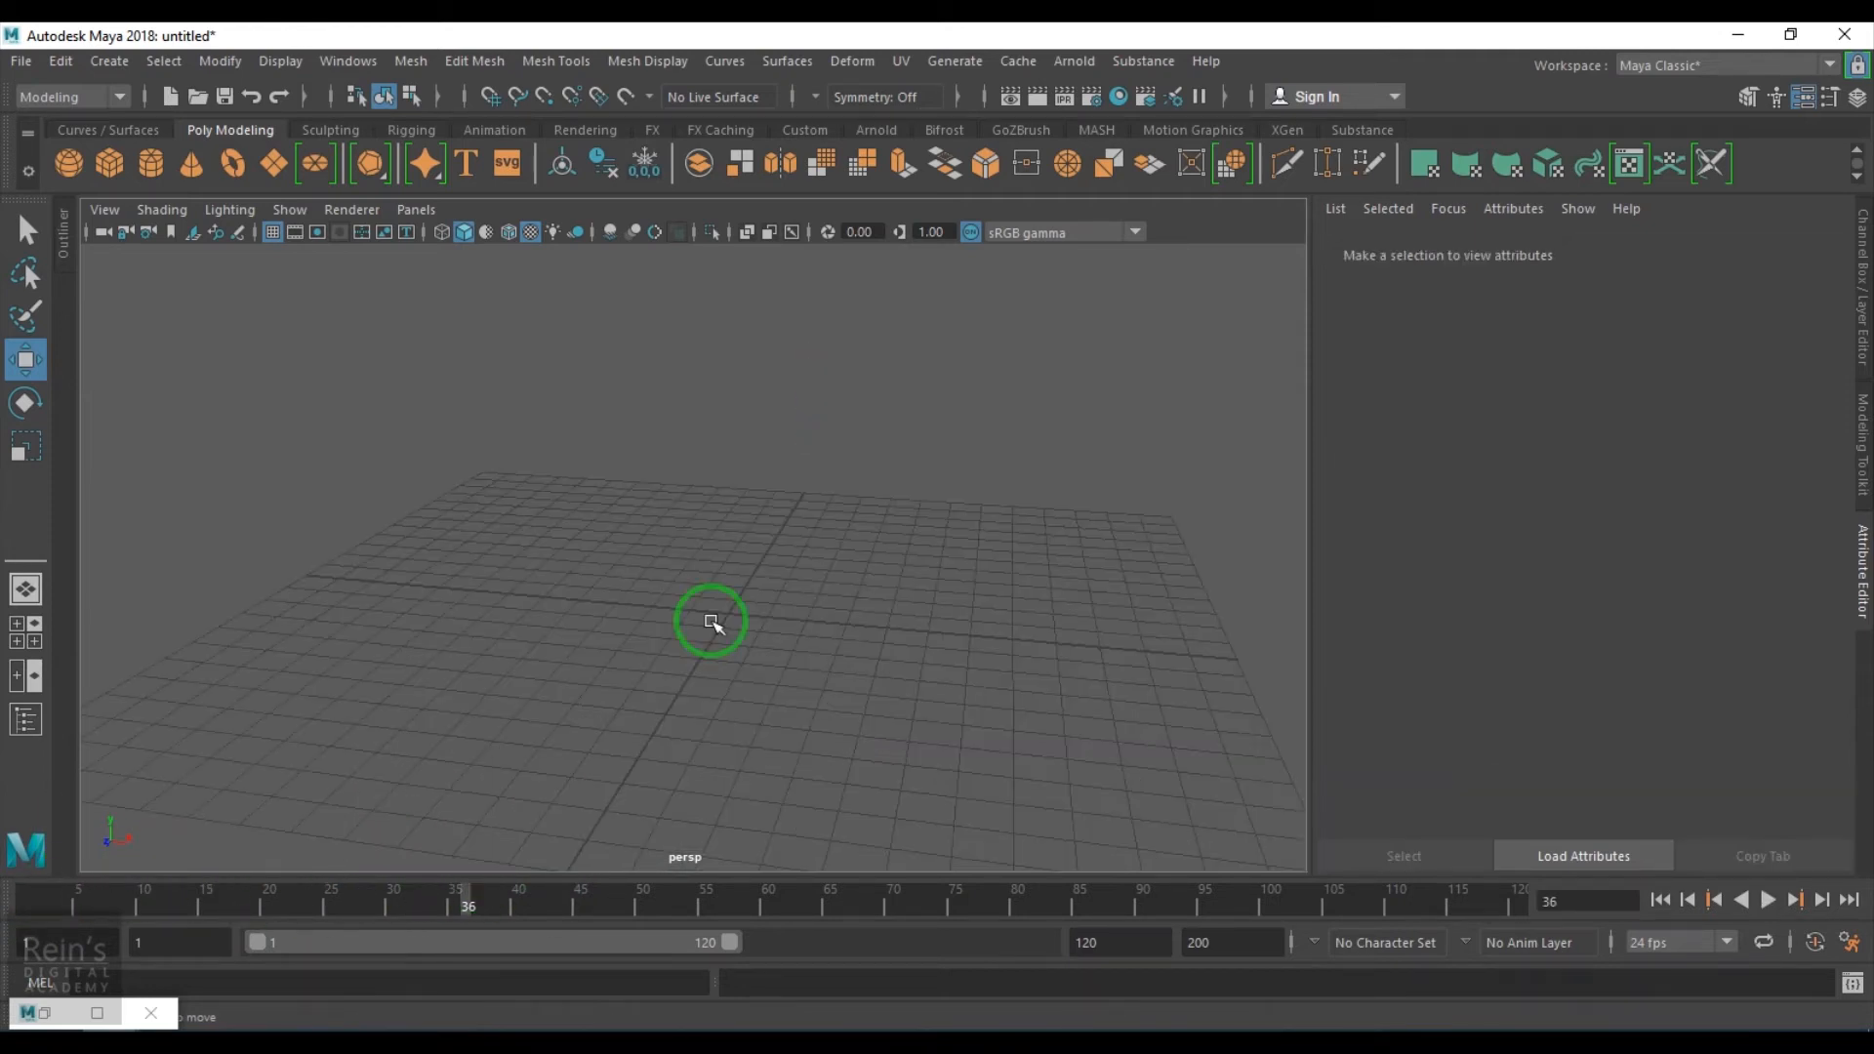
Import Ceratopsia.ma from the Content Browser's Sculpting Base Meshes animal examples into the scene and frame it
{"action": "left_click", "coordinate": [337, 60]}
{"action": "mouse_move", "coordinate": [555, 173]}
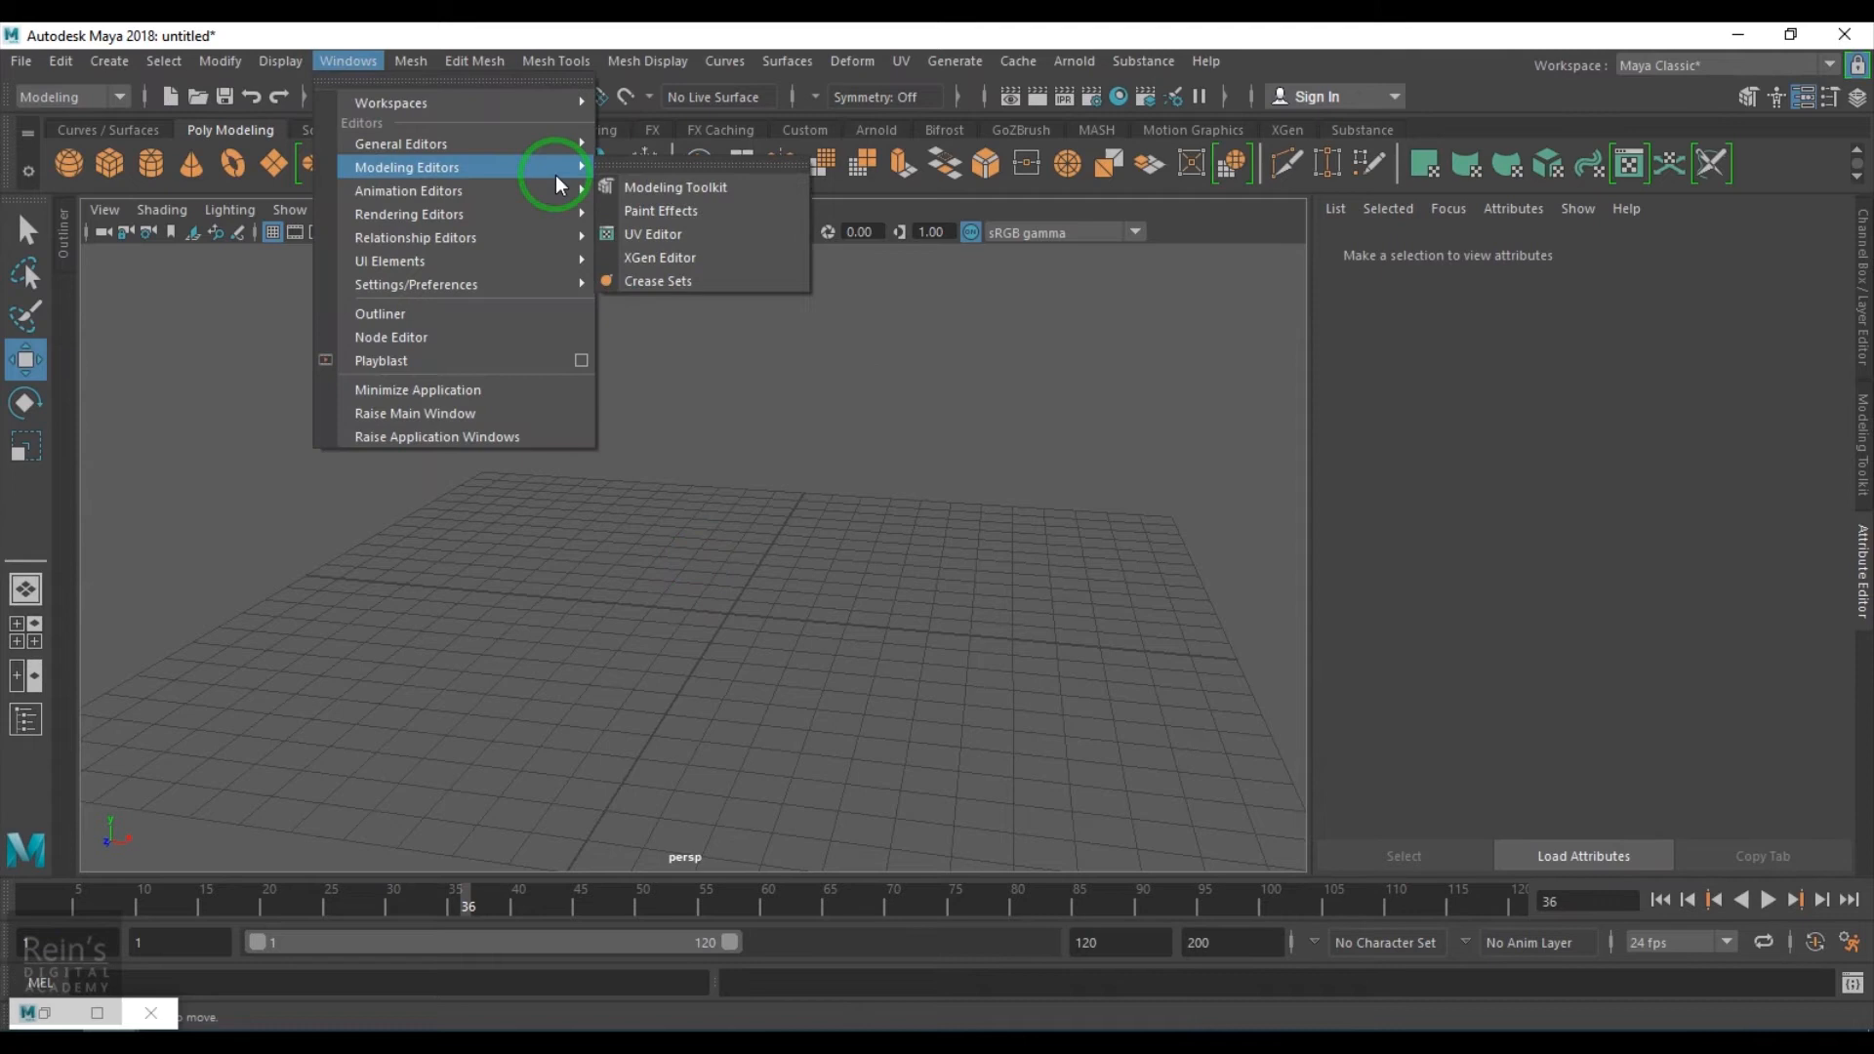
{"action": "mouse_move", "coordinate": [564, 213]}
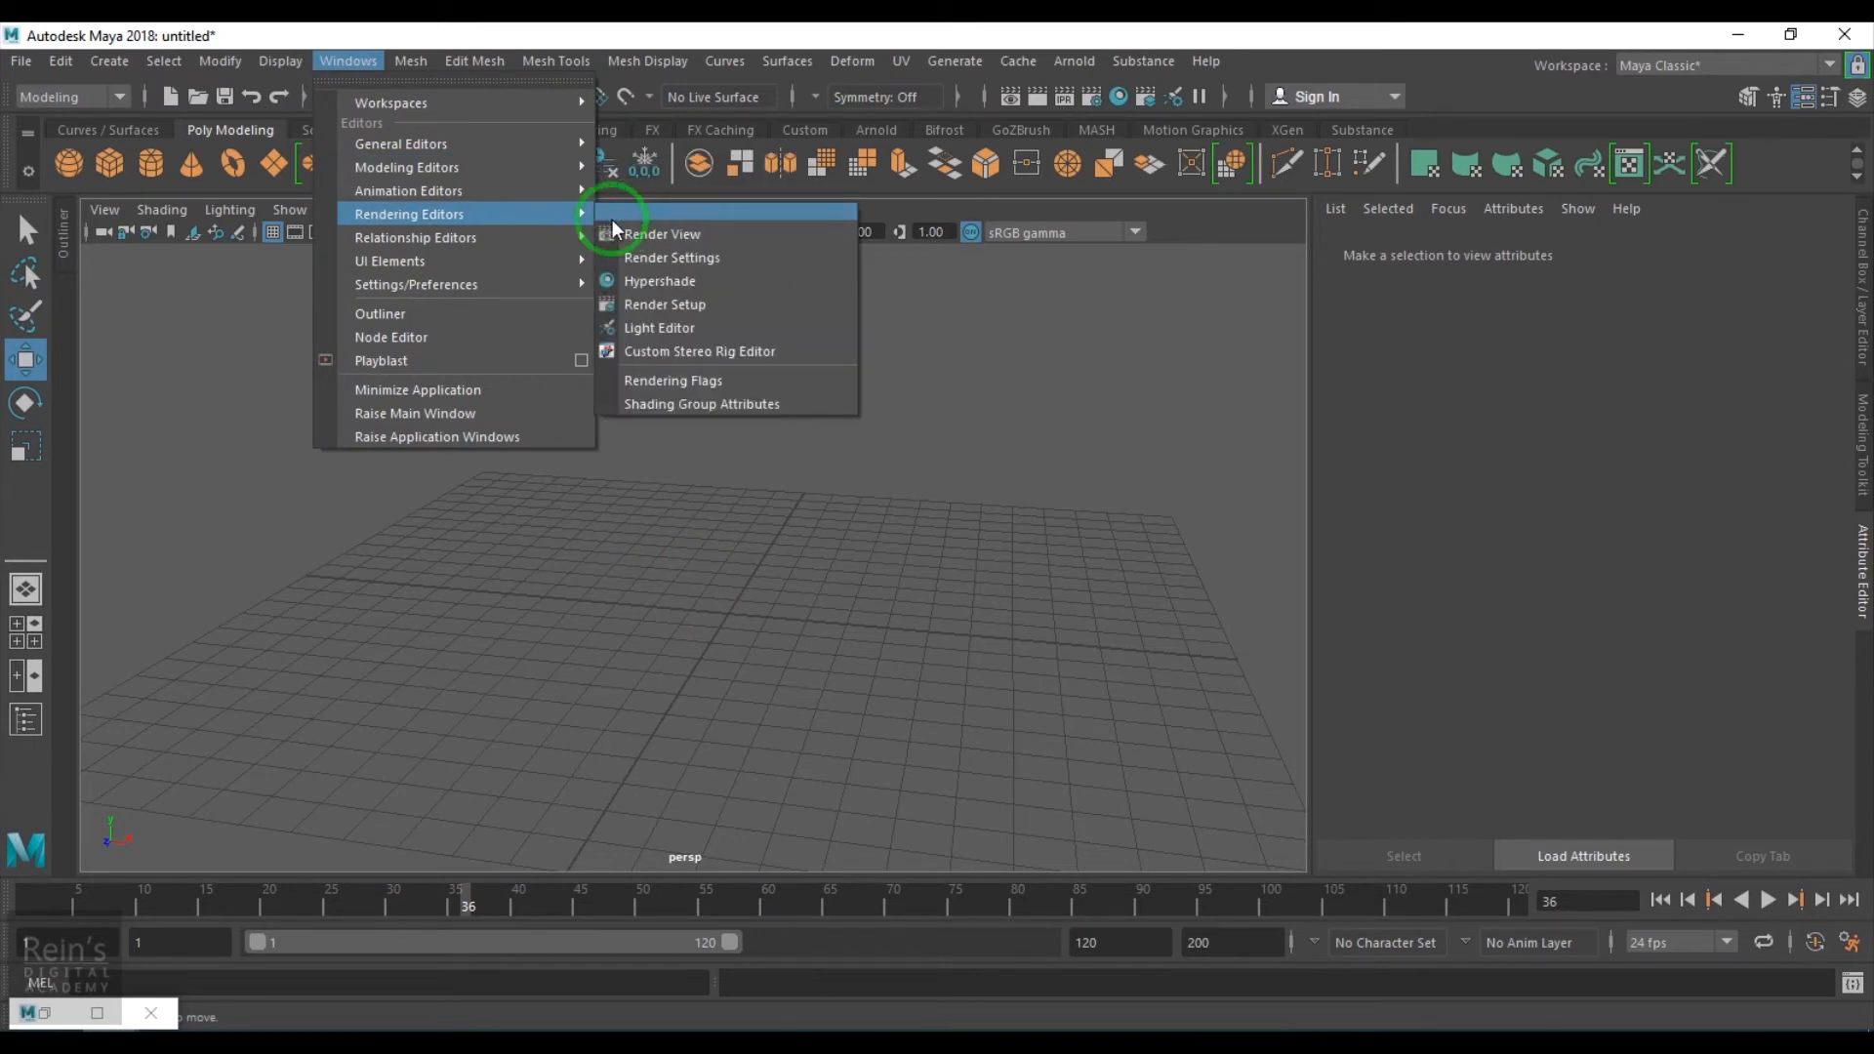
{"action": "mouse_move", "coordinate": [519, 138]}
{"action": "left_click", "coordinate": [733, 228]}
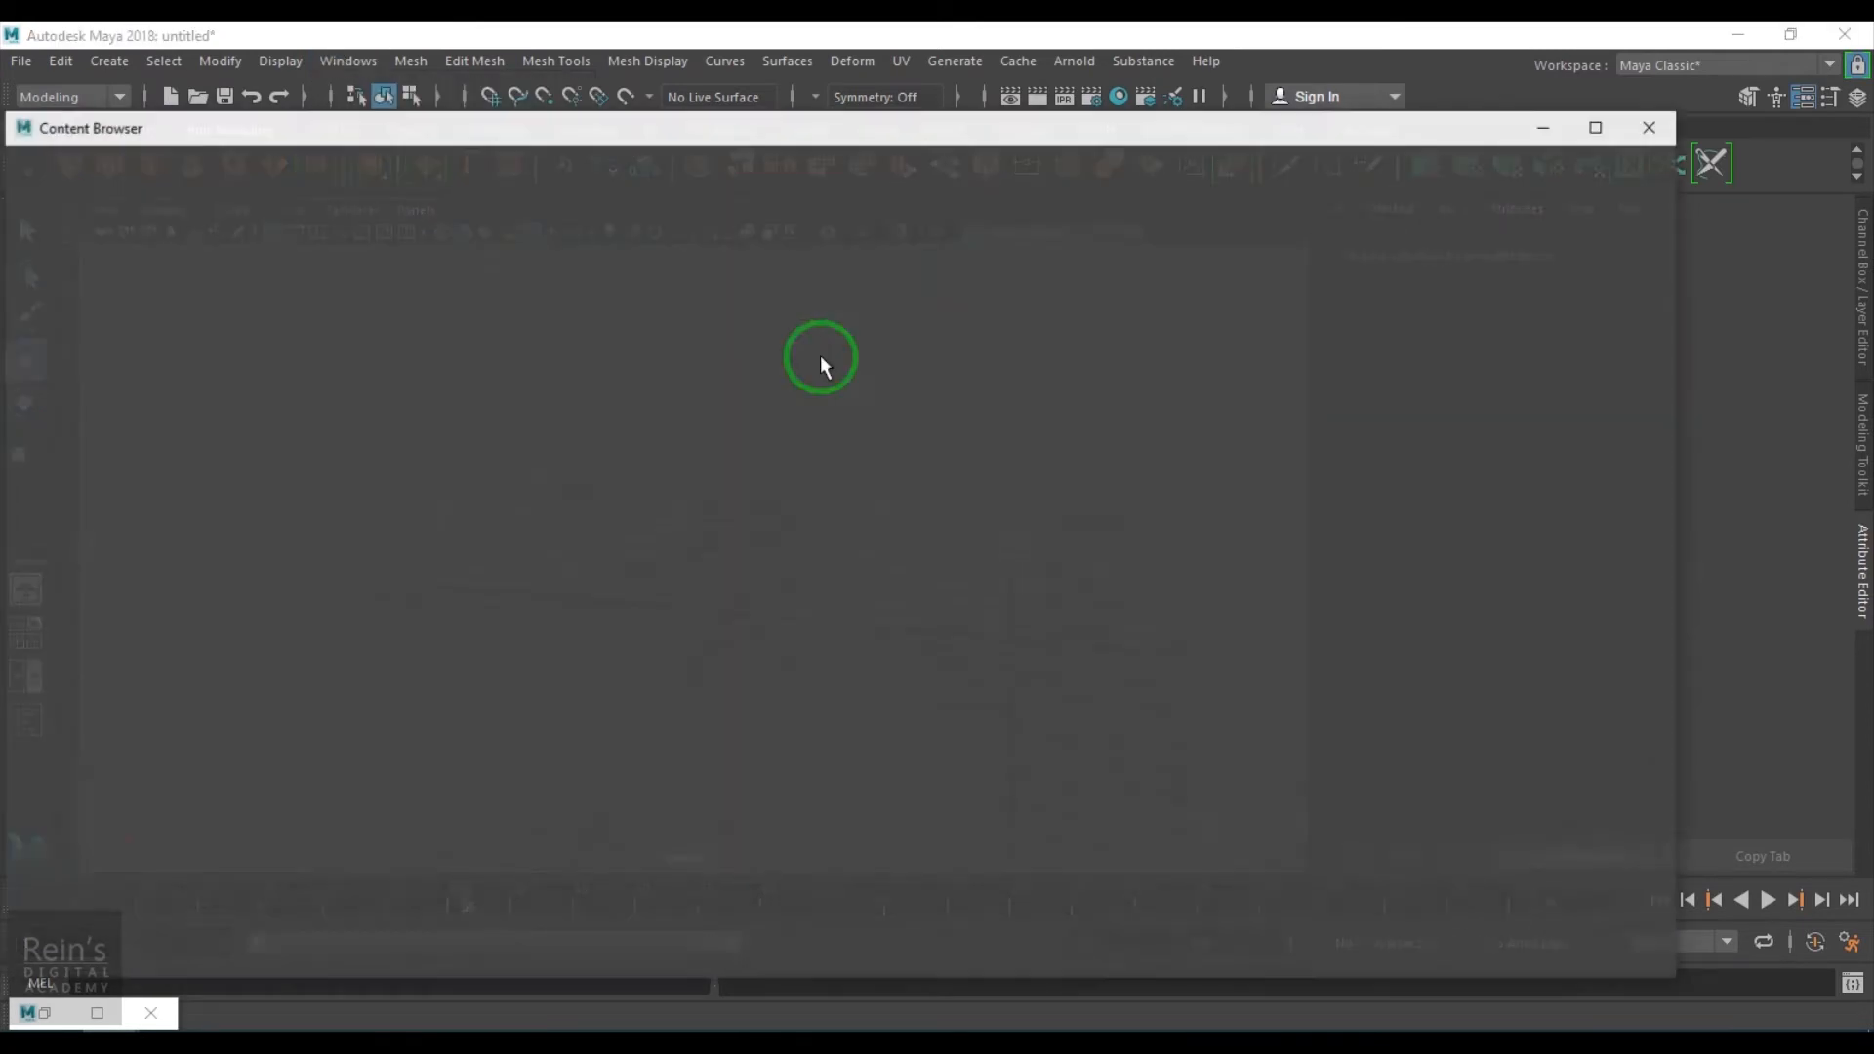
{"action": "left_click", "coordinate": [1078, 314]}
{"action": "left_click", "coordinate": [1146, 356]}
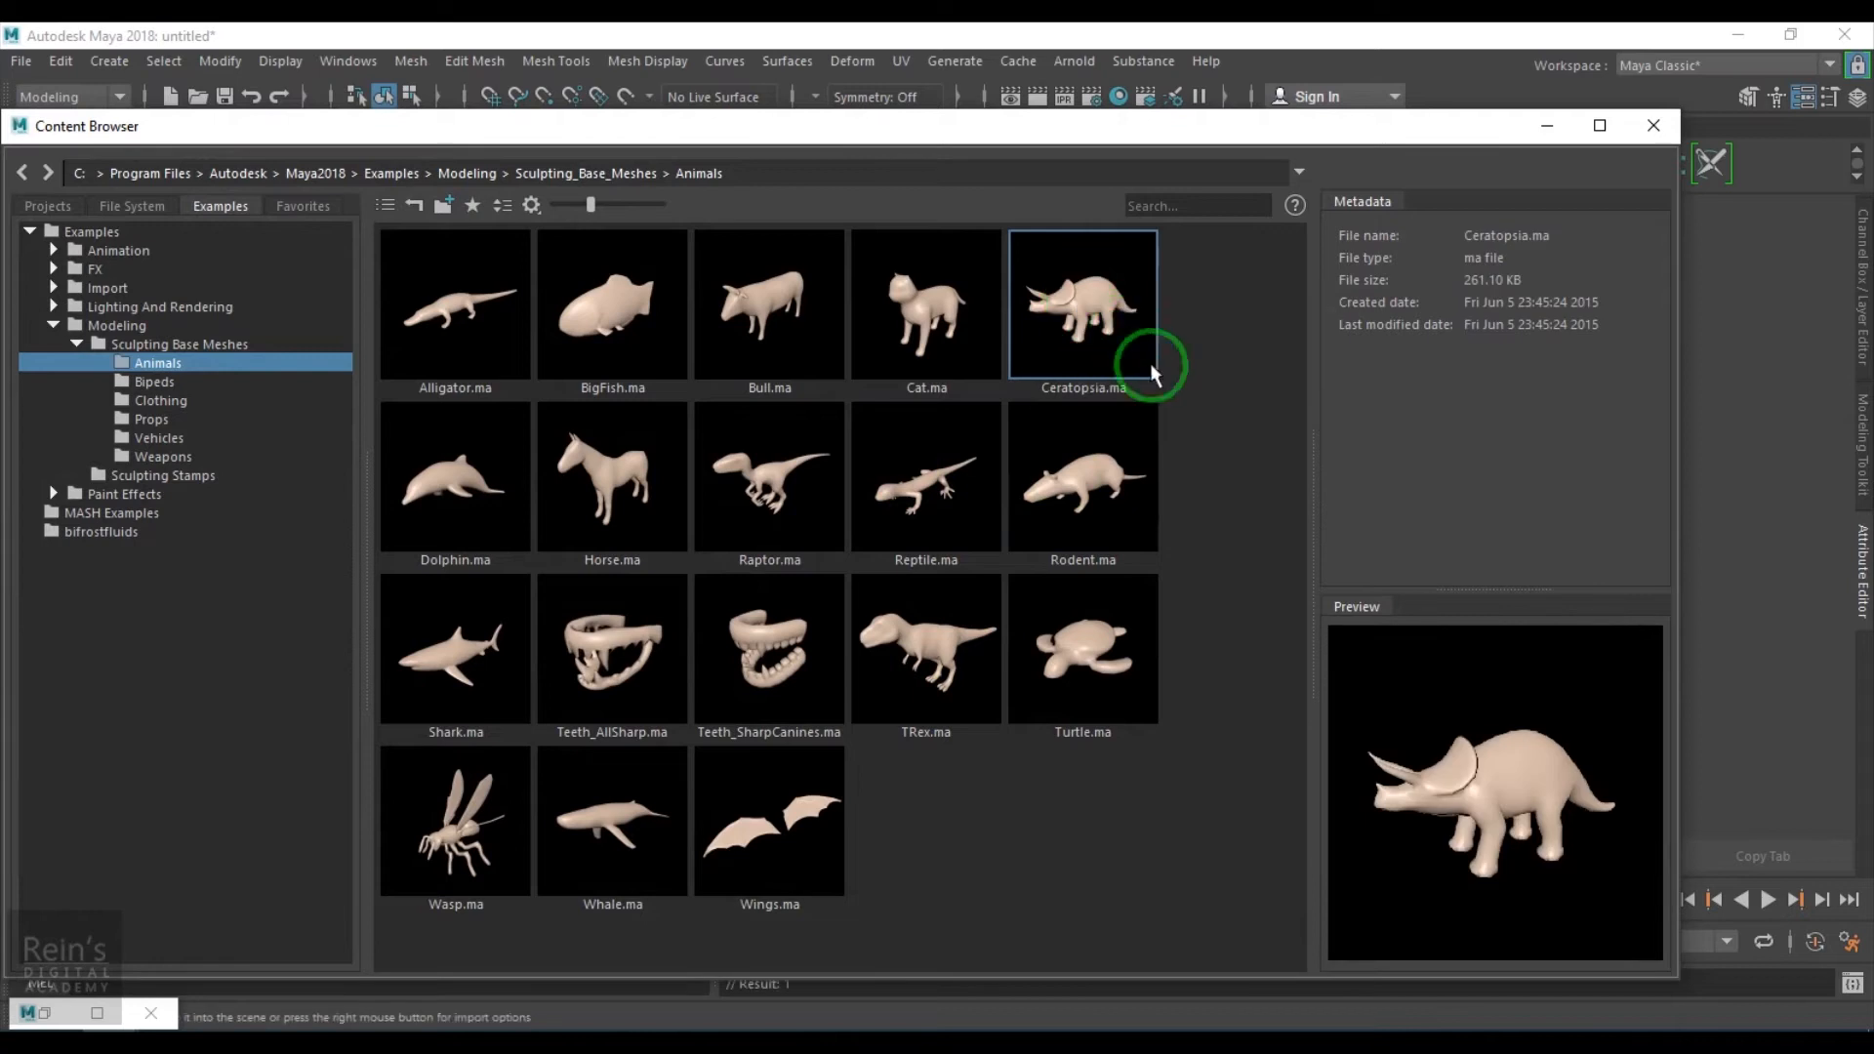
{"action": "left_click", "coordinate": [1551, 125]}
{"action": "key", "text": "f"}
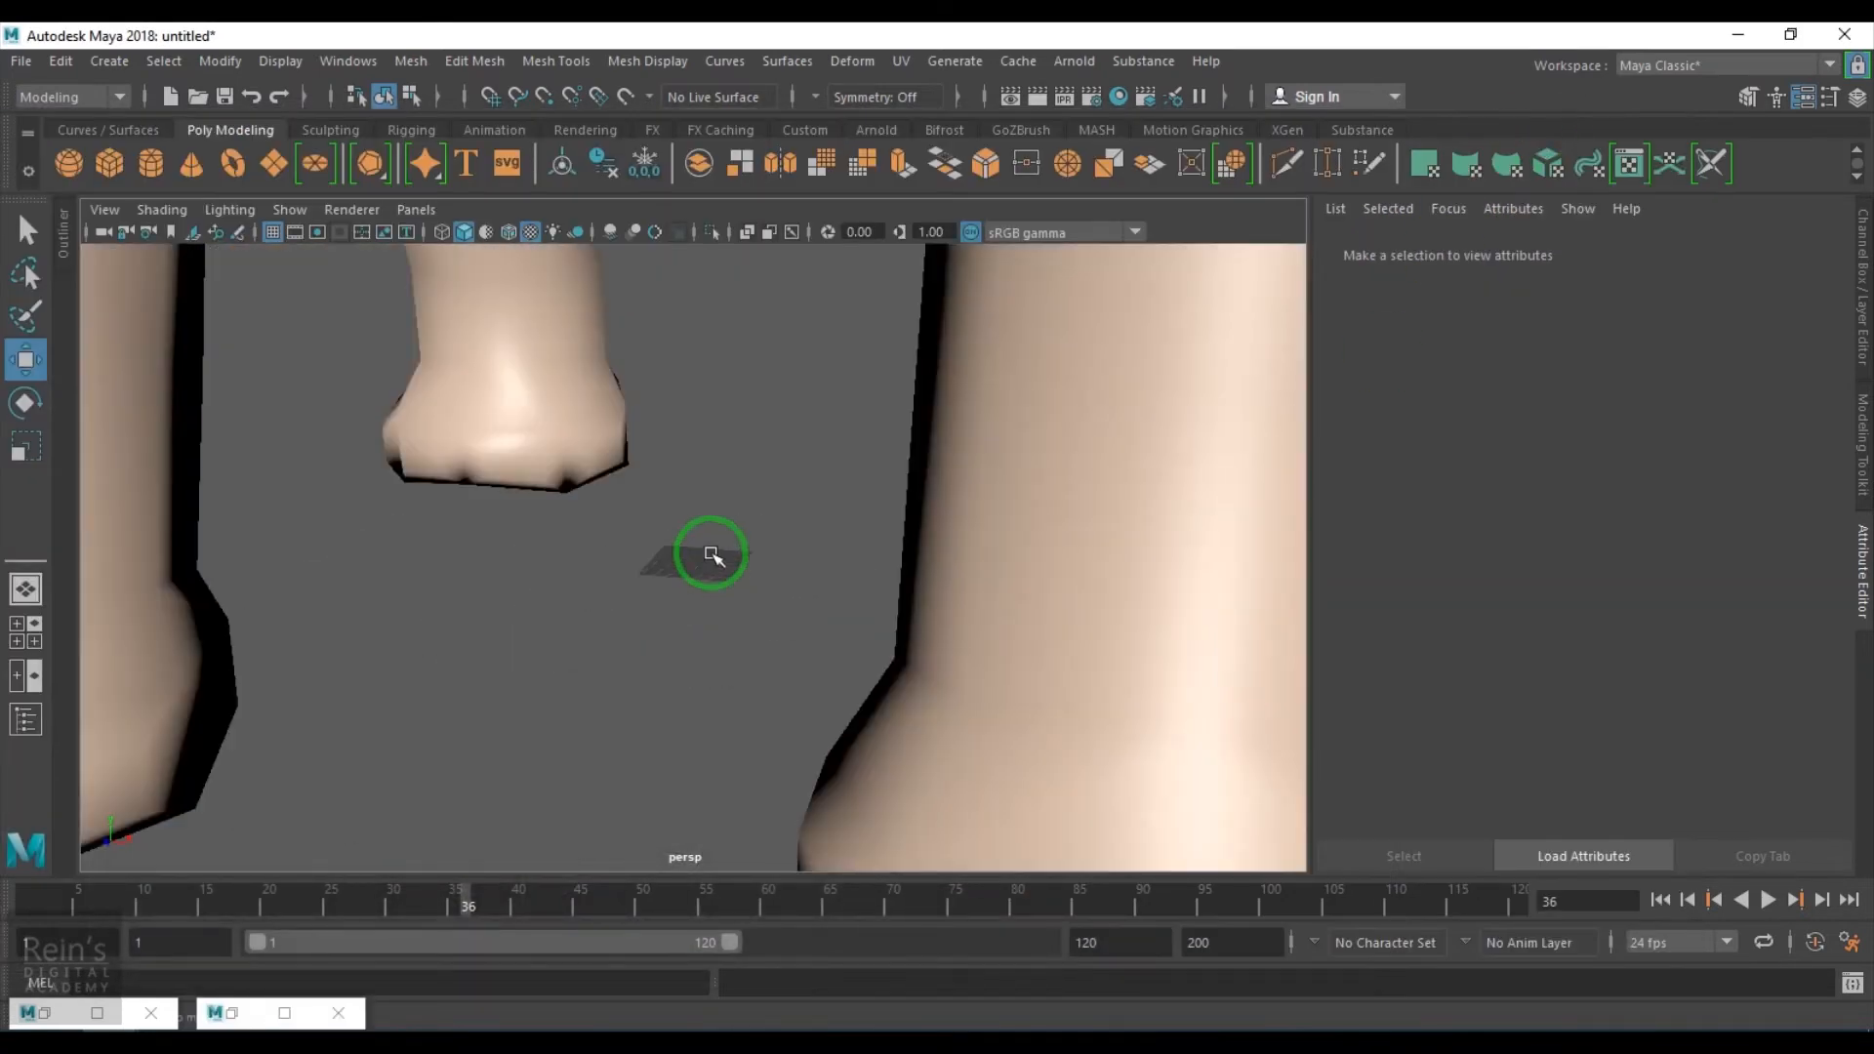
Select the Ceratopsia model and set its Scale X, Y and Z to 0.1
{"action": "left_click", "coordinate": [712, 554]}
{"action": "left_click", "coordinate": [1863, 370]}
{"action": "left_click_drag", "start_coordinate": [1805, 387], "coordinate": [1815, 426]}
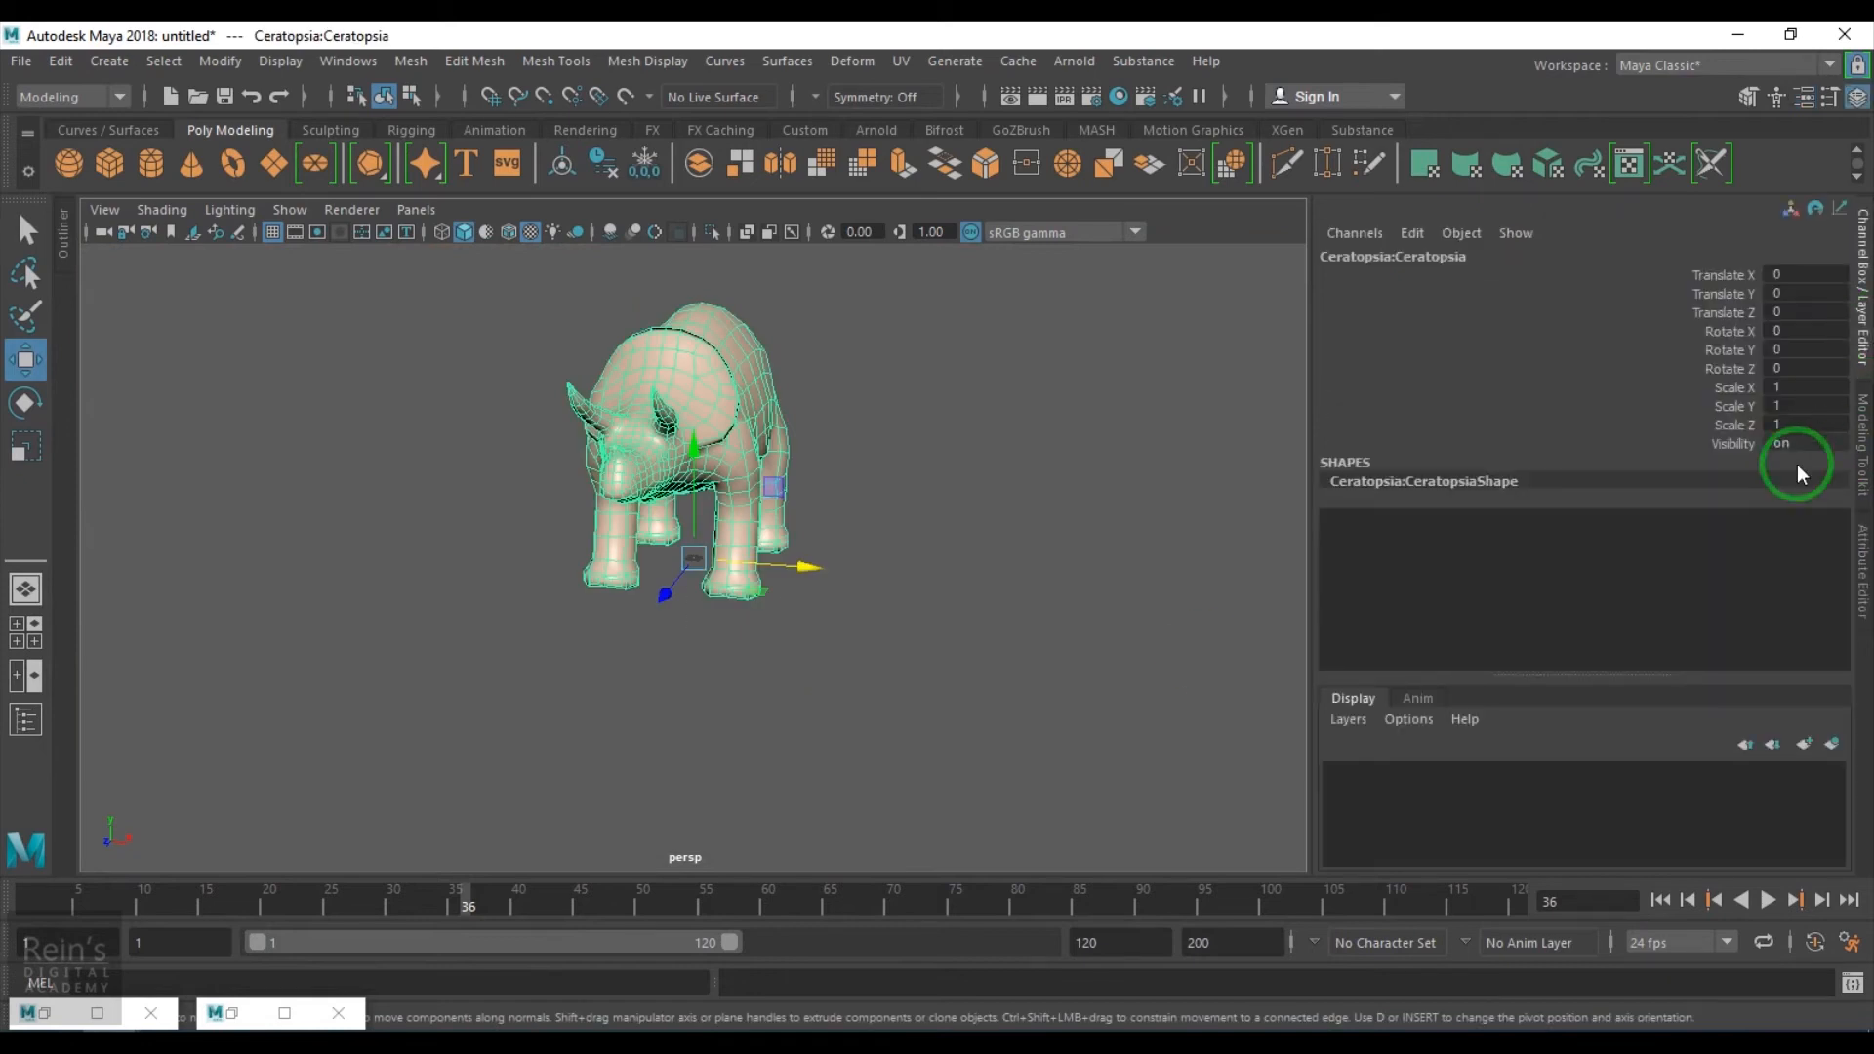
{"action": "type", "text": "0.1"}
{"action": "key", "text": "Return"}
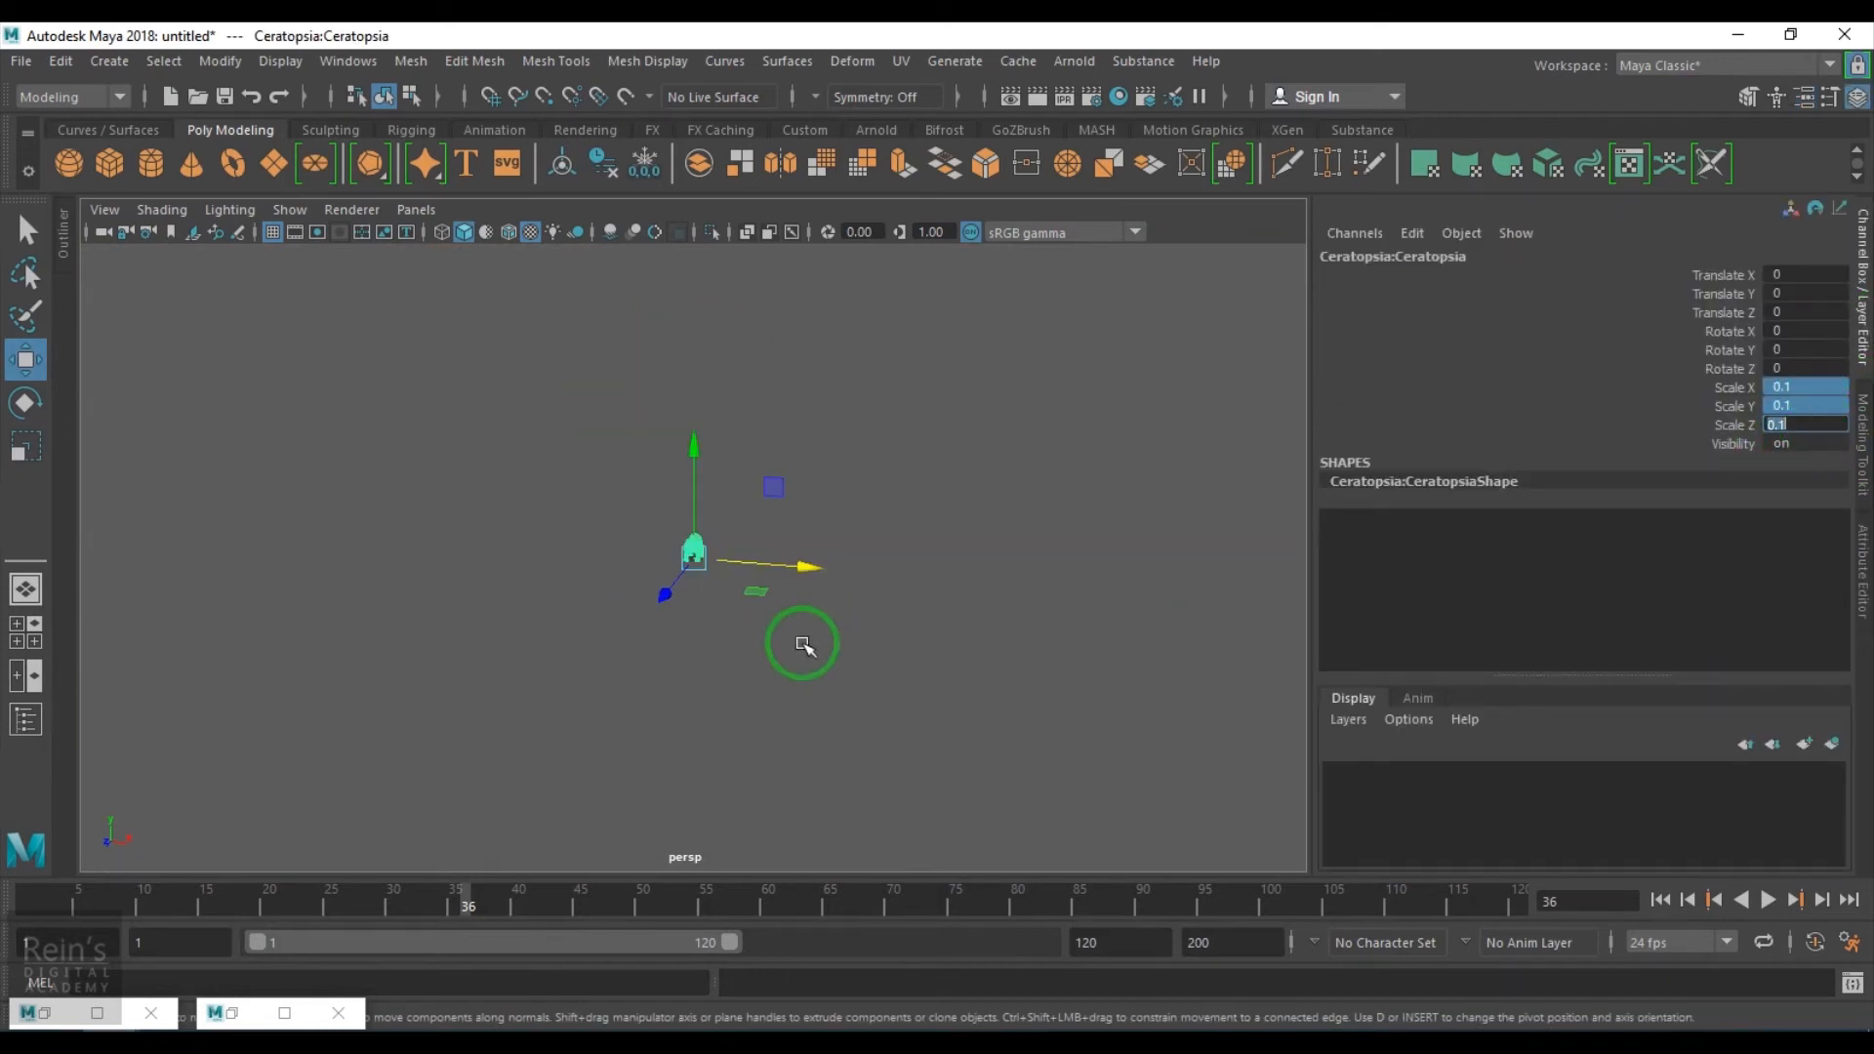
Freeze the transformations of the scaled Ceratopsia model
{"action": "left_click", "coordinate": [782, 644]}
{"action": "scroll", "coordinate": [687, 656], "scroll_direction": "up", "scroll_amount": 8}
{"action": "left_click_drag", "start_coordinate": [738, 591], "coordinate": [646, 593], "text": "alt"}
{"action": "left_click", "coordinate": [787, 489]}
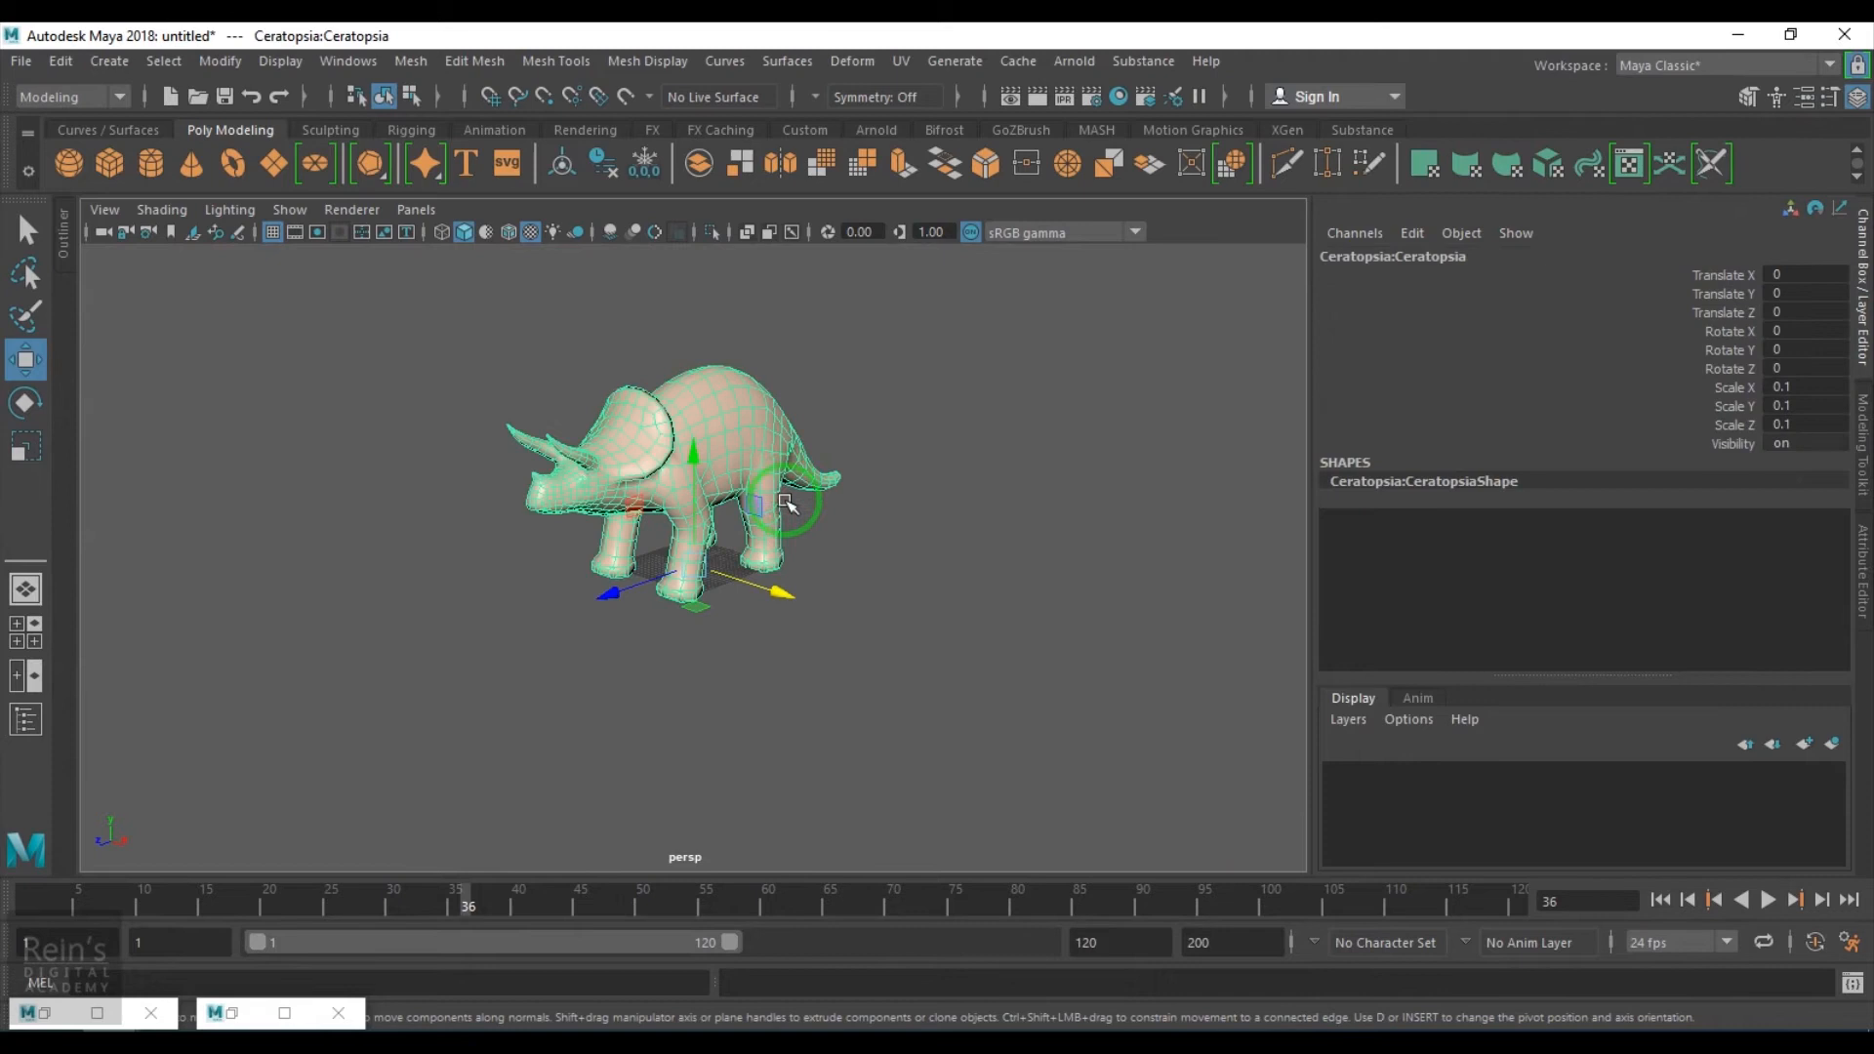
{"action": "middle_click_drag", "start_coordinate": [766, 588], "coordinate": [763, 658], "text": "alt"}
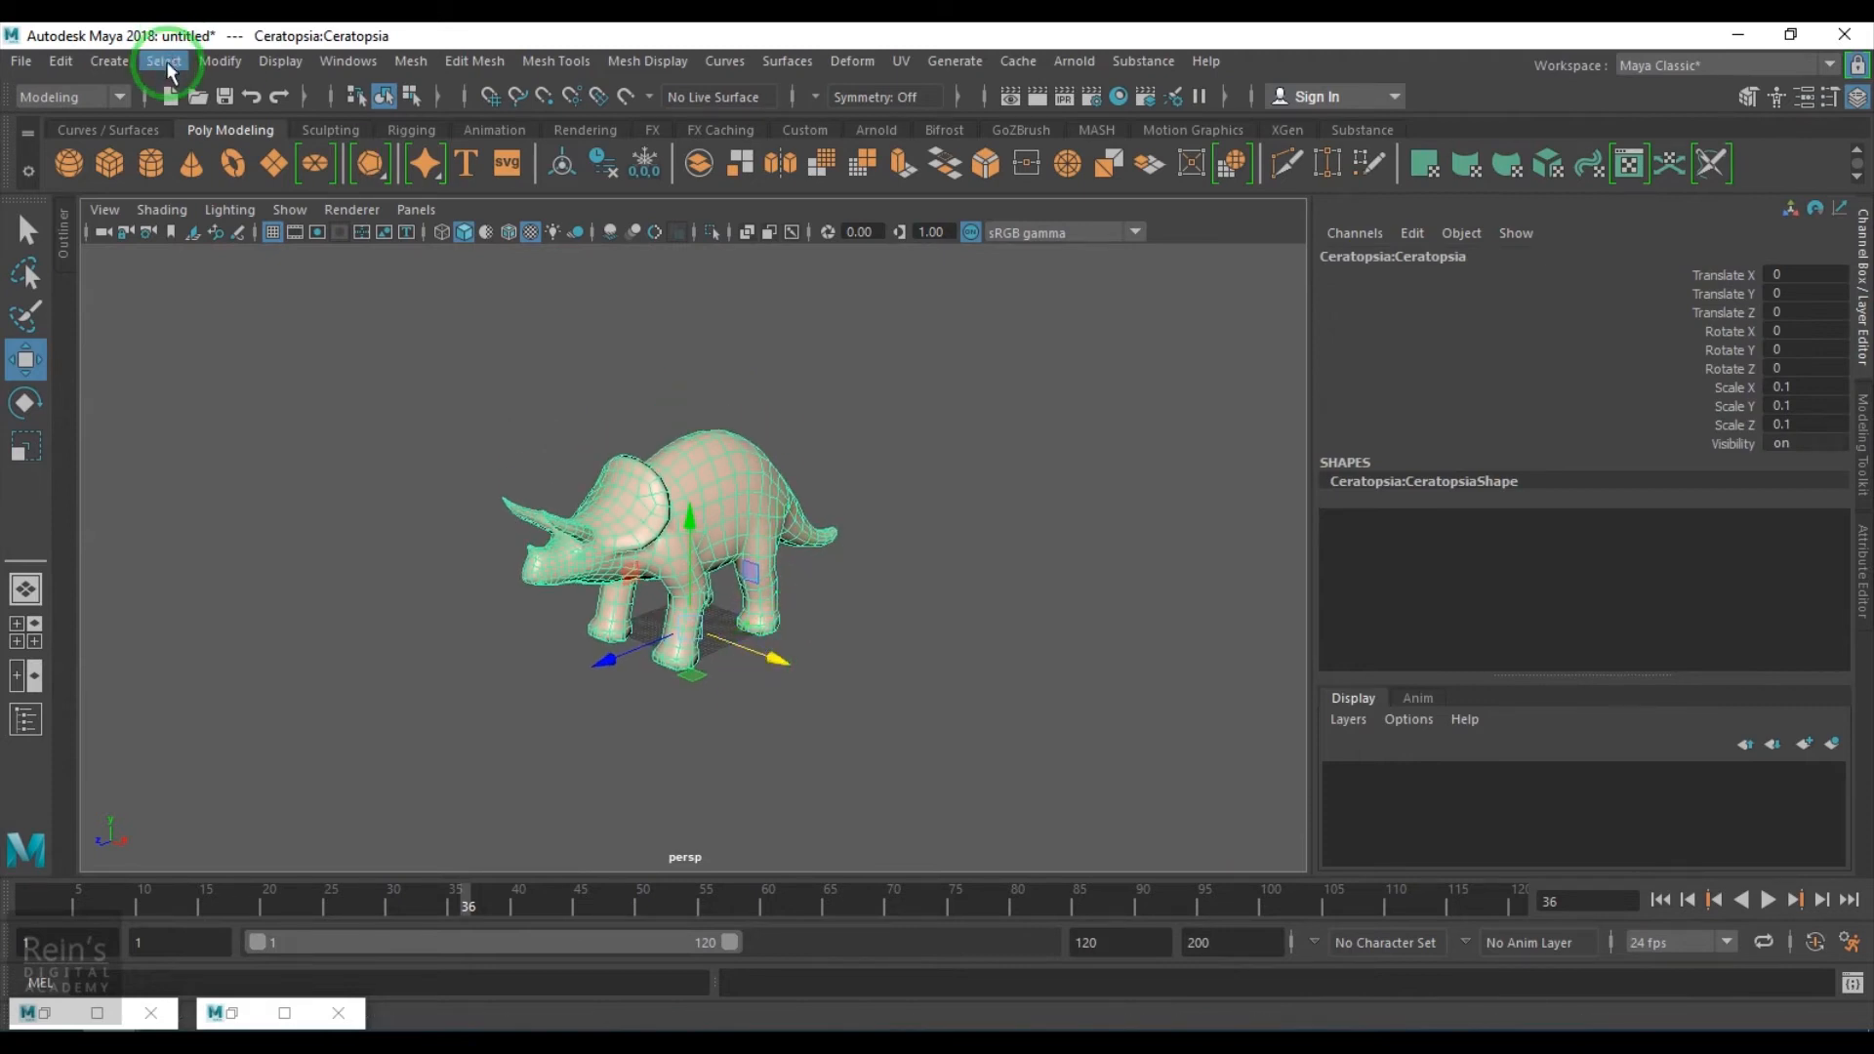
{"action": "left_click", "coordinate": [219, 60]}
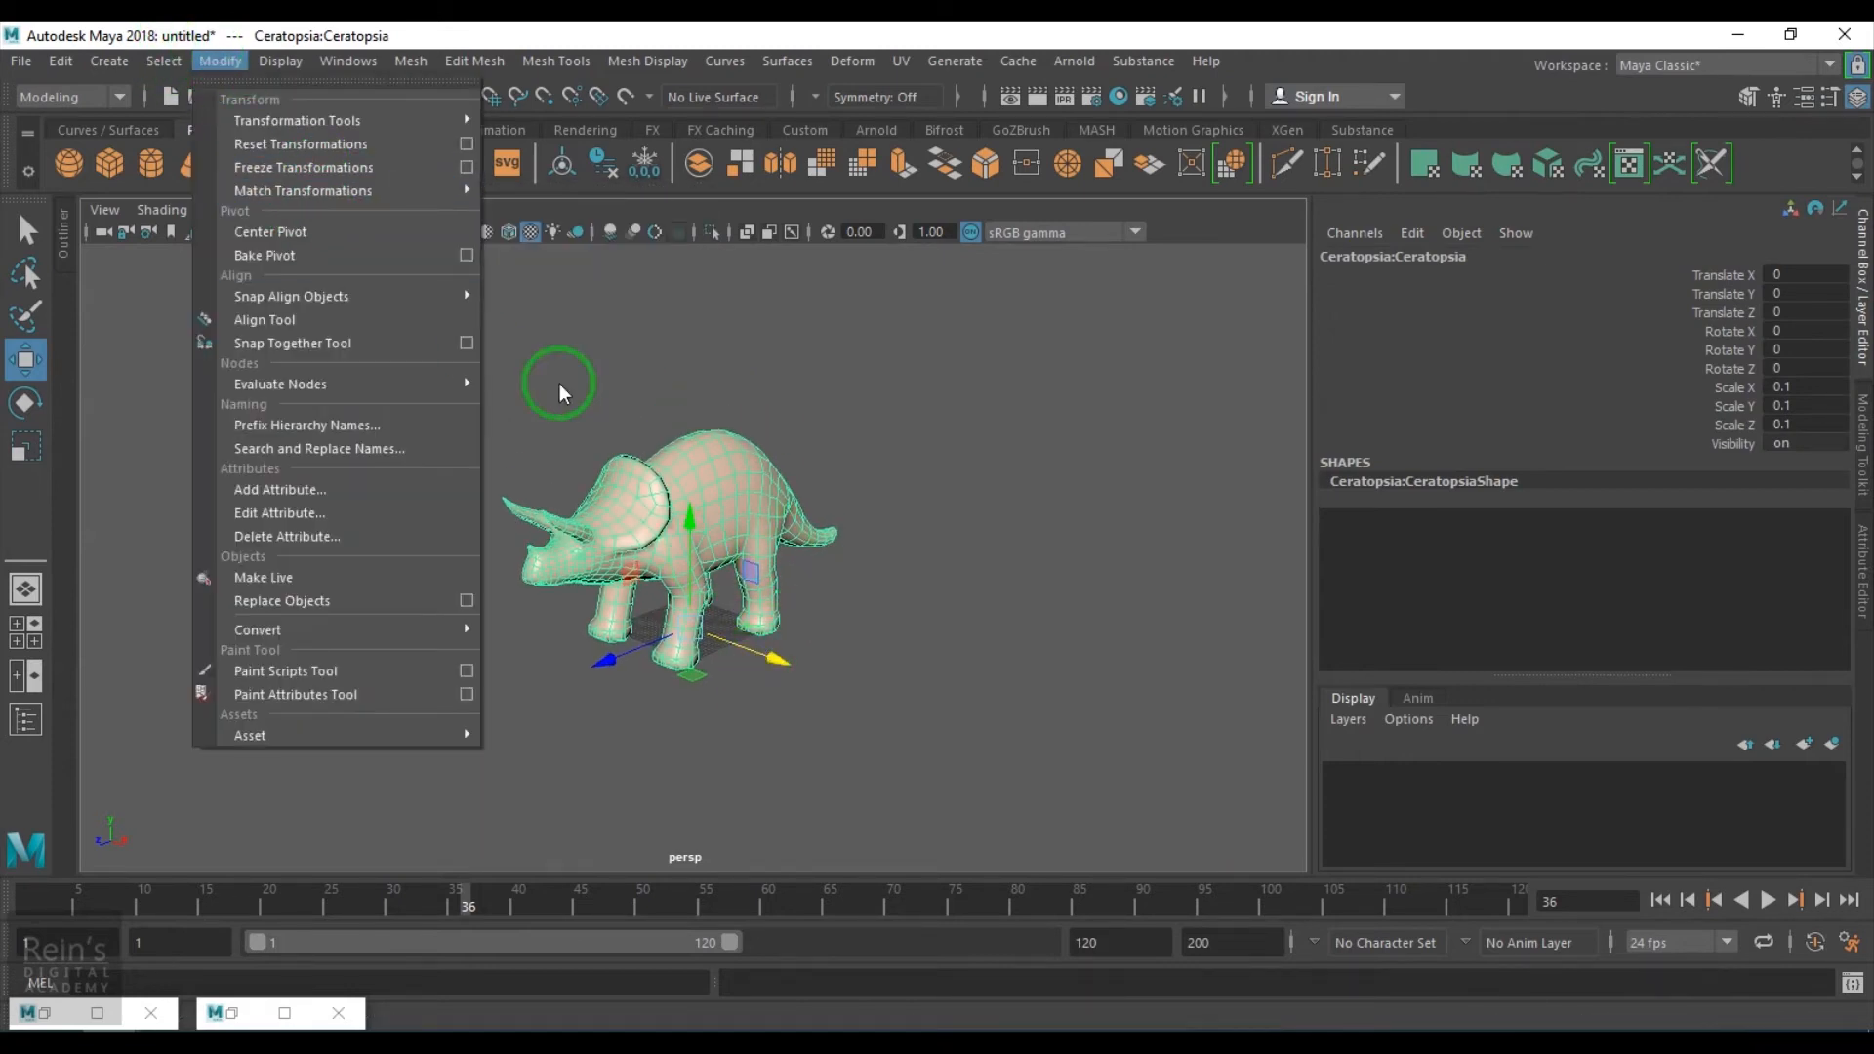
{"action": "left_click", "coordinate": [372, 167]}
Duplicate the Ceratopsia with repeated offsets of about 31 units along X to build a row of eight models
{"action": "left_click_drag", "start_coordinate": [795, 639], "coordinate": [818, 685], "text": "alt"}
{"action": "key", "text": "ctrl+d"}
{"action": "middle_click_drag", "start_coordinate": [794, 657], "coordinate": [922, 713]}
{"action": "scroll", "coordinate": [922, 713], "scroll_direction": "down", "scroll_amount": 3}
{"action": "key", "text": "shift+d"}
{"action": "key", "text": "shift+d"}
{"action": "key", "text": "shift+d"}
{"action": "key", "text": "shift+d"}
{"action": "key", "text": "shift+d"}
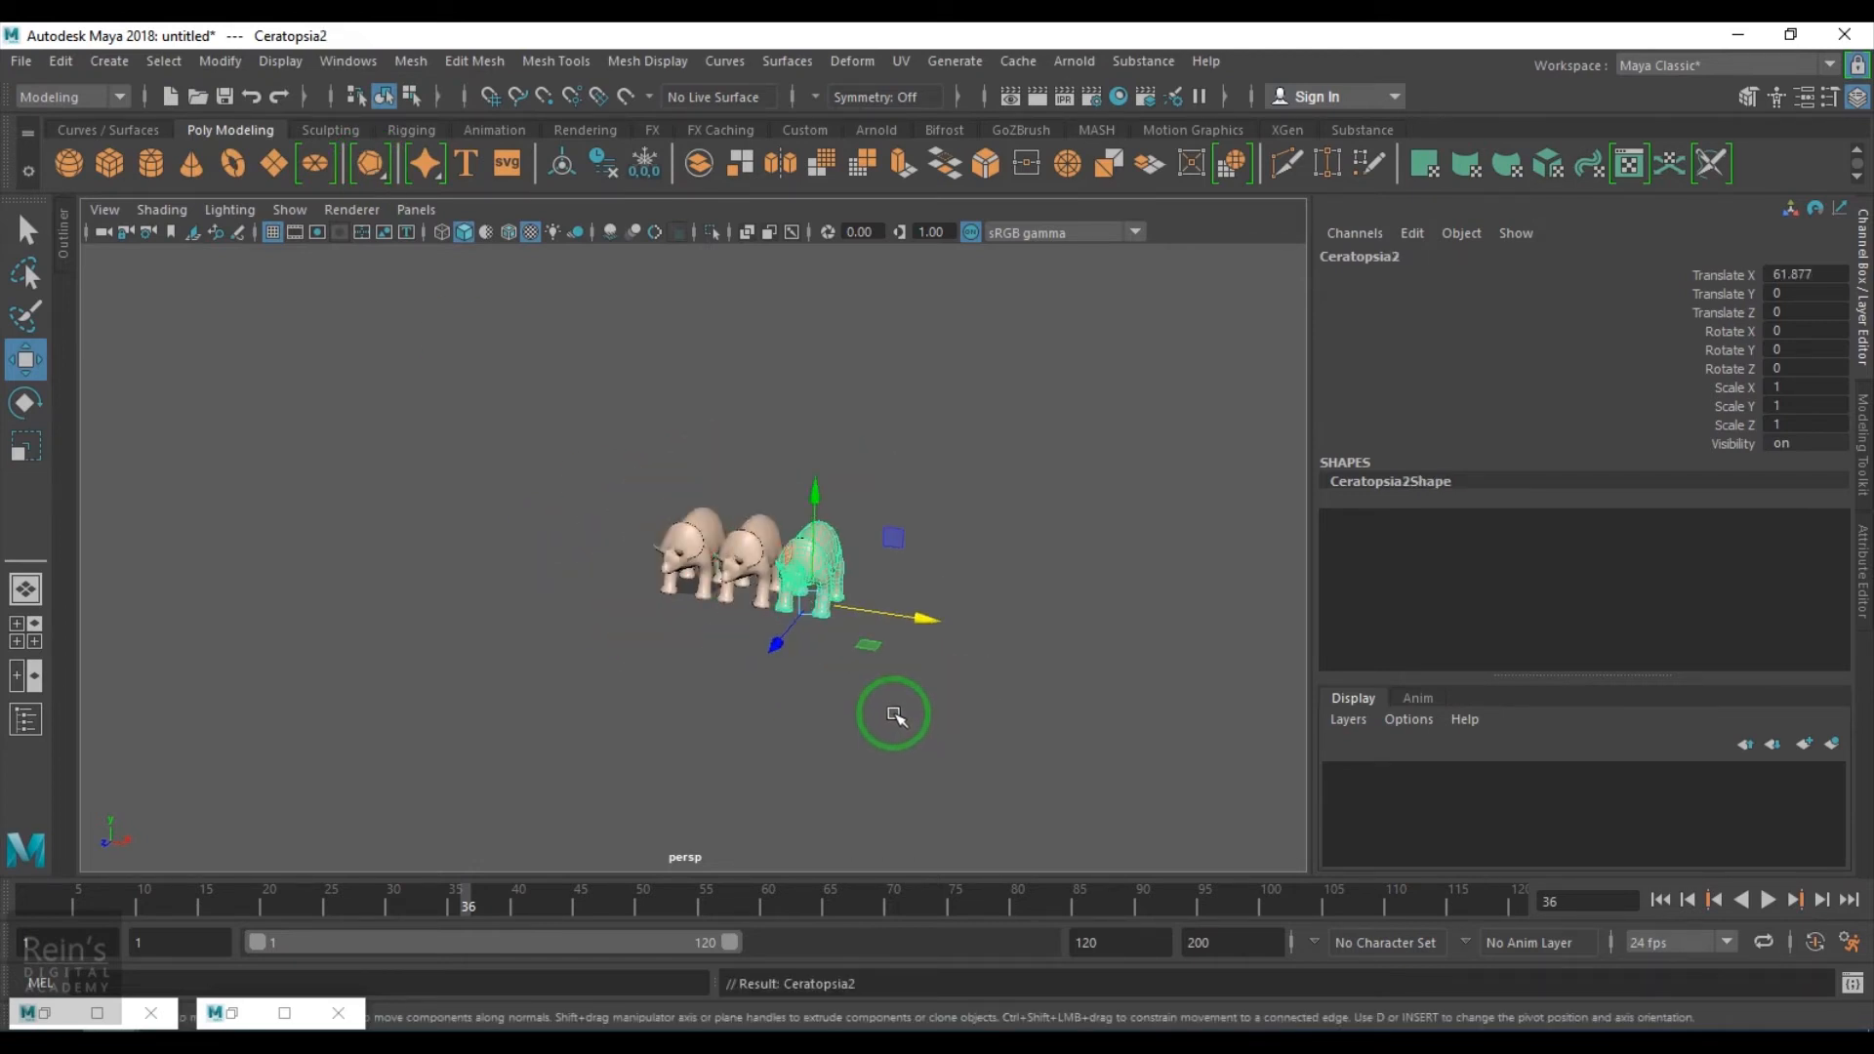
{"action": "key", "text": "shift+d"}
Shift the whole row of models back along X and duplicate it repeatedly along Z into further rows
{"action": "left_click_drag", "start_coordinate": [606, 502], "coordinate": [1255, 823]}
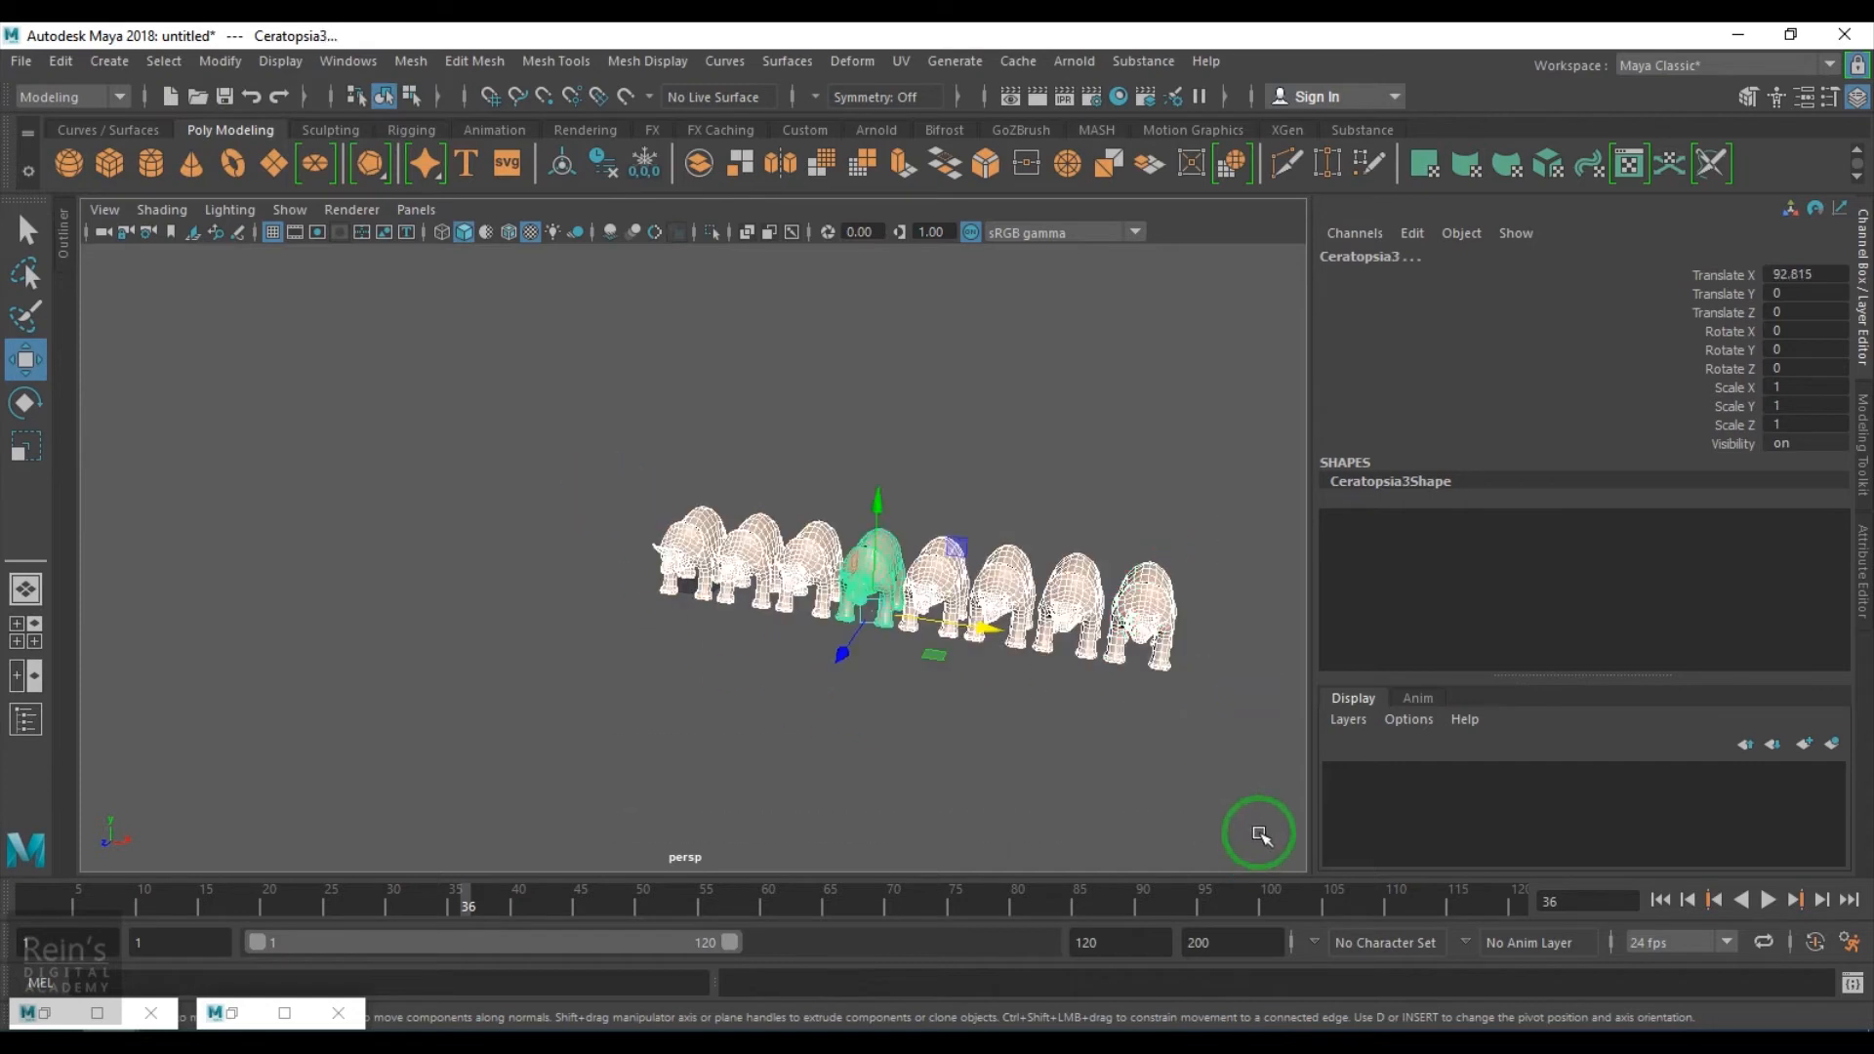
{"action": "middle_click_drag", "start_coordinate": [994, 620], "coordinate": [776, 571]}
{"action": "left_click_drag", "start_coordinate": [776, 571], "coordinate": [837, 582]}
{"action": "key", "text": "ctrl+d"}
{"action": "left_click_drag", "start_coordinate": [684, 633], "coordinate": [661, 713]}
{"action": "key", "text": "shift+d"}
{"action": "key", "text": "shift+d"}
Duplicate all the rows, place the copied block behind them along Z, and clear the selection
{"action": "left_click_drag", "start_coordinate": [192, 416], "coordinate": [1121, 904]}
{"action": "key", "text": "ctrl+d"}
{"action": "left_click_drag", "start_coordinate": [614, 673], "coordinate": [841, 566]}
{"action": "left_click", "coordinate": [1088, 744]}
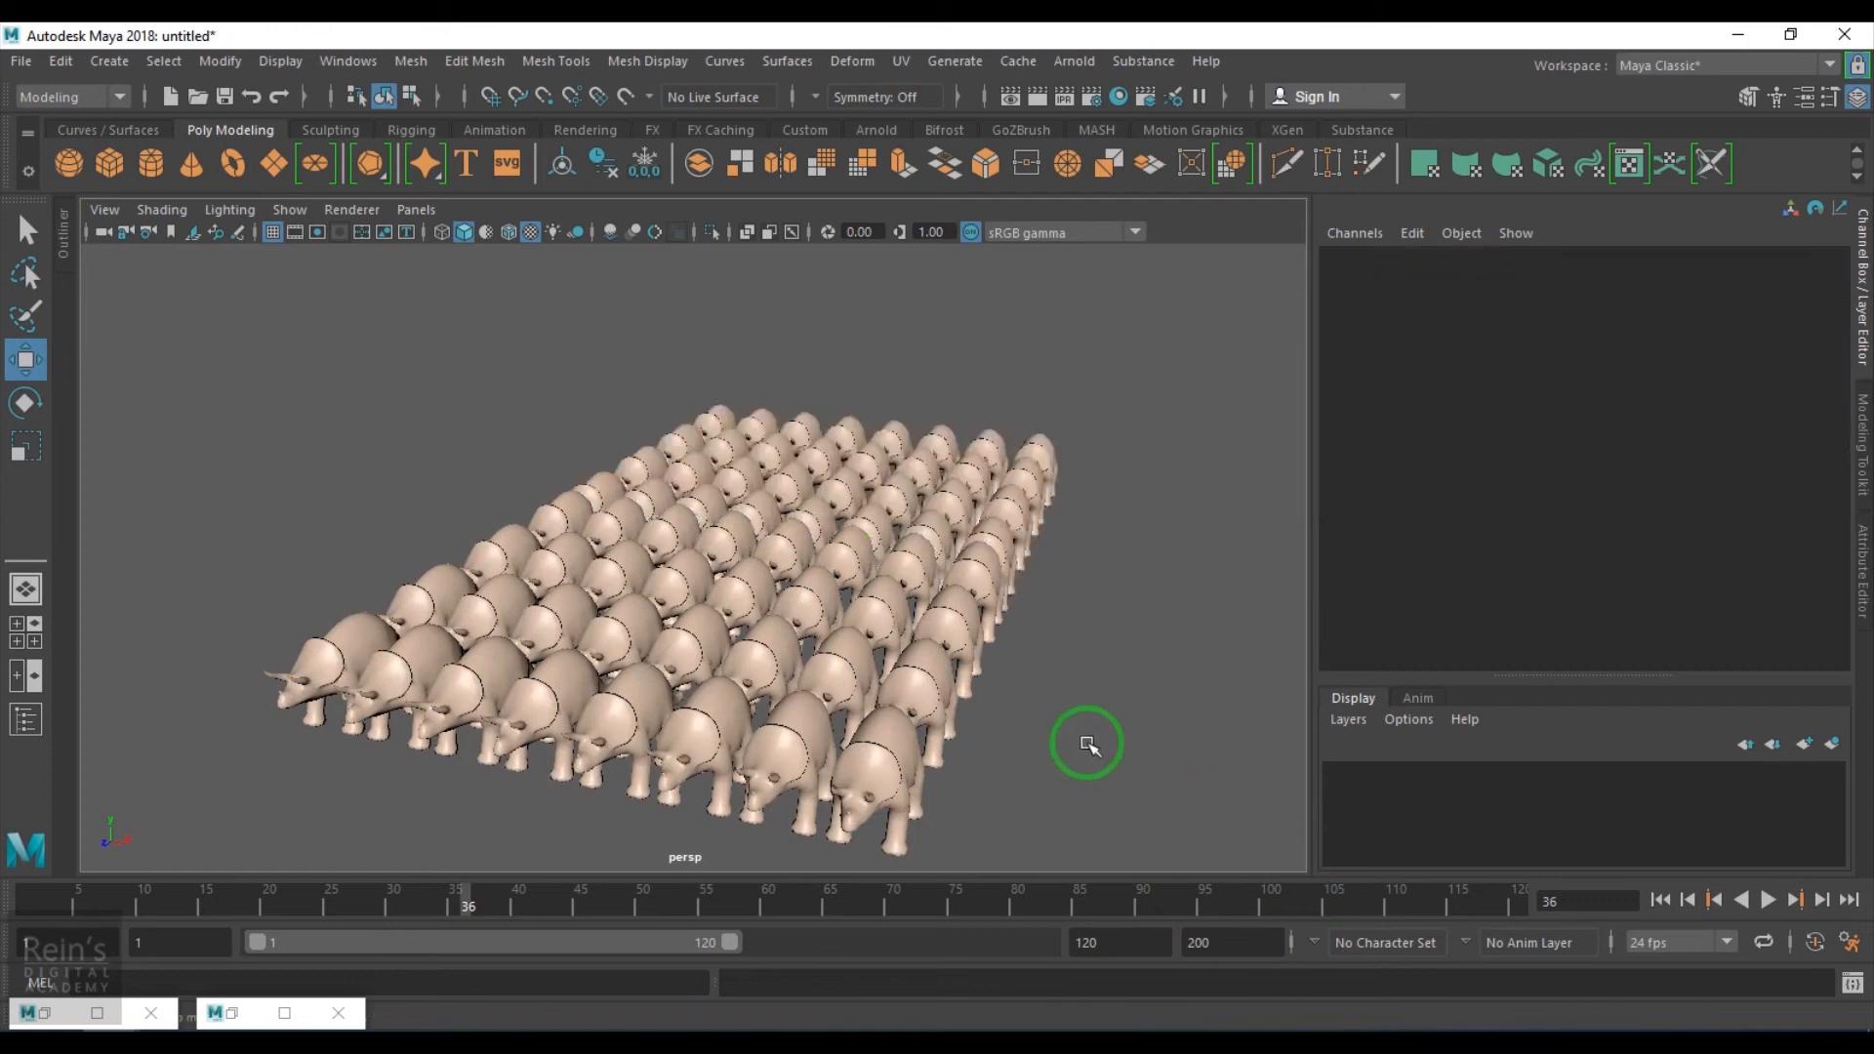
Select every Ceratopsia model in the grid and assign the existing surface shader to them
{"action": "scroll", "coordinate": [1103, 737], "scroll_direction": "down", "scroll_amount": 2}
{"action": "left_click_drag", "start_coordinate": [232, 366], "coordinate": [1308, 972]}
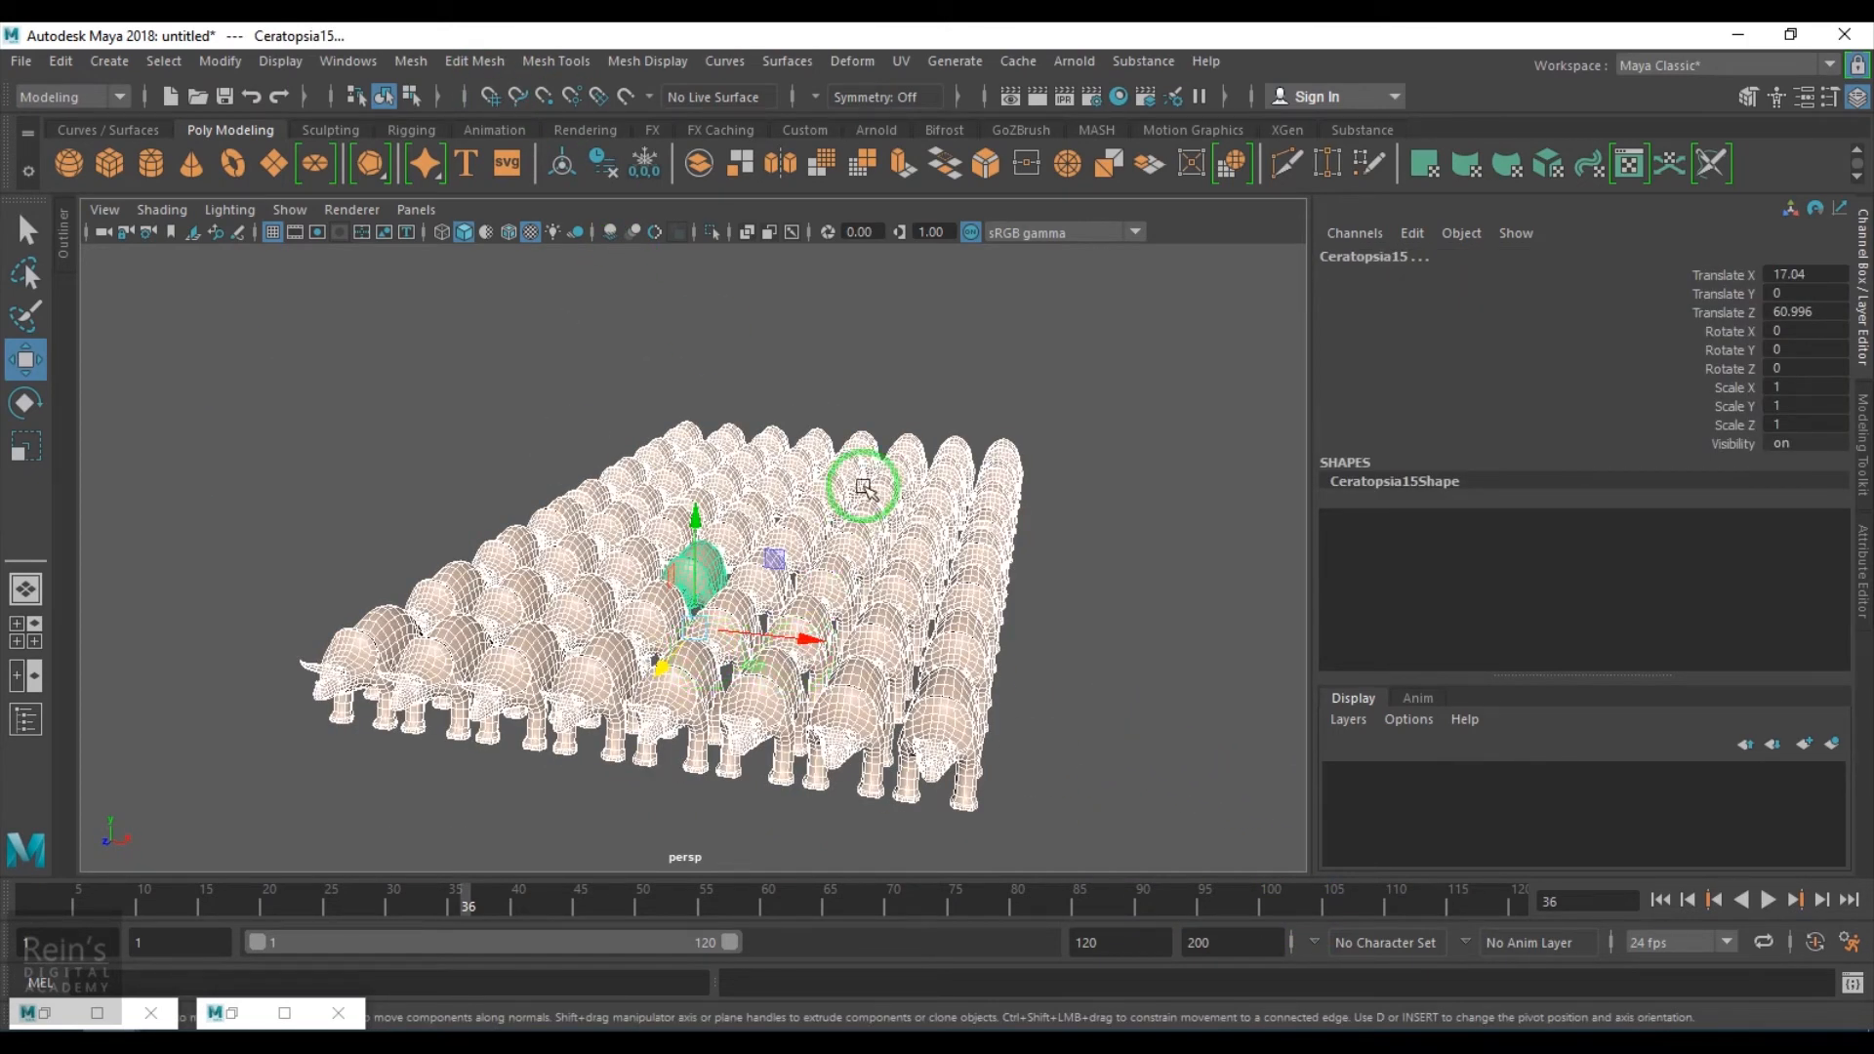
{"action": "right_click_drag", "start_coordinate": [862, 488], "coordinate": [1044, 1025]}
{"action": "left_click", "coordinate": [1096, 723]}
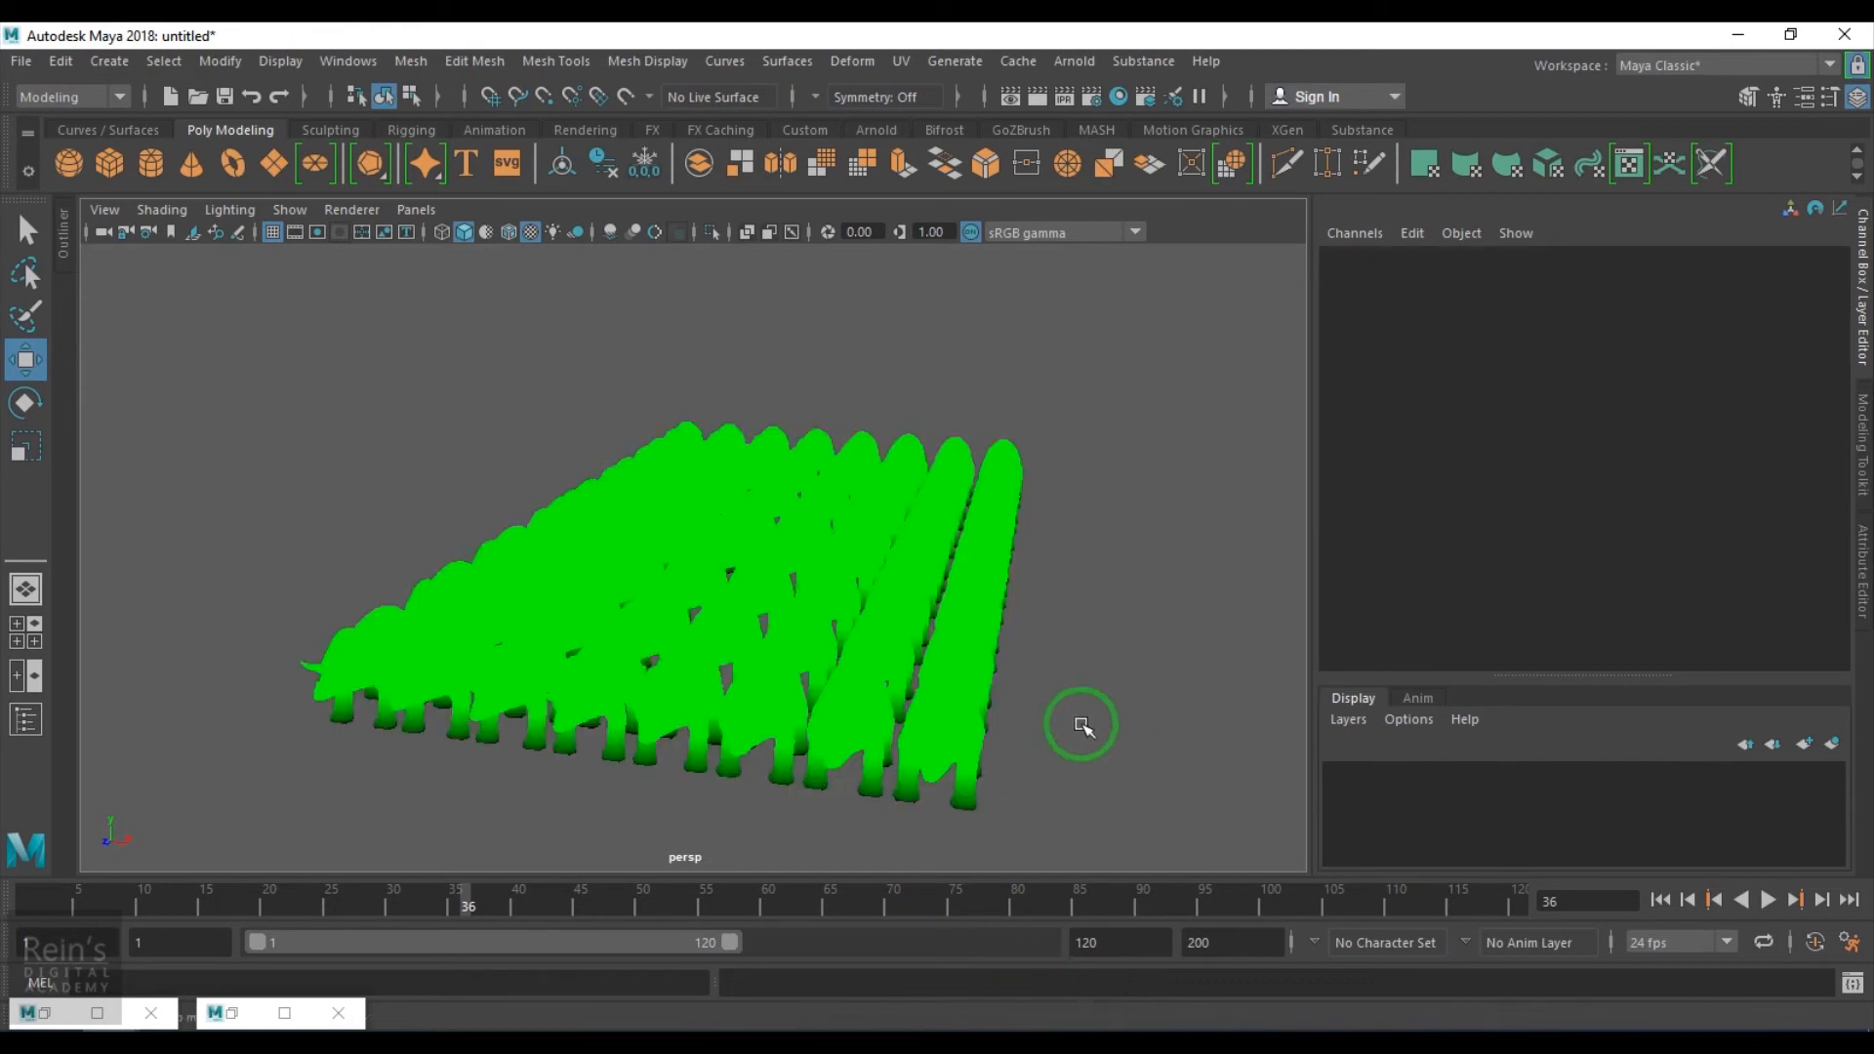
{"action": "left_click_drag", "start_coordinate": [898, 682], "coordinate": [766, 726], "text": "alt"}
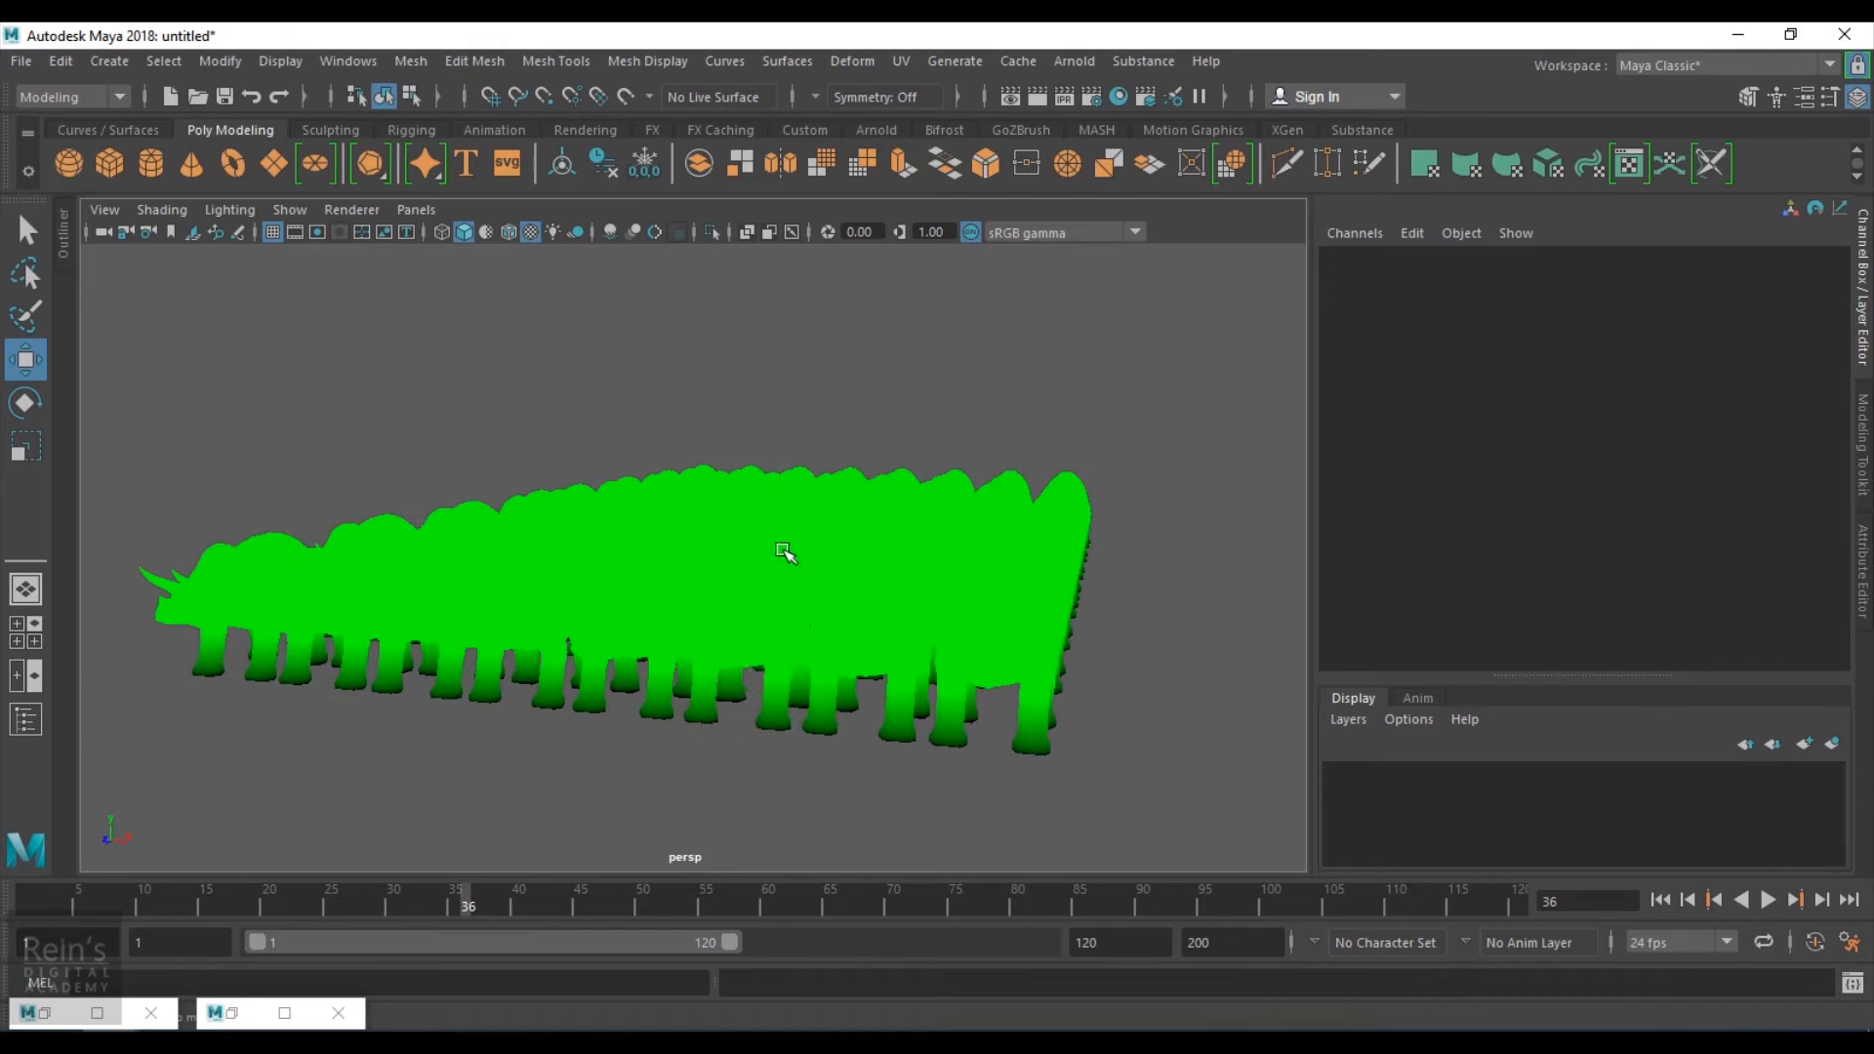
Delete the setRange node, connect samplerInfo's Point World directly to the surface shader's Out Color, and inspect the models' colors
{"action": "left_click", "coordinate": [44, 1012]}
{"action": "left_click", "coordinate": [1010, 629]}
{"action": "key", "text": "Delete"}
{"action": "left_click", "coordinate": [829, 909]}
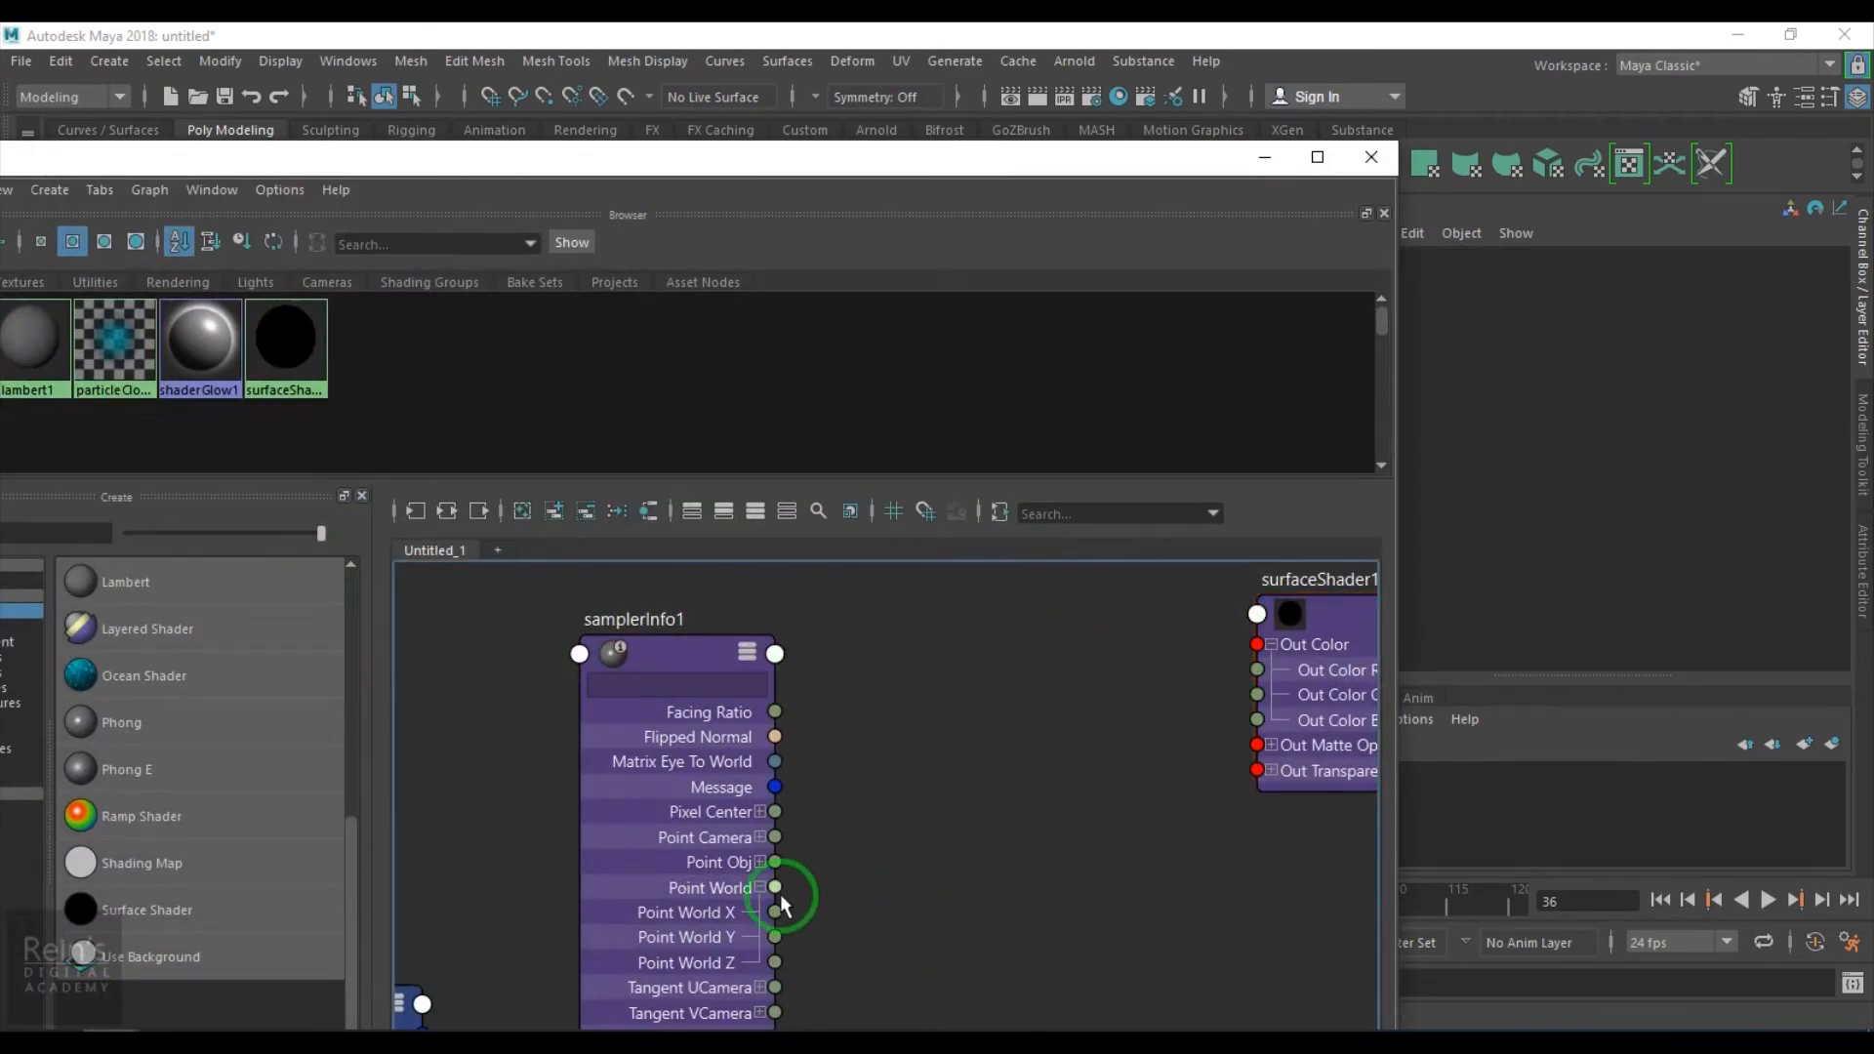
{"action": "left_click_drag", "start_coordinate": [1203, 681], "coordinate": [1253, 644]}
{"action": "left_click", "coordinate": [1309, 338]}
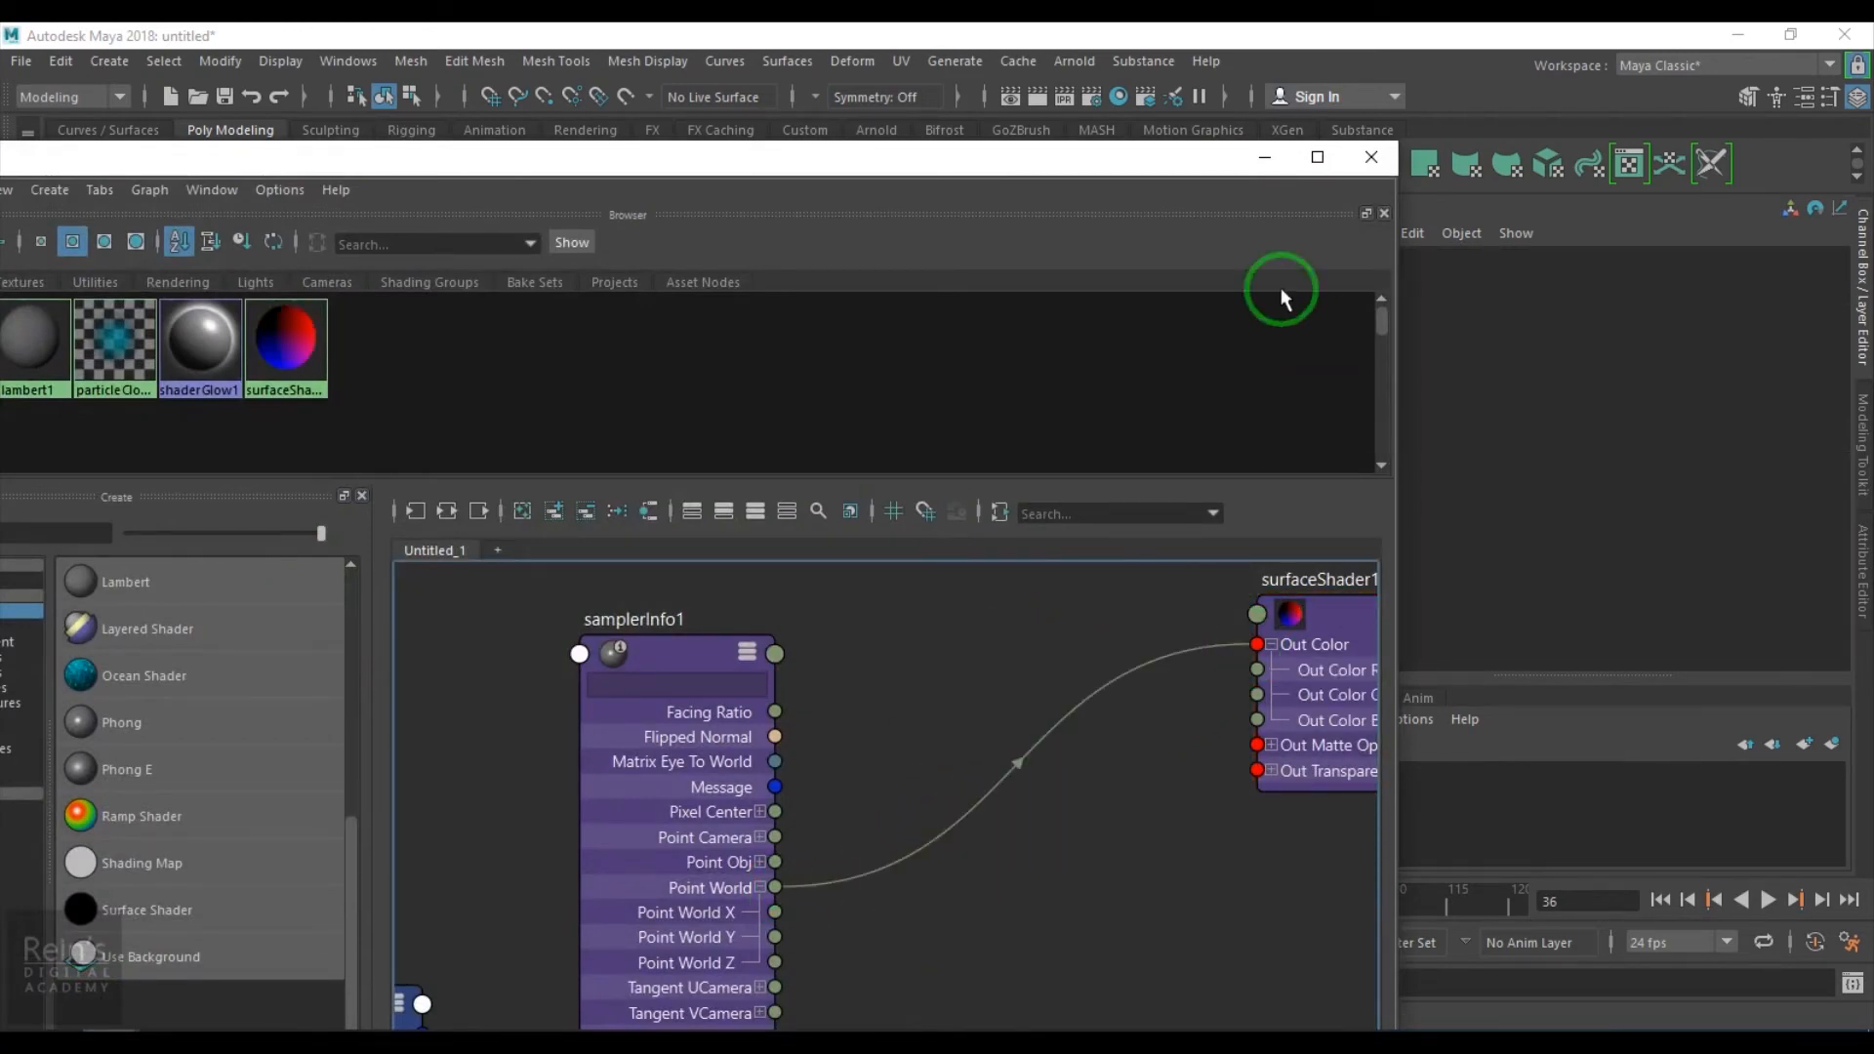
{"action": "left_click", "coordinate": [1260, 159]}
{"action": "left_click_drag", "start_coordinate": [786, 703], "coordinate": [690, 683], "text": "alt"}
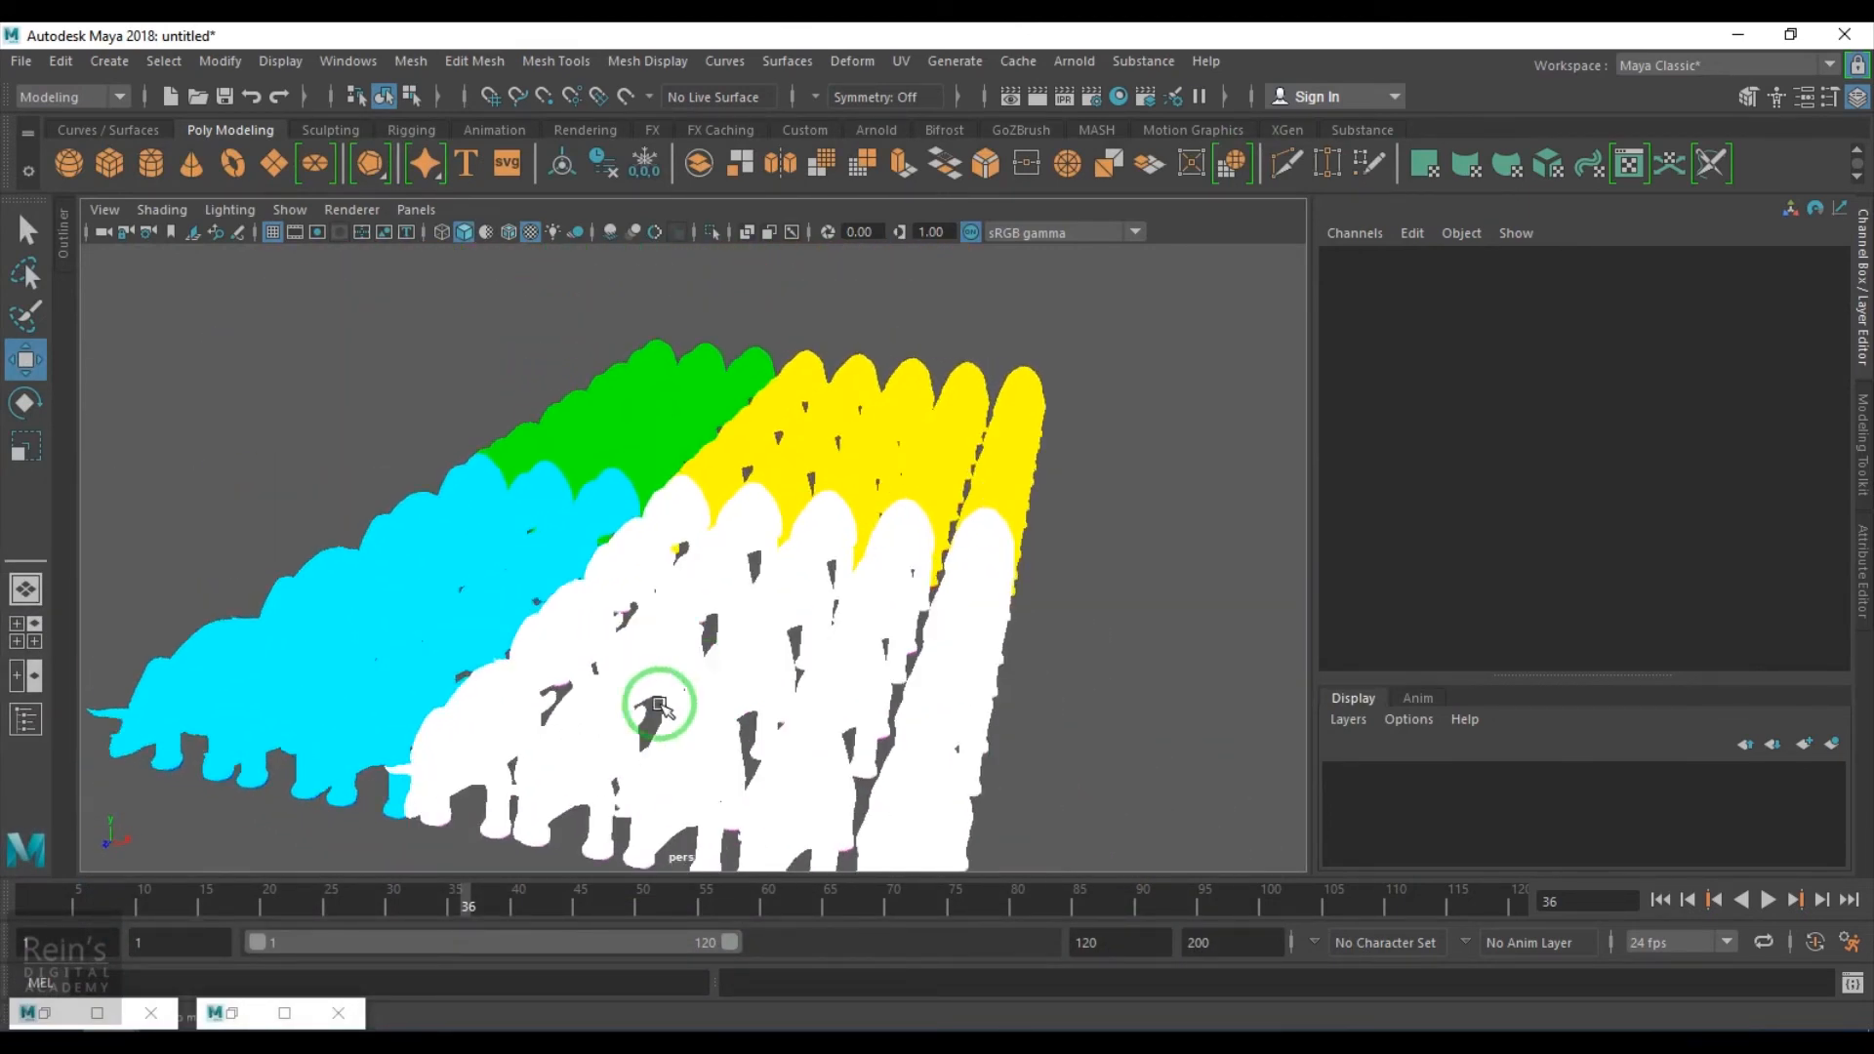
{"action": "left_click", "coordinate": [224, 1013]}
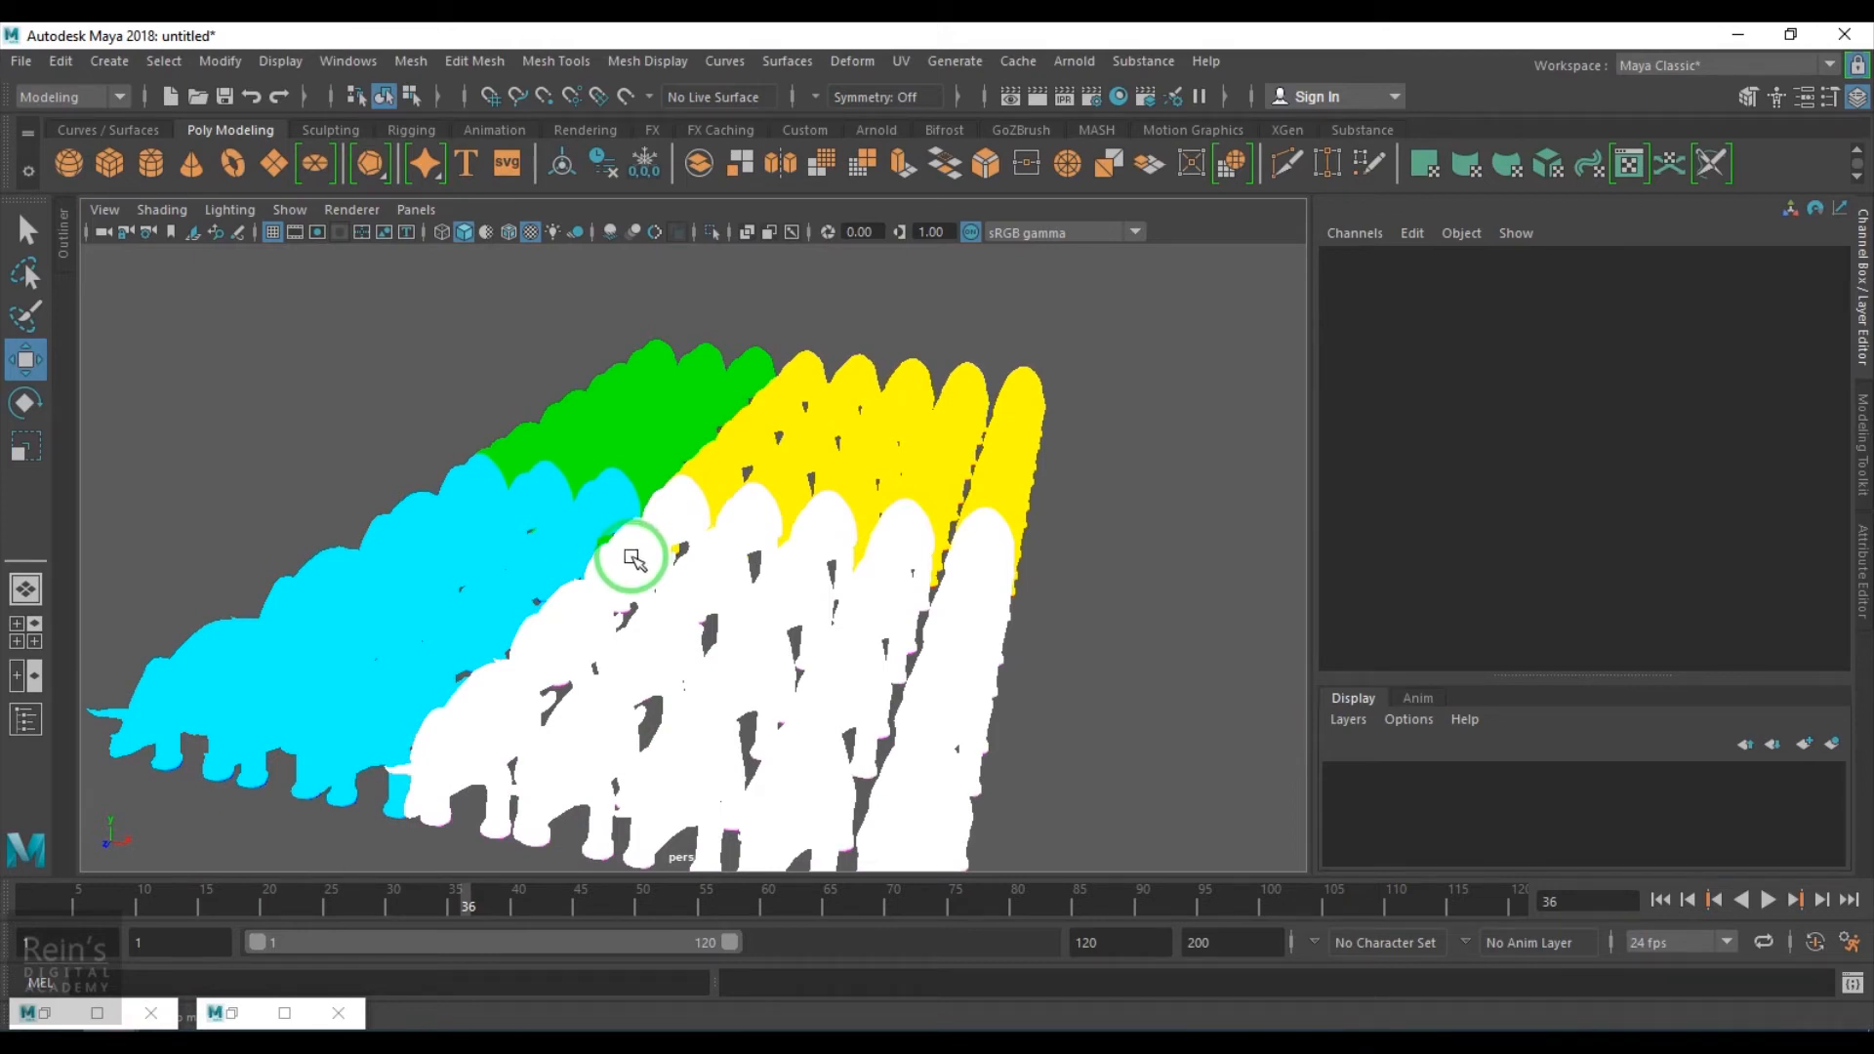
{"action": "scroll", "coordinate": [630, 559], "scroll_direction": "up", "scroll_amount": 10}
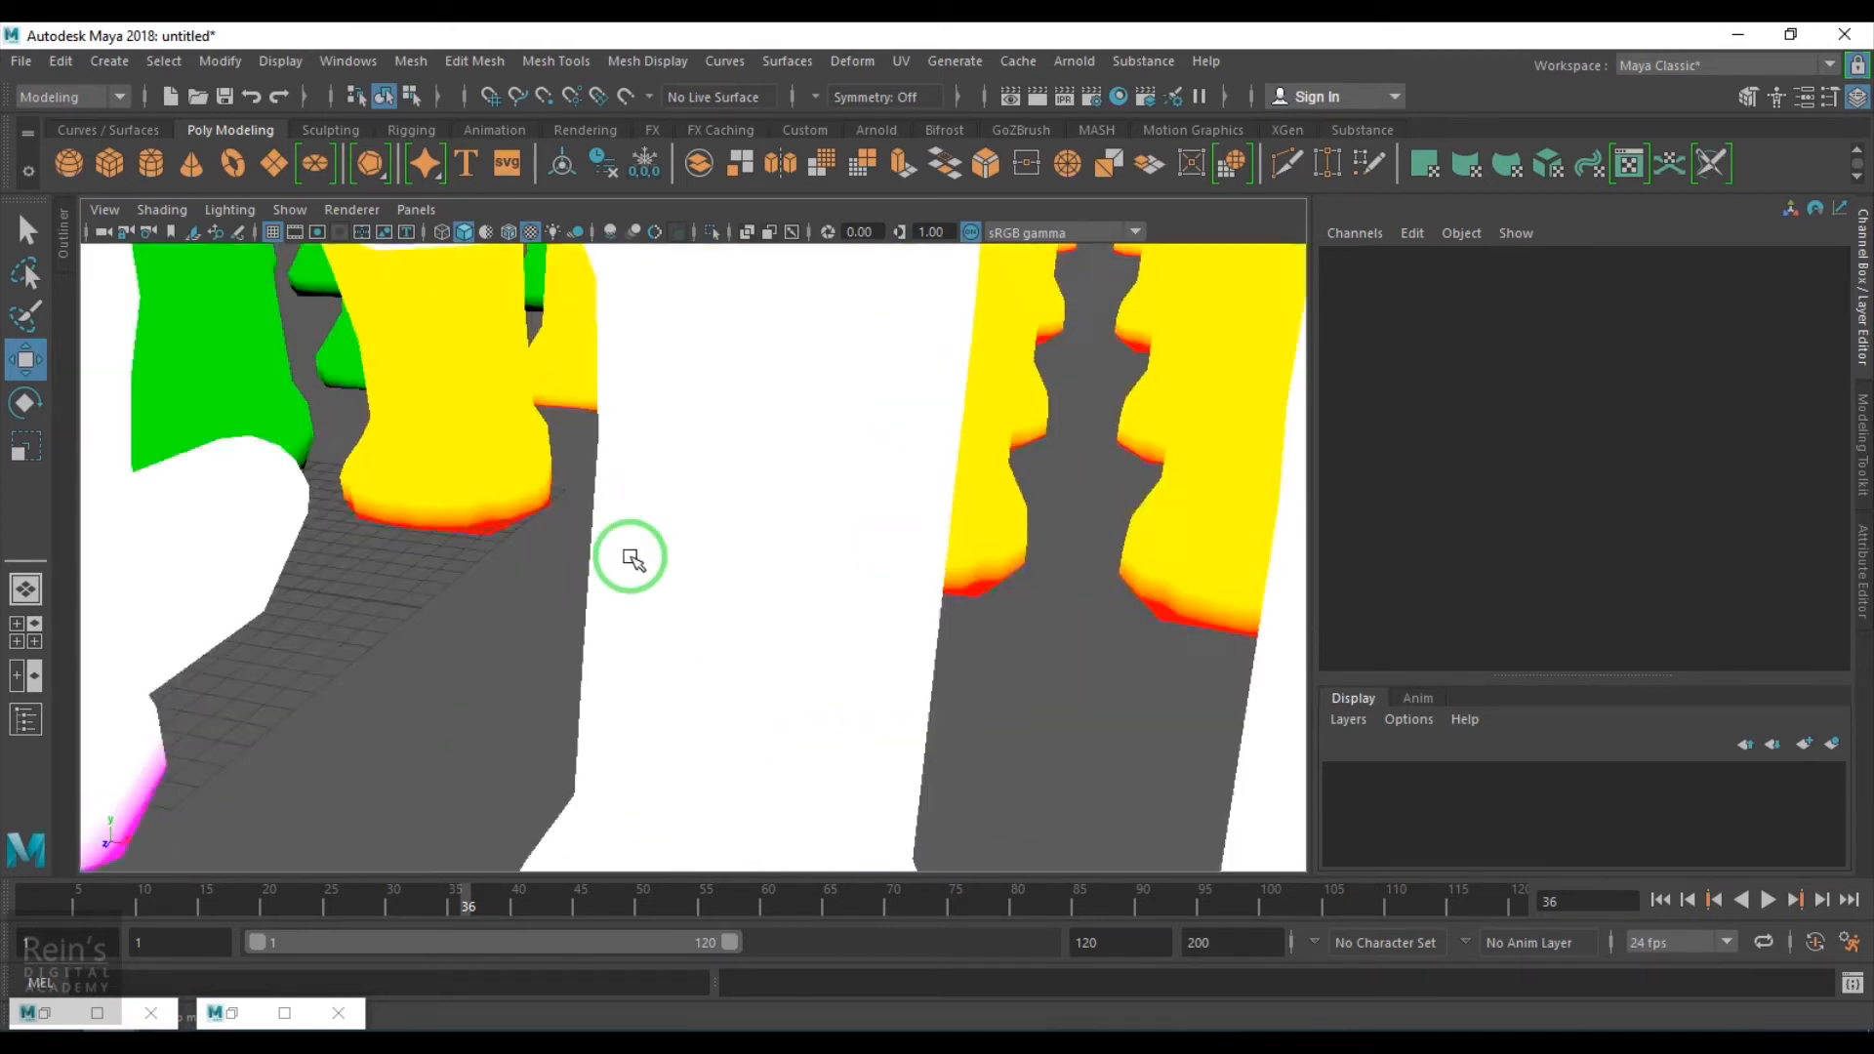
{"action": "scroll", "coordinate": [669, 625], "scroll_direction": "down", "scroll_amount": 10}
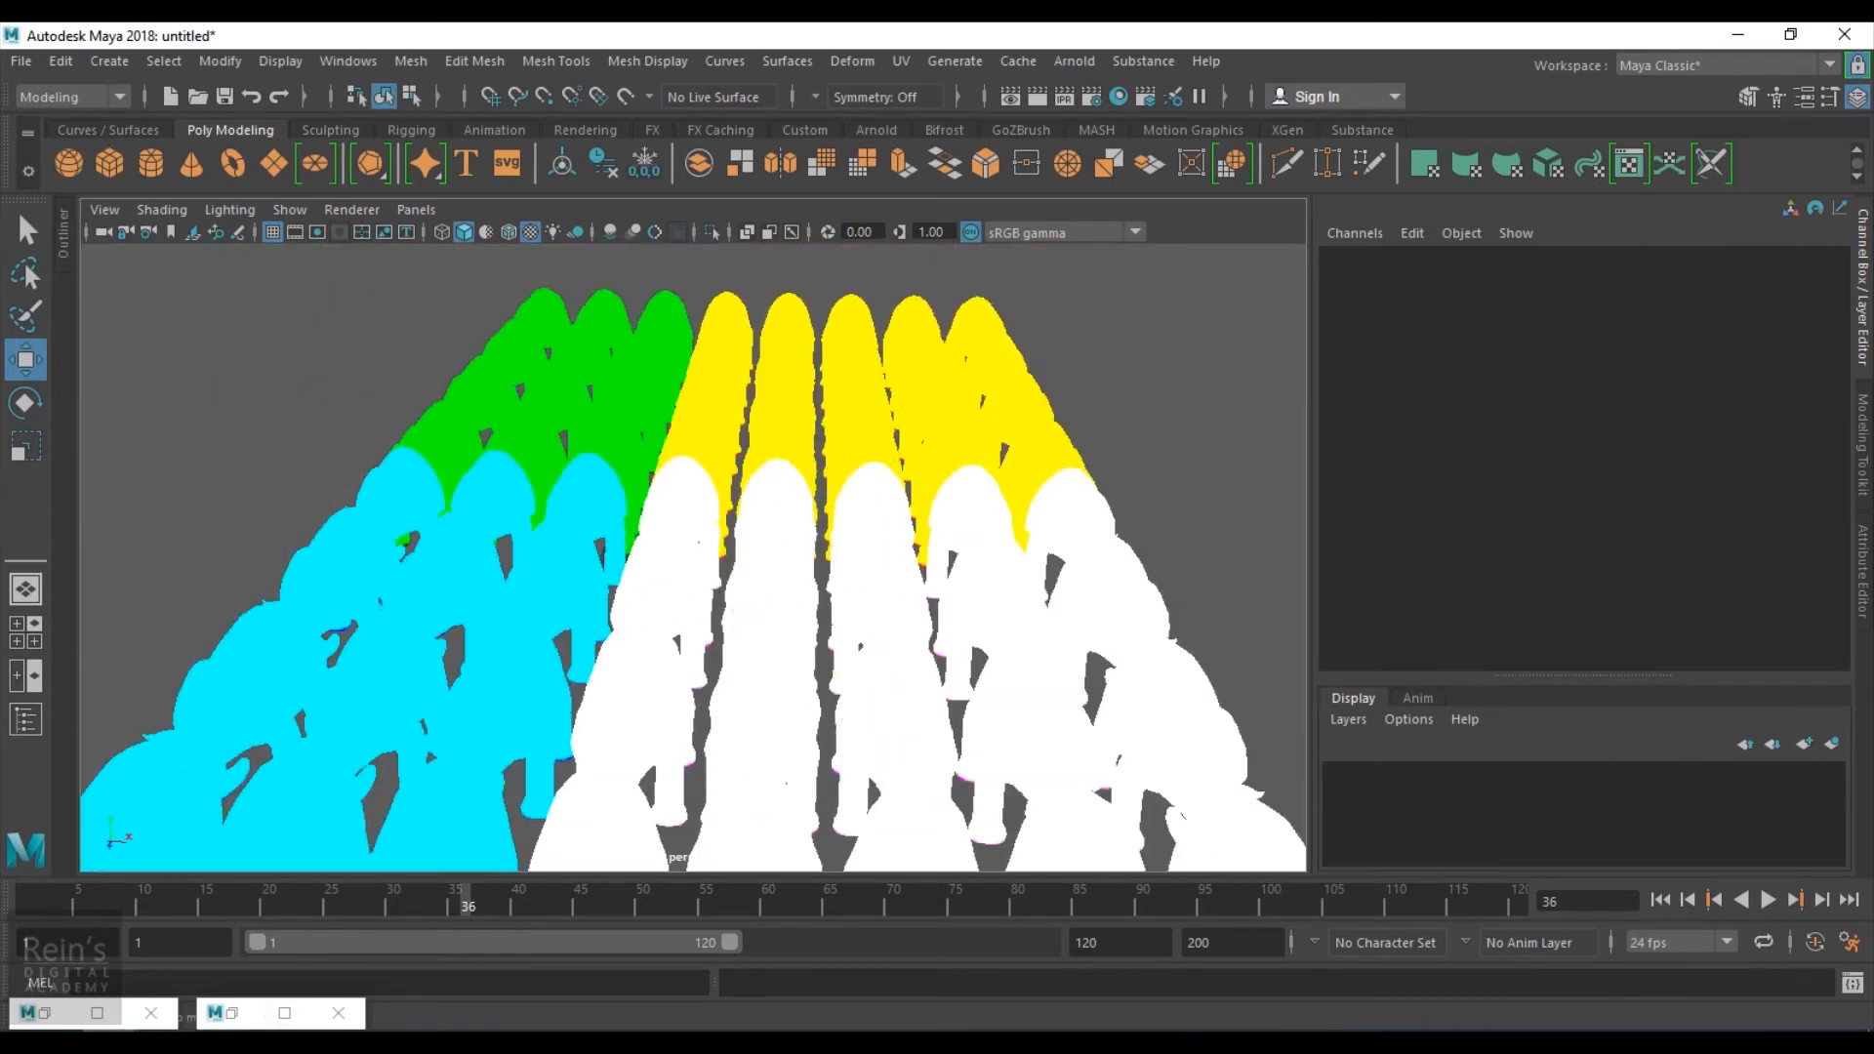
Create a new setRange node in the Hypershade and place it between the samplerInfo and surface shader nodes
{"action": "left_click", "coordinate": [65, 1021]}
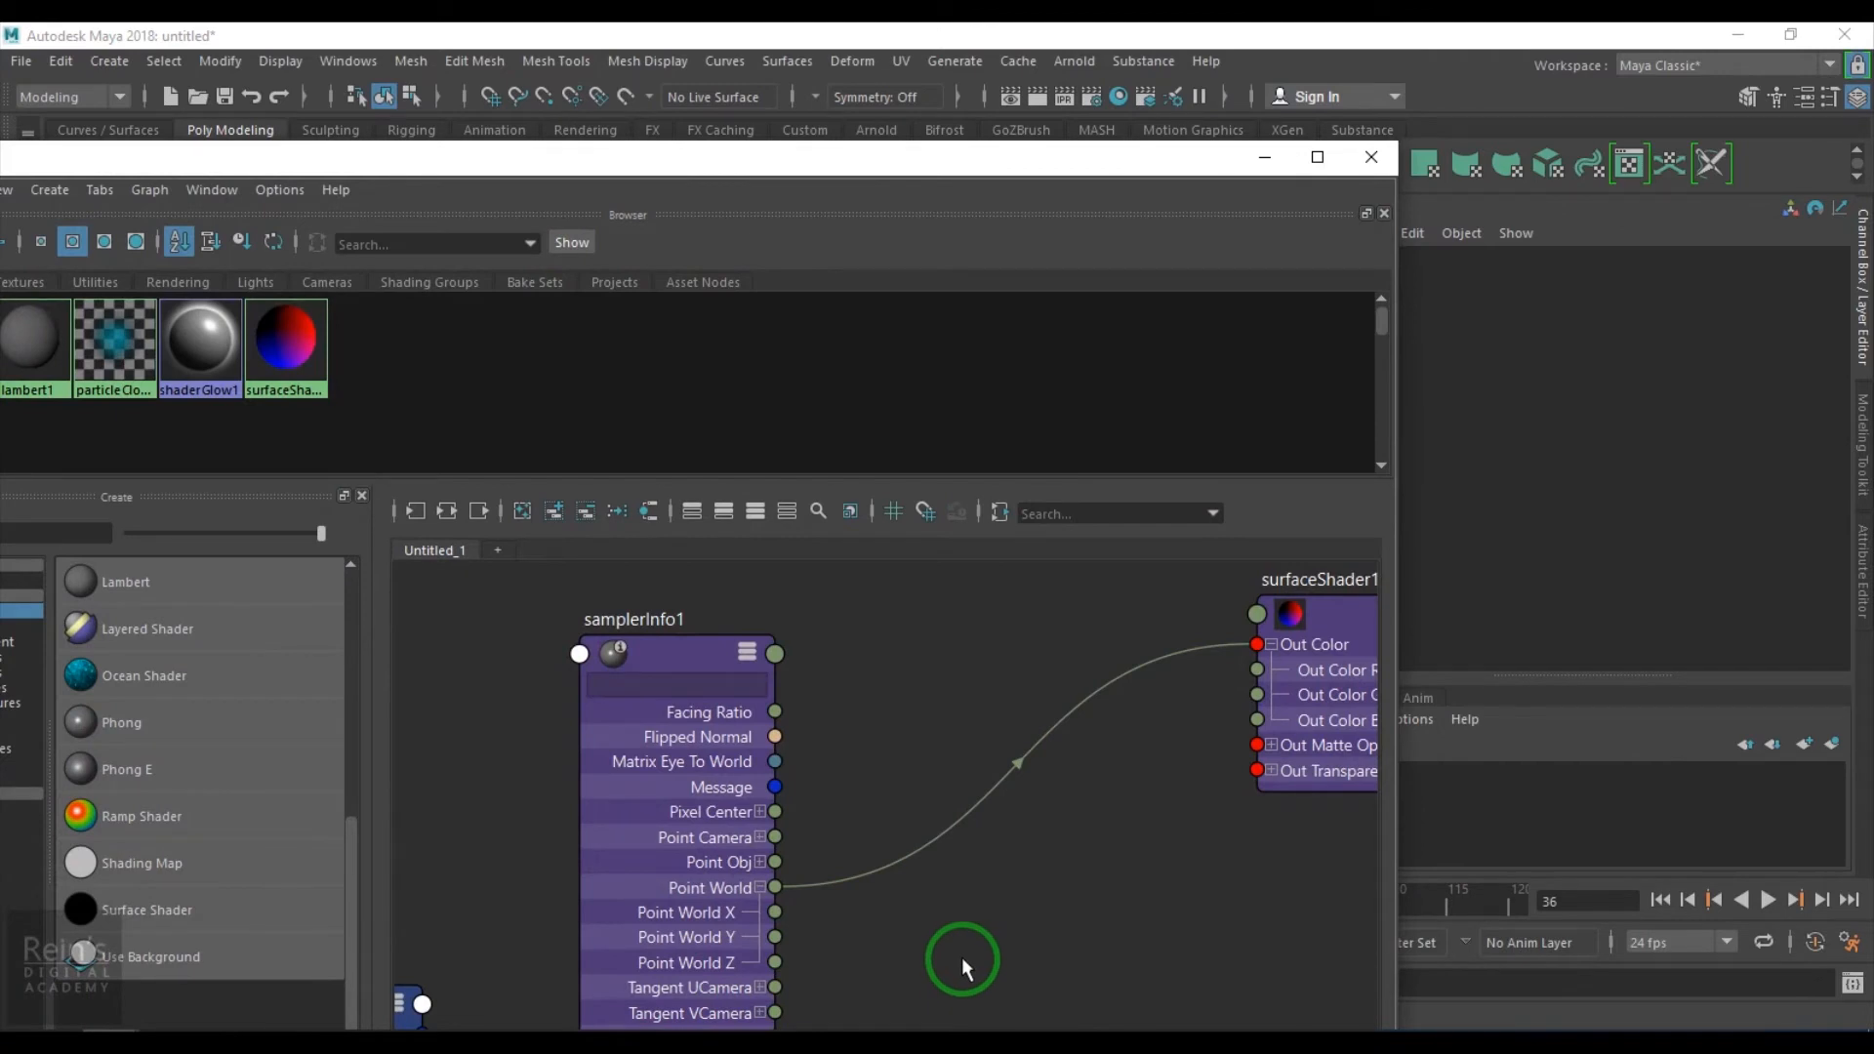
{"action": "key", "text": "Tab"}
{"action": "type", "text": "setR"}
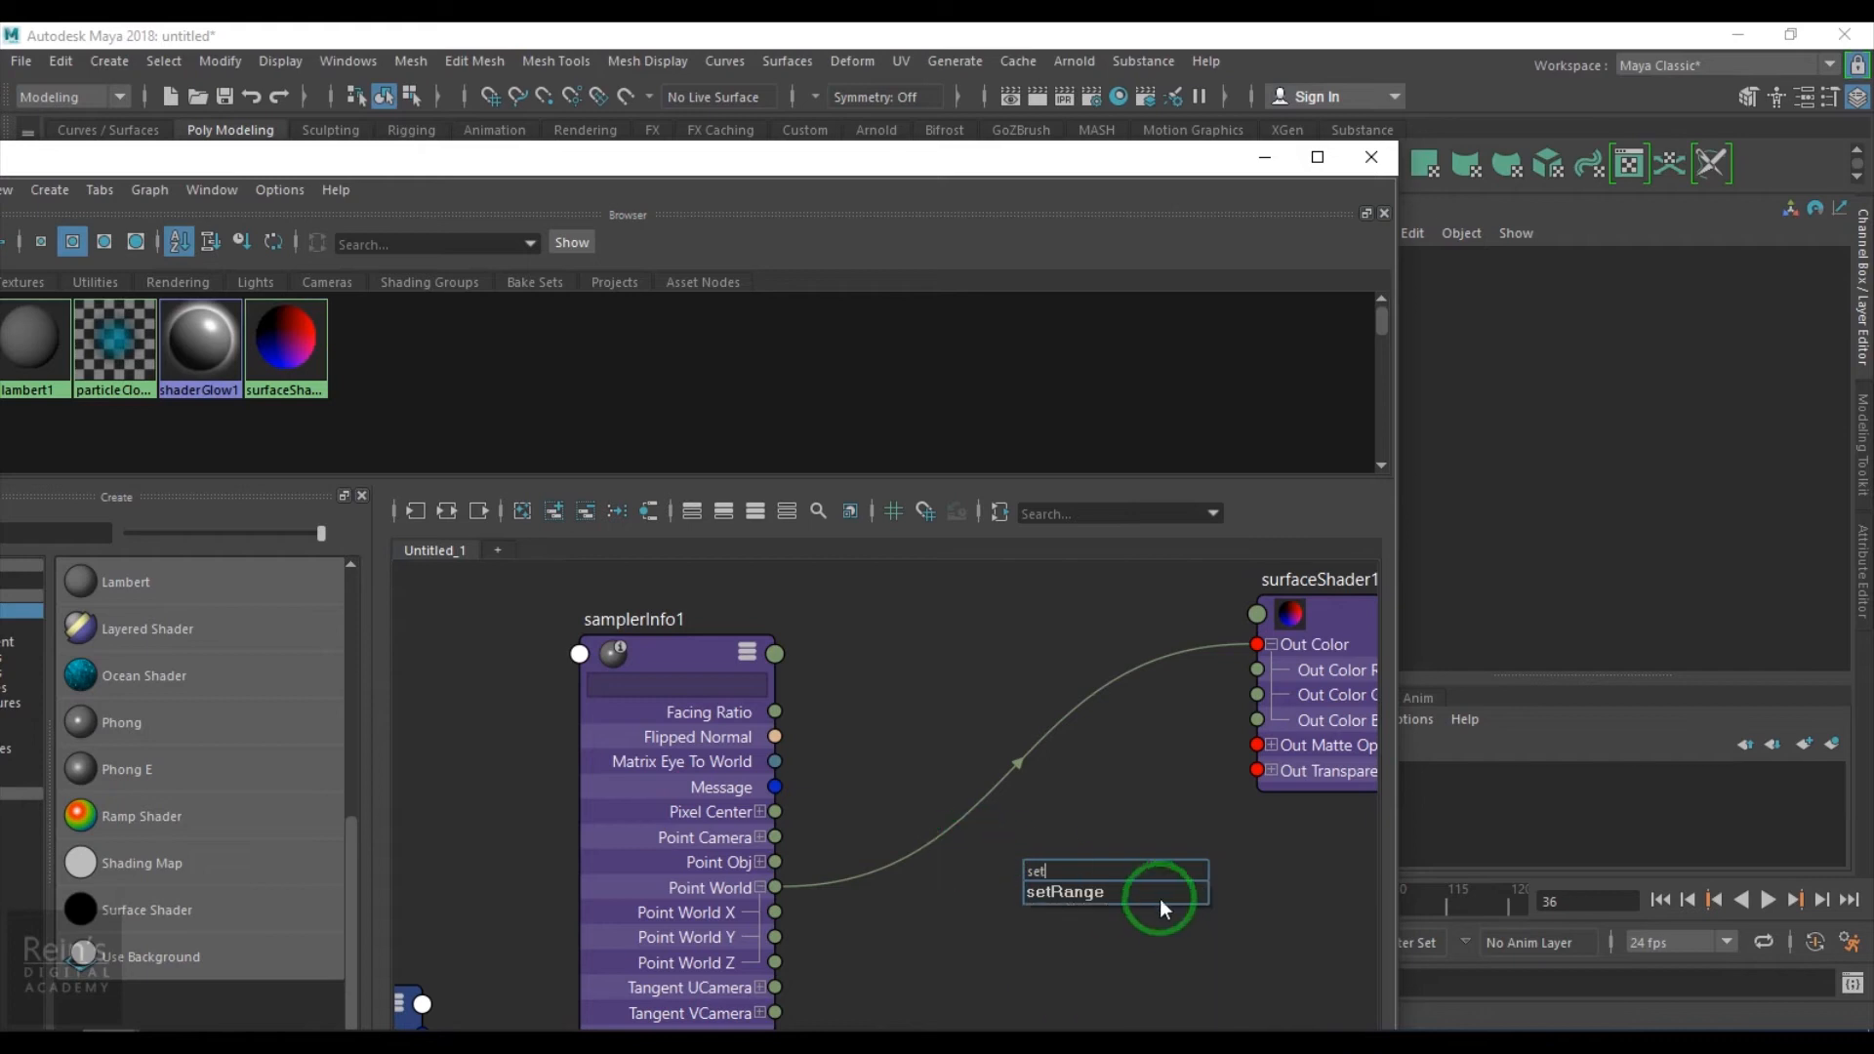
{"action": "left_click", "coordinate": [1157, 898]}
{"action": "left_click_drag", "start_coordinate": [1151, 893], "coordinate": [1134, 768]}
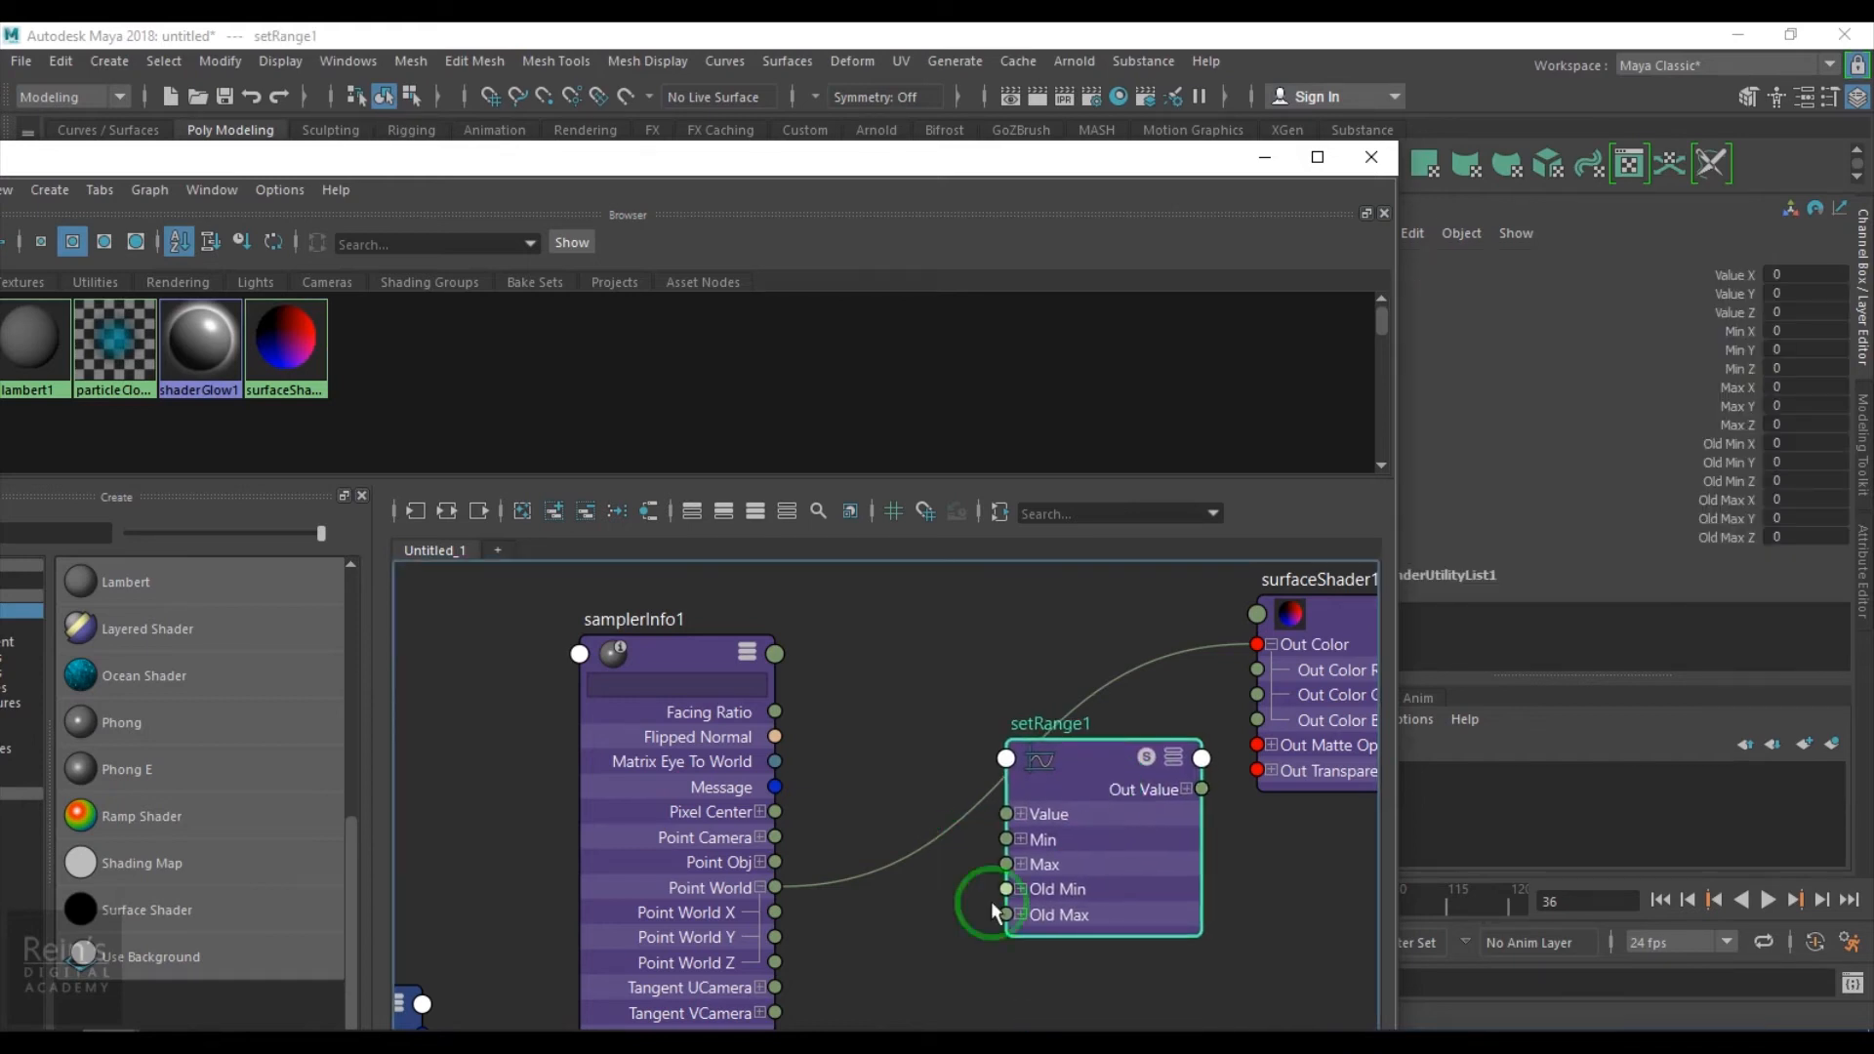
Connect samplerInfo's Point World to the setRange node's Value, and its Out Value to the surface shader's Out Color
{"action": "left_click_drag", "start_coordinate": [780, 886], "coordinate": [1006, 813]}
{"action": "left_click_drag", "start_coordinate": [1121, 767], "coordinate": [991, 640]}
{"action": "left_click_drag", "start_coordinate": [1268, 670], "coordinate": [1263, 642]}
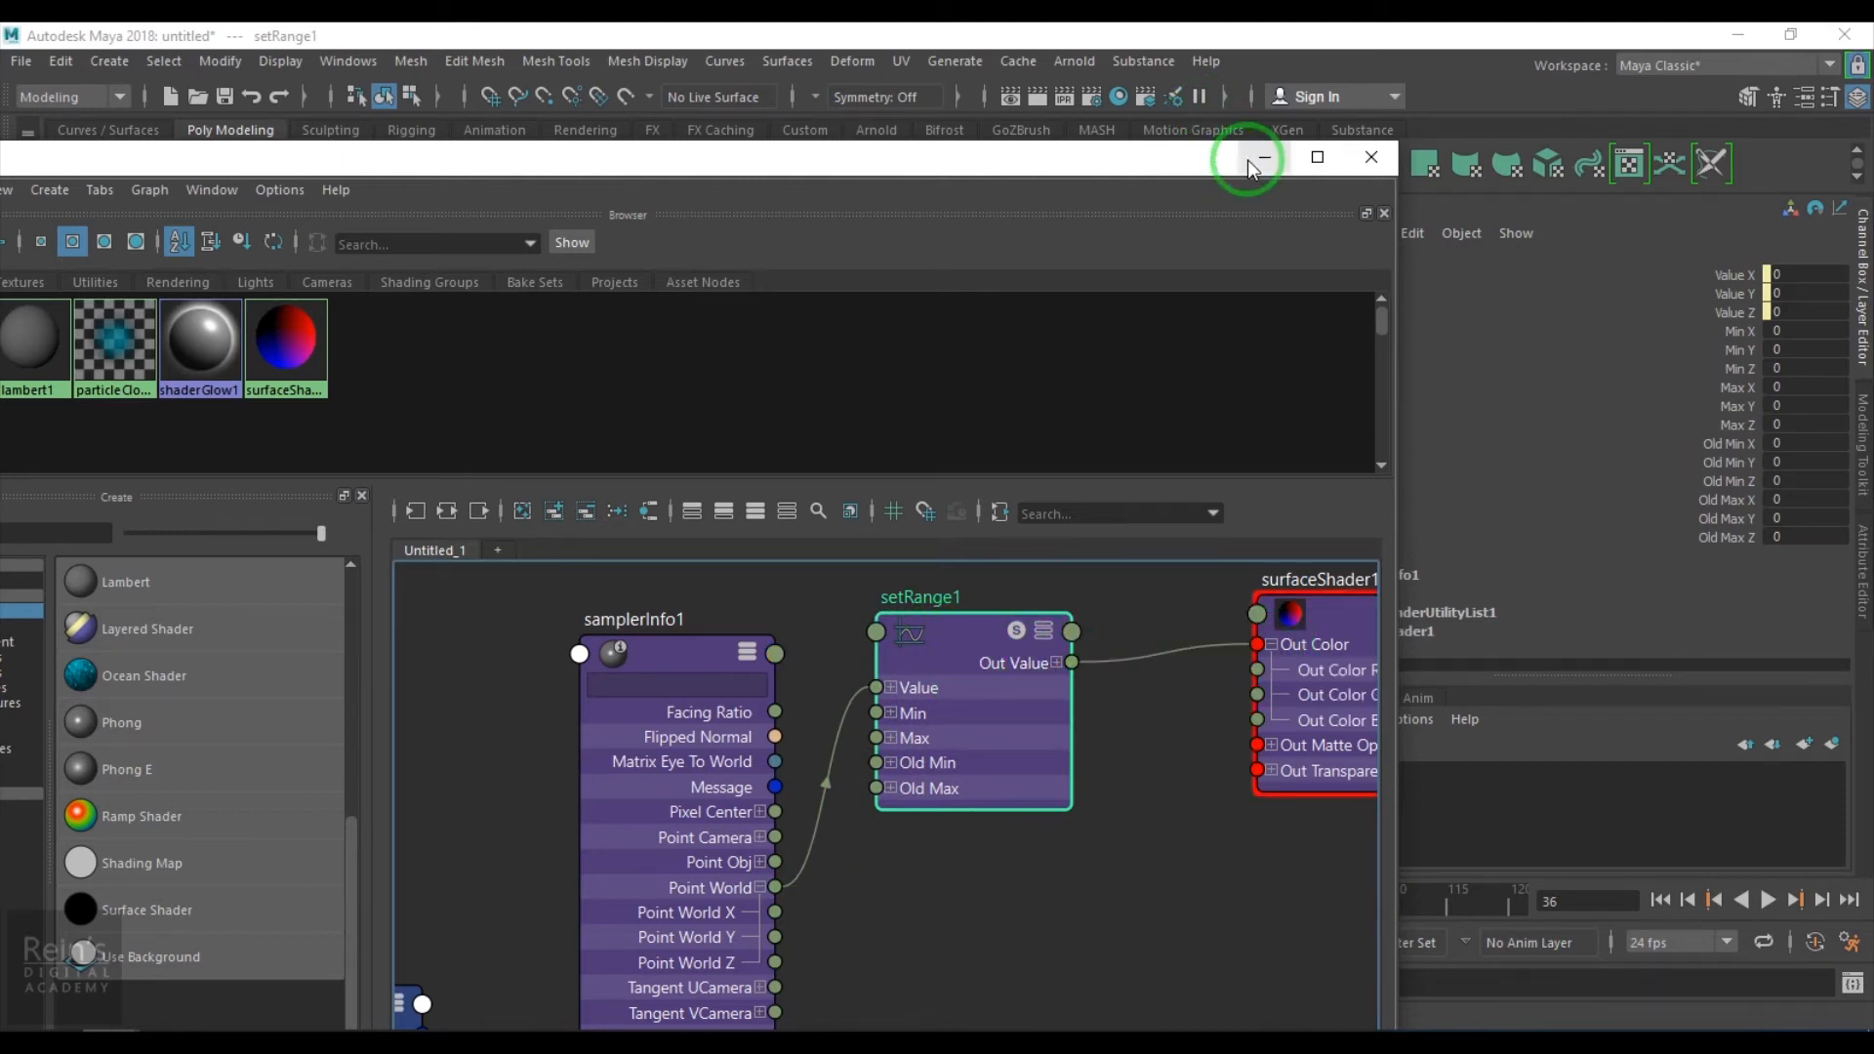
{"action": "left_click", "coordinate": [1264, 157]}
Set the X component of the setRange node's Old Max to 100 and its Max to 1
{"action": "left_click", "coordinate": [1854, 547]}
{"action": "left_click", "coordinate": [1536, 592]}
{"action": "left_click", "coordinate": [1546, 565]}
{"action": "left_click", "coordinate": [1546, 591]}
{"action": "type", "text": "100"}
{"action": "left_click", "coordinate": [1546, 538]}
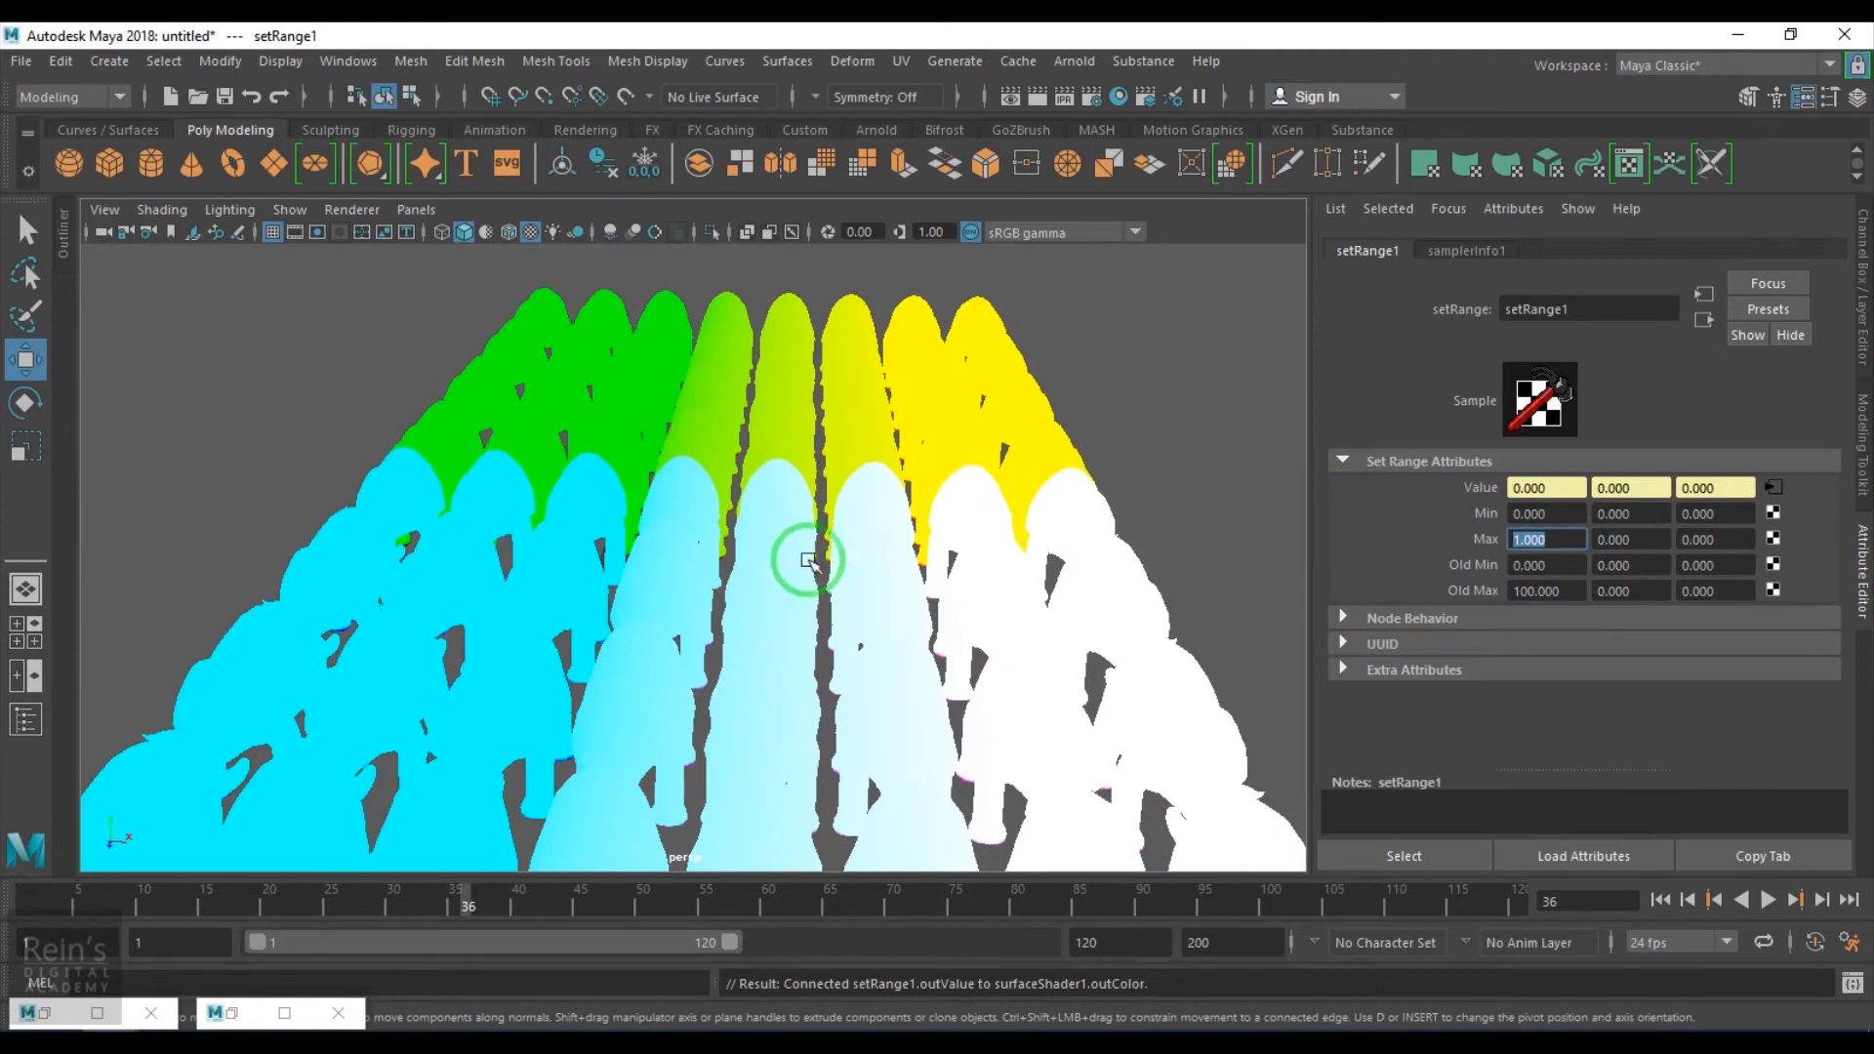
{"action": "left_click_drag", "start_coordinate": [776, 556], "coordinate": [795, 518], "text": "alt"}
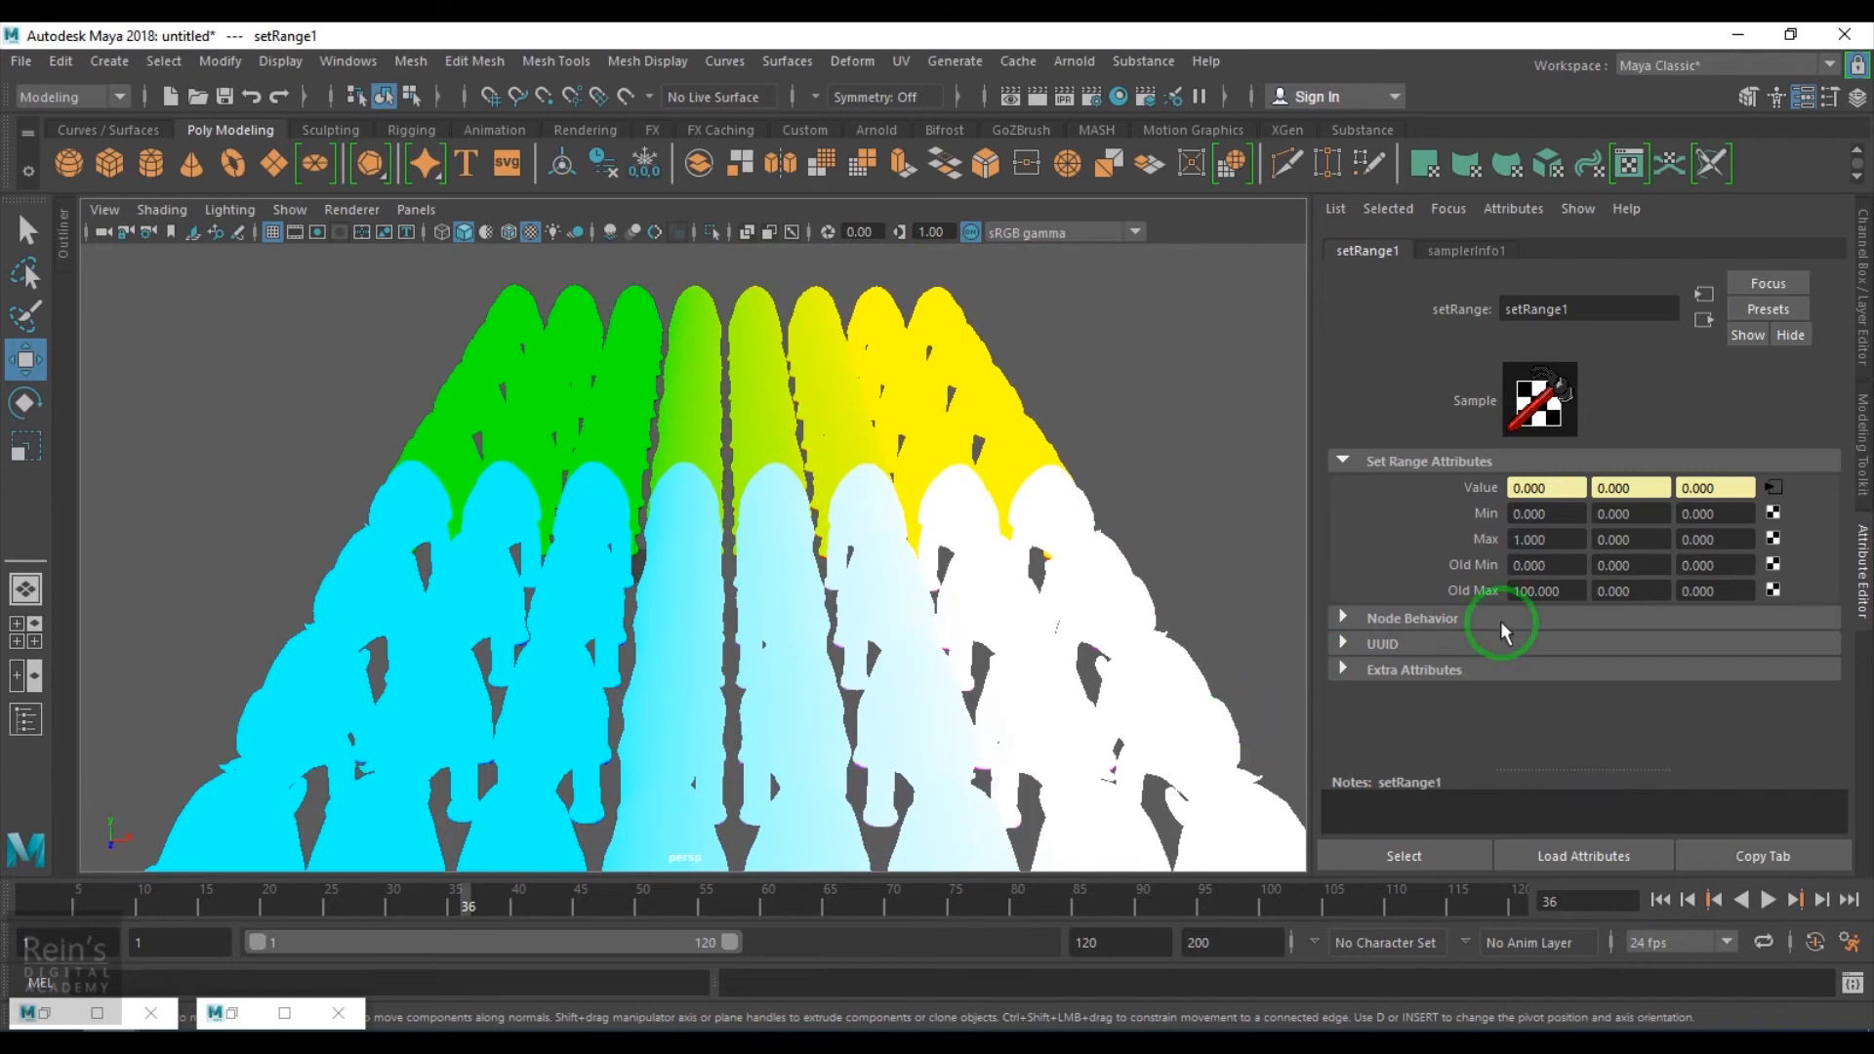
Try a Max of 100 with an Old Max of 1 on the X component, and restore Max 1 and Old Max 100
{"action": "left_click", "coordinate": [1556, 539]}
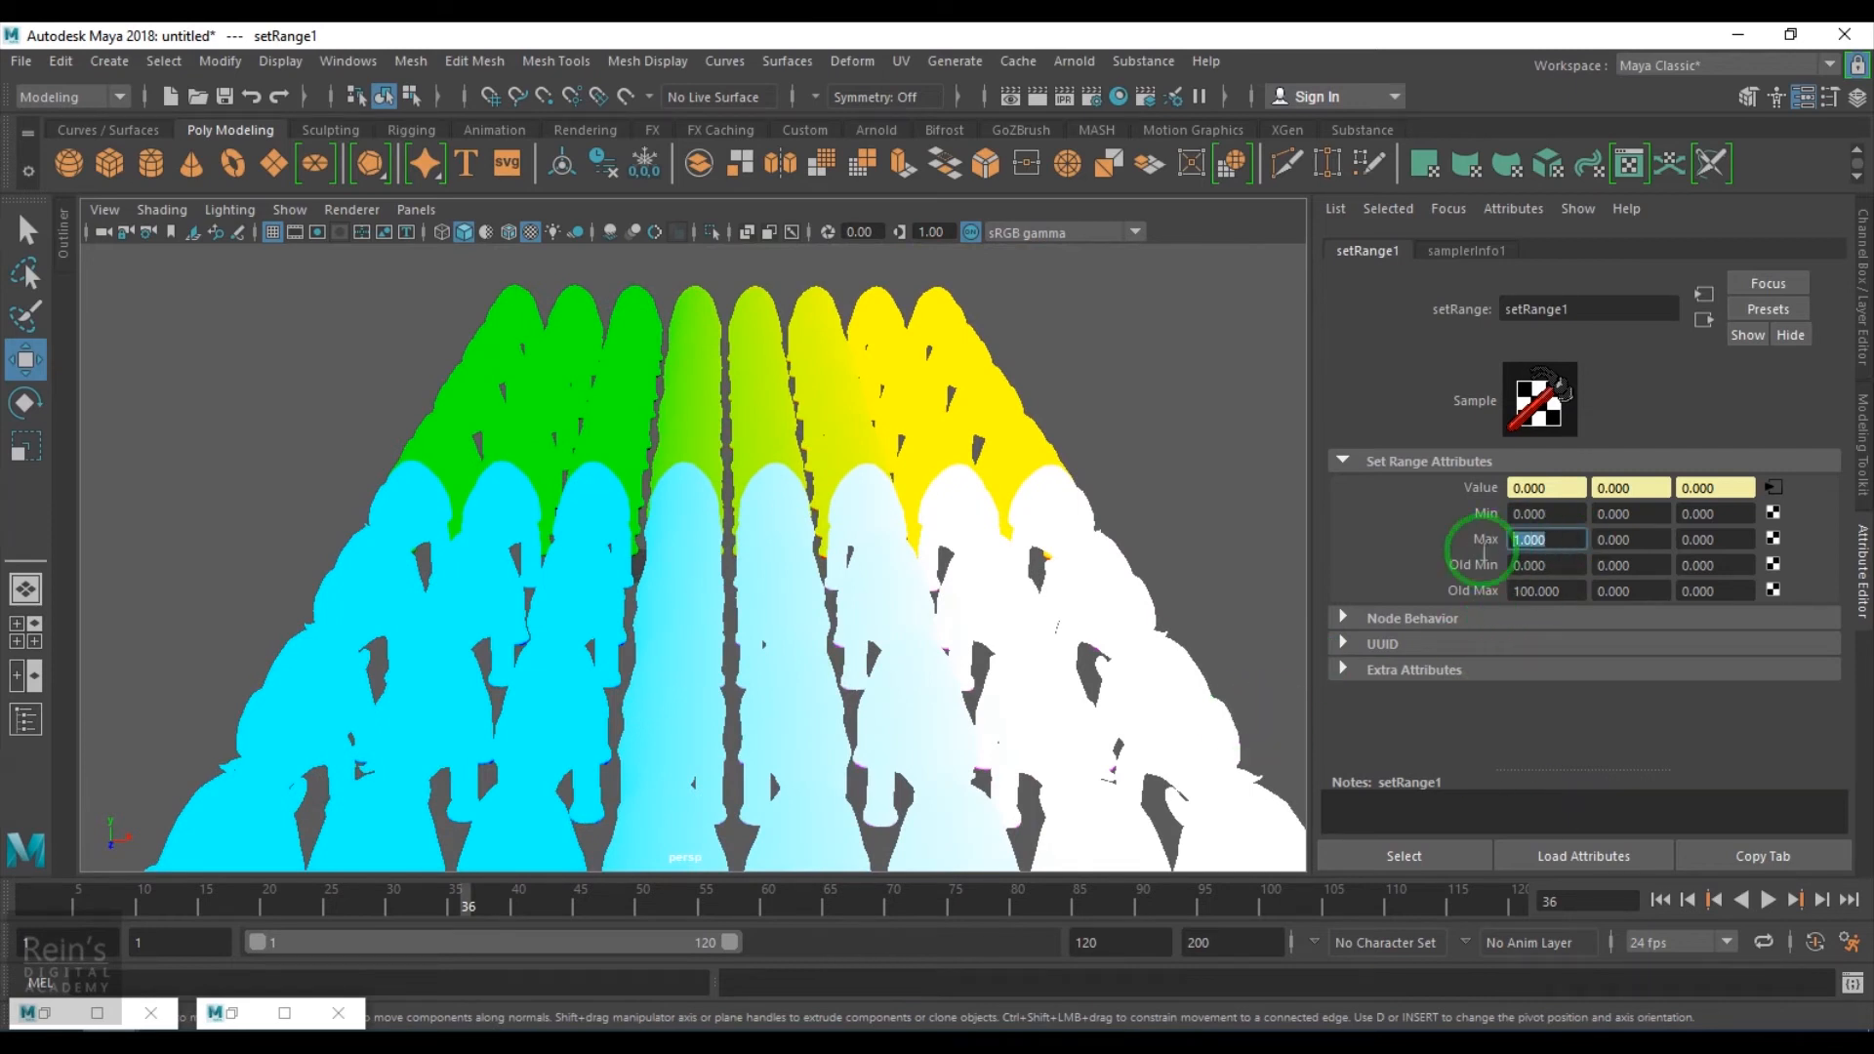
{"action": "type", "text": "100"}
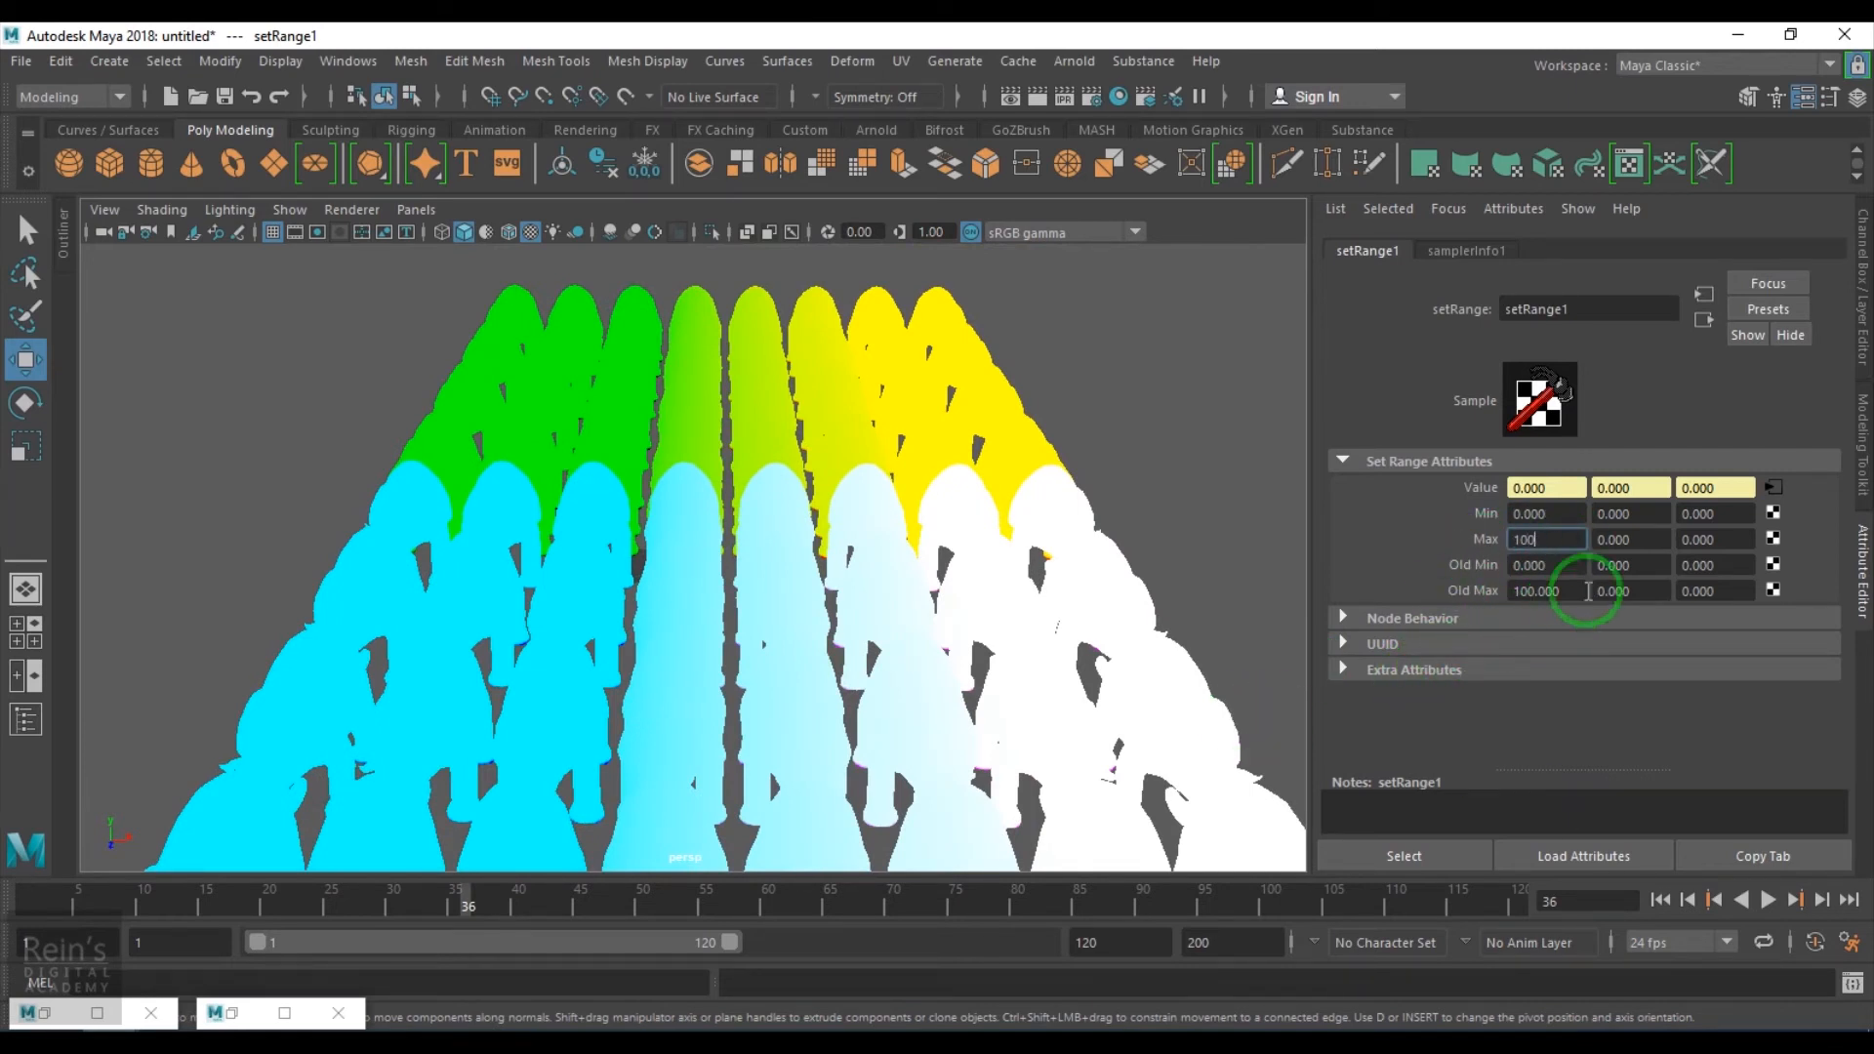
{"action": "double_click", "coordinate": [1514, 592]}
{"action": "type", "text": "1"}
{"action": "key", "text": "Return"}
{"action": "type", "text": "100"}
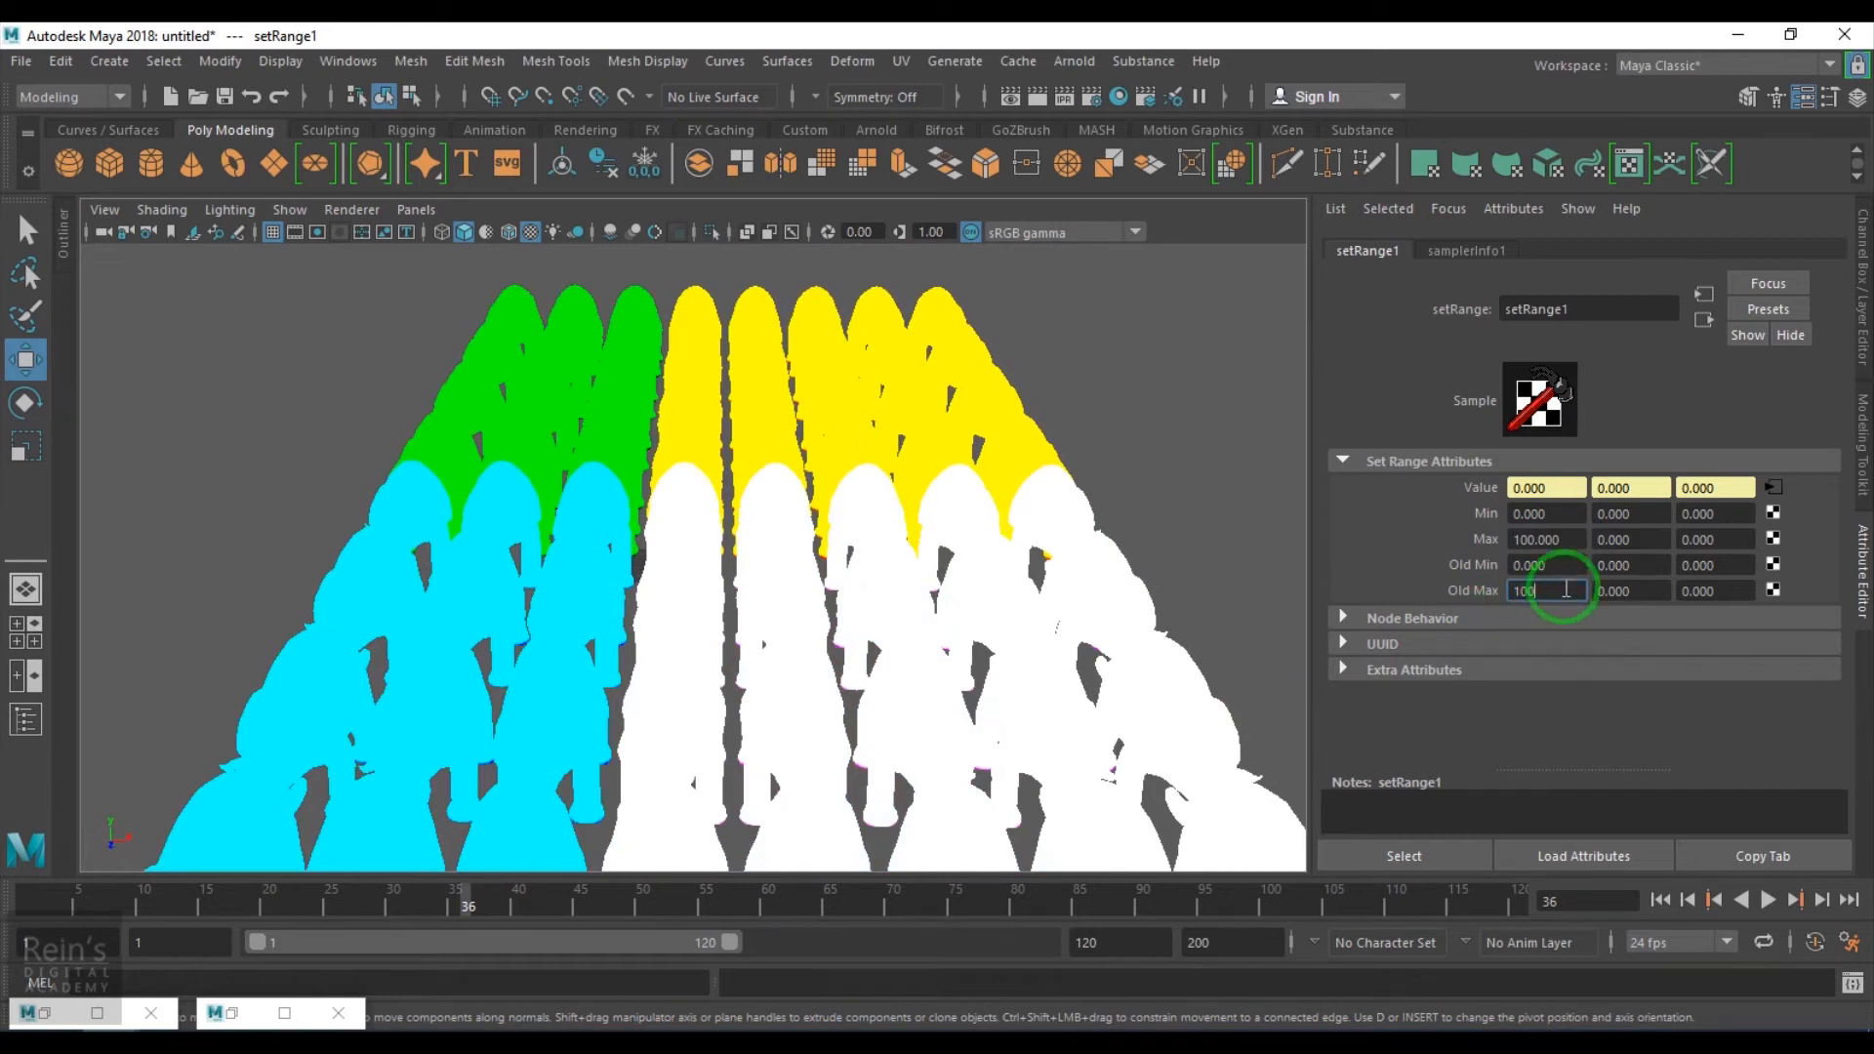
{"action": "left_click", "coordinate": [1561, 540]}
{"action": "type", "text": "1"}
{"action": "key", "text": "Return"}
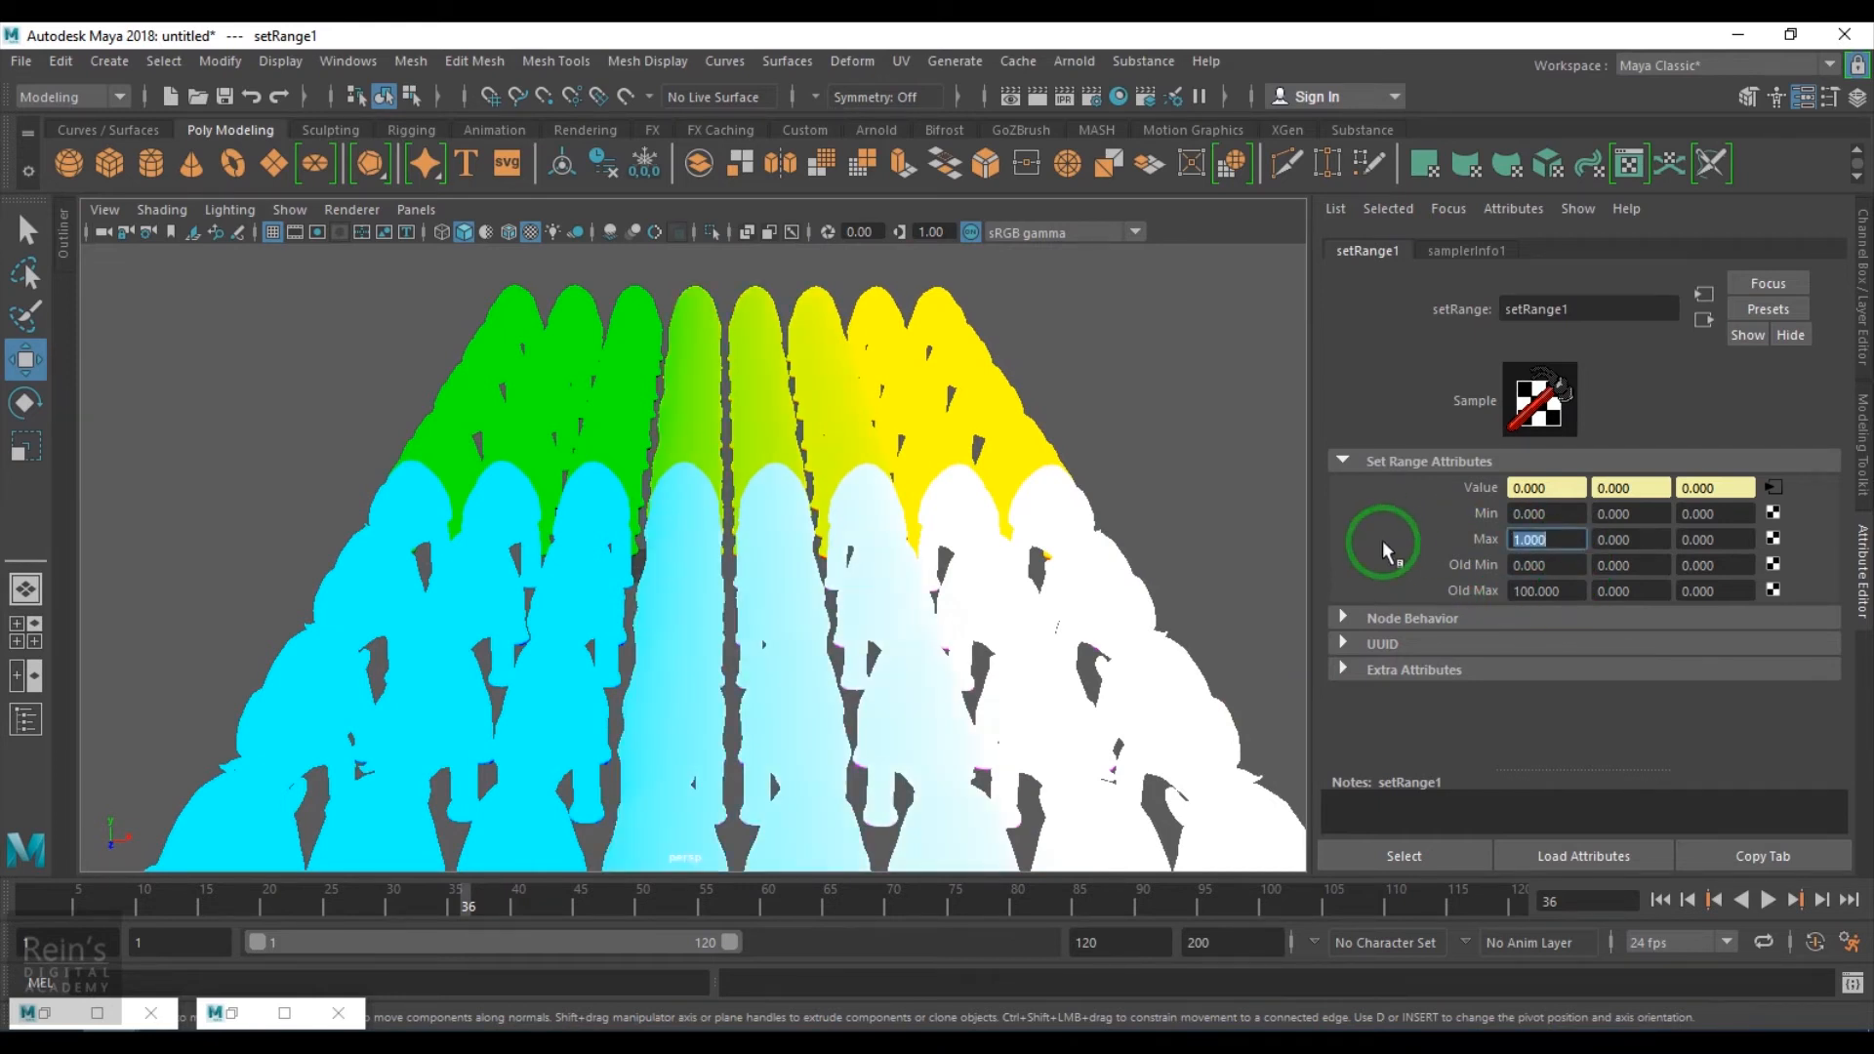
Set the Y component of the setRange node's Old Max to 100 and its Max to 1
{"action": "left_click", "coordinate": [1649, 590]}
{"action": "type", "text": "100"}
{"action": "left_click", "coordinate": [1627, 540]}
{"action": "type", "text": "1"}
{"action": "key", "text": "Return"}
Set the Z component of the setRange node's Max to 1 and its Old Max to 100, and view the whole grid
{"action": "left_click_drag", "start_coordinate": [1732, 539], "coordinate": [1547, 560]}
{"action": "type", "text": "1"}
{"action": "key", "text": "Return"}
{"action": "type", "text": "100"}
{"action": "right_click_drag", "start_coordinate": [976, 543], "coordinate": [753, 544], "text": "alt"}
{"action": "left_click_drag", "start_coordinate": [753, 543], "coordinate": [719, 501], "text": "alt"}
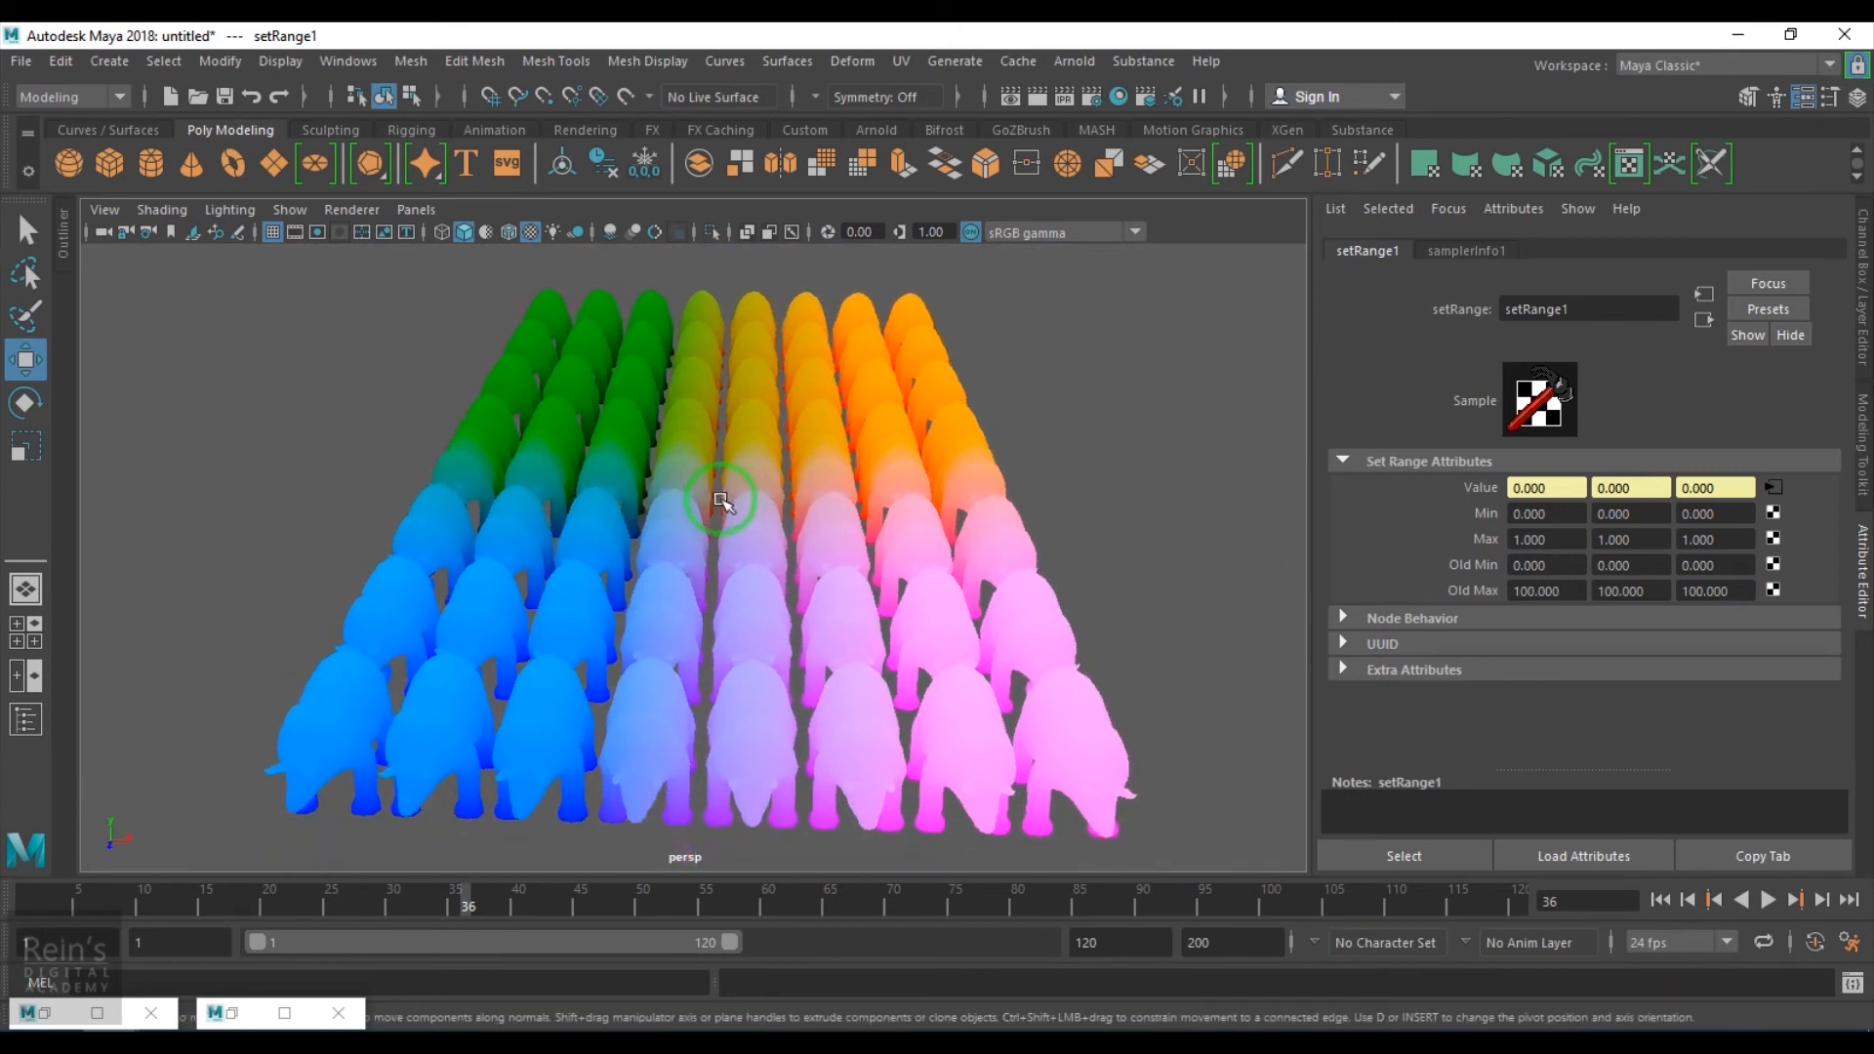
Choose Maya Software as the renderer in the Render Settings and render the current frame
{"action": "left_click", "coordinate": [1091, 96]}
{"action": "left_click", "coordinate": [880, 424]}
{"action": "left_click", "coordinate": [880, 451]}
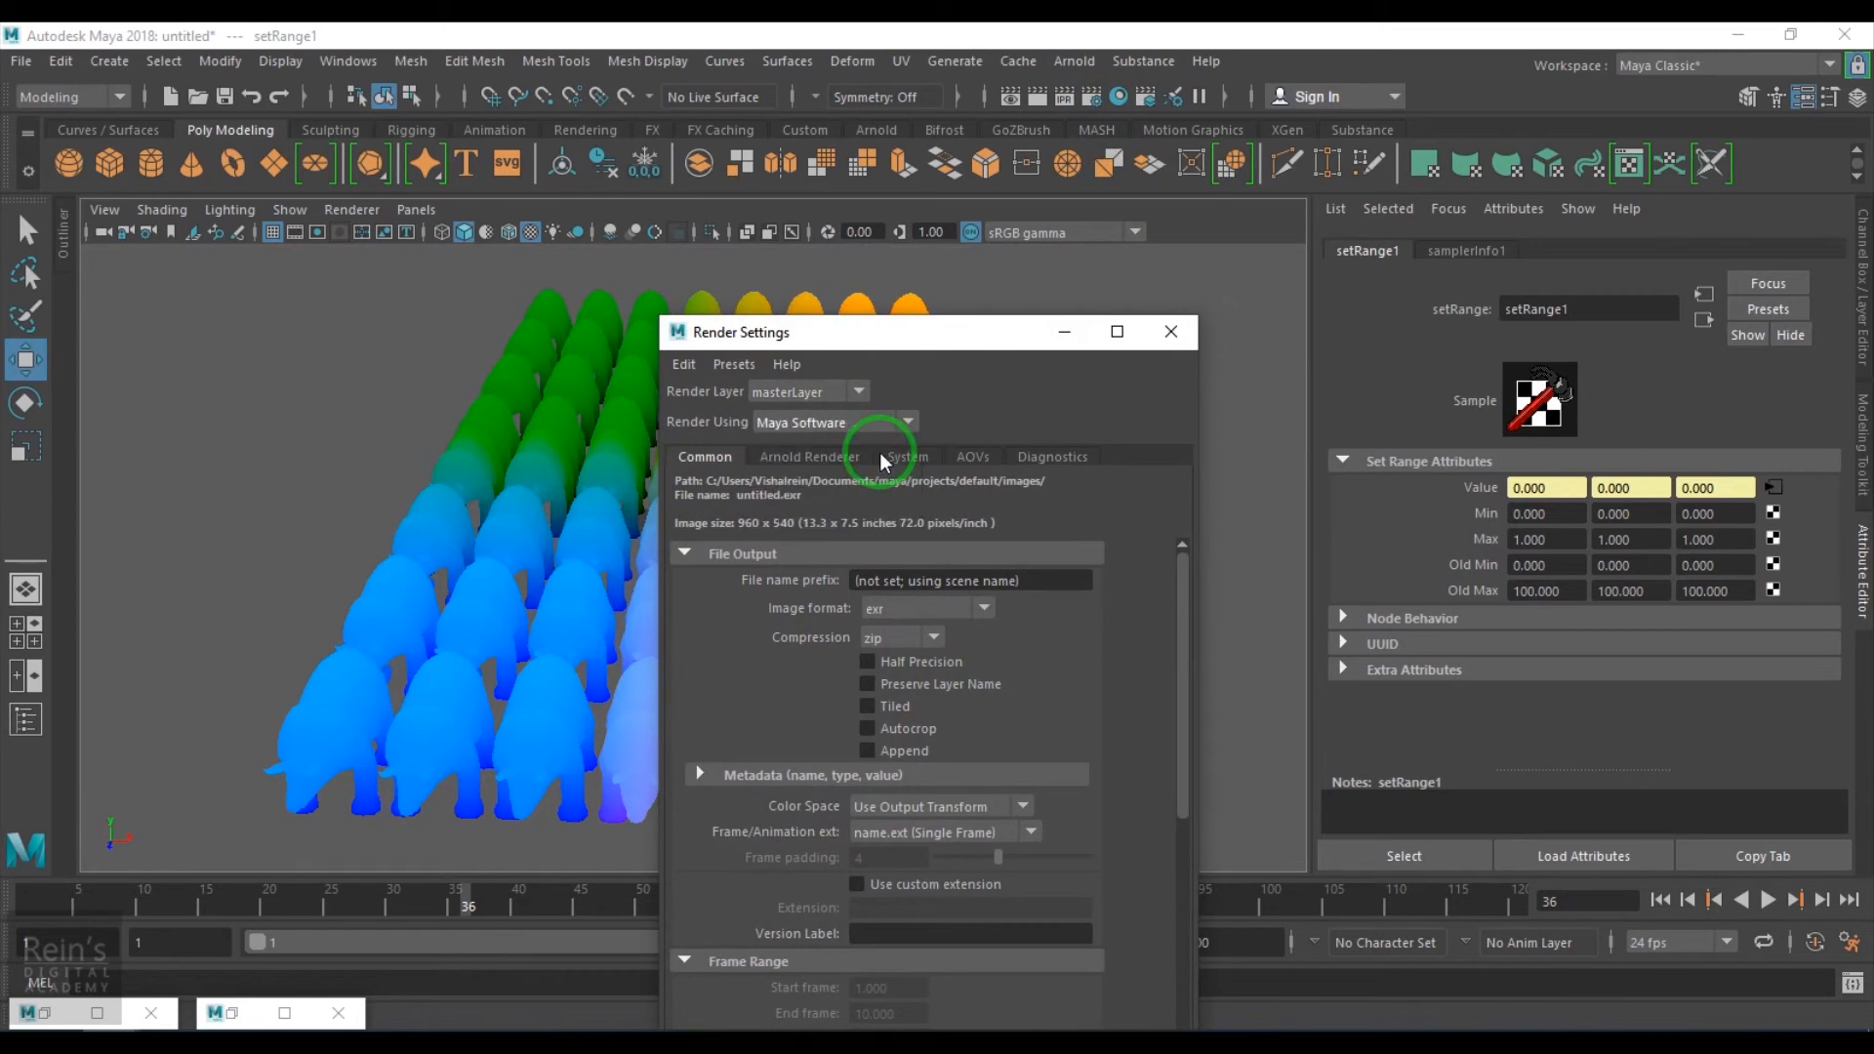
{"action": "left_click", "coordinate": [1064, 332]}
{"action": "left_click", "coordinate": [1036, 96]}
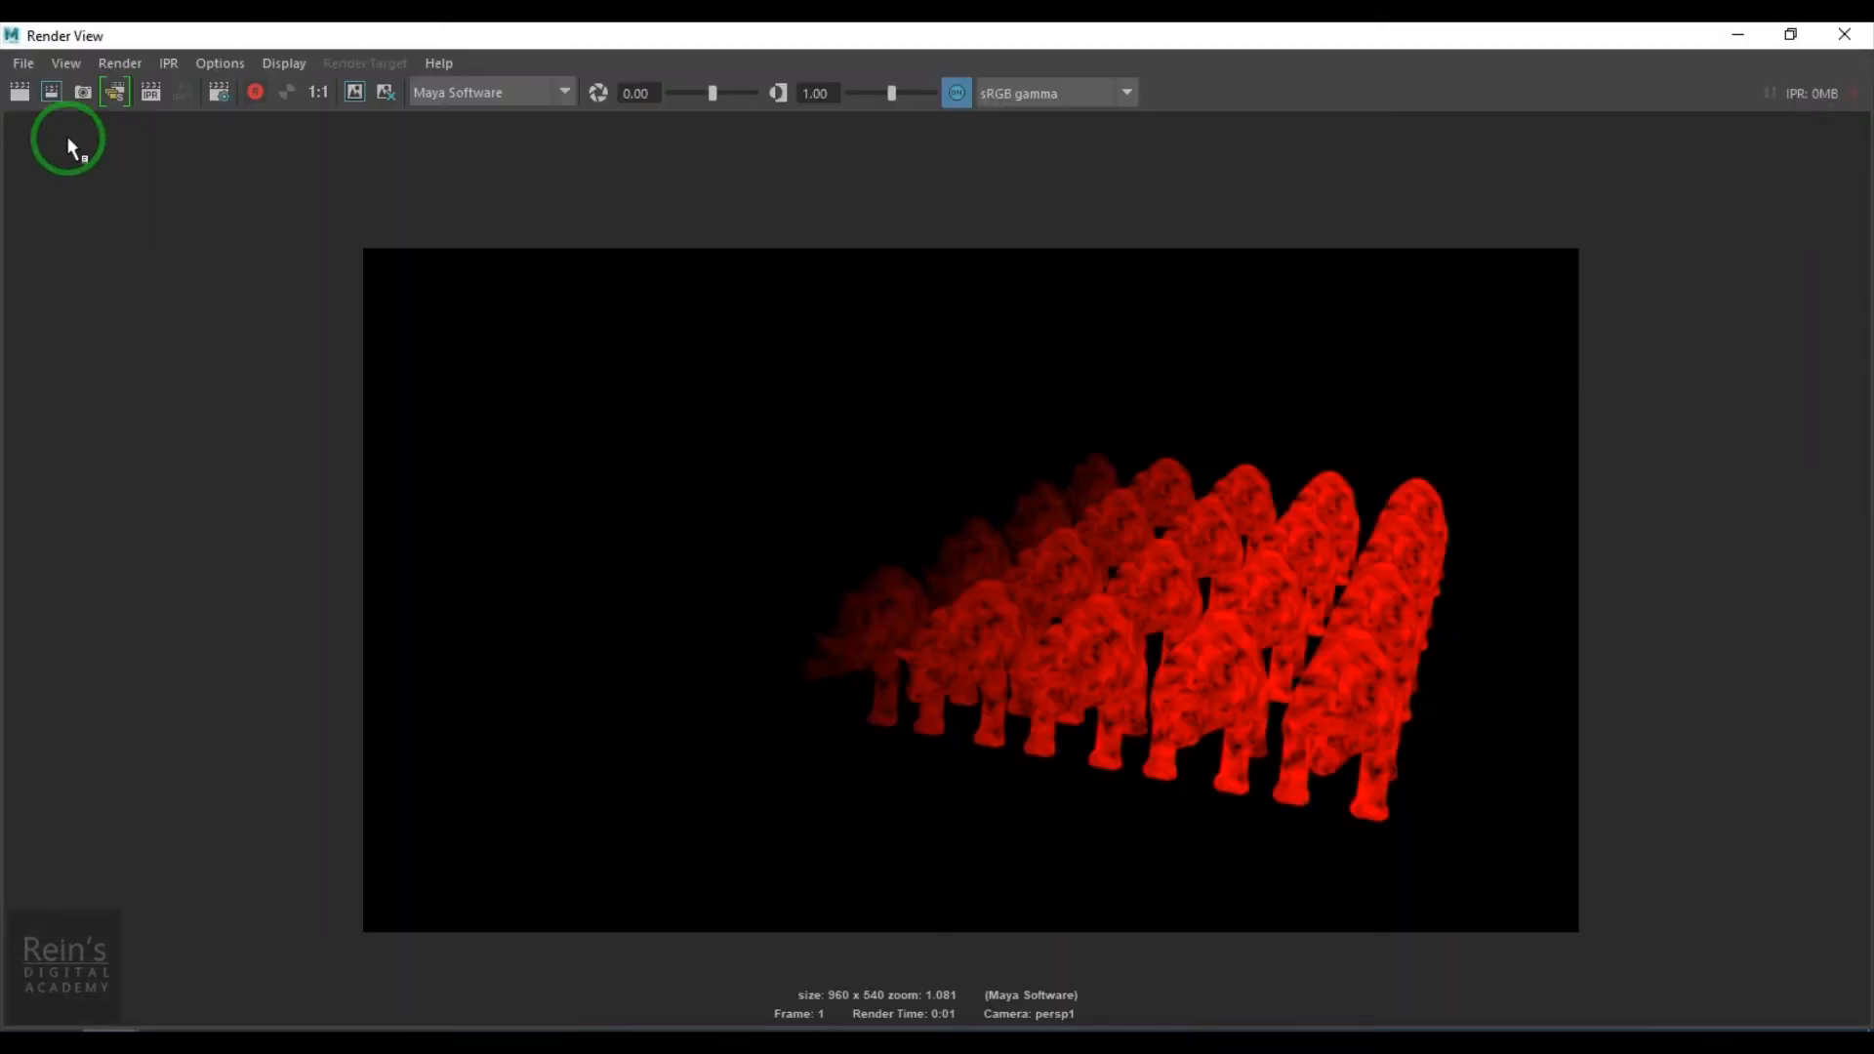
Render the current frame from the persp camera and display all channels of the image
{"action": "left_click", "coordinate": [18, 92]}
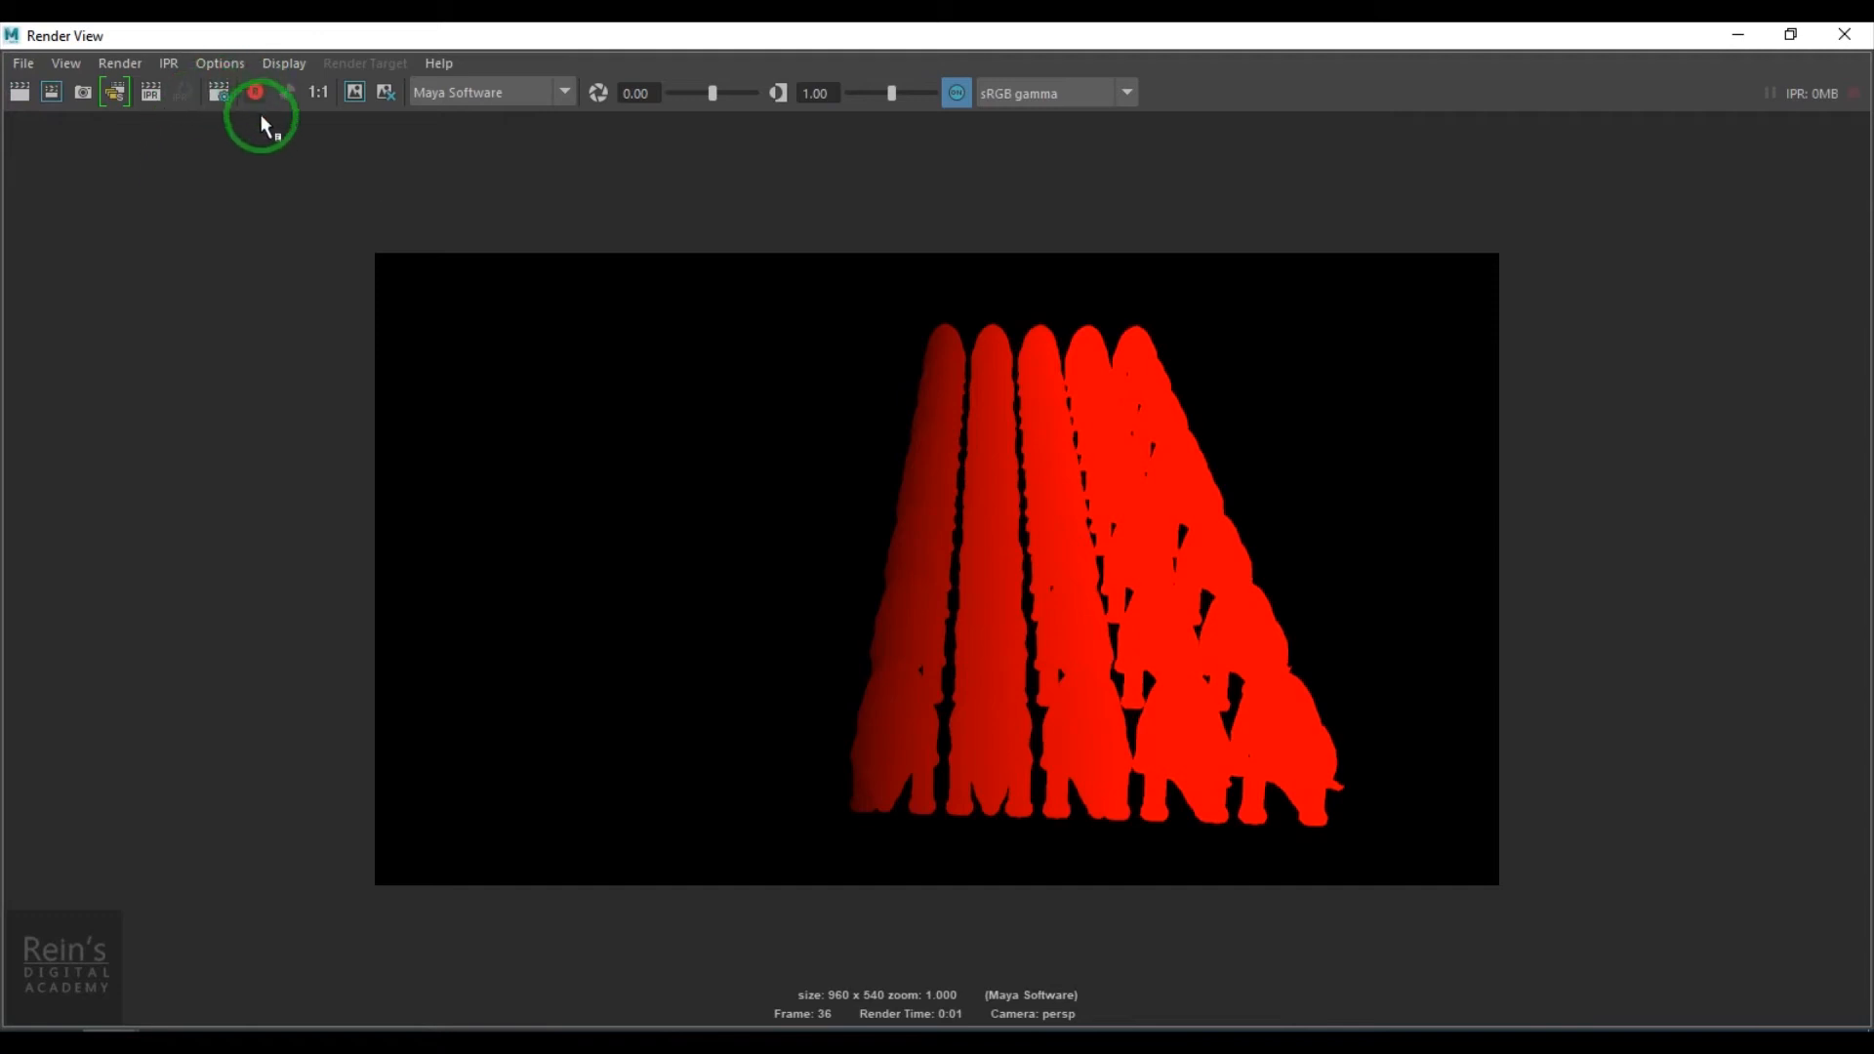
{"action": "left_click", "coordinate": [231, 63]}
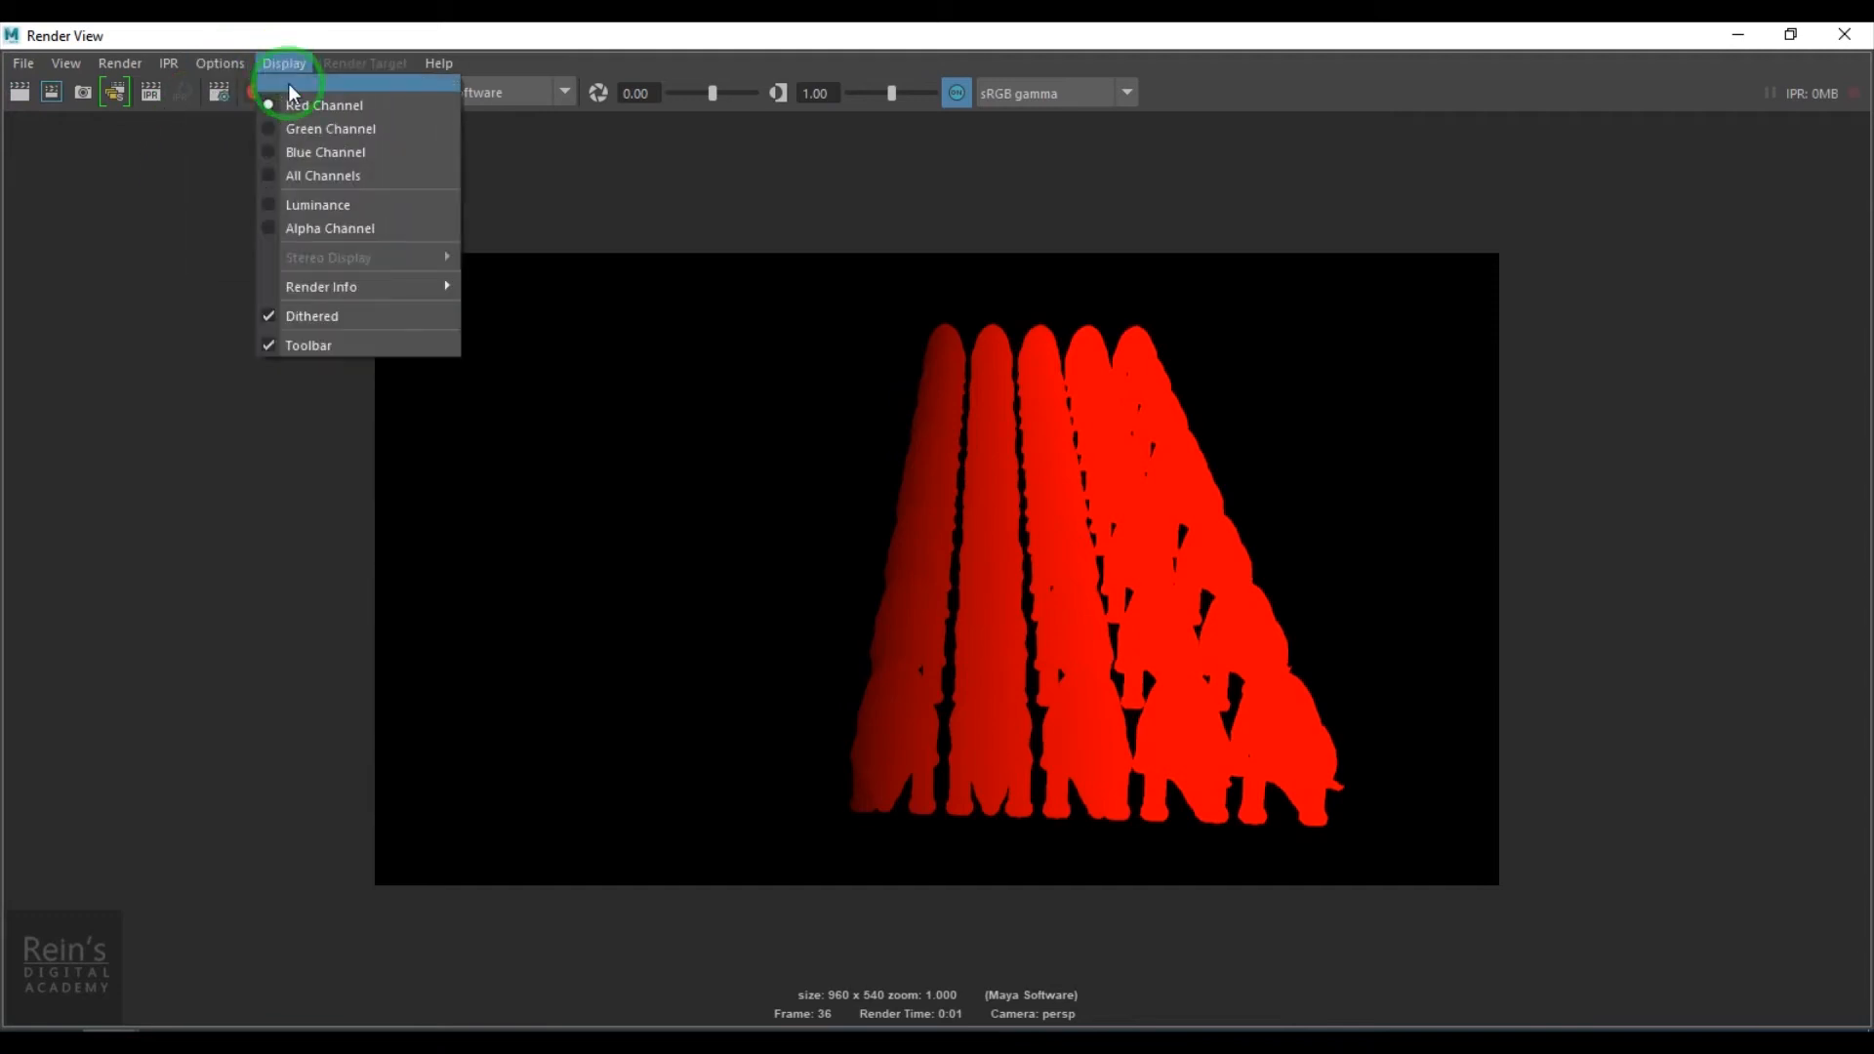
{"action": "left_click", "coordinate": [336, 178]}
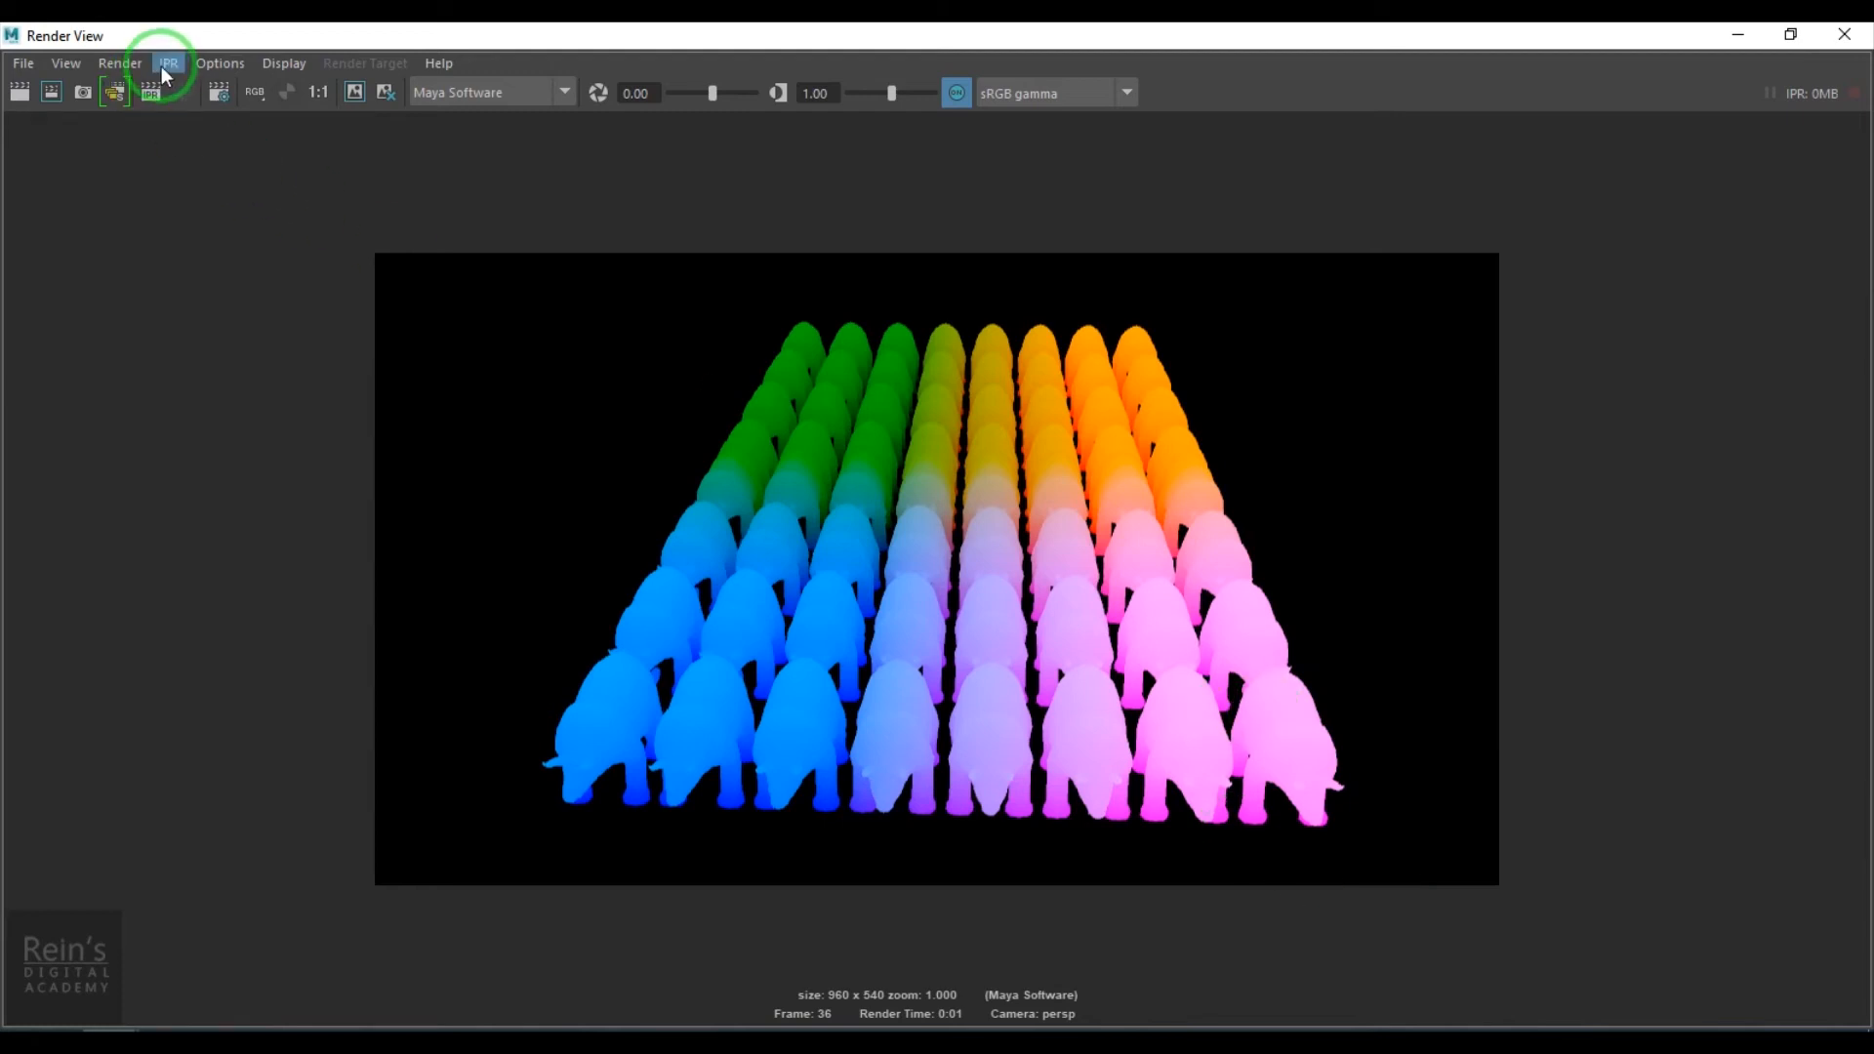
Examine the render's red, green and blue channels one at a time, restore all channels and minimize the render window
{"action": "left_click", "coordinate": [220, 63]}
{"action": "mouse_move", "coordinate": [283, 63]}
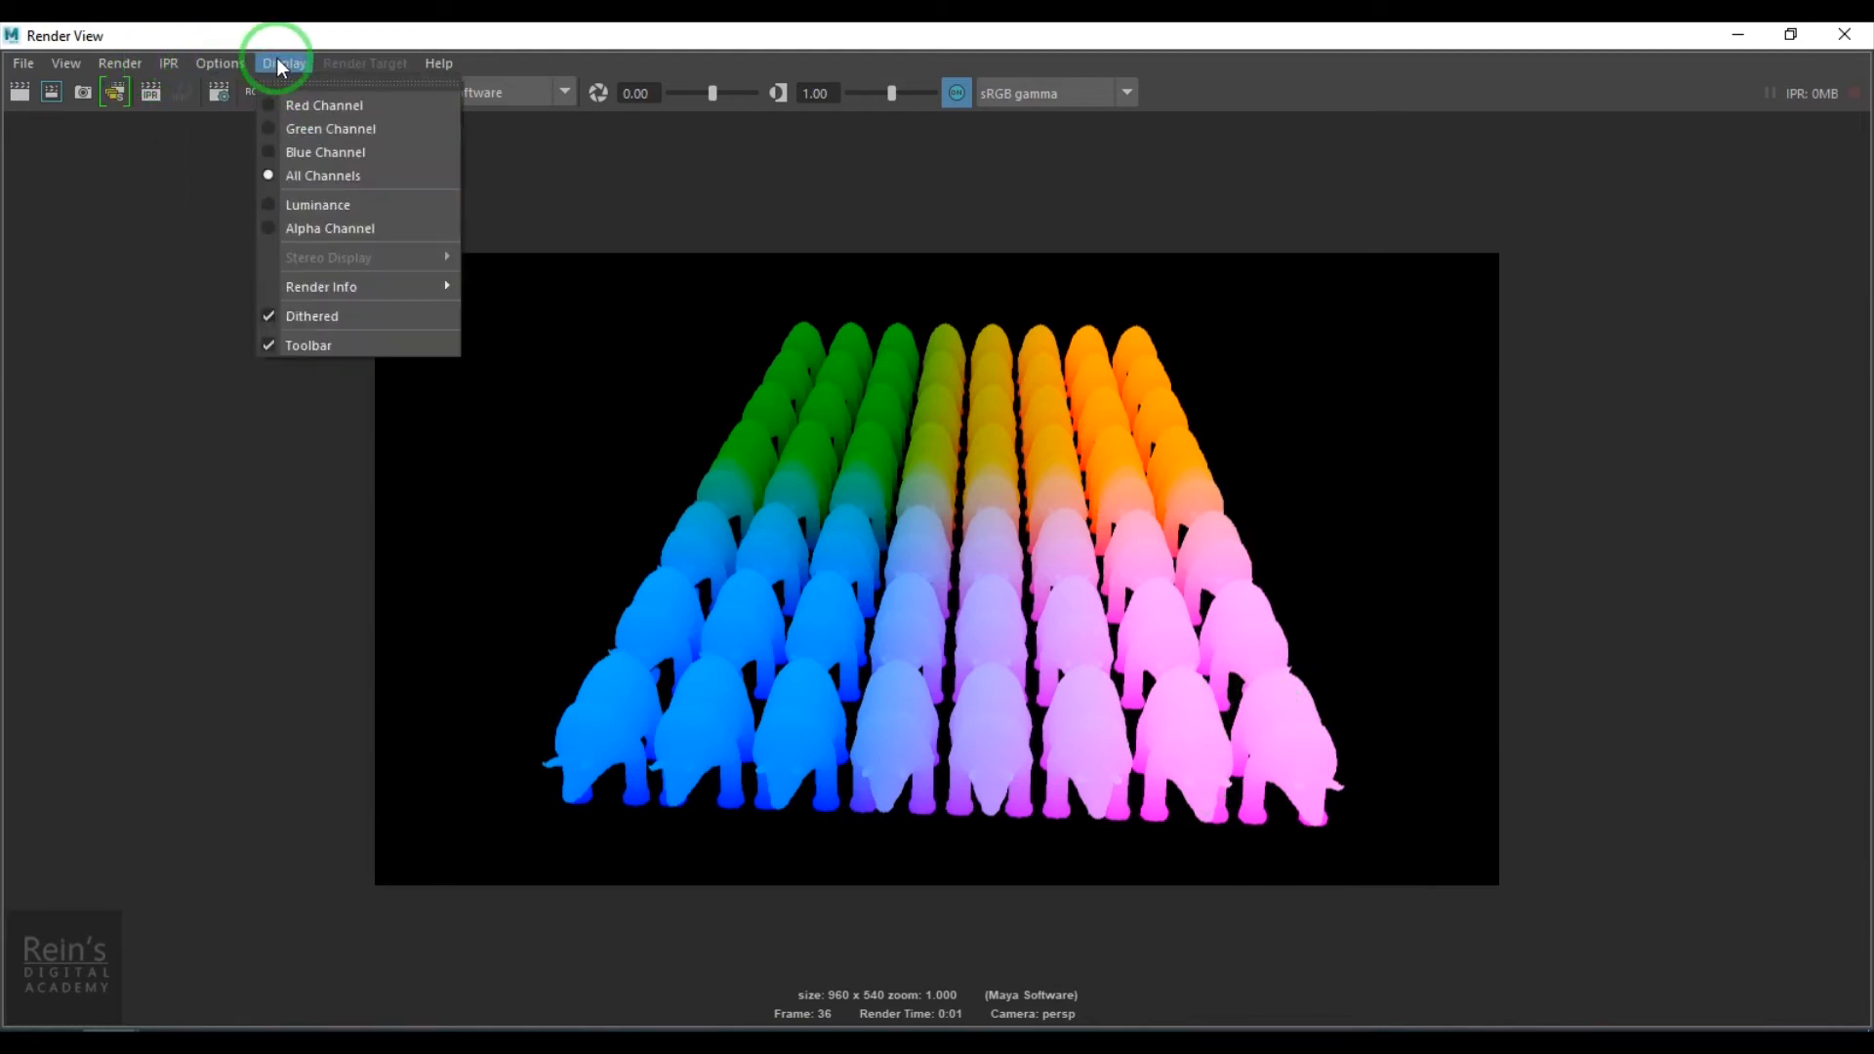
{"action": "left_click", "coordinate": [292, 83]}
{"action": "left_click", "coordinate": [293, 86]}
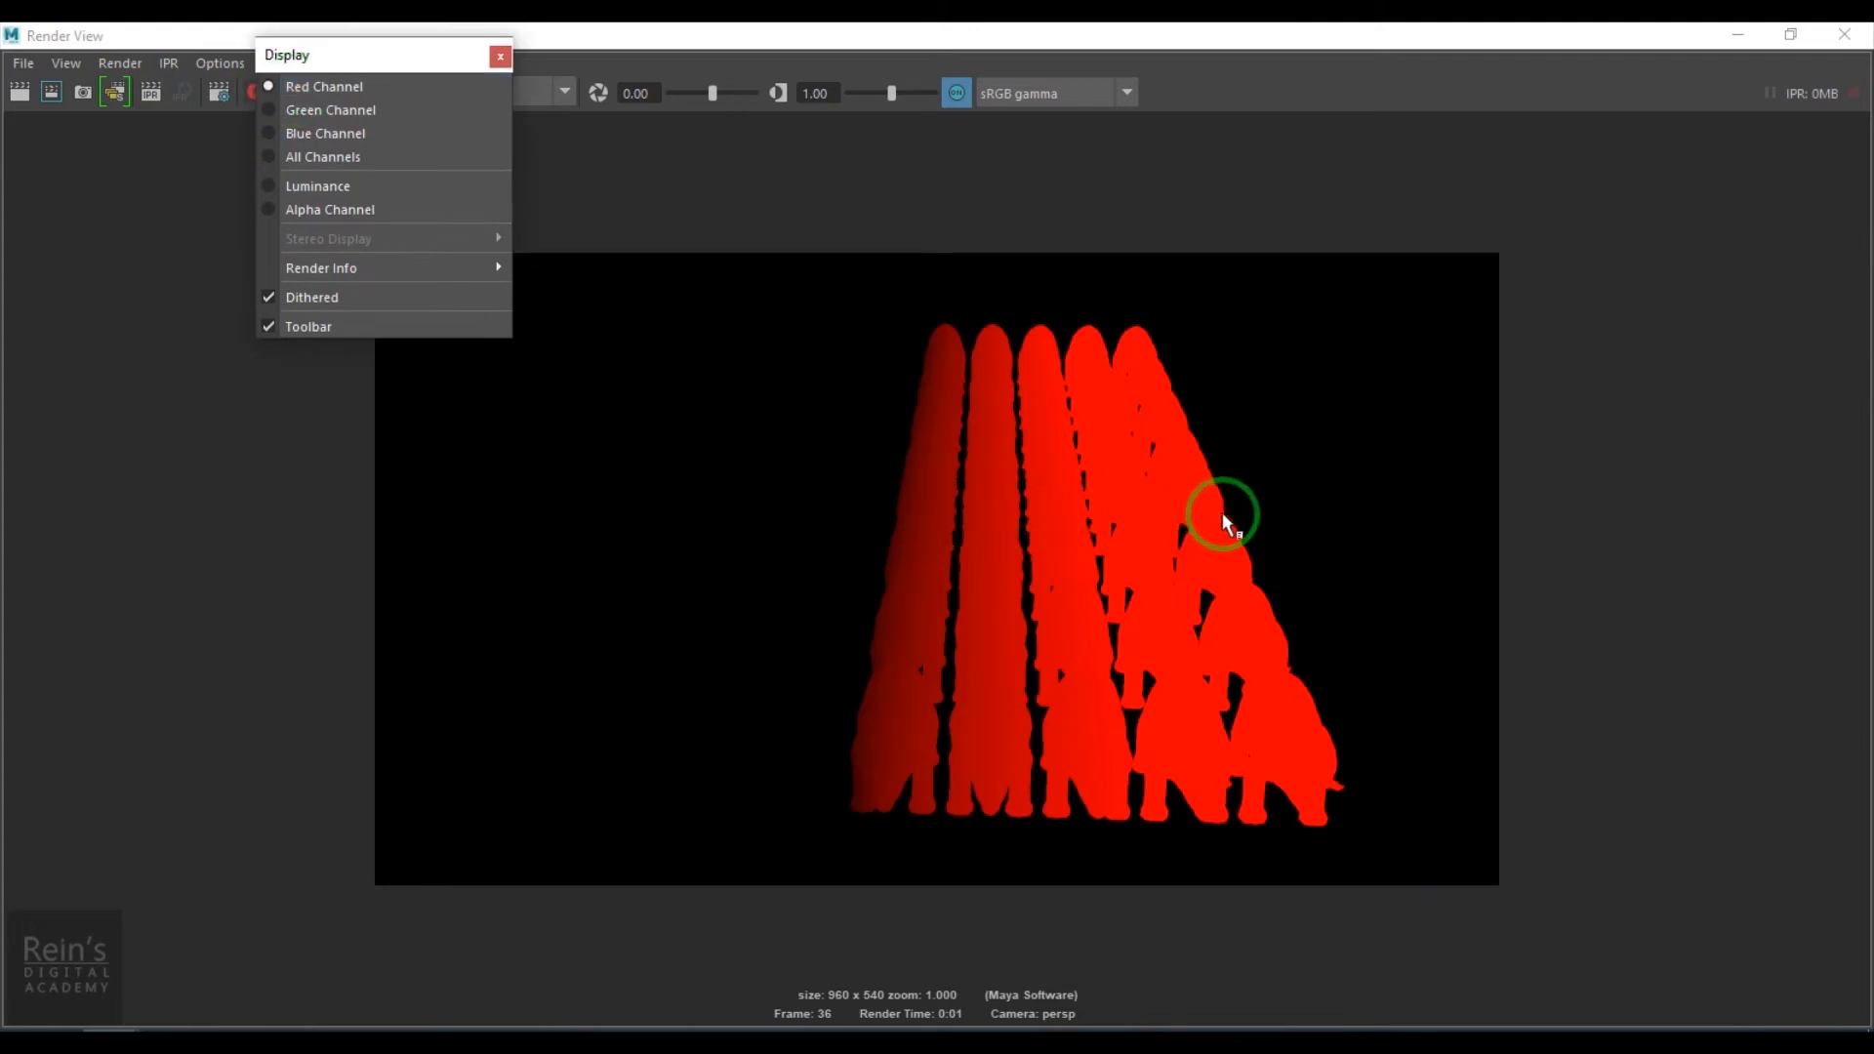
{"action": "left_click", "coordinate": [376, 121]}
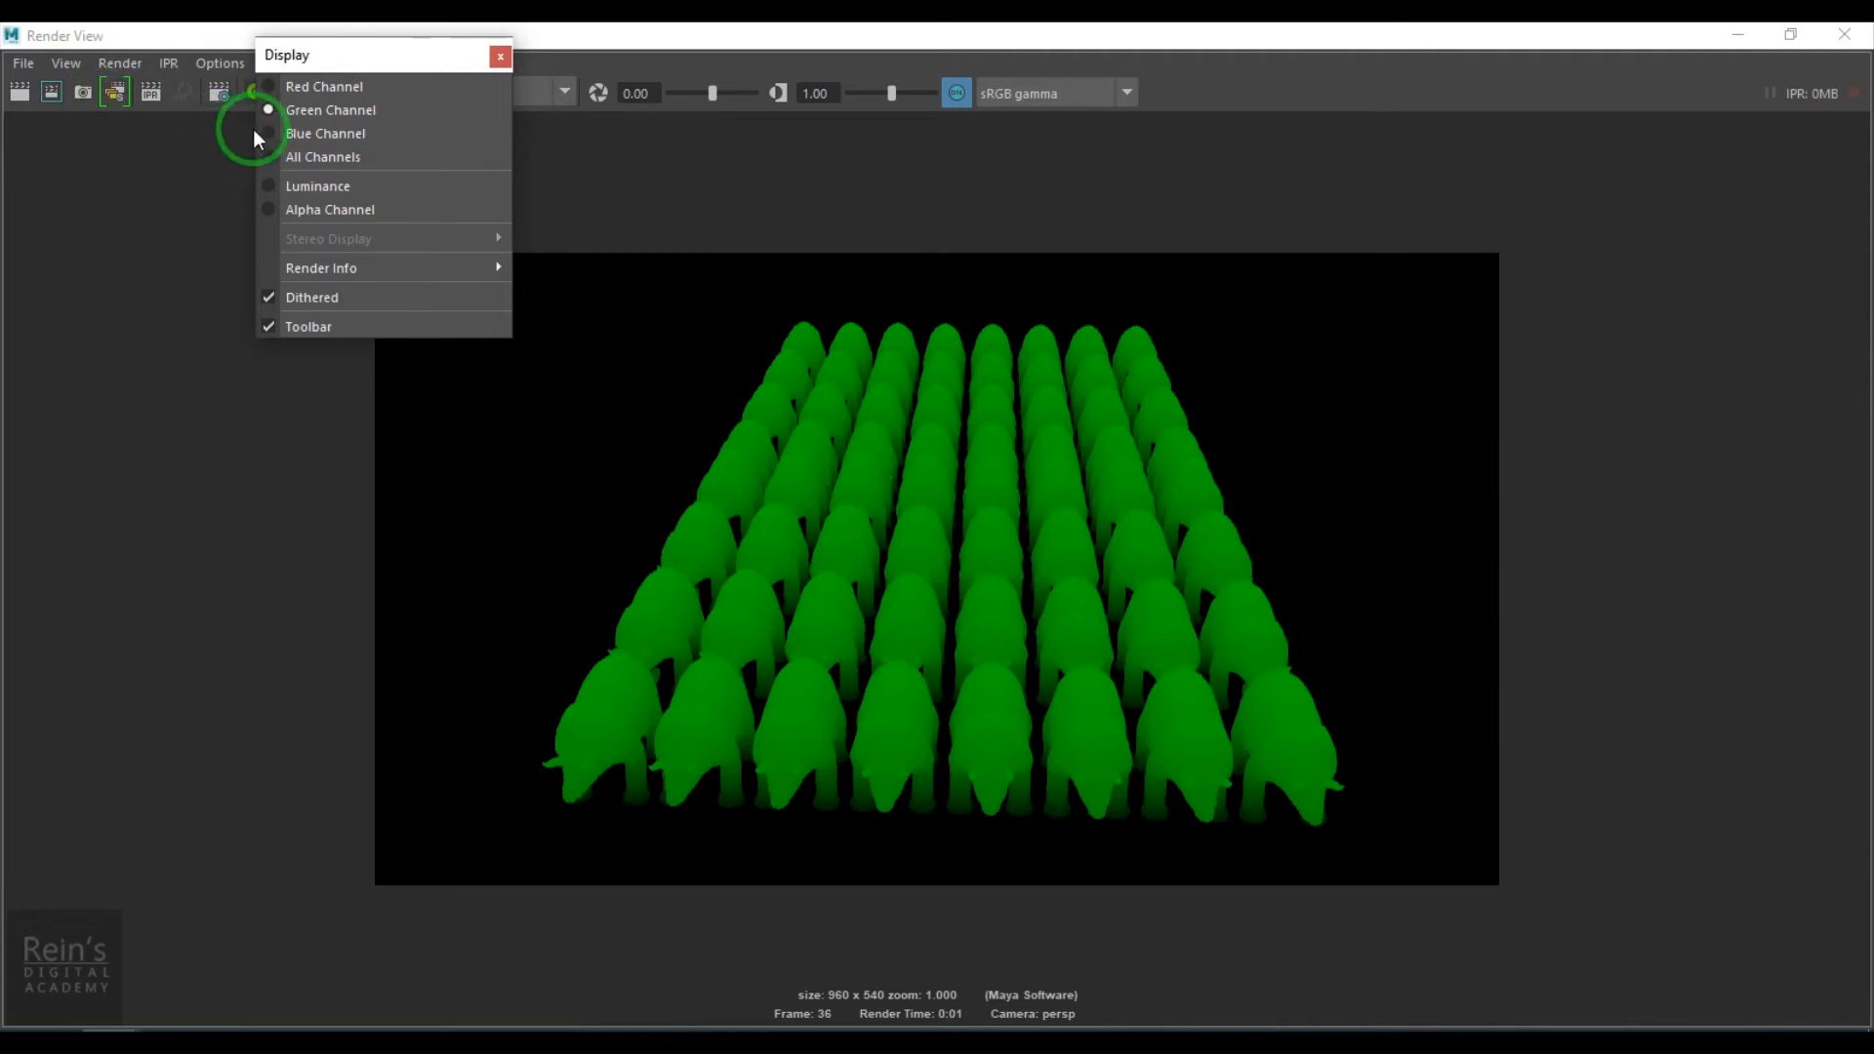
{"action": "left_click", "coordinate": [284, 133]}
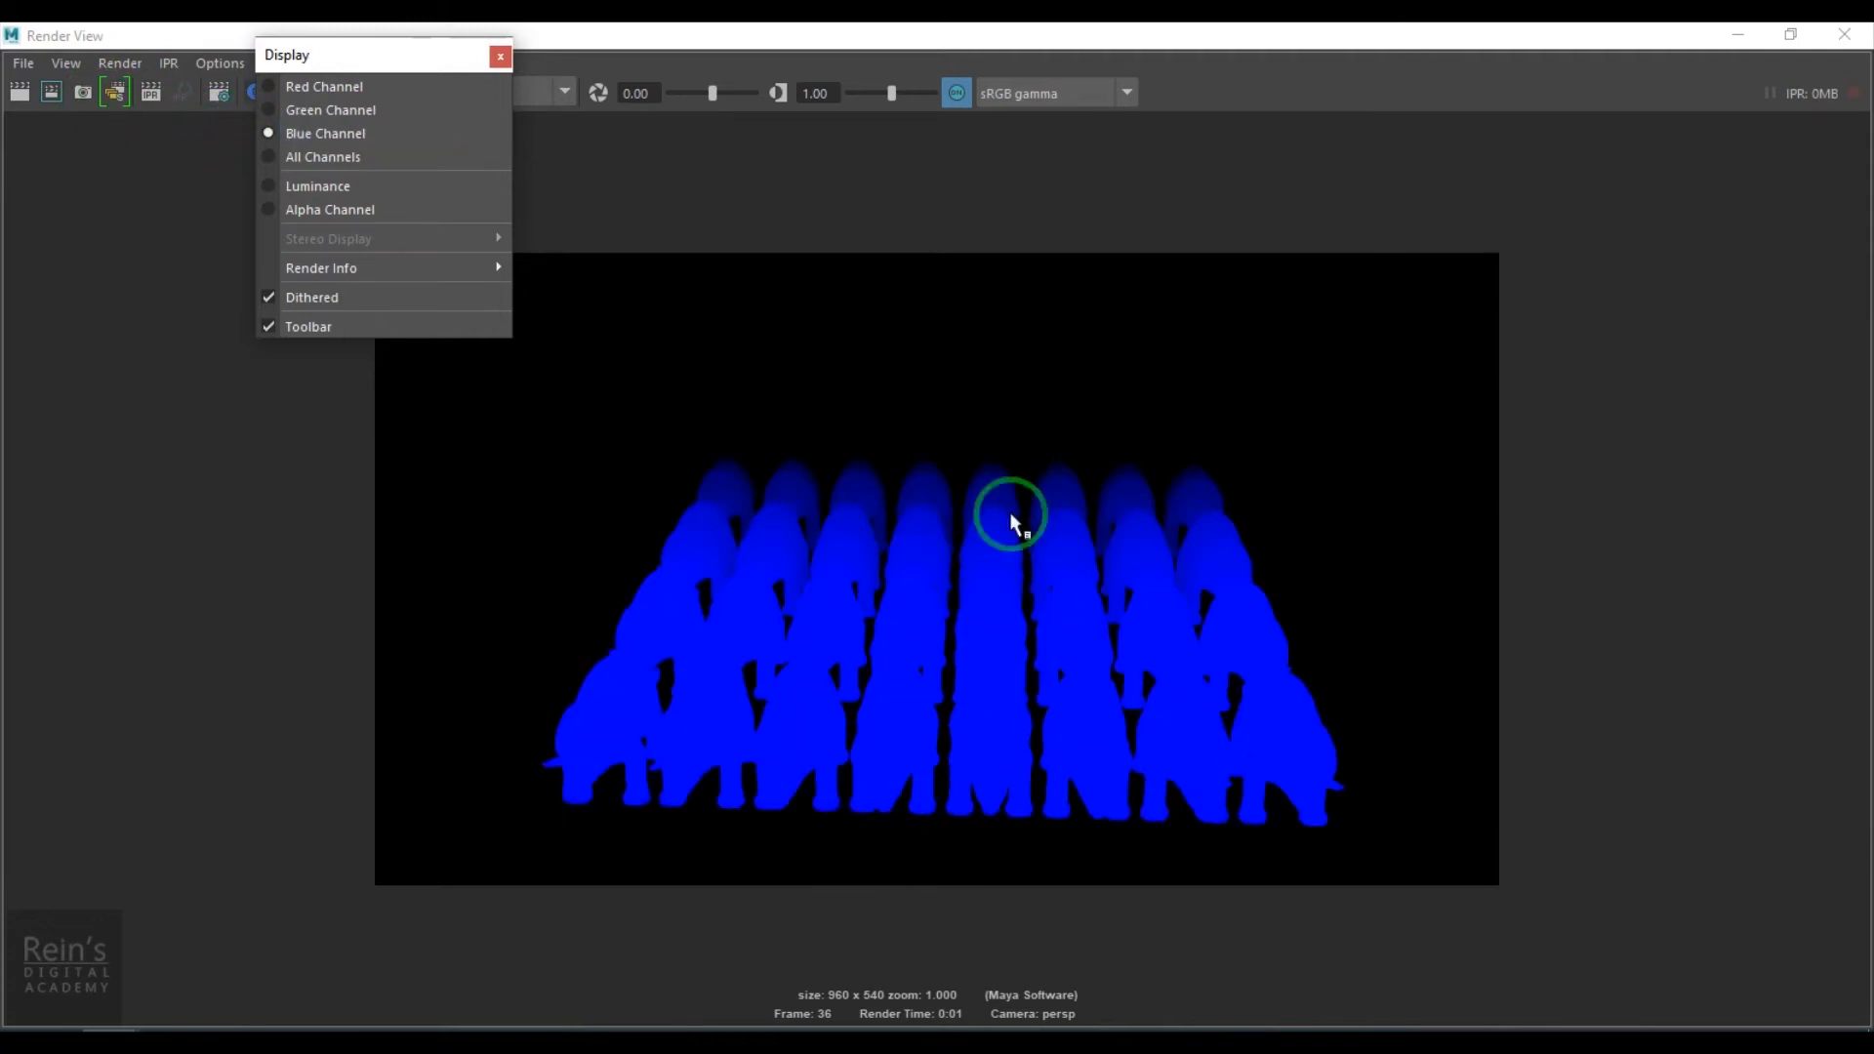
{"action": "left_click", "coordinate": [350, 156]}
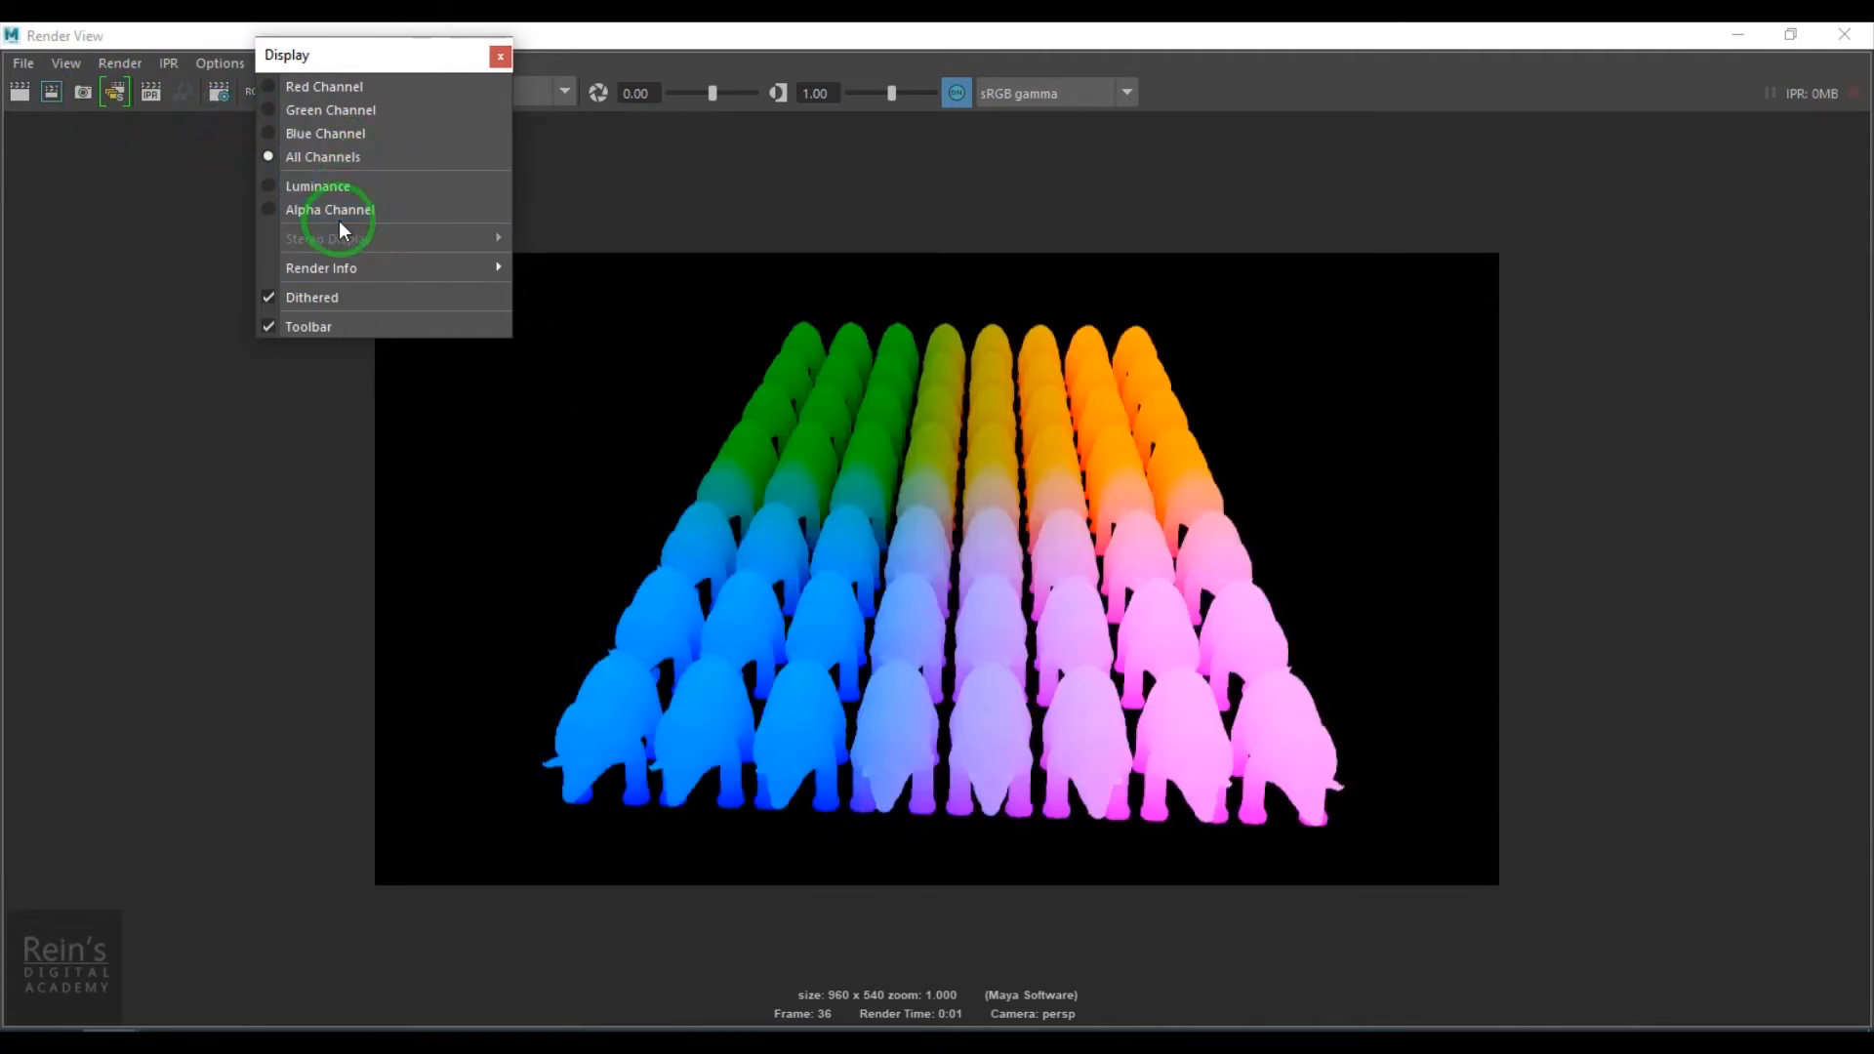
{"action": "left_click", "coordinate": [496, 58]}
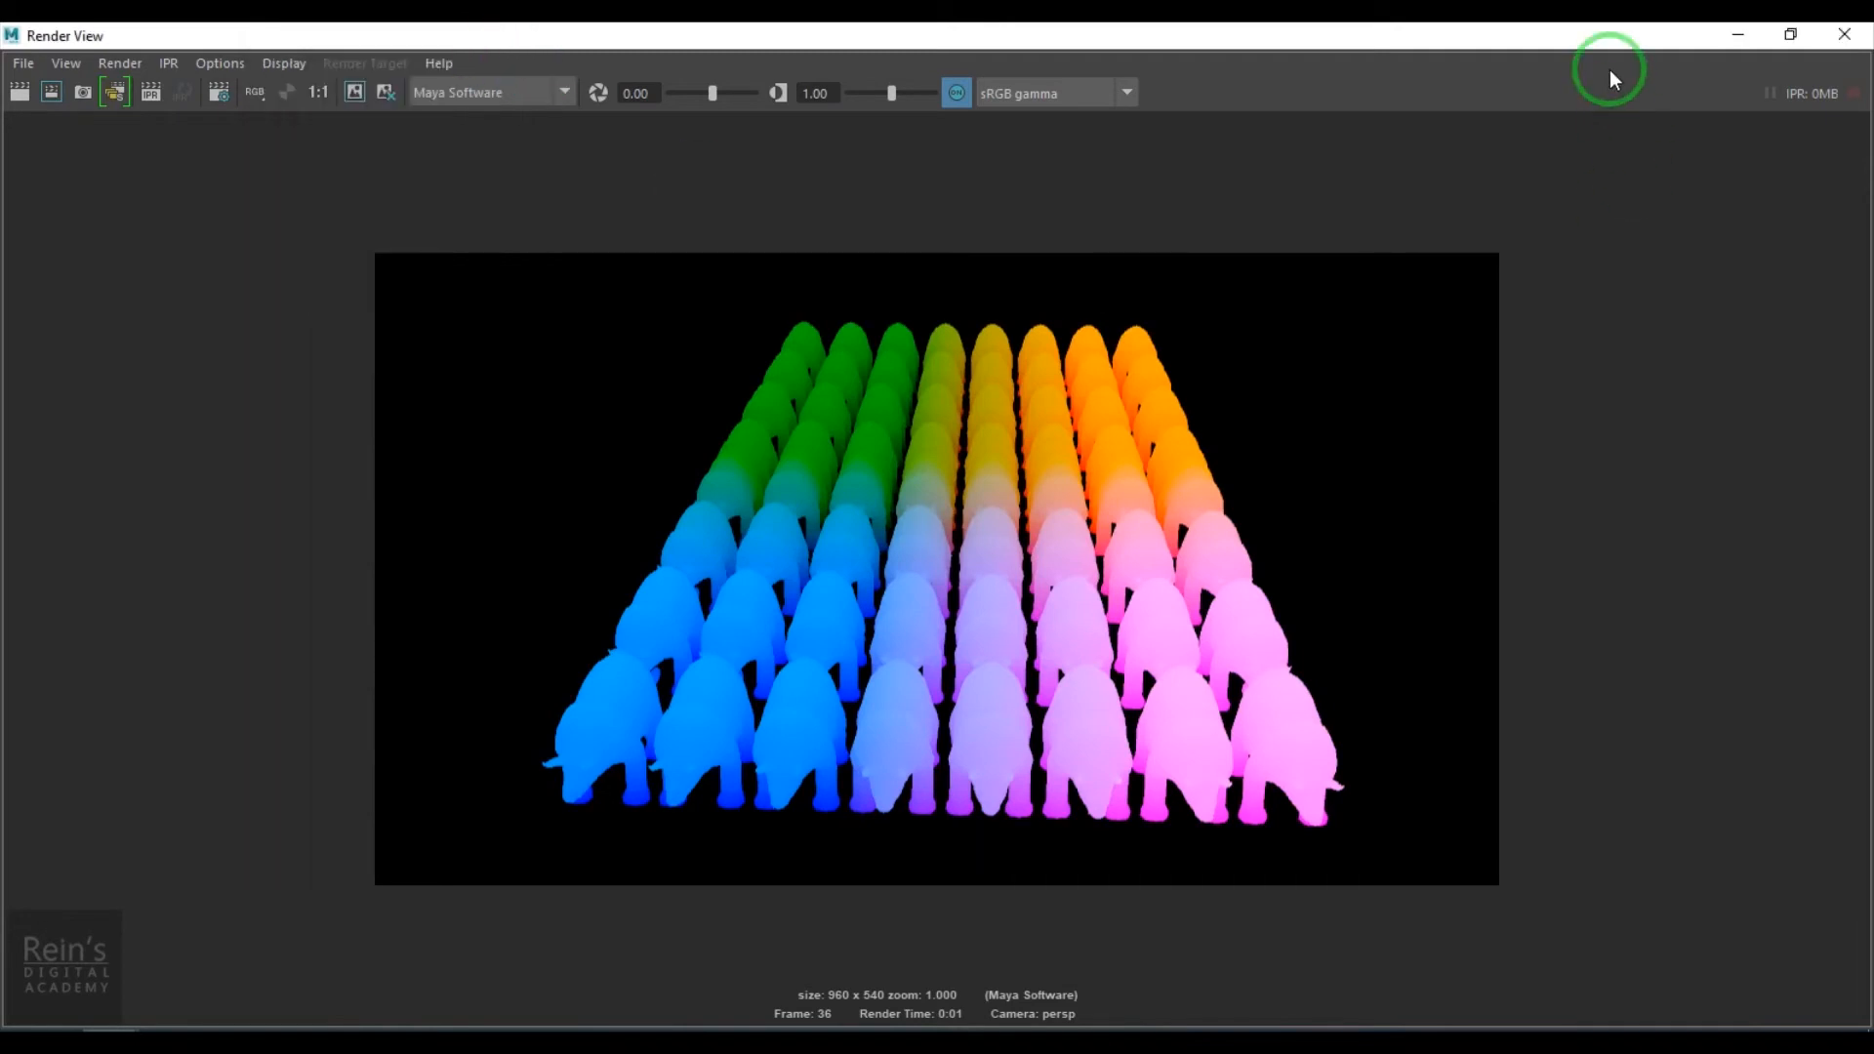
{"action": "left_click", "coordinate": [1736, 34]}
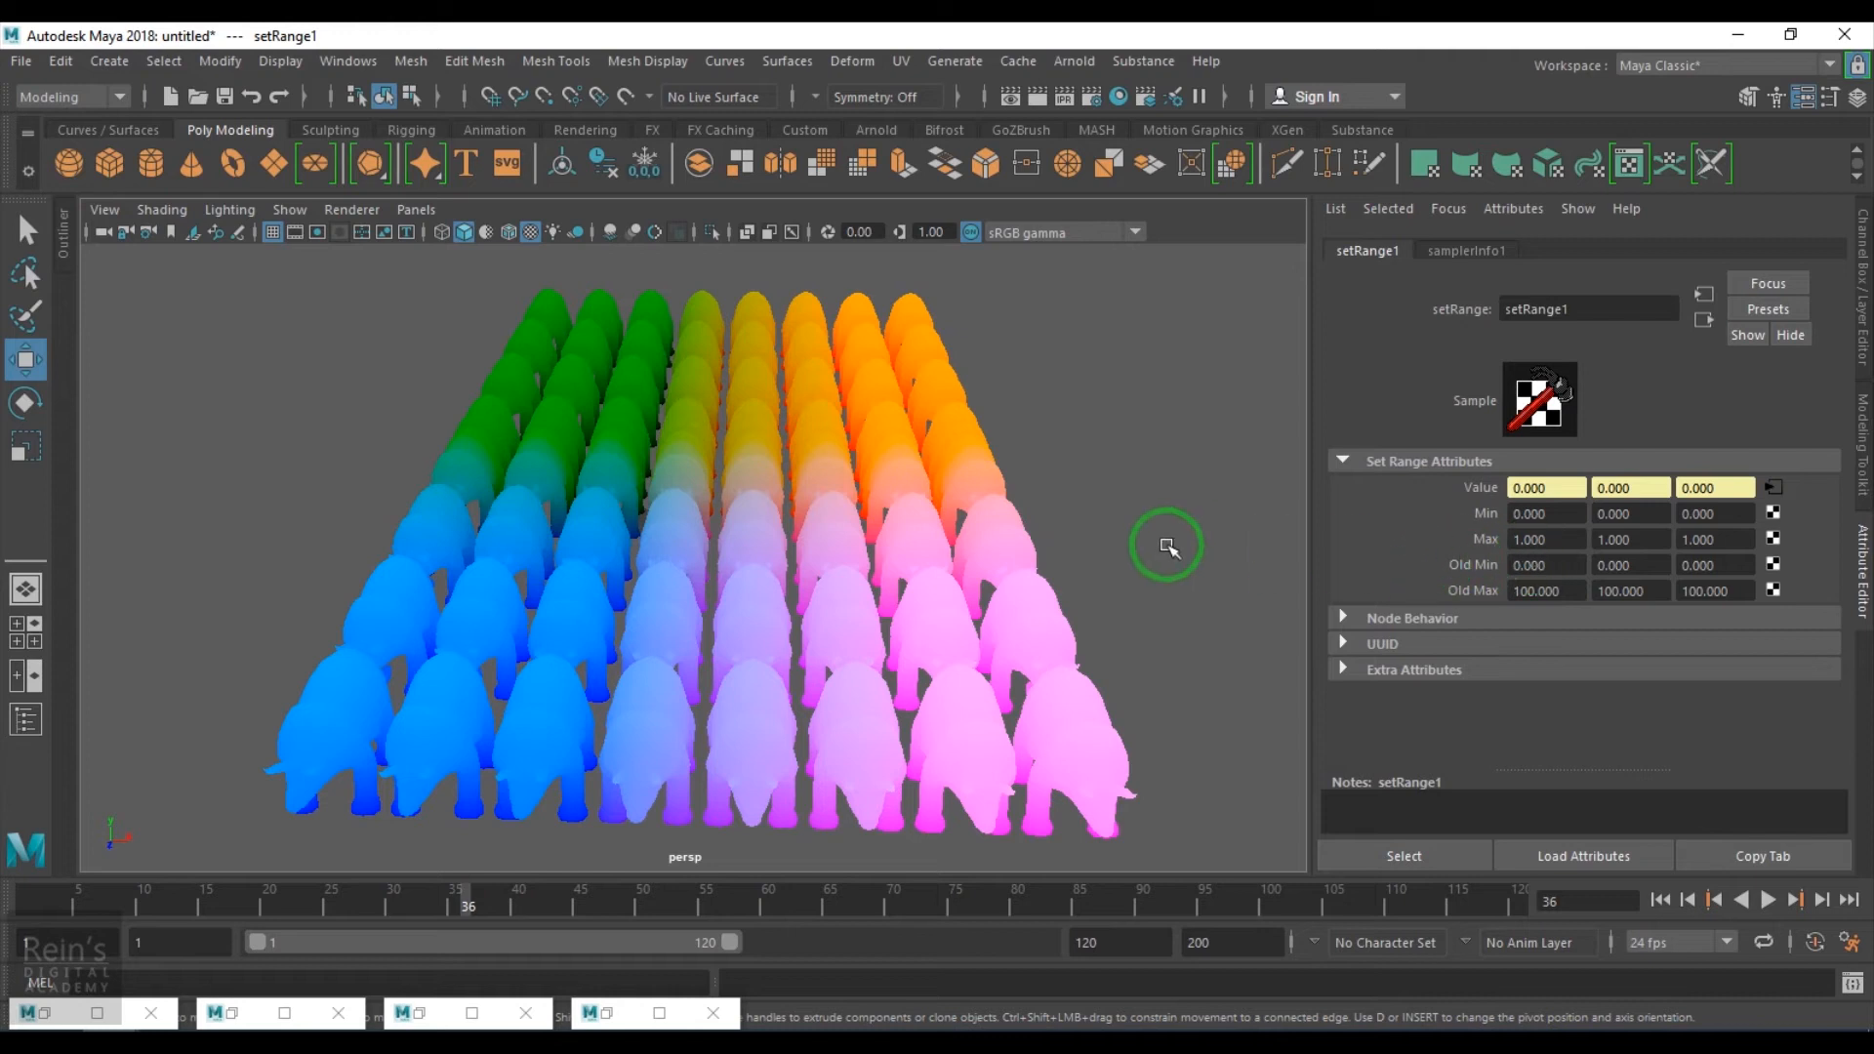
Delete the setRange node and connect samplerInfo1's Point Obj directly to surfaceShader1's Out Color
{"action": "left_click_drag", "start_coordinate": [920, 544], "coordinate": [1100, 510], "text": "alt"}
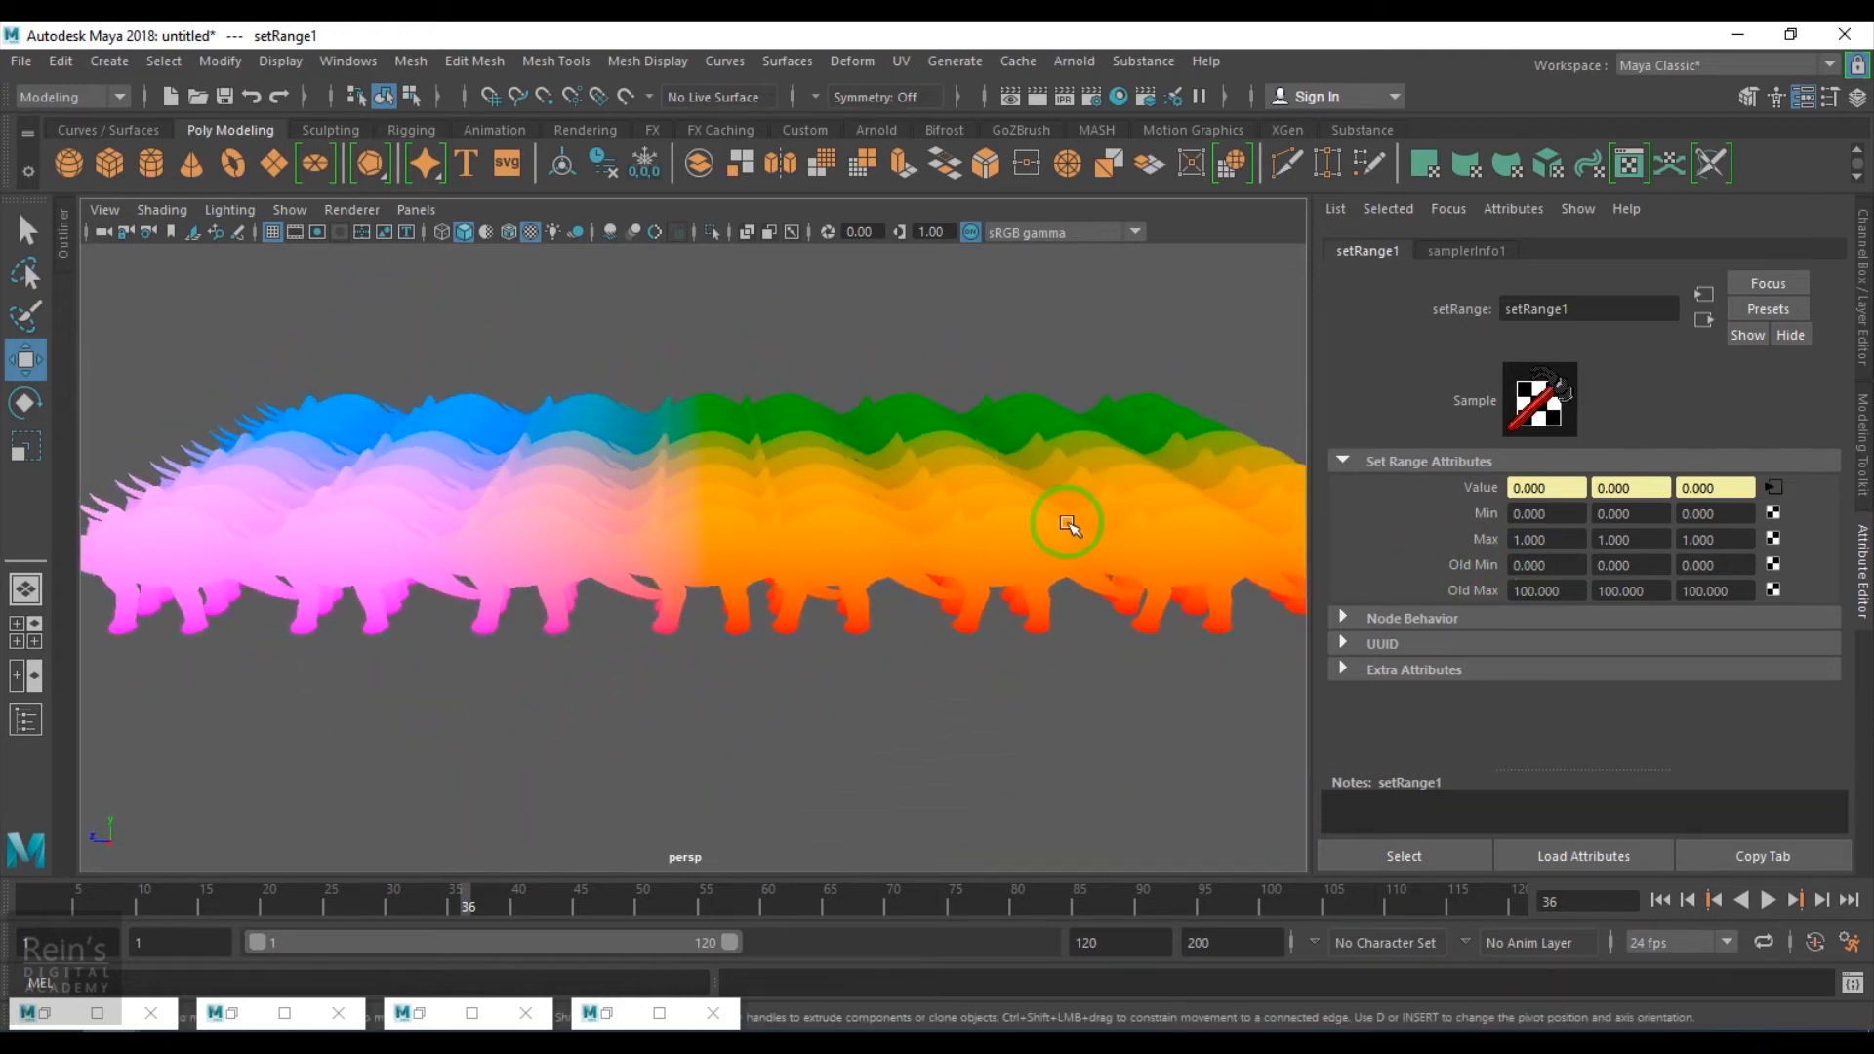
{"action": "left_click_drag", "start_coordinate": [945, 738], "coordinate": [1127, 748], "text": "alt"}
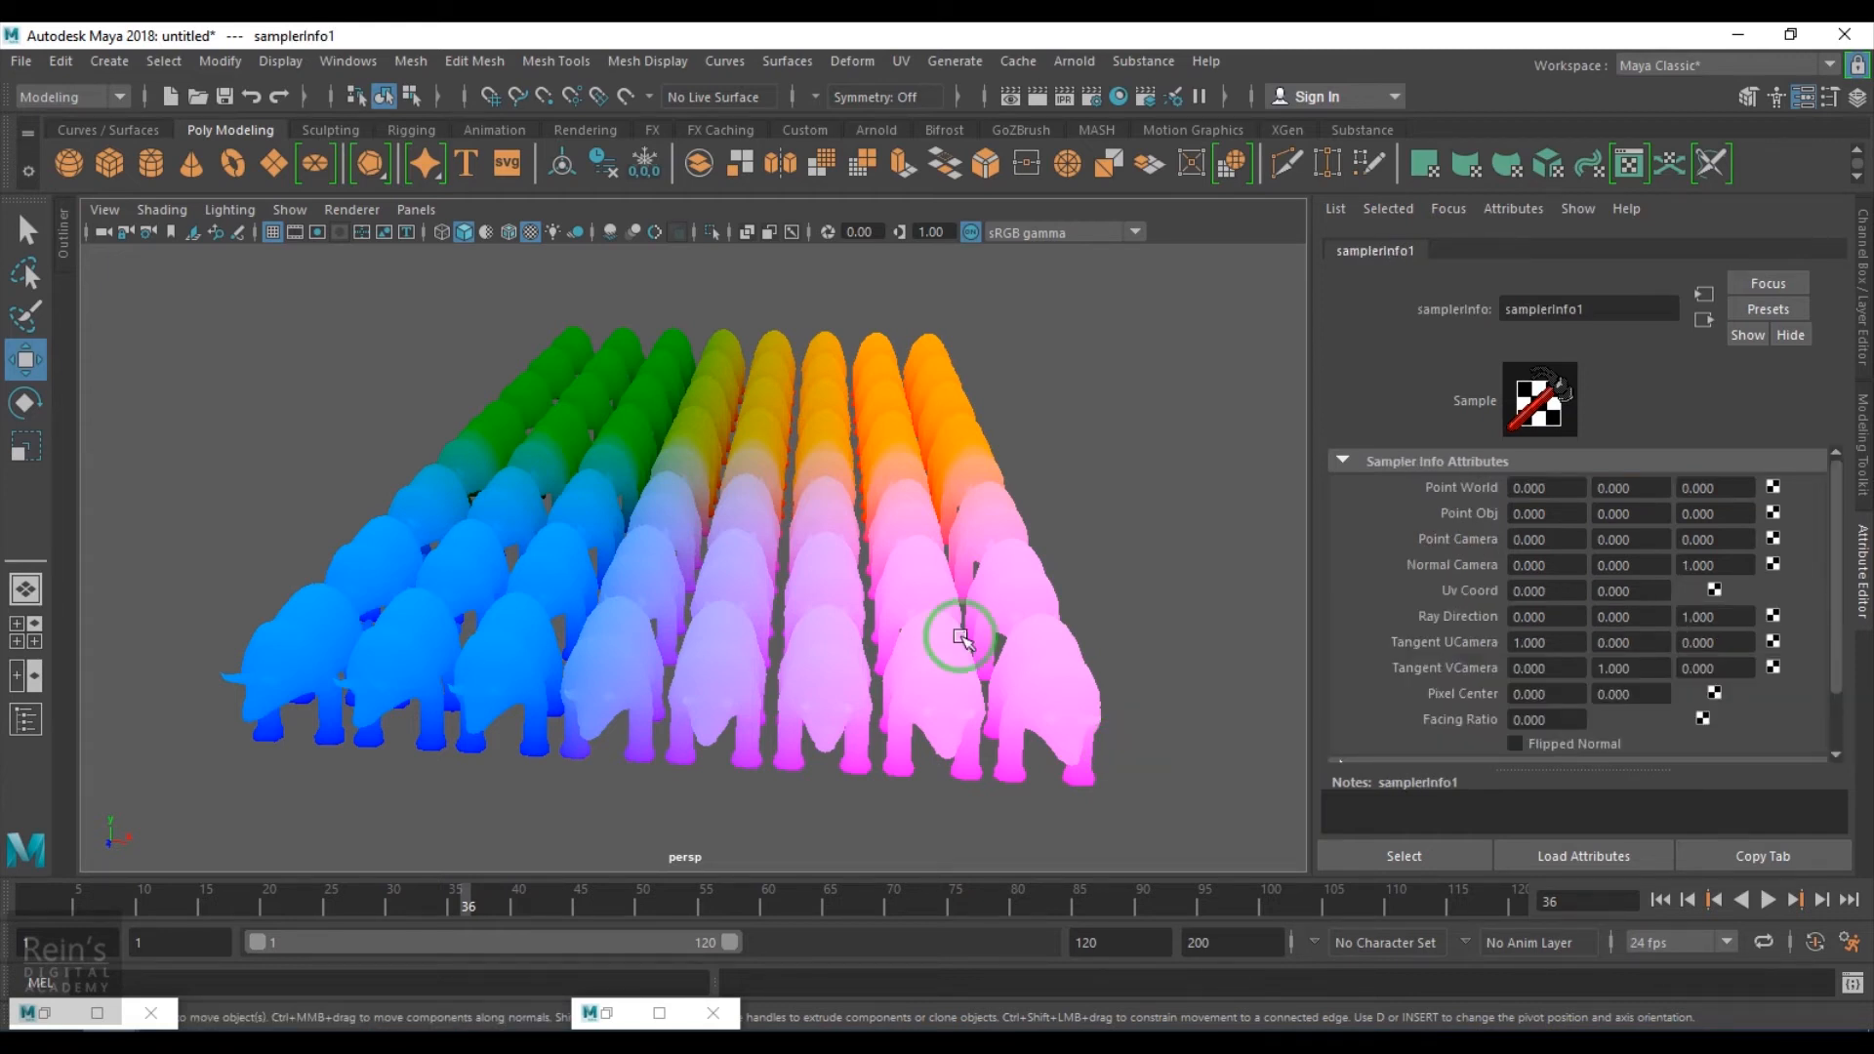
{"action": "left_click", "coordinate": [43, 1011]}
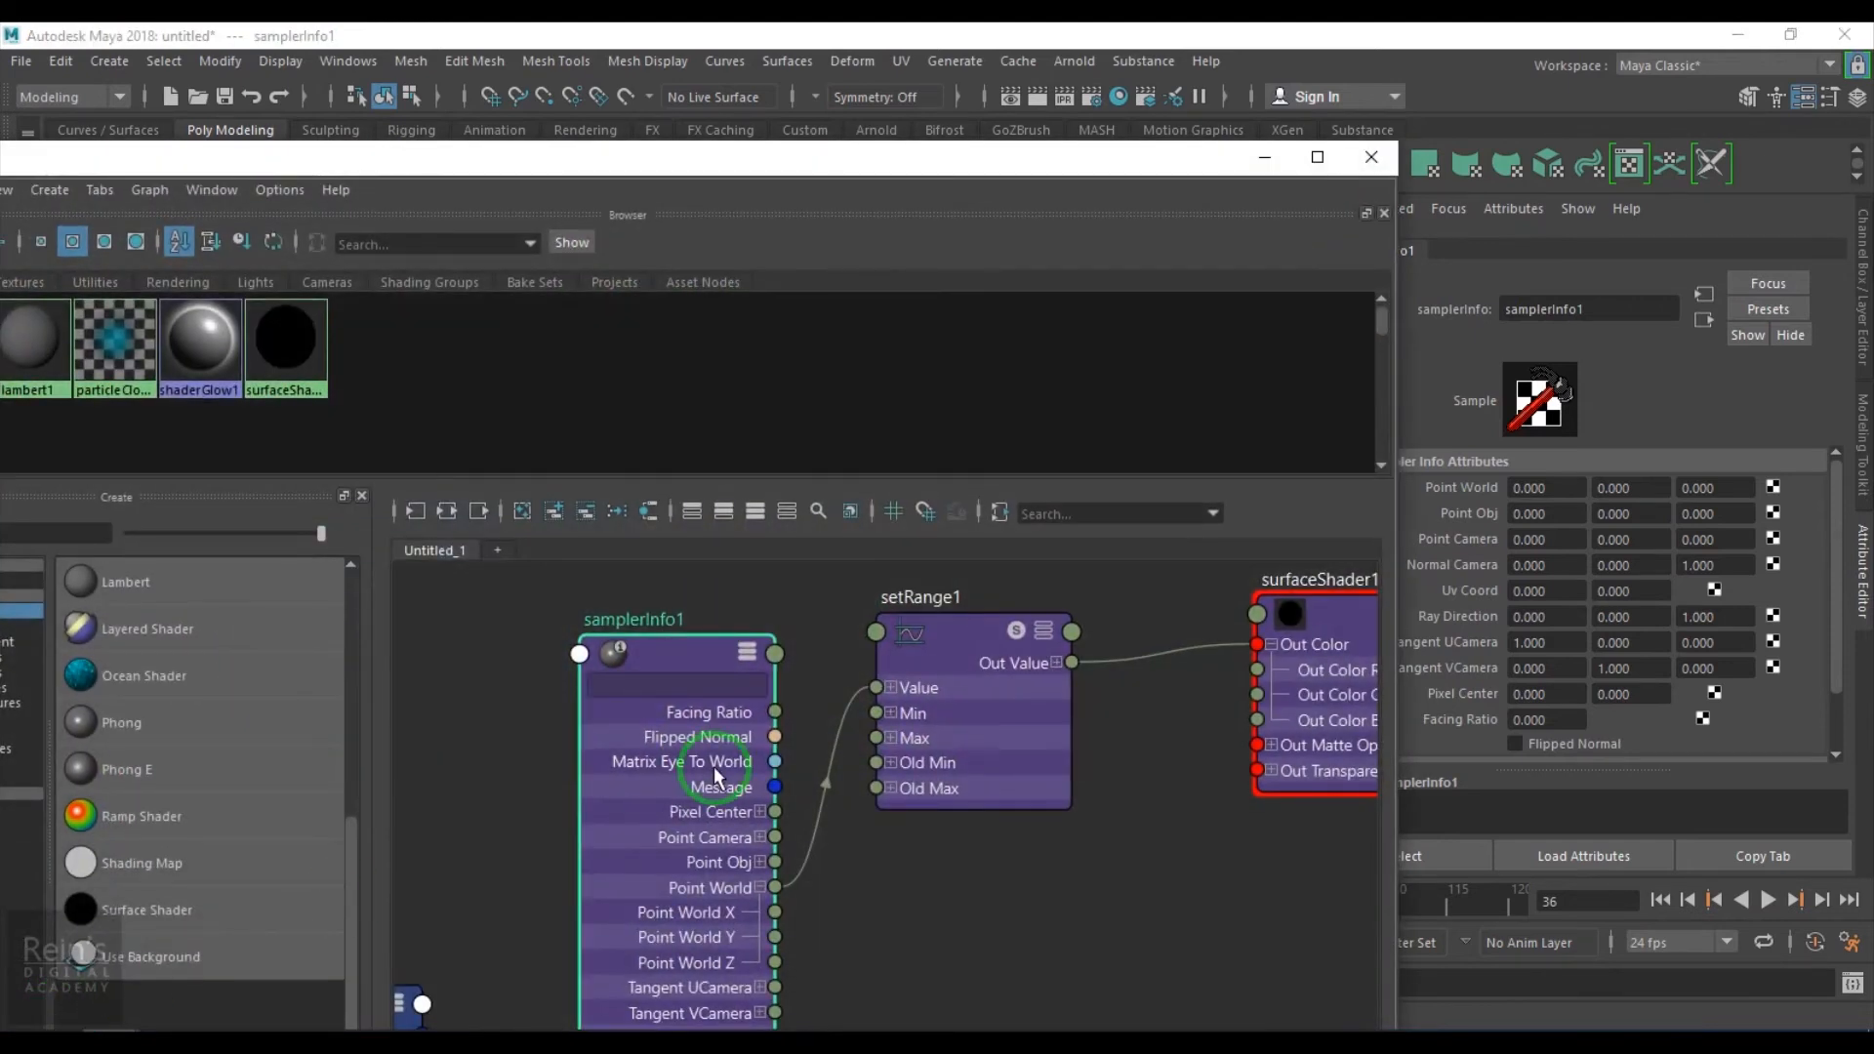
{"action": "left_click_drag", "start_coordinate": [860, 677], "coordinate": [862, 685]}
{"action": "left_click", "coordinate": [974, 660]}
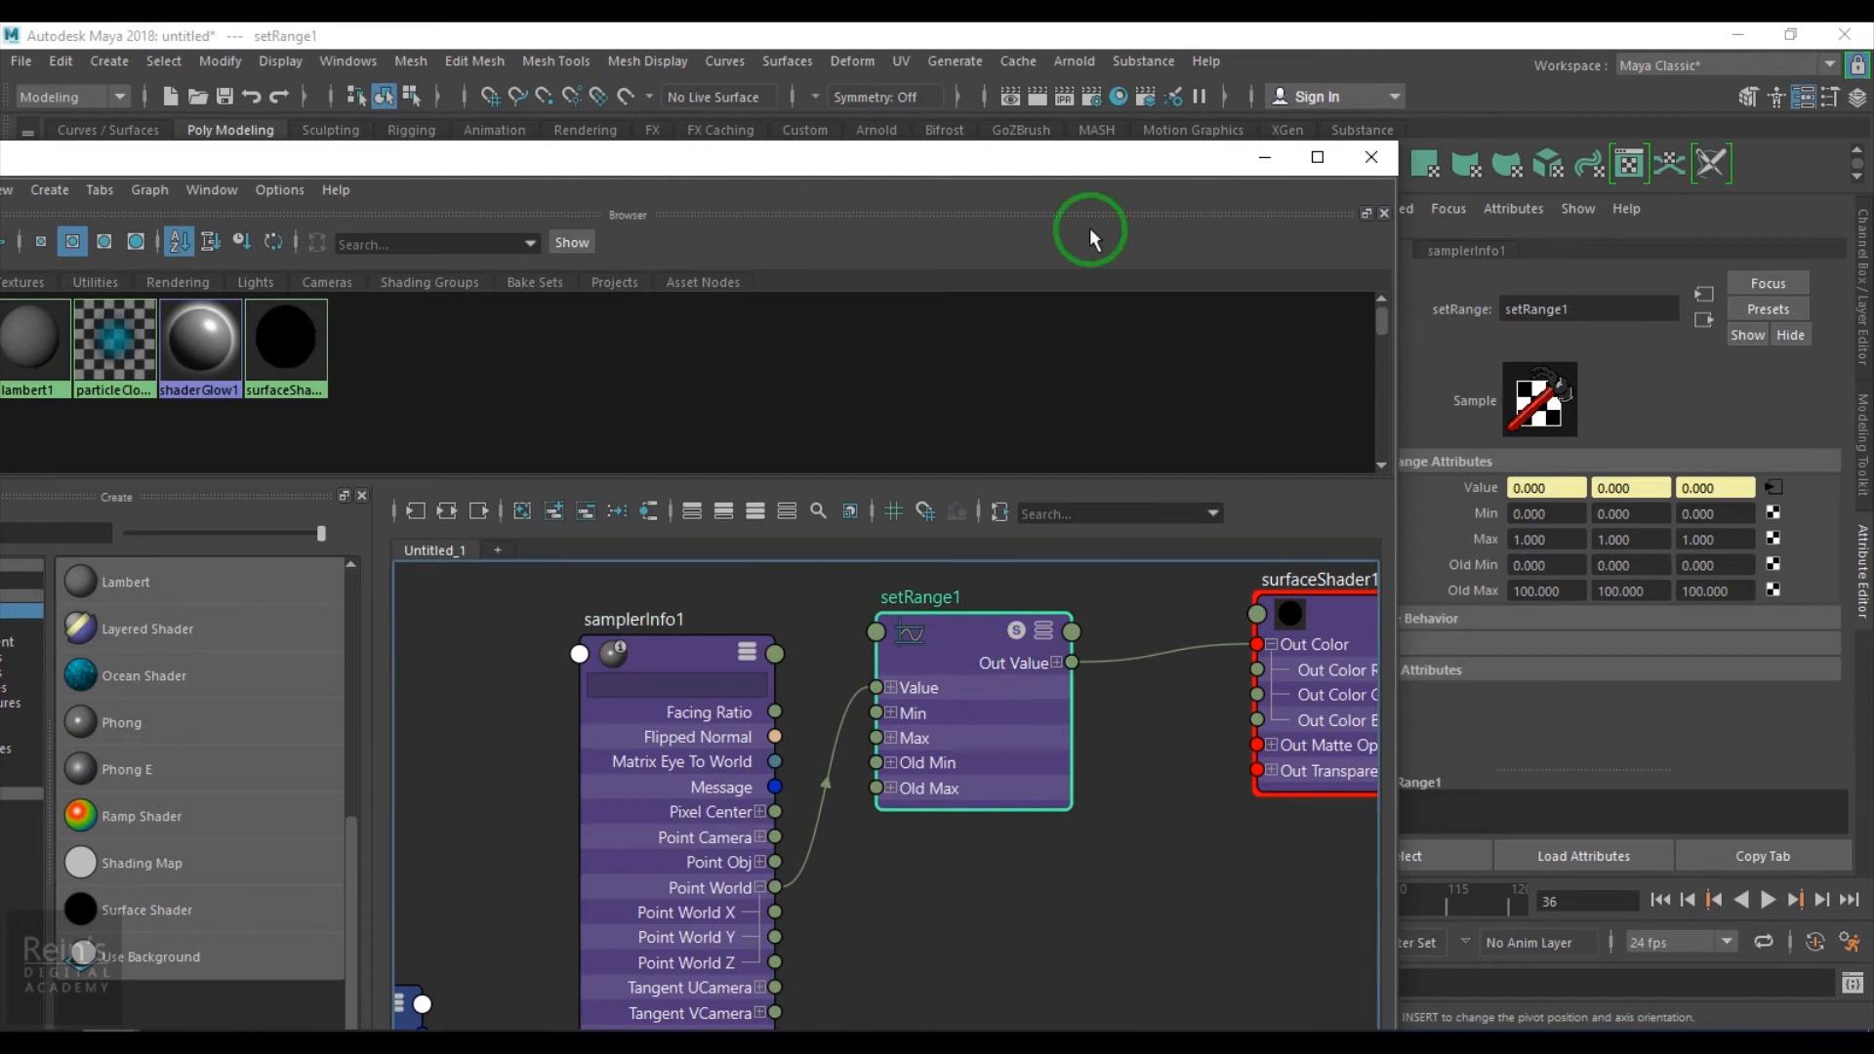
{"action": "left_click_drag", "start_coordinate": [1117, 155], "coordinate": [490, 113]}
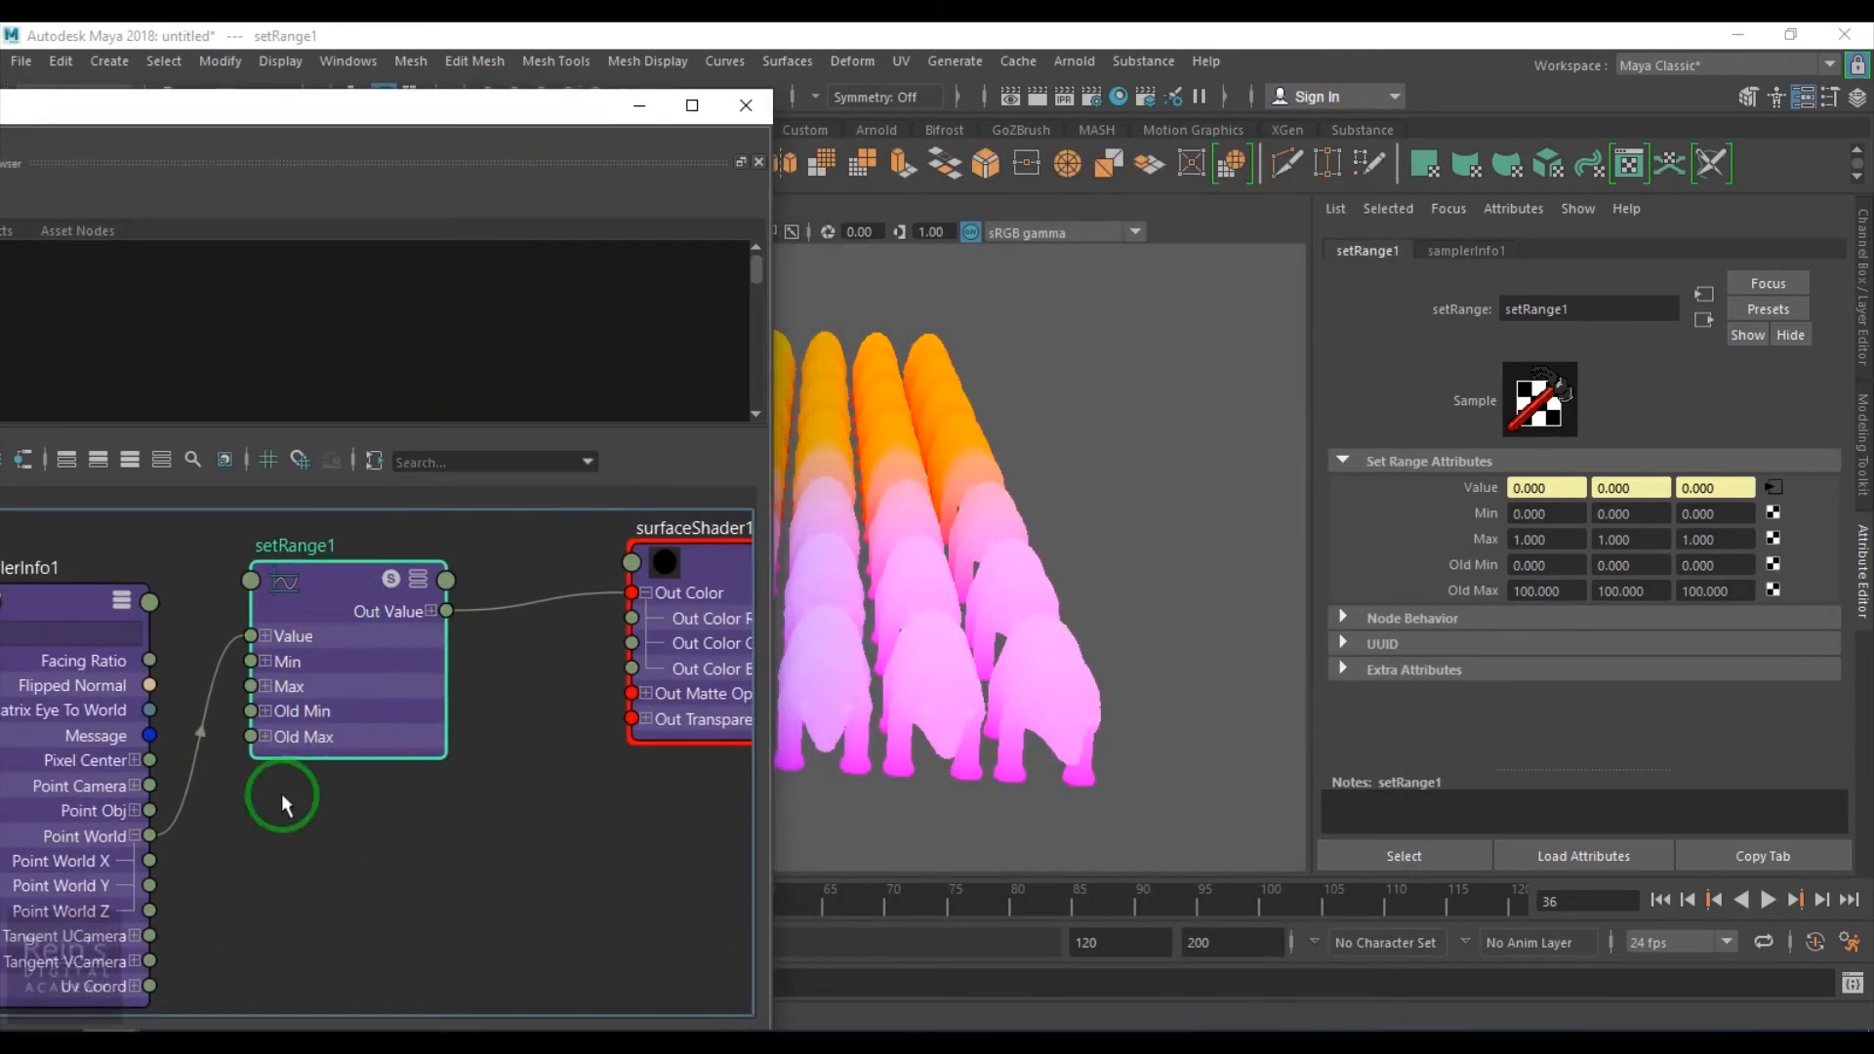
{"action": "key", "text": "Delete"}
{"action": "left_click", "coordinate": [135, 837]}
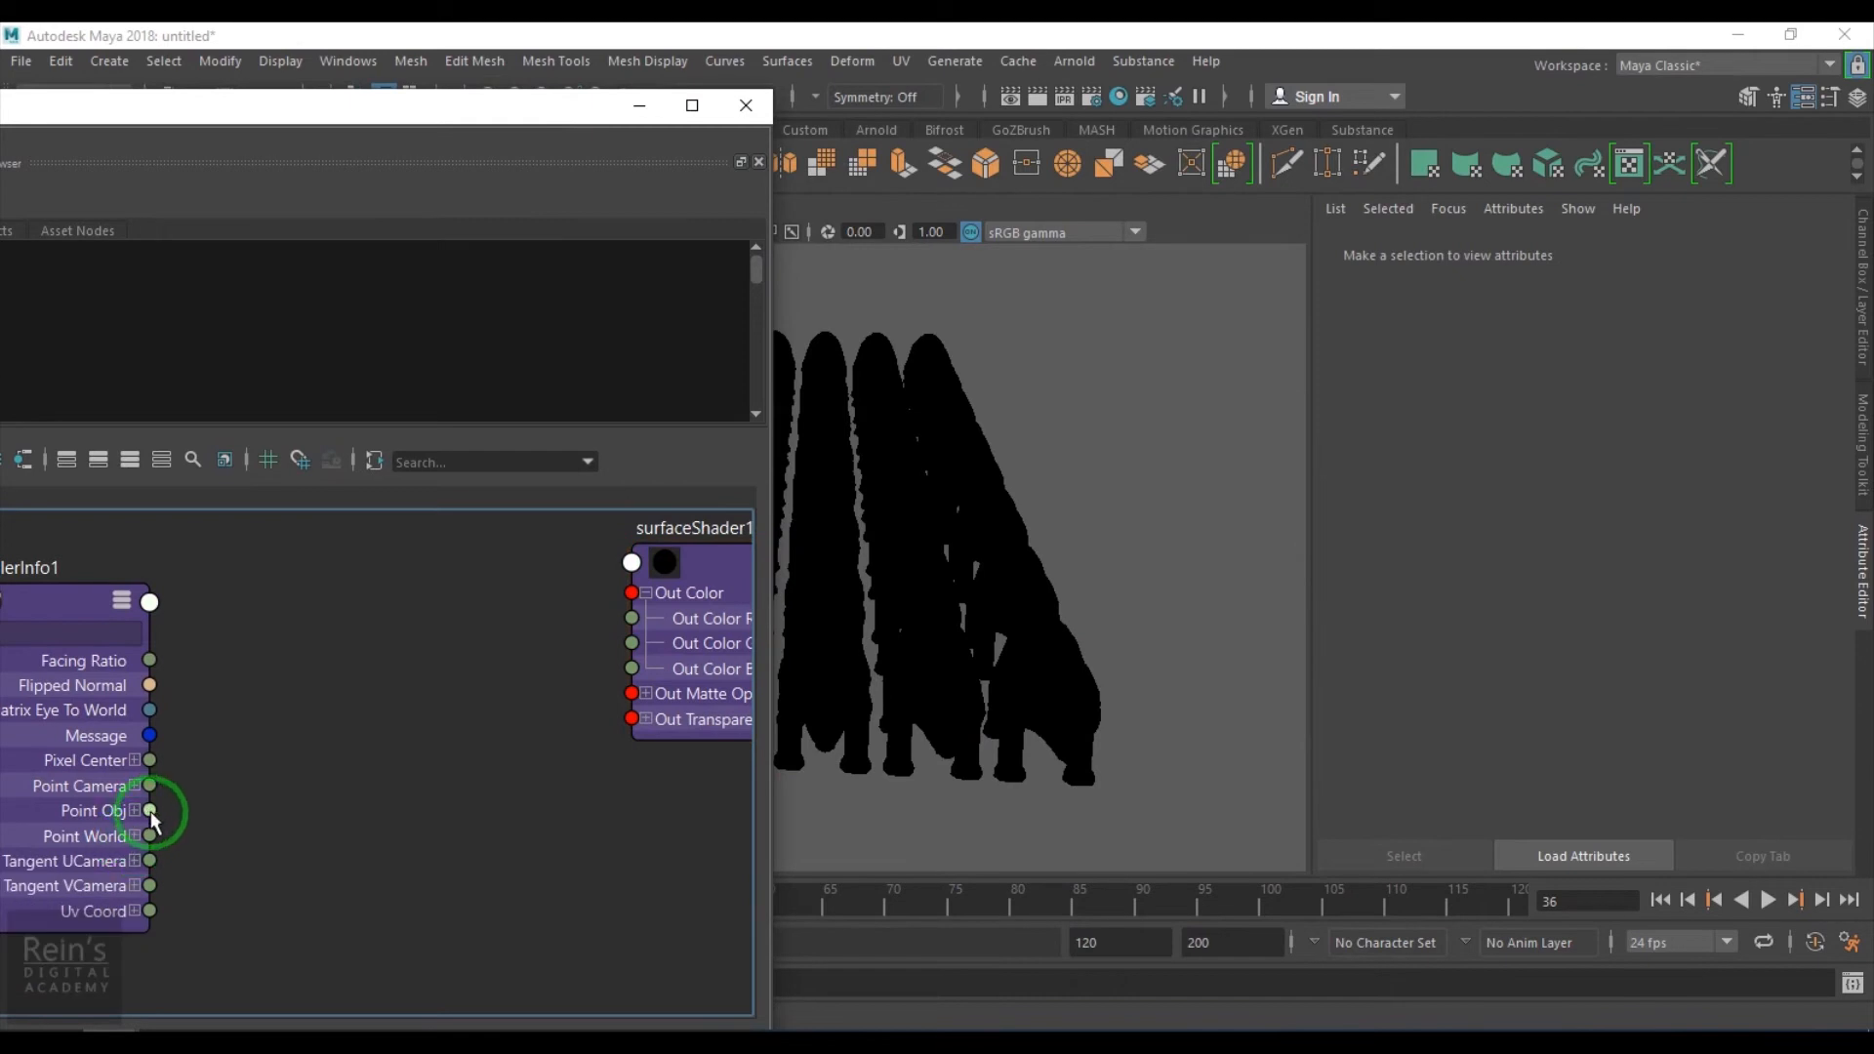
{"action": "left_click_drag", "start_coordinate": [151, 811], "coordinate": [632, 592]}
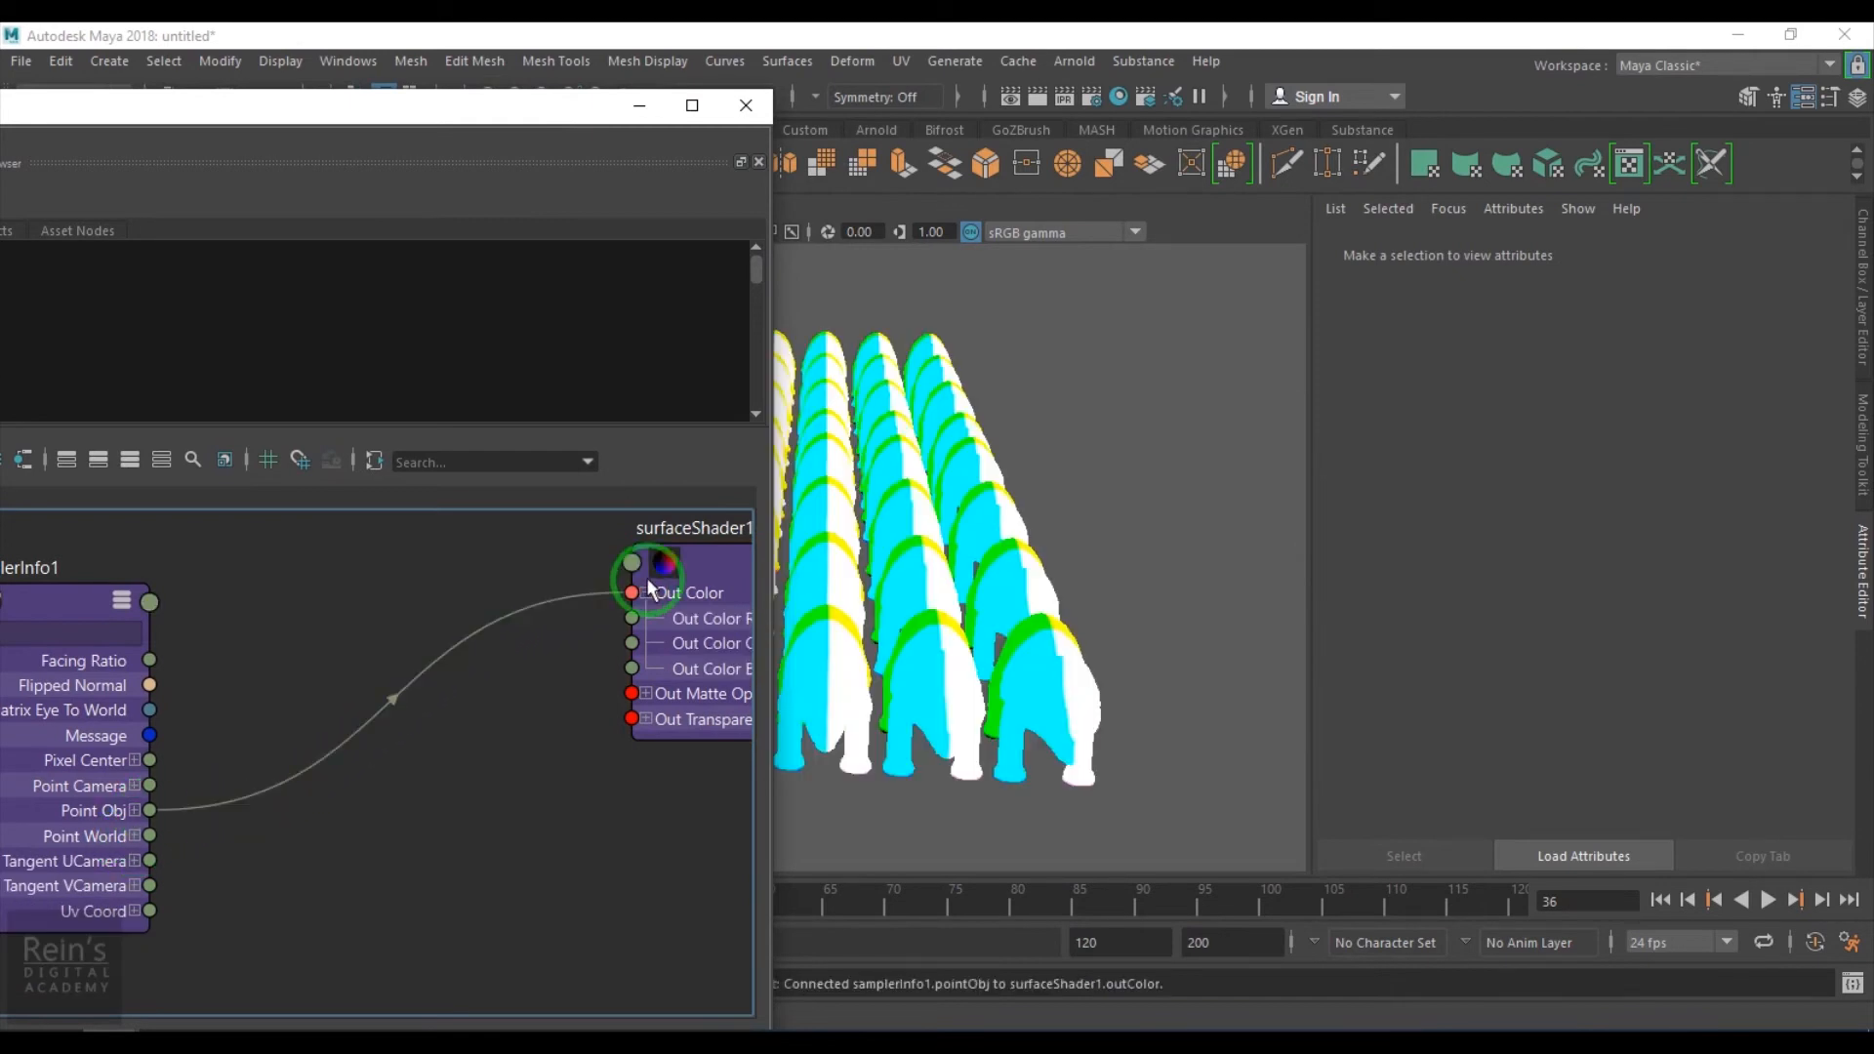
Render the grid with the direct Point Obj connection from a lower side angle and examine the image up close
{"action": "left_click_drag", "start_coordinate": [520, 107], "coordinate": [459, 913]}
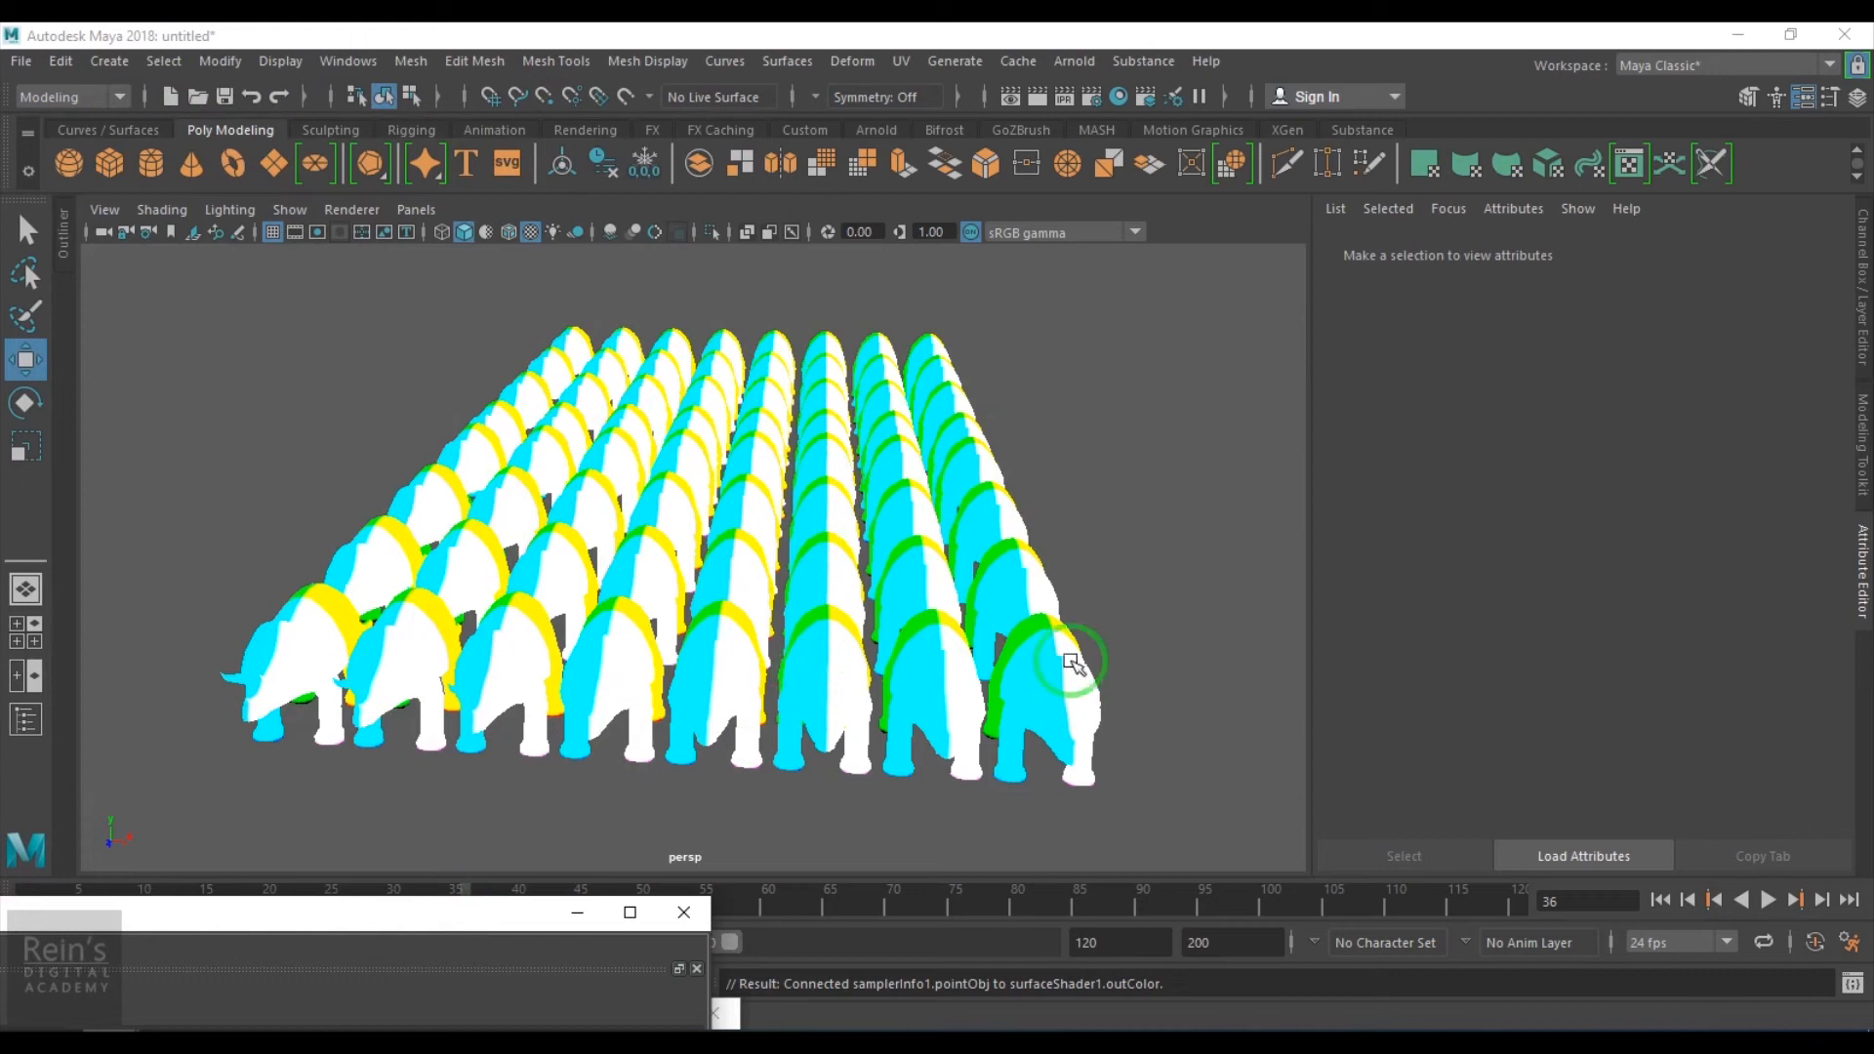
{"action": "left_click_drag", "start_coordinate": [1090, 721], "coordinate": [1008, 757], "text": "alt"}
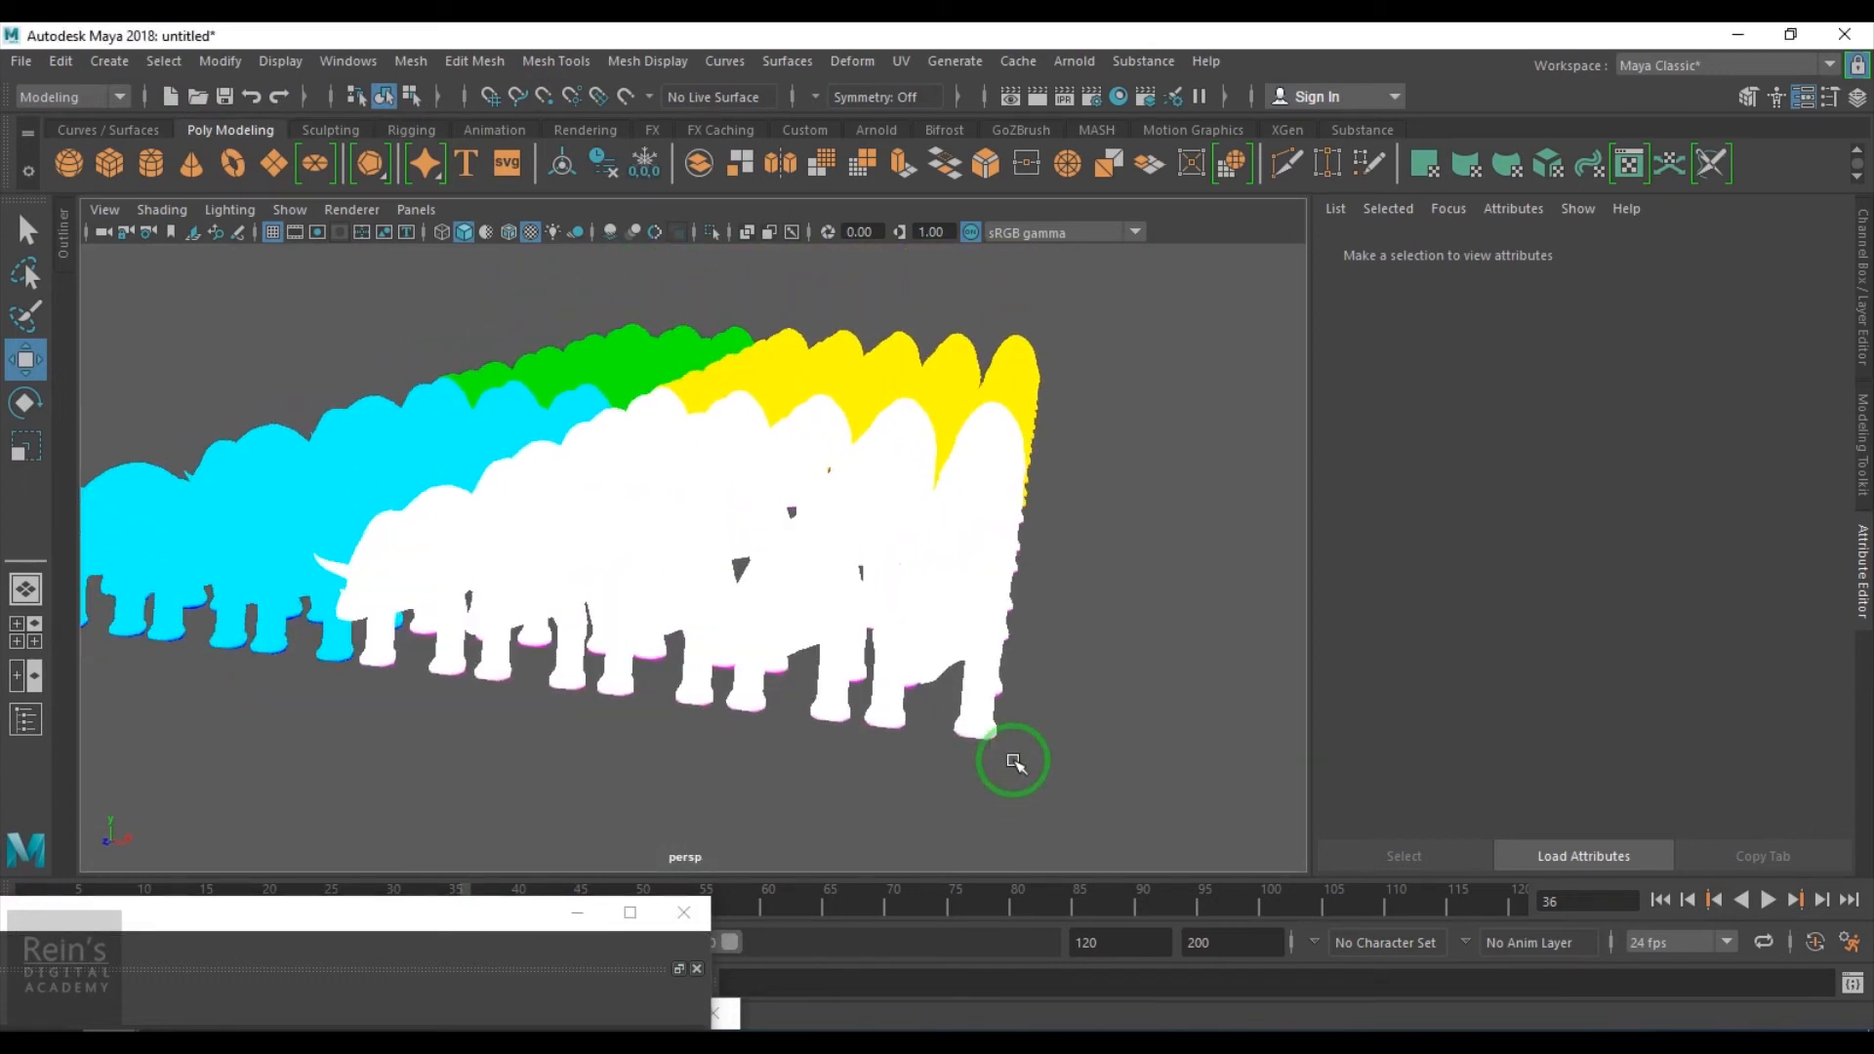
{"action": "left_click", "coordinate": [1011, 97]}
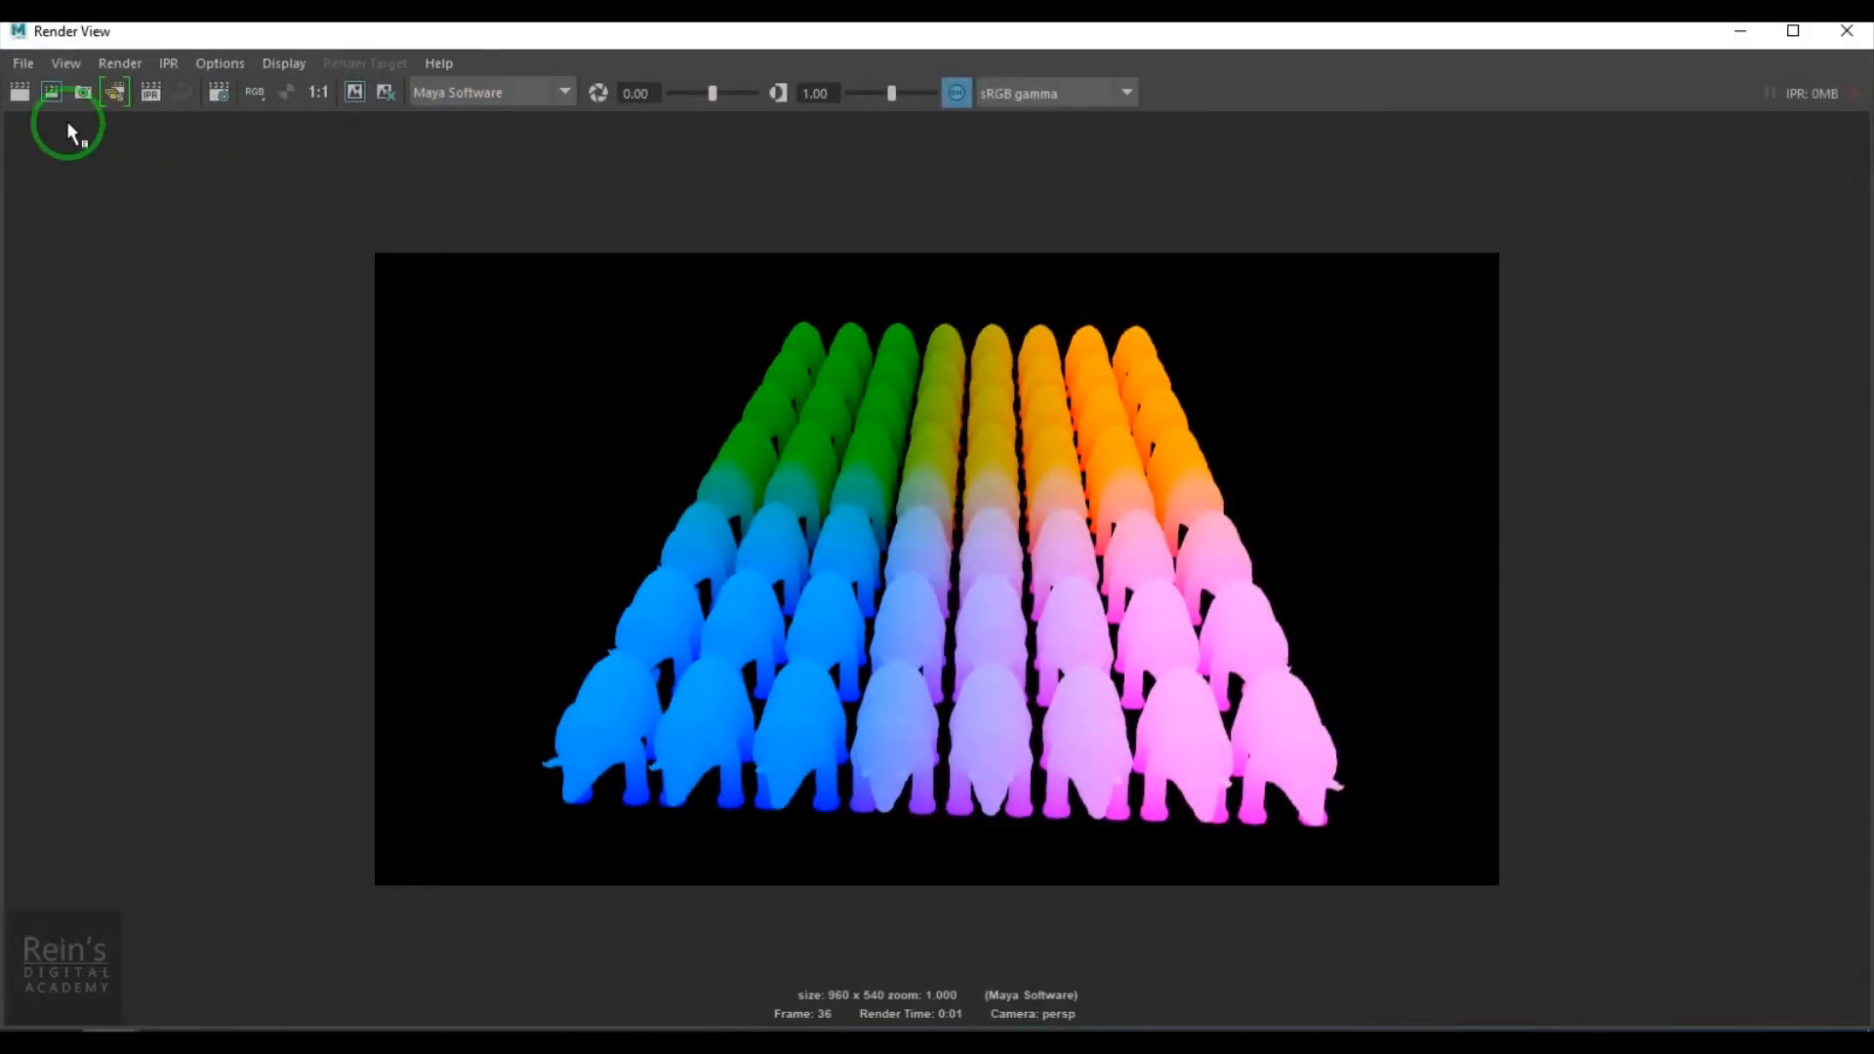
{"action": "left_click", "coordinate": [22, 91]}
{"action": "scroll", "coordinate": [1048, 662], "scroll_direction": "up", "scroll_amount": 2}
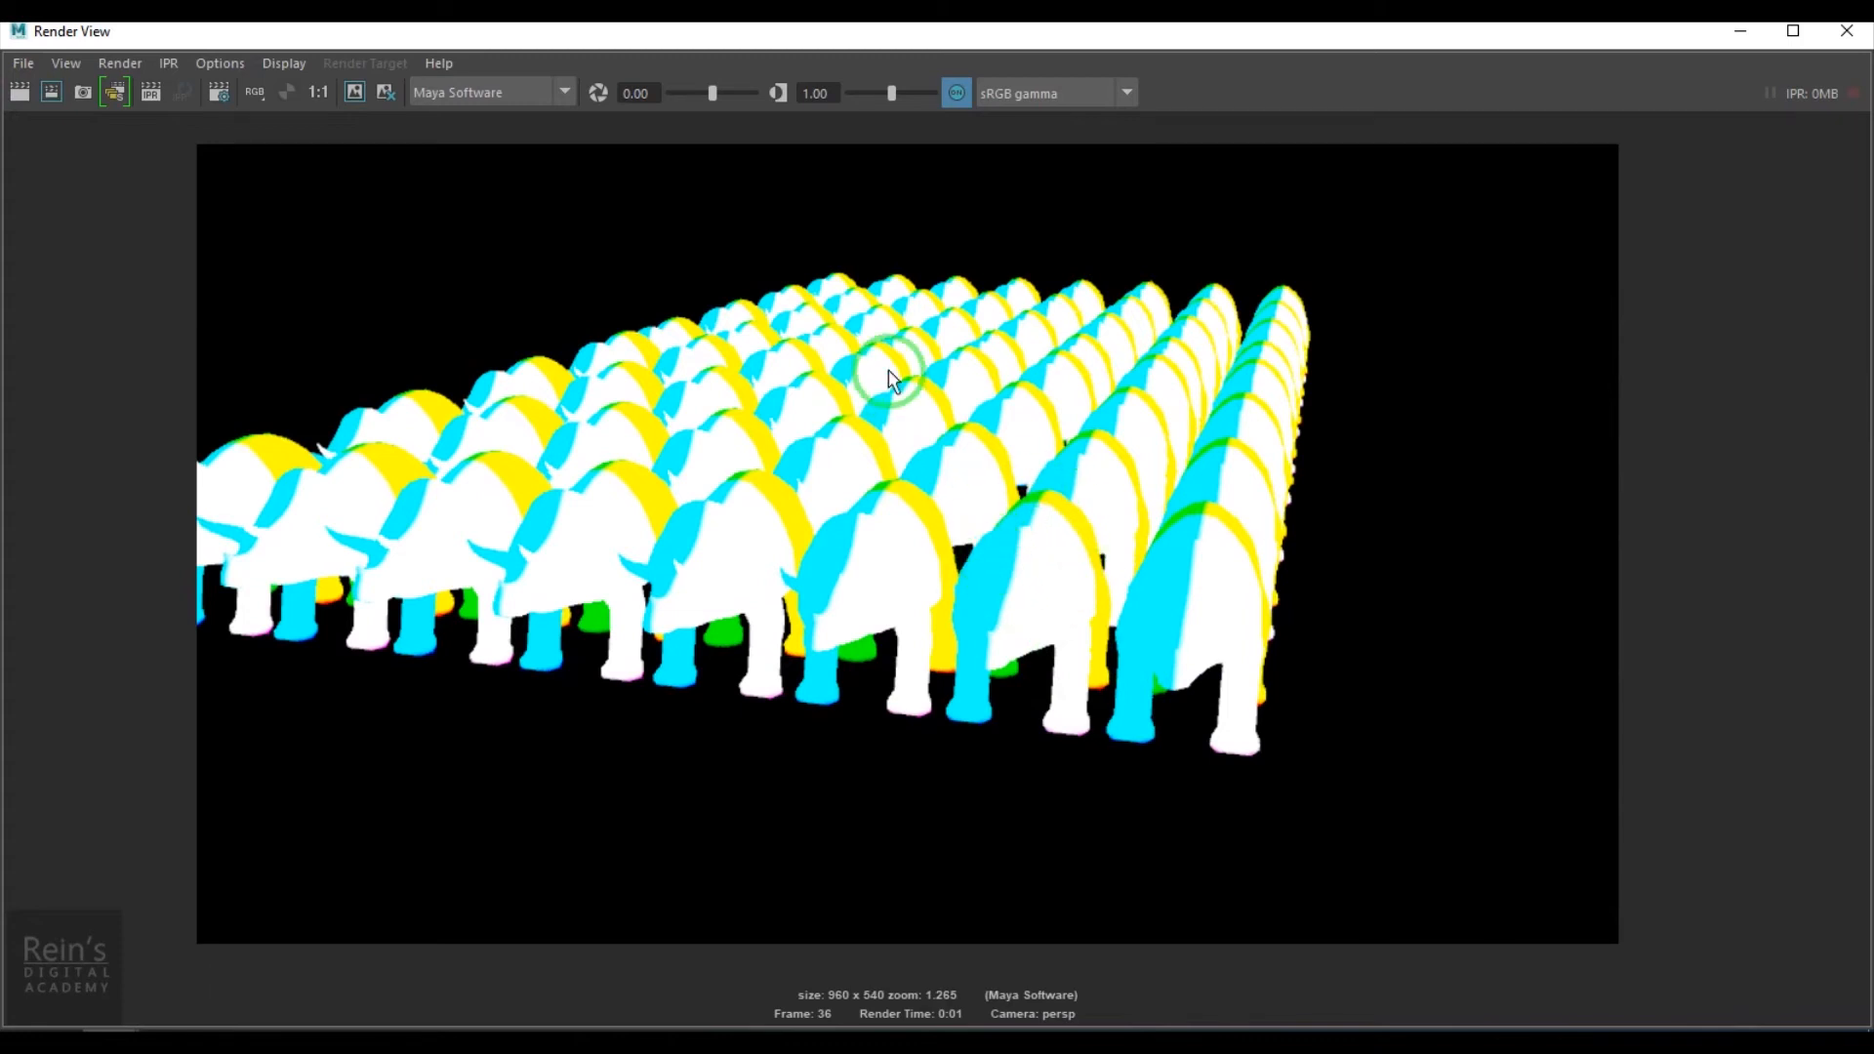
{"action": "double_click", "coordinate": [1096, 33]}
{"action": "left_click_drag", "start_coordinate": [1501, 603], "coordinate": [1650, 806]}
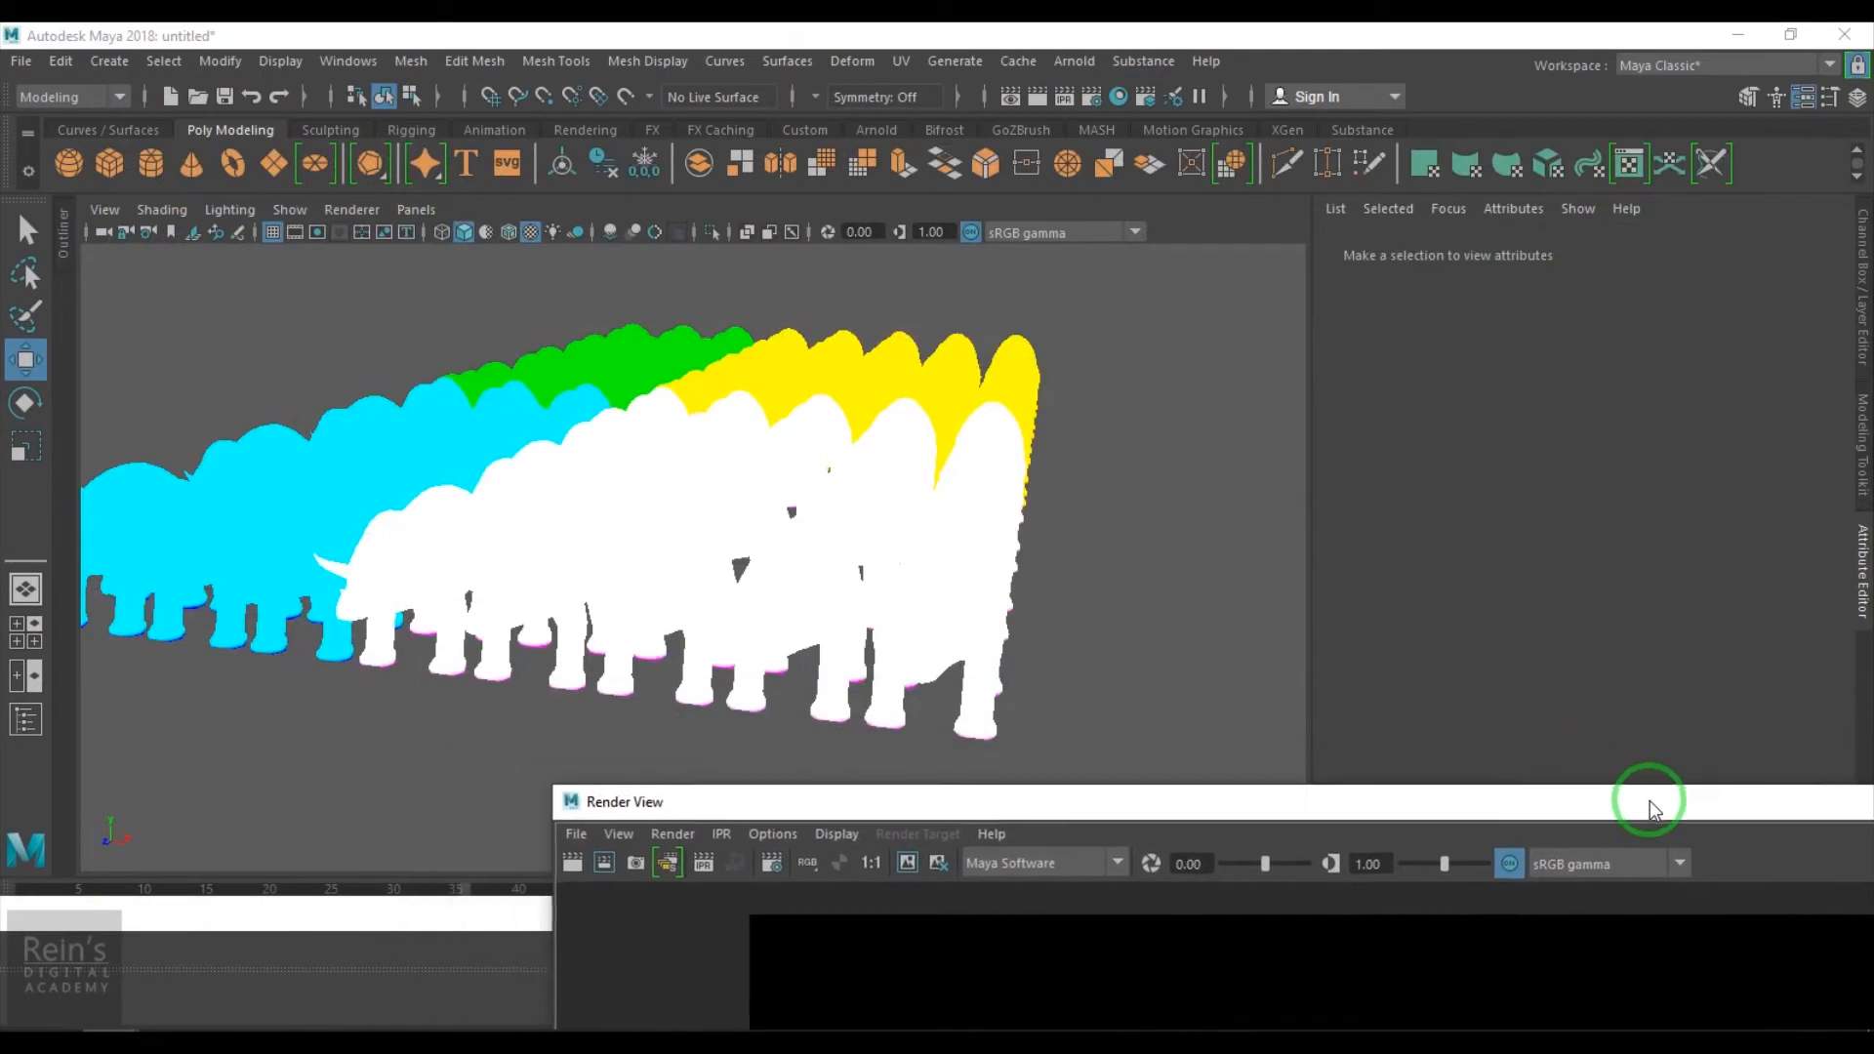
Create a new setRange node and place it between the samplerInfo1 and surfaceShader1 nodes
{"action": "left_click_drag", "start_coordinate": [422, 918], "coordinate": [1091, 77]}
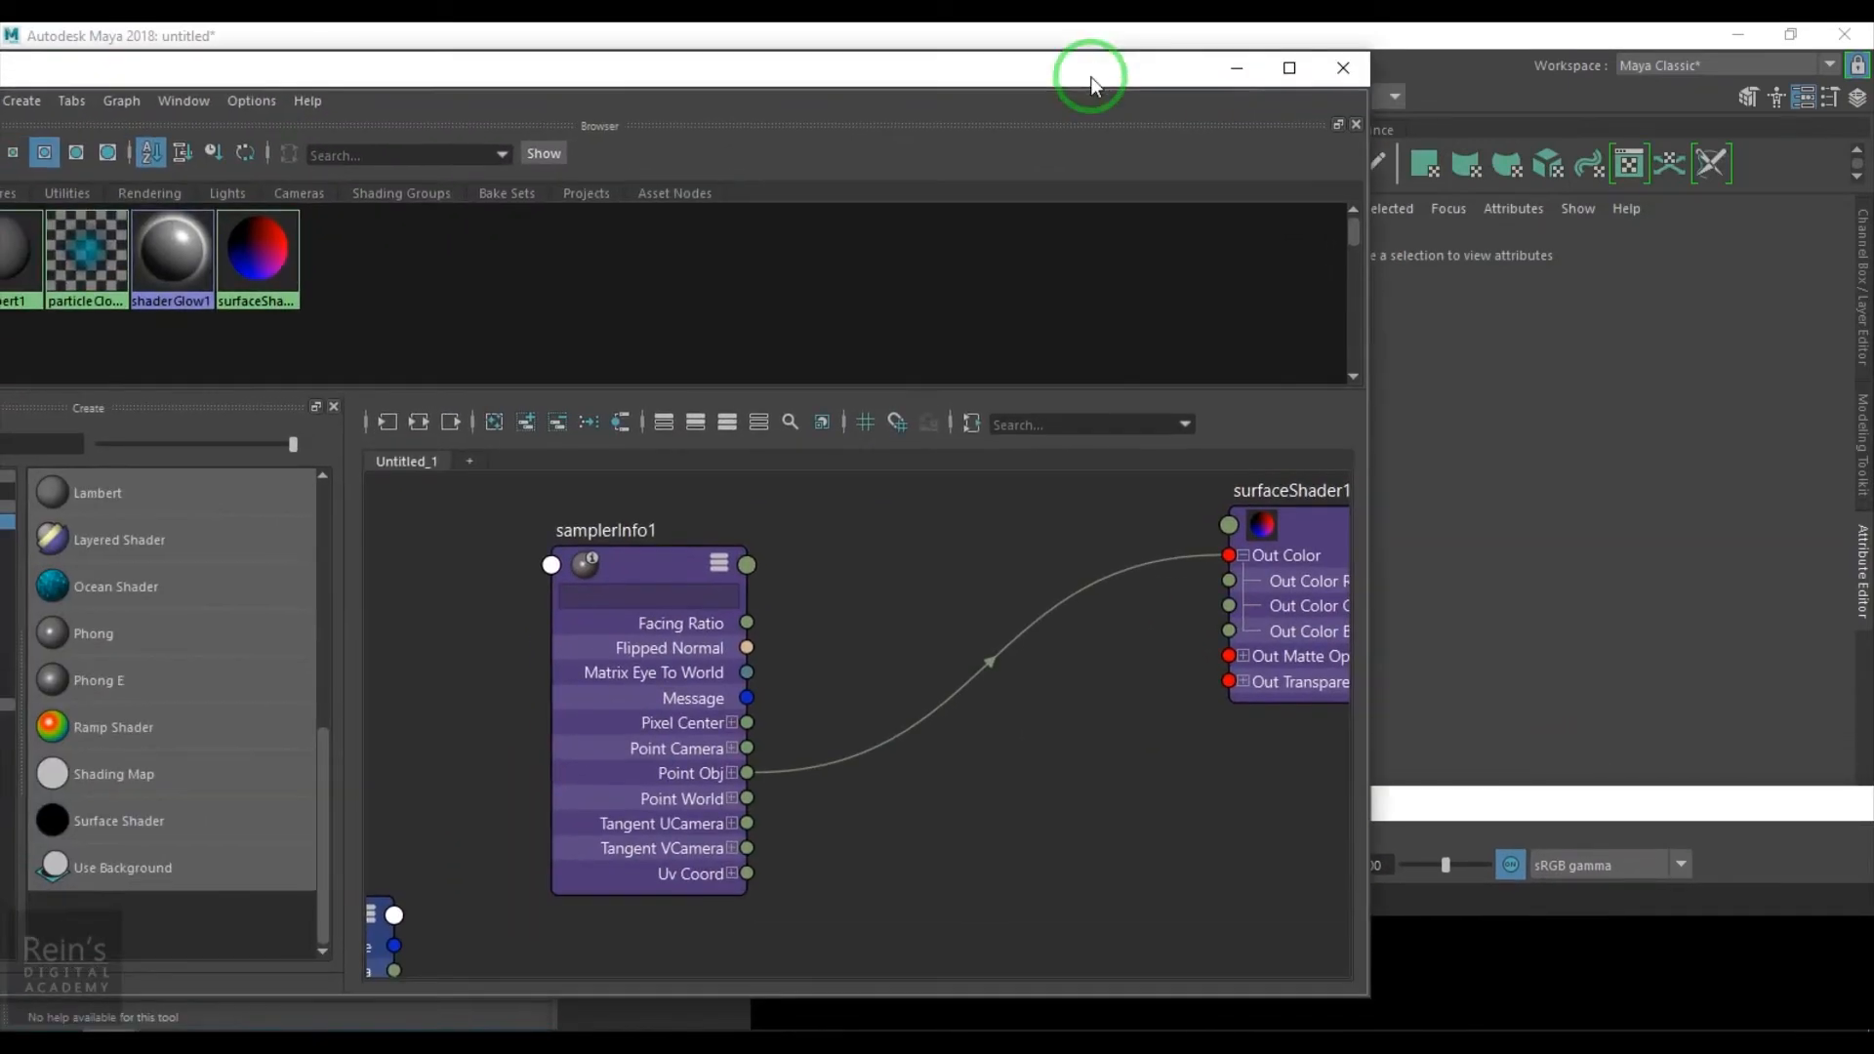
{"action": "left_click", "coordinate": [876, 572]}
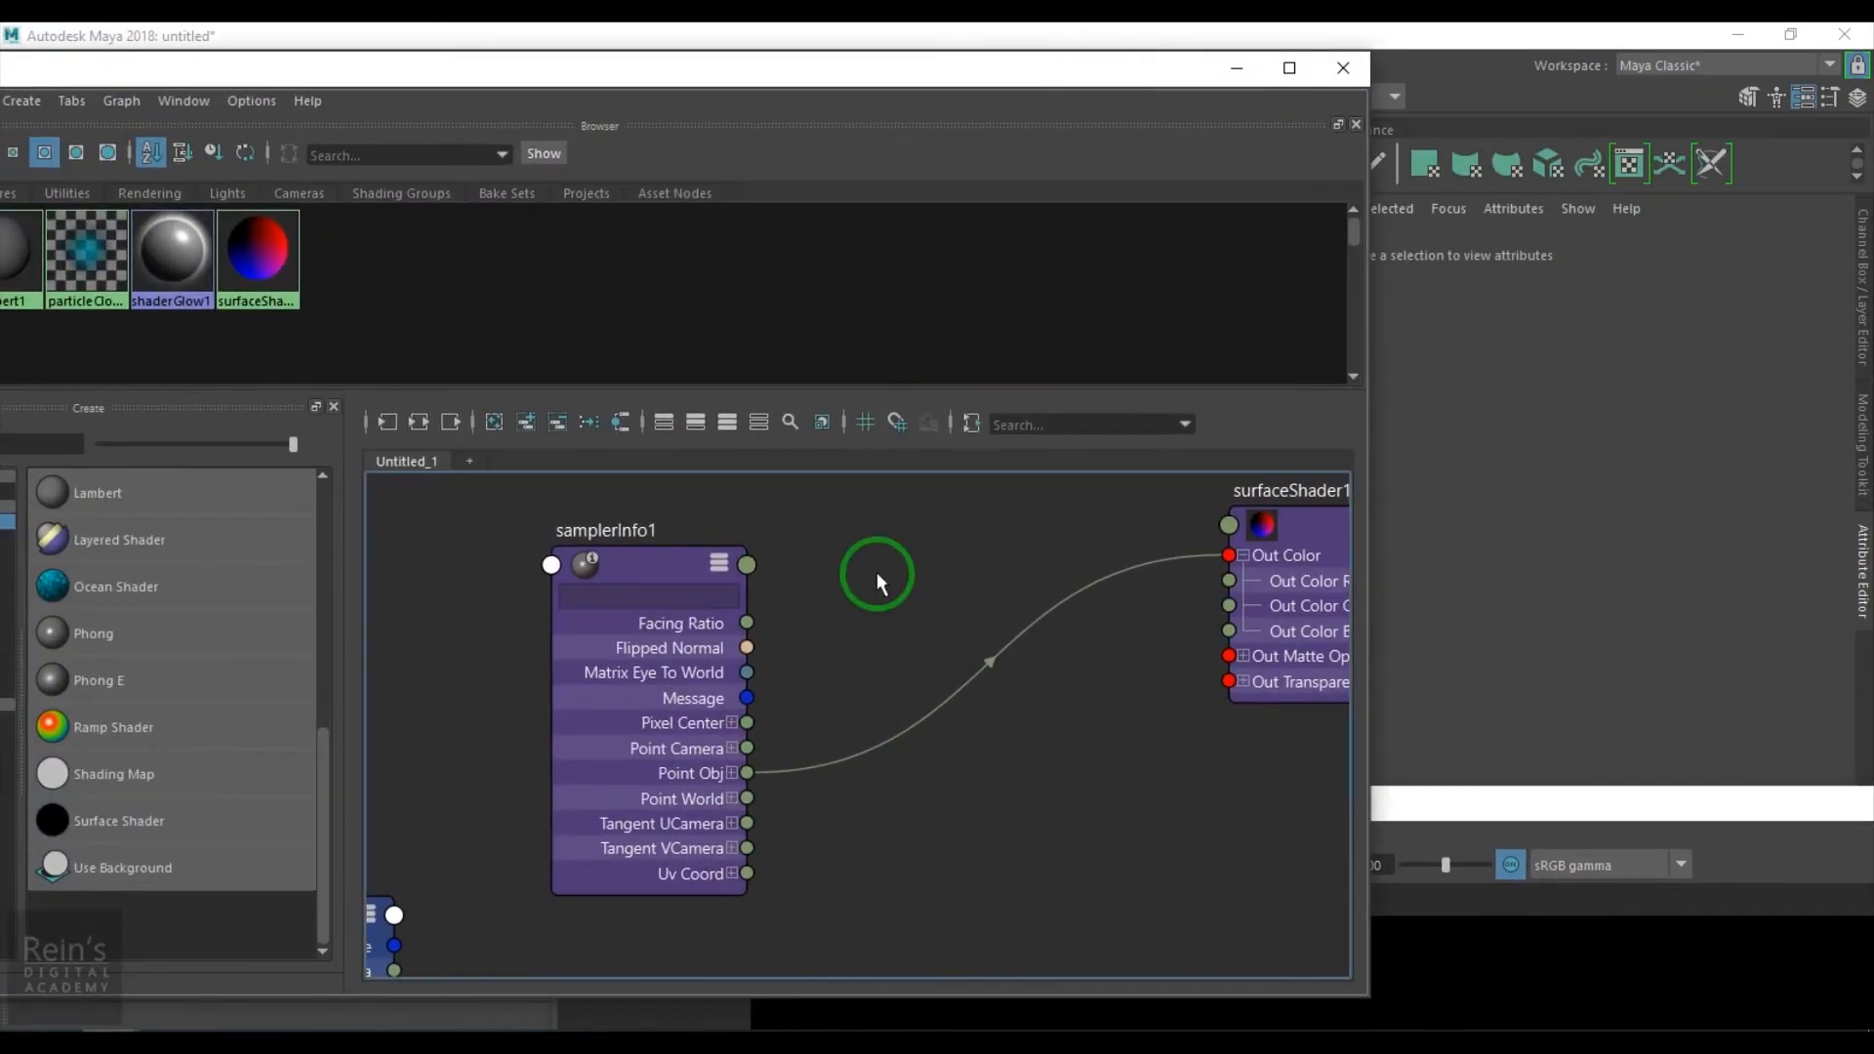
{"action": "key", "text": "Tab"}
{"action": "type", "text": "setRange"}
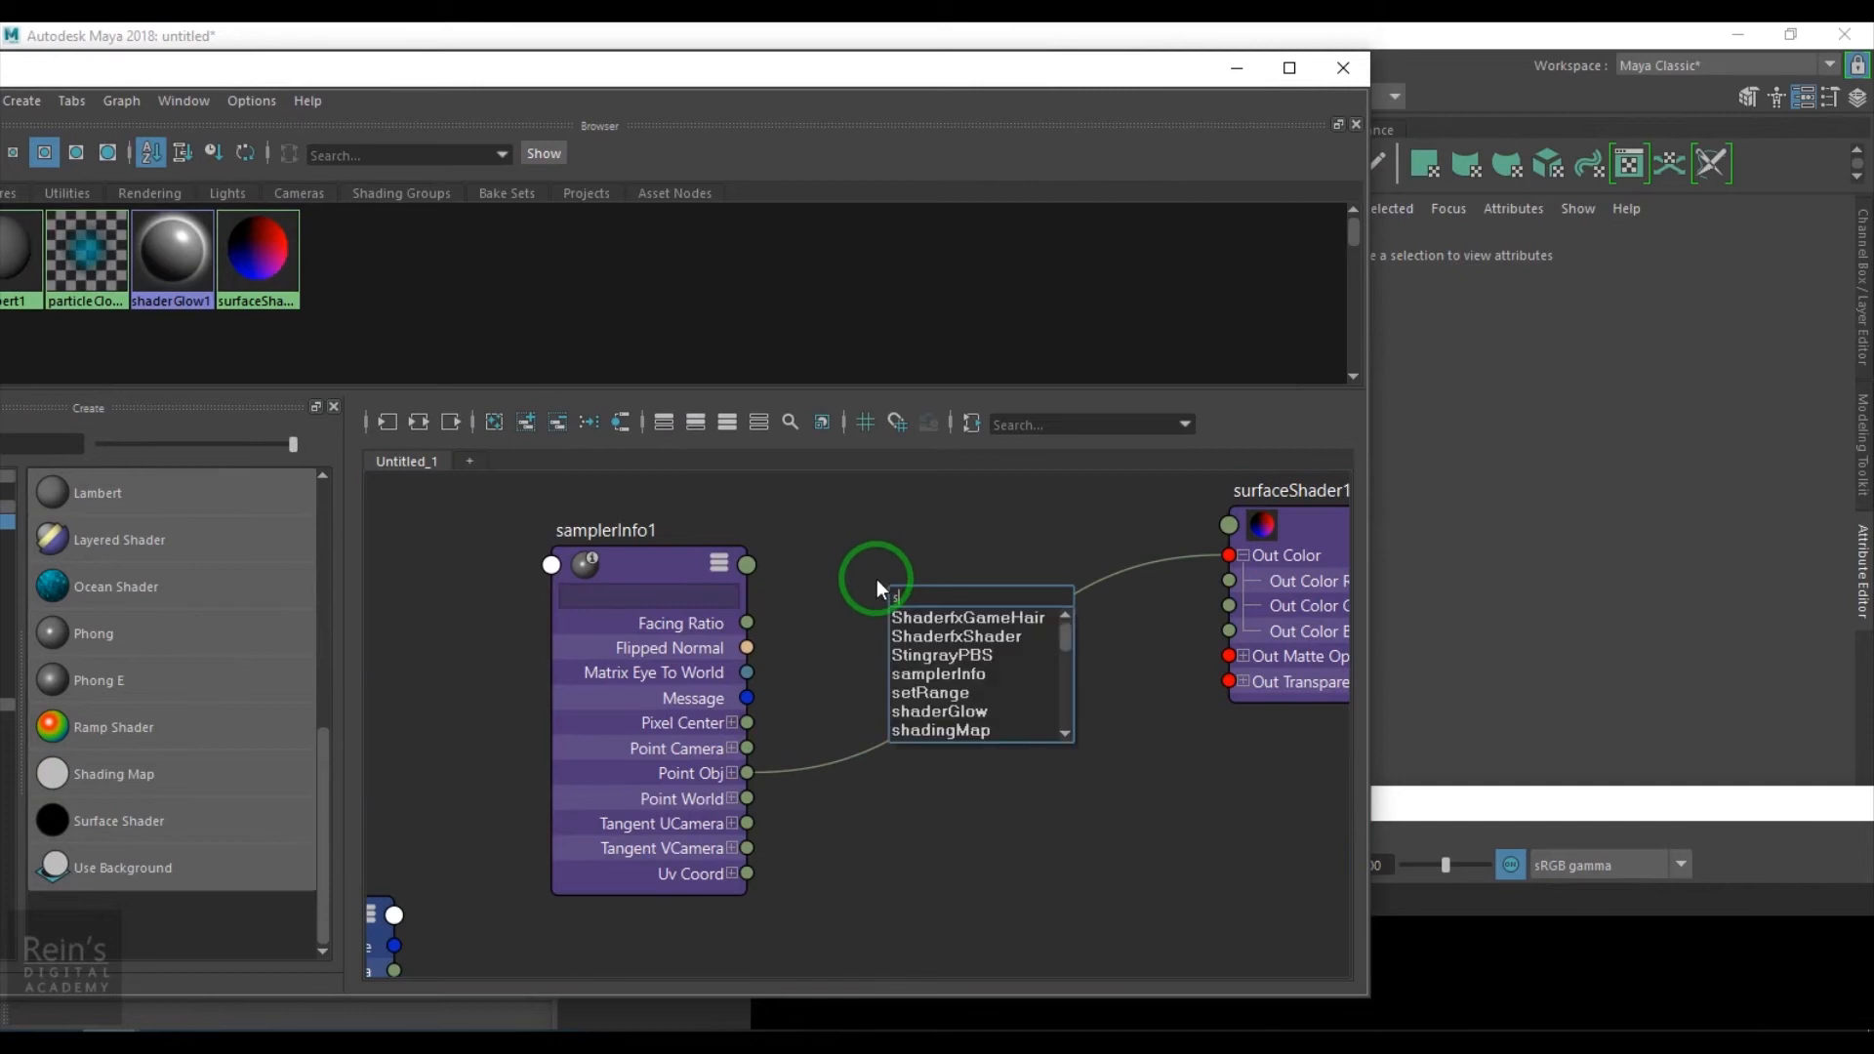
{"action": "left_click", "coordinate": [948, 624]}
{"action": "left_click_drag", "start_coordinate": [949, 615], "coordinate": [941, 543]}
Connect samplerInfo1's Point Obj to the setRange node's Value, and its Out Value to surfaceShader1's Out Color
{"action": "left_click", "coordinate": [748, 773]}
{"action": "left_click_drag", "start_coordinate": [863, 593], "coordinate": [880, 593]}
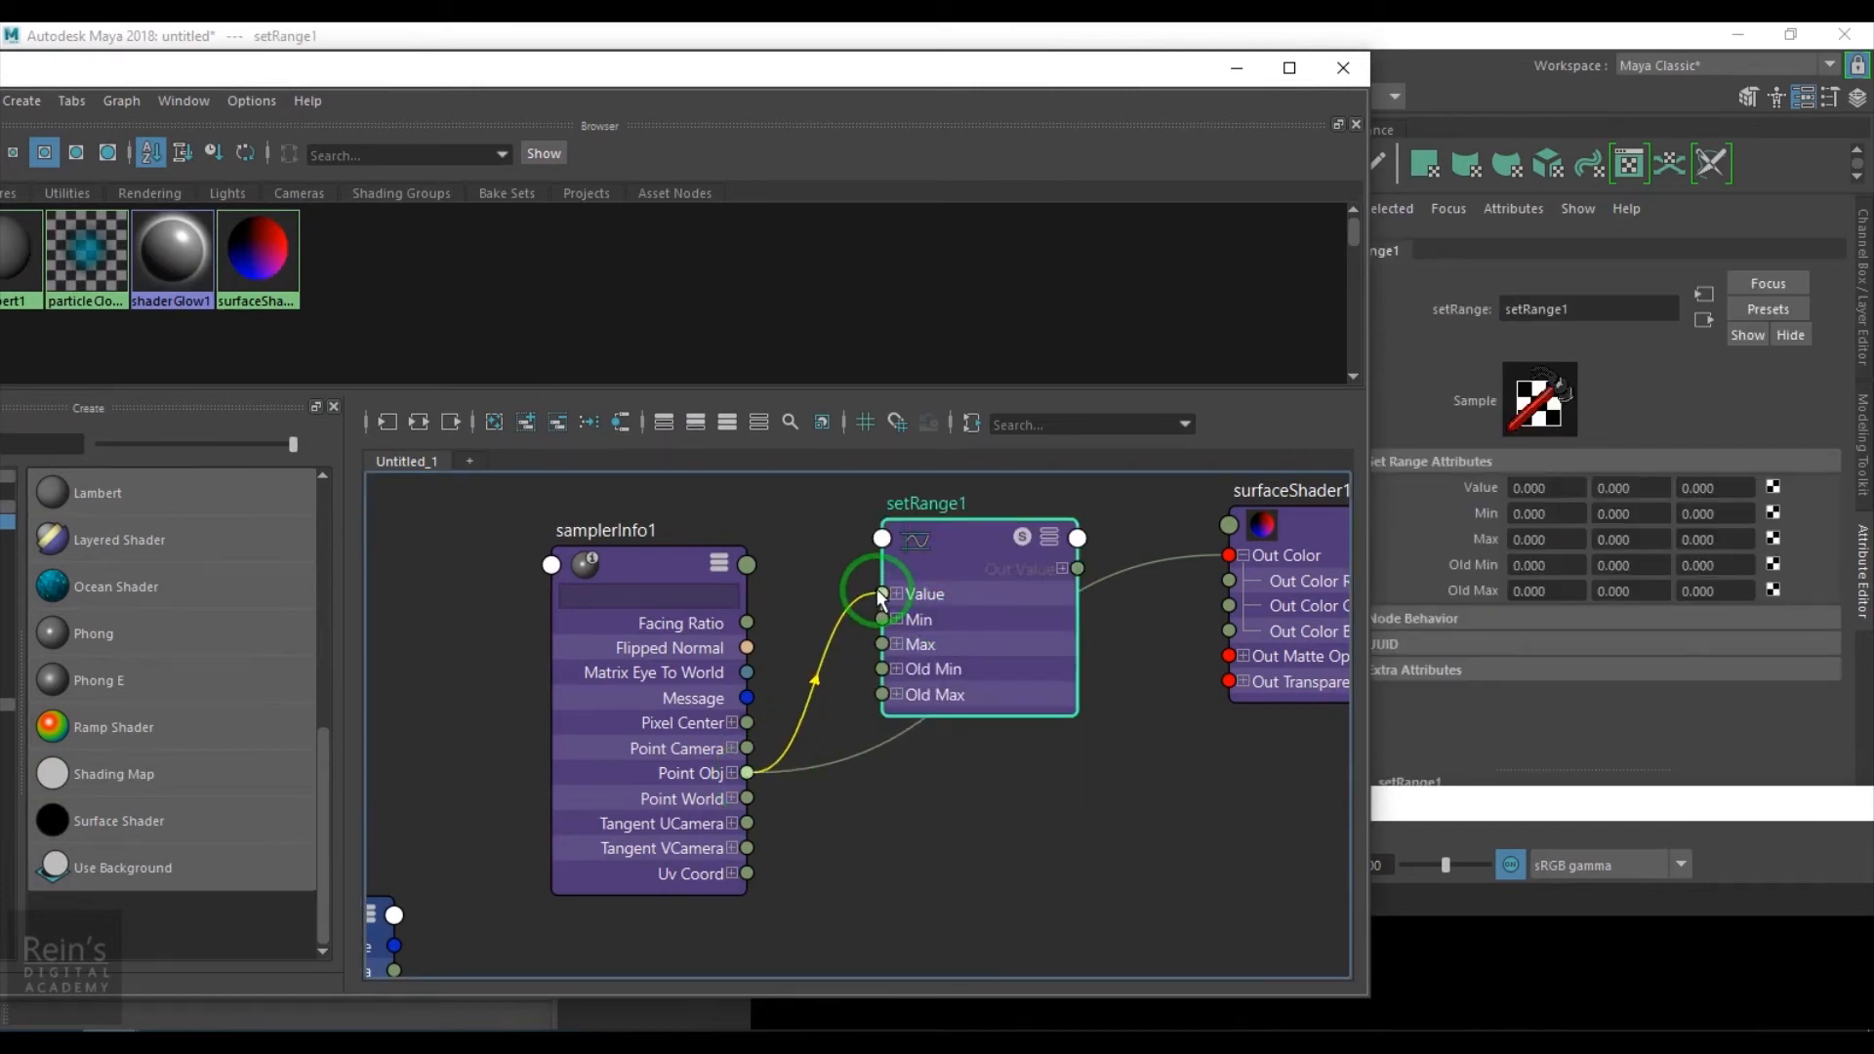
{"action": "left_click_drag", "start_coordinate": [1077, 569], "coordinate": [1220, 556]}
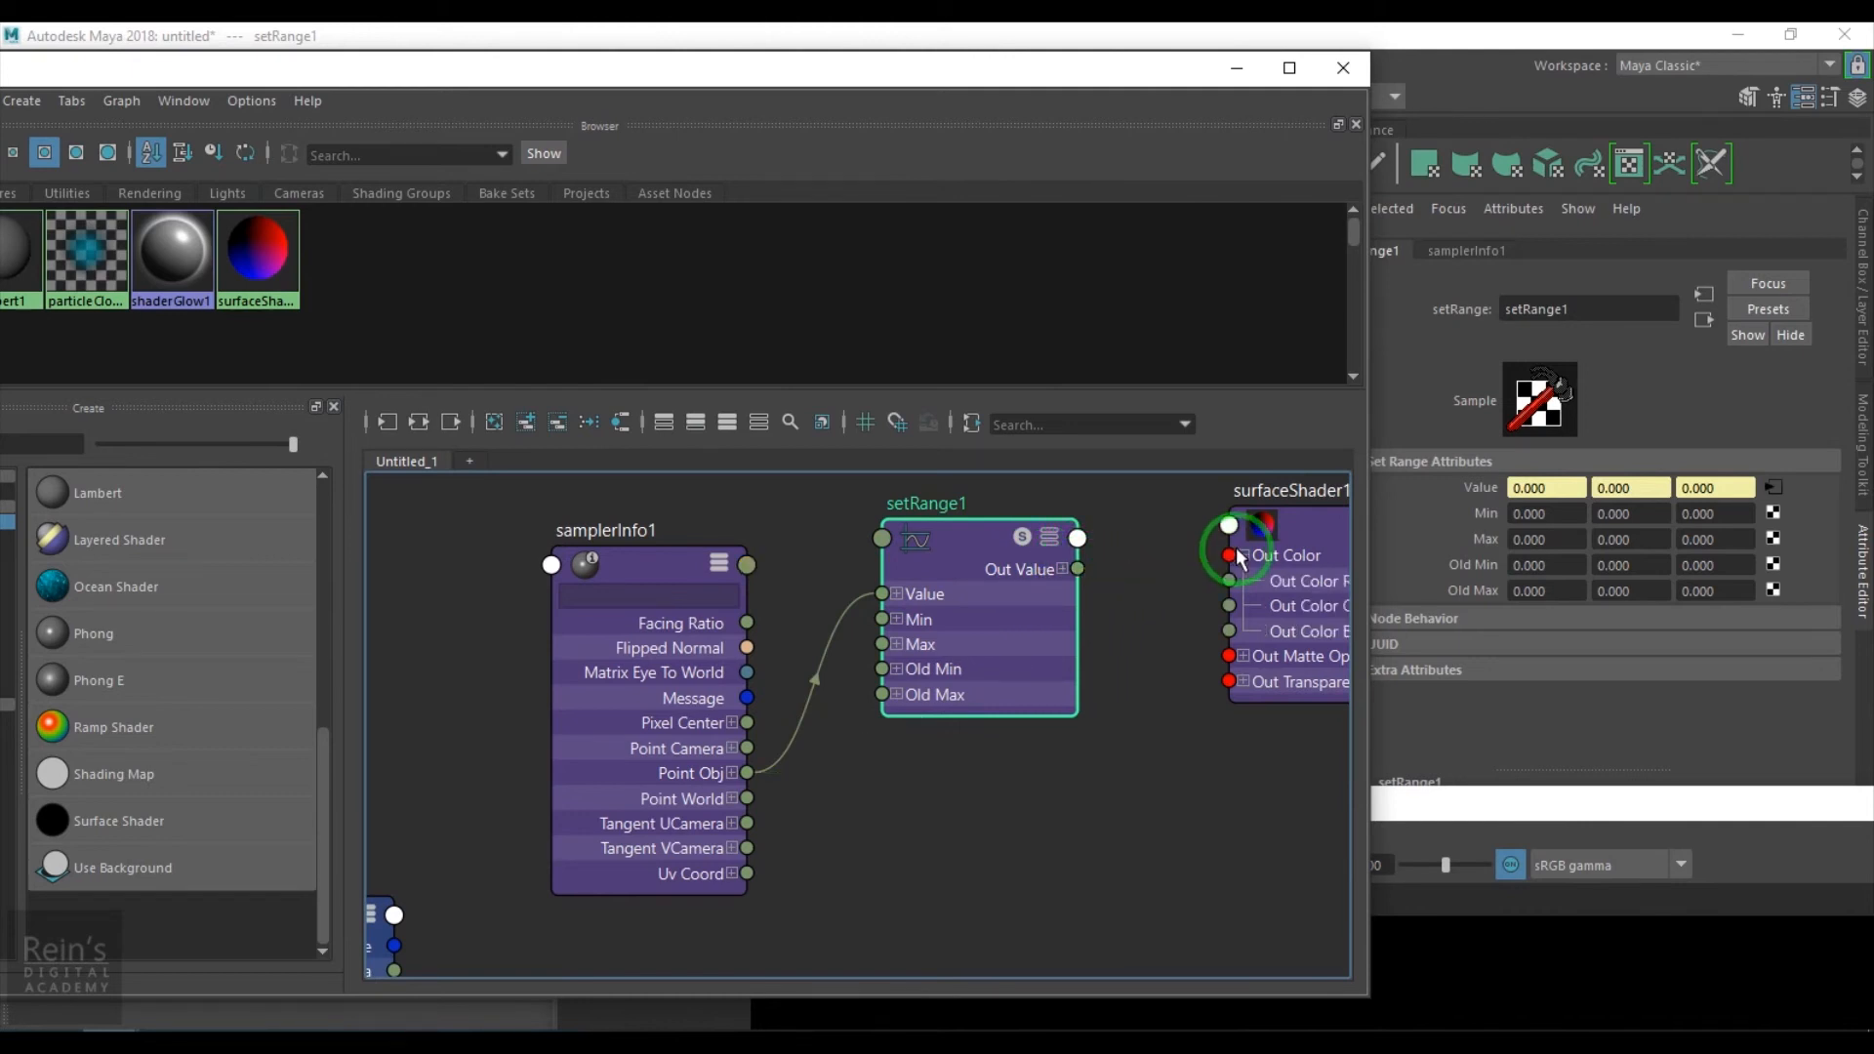
Set all three components of the setRange node's Old Max to 100
{"action": "left_click", "coordinate": [1534, 591]}
{"action": "type", "text": "100"}
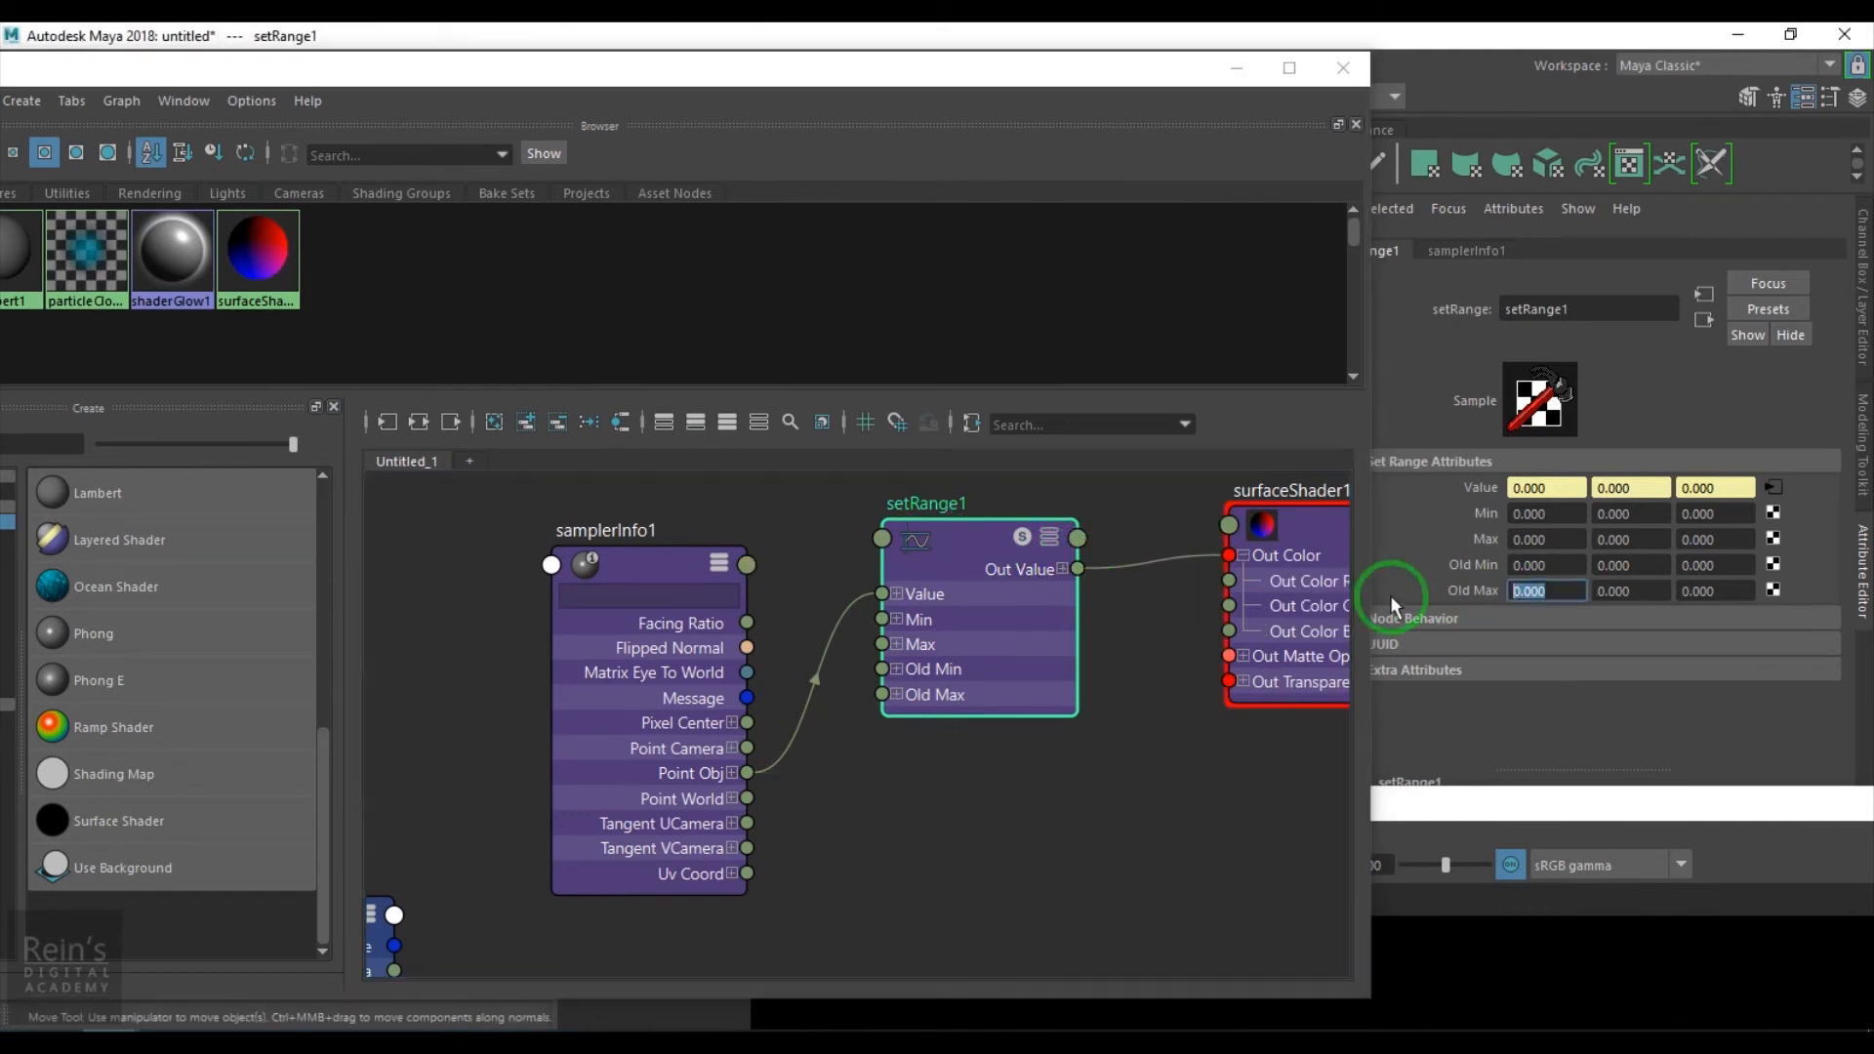
{"action": "left_click", "coordinate": [1610, 591]}
{"action": "type", "text": "100"}
{"action": "left_click", "coordinate": [1699, 592]}
{"action": "type", "text": "100"}
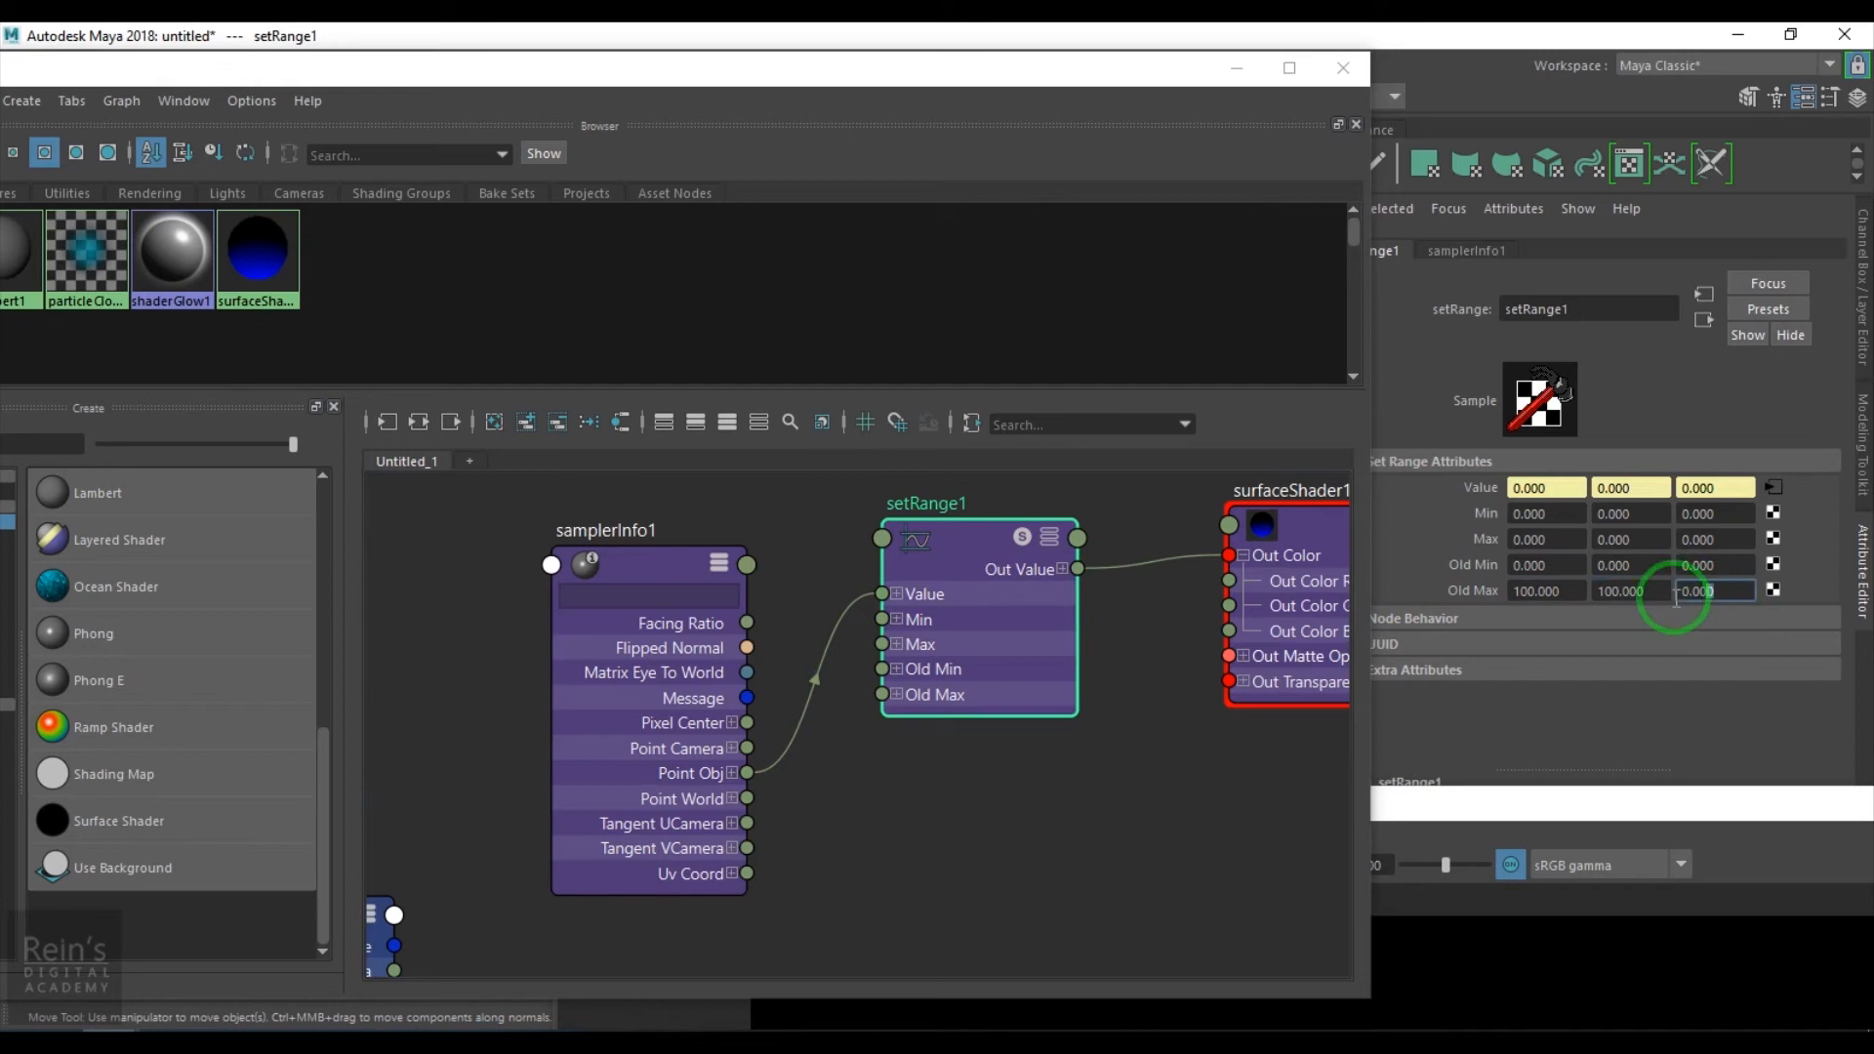
Set all three components of the setRange node's Max to 1
{"action": "left_click", "coordinate": [1542, 540]}
{"action": "type", "text": "1"}
{"action": "left_click", "coordinate": [1643, 537]}
{"action": "type", "text": "1"}
{"action": "left_click", "coordinate": [1706, 540]}
{"action": "type", "text": "1"}
{"action": "key", "text": "Return"}
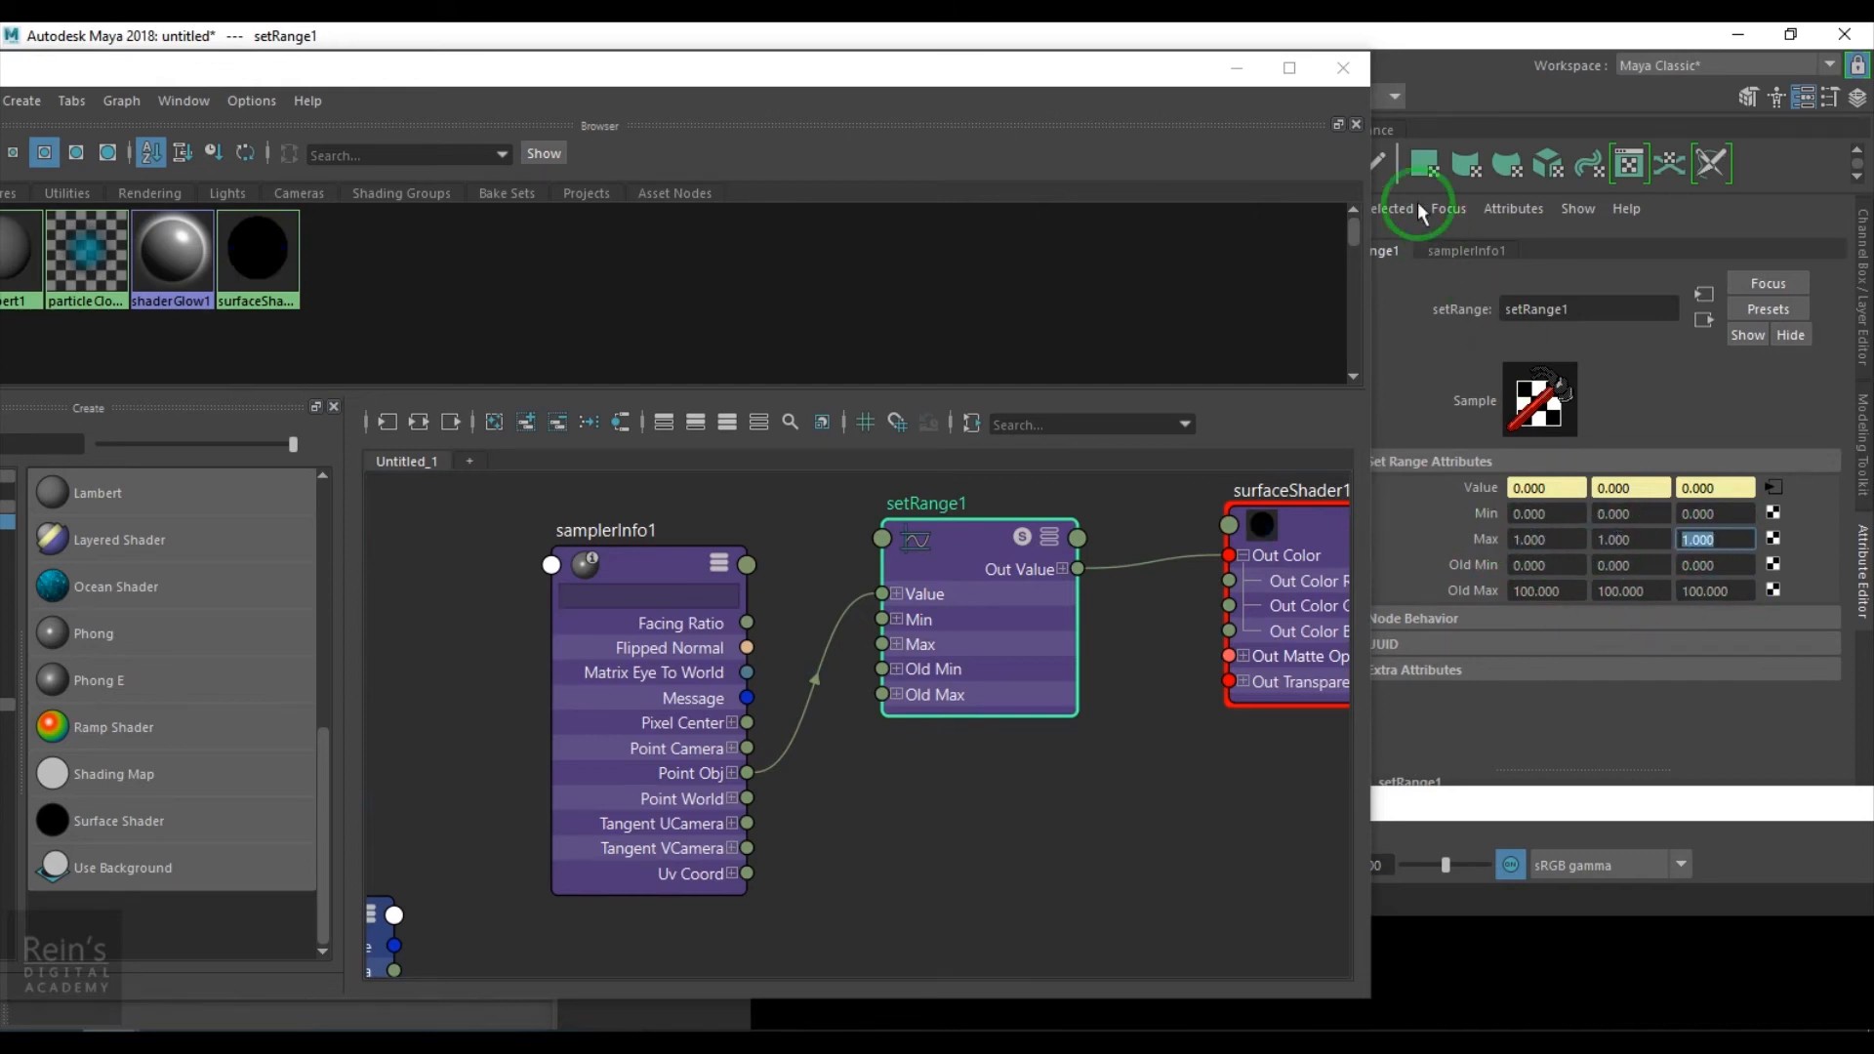
Render the grid with the remapped object-space colors and examine the image up close
{"action": "left_click", "coordinate": [1254, 74]}
{"action": "left_click", "coordinate": [1118, 802]}
{"action": "left_click_drag", "start_coordinate": [1066, 195], "coordinate": [976, 128]}
{"action": "left_click", "coordinate": [435, 187]}
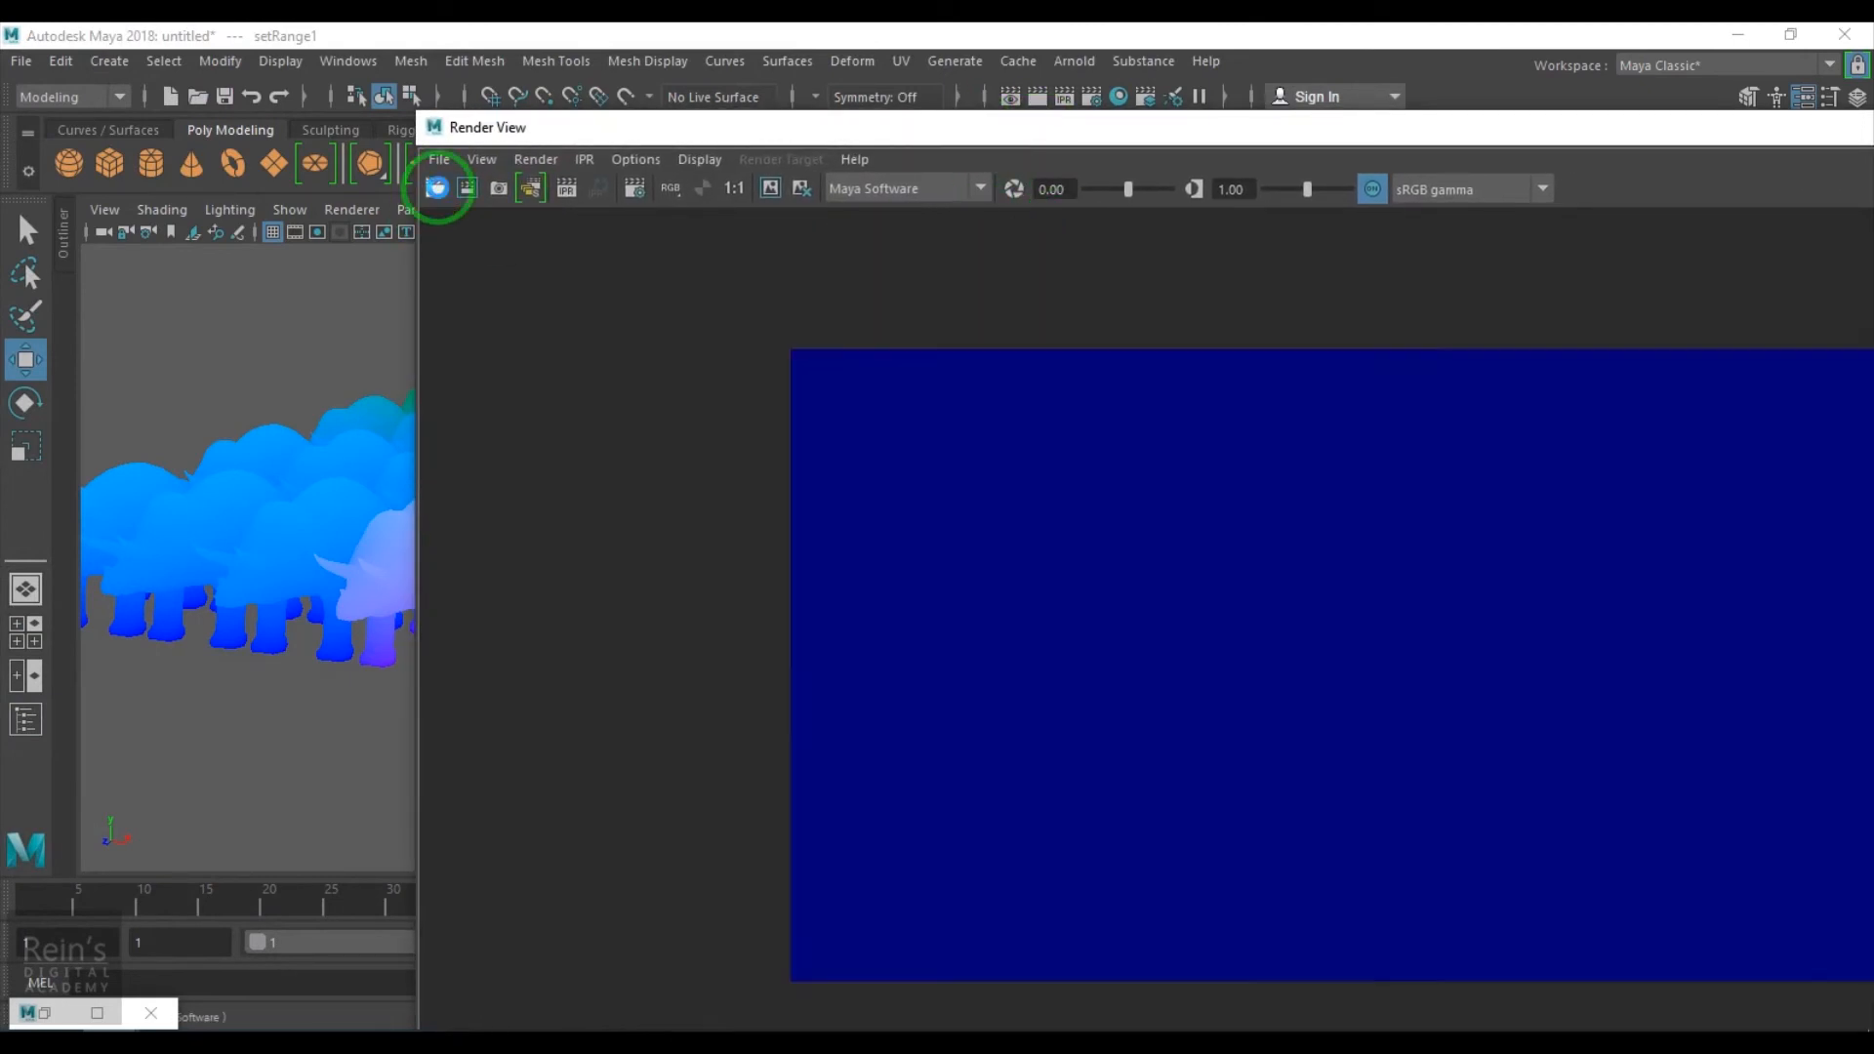
{"action": "scroll", "coordinate": [1221, 813], "scroll_direction": "up", "scroll_amount": 4}
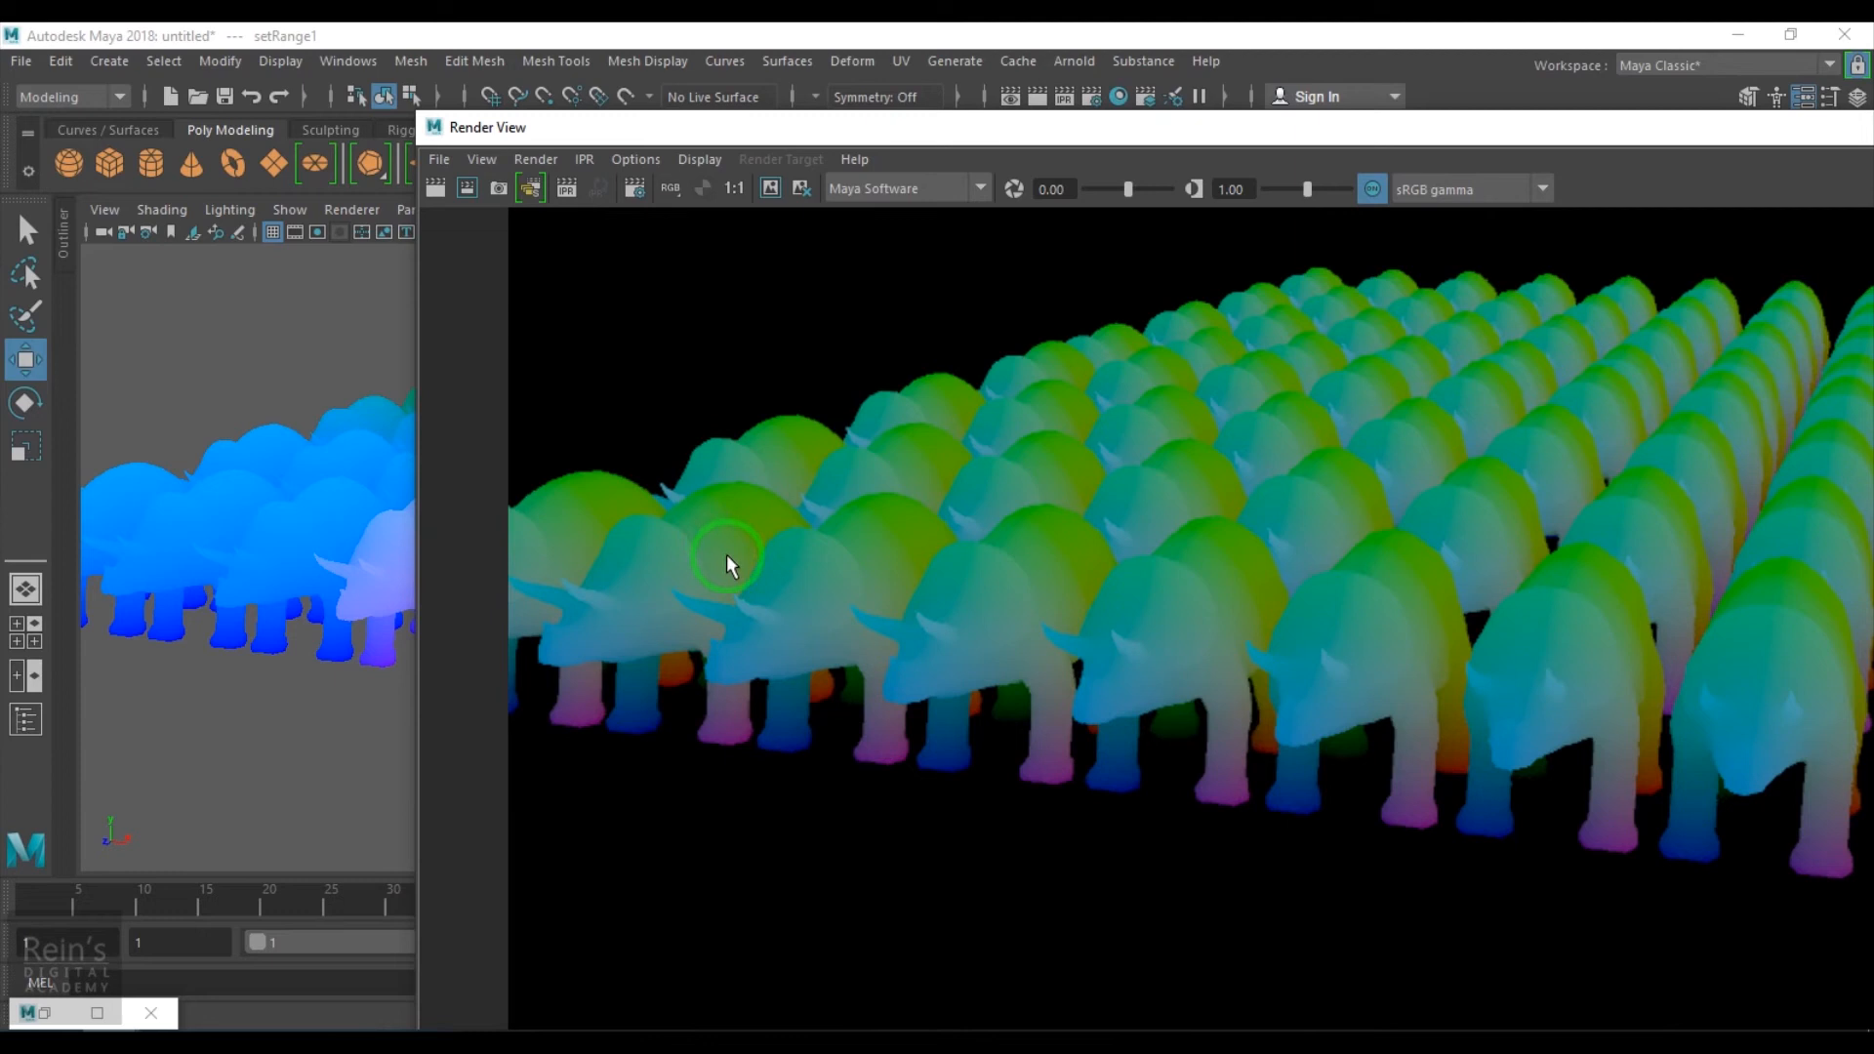
{"action": "left_click_drag", "start_coordinate": [1147, 136], "coordinate": [1337, 826]}
Compare the grid's colors in the perspective viewport with those in the rendered image
{"action": "left_click", "coordinate": [569, 445]}
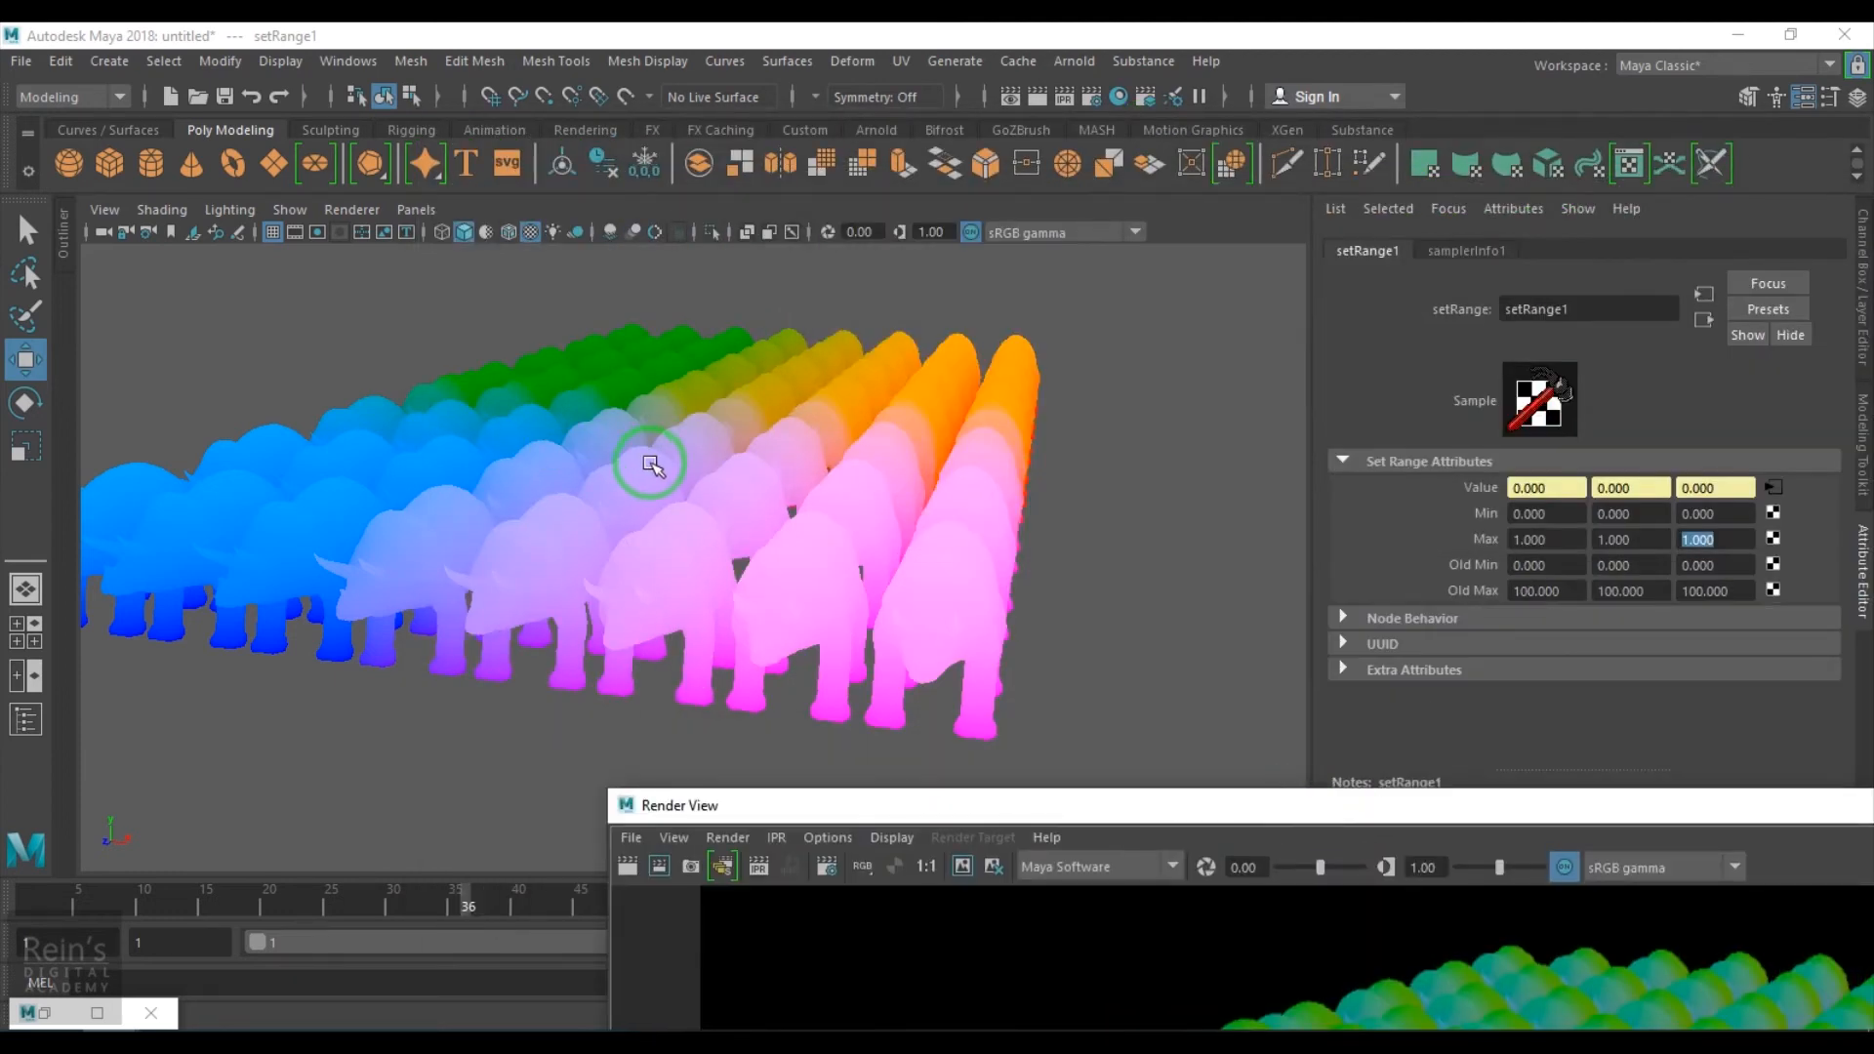
{"action": "middle_click_drag", "start_coordinate": [765, 523], "coordinate": [867, 563], "text": "alt"}
{"action": "left_click_drag", "start_coordinate": [867, 563], "coordinate": [849, 556], "text": "alt"}
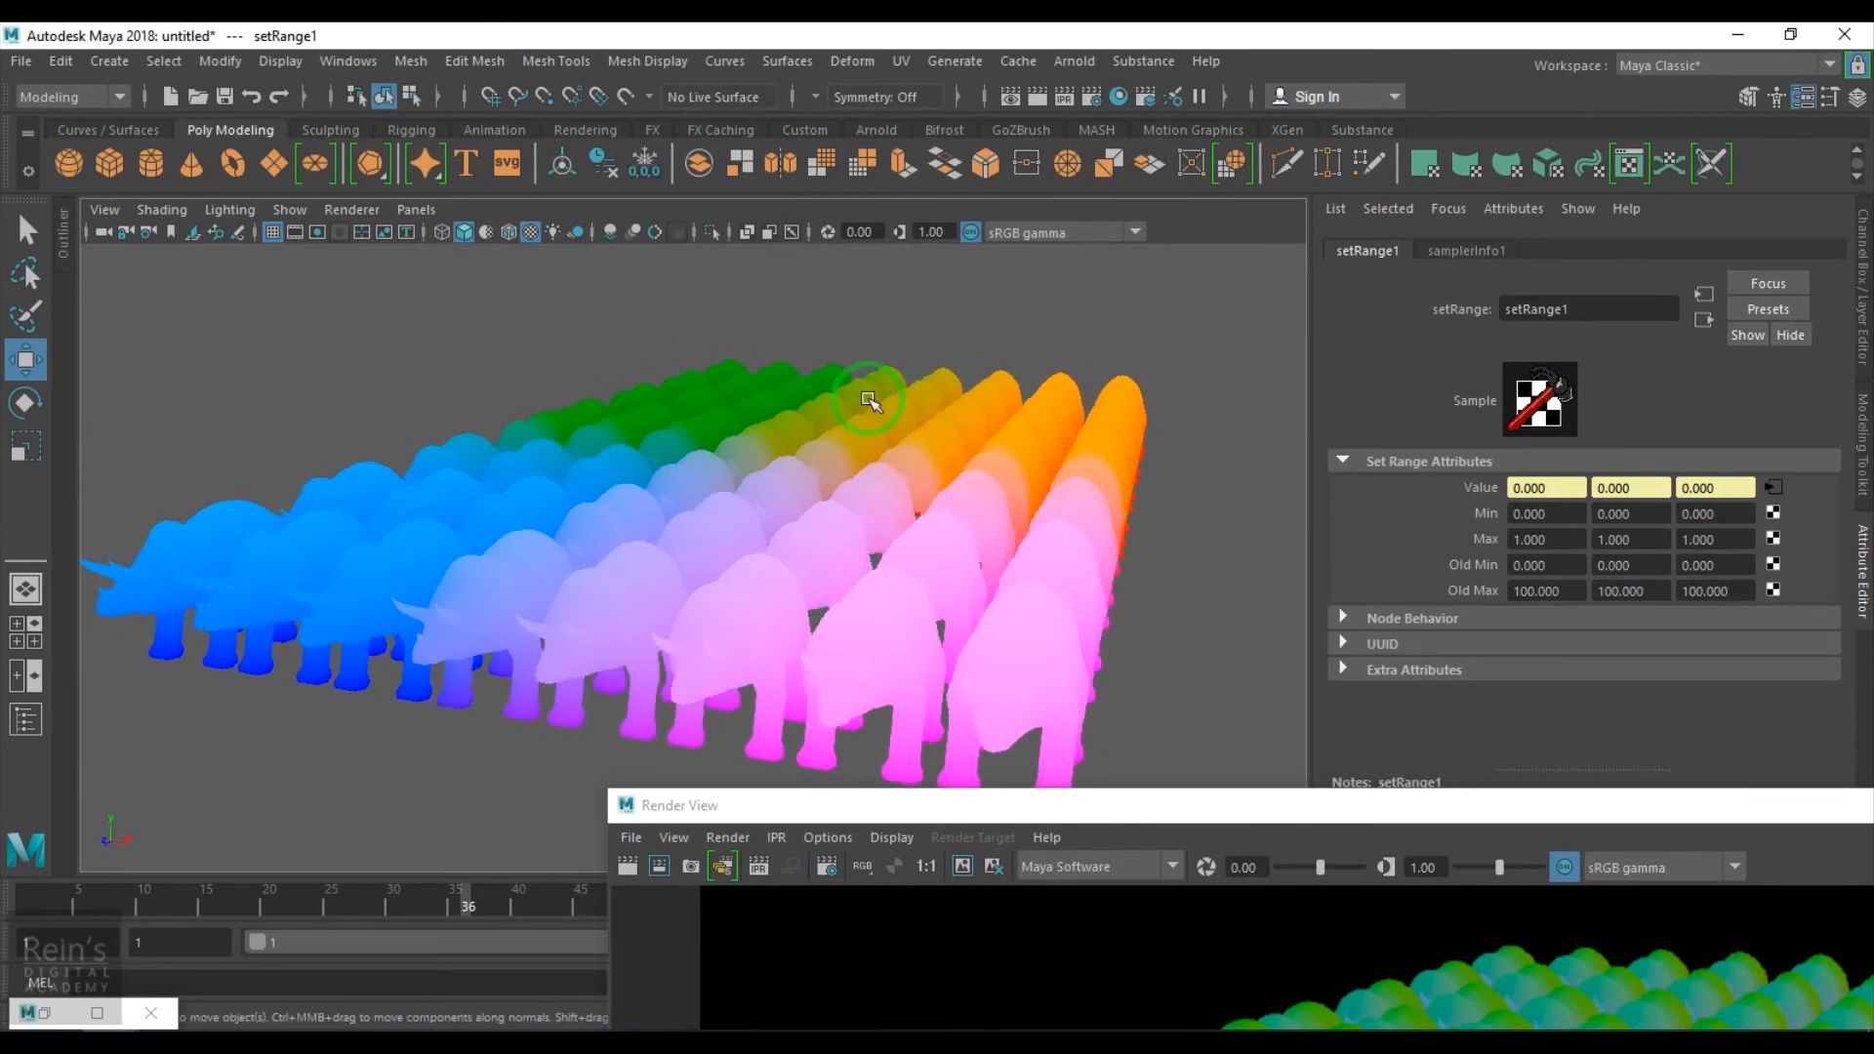
{"action": "left_click_drag", "start_coordinate": [1215, 812], "coordinate": [852, 144]}
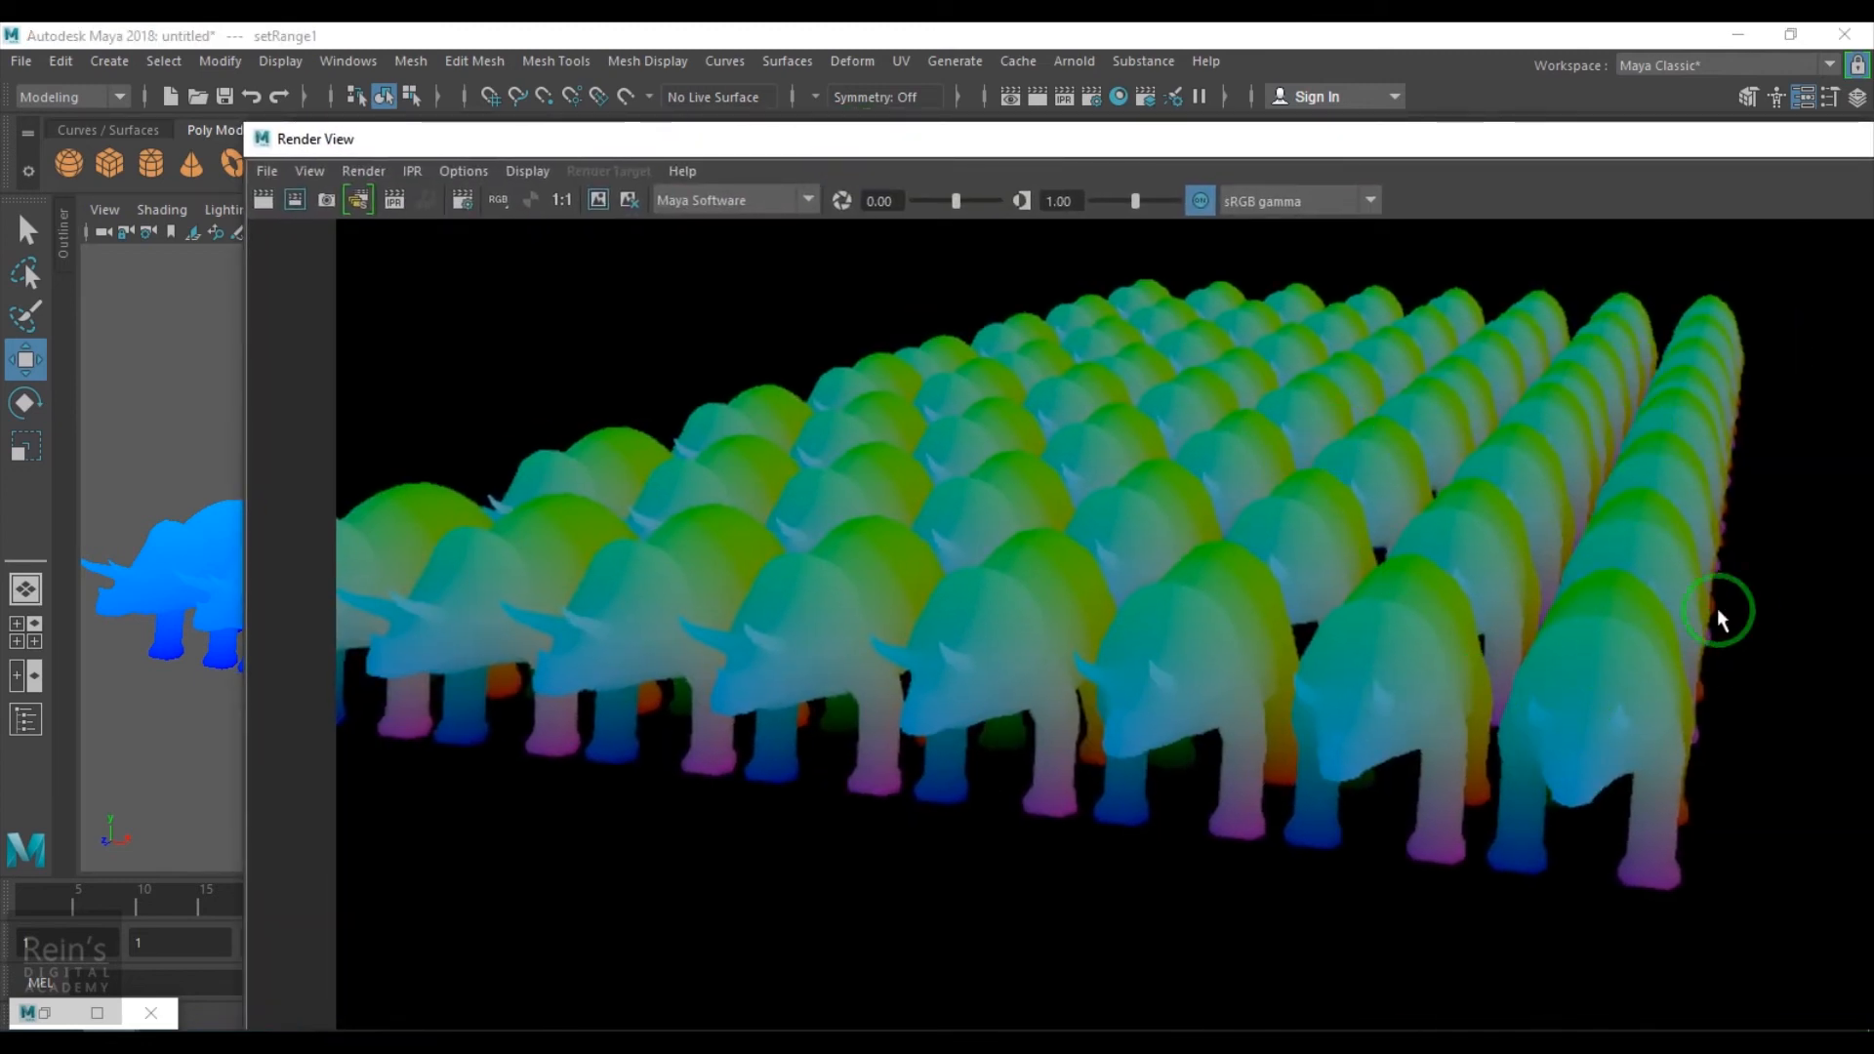
Raise a Ceratopsia in the front row about 44 units and rotate it about 6, -20 and -48 degrees in X, Y and Z
{"action": "left_click_drag", "start_coordinate": [1075, 156], "coordinate": [1317, 829]}
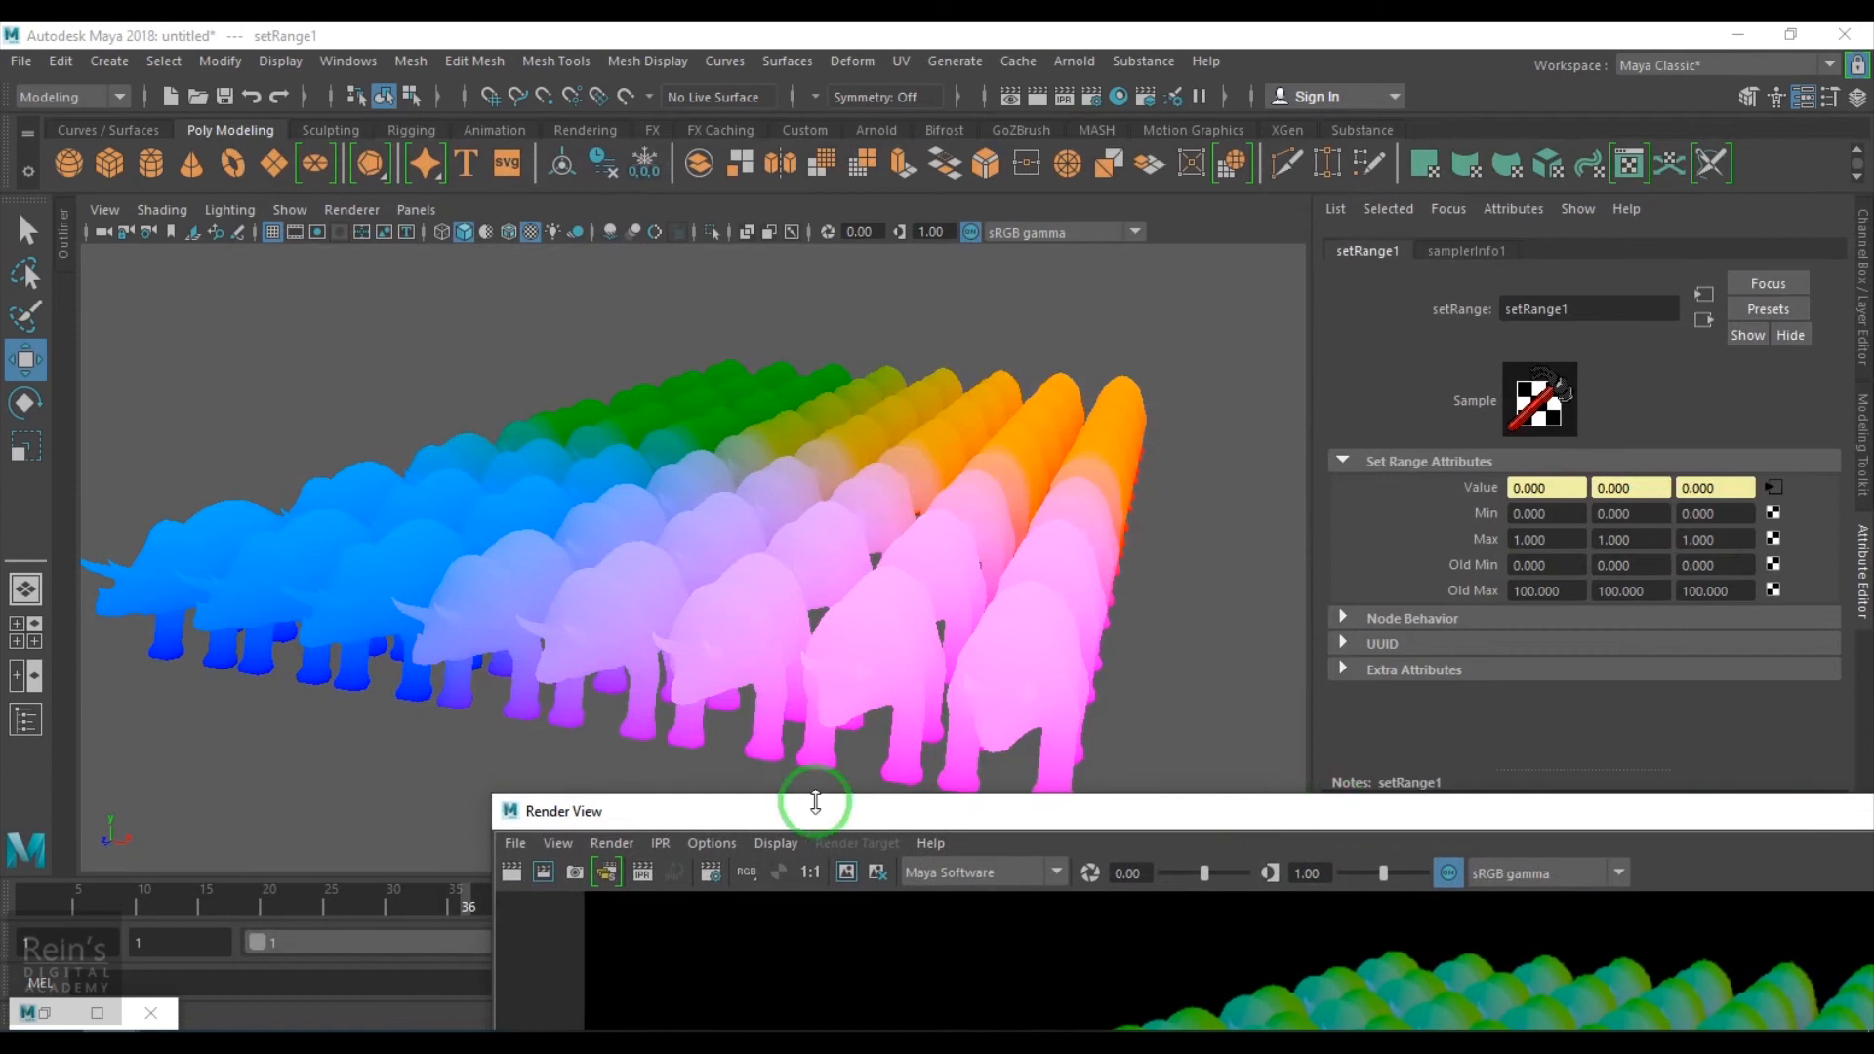
{"action": "left_click", "coordinate": [611, 634]}
{"action": "left_click_drag", "start_coordinate": [611, 636], "coordinate": [603, 544]}
{"action": "key", "text": "e"}
Render the grid and examine the object-space colors on the raised, rotated Ceratopsia
{"action": "left_click_drag", "start_coordinate": [1063, 816], "coordinate": [618, 167]}
{"action": "left_click", "coordinate": [671, 246]}
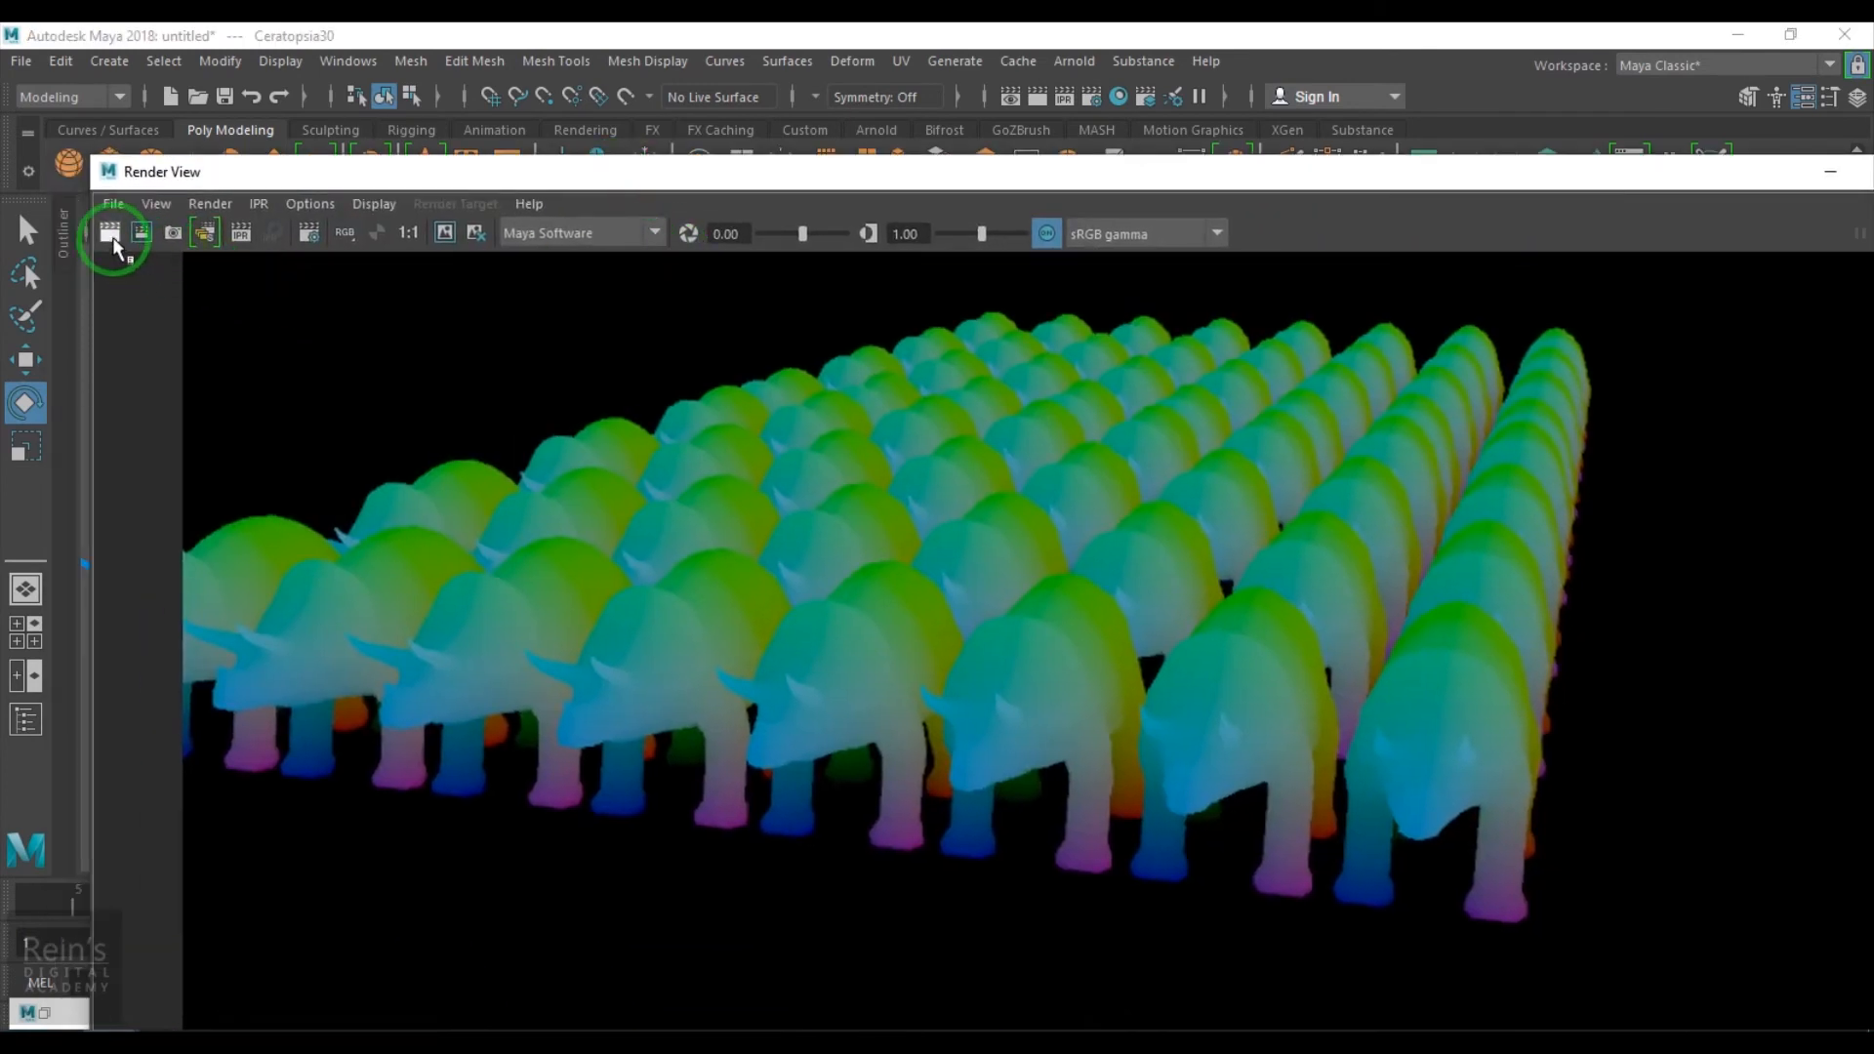
{"action": "left_click", "coordinate": [629, 598]}
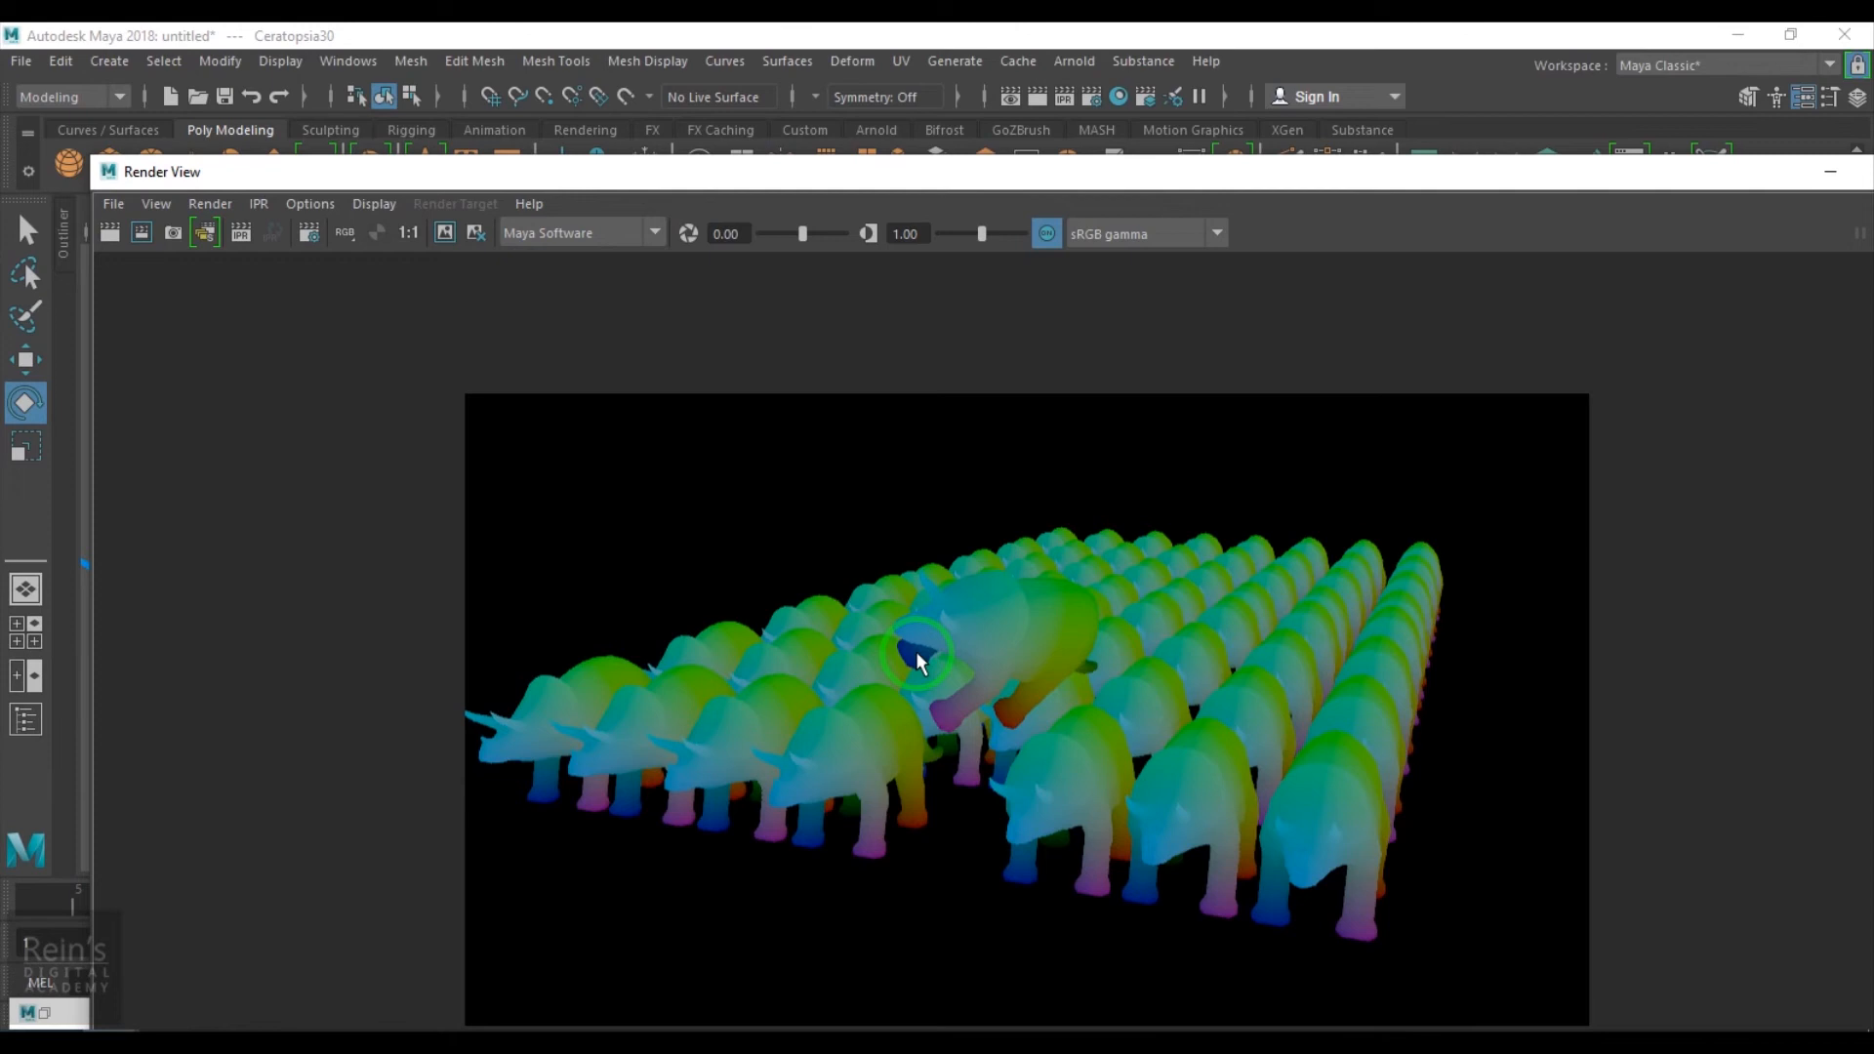
{"action": "left_click_drag", "start_coordinate": [1256, 184], "coordinate": [1215, 191]}
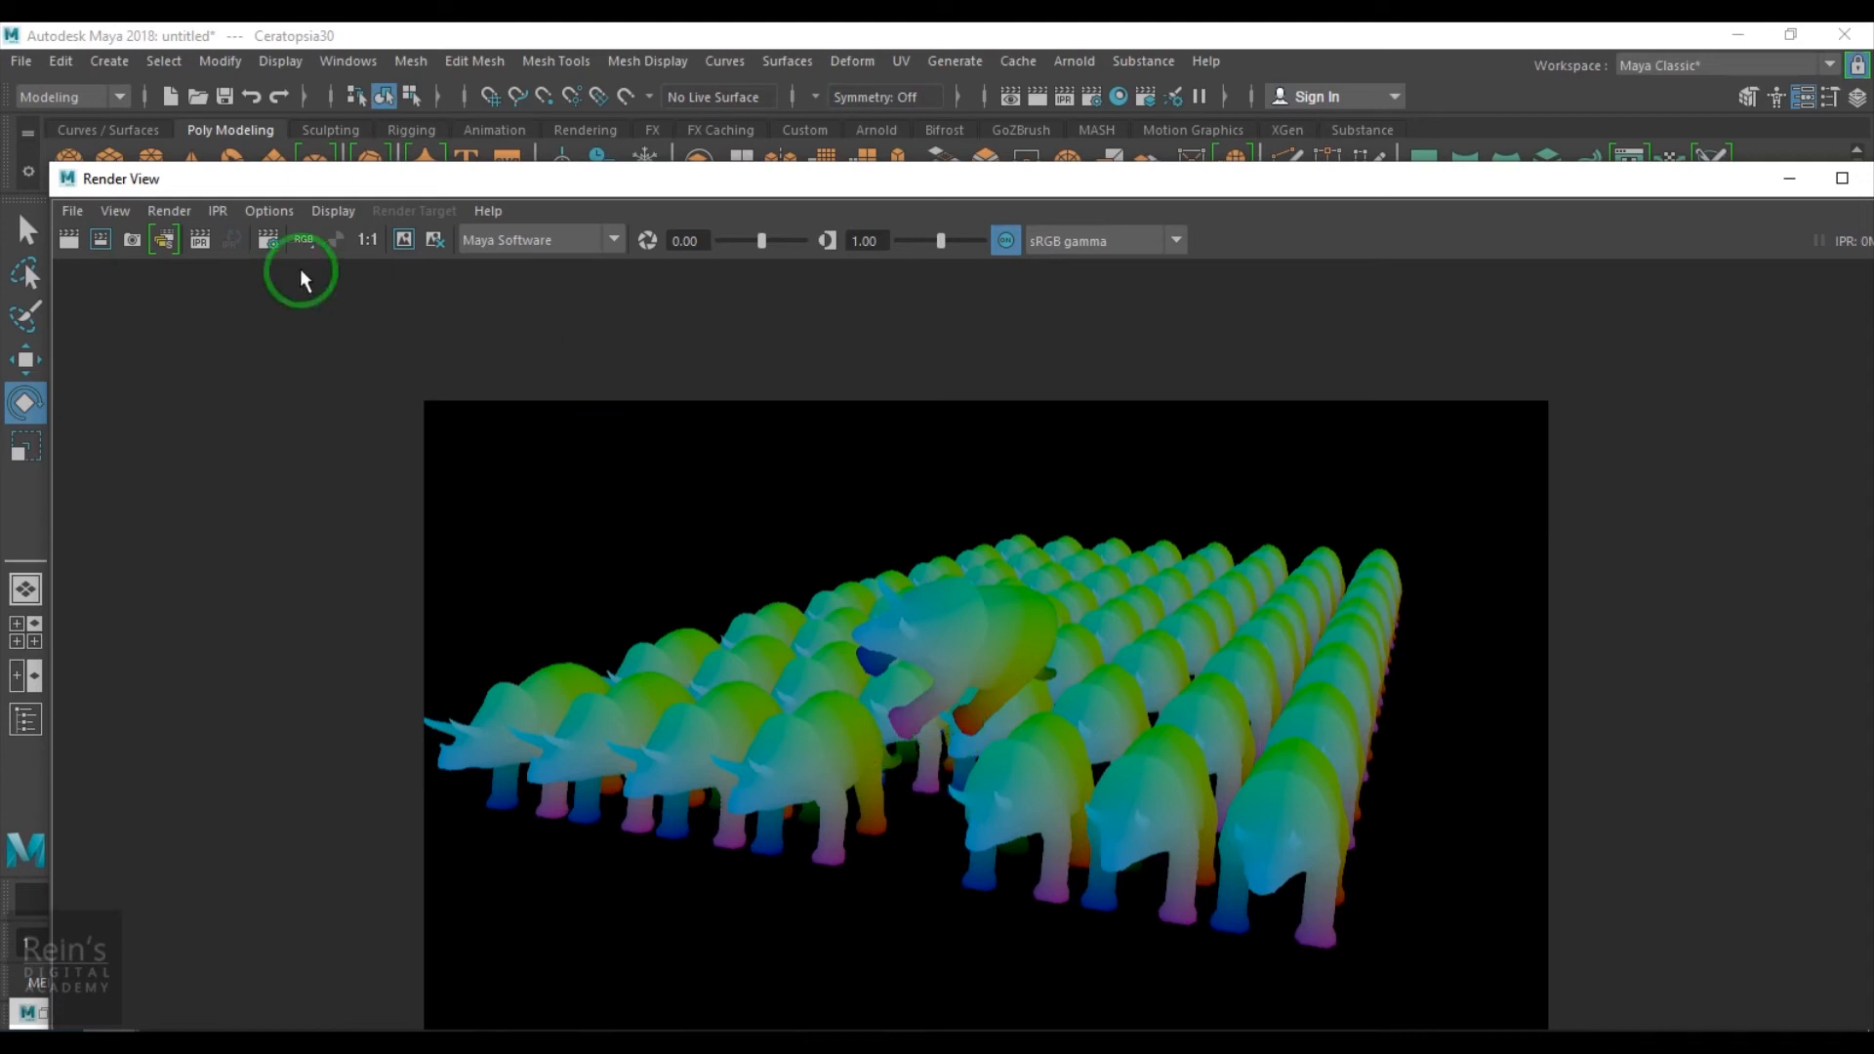
Inspect the render's red, green and blue channels one at a time and return the display to all channels
{"action": "left_click", "coordinate": [350, 215]}
{"action": "left_click", "coordinate": [489, 389]}
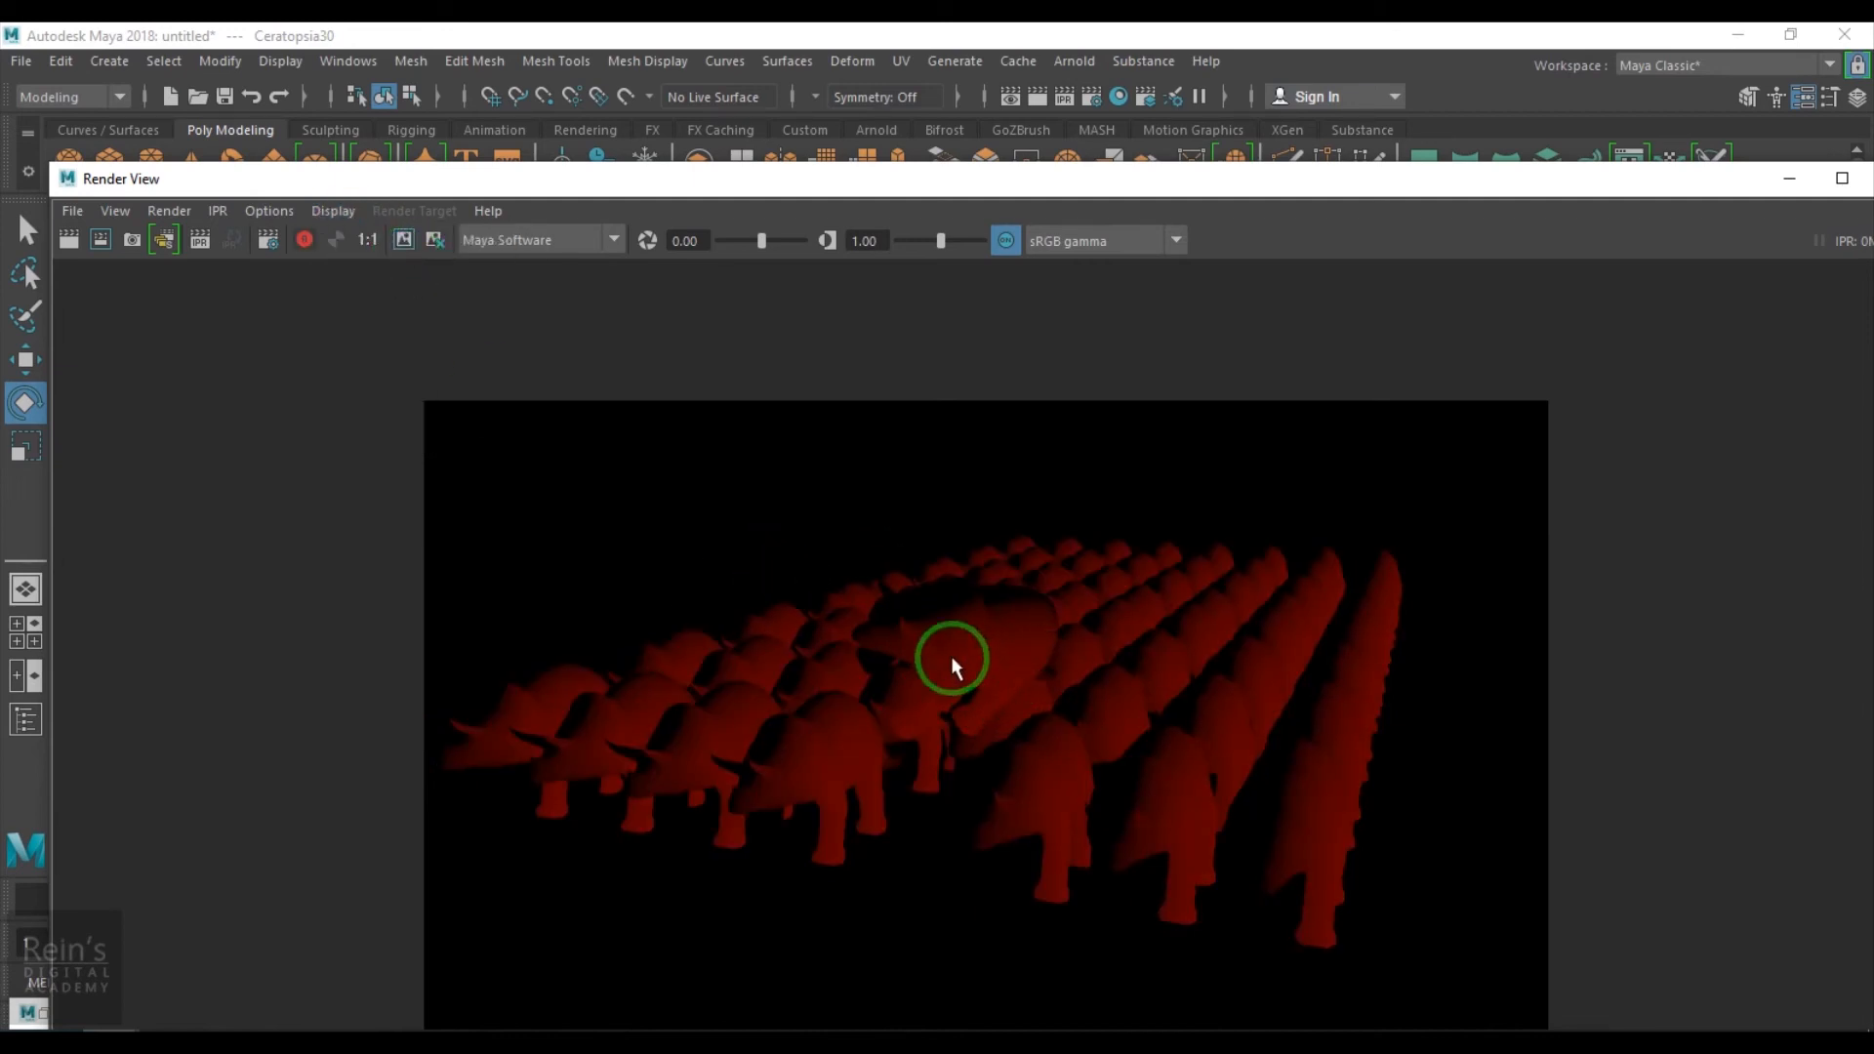
{"action": "left_click", "coordinate": [335, 211]}
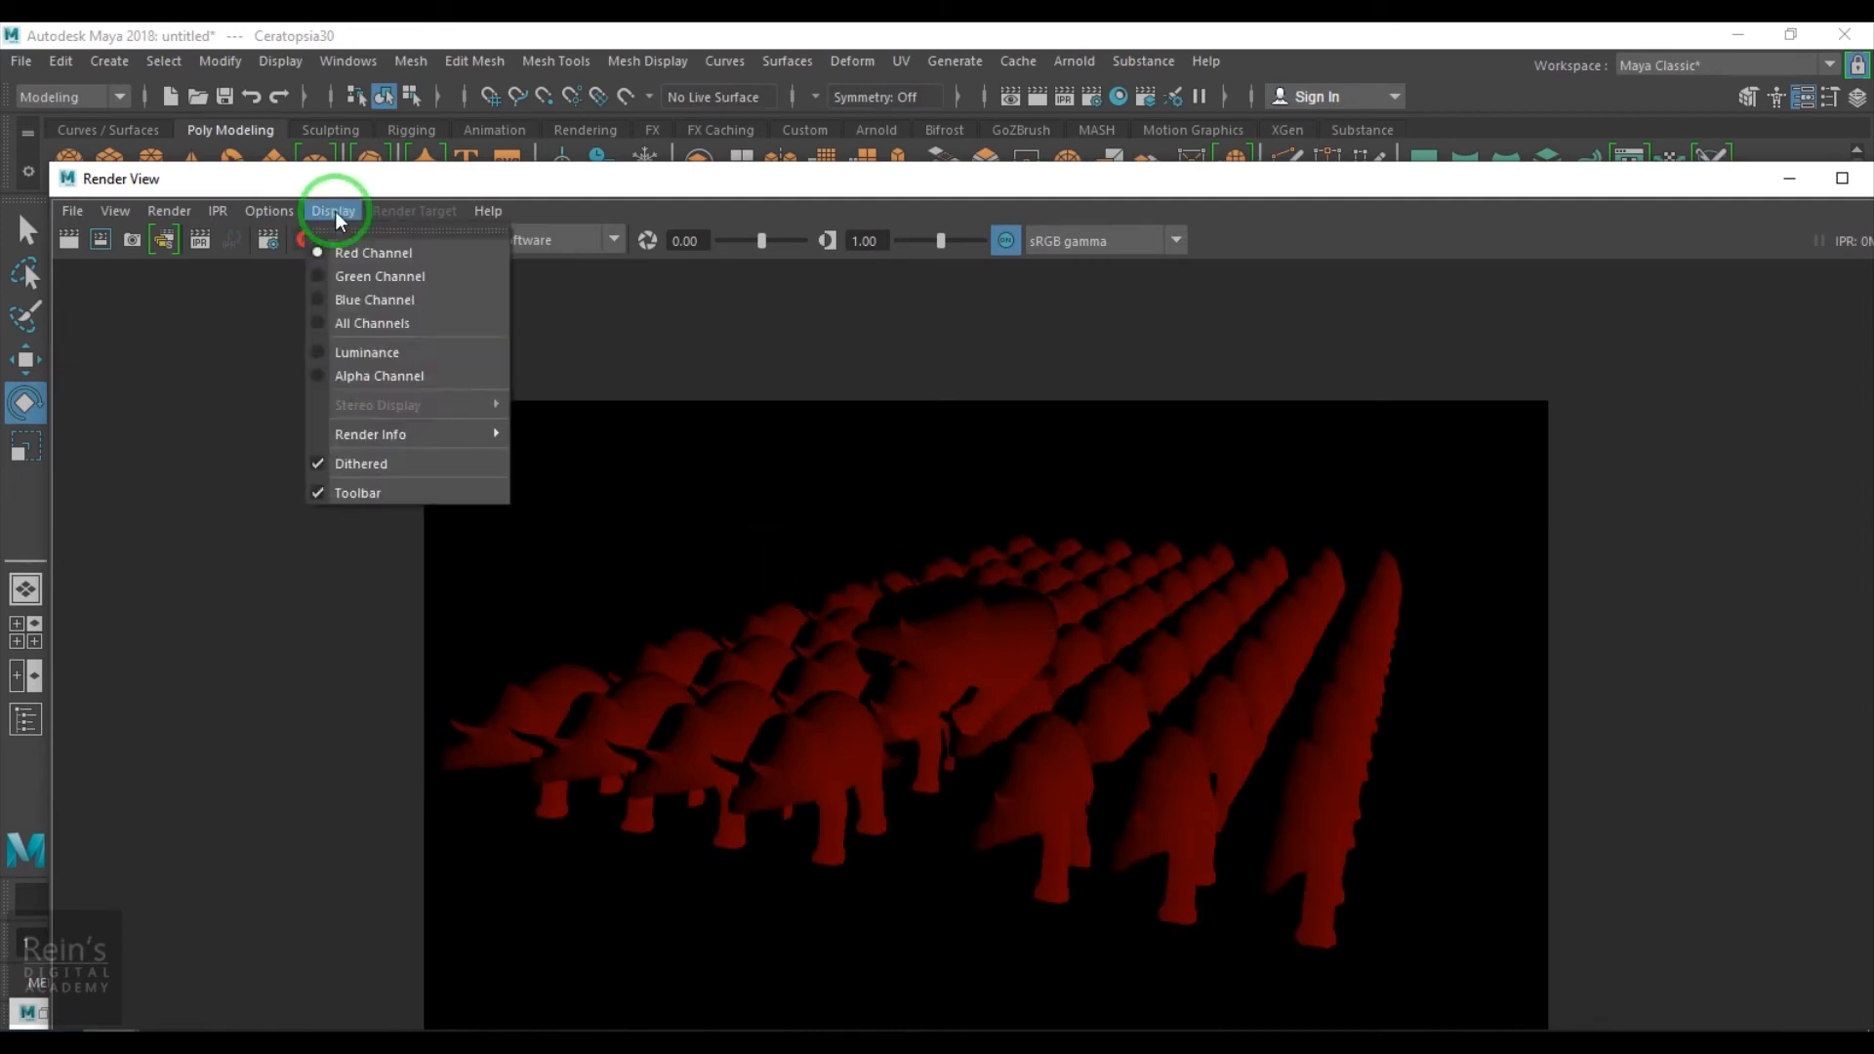
{"action": "left_click", "coordinate": [369, 279]}
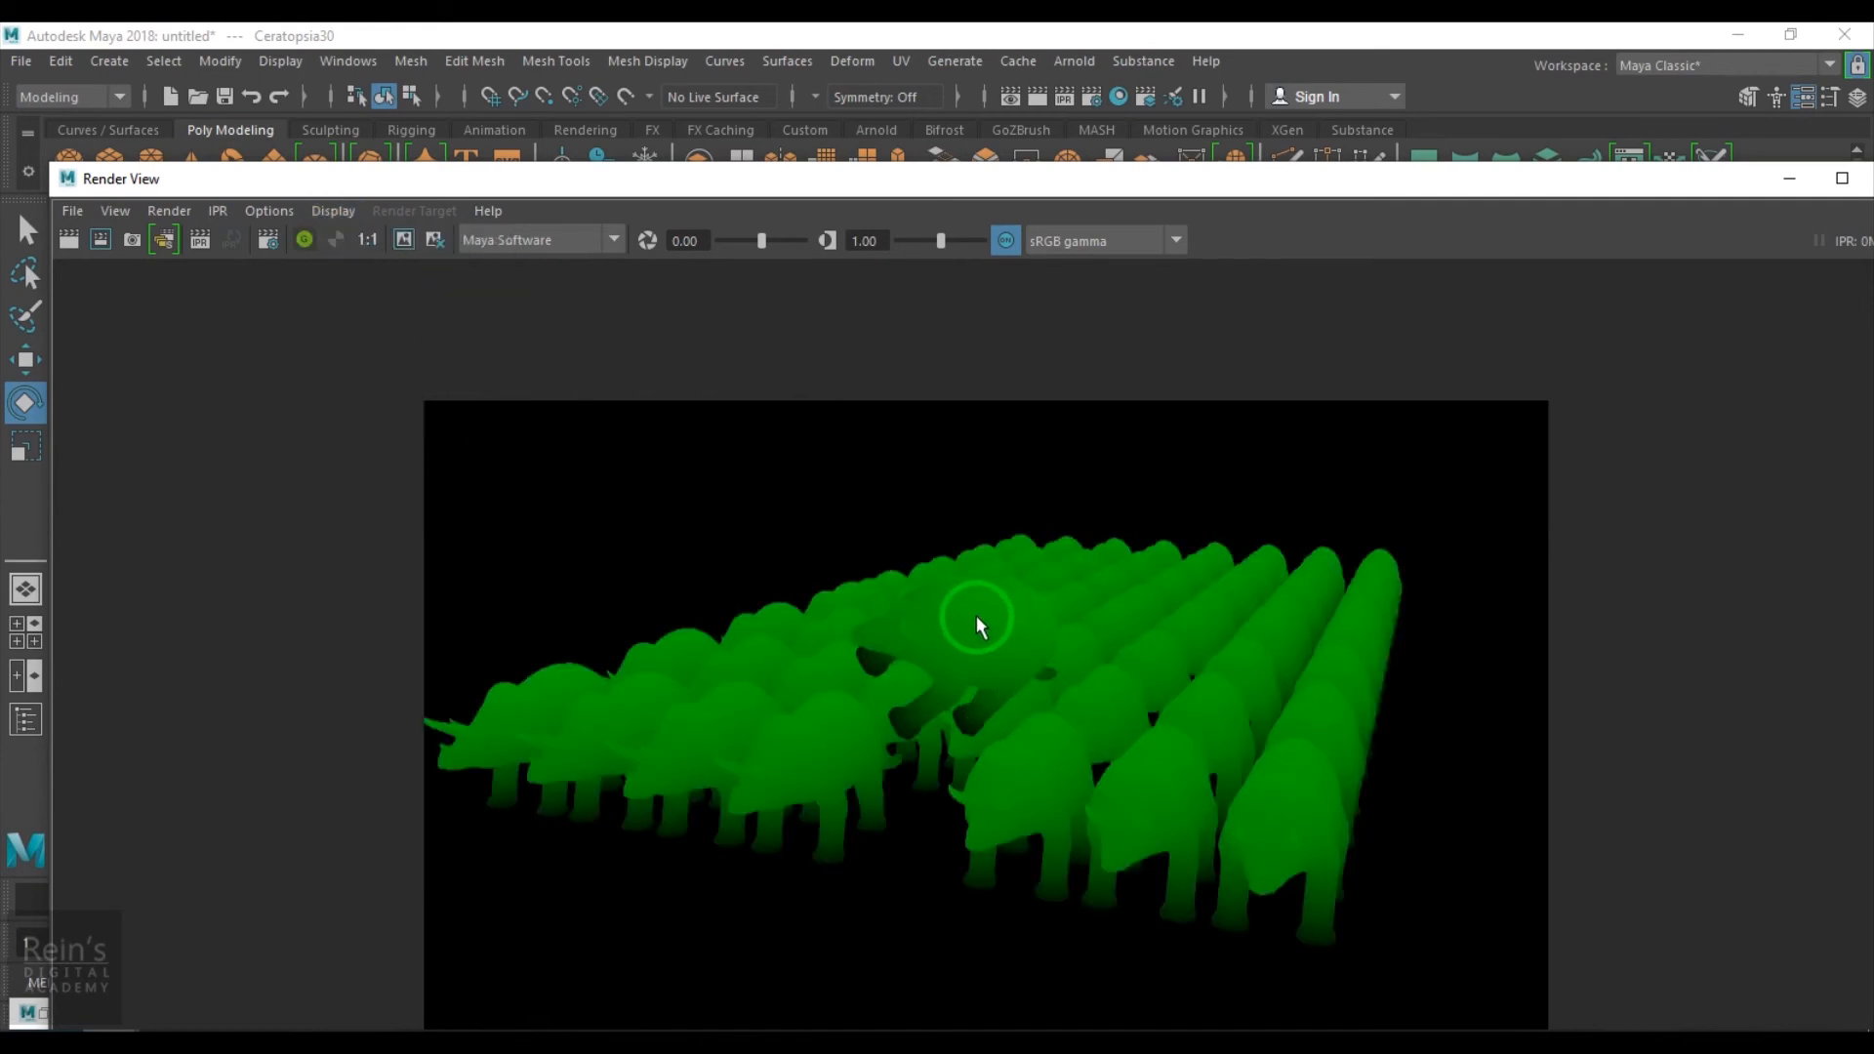
{"action": "left_click", "coordinate": [333, 211]}
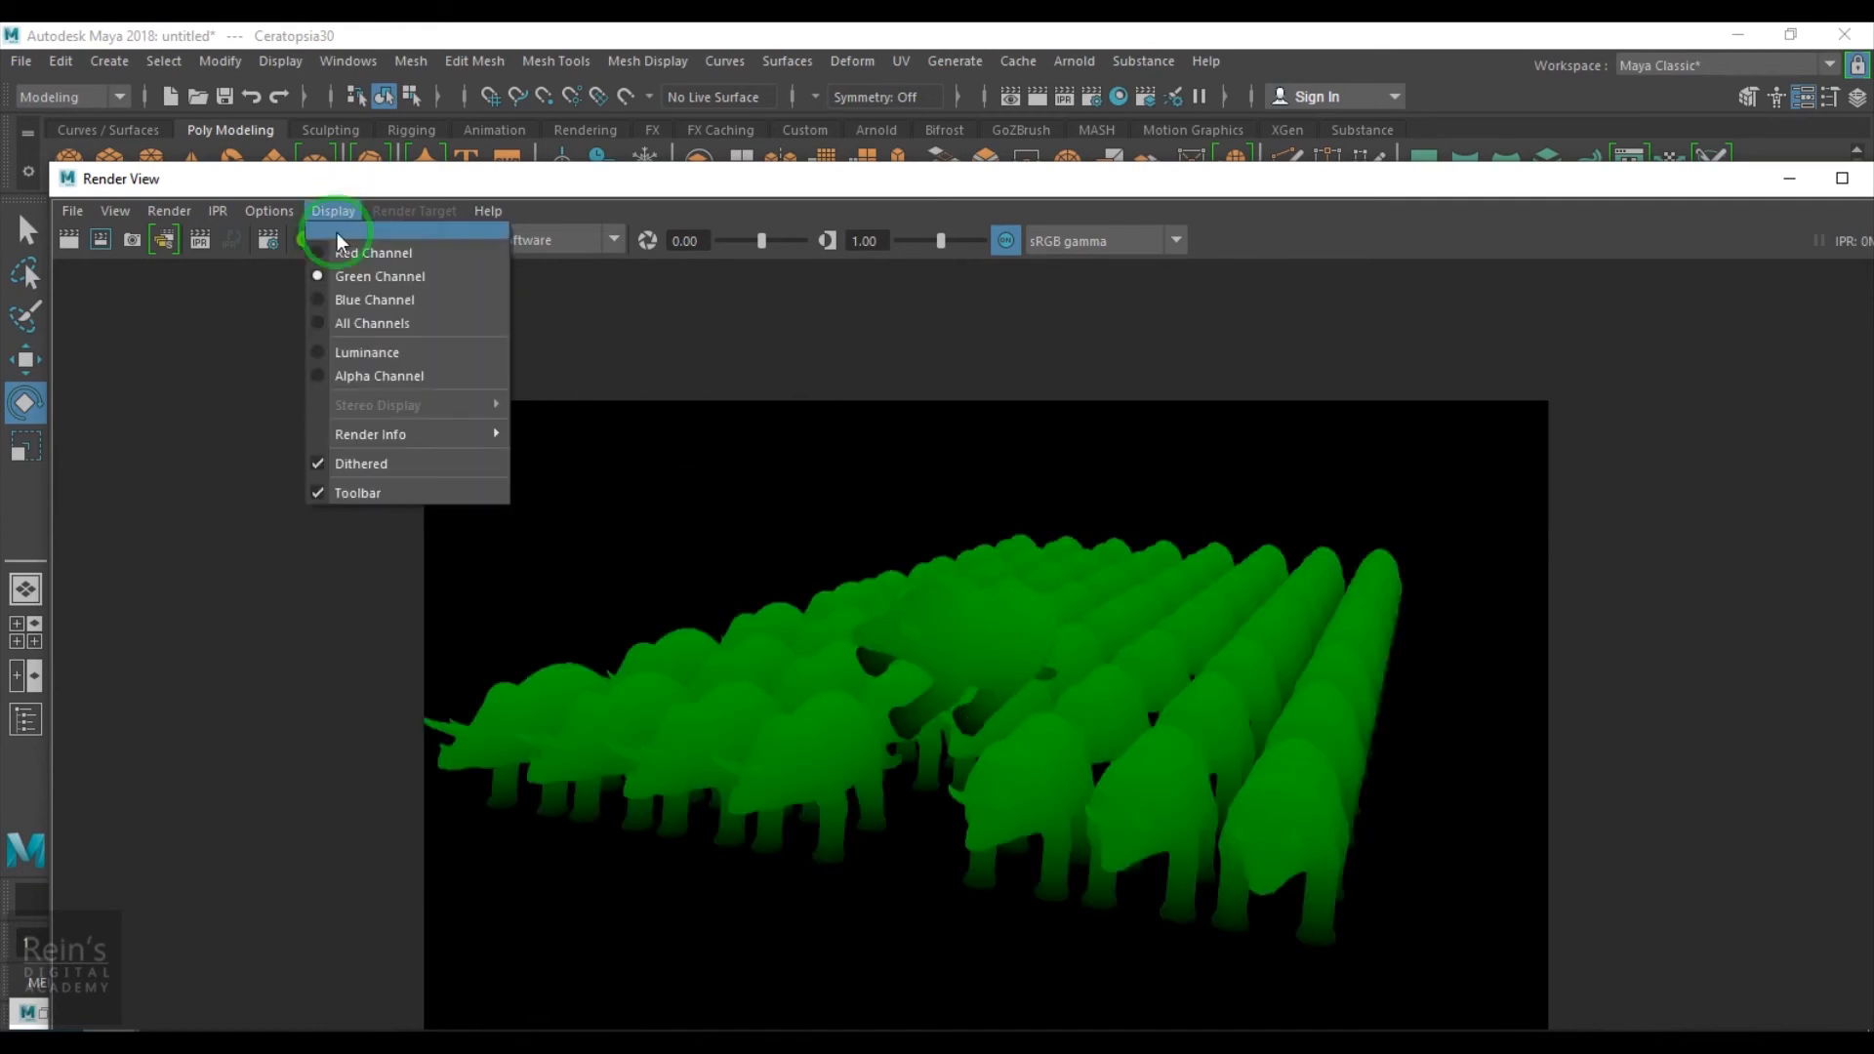
{"action": "left_click", "coordinate": [367, 301]}
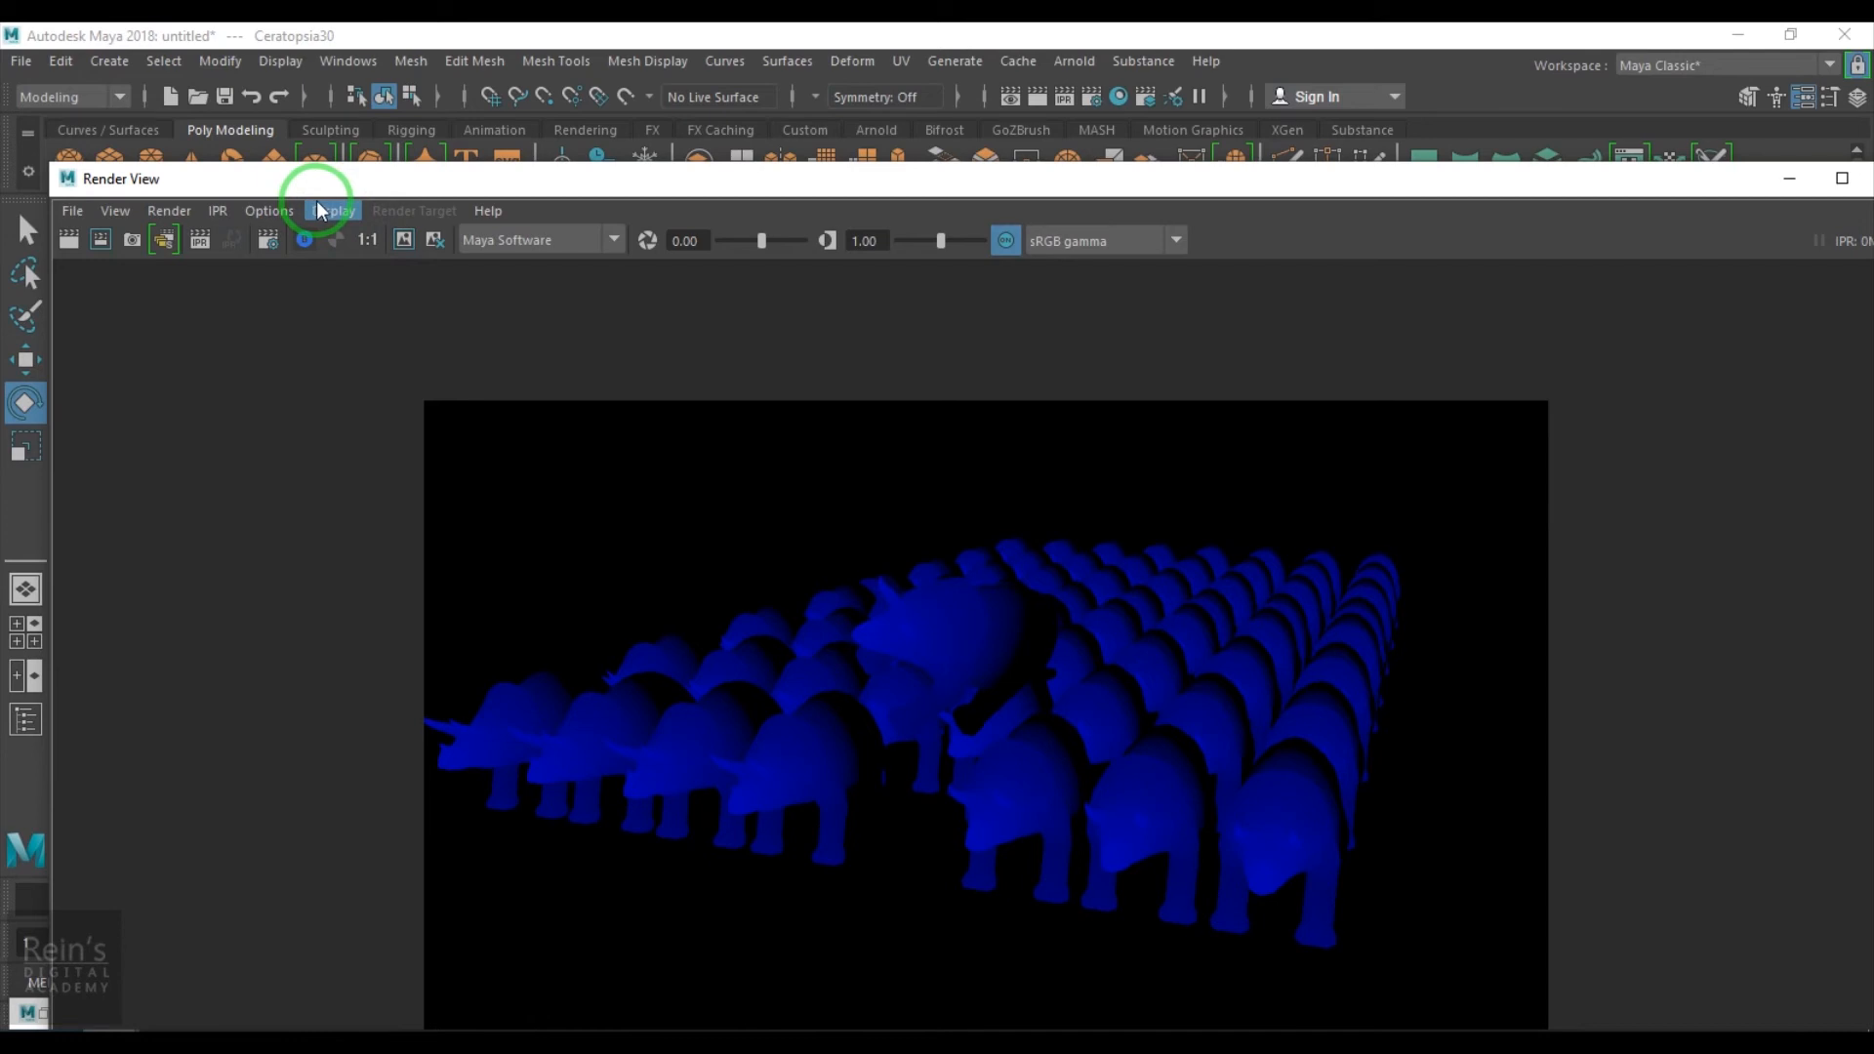
{"action": "left_click", "coordinate": [280, 209]}
{"action": "mouse_move", "coordinate": [332, 211]}
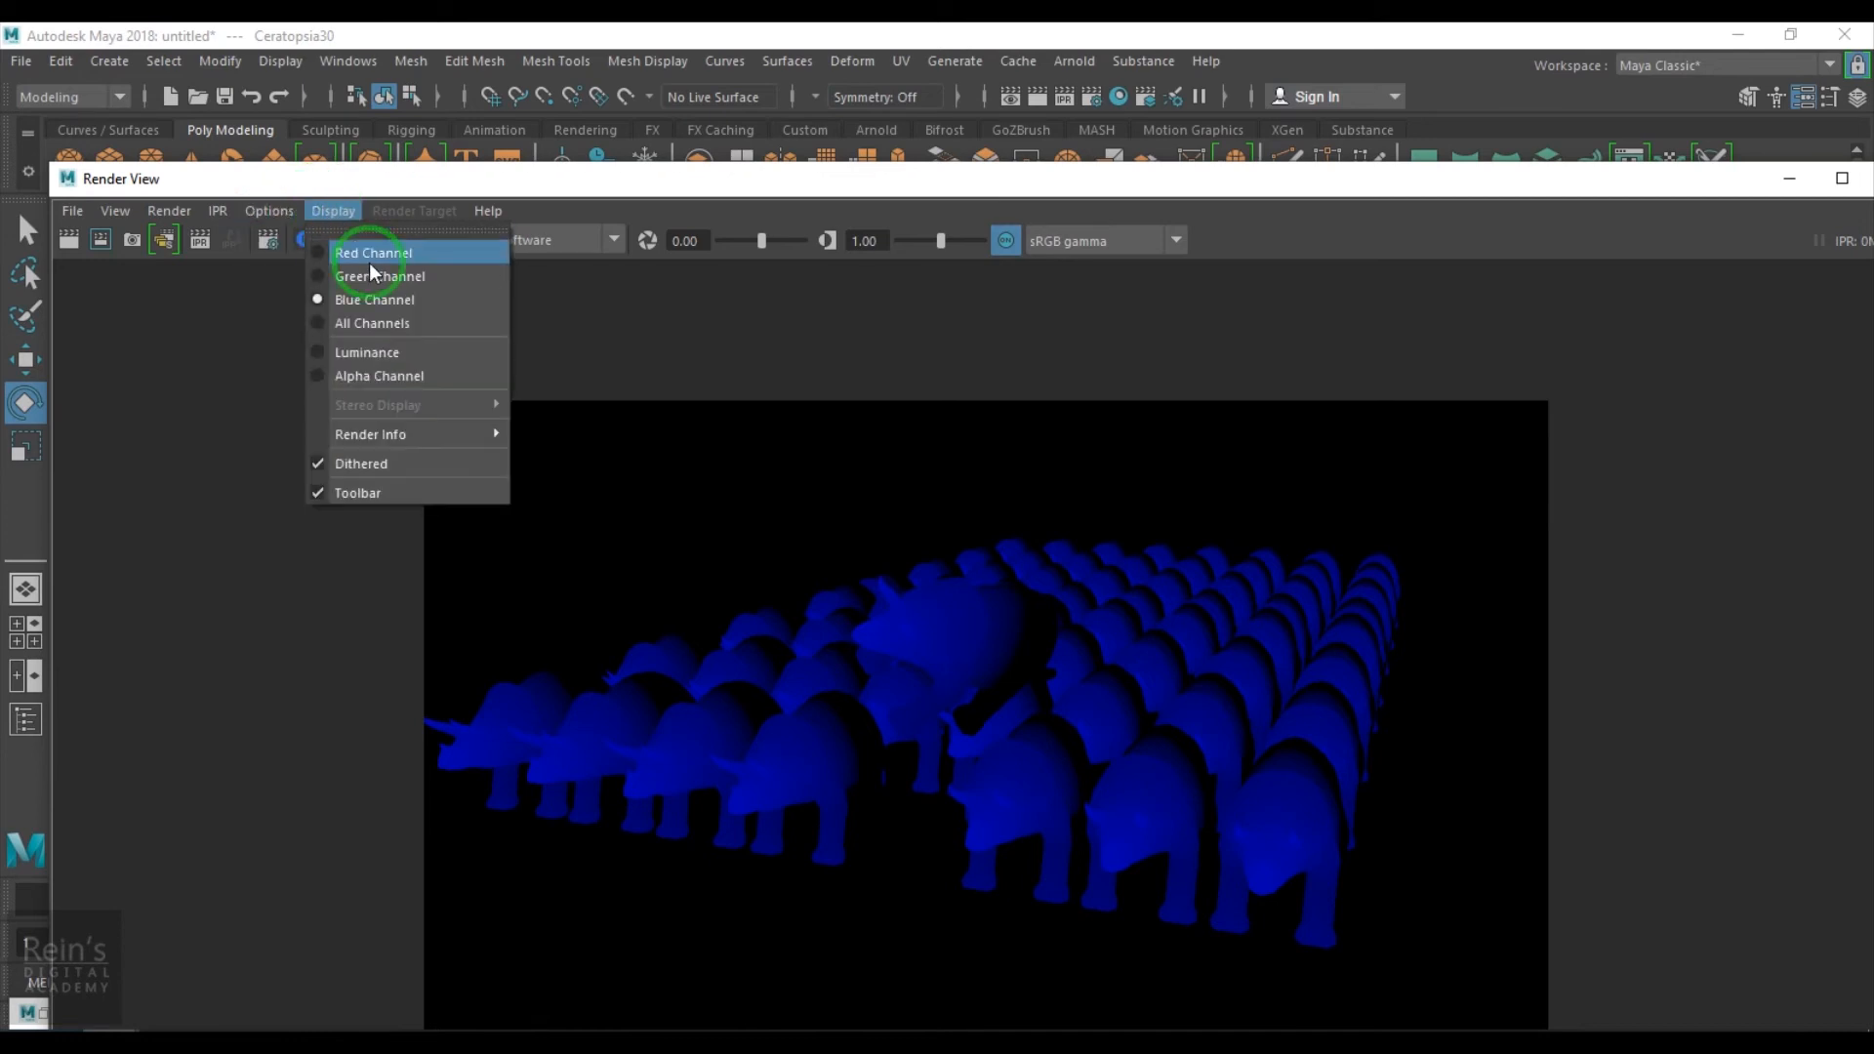
{"action": "left_click", "coordinate": [376, 305]}
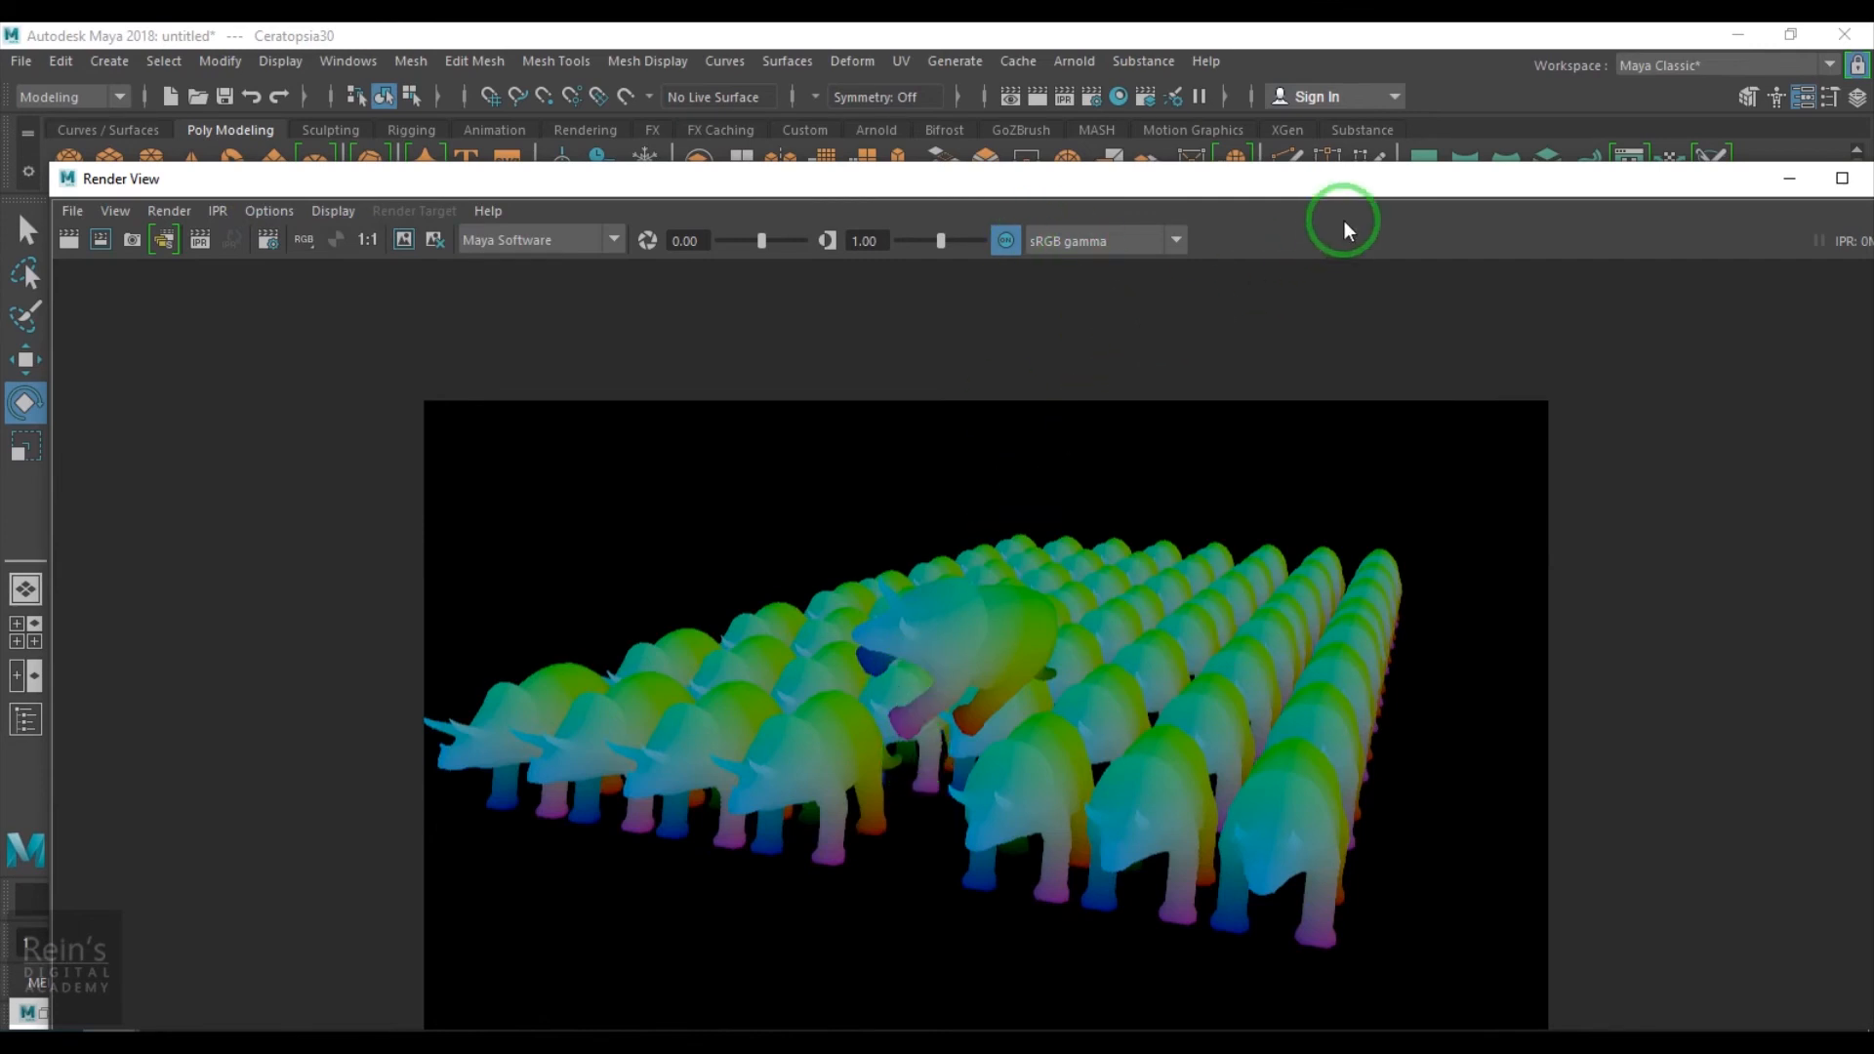
Undo the rotations and the upward move of the displaced Ceratopsia
{"action": "left_click_drag", "start_coordinate": [1373, 189], "coordinate": [1114, 1028]}
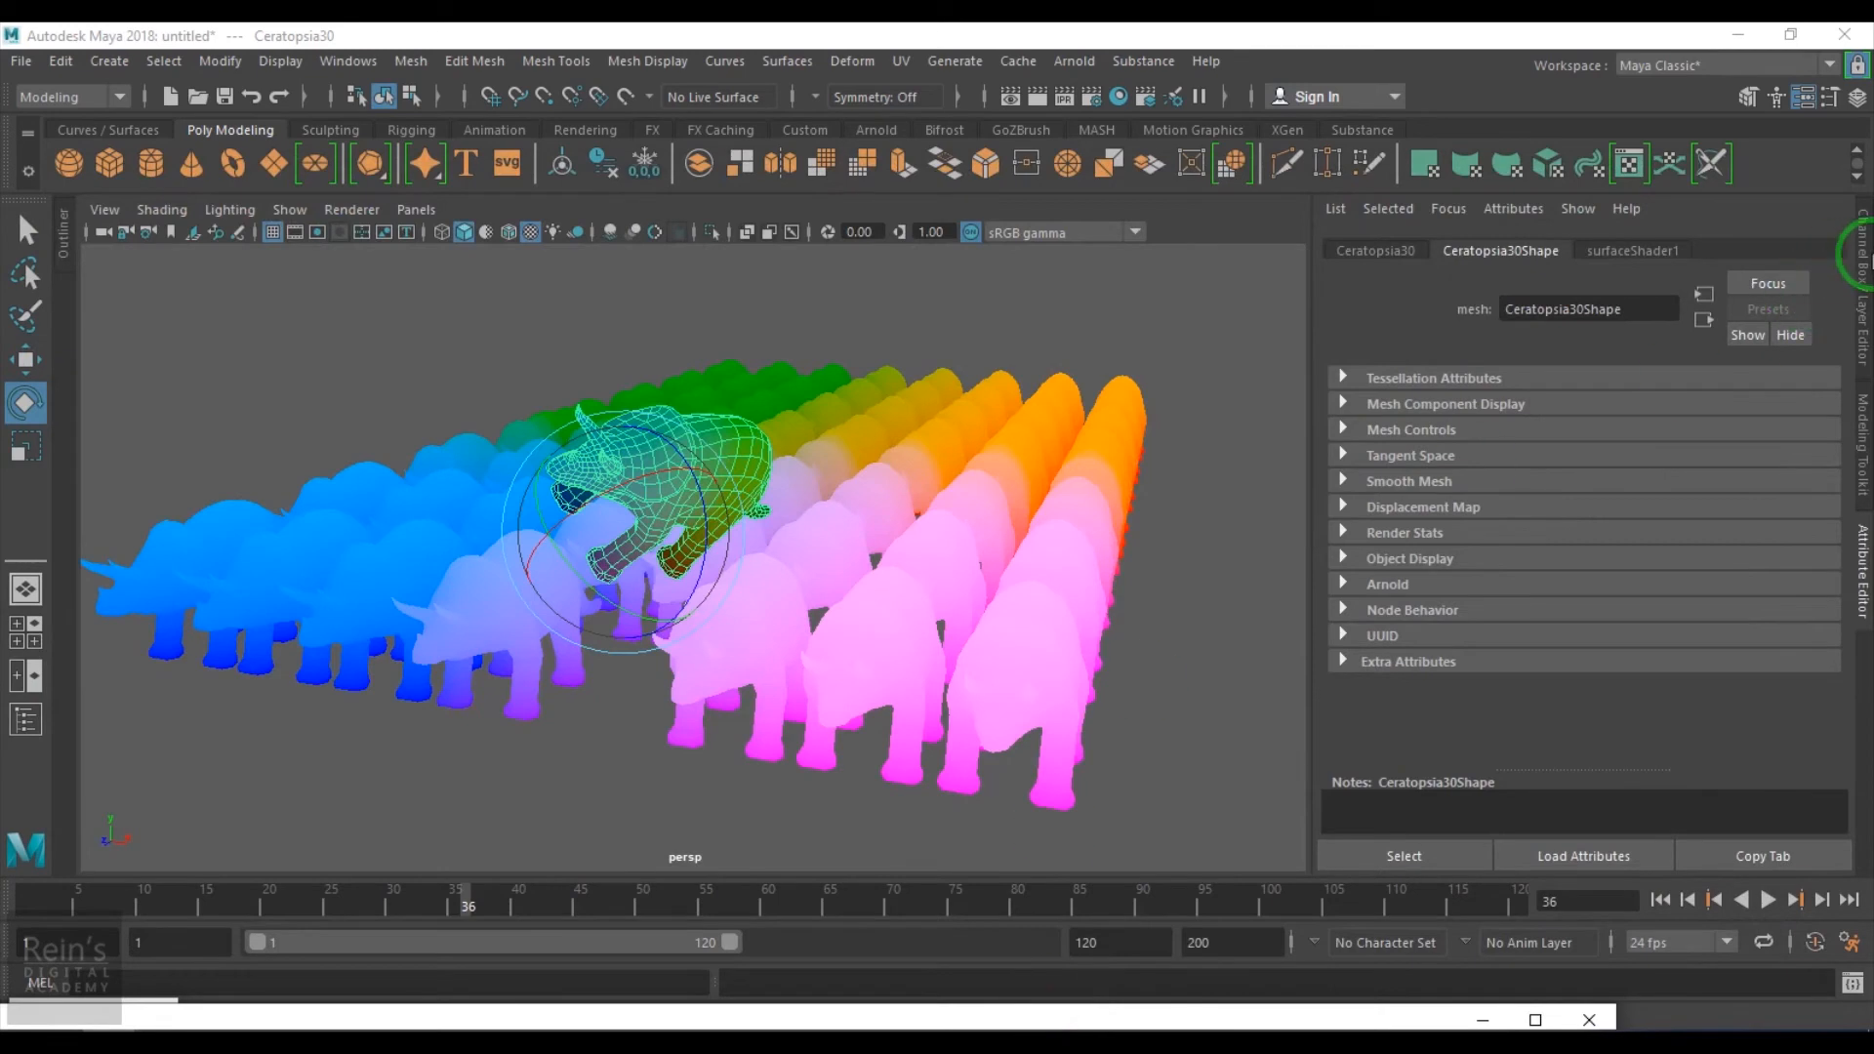
{"action": "left_click", "coordinate": [1861, 283]}
{"action": "left_click", "coordinate": [940, 309]}
{"action": "key", "text": "ctrl+z"}
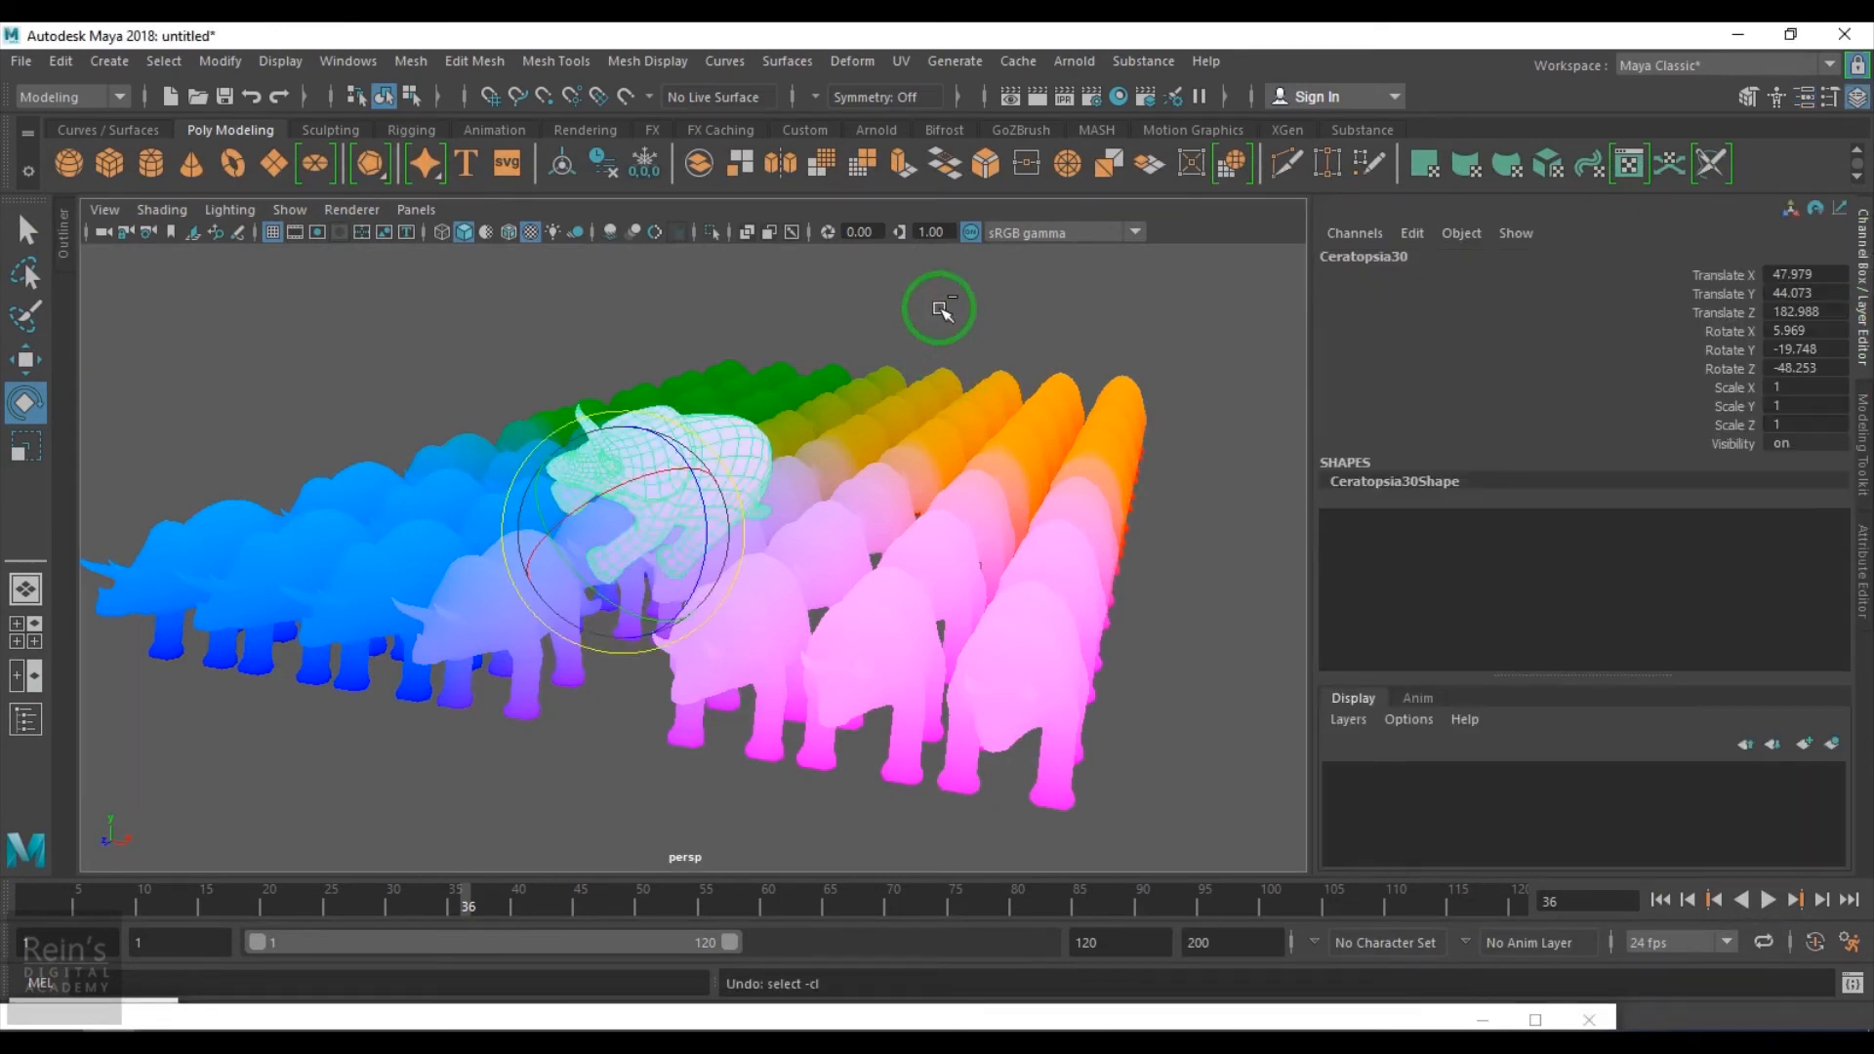
{"action": "key", "text": "ctrl+z"}
{"action": "key", "text": "ctrl+z"}
{"action": "key", "text": "ctrl+z"}
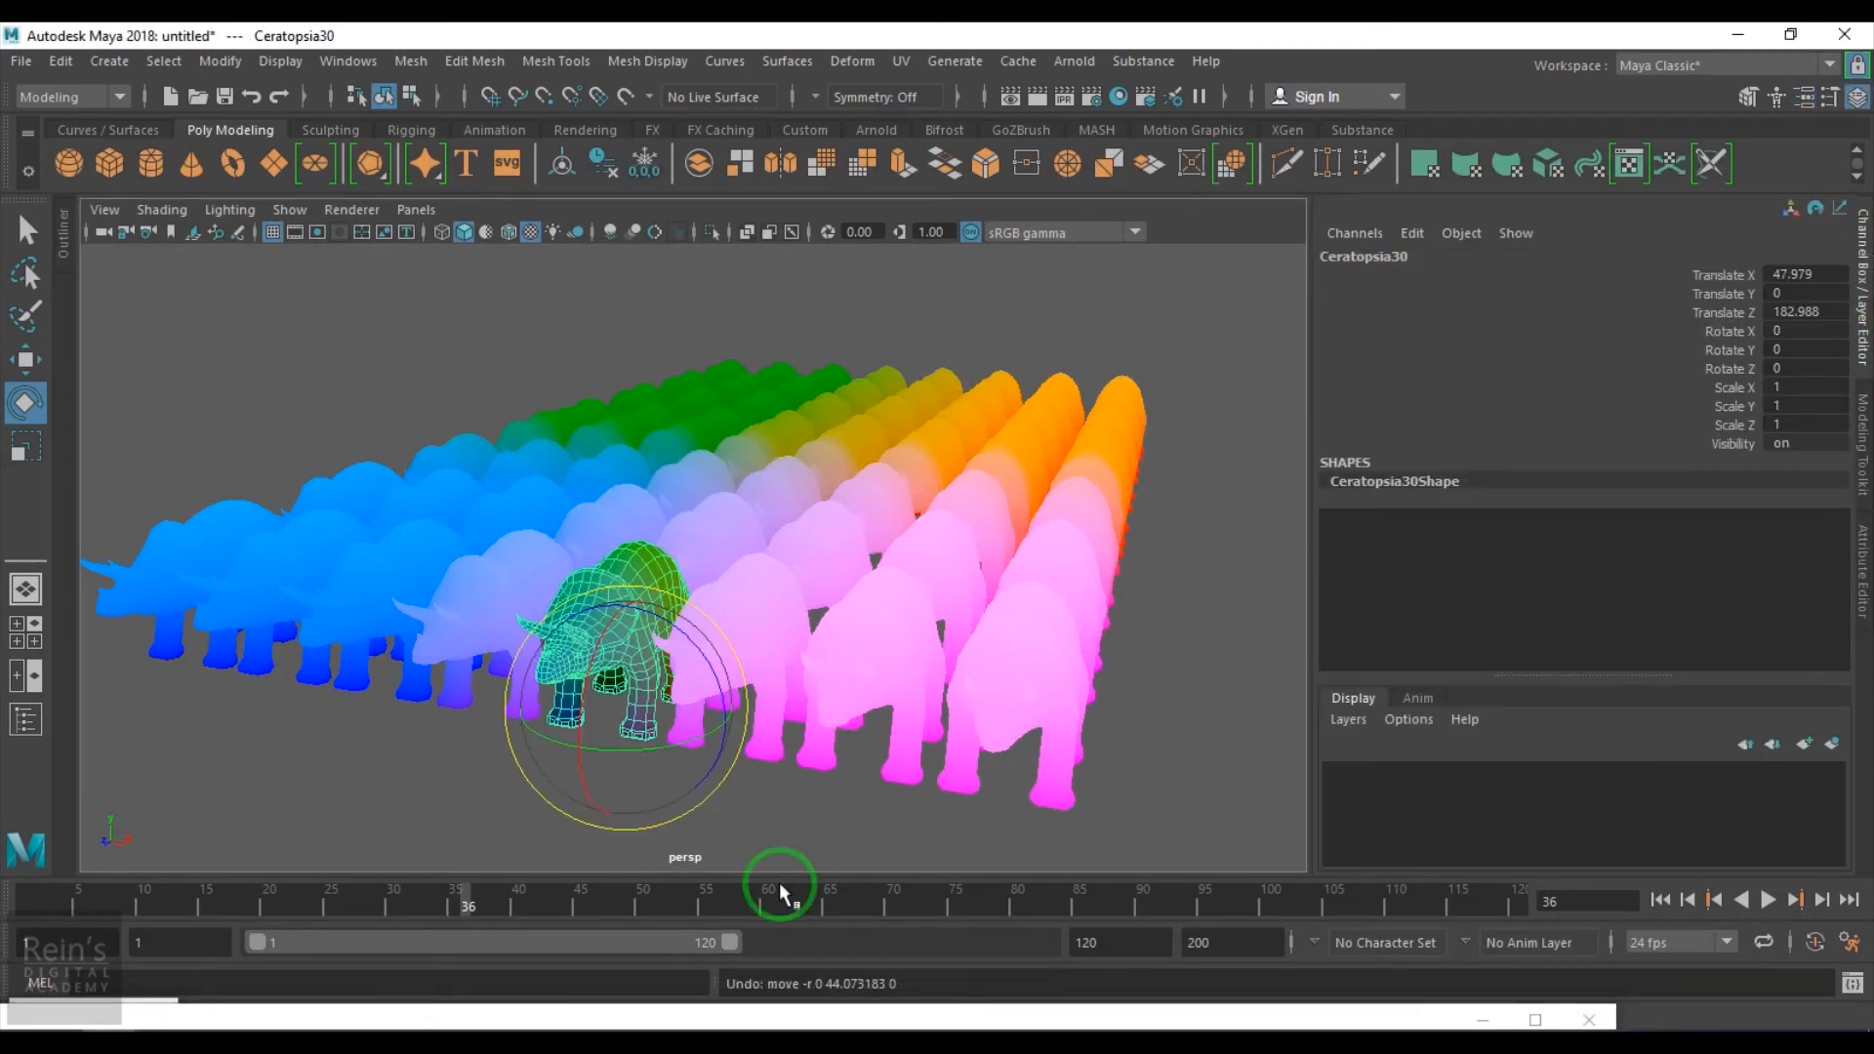
Connect samplerInfo1's Point Camera output to setRange1's Value in the Hypershade, replacing the Point Obj link
{"action": "left_click_drag", "start_coordinate": [718, 1010], "coordinate": [1633, 254]}
{"action": "left_click", "coordinate": [1797, 255]}
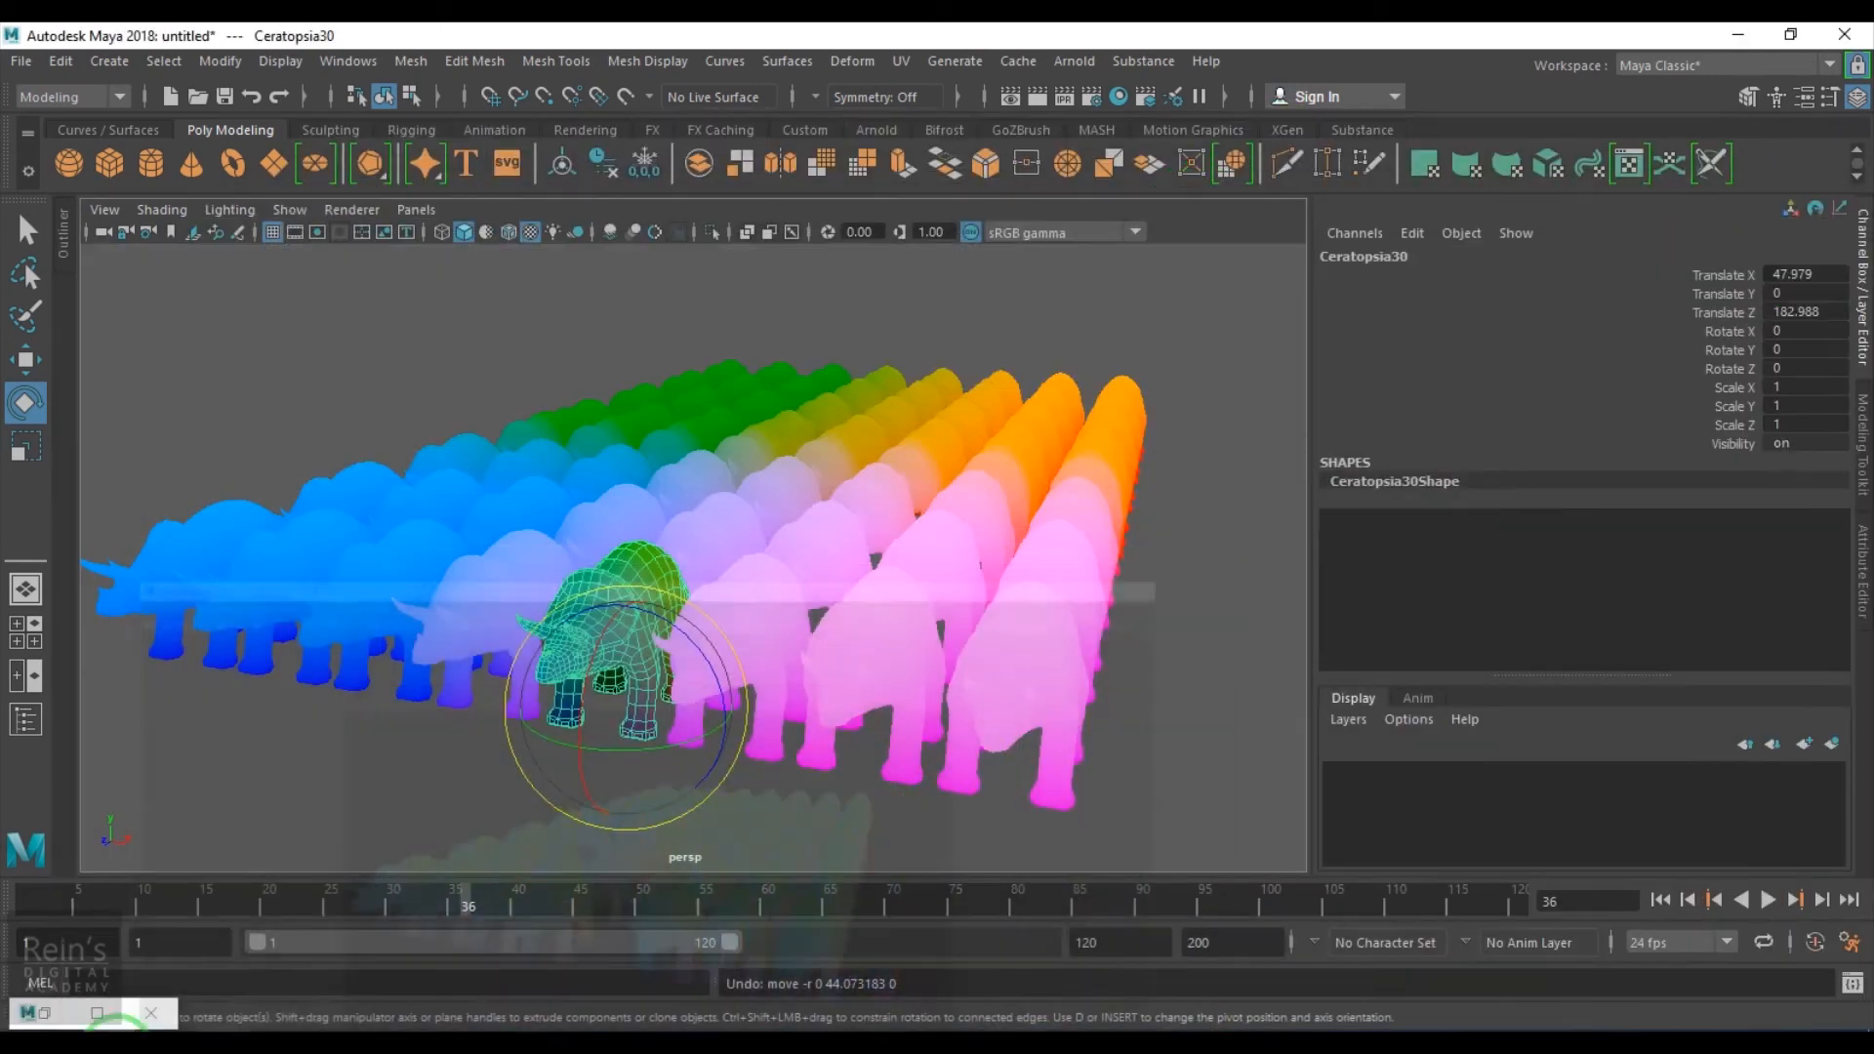
{"action": "left_click", "coordinate": [61, 1014]}
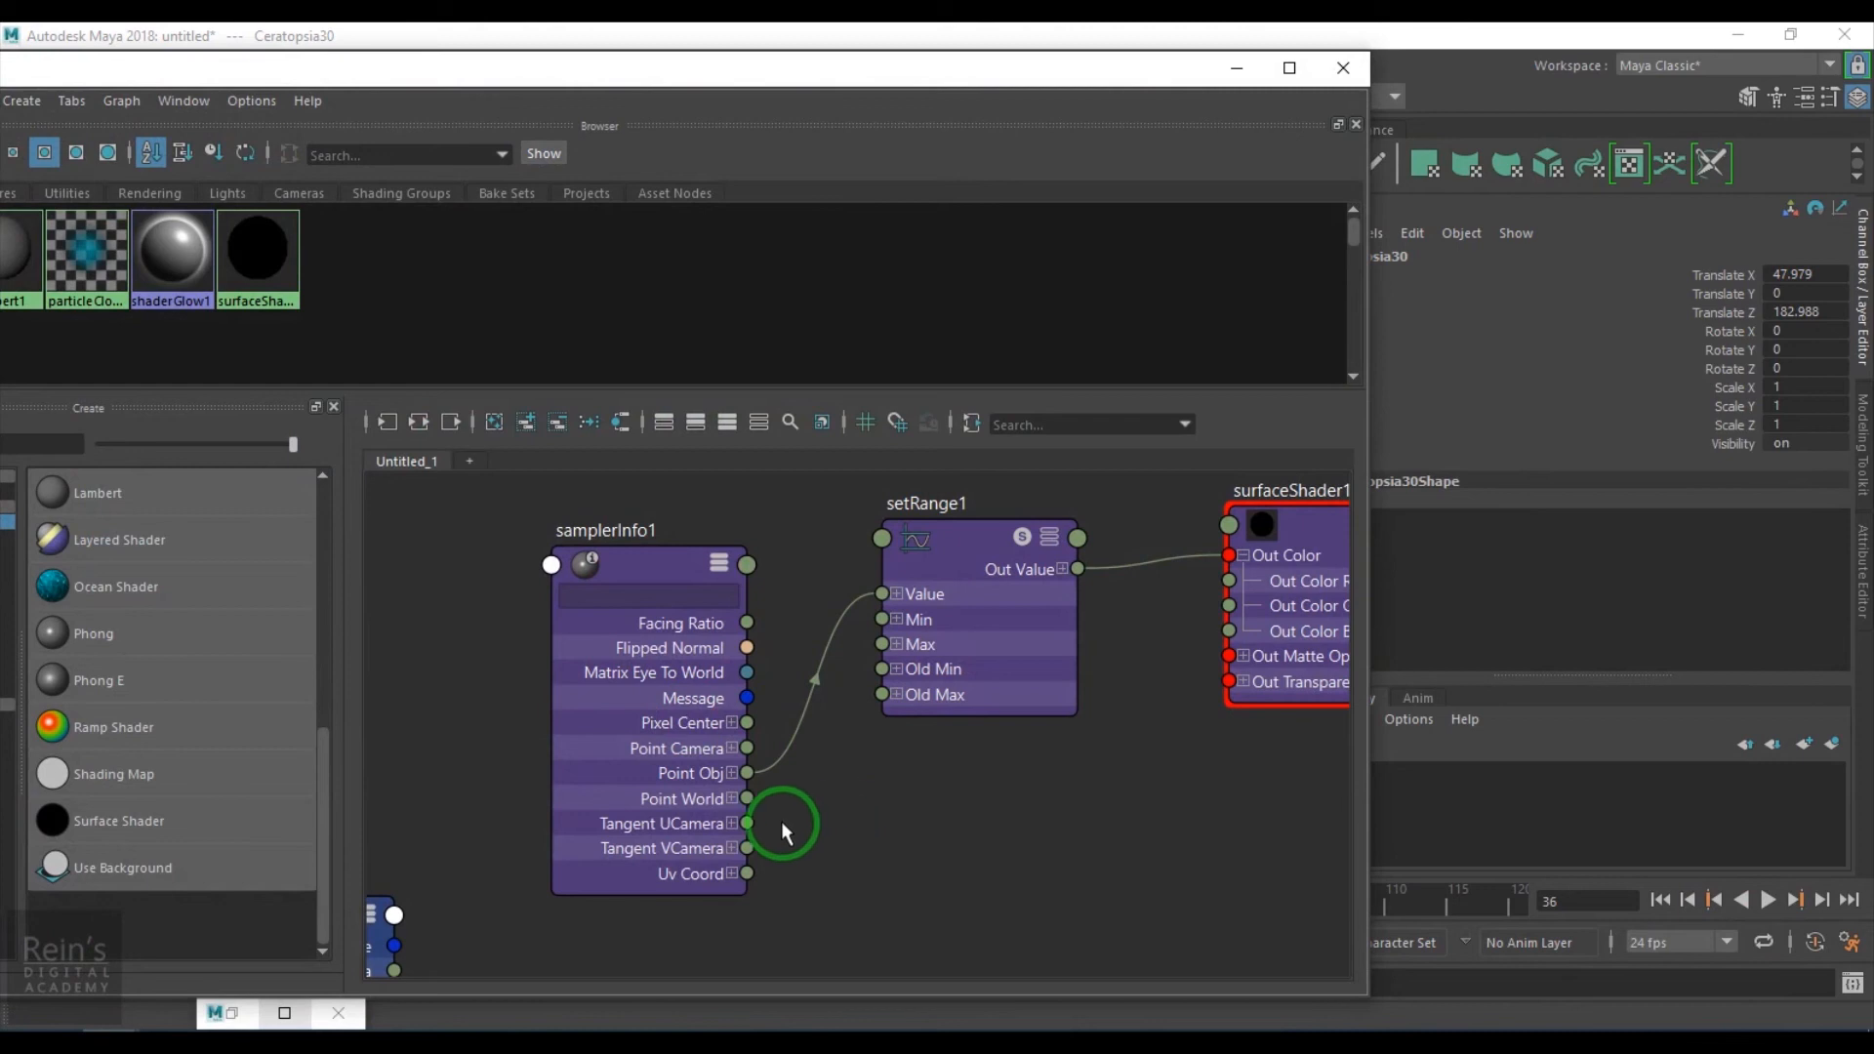
{"action": "left_click", "coordinate": [781, 752]}
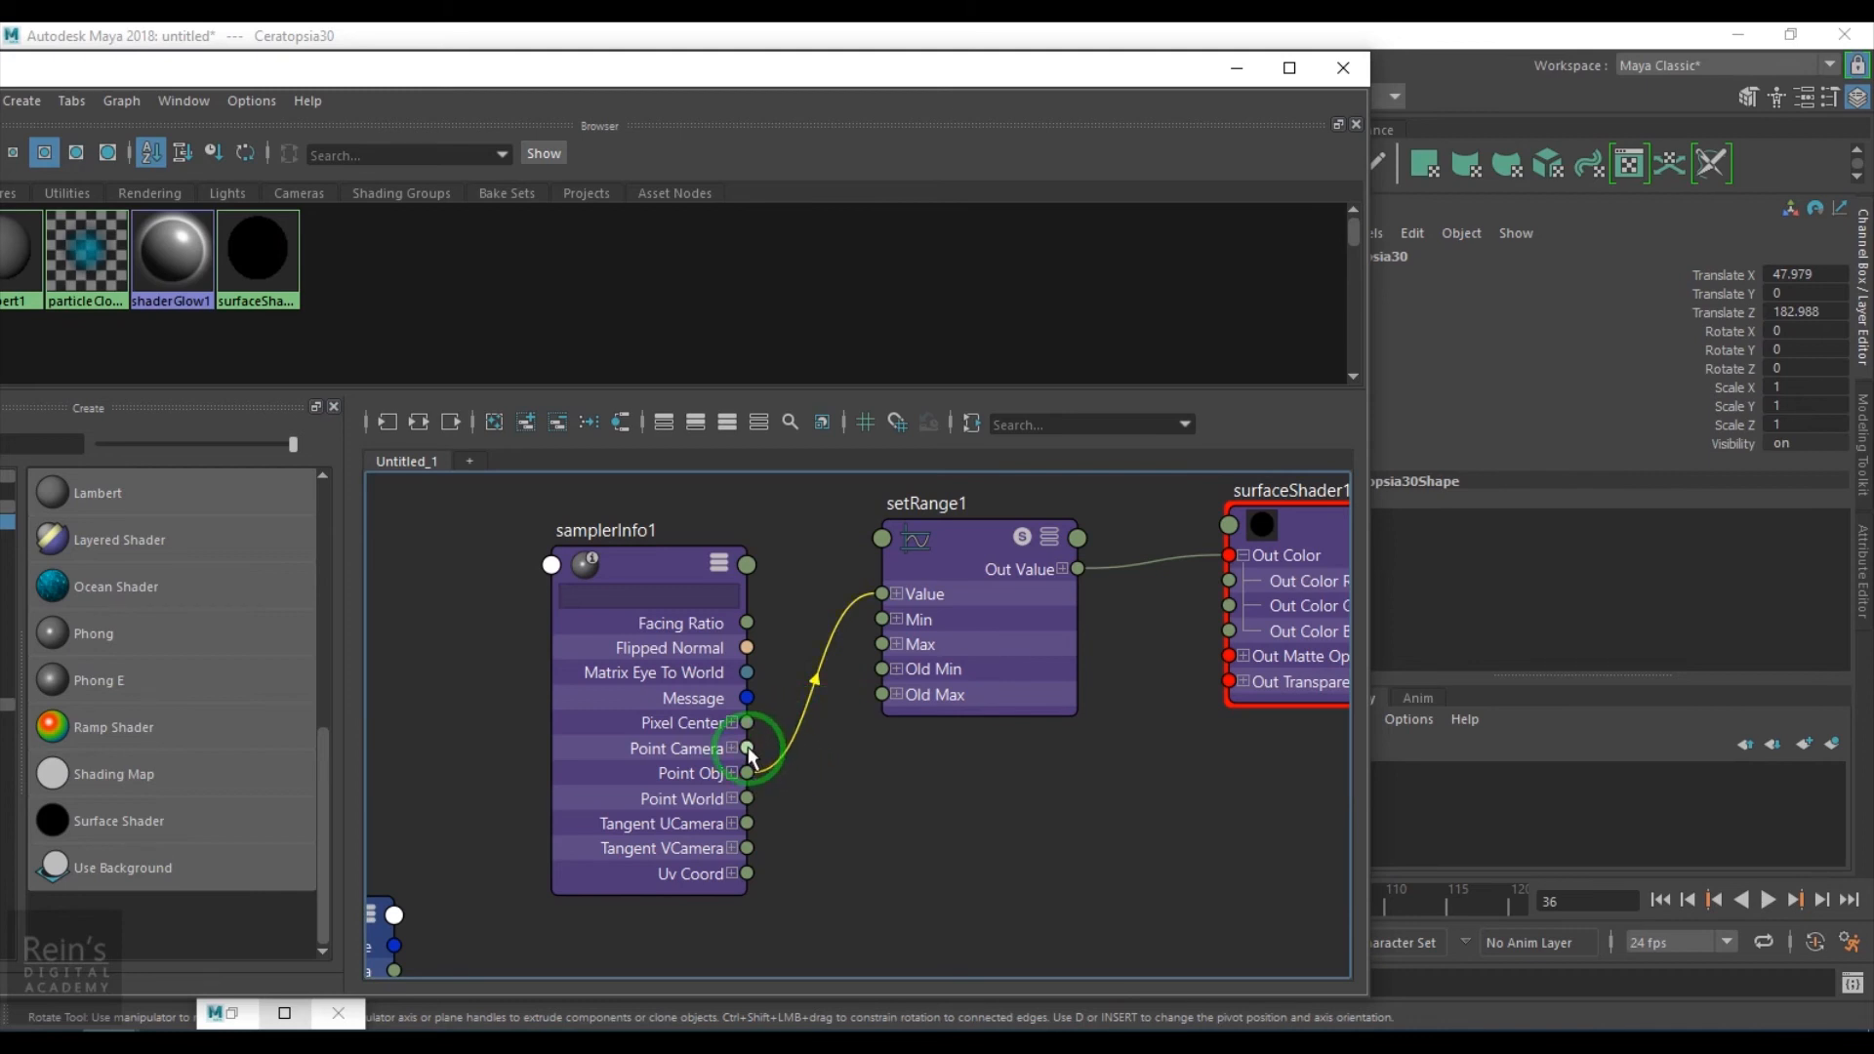
{"action": "left_click_drag", "start_coordinate": [747, 747], "coordinate": [880, 591]}
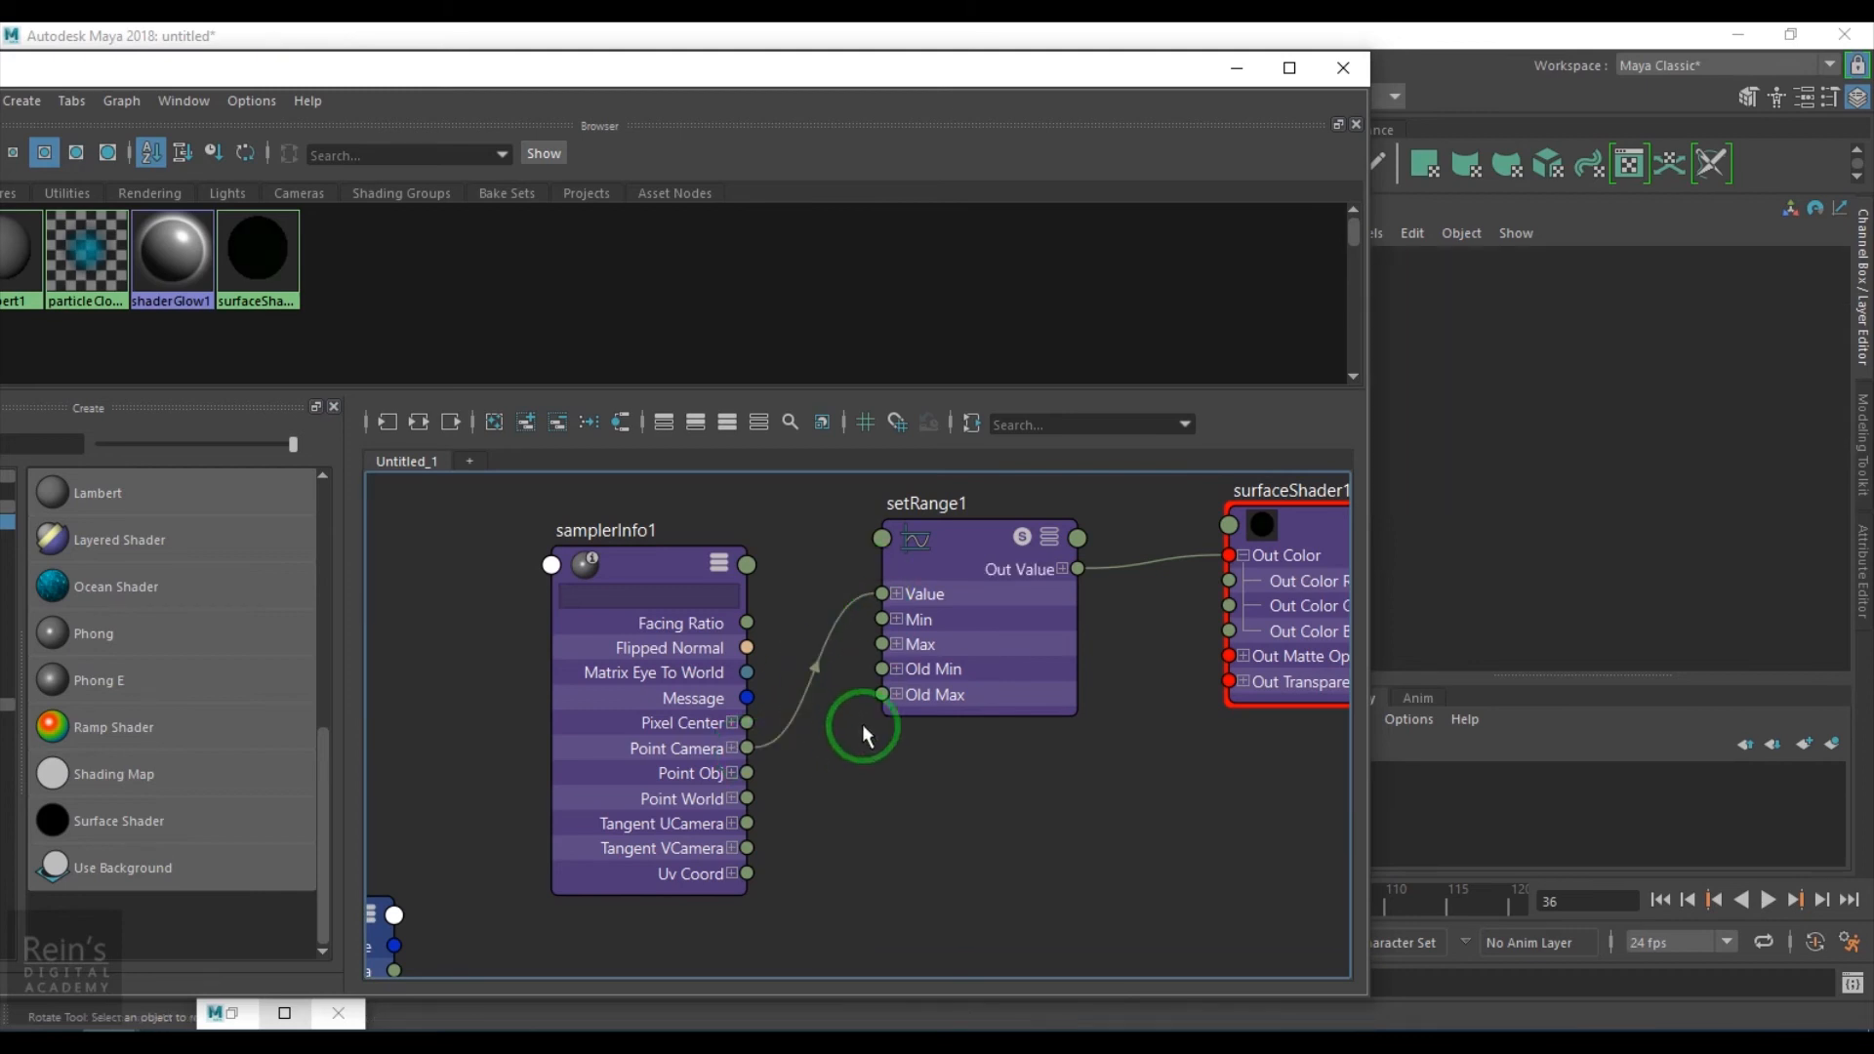
Render the grid with the camera-space colors and compare the image with the perspective viewport
{"action": "left_click", "coordinate": [1235, 69]}
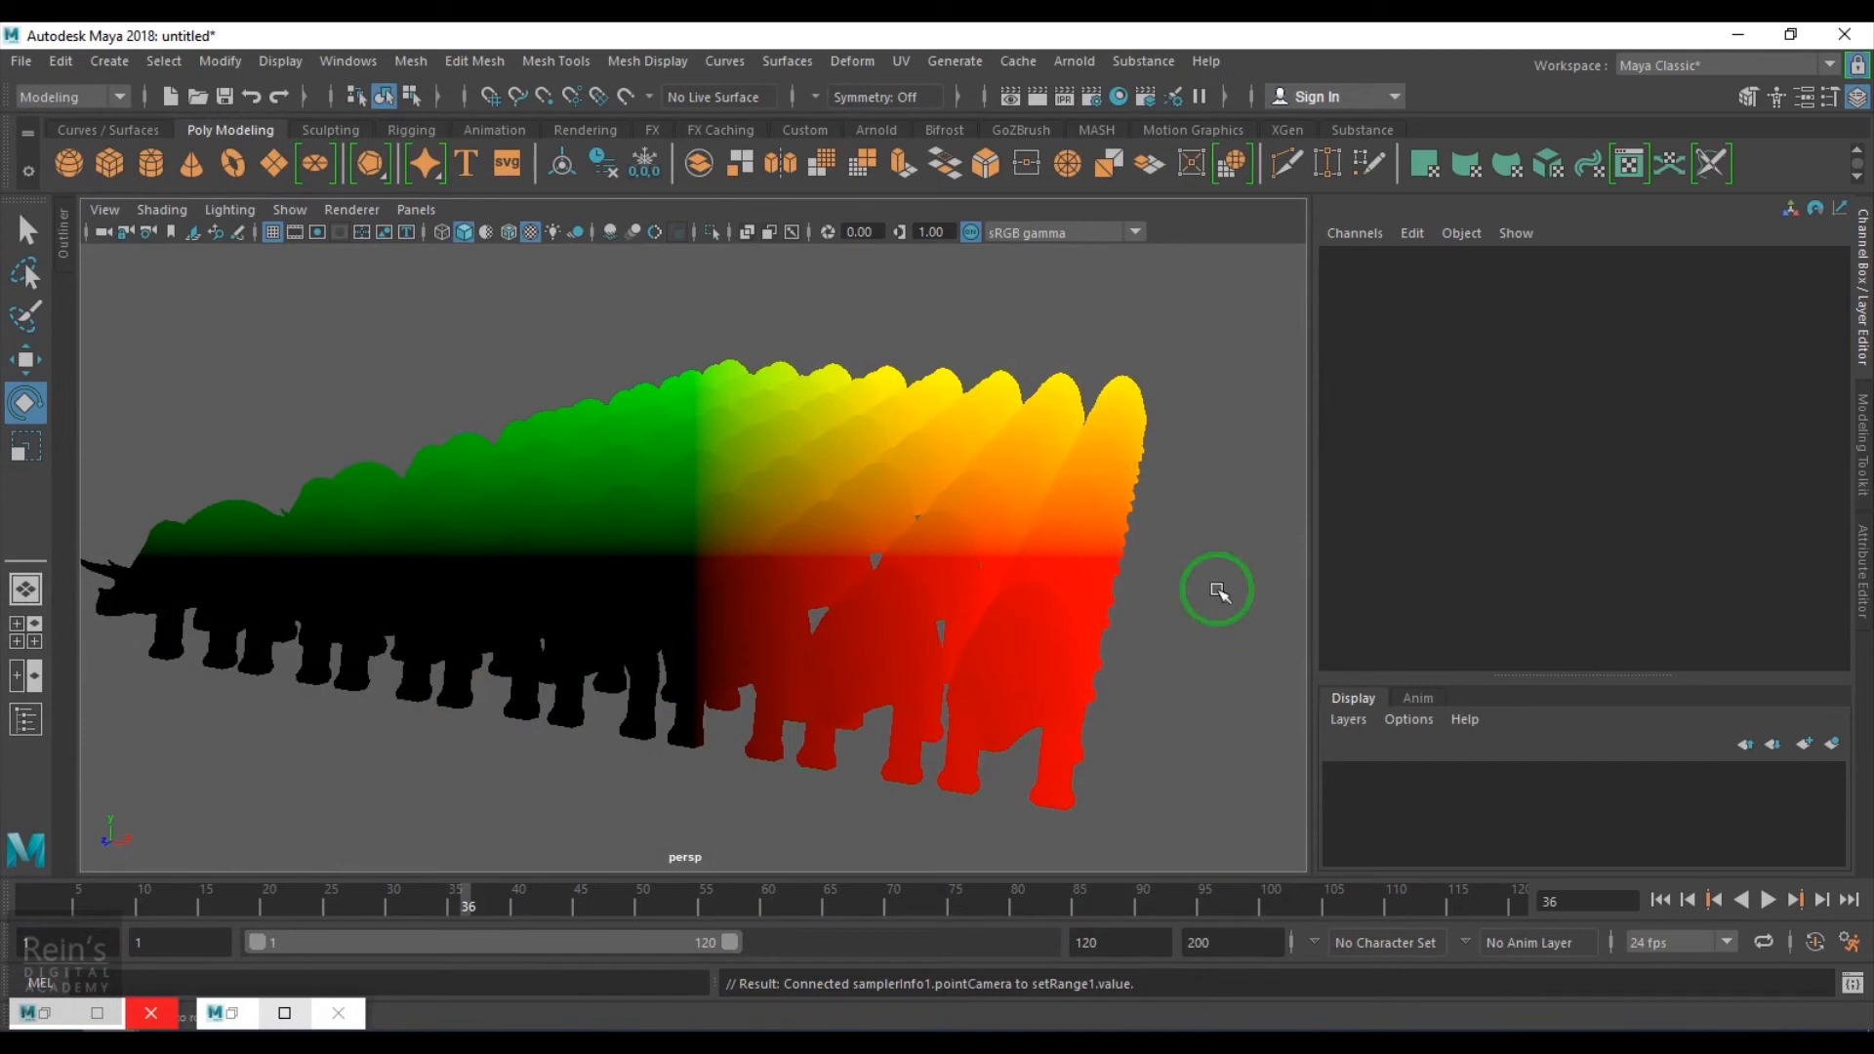
{"action": "middle_click_drag", "start_coordinate": [970, 514], "coordinate": [912, 557], "text": "alt"}
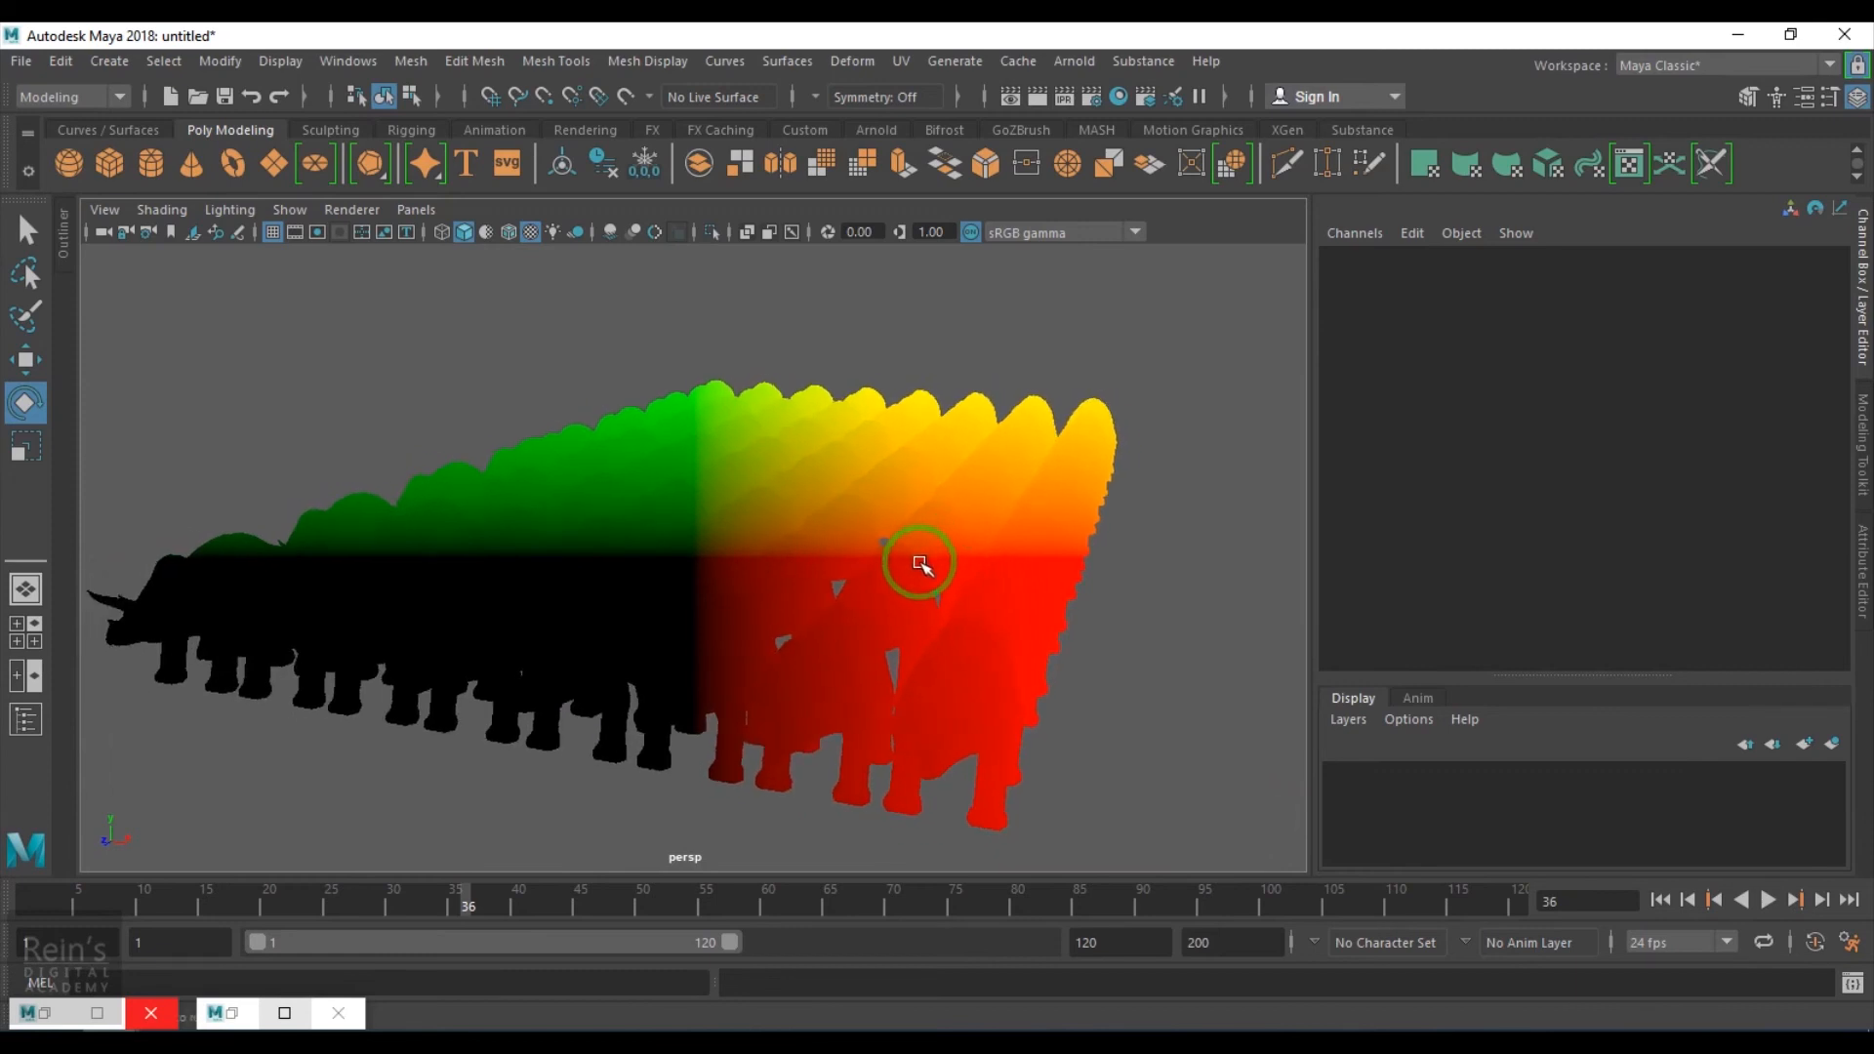
{"action": "left_click", "coordinate": [1011, 97]}
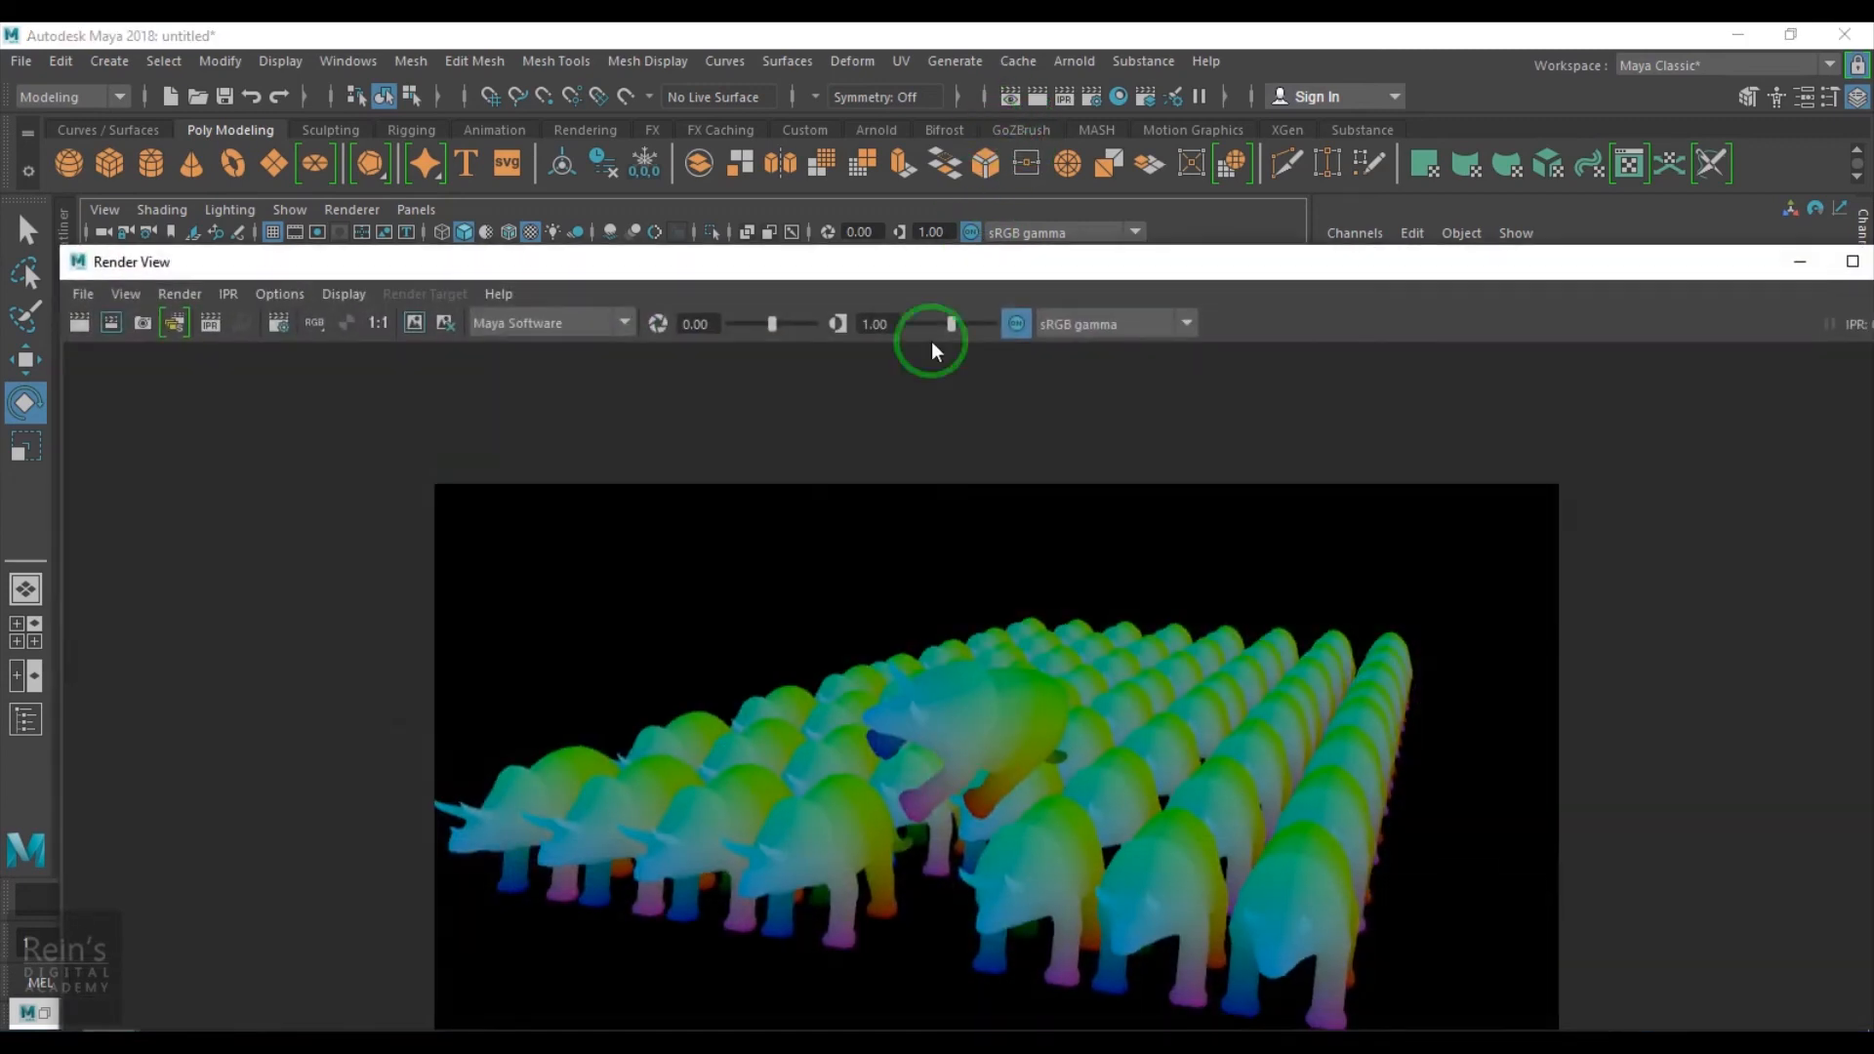
{"action": "left_click", "coordinate": [81, 322]}
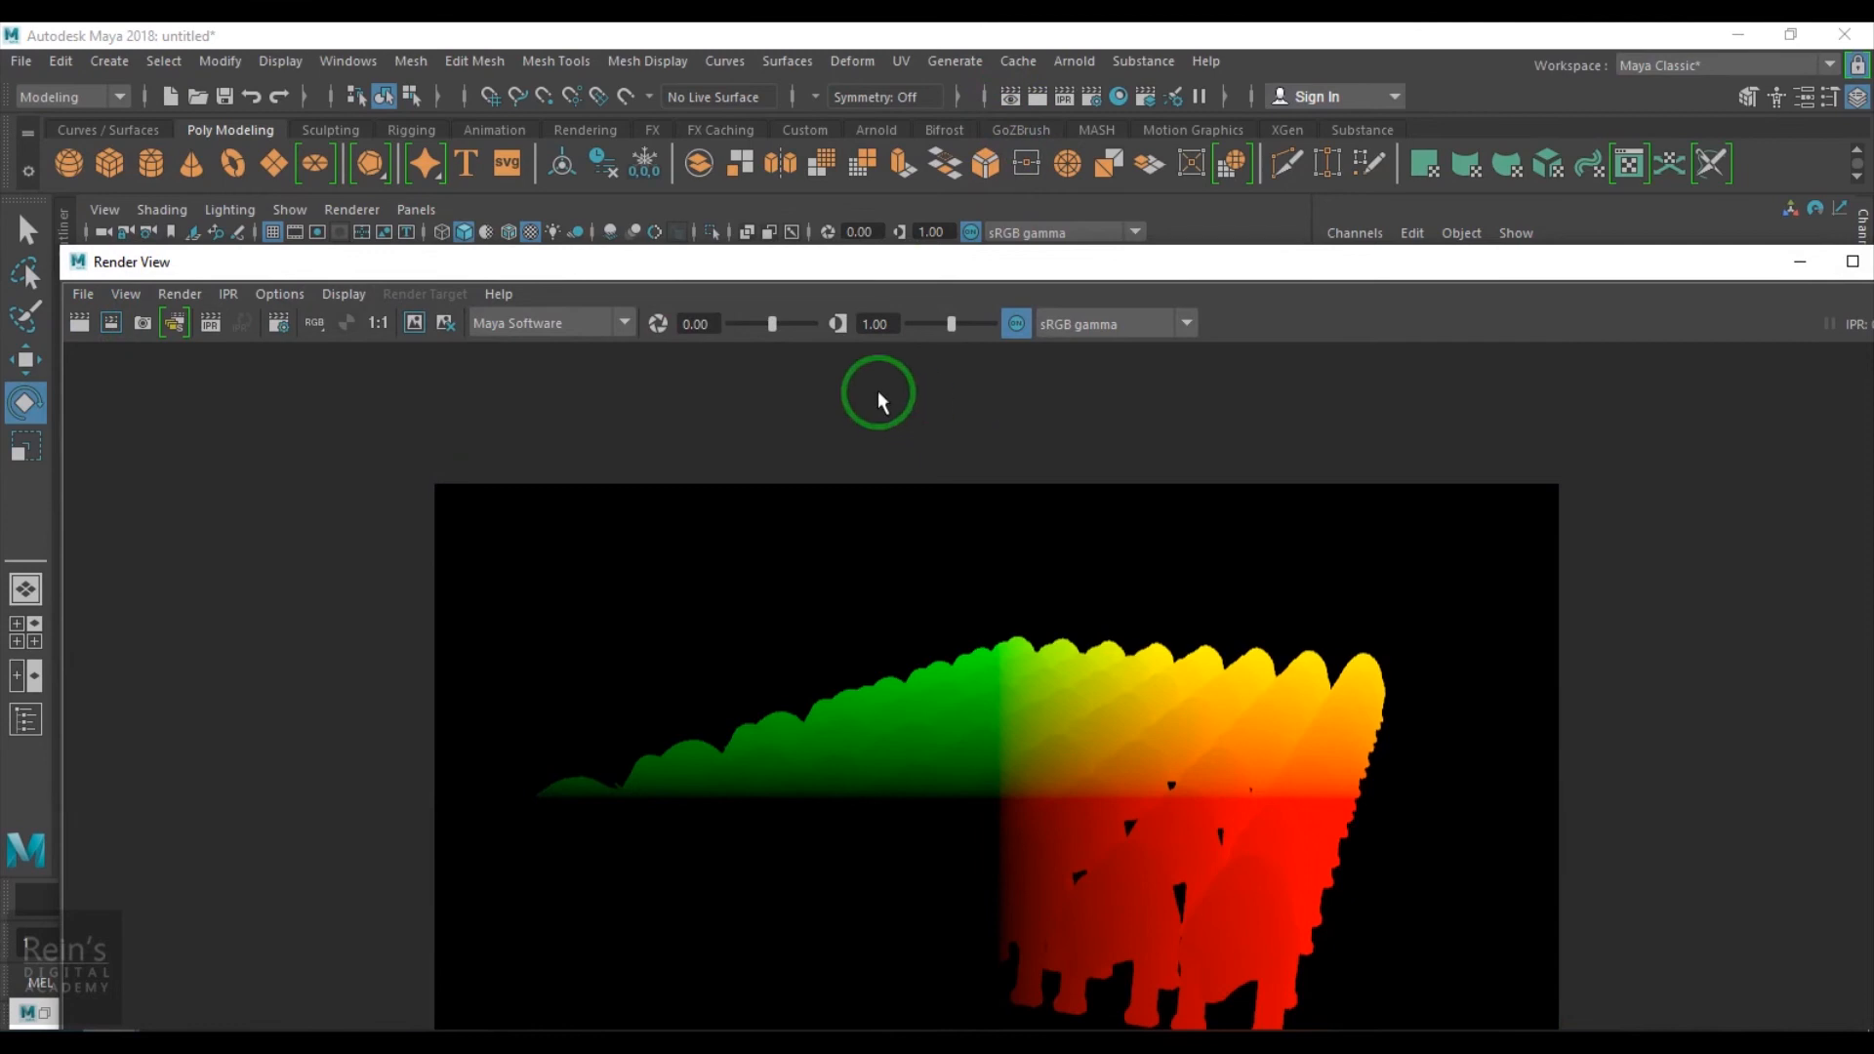
{"action": "left_click_drag", "start_coordinate": [903, 261], "coordinate": [620, 586]}
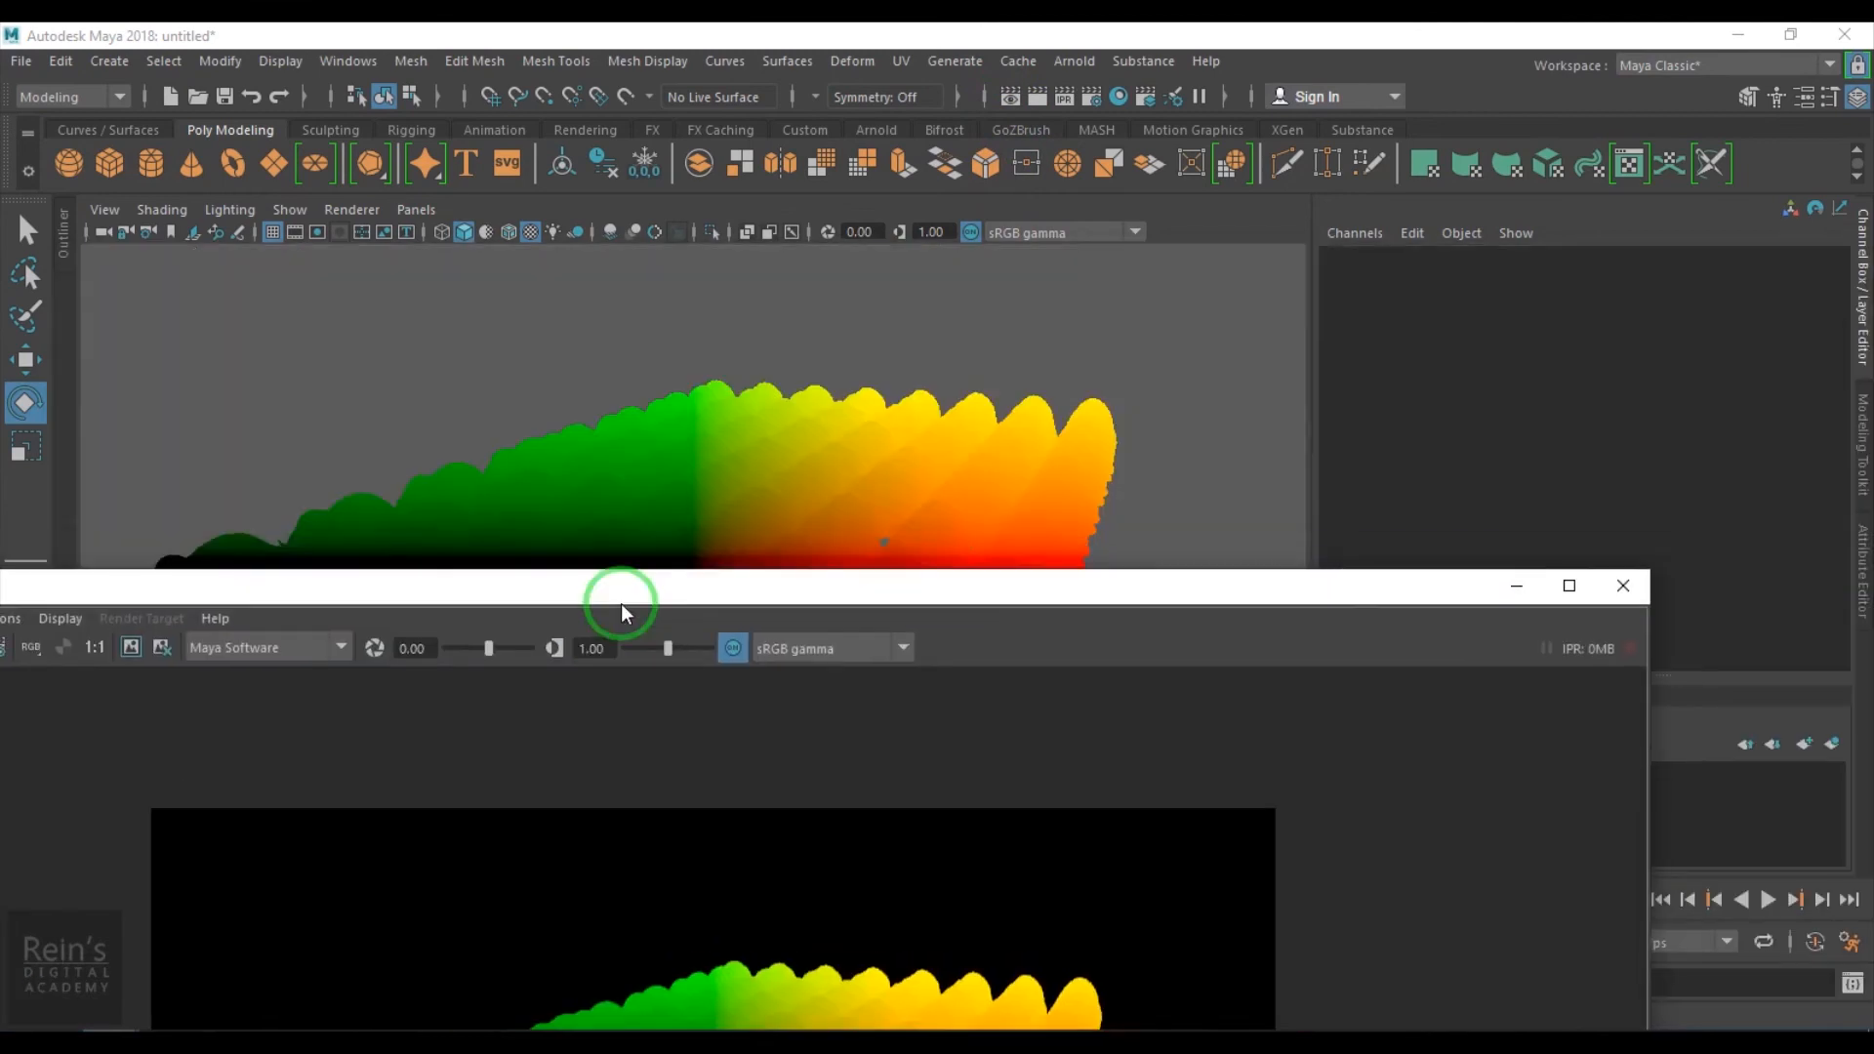
{"action": "left_click", "coordinate": [1518, 588]}
Replace the Point Camera to Value link with a connection from samplerInfo1's Point Camera Z to setRange1's Value Z
{"action": "left_click", "coordinate": [122, 1005]}
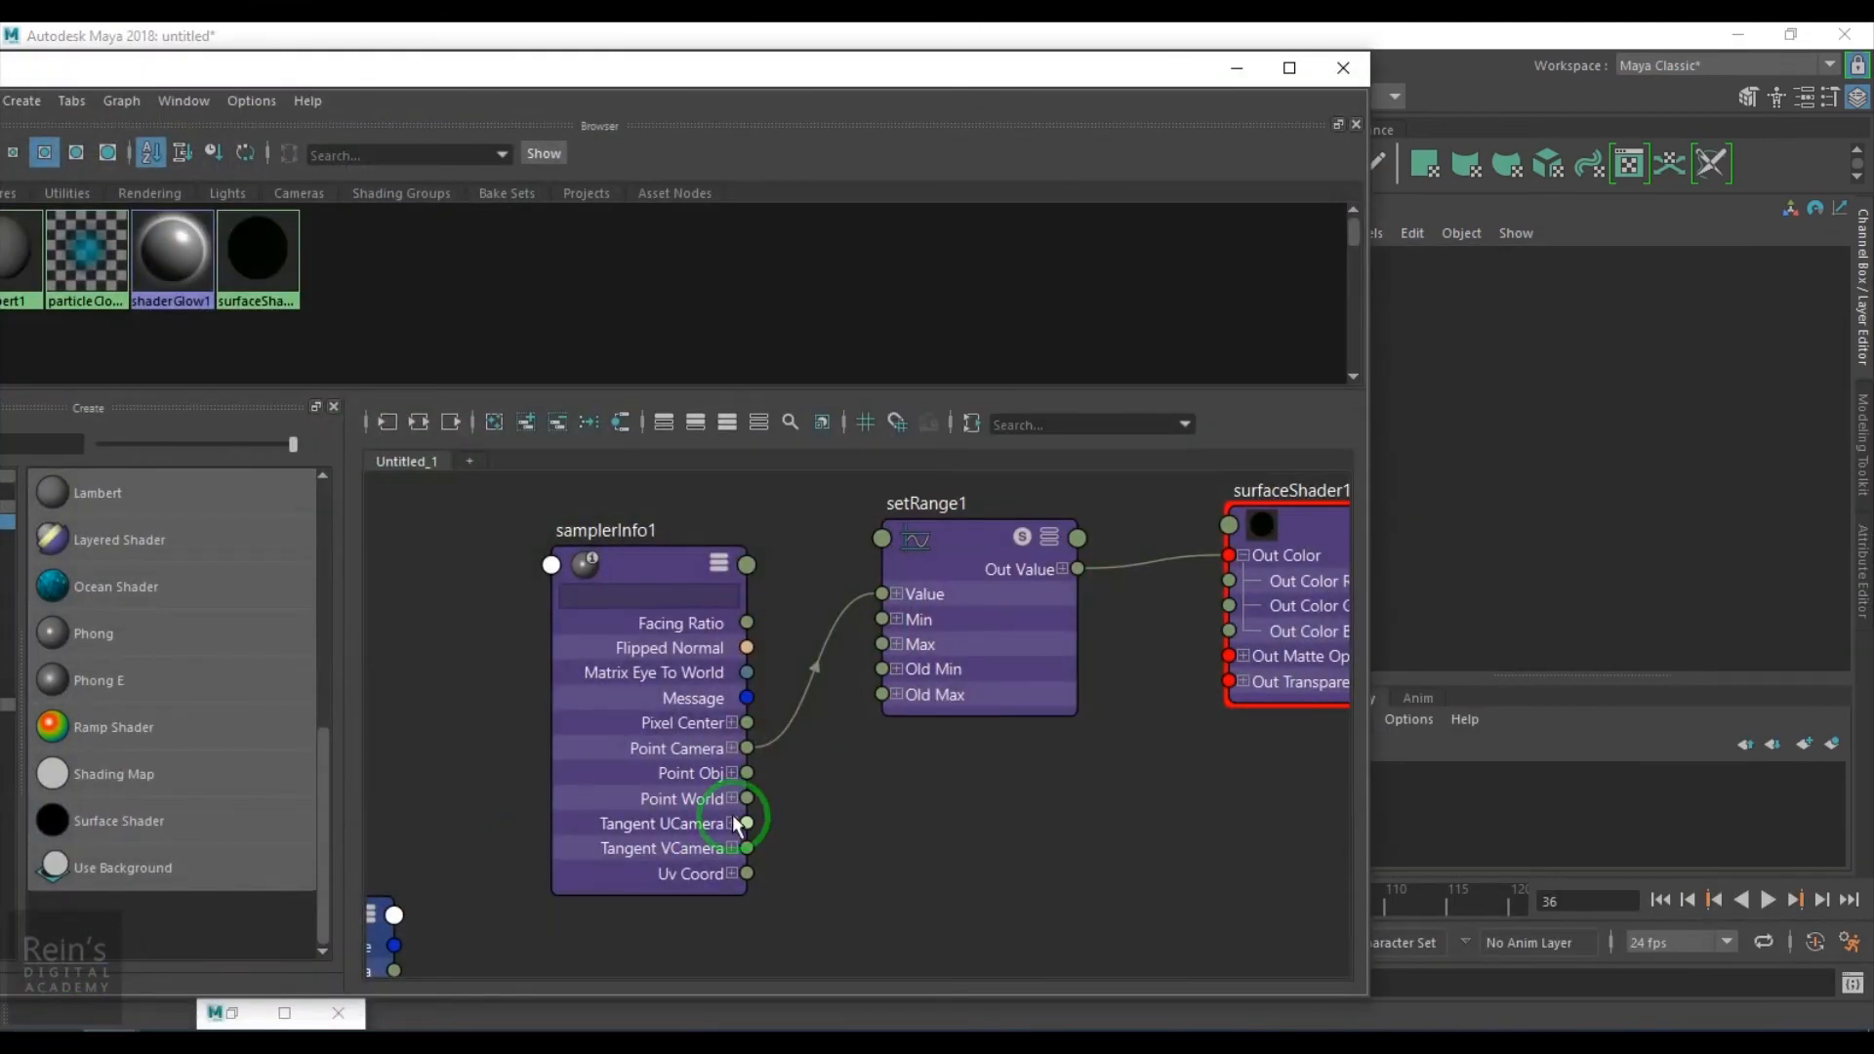
{"action": "left_click", "coordinate": [734, 750]}
{"action": "left_click_drag", "start_coordinate": [734, 750], "coordinate": [783, 747]}
{"action": "left_click", "coordinate": [731, 748]}
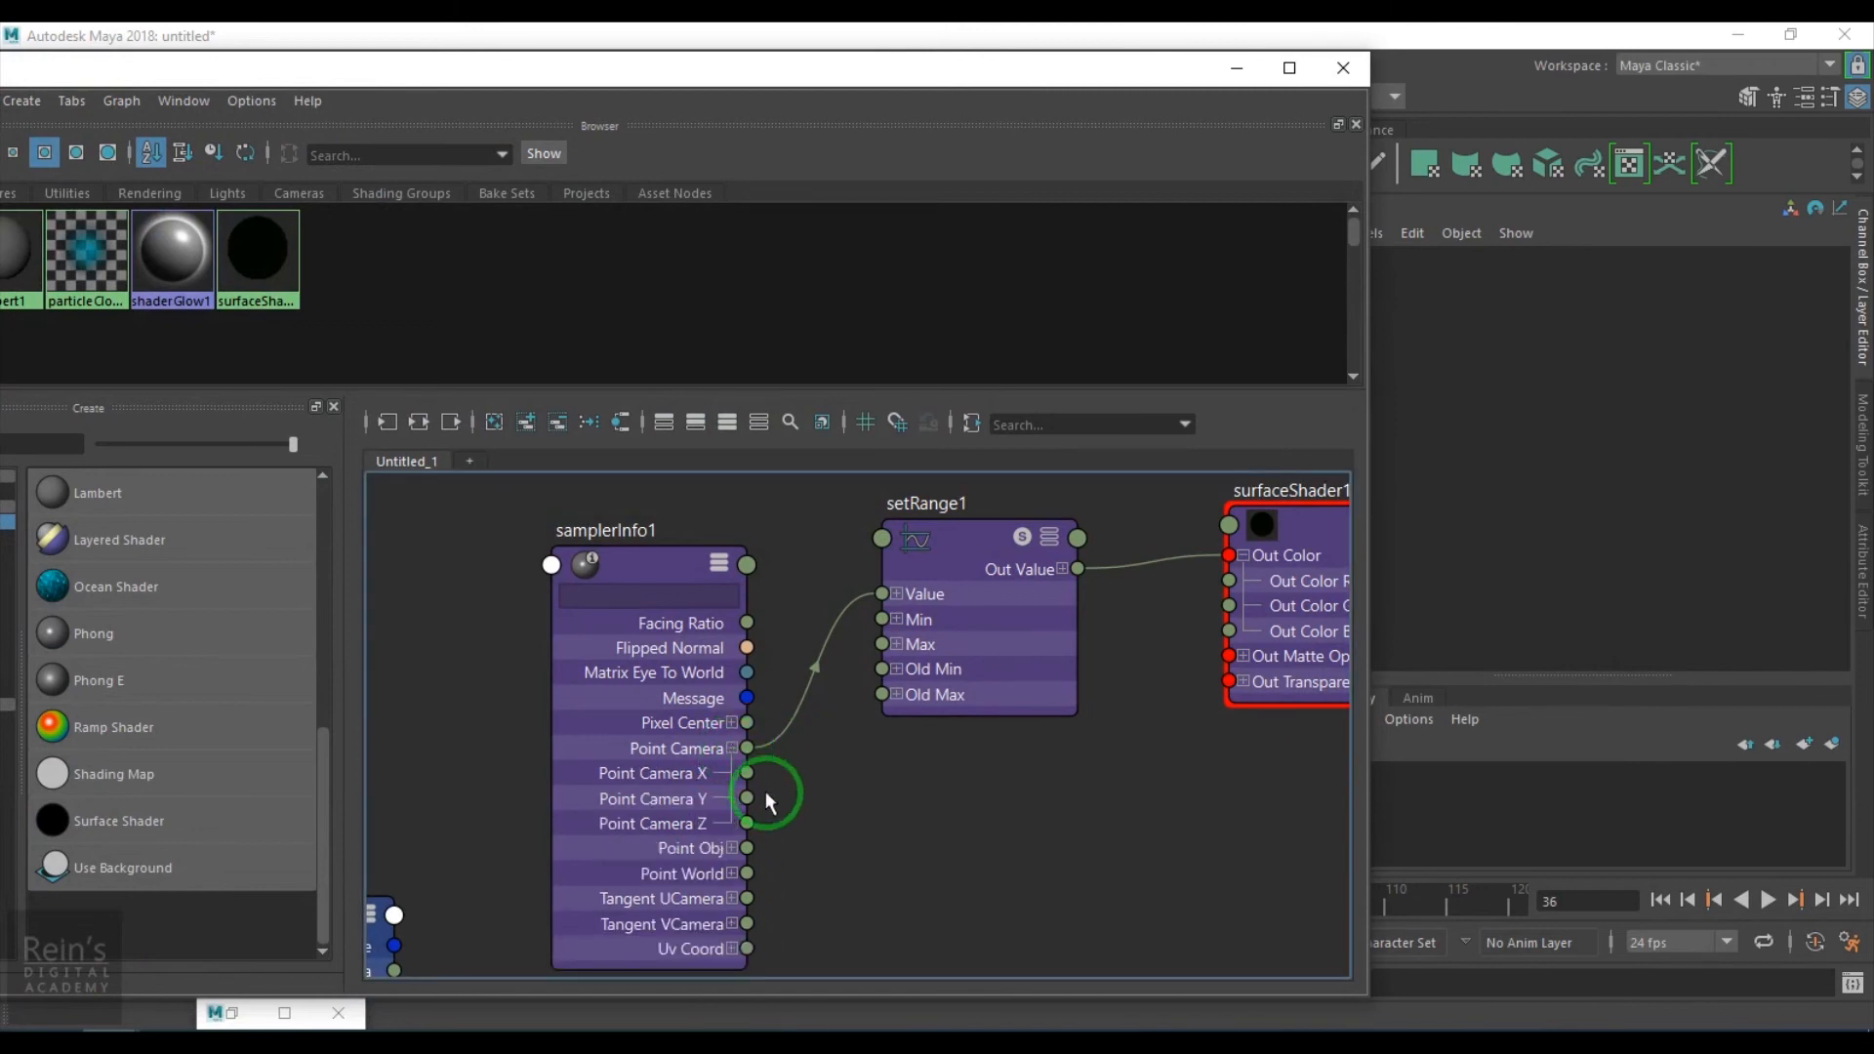
{"action": "left_click", "coordinate": [896, 593]}
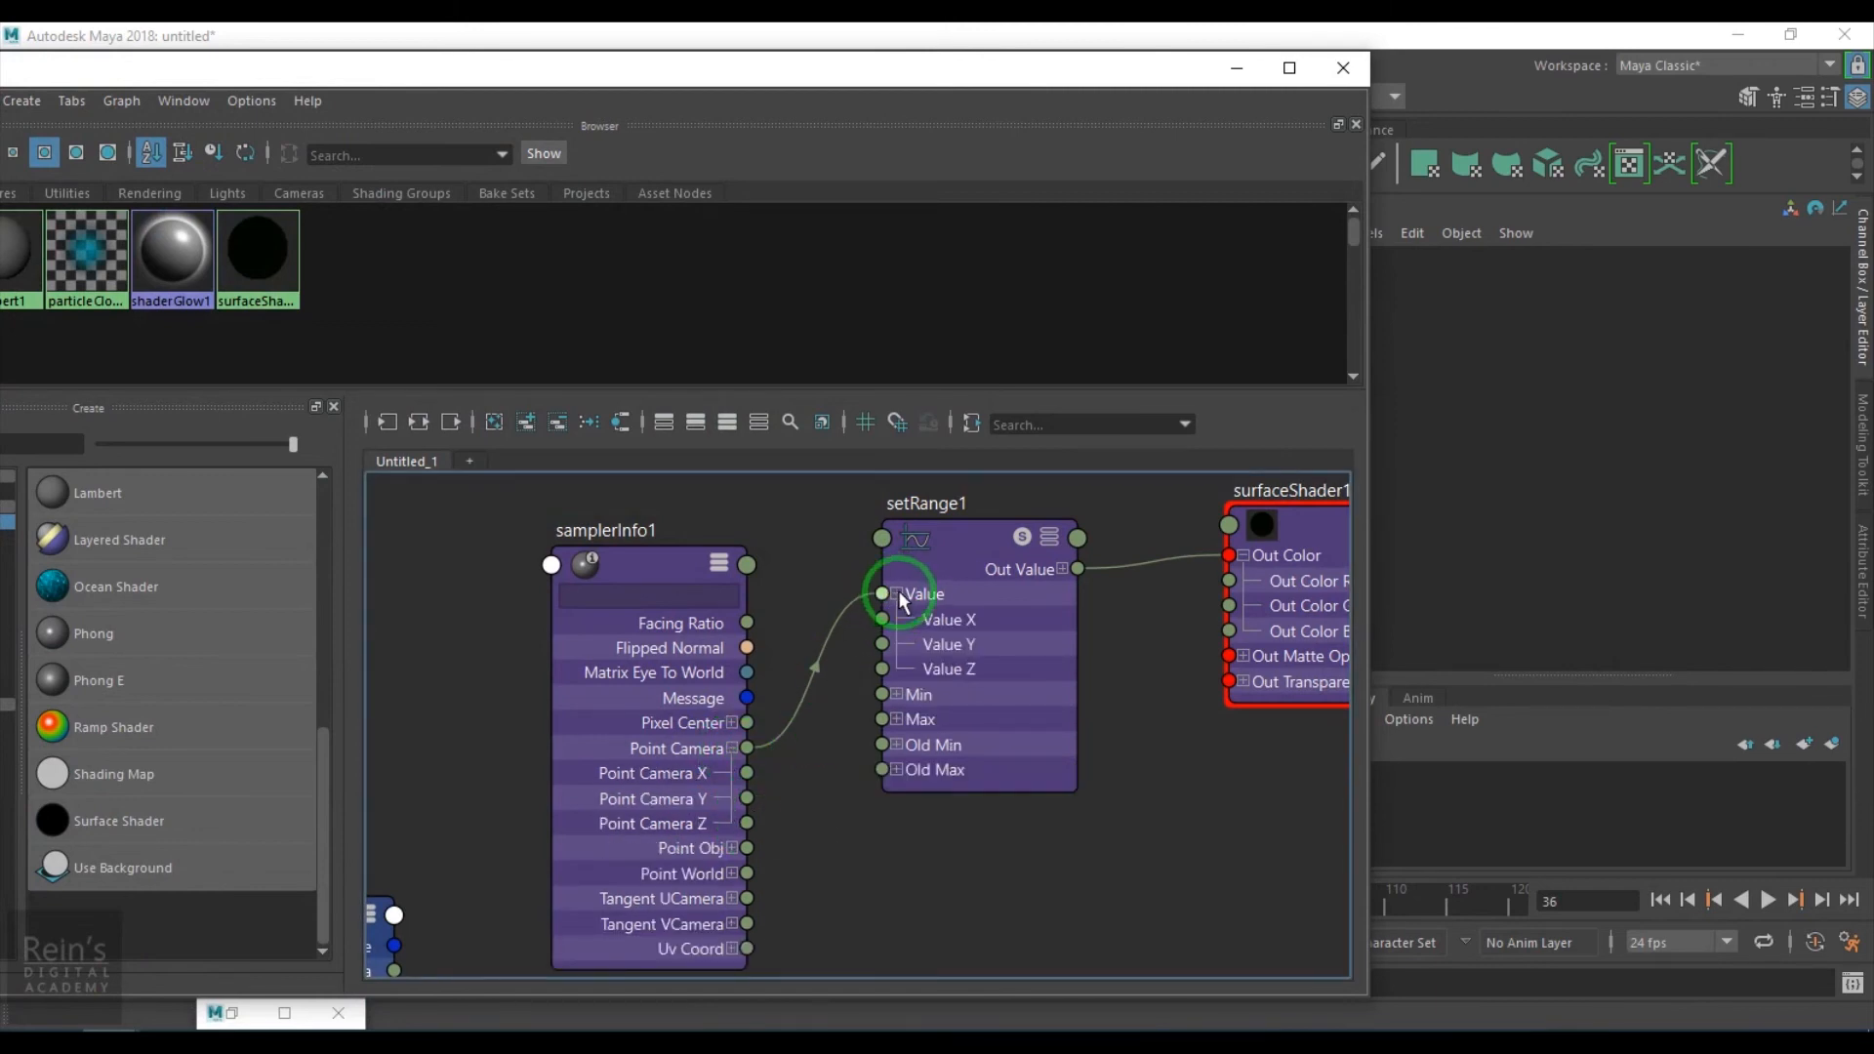
{"action": "left_click_drag", "start_coordinate": [748, 822], "coordinate": [857, 665]}
{"action": "key", "text": "Delete"}
Replace the Out Value to Out Color link with a connection from setRange1's Out Value Z to surfaceShader1's Out Color B
{"action": "left_click", "coordinate": [1243, 555]}
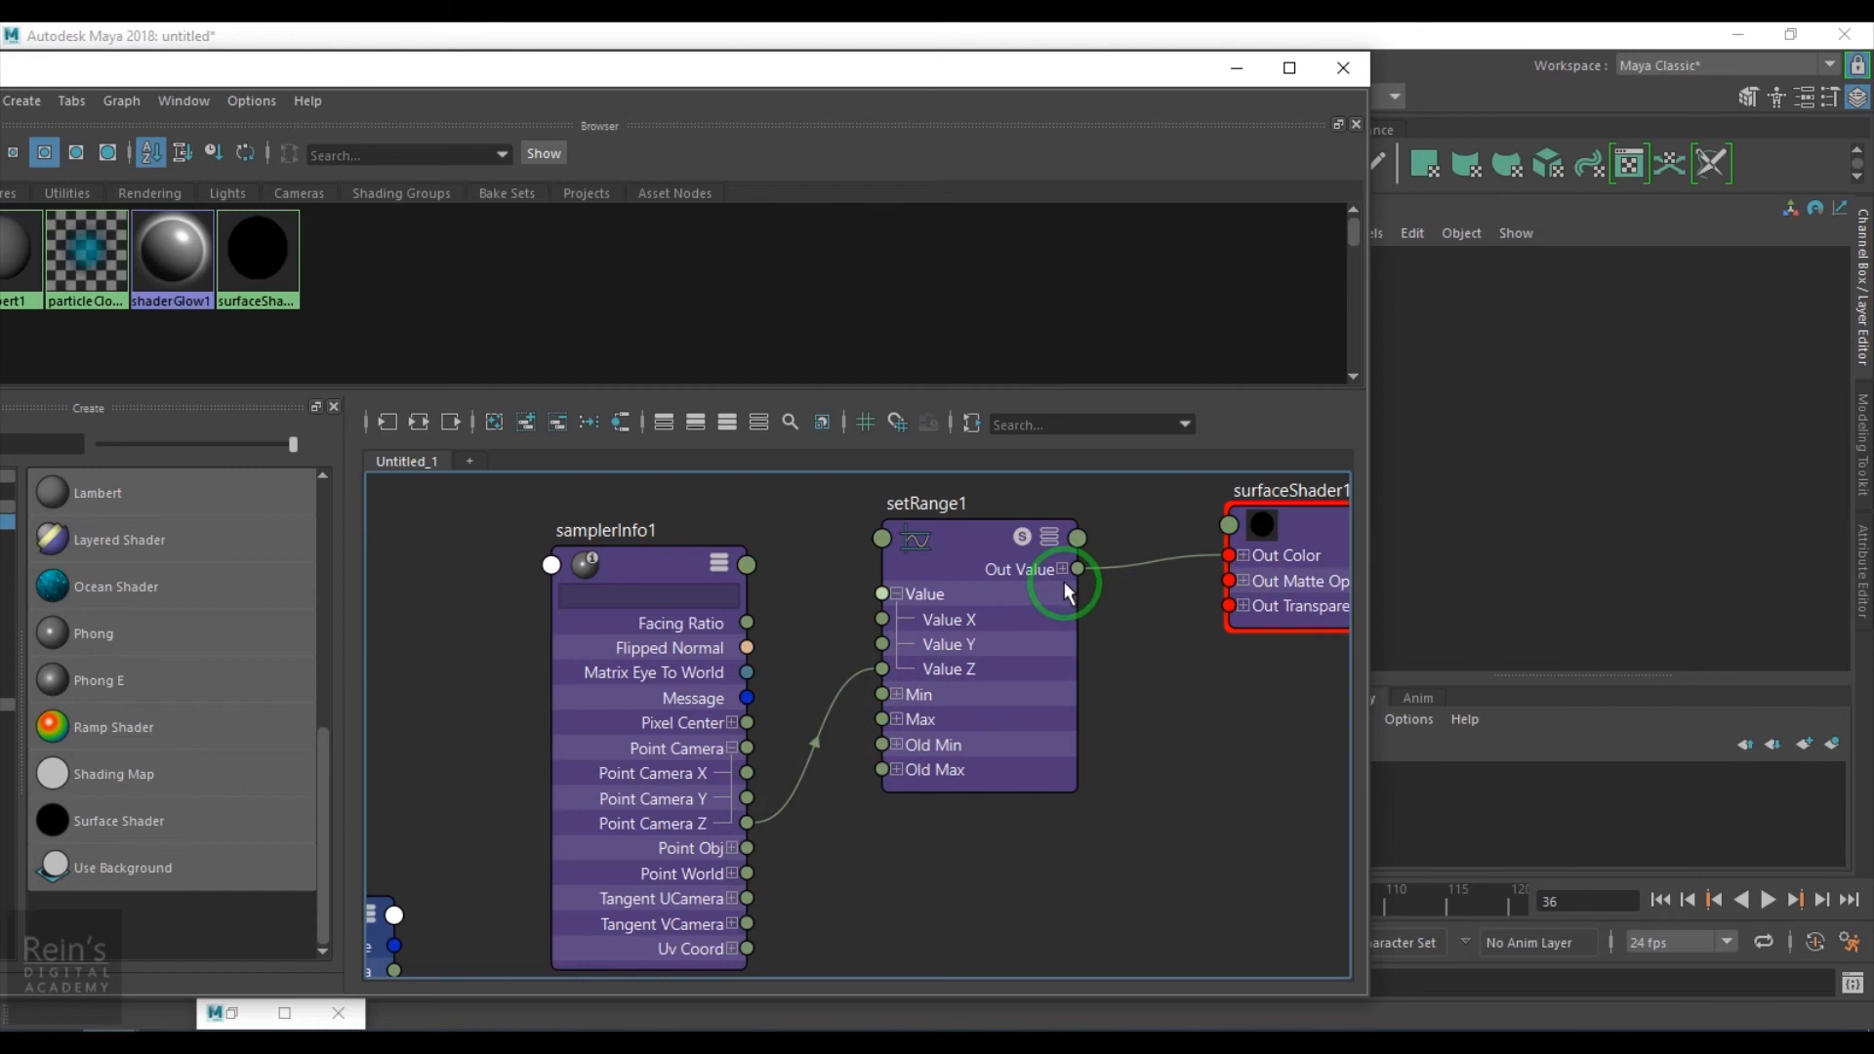
{"action": "left_click", "coordinate": [1062, 569]}
{"action": "left_click", "coordinate": [1243, 555]}
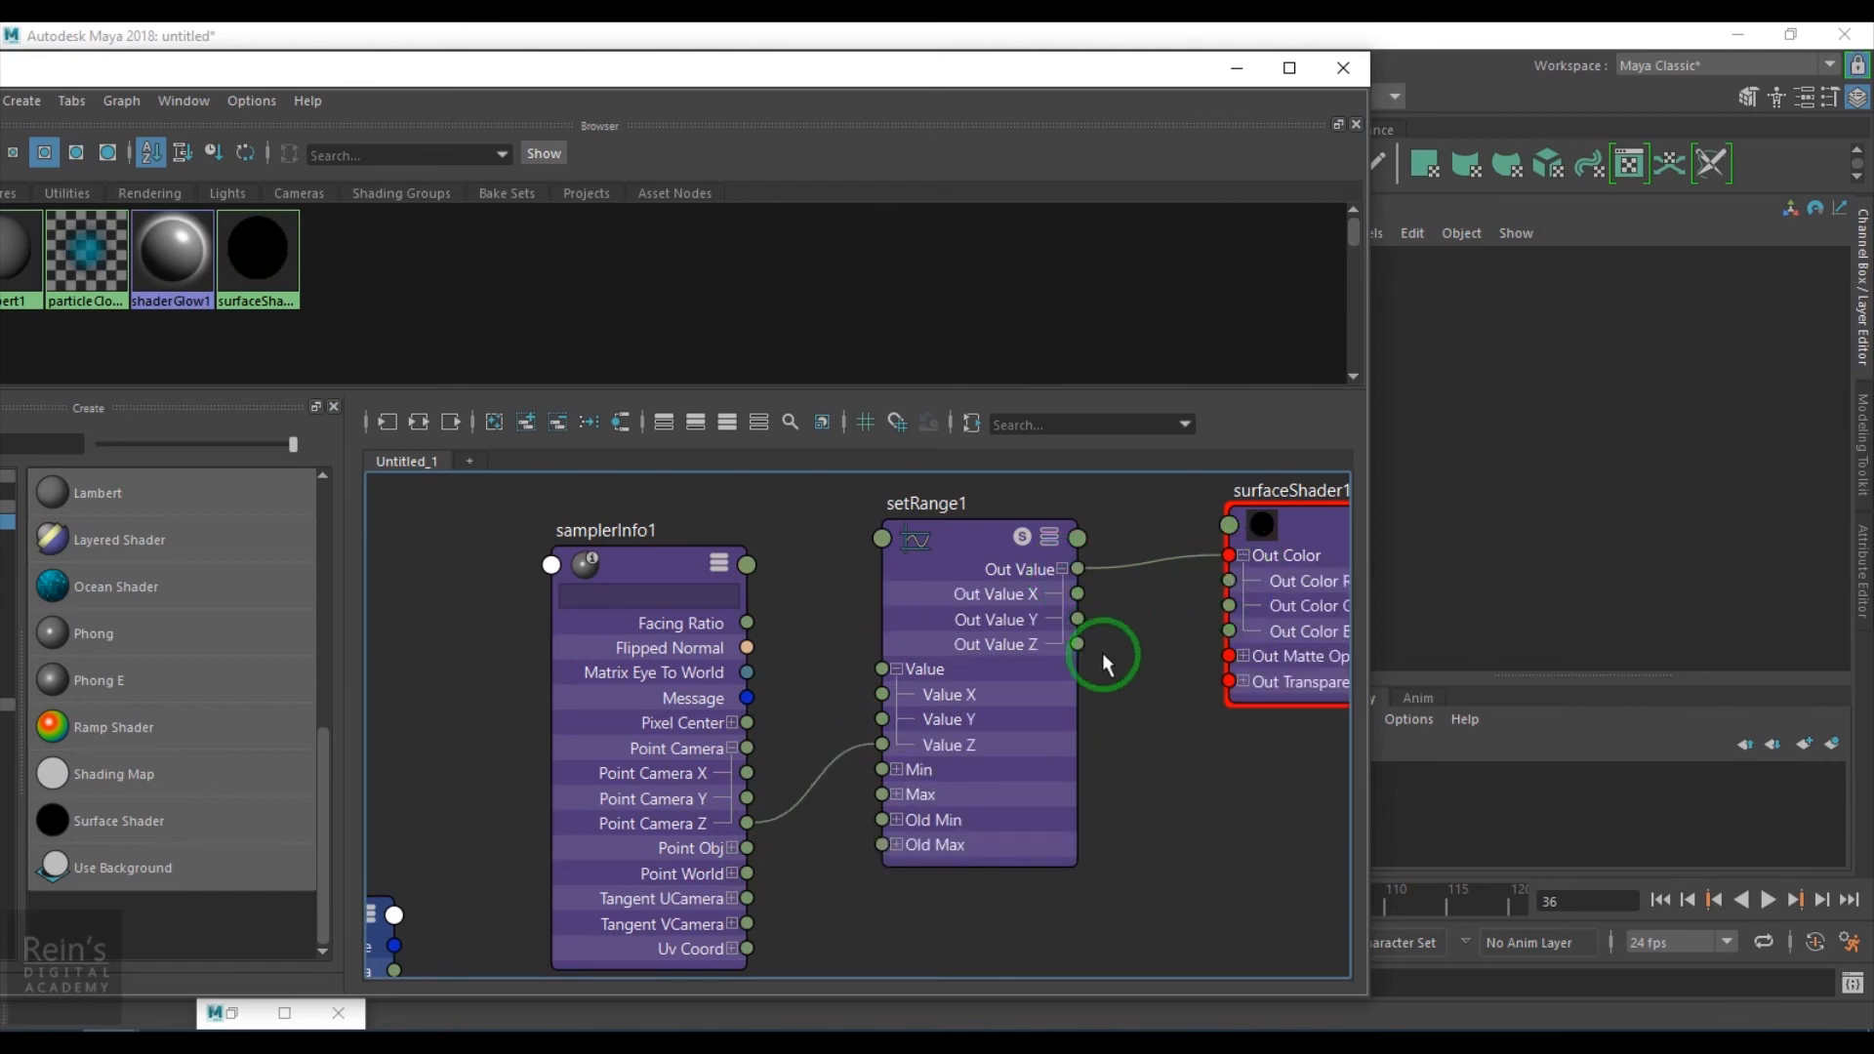
{"action": "key", "text": "Delete"}
{"action": "left_click_drag", "start_coordinate": [1132, 537], "coordinate": [1229, 630]}
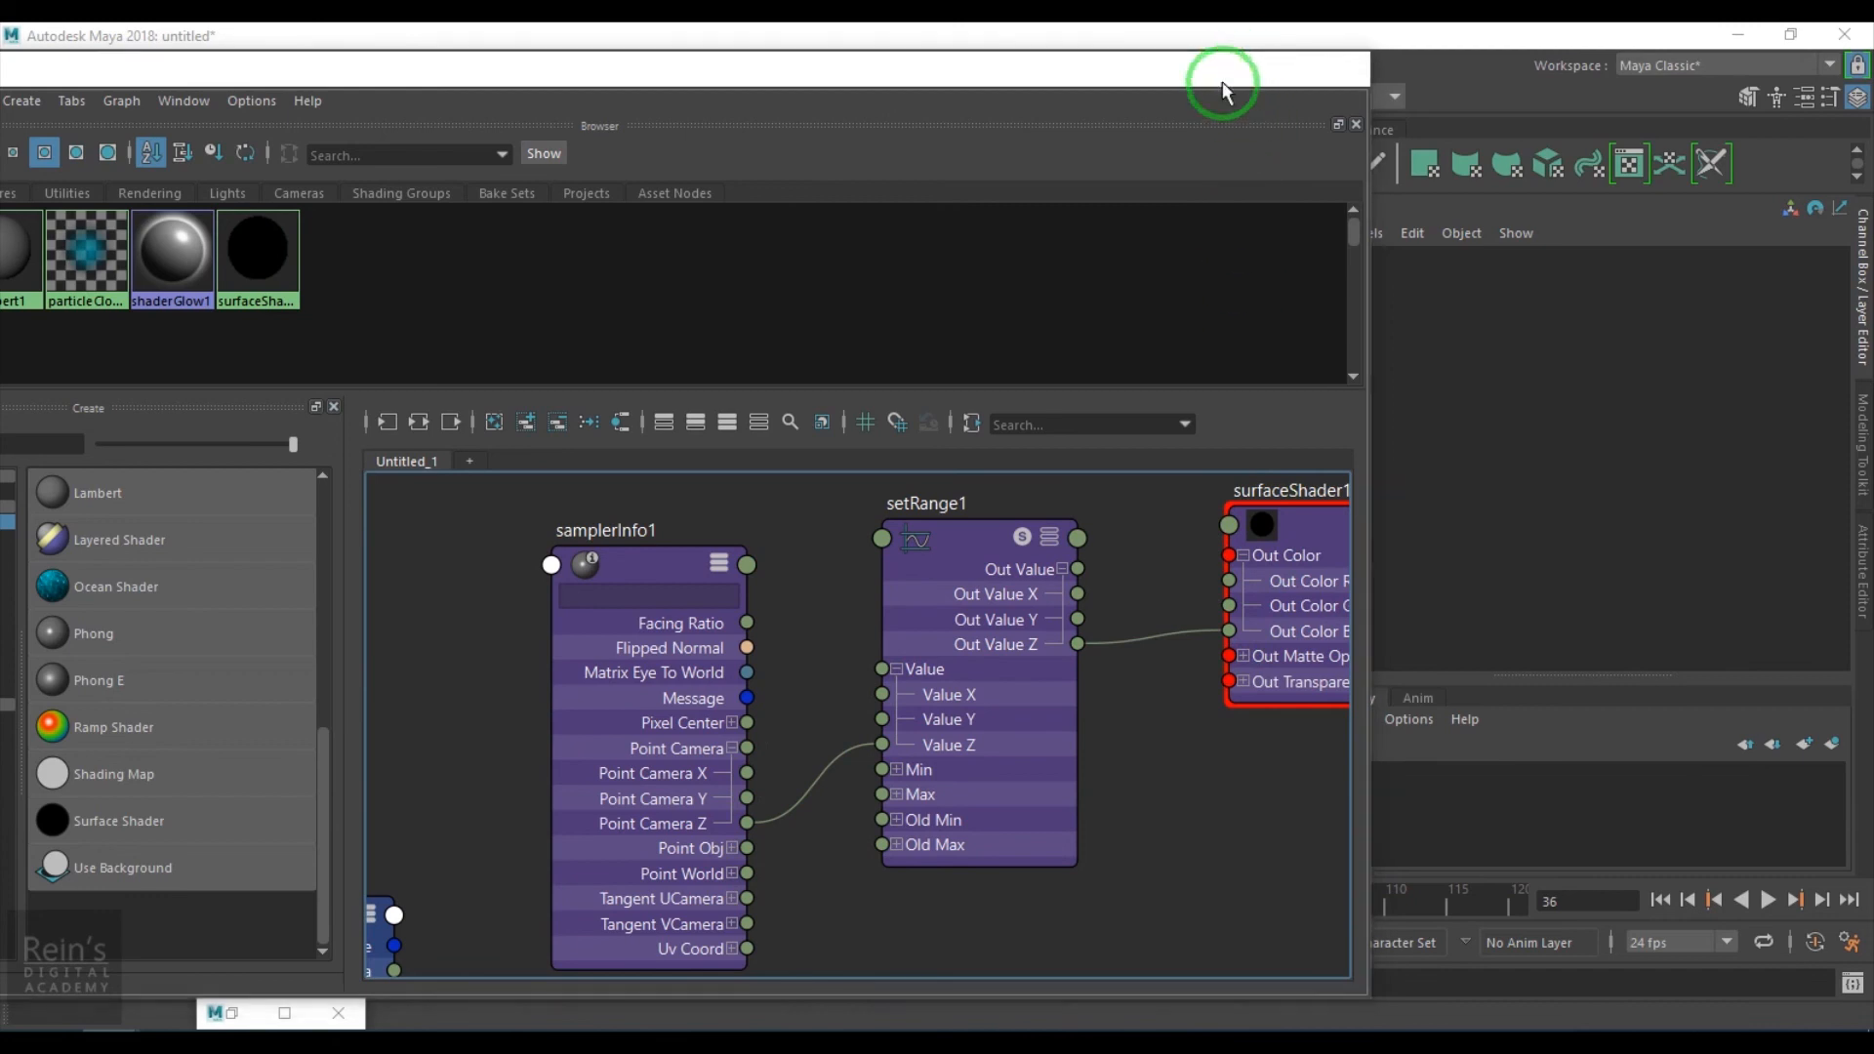
Check the grid's camera-depth color in the perspective viewport and render it
{"action": "left_click", "coordinate": [1236, 70]}
{"action": "left_click", "coordinate": [93, 1022]}
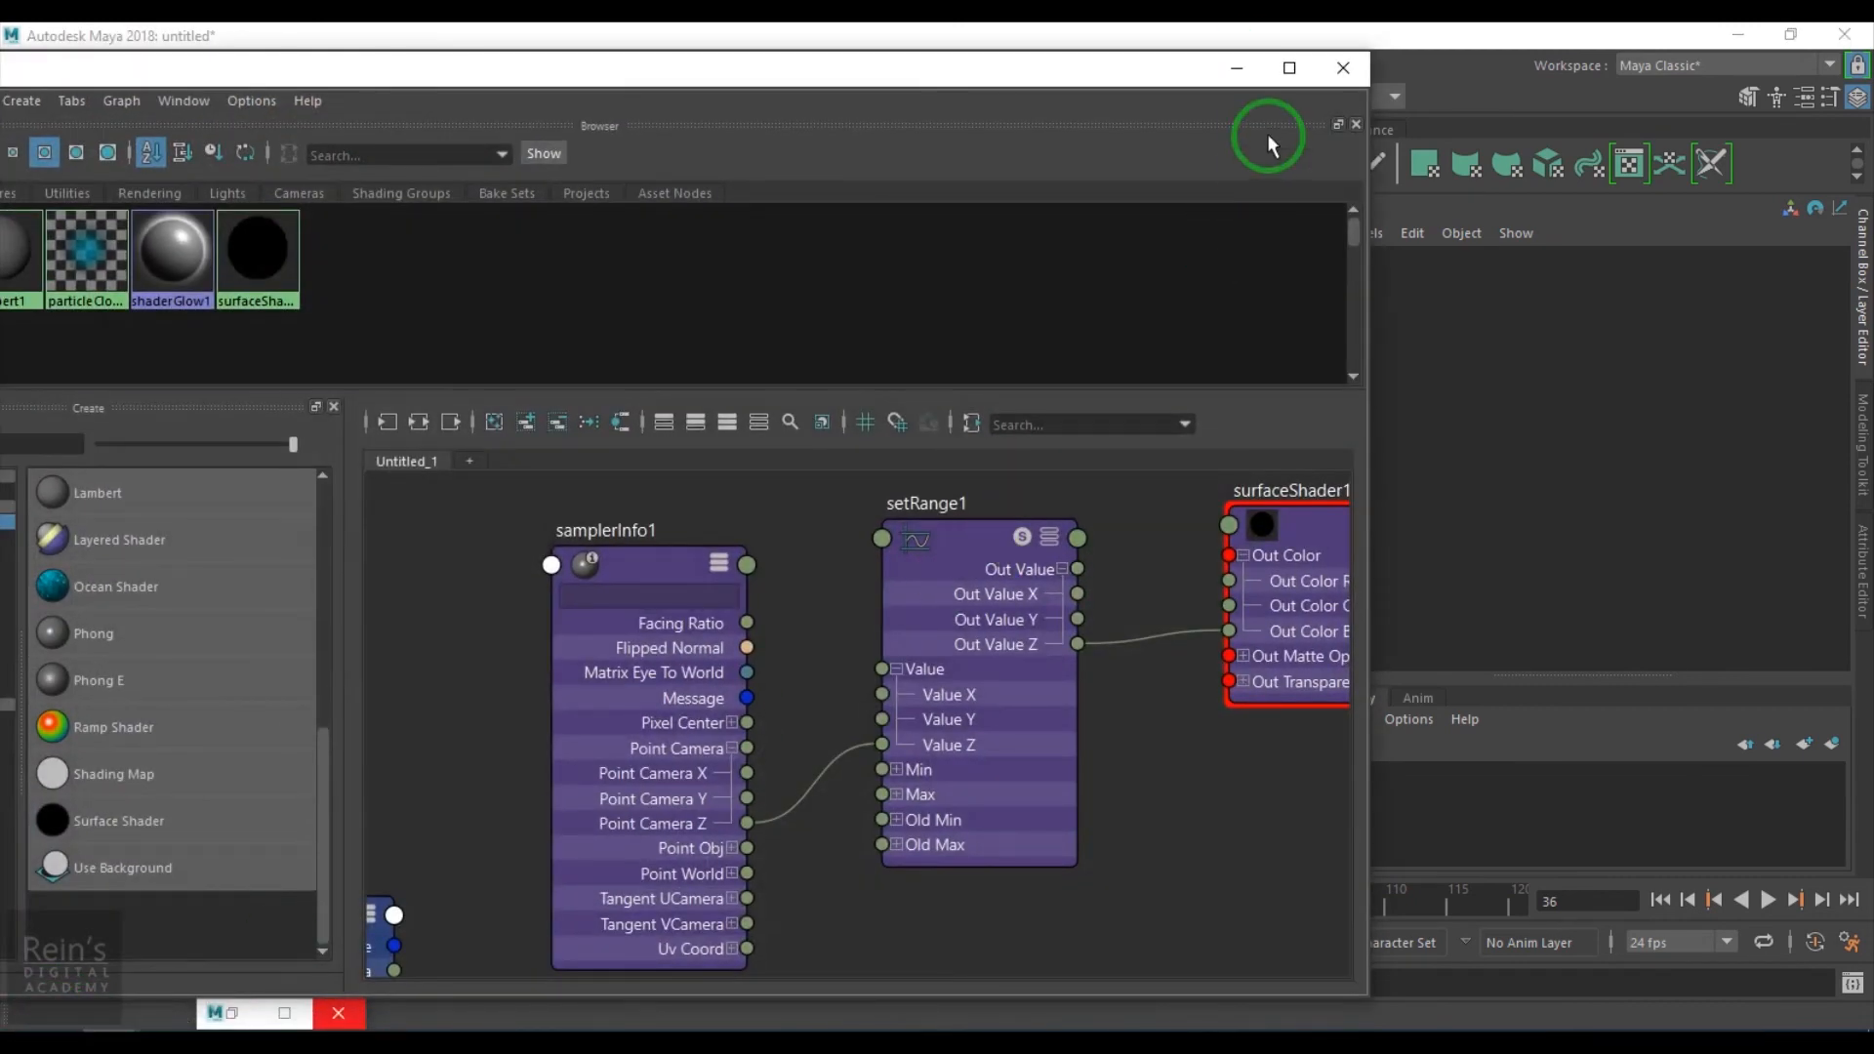
{"action": "left_click", "coordinate": [1236, 68]}
{"action": "left_click", "coordinate": [247, 1022]}
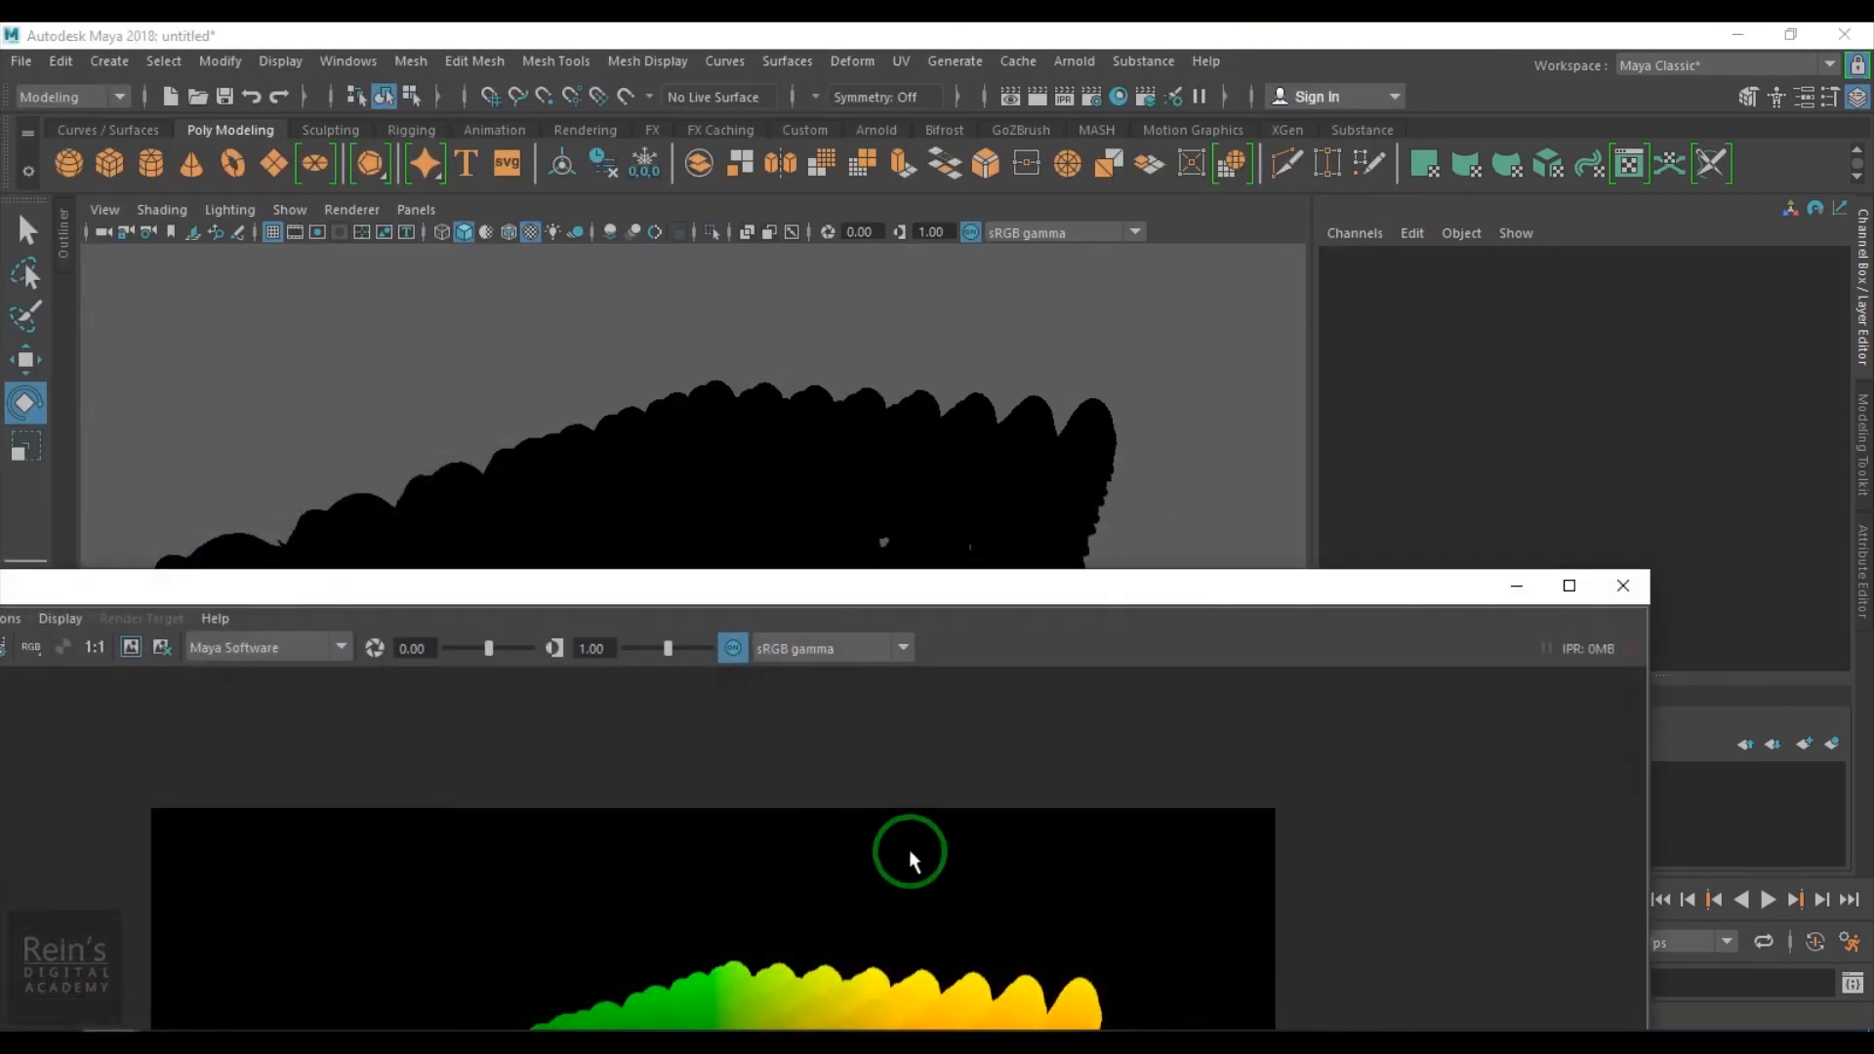
{"action": "left_click_drag", "start_coordinate": [1045, 589], "coordinate": [1183, 86]}
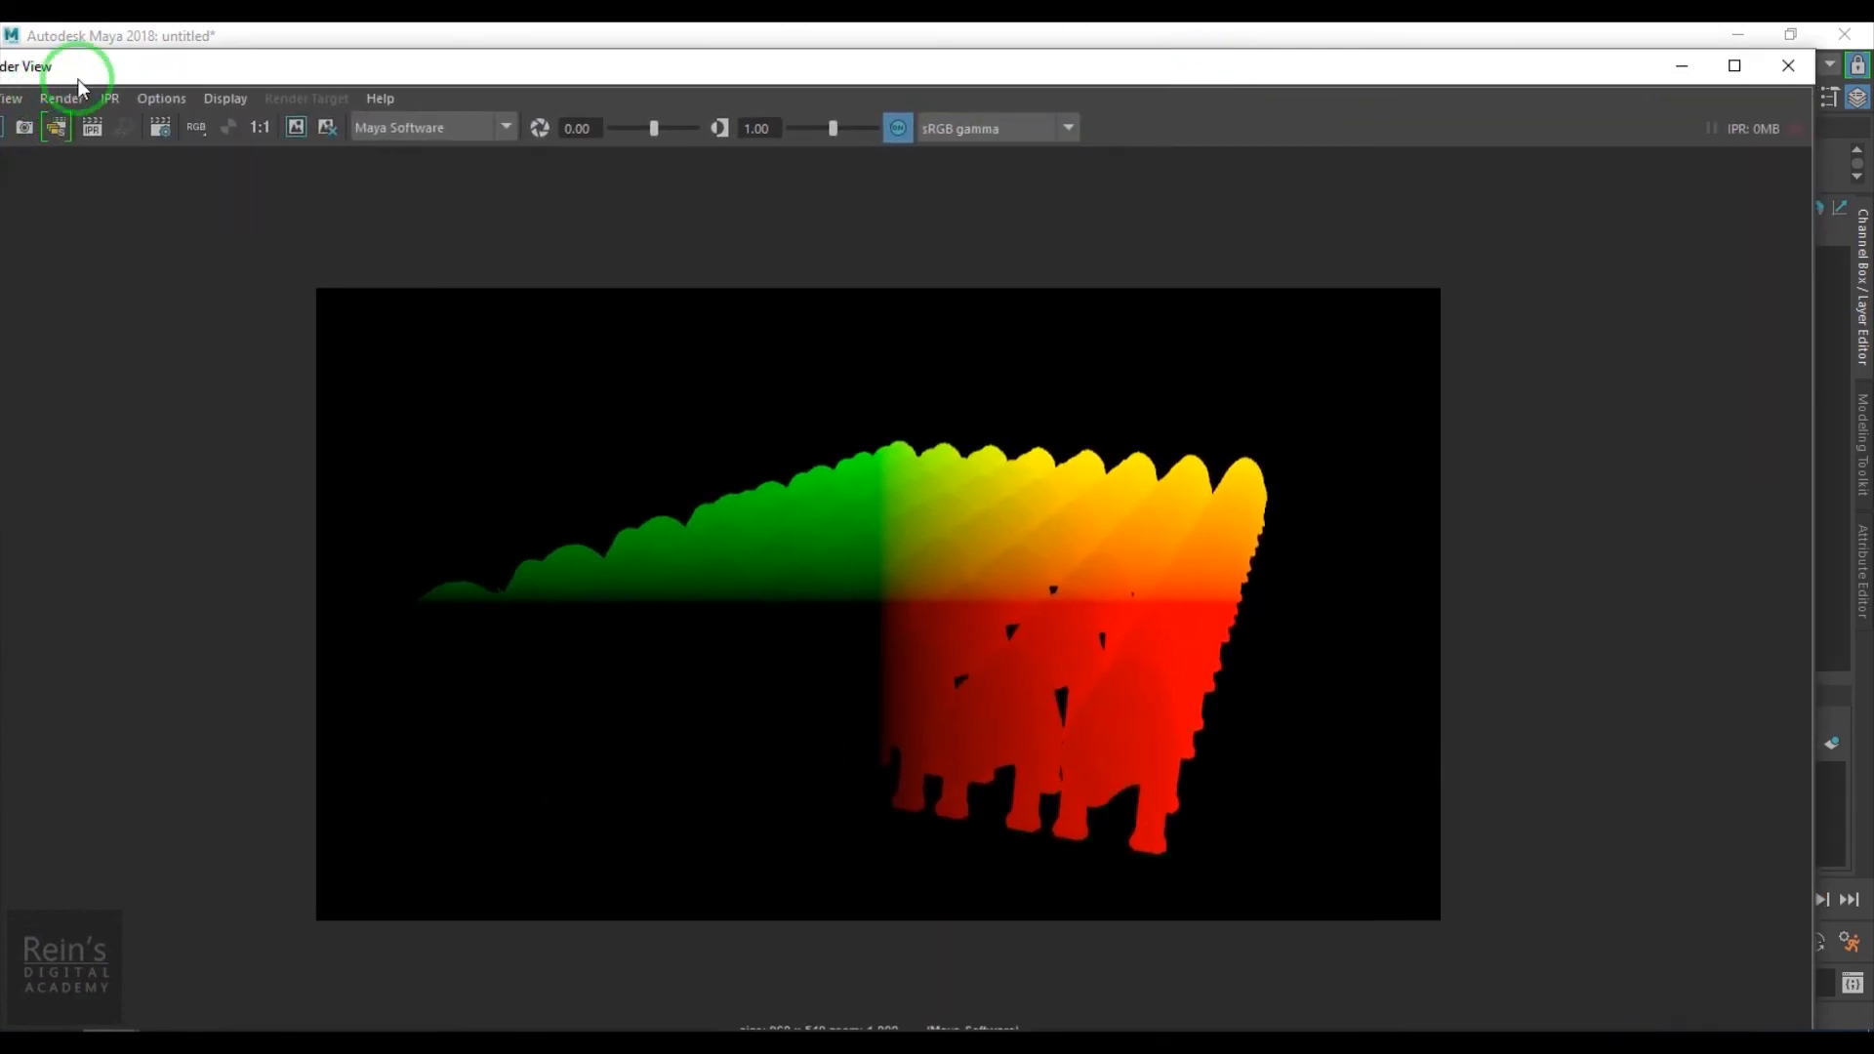
{"action": "left_click_drag", "start_coordinate": [83, 67], "coordinate": [206, 71]}
{"action": "left_click", "coordinate": [92, 142]}
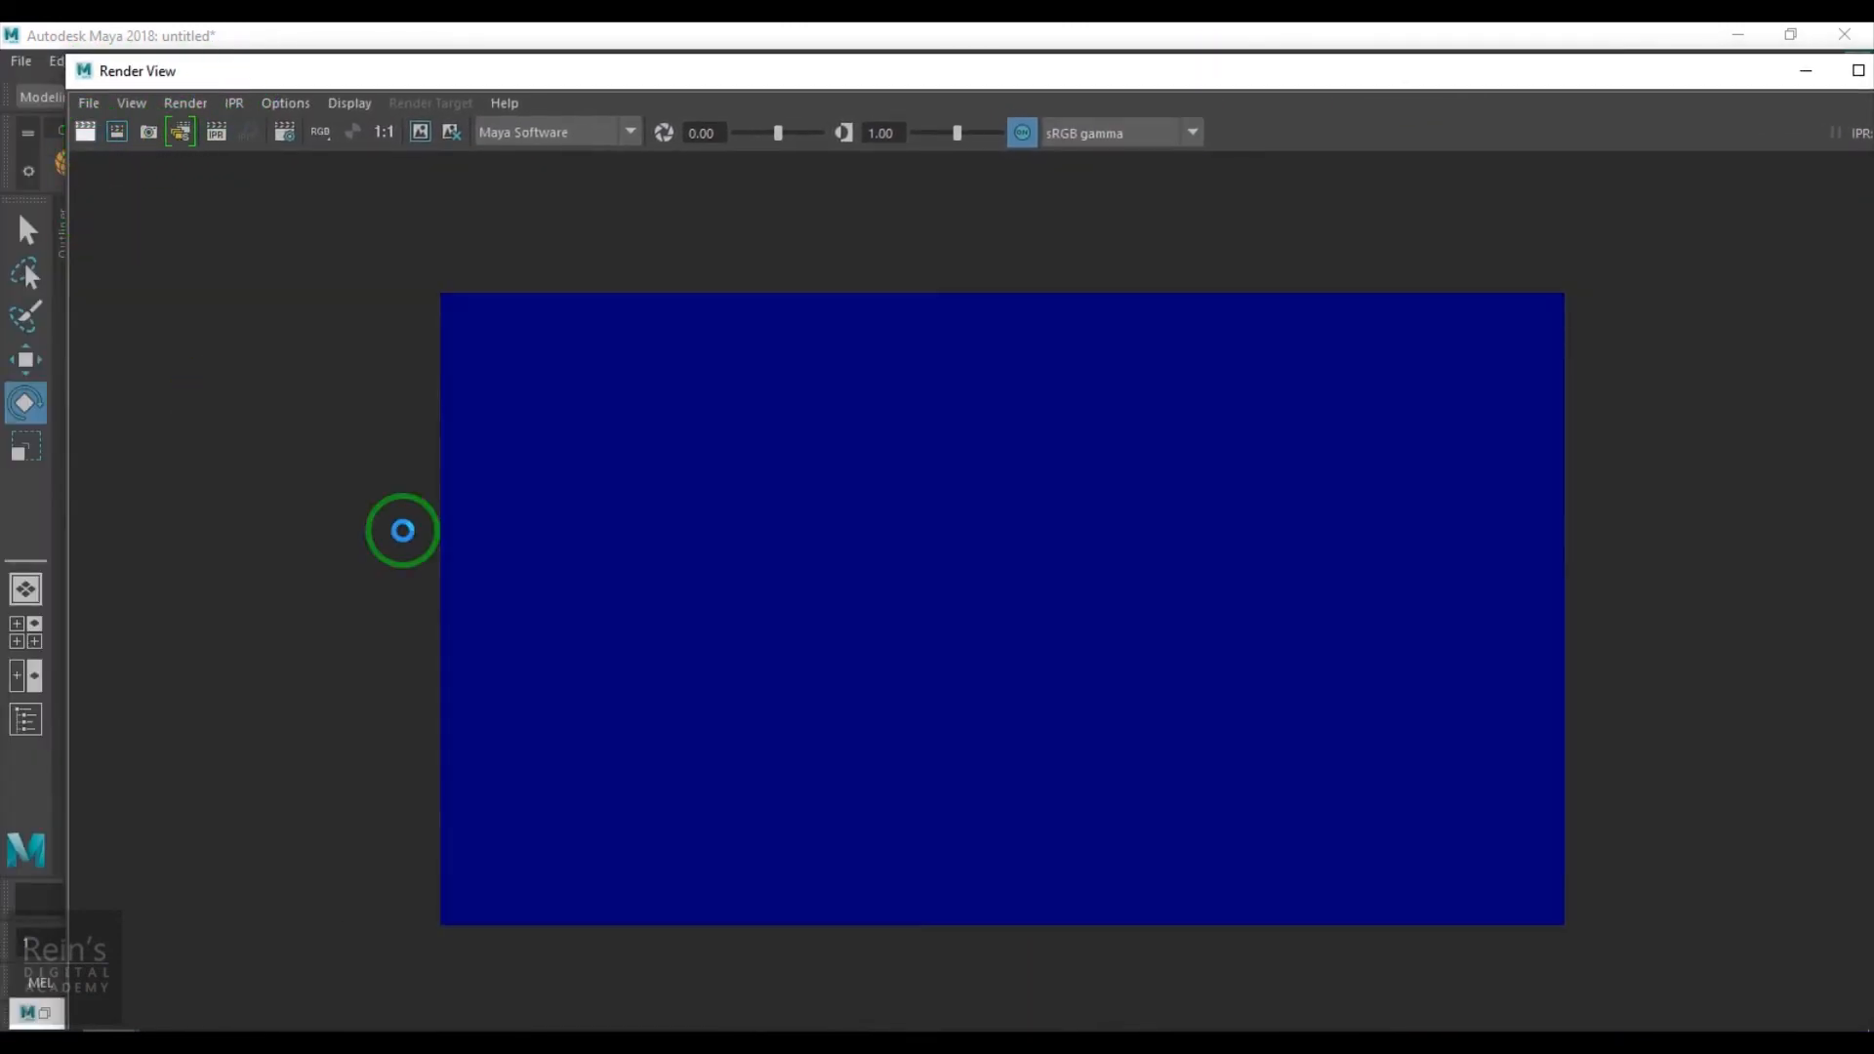
Open setRange1's attributes and set its Min Z to 1 and Max Z to 0
{"action": "left_click", "coordinate": [1807, 72]}
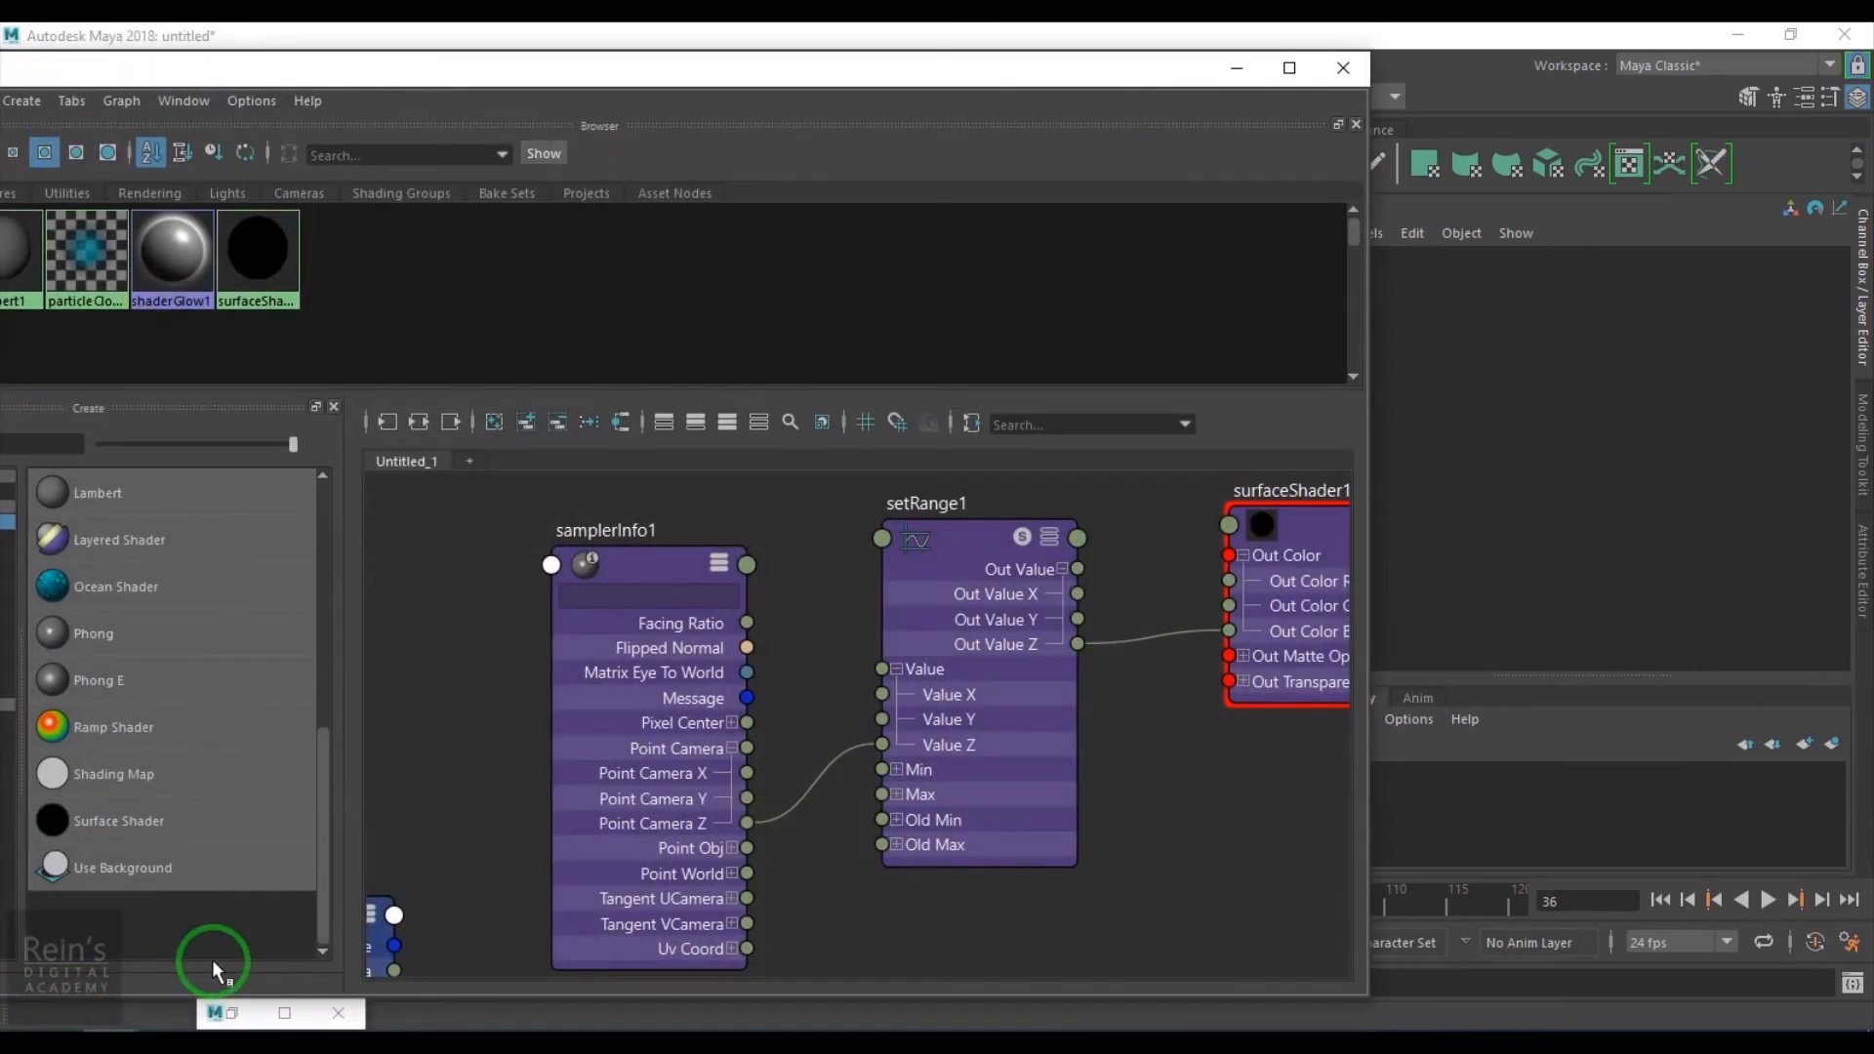
{"action": "left_click", "coordinate": [944, 530]}
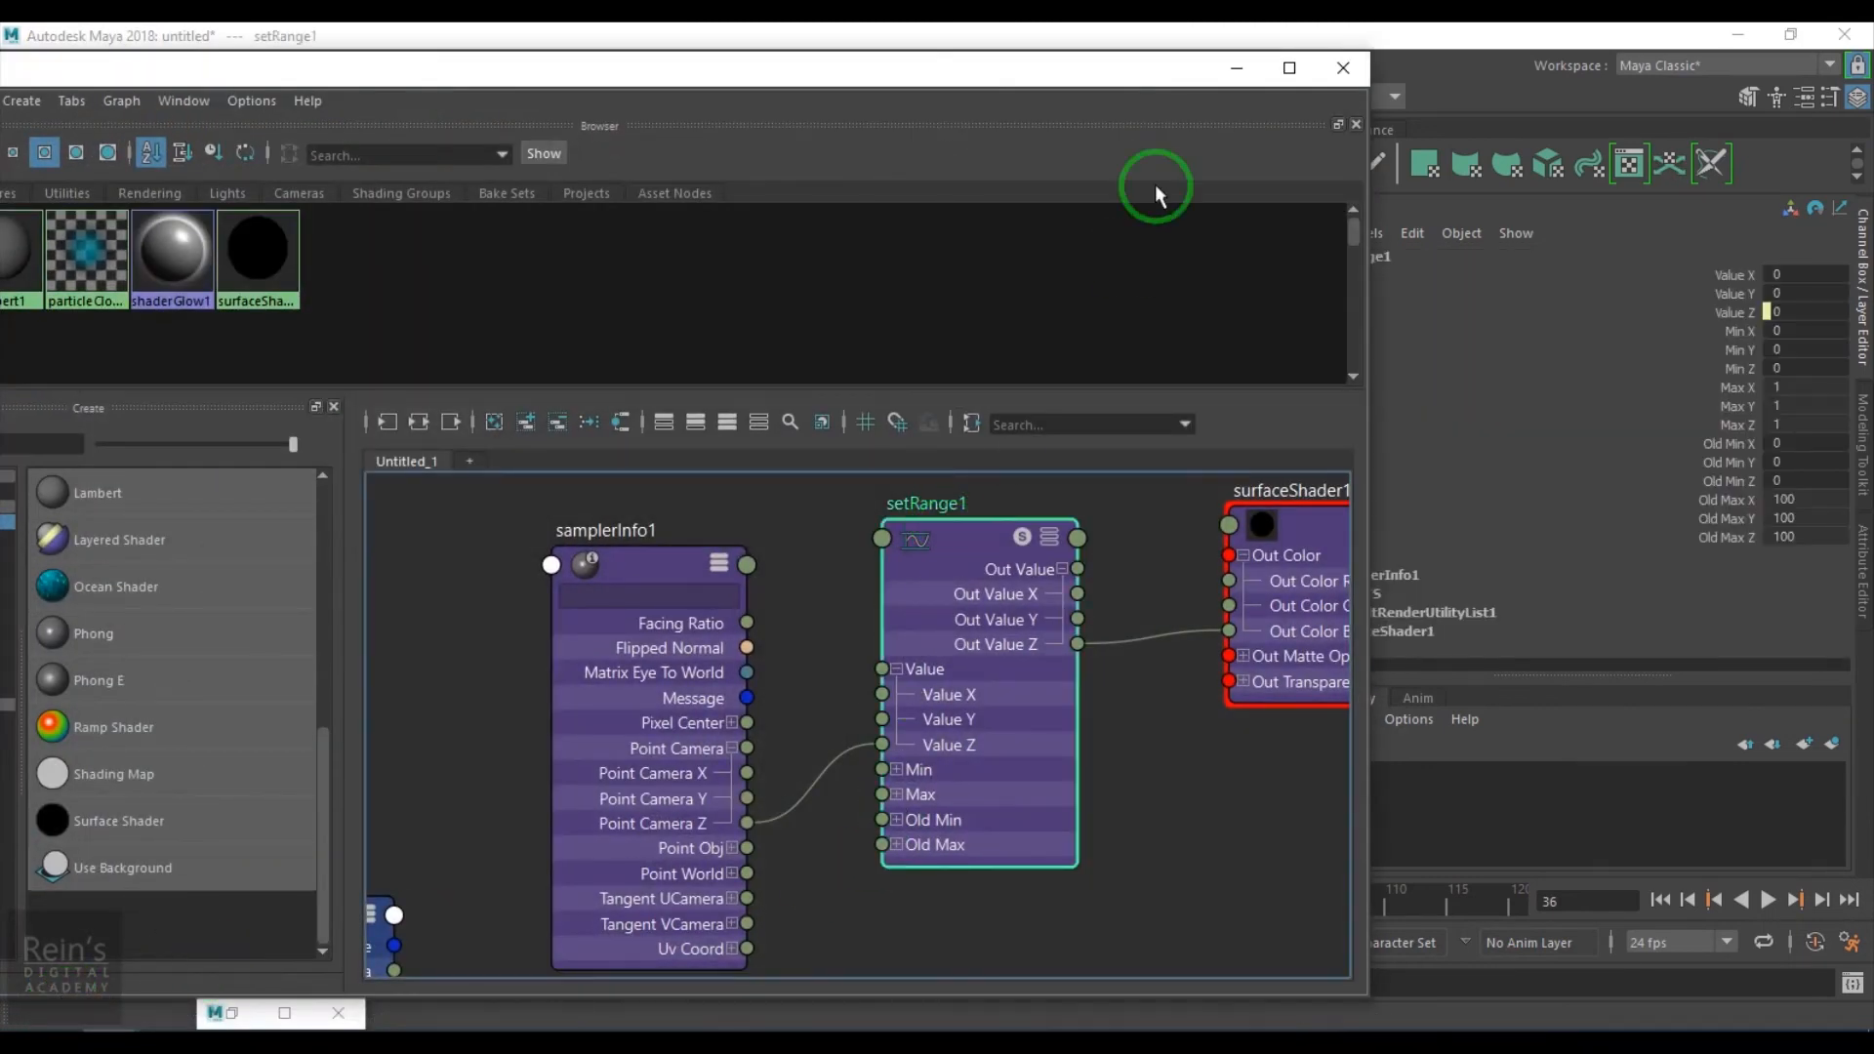
{"action": "left_click_drag", "start_coordinate": [1175, 80], "coordinate": [817, 159]}
{"action": "left_click", "coordinate": [1862, 574]}
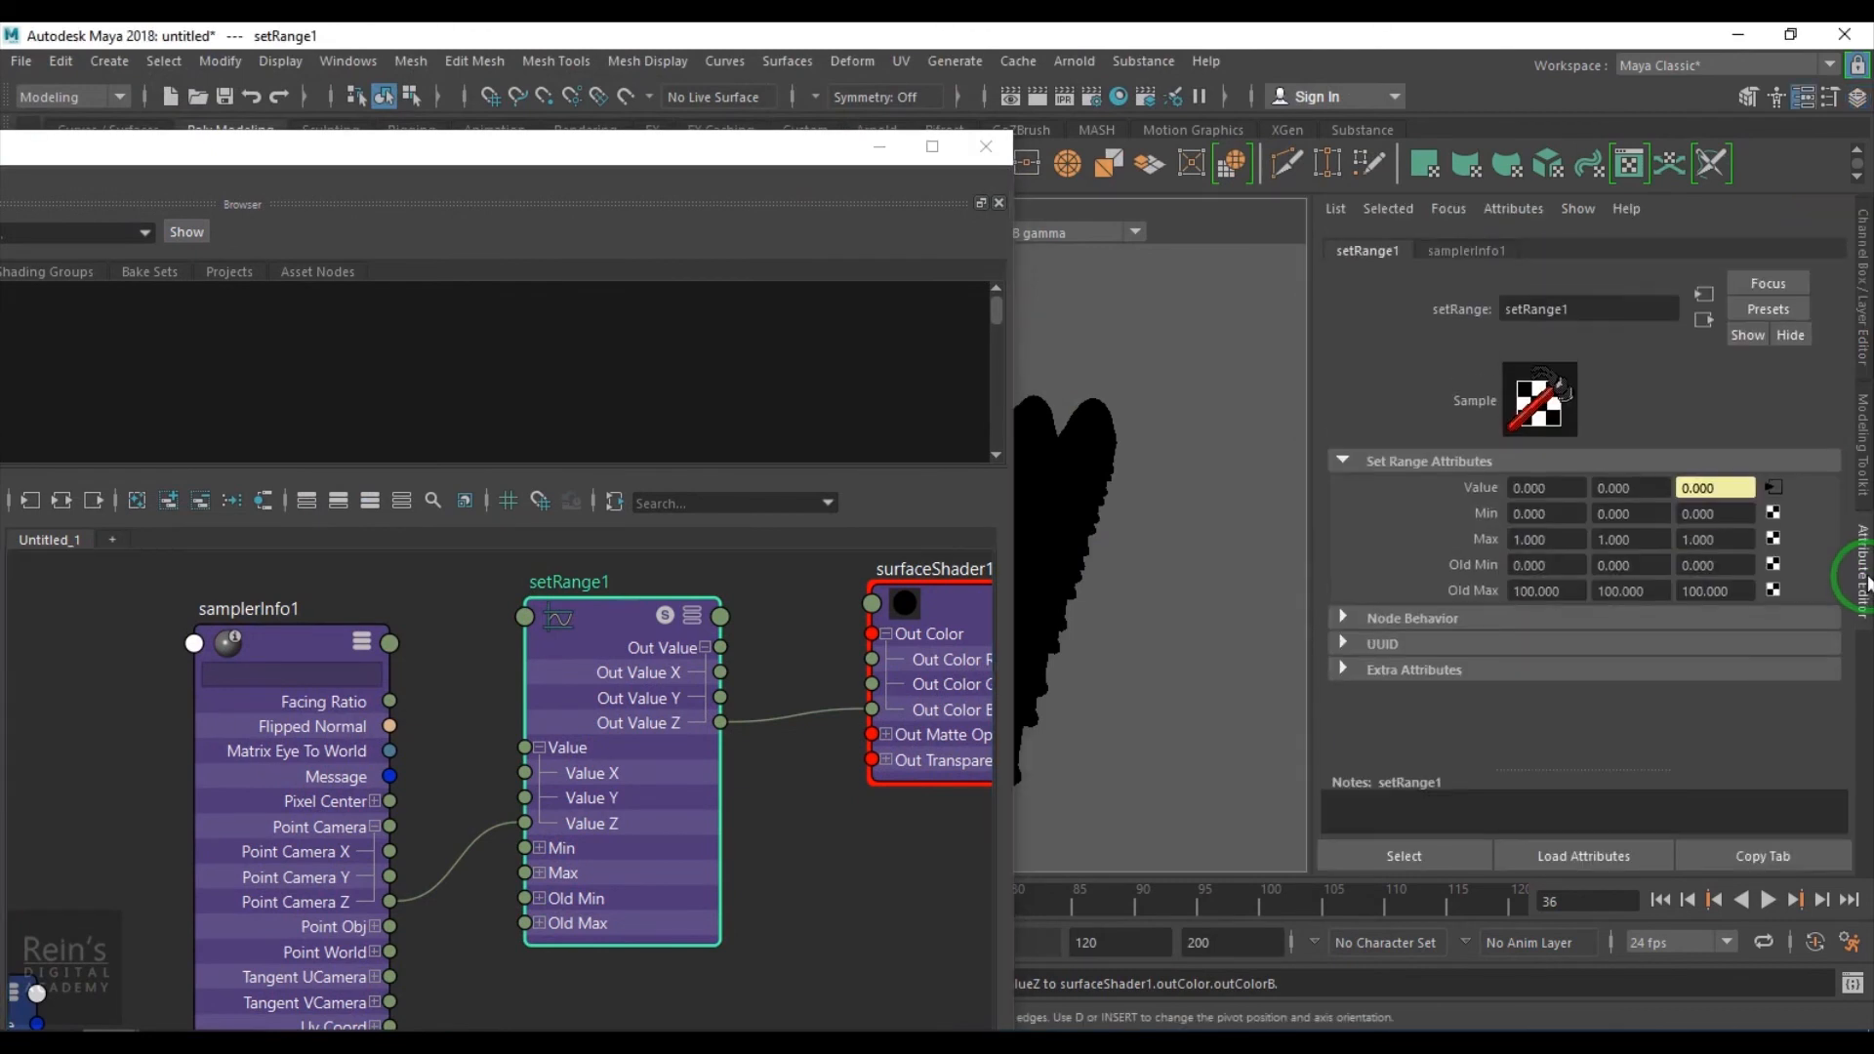
{"action": "left_click_drag", "start_coordinate": [787, 189], "coordinate": [742, 941]}
{"action": "left_click_drag", "start_coordinate": [1725, 519], "coordinate": [1595, 542]}
{"action": "type", "text": "10"}
{"action": "key", "text": "Return"}
Set setRange1's Old Min Z to 100, and replace it with Old Min Z 0 and Old Max Z -100
{"action": "left_click_drag", "start_coordinate": [649, 945], "coordinate": [684, 893]}
{"action": "left_click", "coordinate": [1698, 568]}
{"action": "type", "text": "10"}
{"action": "left_click", "coordinate": [1741, 593]}
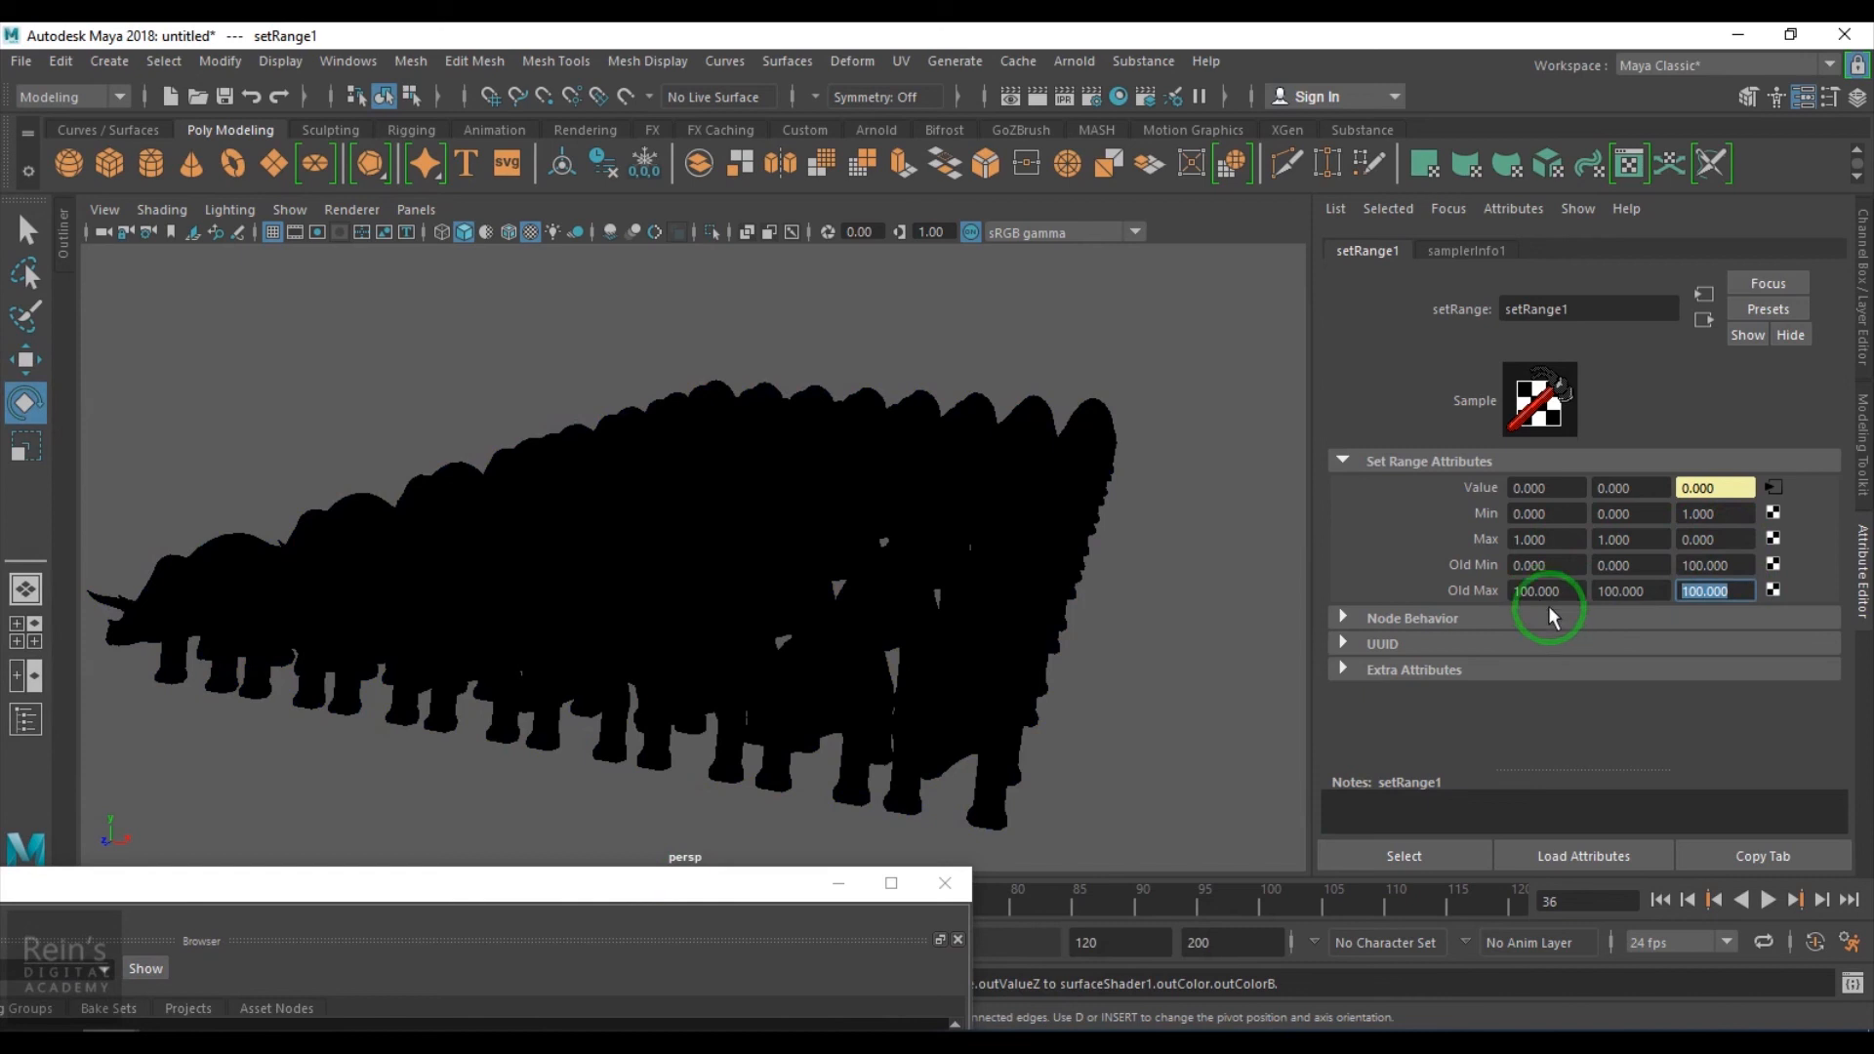
{"action": "left_click", "coordinate": [1710, 566]}
{"action": "type", "text": "0"}
{"action": "key", "text": "Tab"}
{"action": "type", "text": "-100"}
{"action": "key", "text": "Return"}
Render the grid with the negative camera-depth range and put the Render View away
{"action": "left_click_drag", "start_coordinate": [536, 891], "coordinate": [1252, 564]}
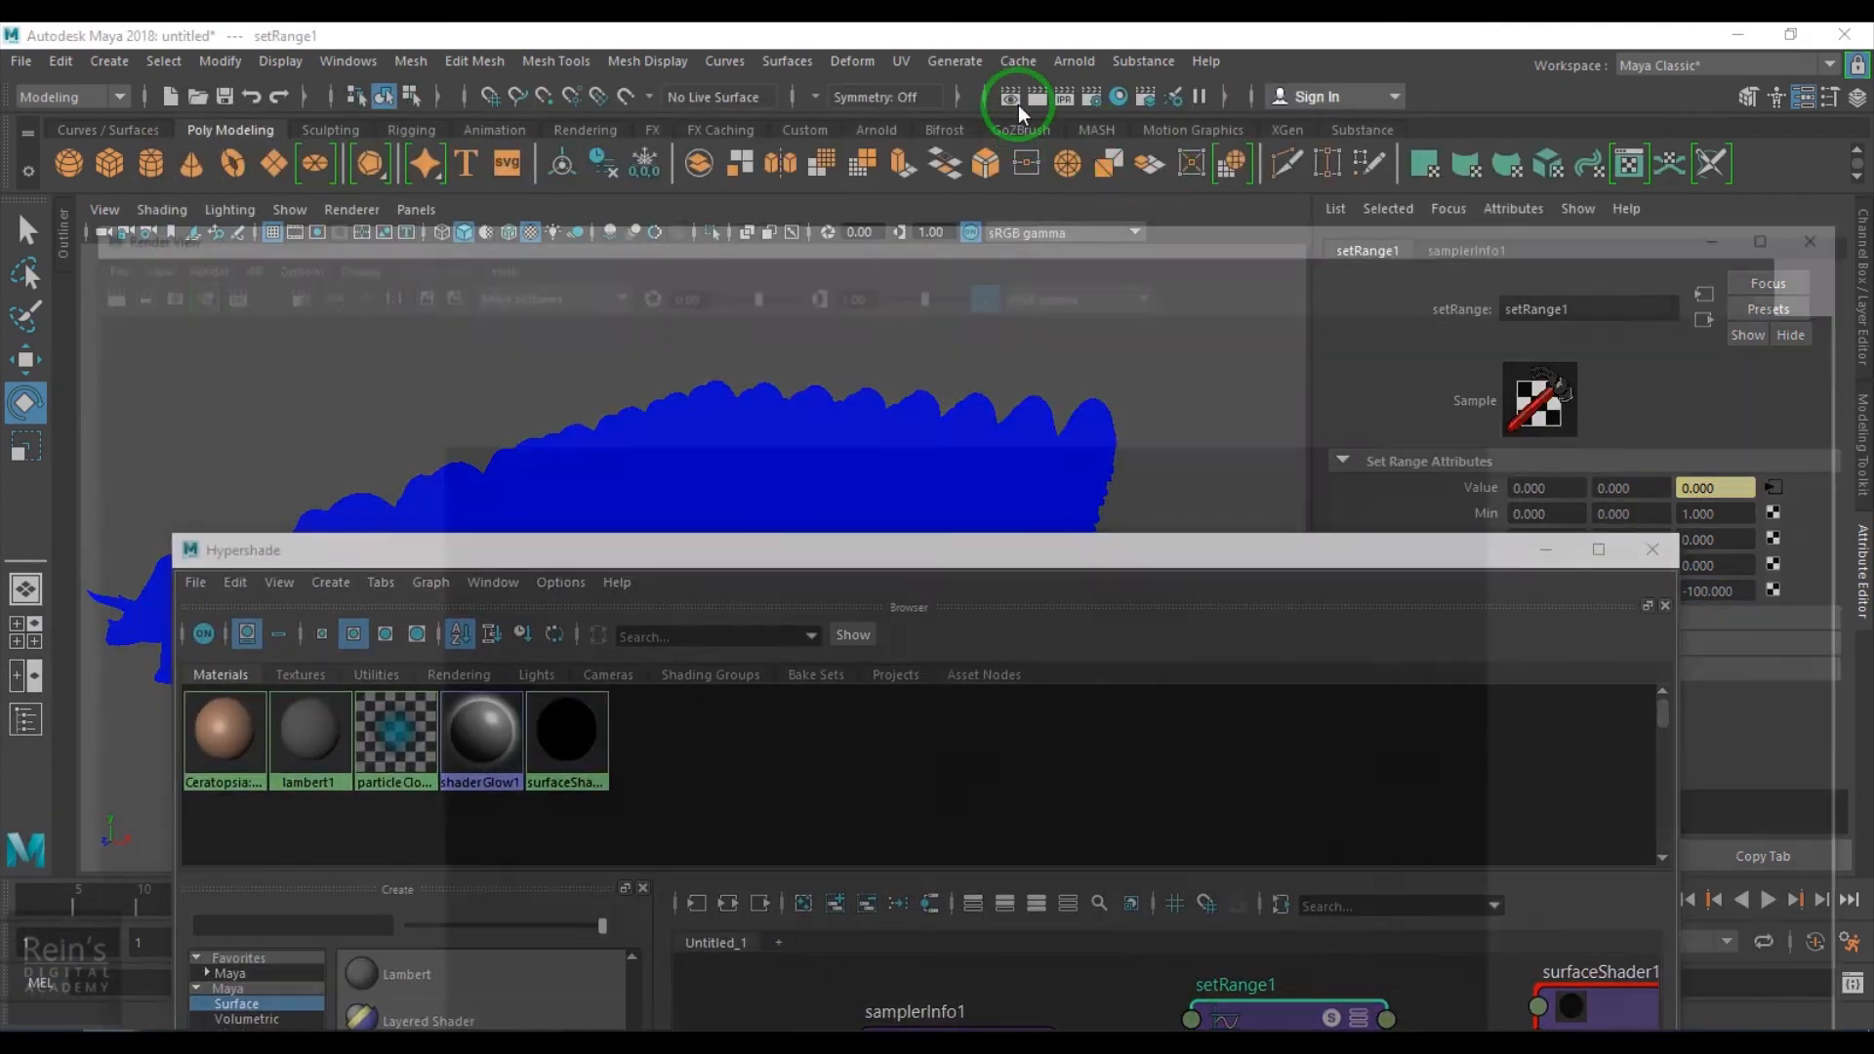
{"action": "left_click", "coordinate": [1016, 103]}
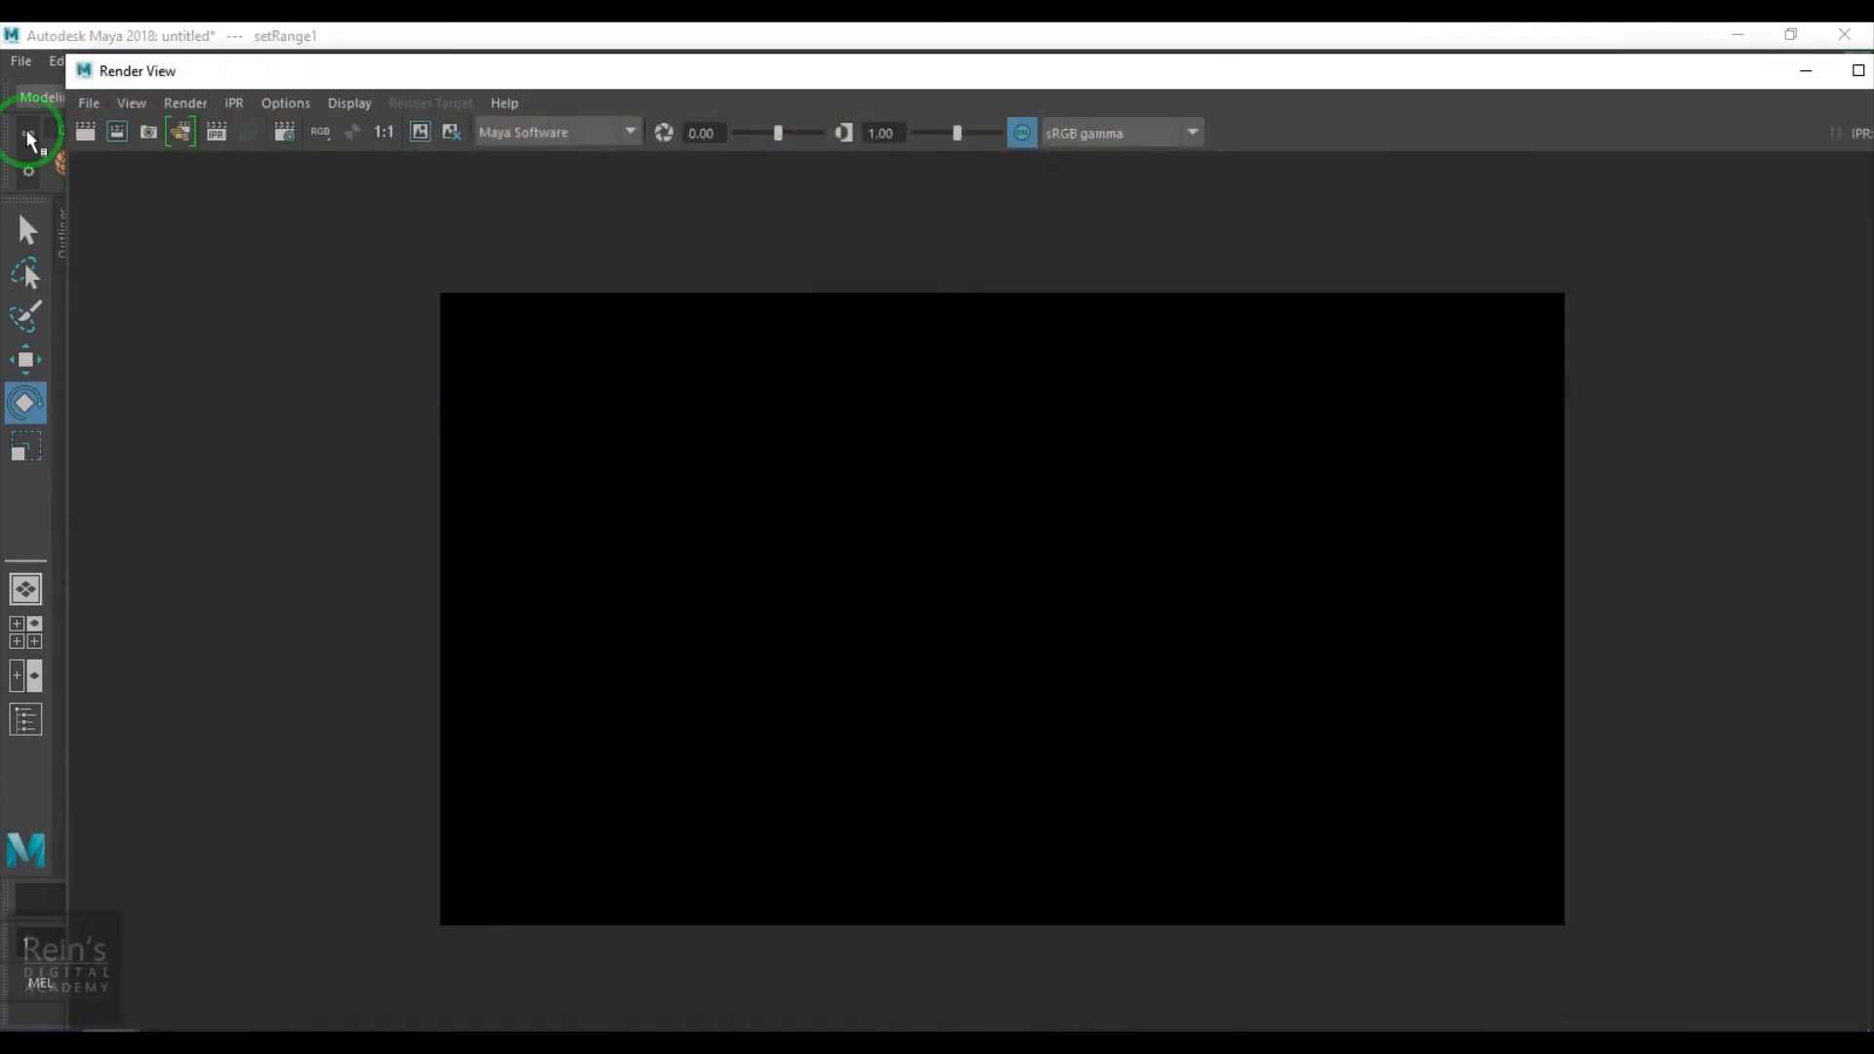
{"action": "left_click", "coordinate": [86, 131]}
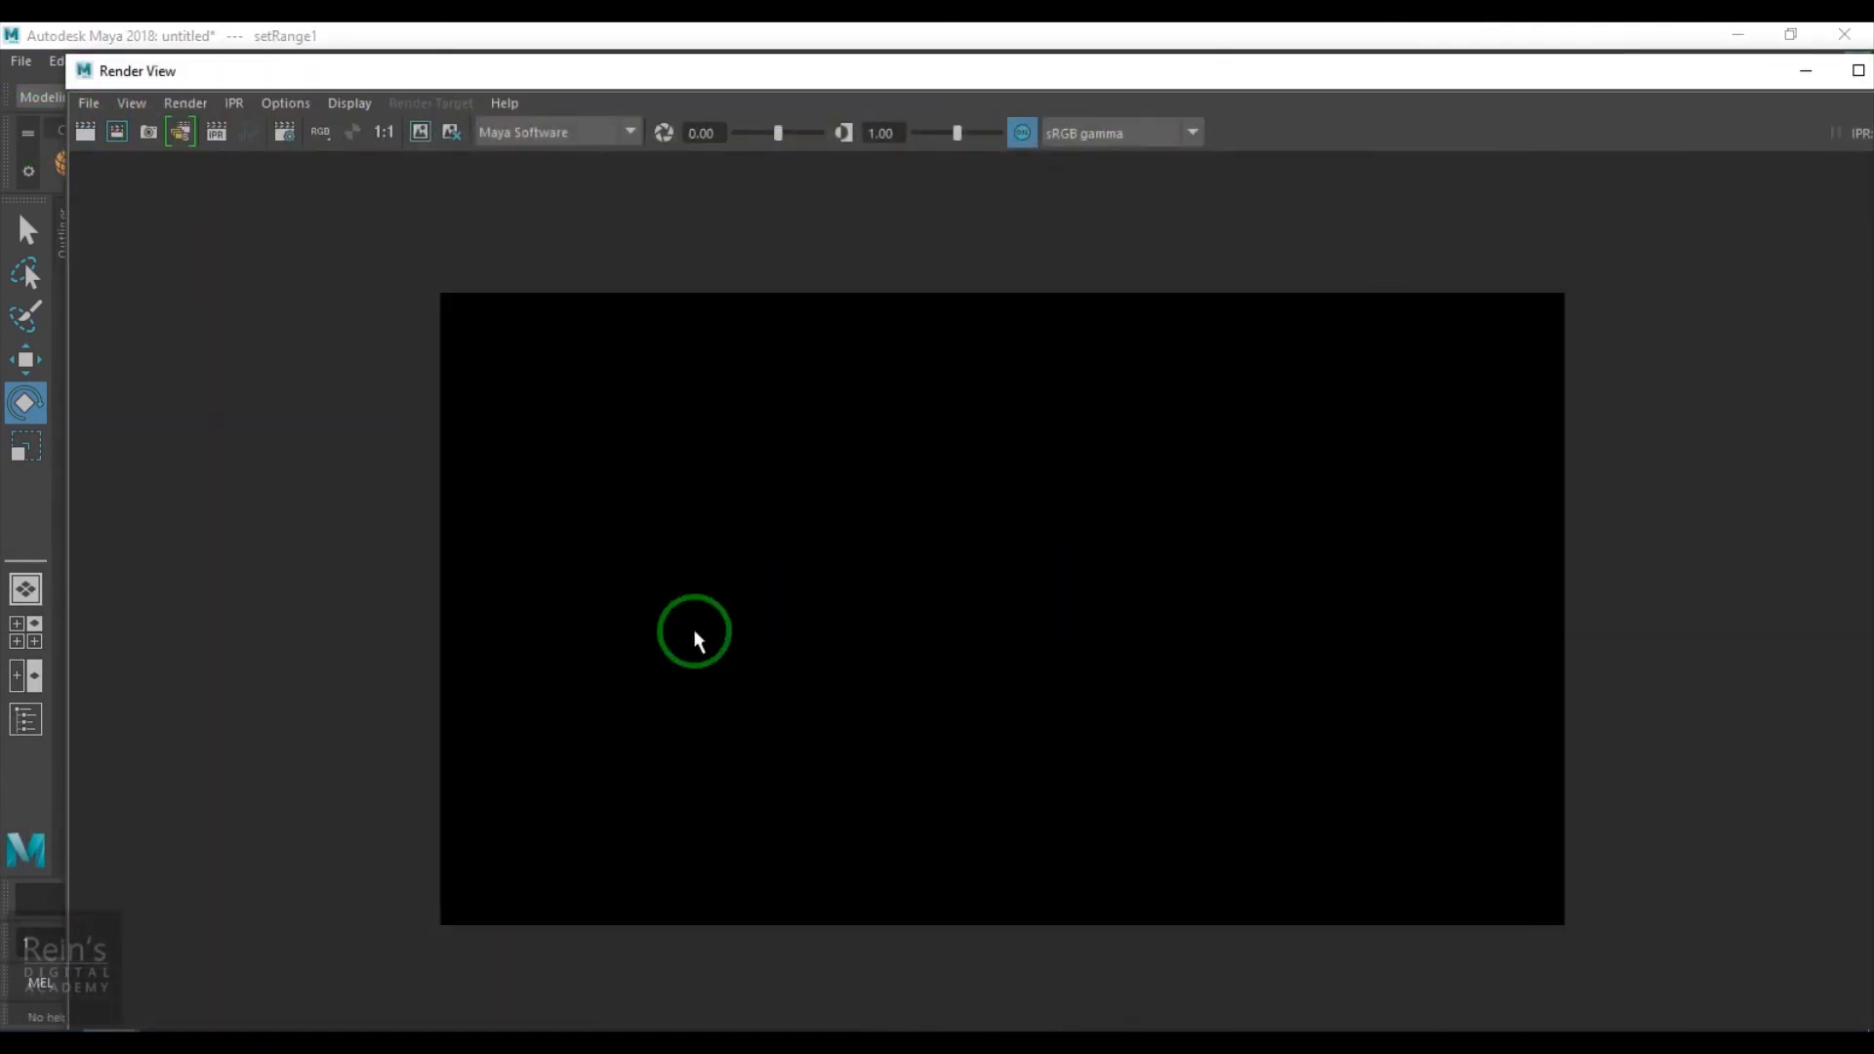
{"action": "left_click", "coordinate": [1807, 78]}
Set setRange1's Min Z to 0 and Max Z to 1
{"action": "left_click_drag", "start_coordinate": [1033, 556], "coordinate": [917, 904]}
{"action": "type", "text": "0"}
{"action": "left_click_drag", "start_coordinate": [1726, 517], "coordinate": [1622, 539]}
{"action": "type", "text": "1"}
{"action": "key", "text": "Return"}
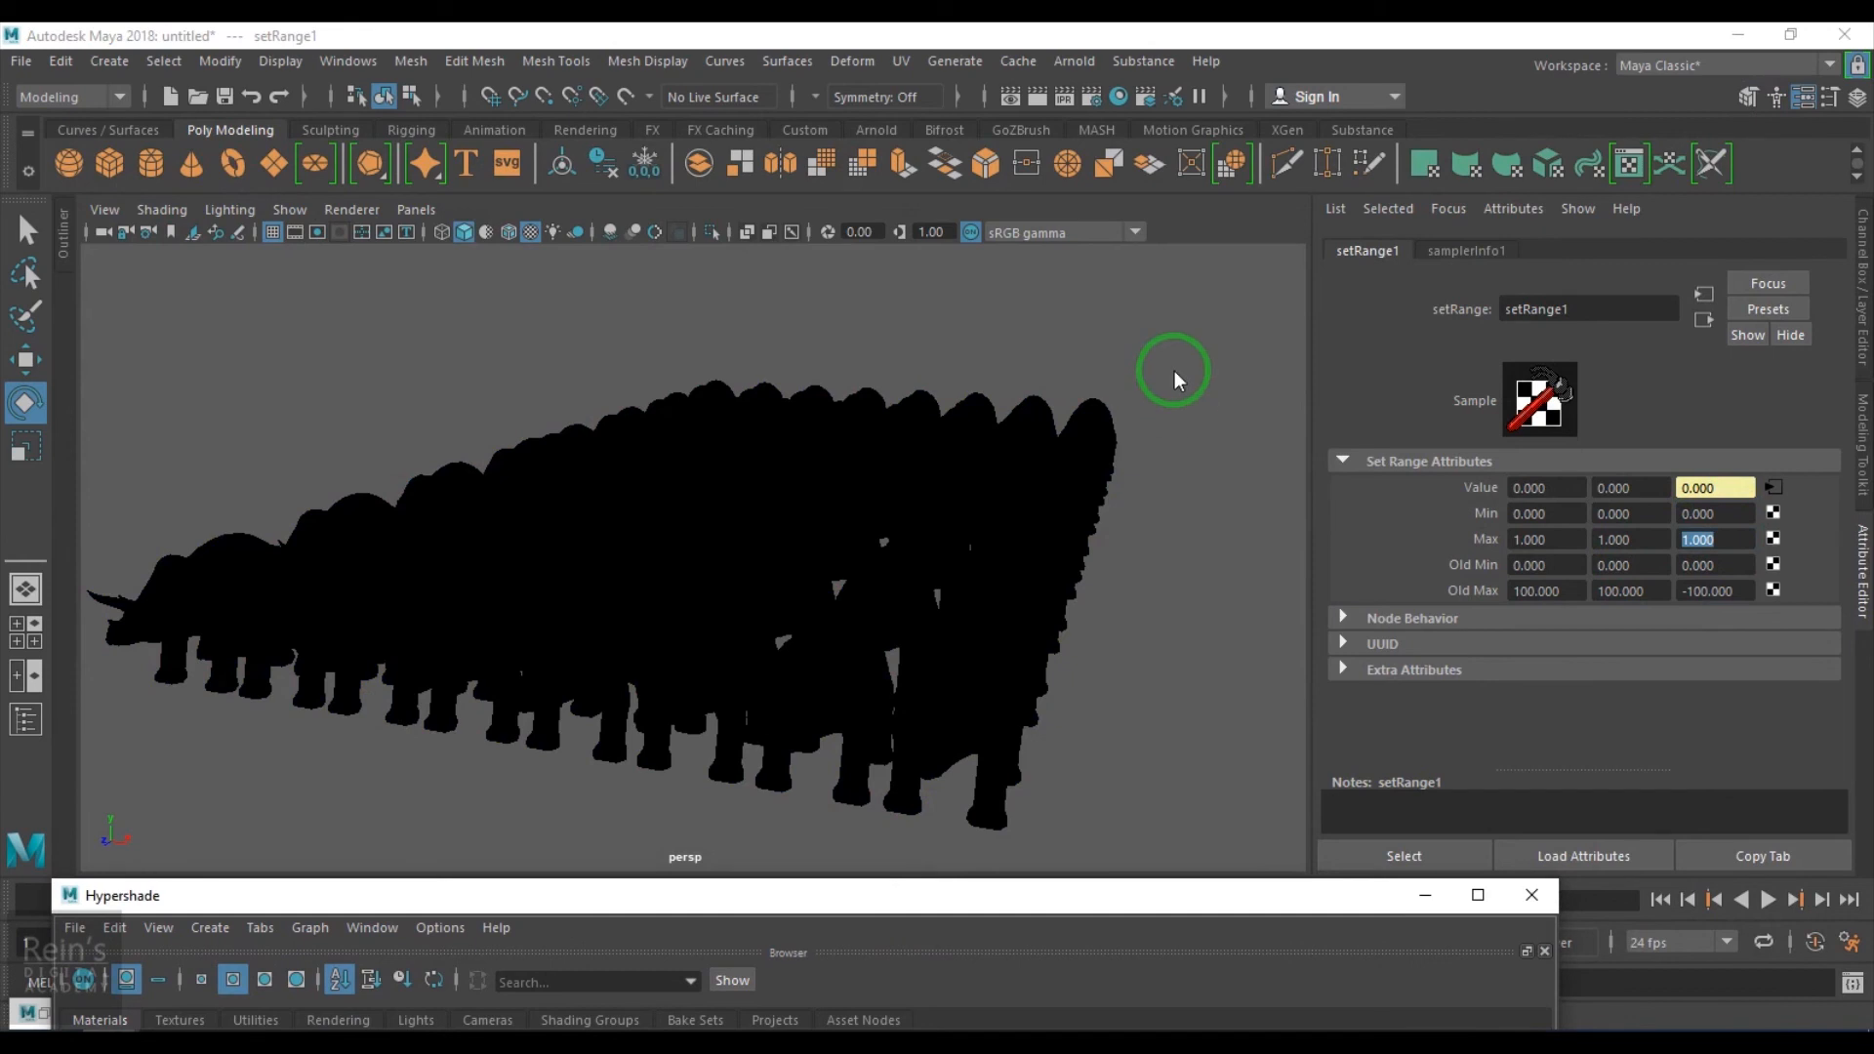
Restore the Render View, re-render the grid and place the window beside setRange1's attributes
{"action": "left_click_drag", "start_coordinate": [761, 891], "coordinate": [1248, 588]}
{"action": "left_click", "coordinate": [29, 1014]}
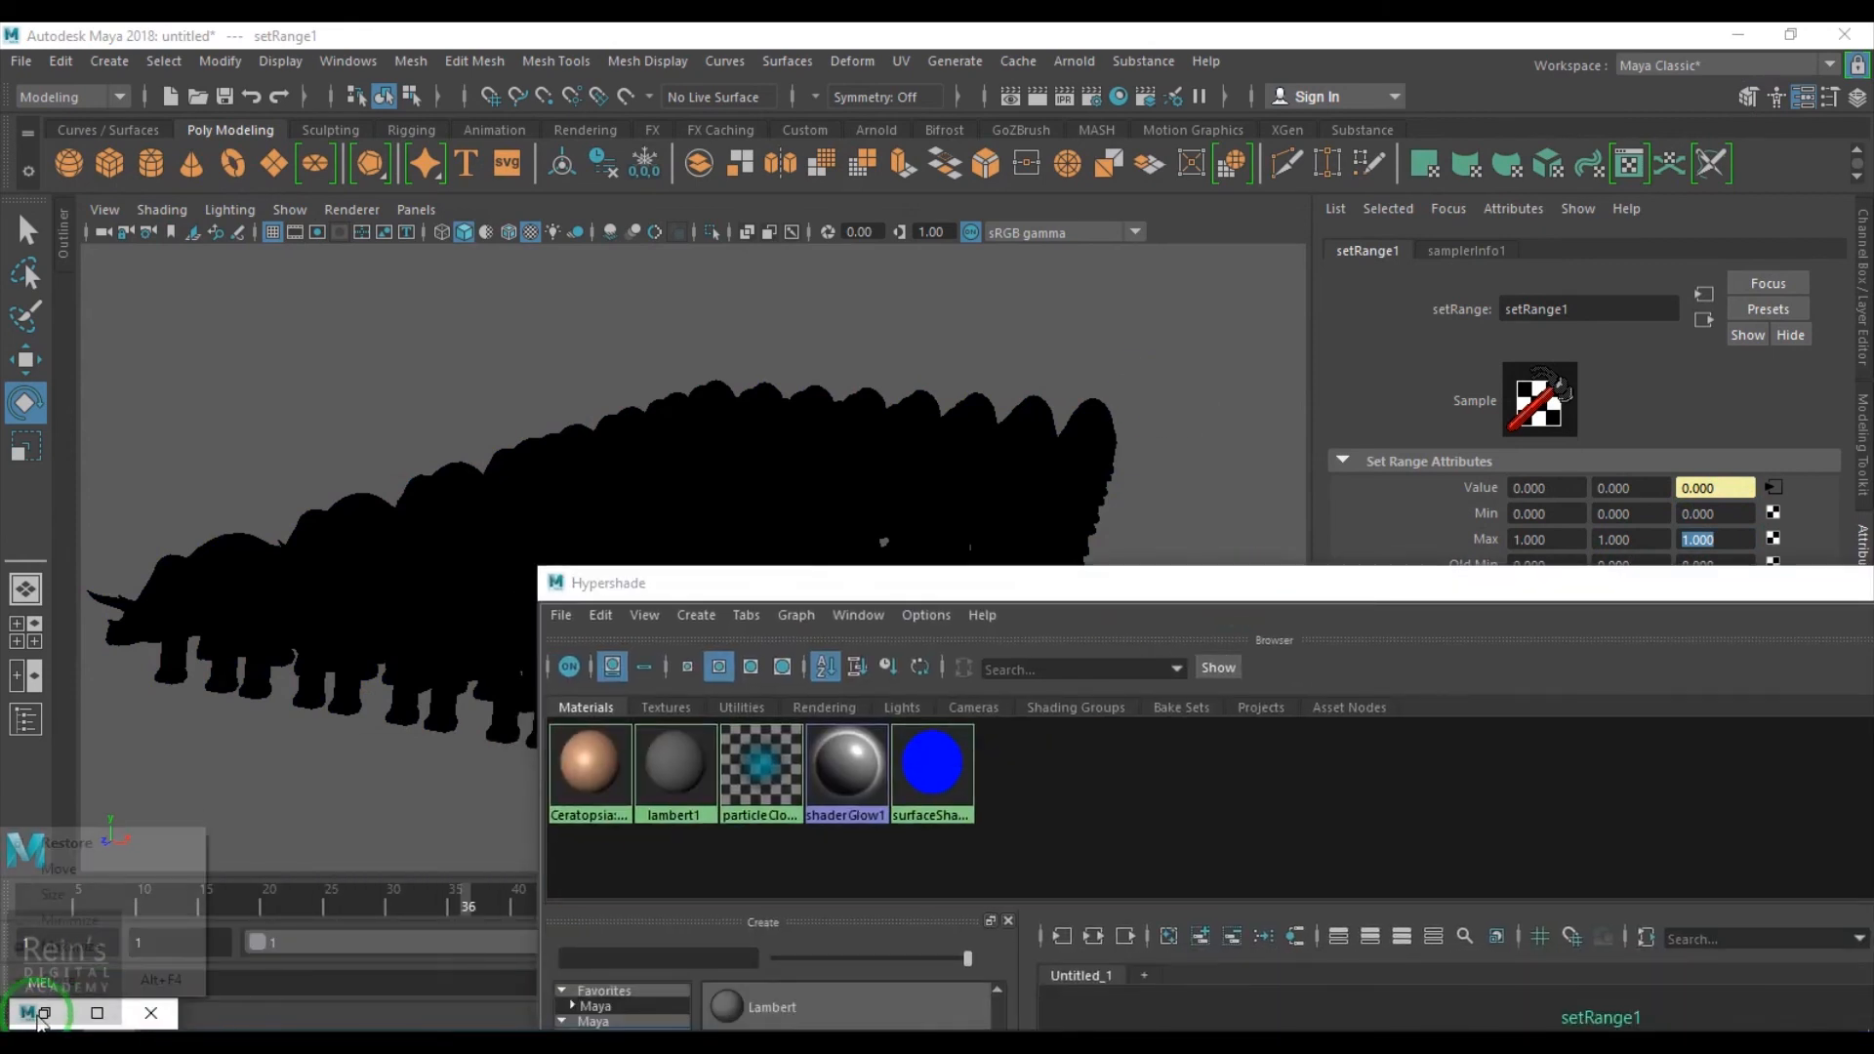
{"action": "left_click", "coordinate": [47, 1017]}
{"action": "left_click", "coordinate": [40, 1037]}
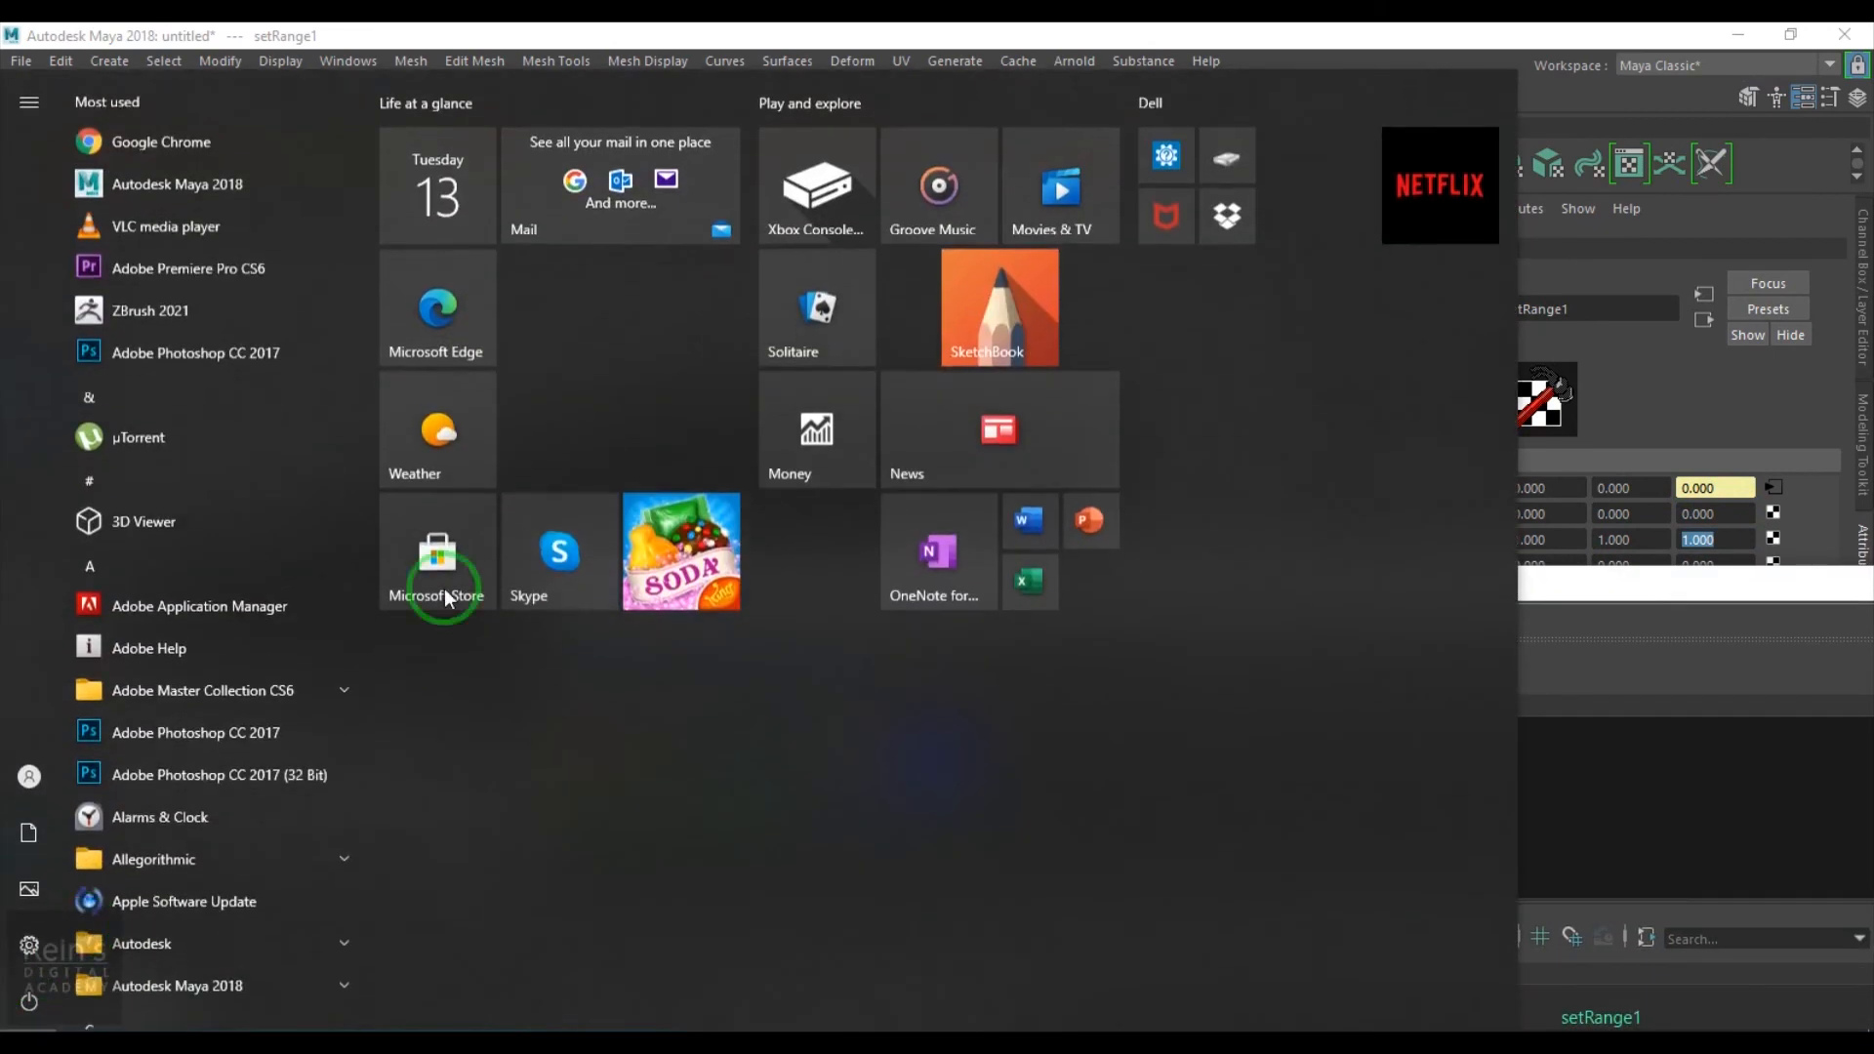
{"action": "left_click", "coordinate": [1684, 596]}
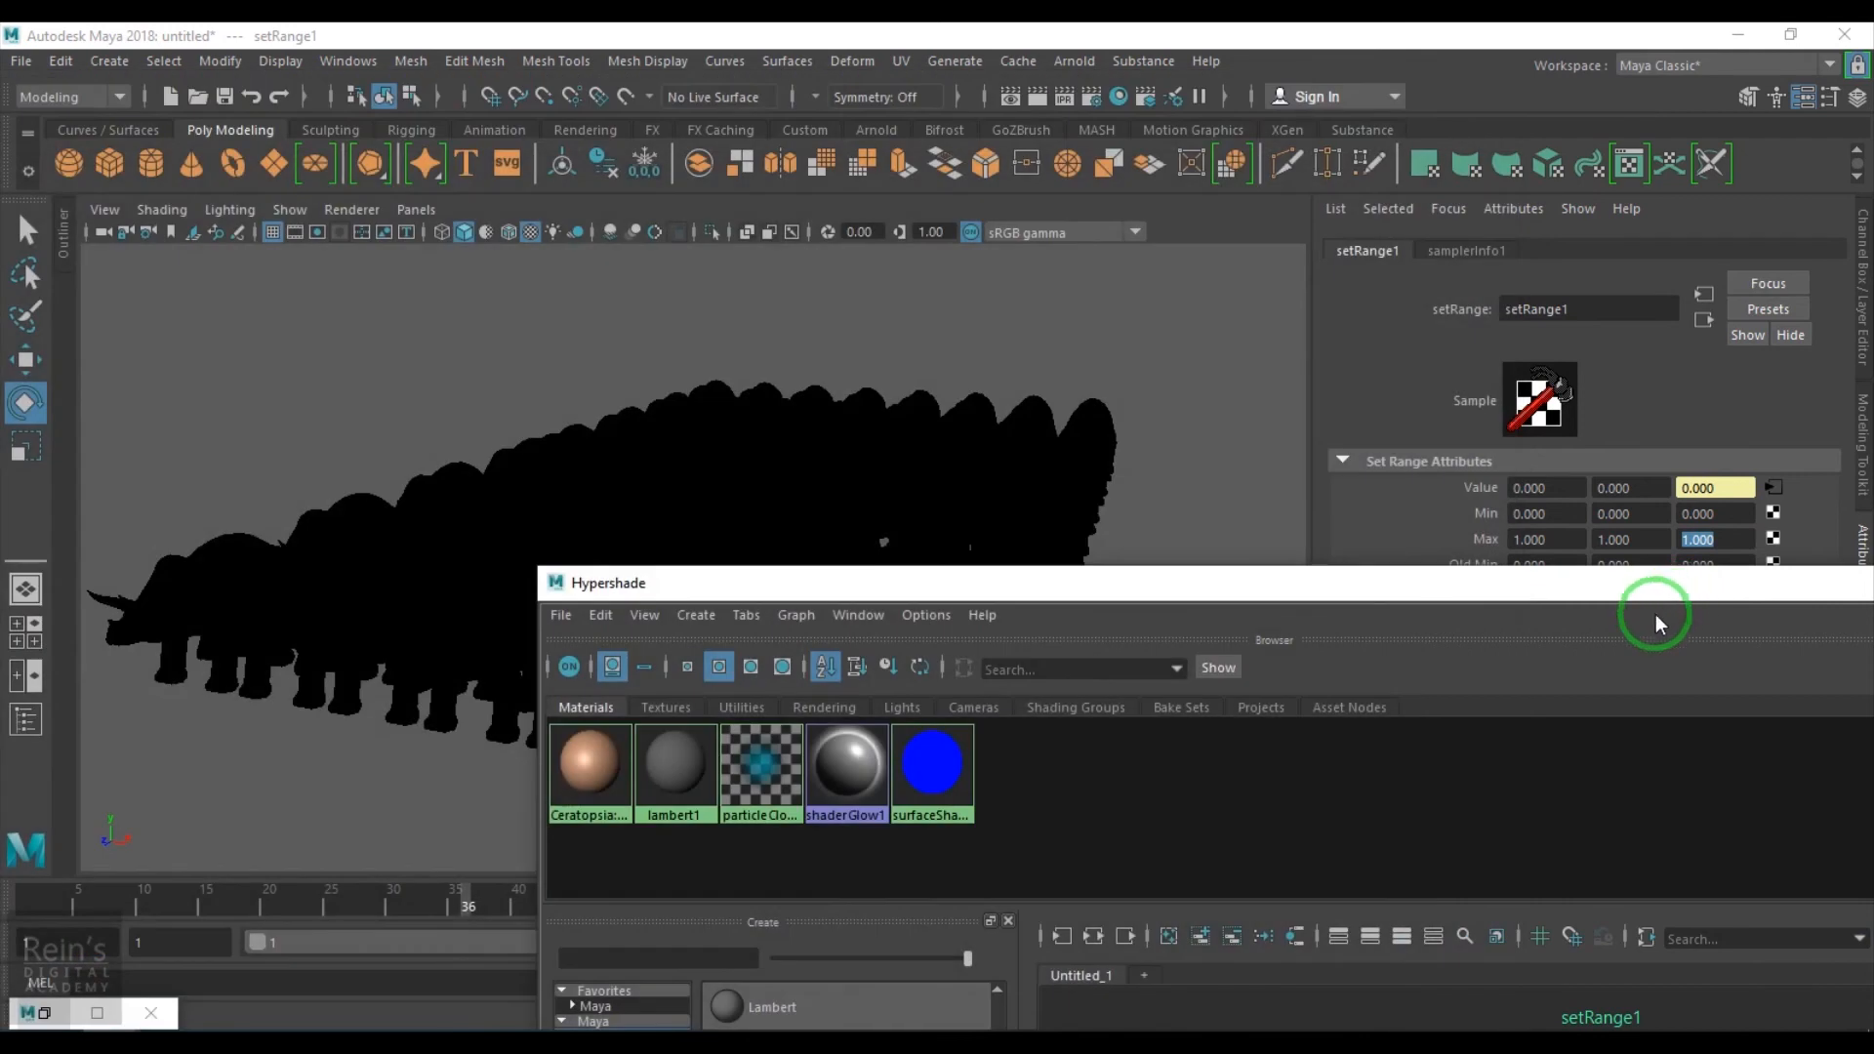
{"action": "left_click", "coordinate": [52, 1010]}
{"action": "left_click", "coordinate": [84, 131]}
{"action": "left_click_drag", "start_coordinate": [1628, 86], "coordinate": [1014, 5]}
{"action": "left_click_drag", "start_coordinate": [1485, 39], "coordinate": [1037, 59]}
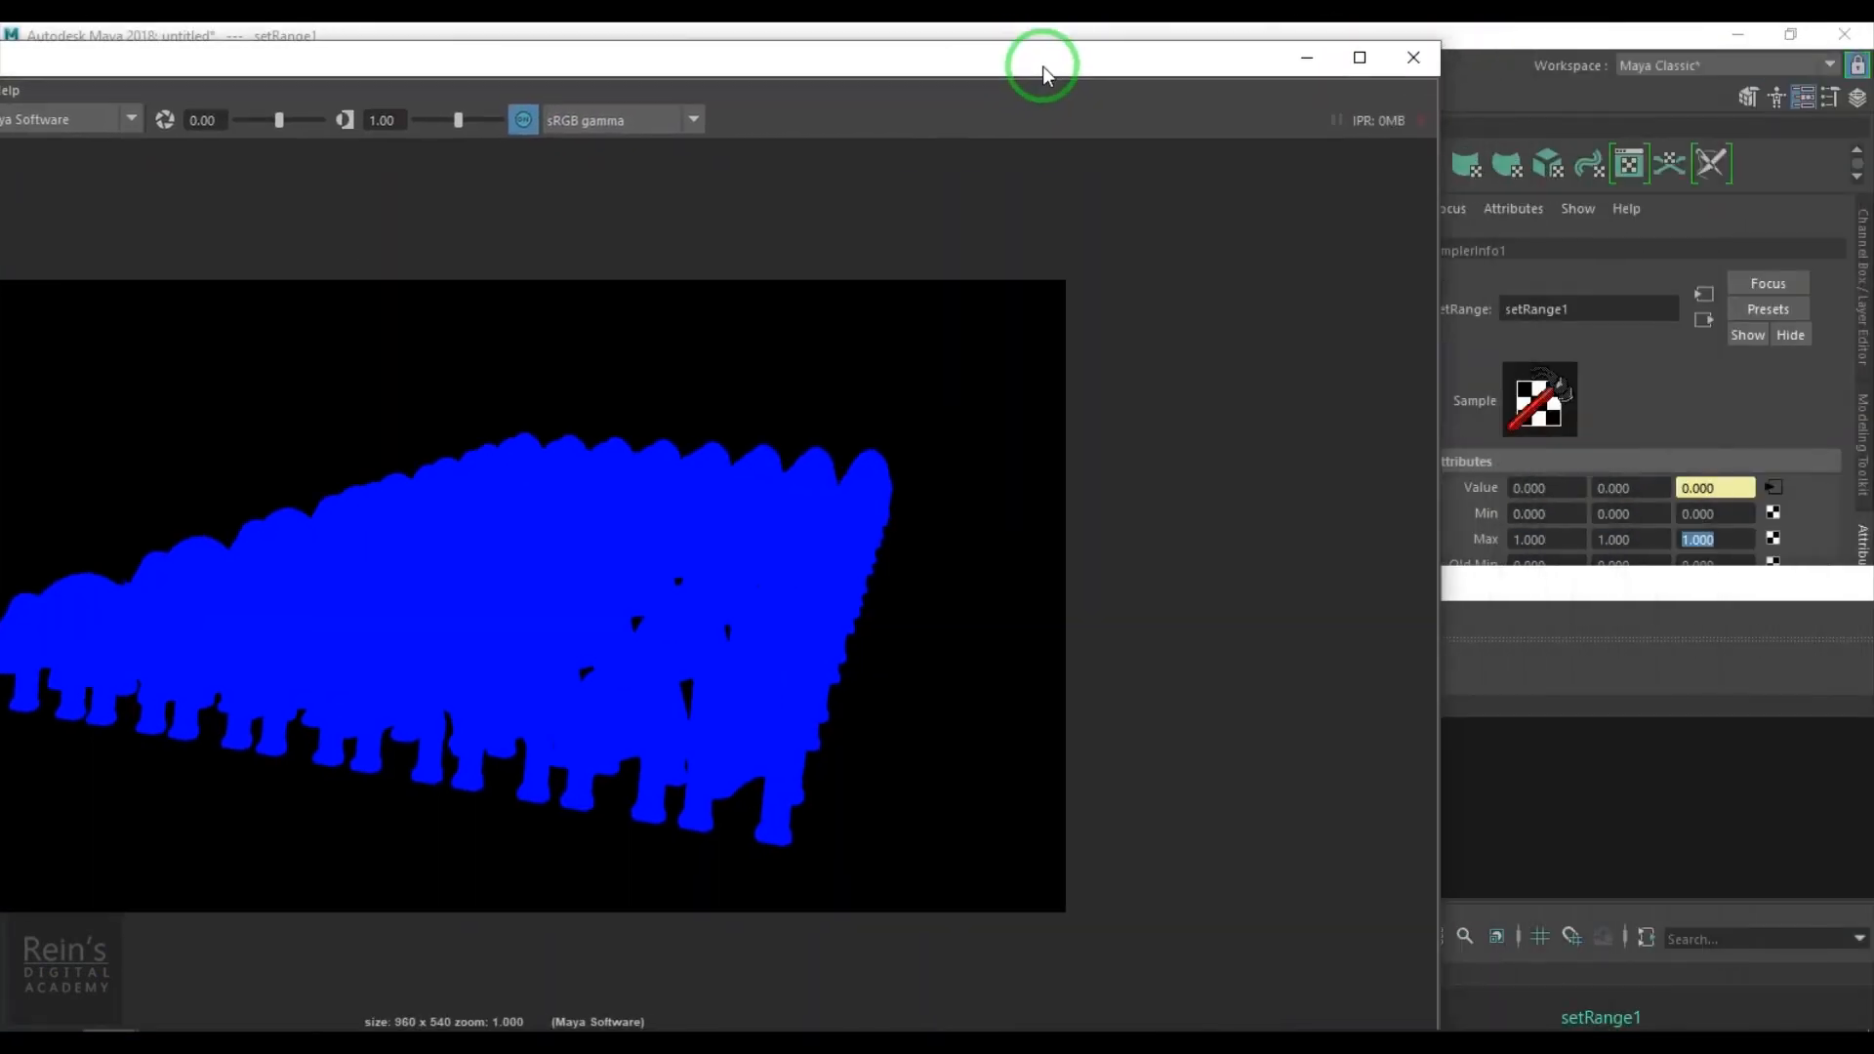
Try Old Max Z values of -10 and -1 on setRange1, rendering the grid after each change
{"action": "left_click", "coordinate": [1714, 669]}
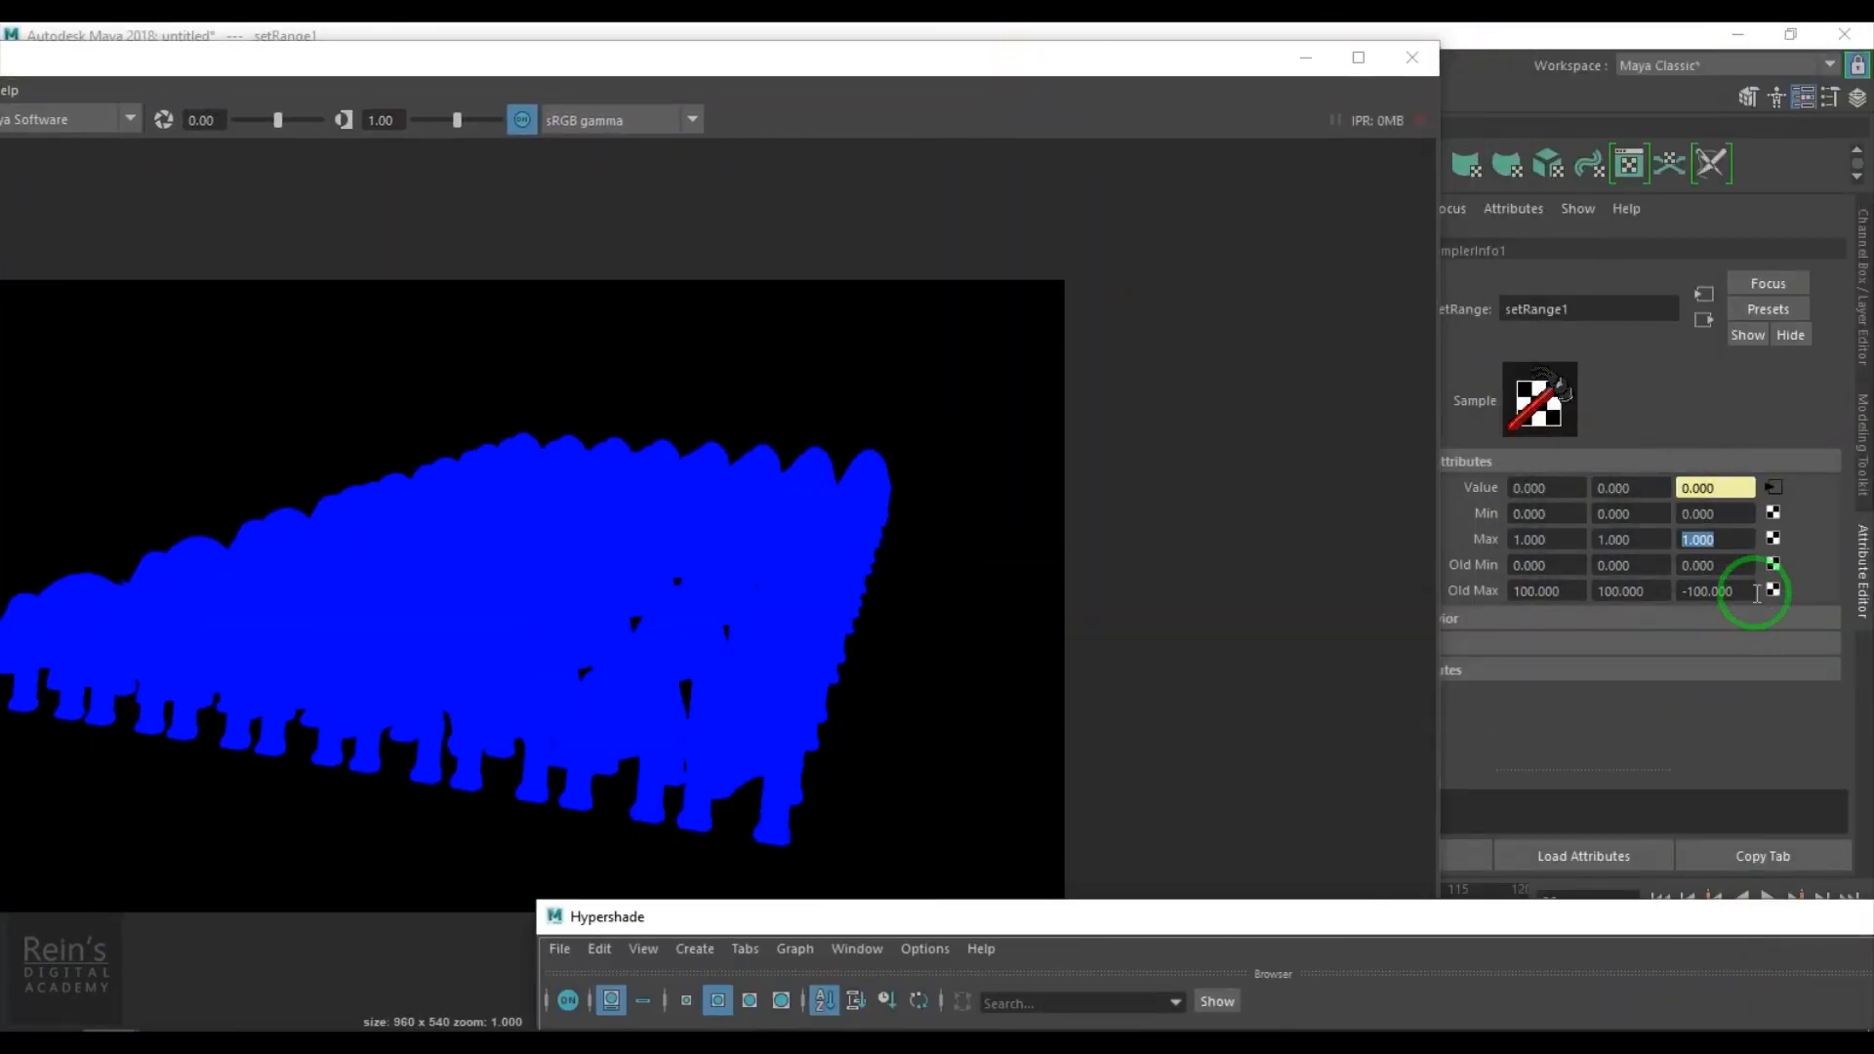
{"action": "left_click_drag", "start_coordinate": [1756, 593], "coordinate": [1516, 597]}
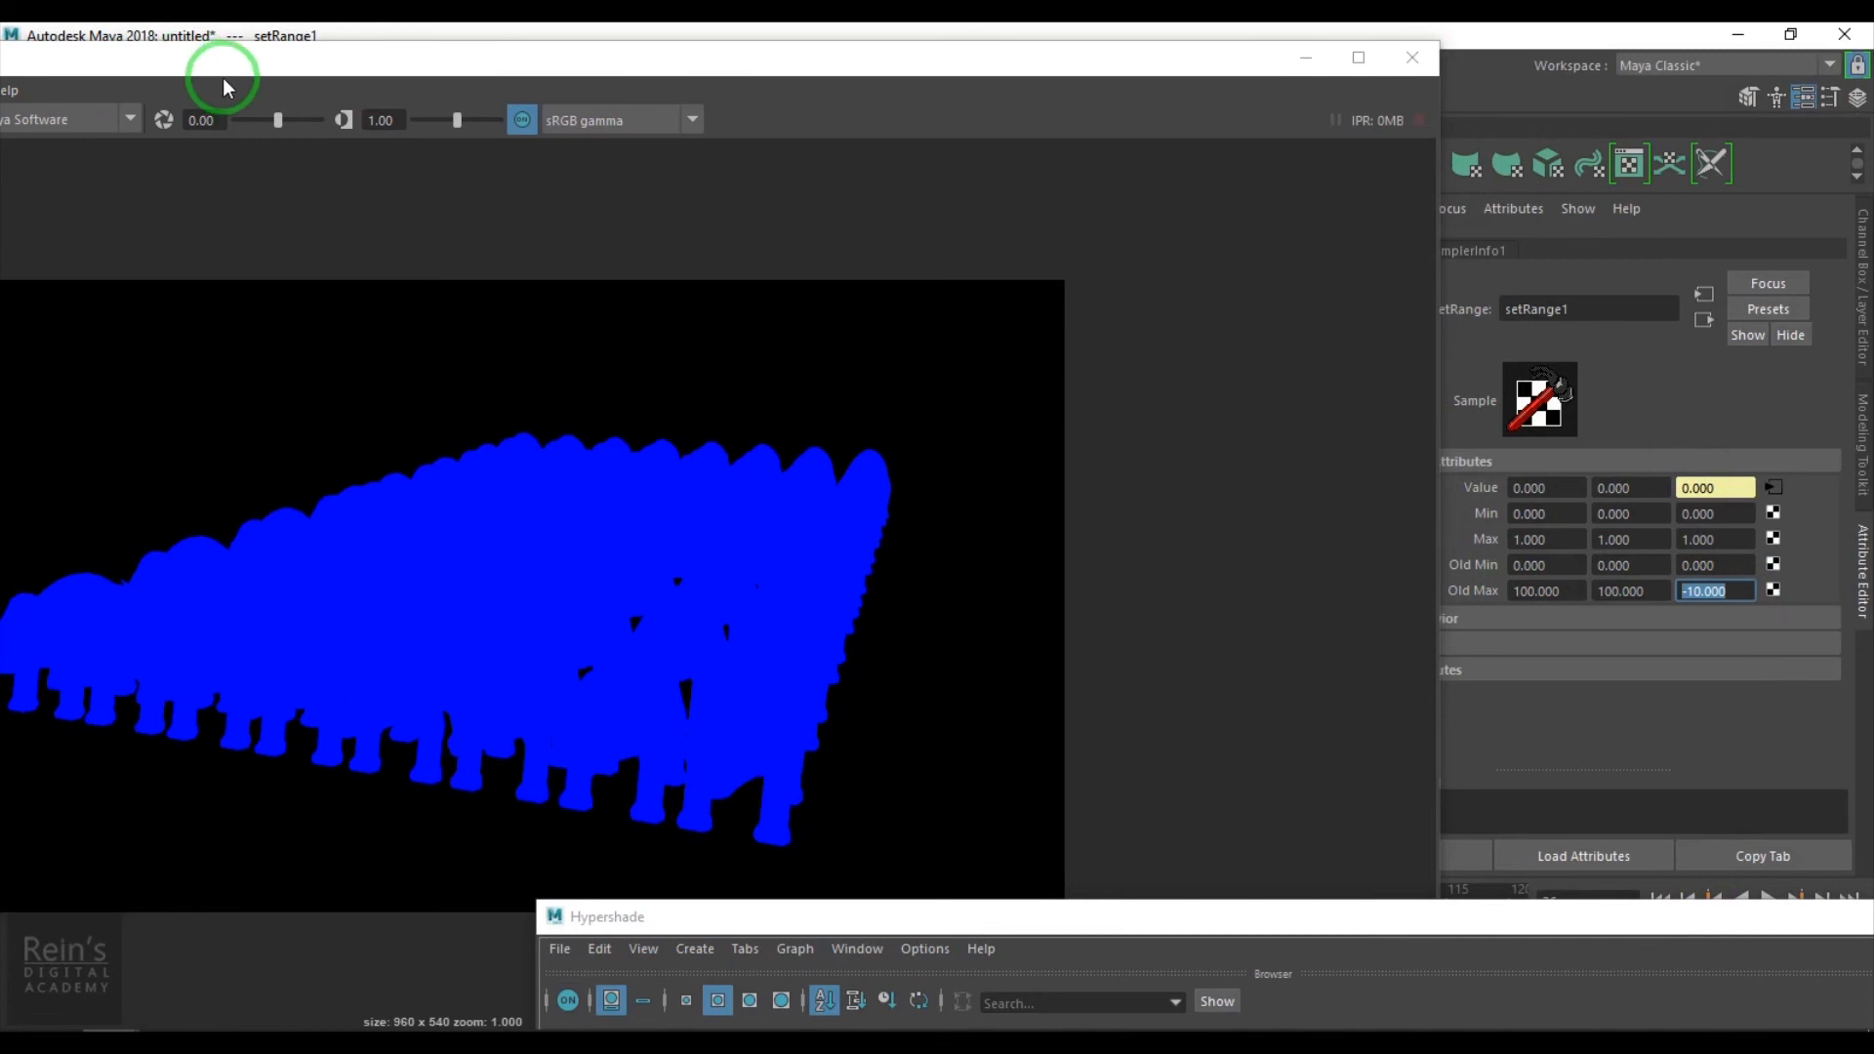
{"action": "left_click", "coordinate": [573, 93]}
{"action": "left_click_drag", "start_coordinate": [568, 69], "coordinate": [835, 68]}
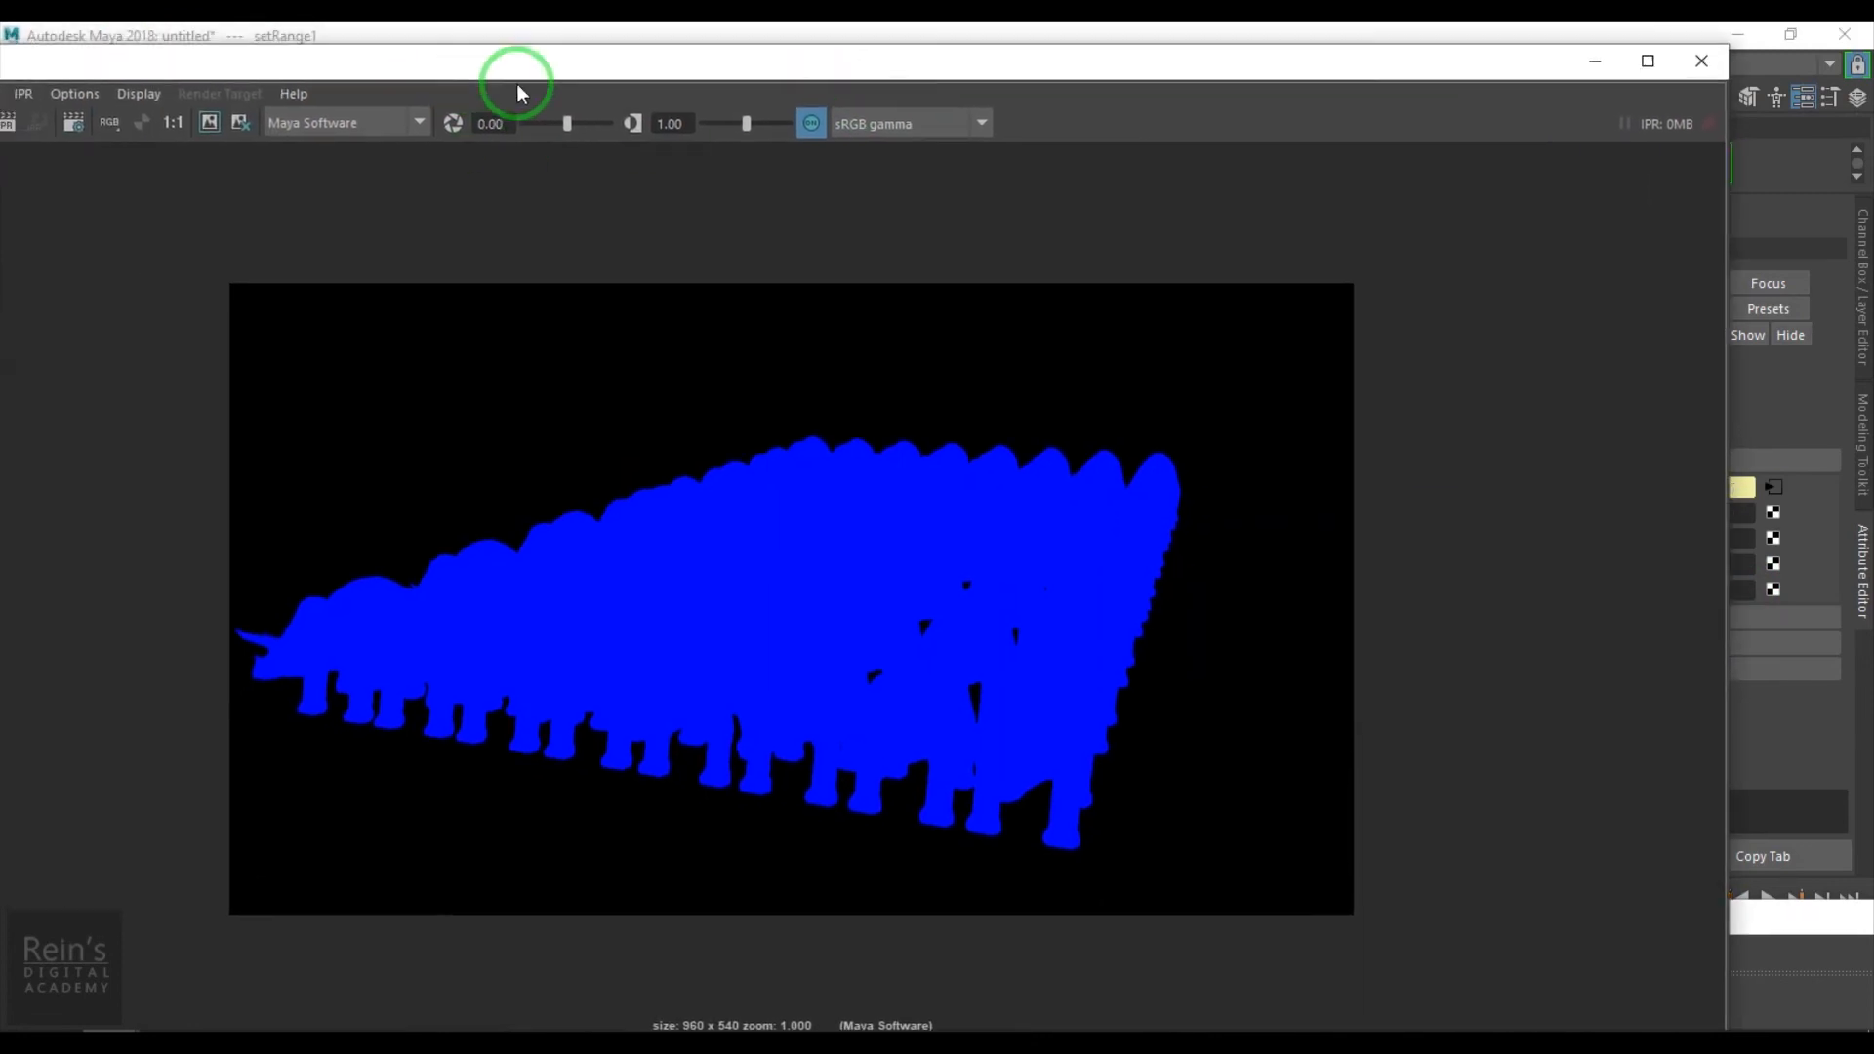
{"action": "left_click_drag", "start_coordinate": [474, 72], "coordinate": [646, 120]}
{"action": "left_click_drag", "start_coordinate": [5, 88], "coordinate": [69, 48]}
{"action": "left_click", "coordinate": [42, 134]}
{"action": "left_click", "coordinate": [1714, 590]}
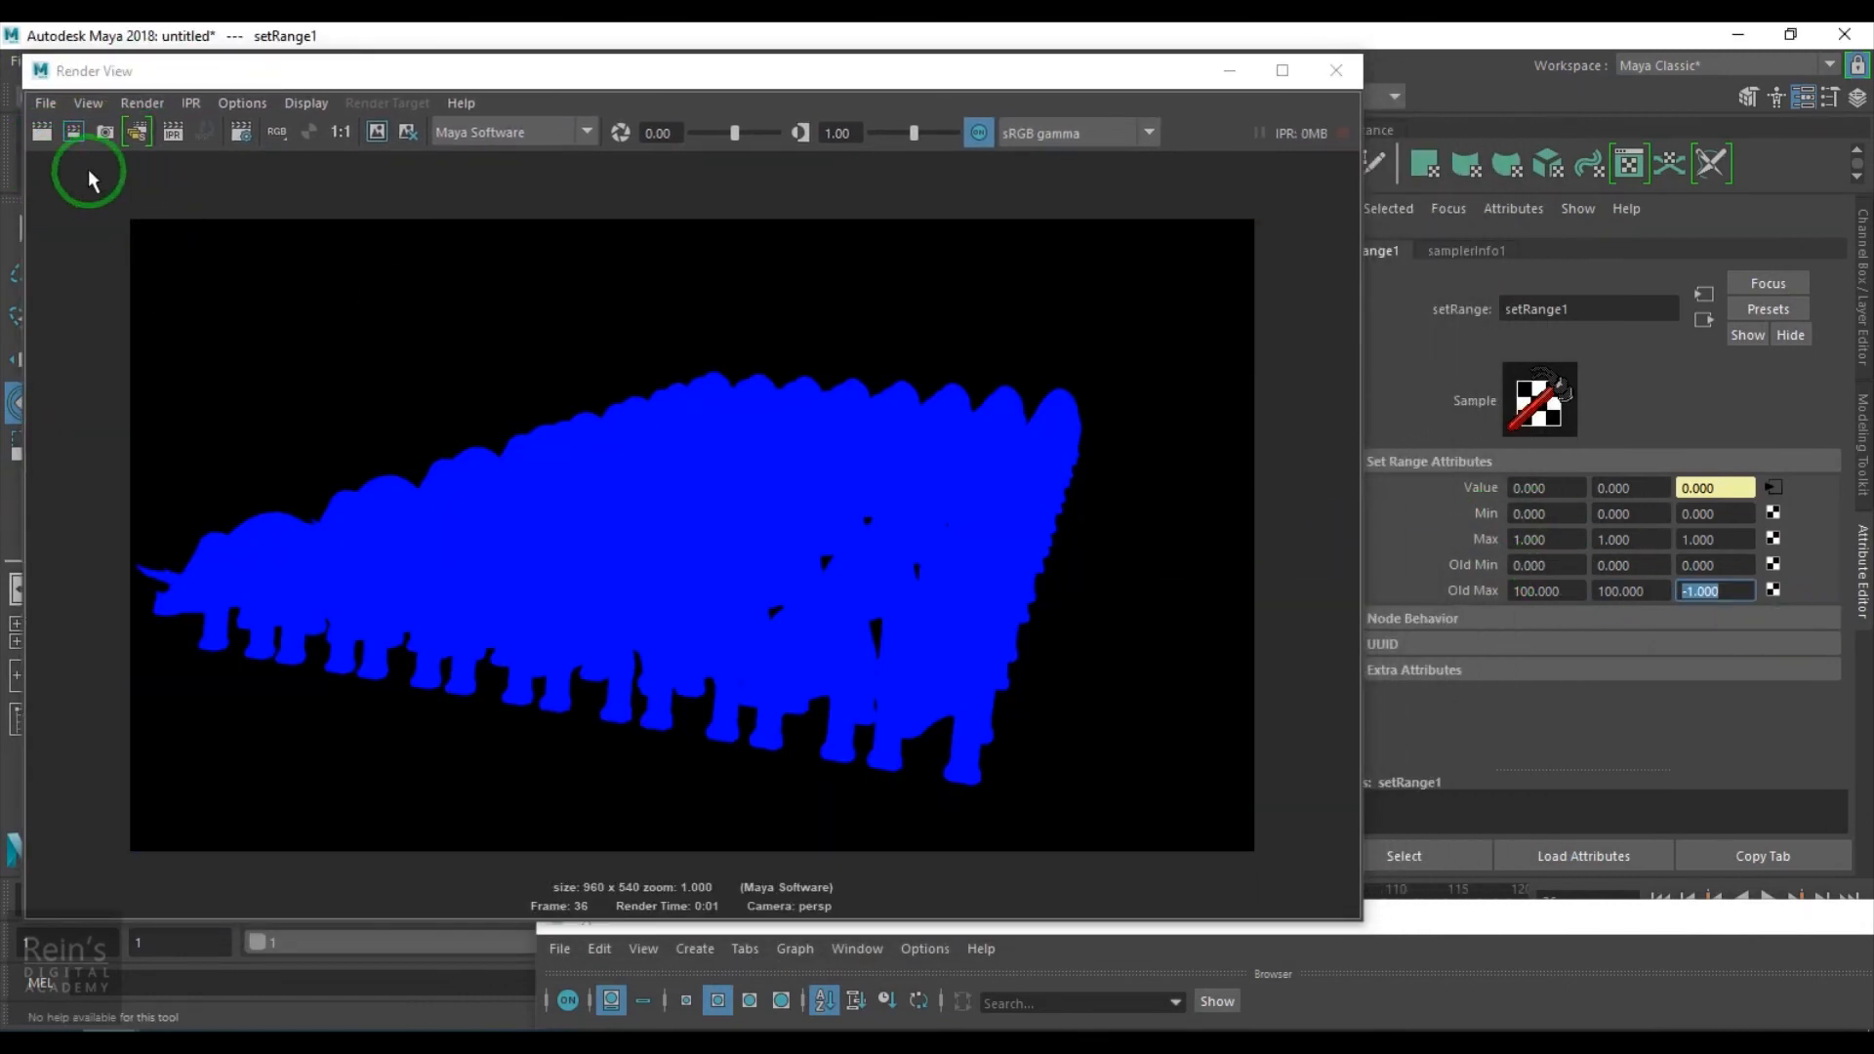
{"action": "left_click", "coordinate": [42, 134]}
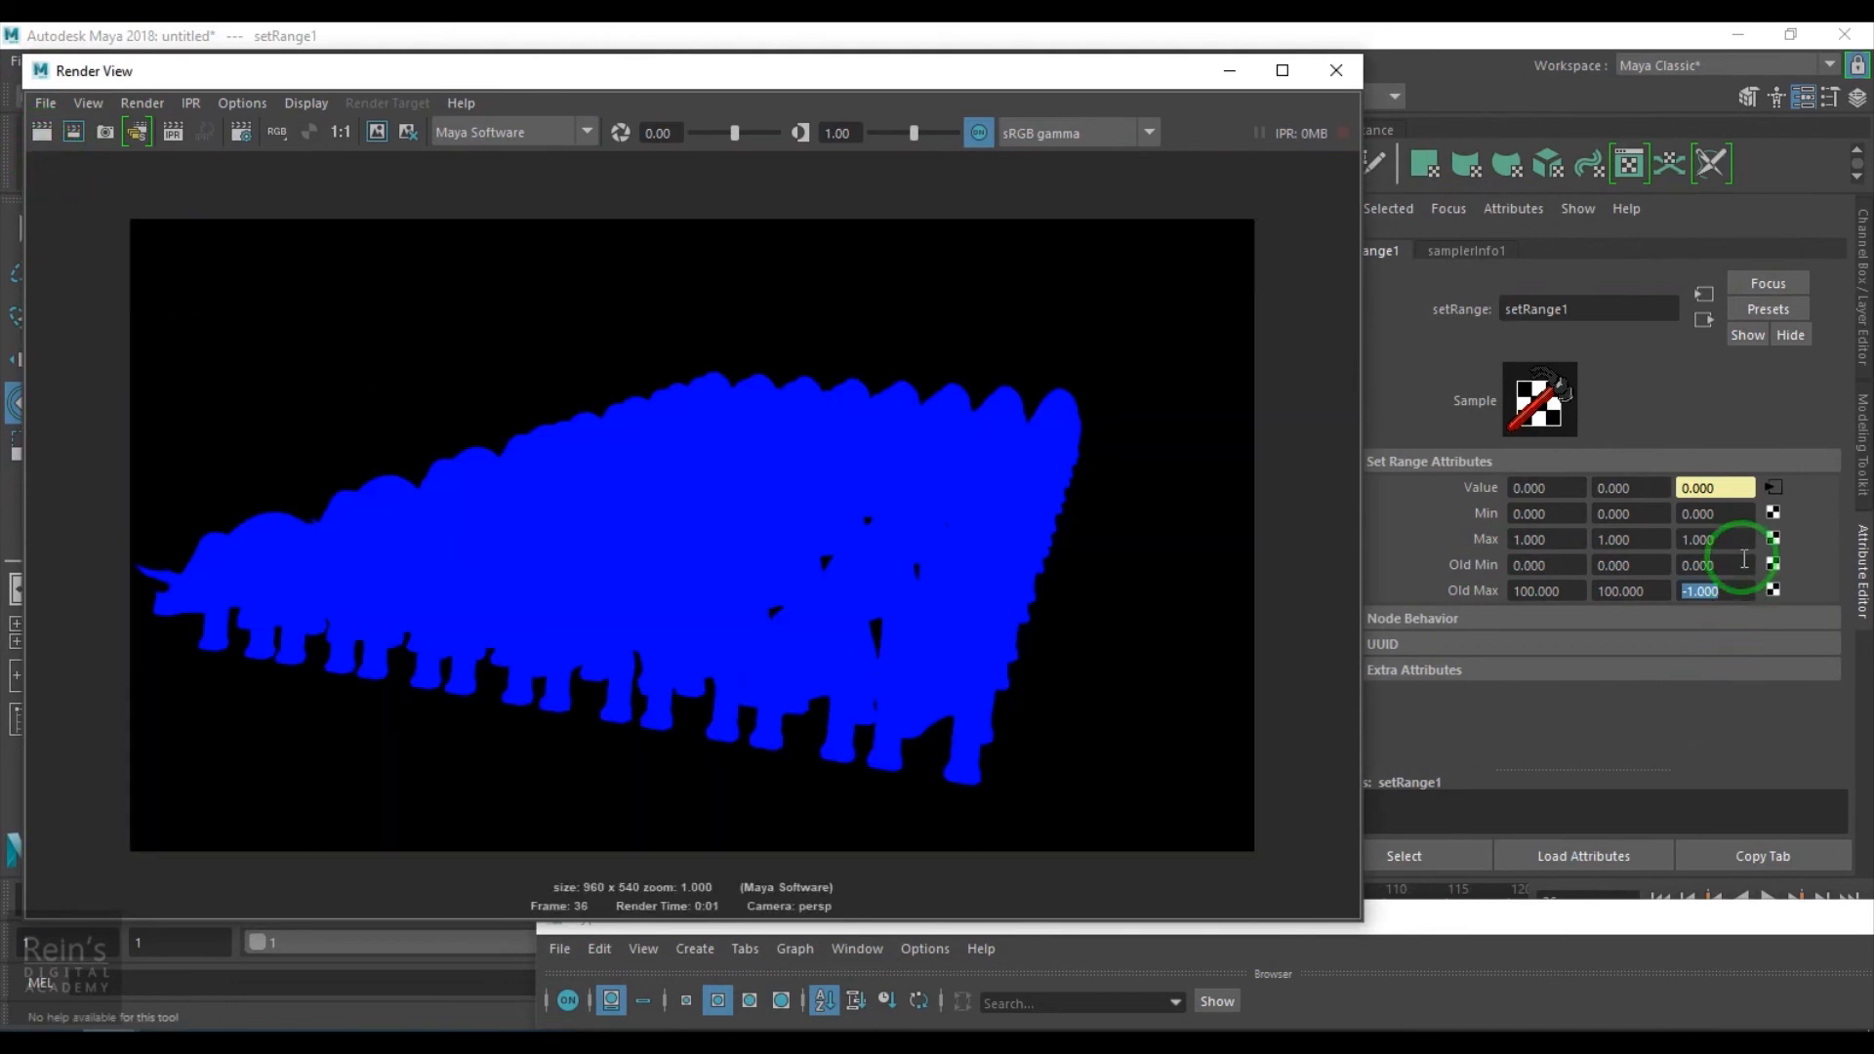
Swap setRange1's output range to Min Z 1 and Max Z 0, and render the grid
{"action": "left_click", "coordinate": [1715, 538]}
{"action": "left_click", "coordinate": [1738, 514]}
{"action": "type", "text": "0"}
{"action": "type", "text": "1"}
{"action": "key", "text": "Tab"}
{"action": "type", "text": "0"}
{"action": "key", "text": "Return"}
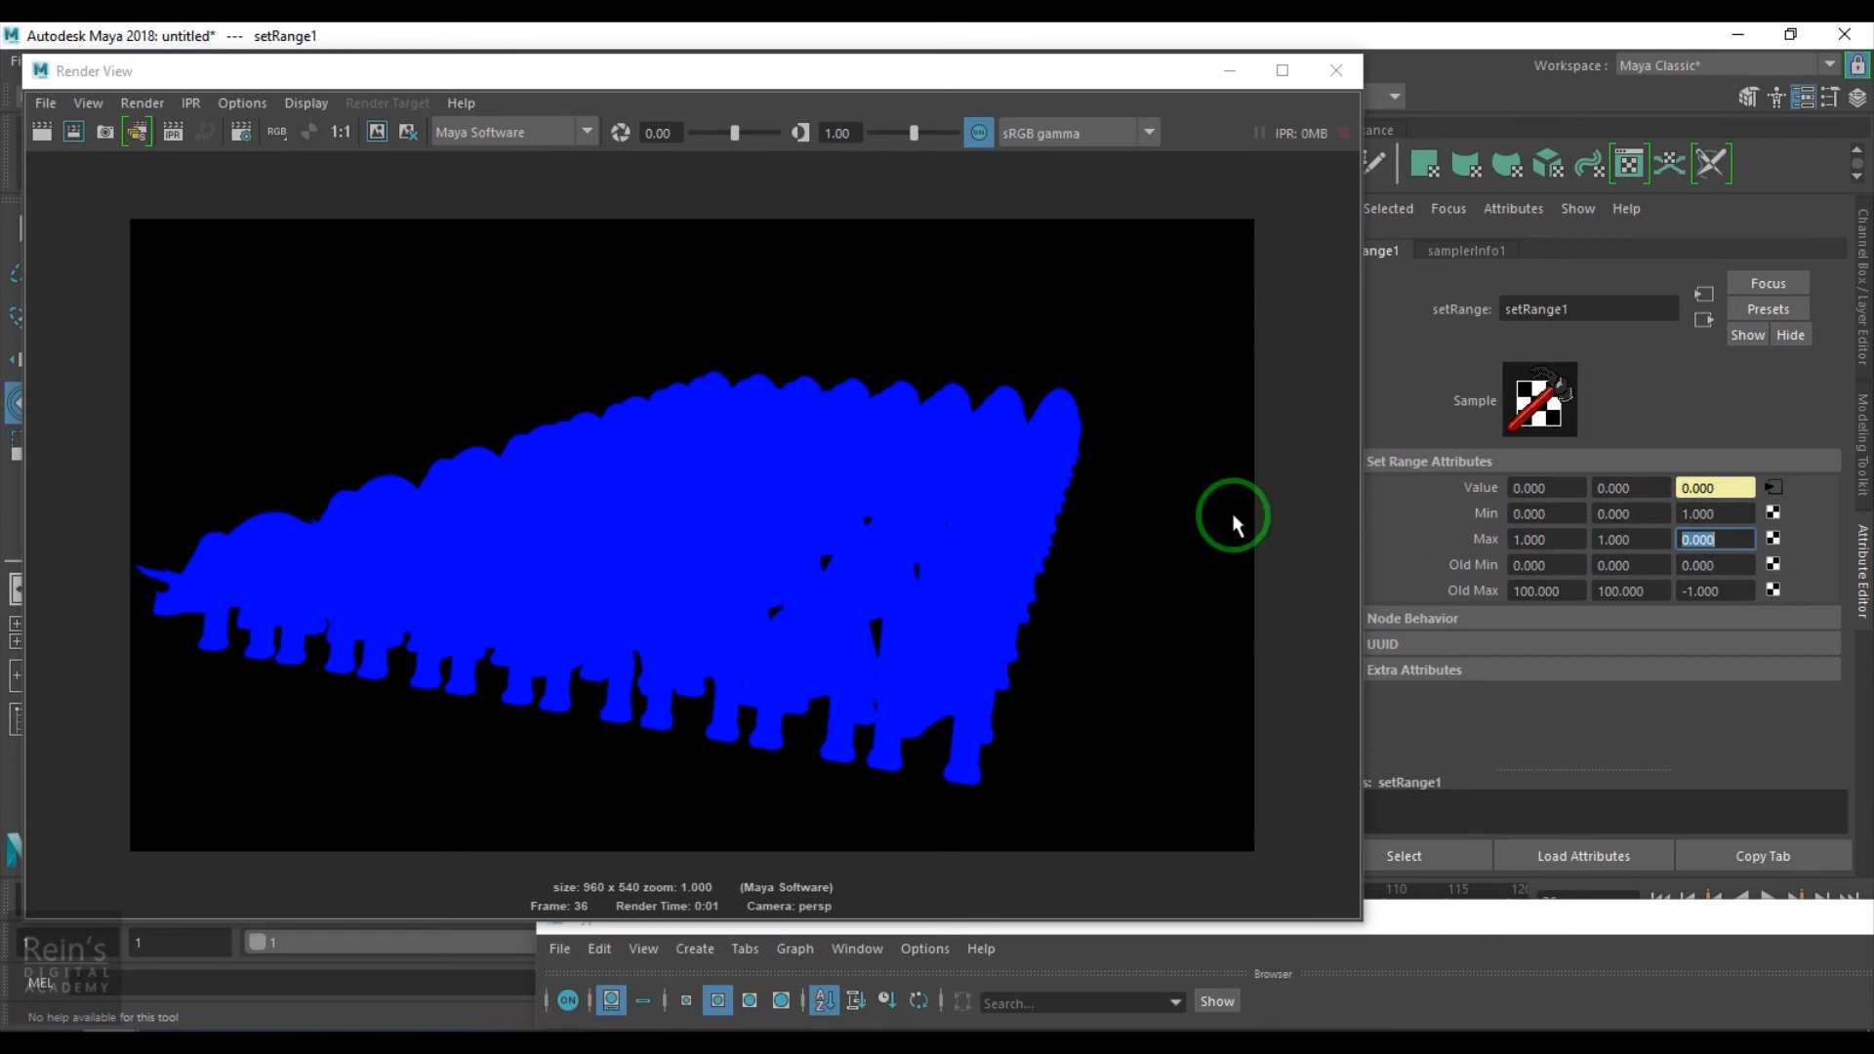
{"action": "left_click", "coordinate": [45, 135]}
Return setRange1's output range to Min Z 0 and Max Z 1
{"action": "left_click", "coordinate": [1742, 514]}
{"action": "type", "text": "0"}
{"action": "left_click", "coordinate": [1724, 539]}
{"action": "type", "text": "1"}
{"action": "key", "text": "Return"}
Create a new perspective camera and switch the viewport back to the persp view
{"action": "left_click", "coordinate": [1253, 214]}
{"action": "left_click_drag", "start_coordinate": [1157, 74], "coordinate": [1040, 904]}
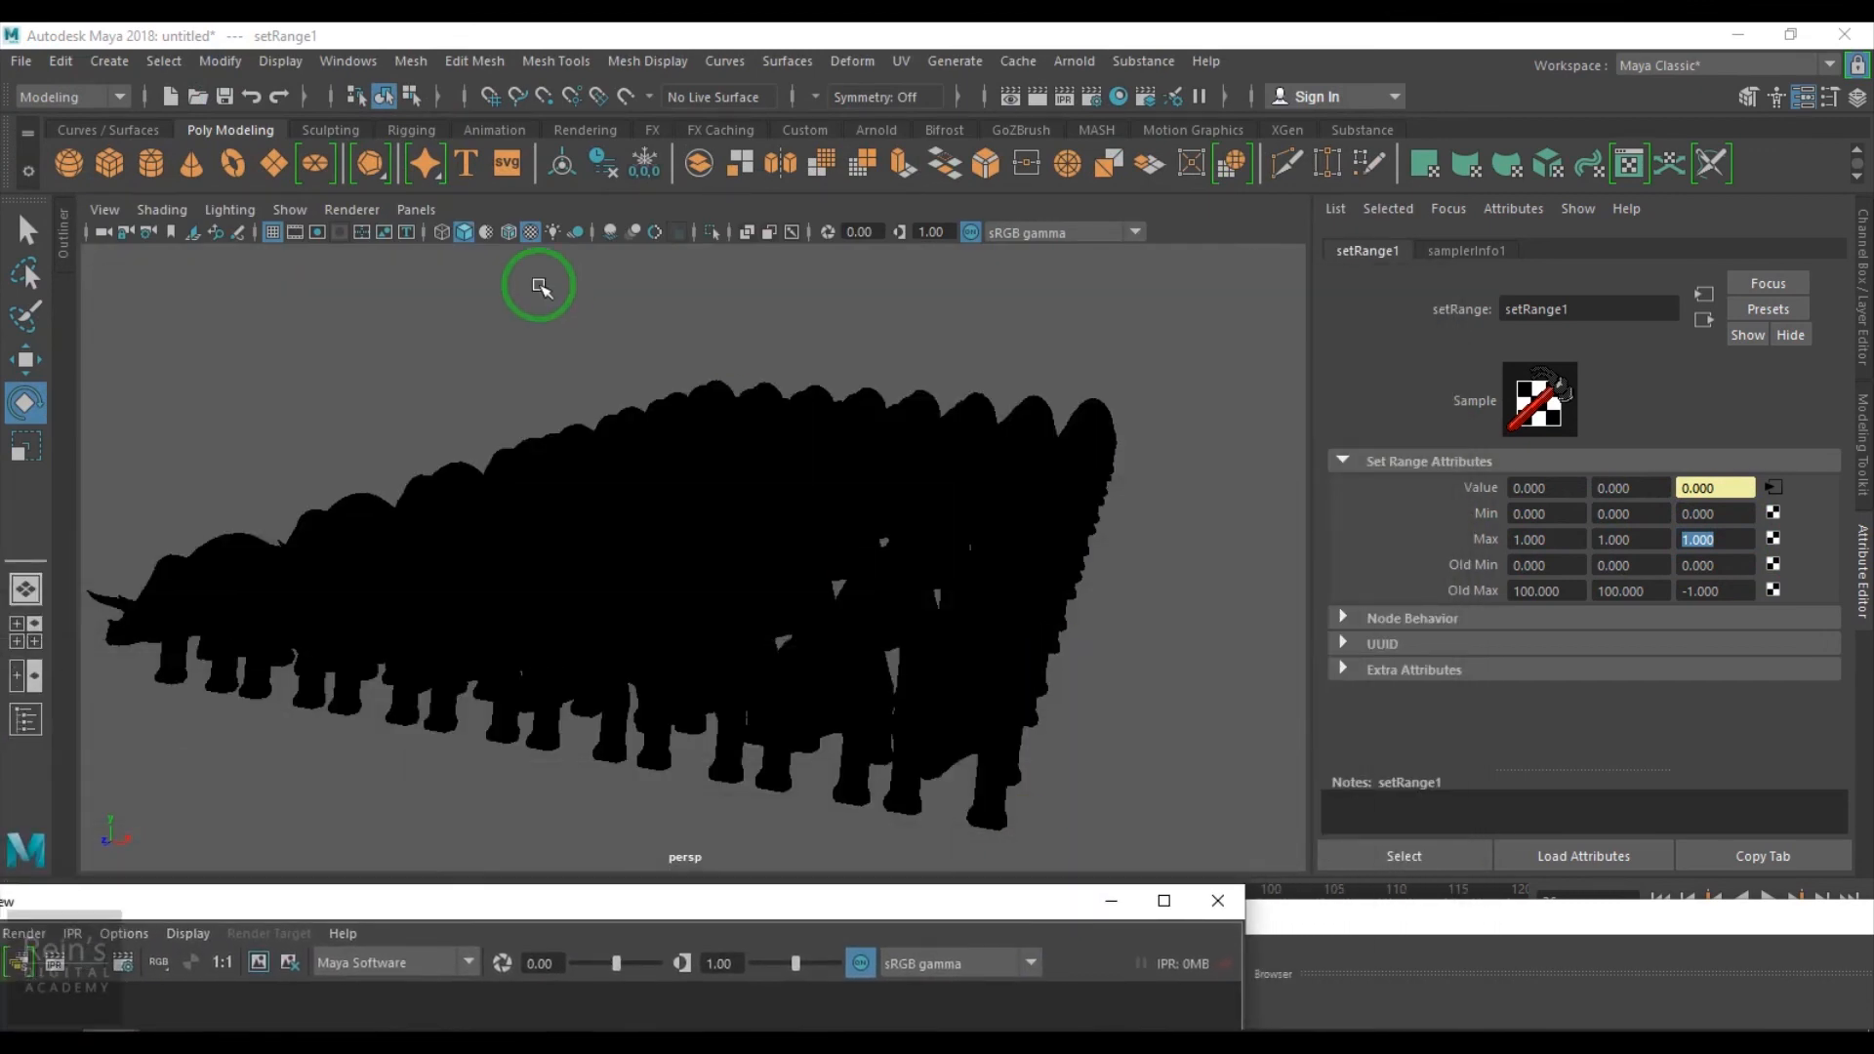
{"action": "left_click", "coordinate": [416, 209]}
{"action": "mouse_move", "coordinate": [605, 232]}
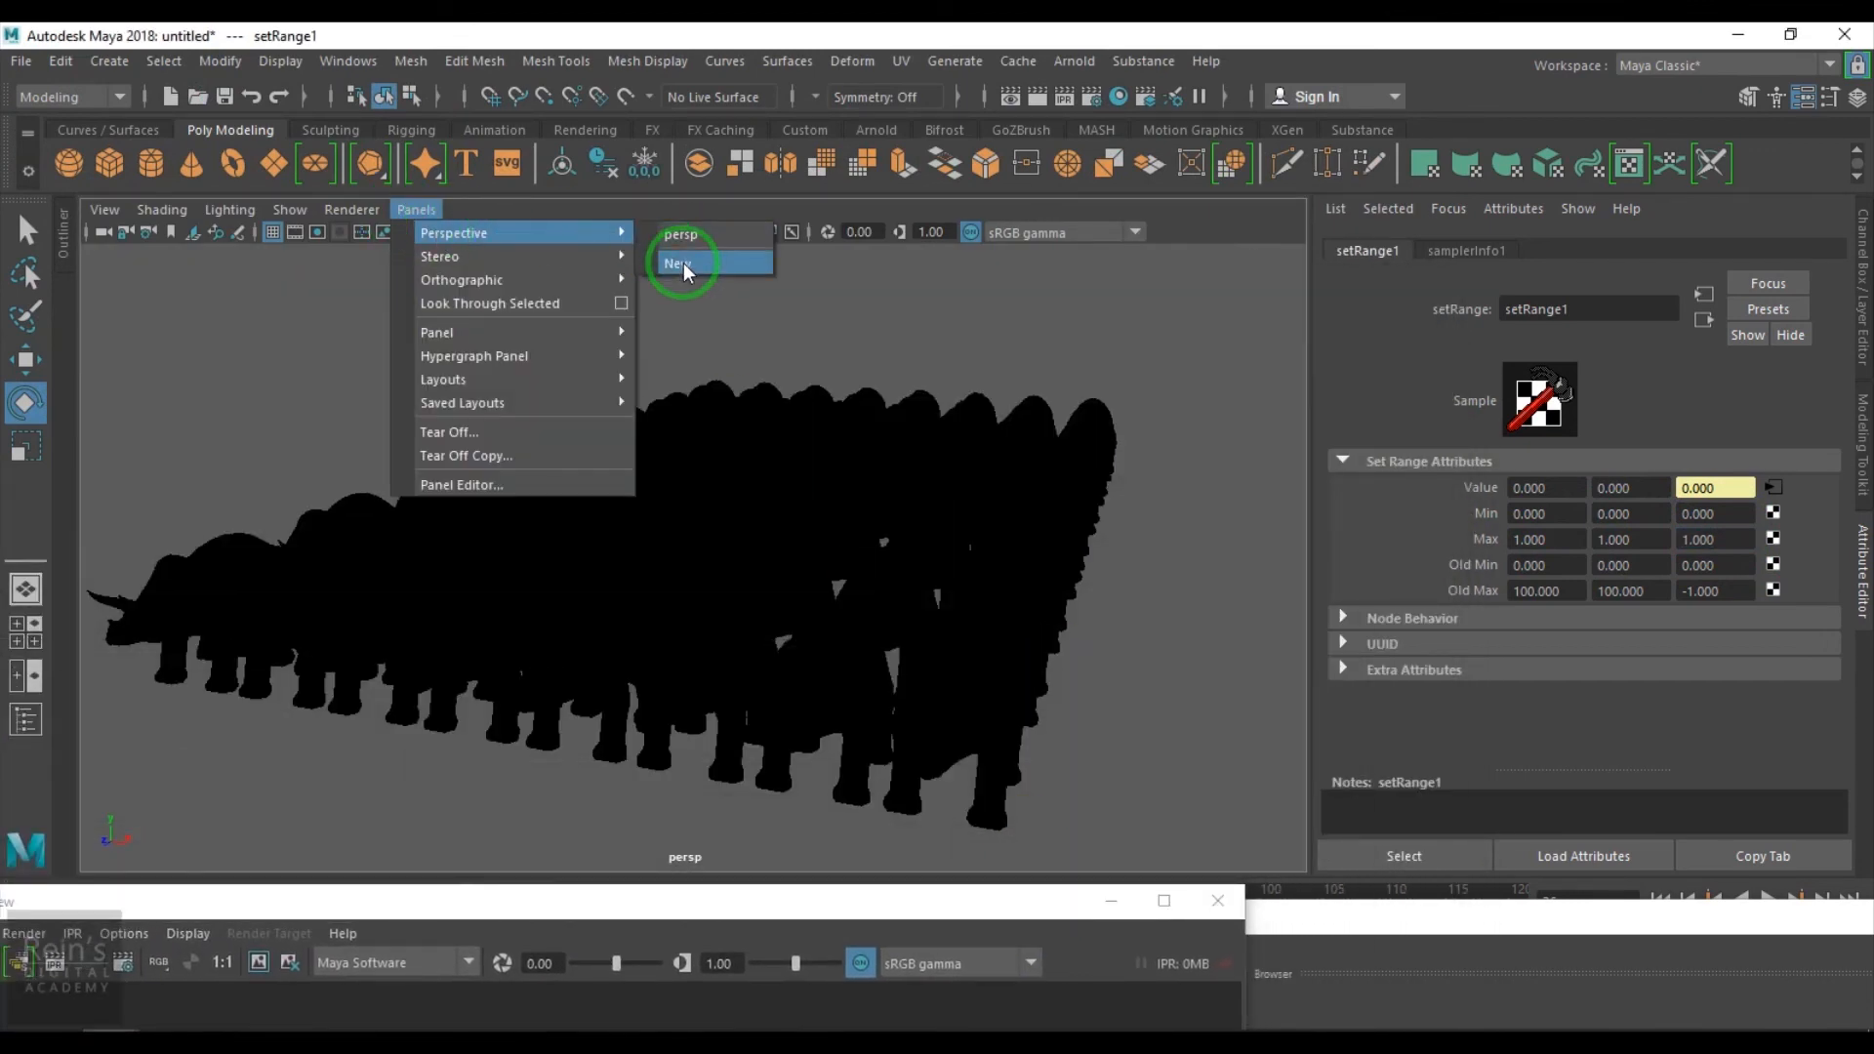
{"action": "left_click", "coordinate": [683, 266]}
{"action": "scroll", "coordinate": [699, 510], "scroll_direction": "down", "scroll_amount": 10}
{"action": "scroll", "coordinate": [697, 507], "scroll_direction": "up", "scroll_amount": 5}
{"action": "key", "text": "space"}
{"action": "left_click_drag", "start_coordinate": [697, 507], "coordinate": [723, 417]}
Frame the new camera with the Move tool active and examine the direction of its Z axis
{"action": "scroll", "coordinate": [723, 416], "scroll_direction": "down", "scroll_amount": 8}
{"action": "left_click_drag", "start_coordinate": [934, 489], "coordinate": [994, 501], "text": "alt"}
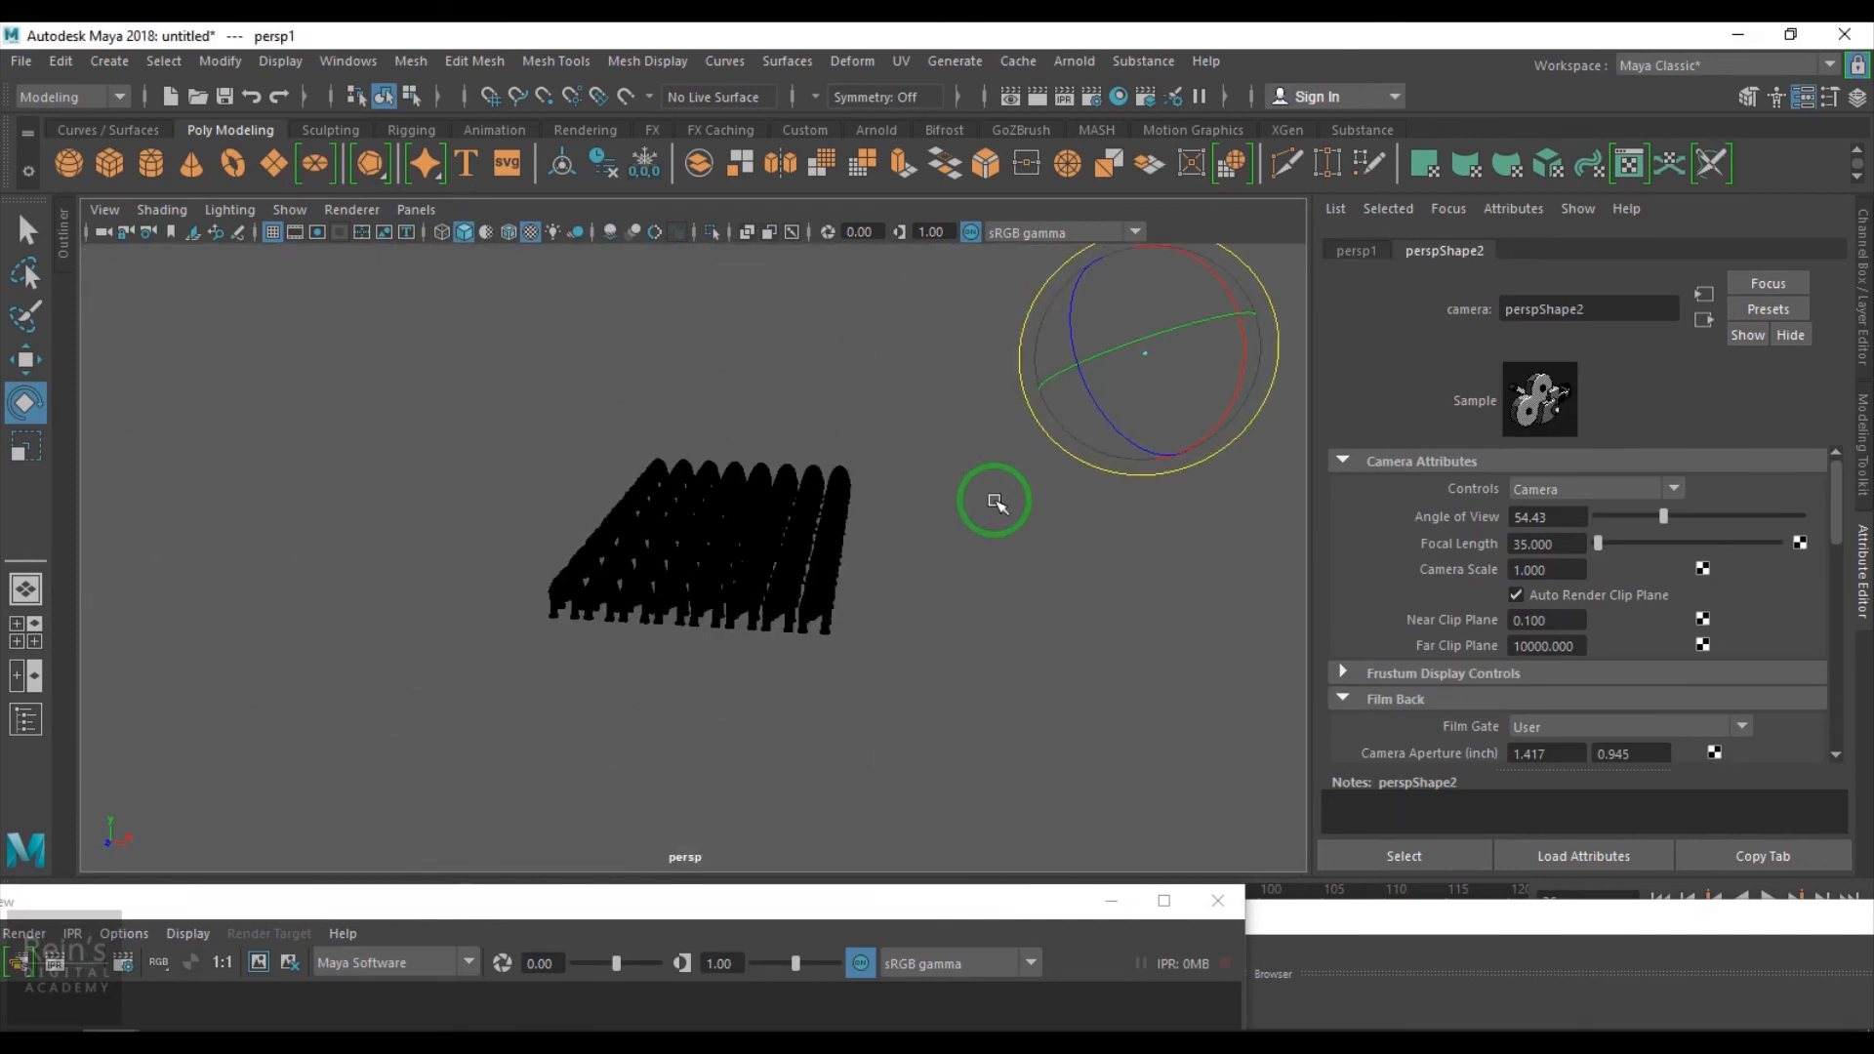
{"action": "key", "text": "f"}
{"action": "key", "text": "w"}
{"action": "left_click_drag", "start_coordinate": [953, 573], "coordinate": [1054, 546], "text": "alt"}
{"action": "right_click", "coordinate": [1052, 541]}
{"action": "left_click_drag", "start_coordinate": [873, 532], "coordinate": [908, 481], "text": "alt"}
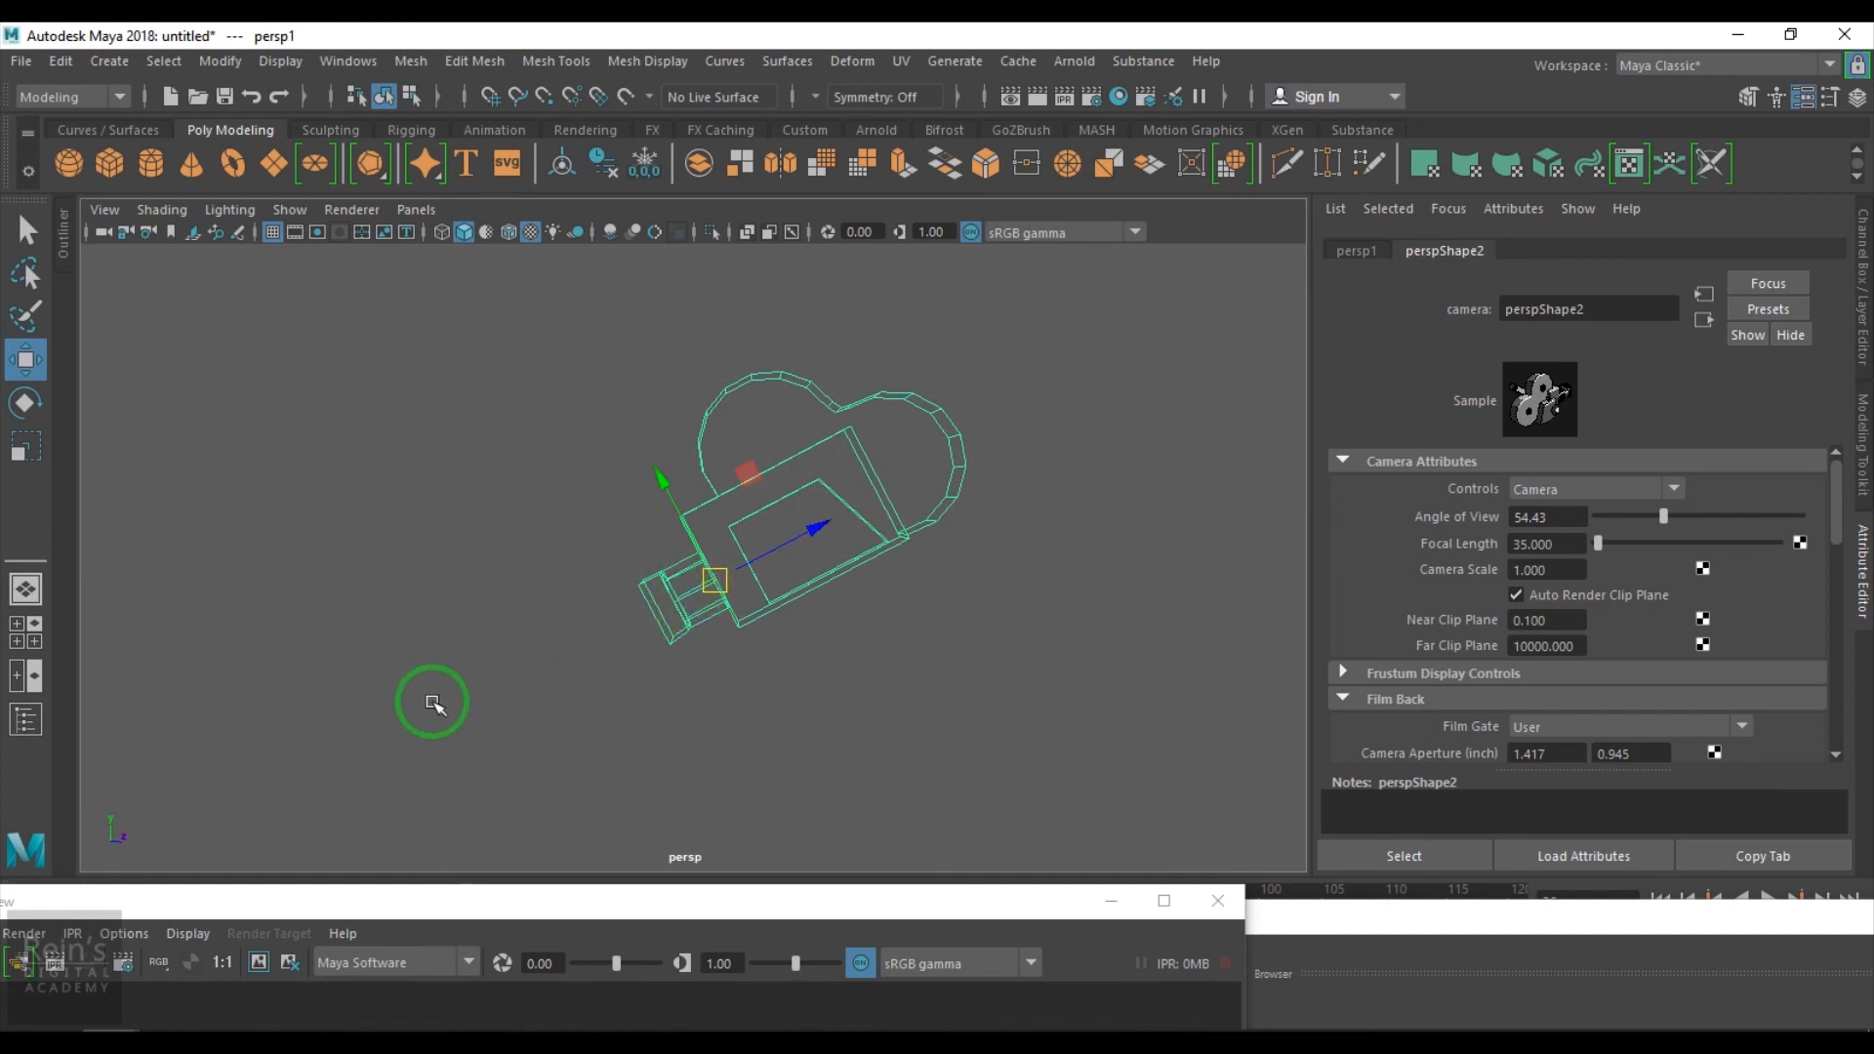
Move the perspShape2 node below the shading network in the Hypershade and select setRange1
{"action": "left_click_drag", "start_coordinate": [774, 896], "coordinate": [379, 683]}
{"action": "left_click_drag", "start_coordinate": [1127, 928], "coordinate": [660, 159]}
{"action": "scroll", "coordinate": [1111, 607], "scroll_direction": "down", "scroll_amount": 3}
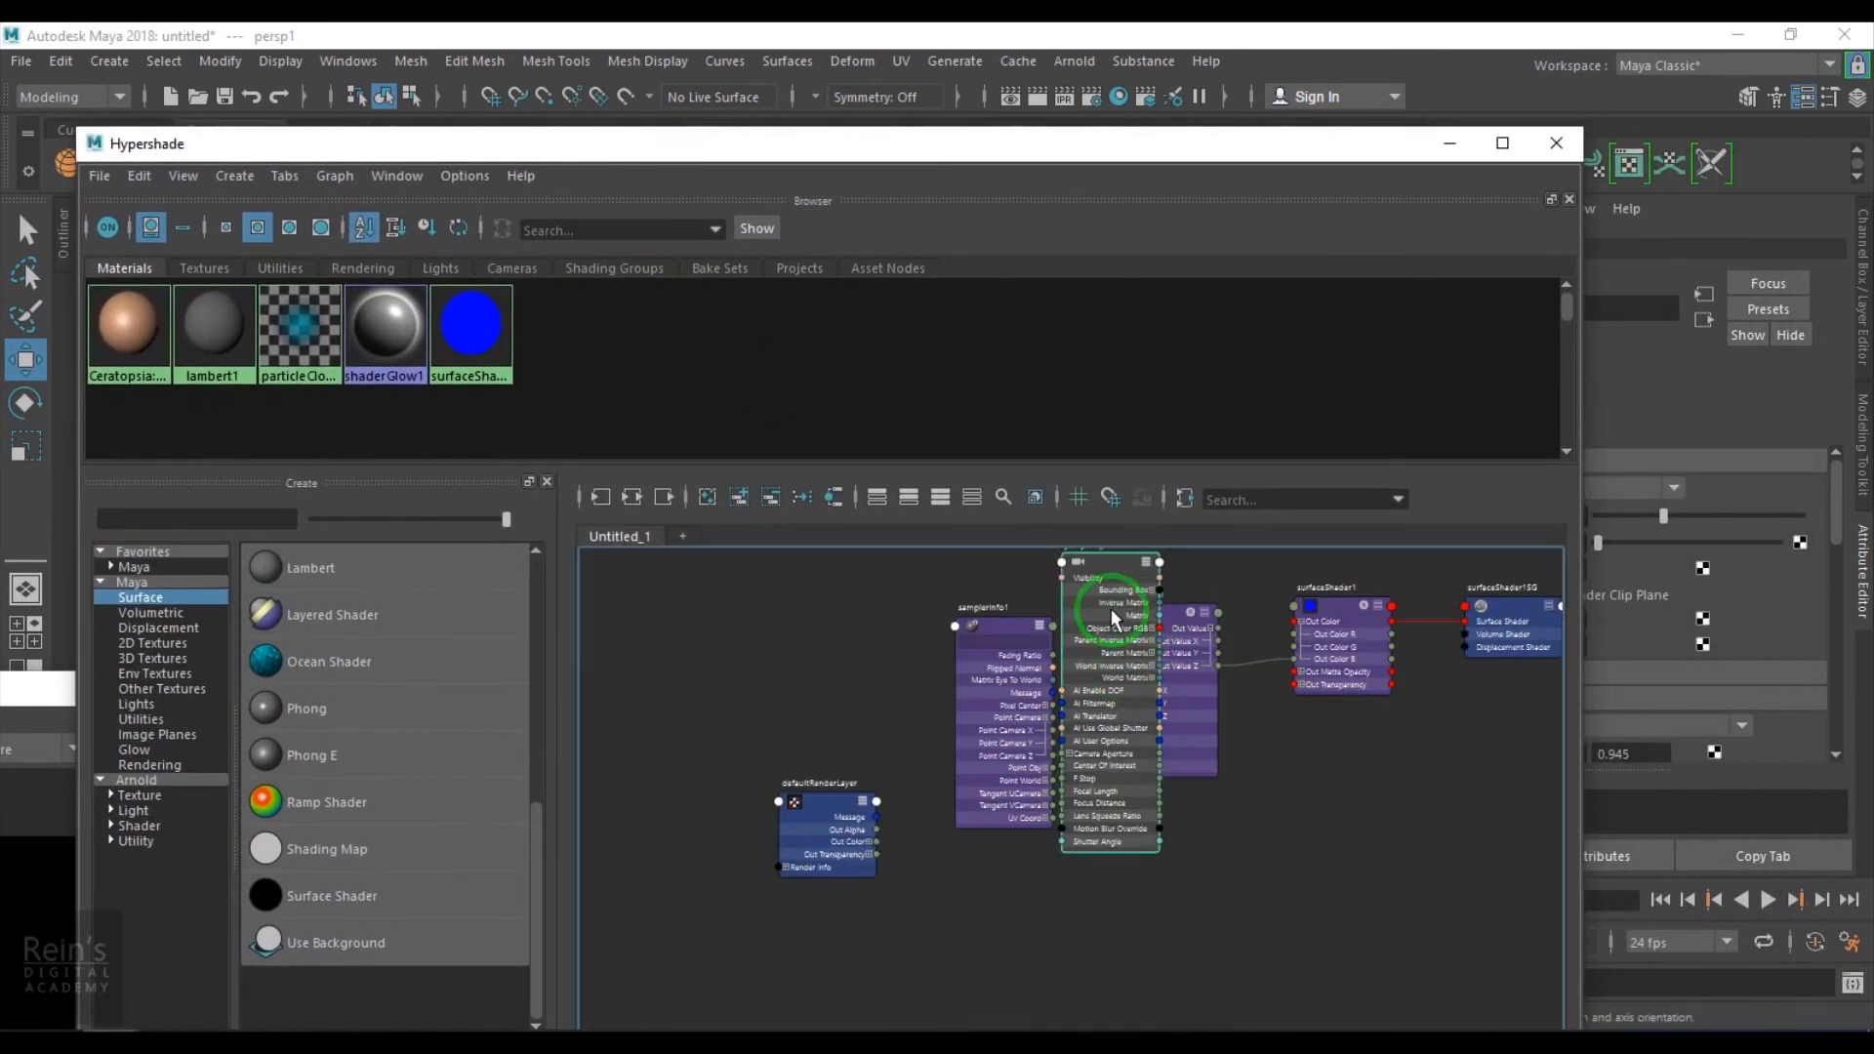
{"action": "left_click_drag", "start_coordinate": [1111, 607], "coordinate": [1268, 921]}
{"action": "scroll", "coordinate": [1234, 724], "scroll_direction": "up", "scroll_amount": 4}
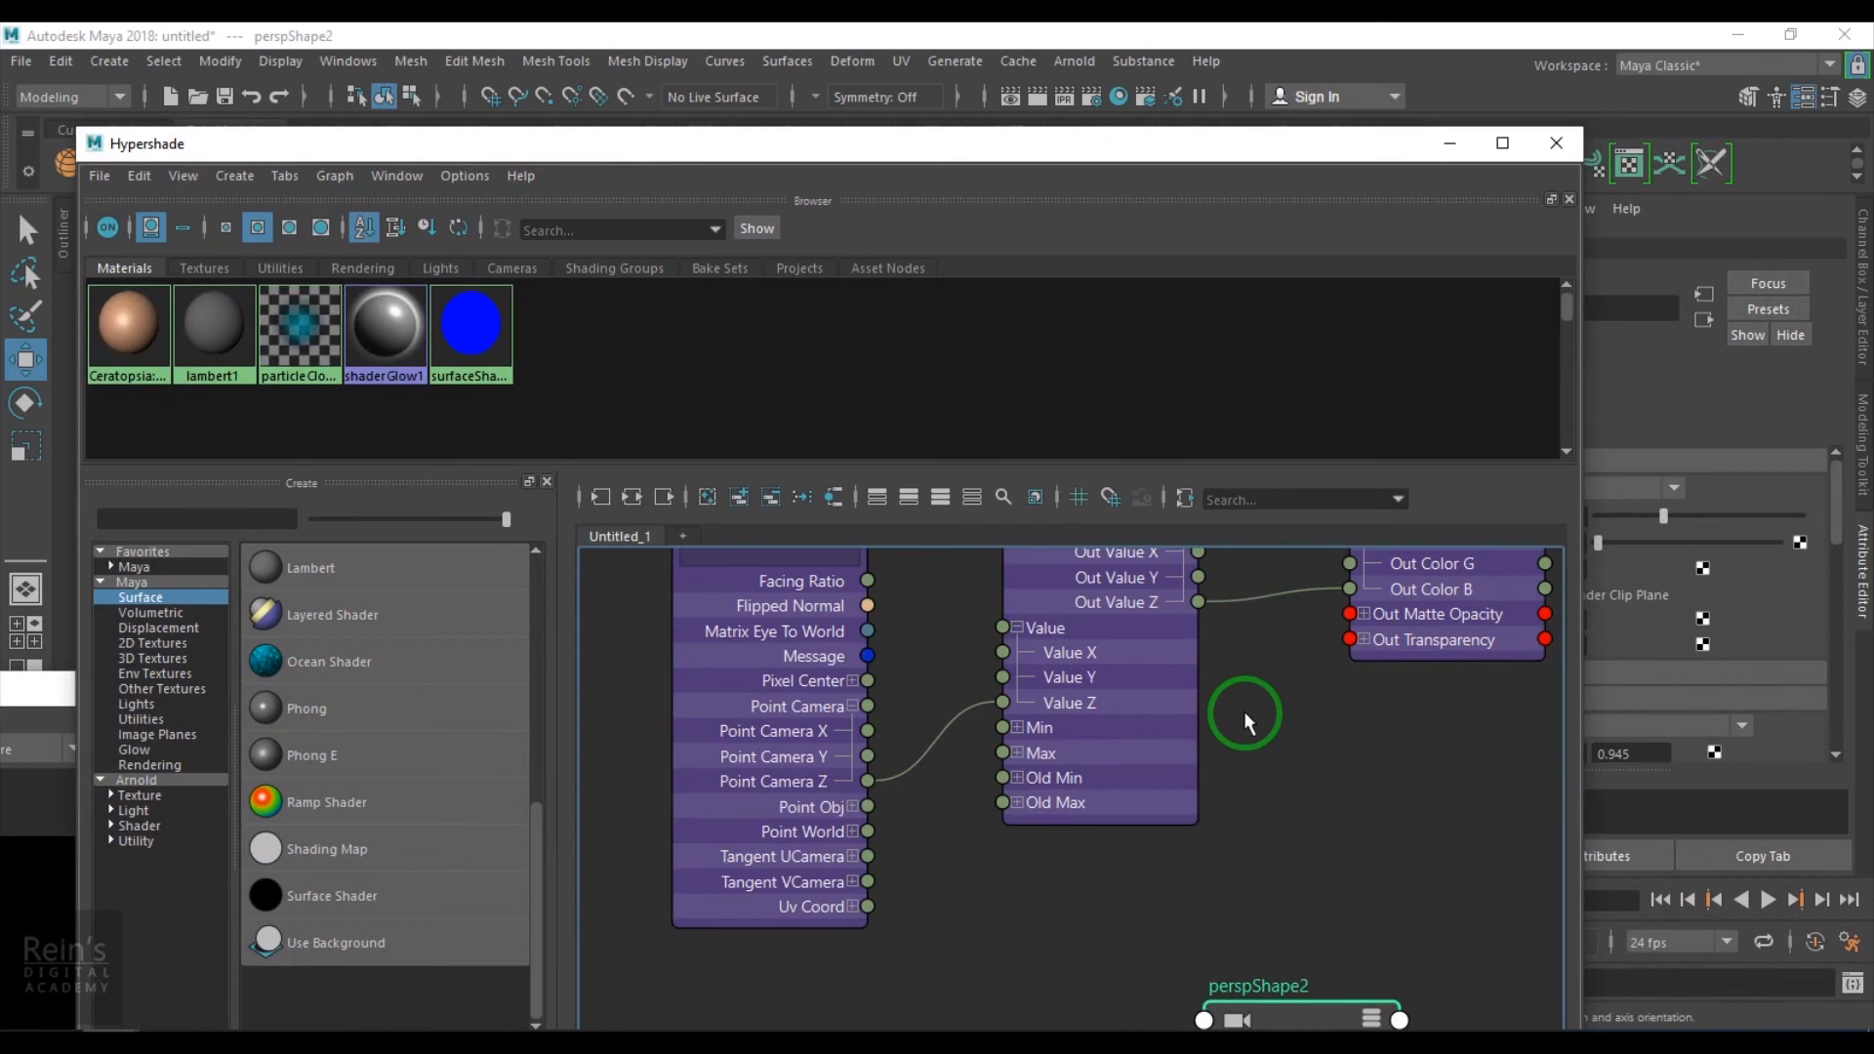
{"action": "middle_click_drag", "start_coordinate": [1244, 715], "coordinate": [1240, 828], "text": "alt"}
{"action": "left_click", "coordinate": [1091, 603]}
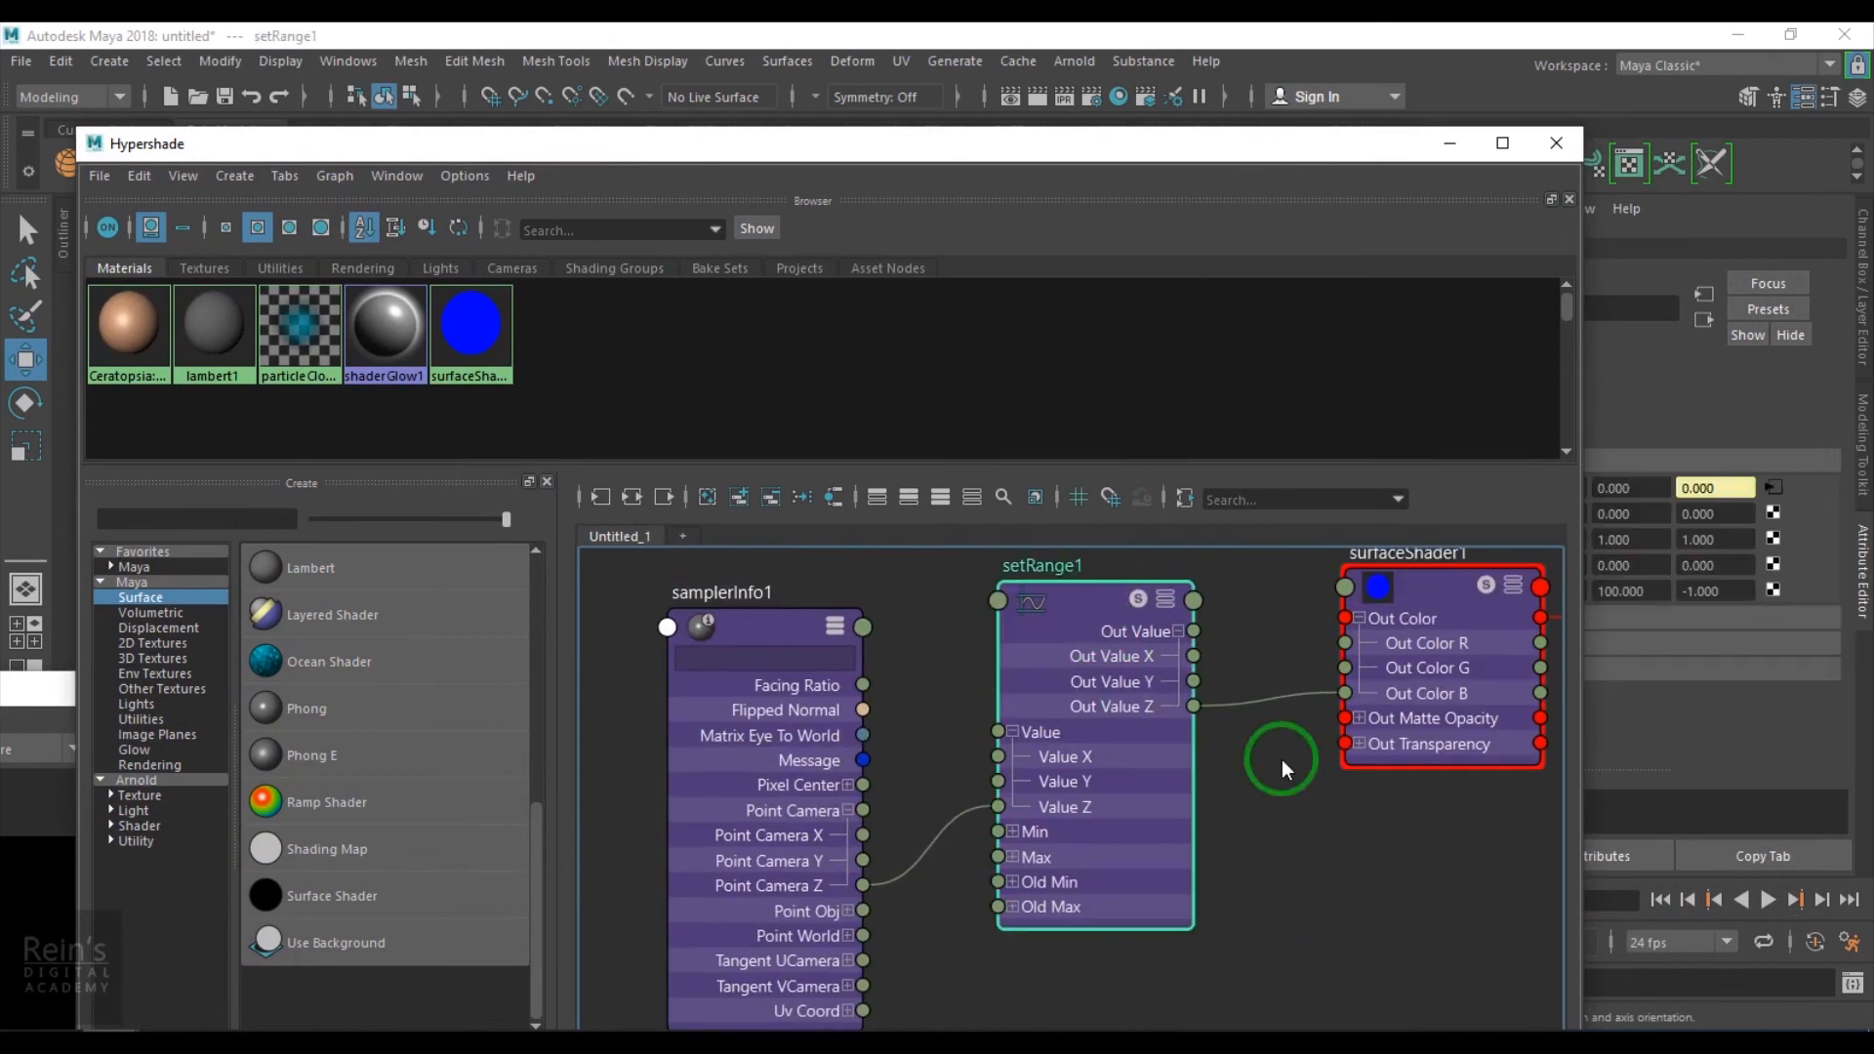
{"action": "left_click_drag", "start_coordinate": [1344, 160], "coordinate": [1155, 980]}
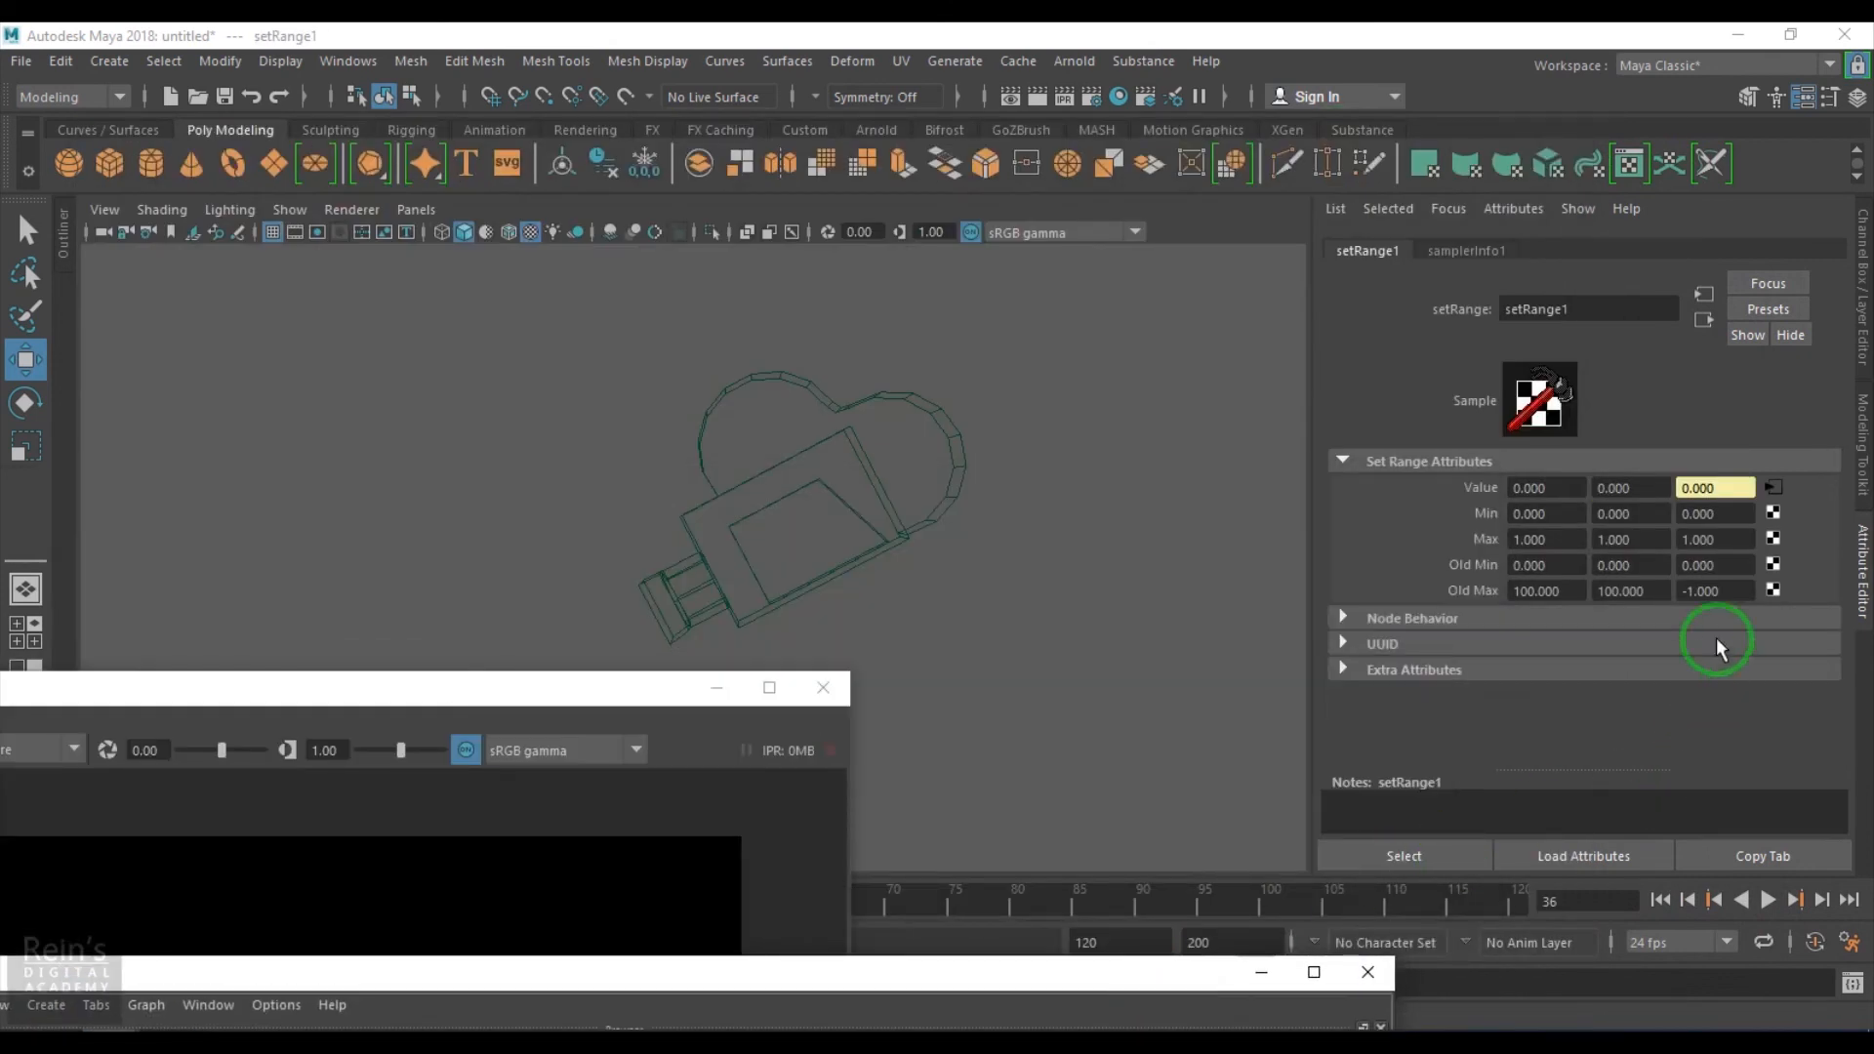
Set setRange1's Old Min Z to -100 and Old Max Z to 0
{"action": "left_click", "coordinate": [1730, 564]}
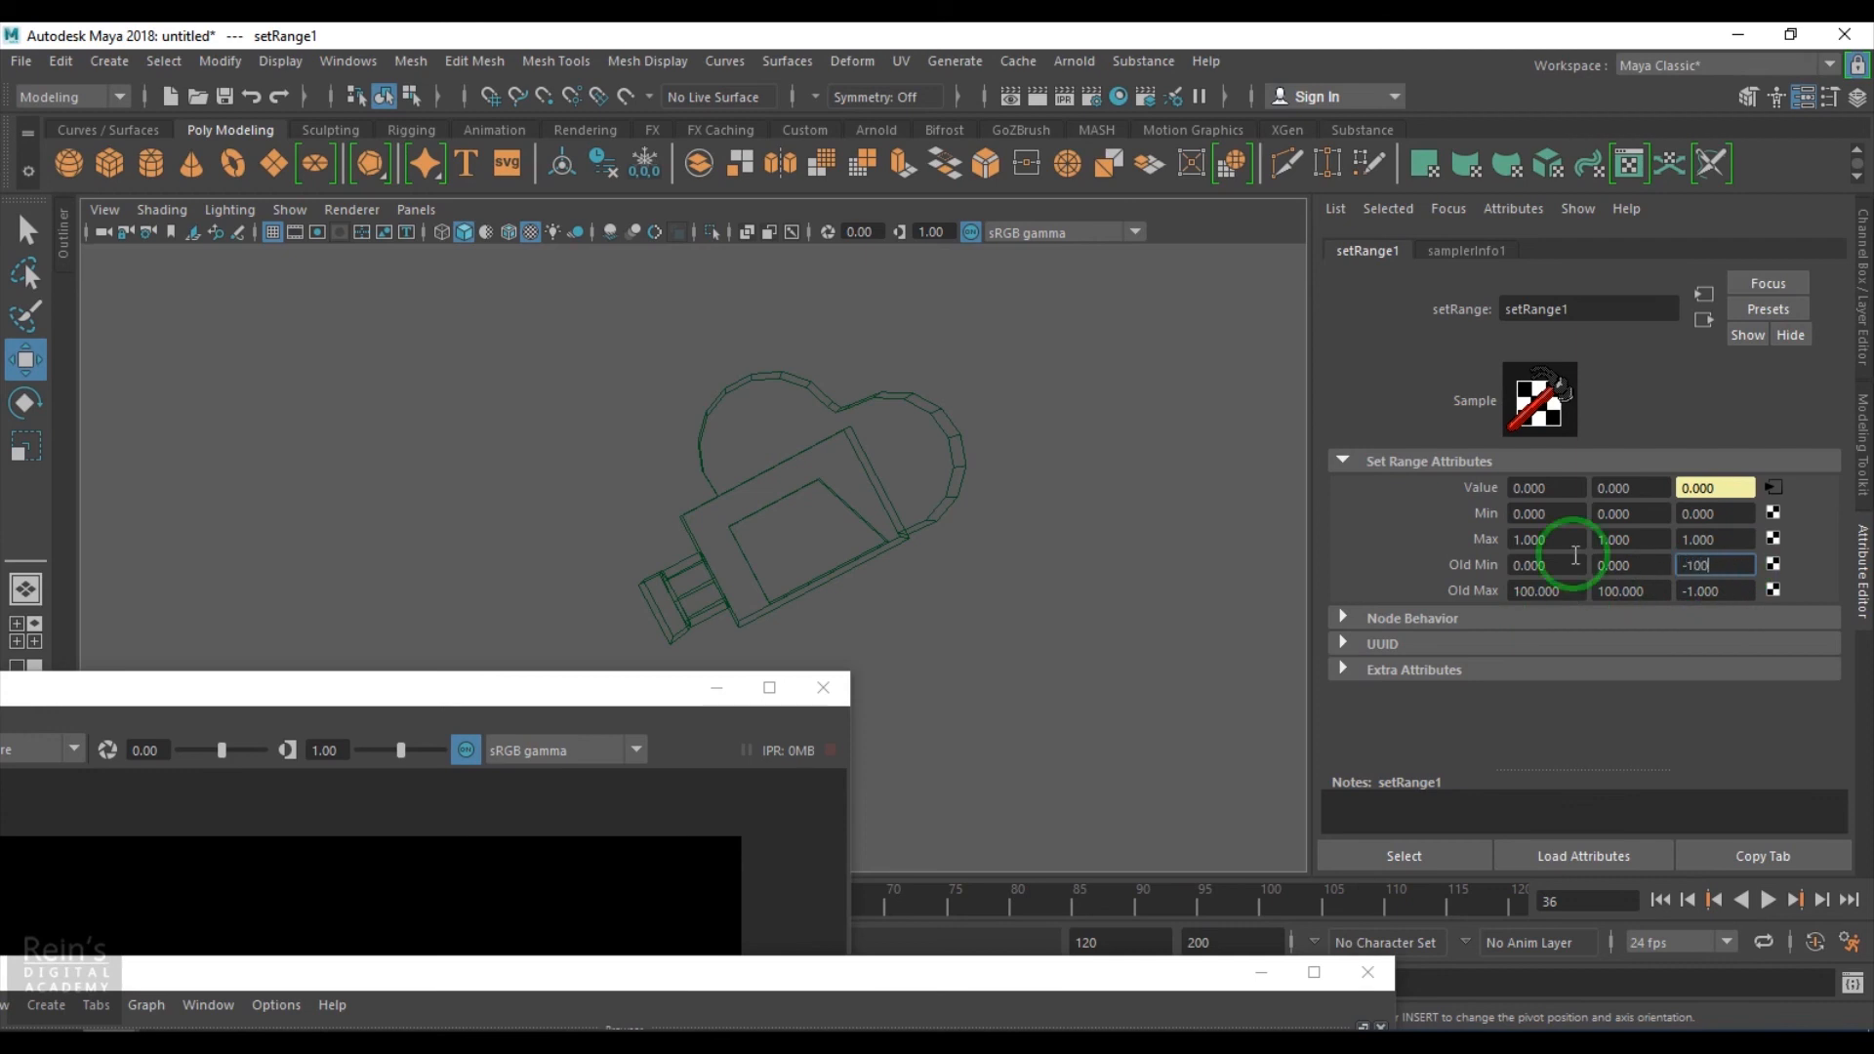
{"action": "key", "text": "Tab"}
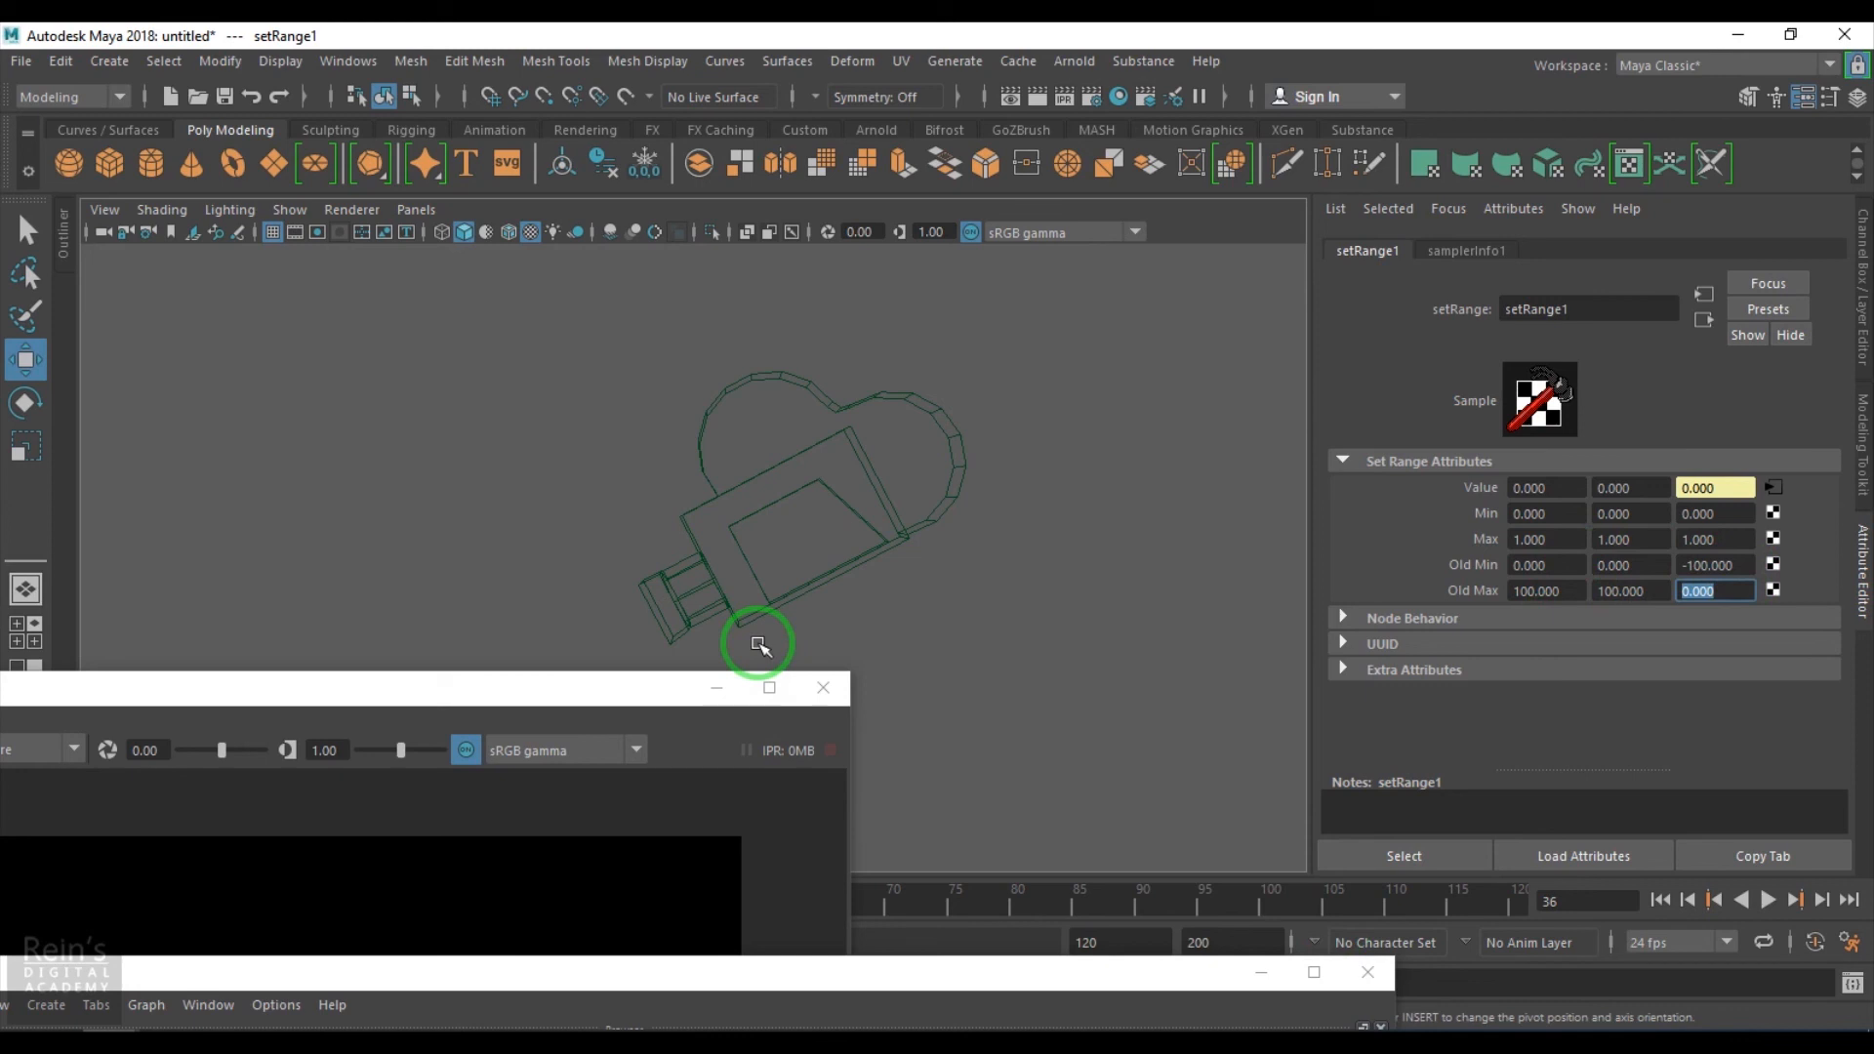
{"action": "left_click", "coordinate": [1752, 564]}
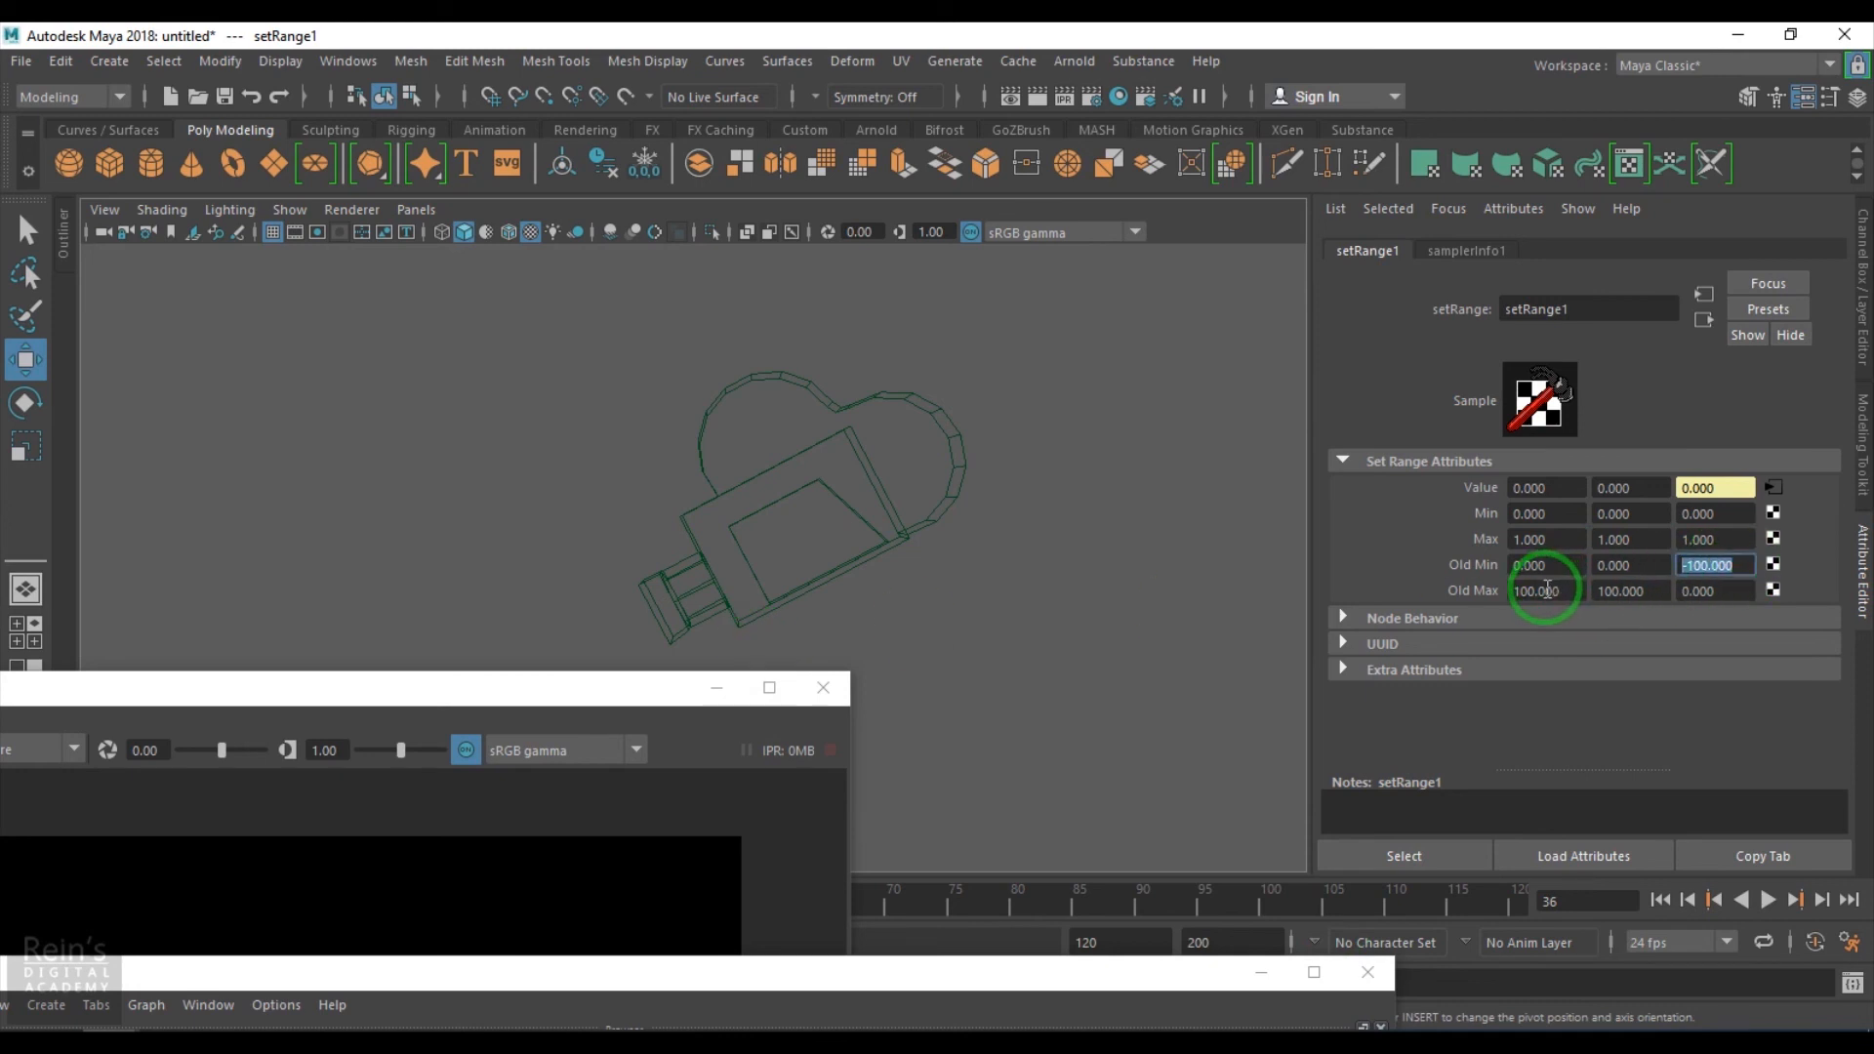
{"action": "left_click", "coordinate": [1693, 592]}
Show the grid through the persp camera and render it with the new depth range
{"action": "left_click", "coordinate": [944, 1009]}
{"action": "left_click_drag", "start_coordinate": [588, 695], "coordinate": [1387, 739]}
{"action": "left_click", "coordinate": [419, 210]}
{"action": "mouse_move", "coordinate": [481, 240]}
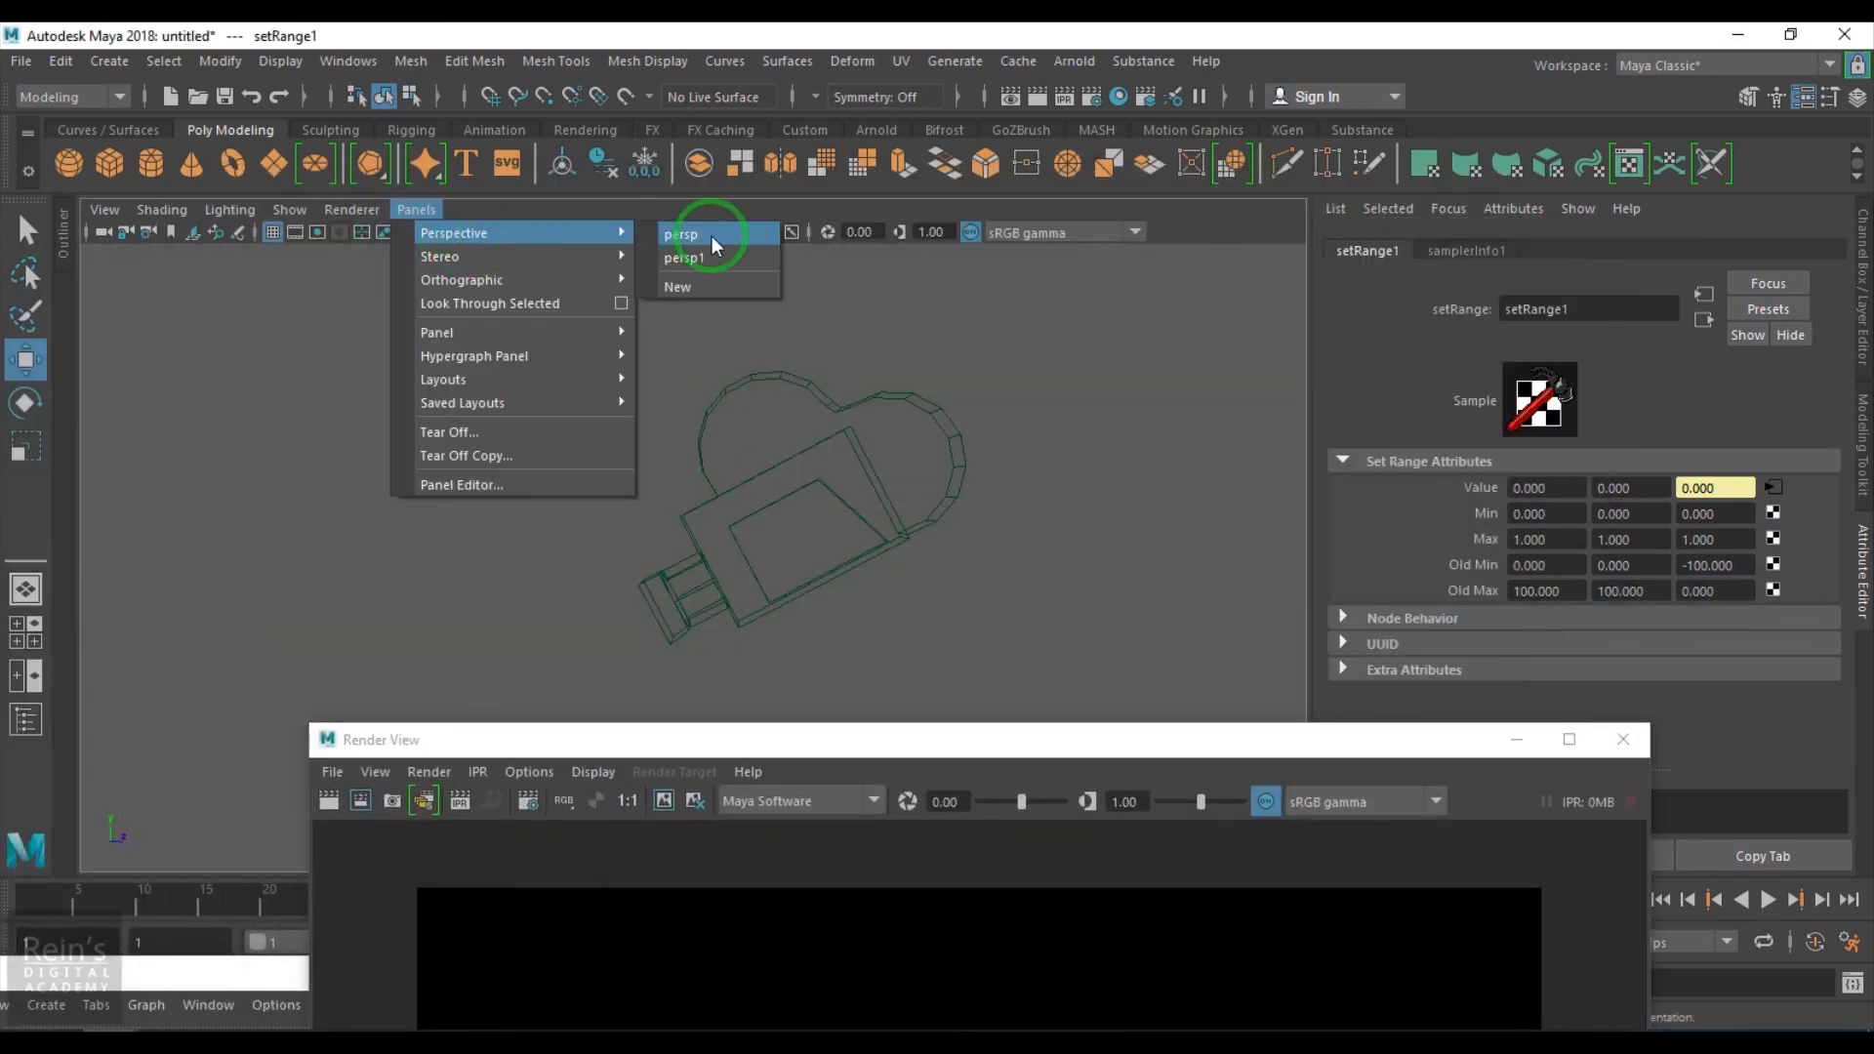
{"action": "left_click", "coordinate": [712, 238]}
{"action": "left_click", "coordinate": [432, 209]}
{"action": "mouse_move", "coordinate": [568, 227]}
{"action": "left_click", "coordinate": [699, 246]}
{"action": "left_click_drag", "start_coordinate": [663, 596], "coordinate": [774, 635], "text": "alt"}
{"action": "left_click_drag", "start_coordinate": [1175, 751], "coordinate": [983, 183]}
{"action": "left_click", "coordinate": [130, 232]}
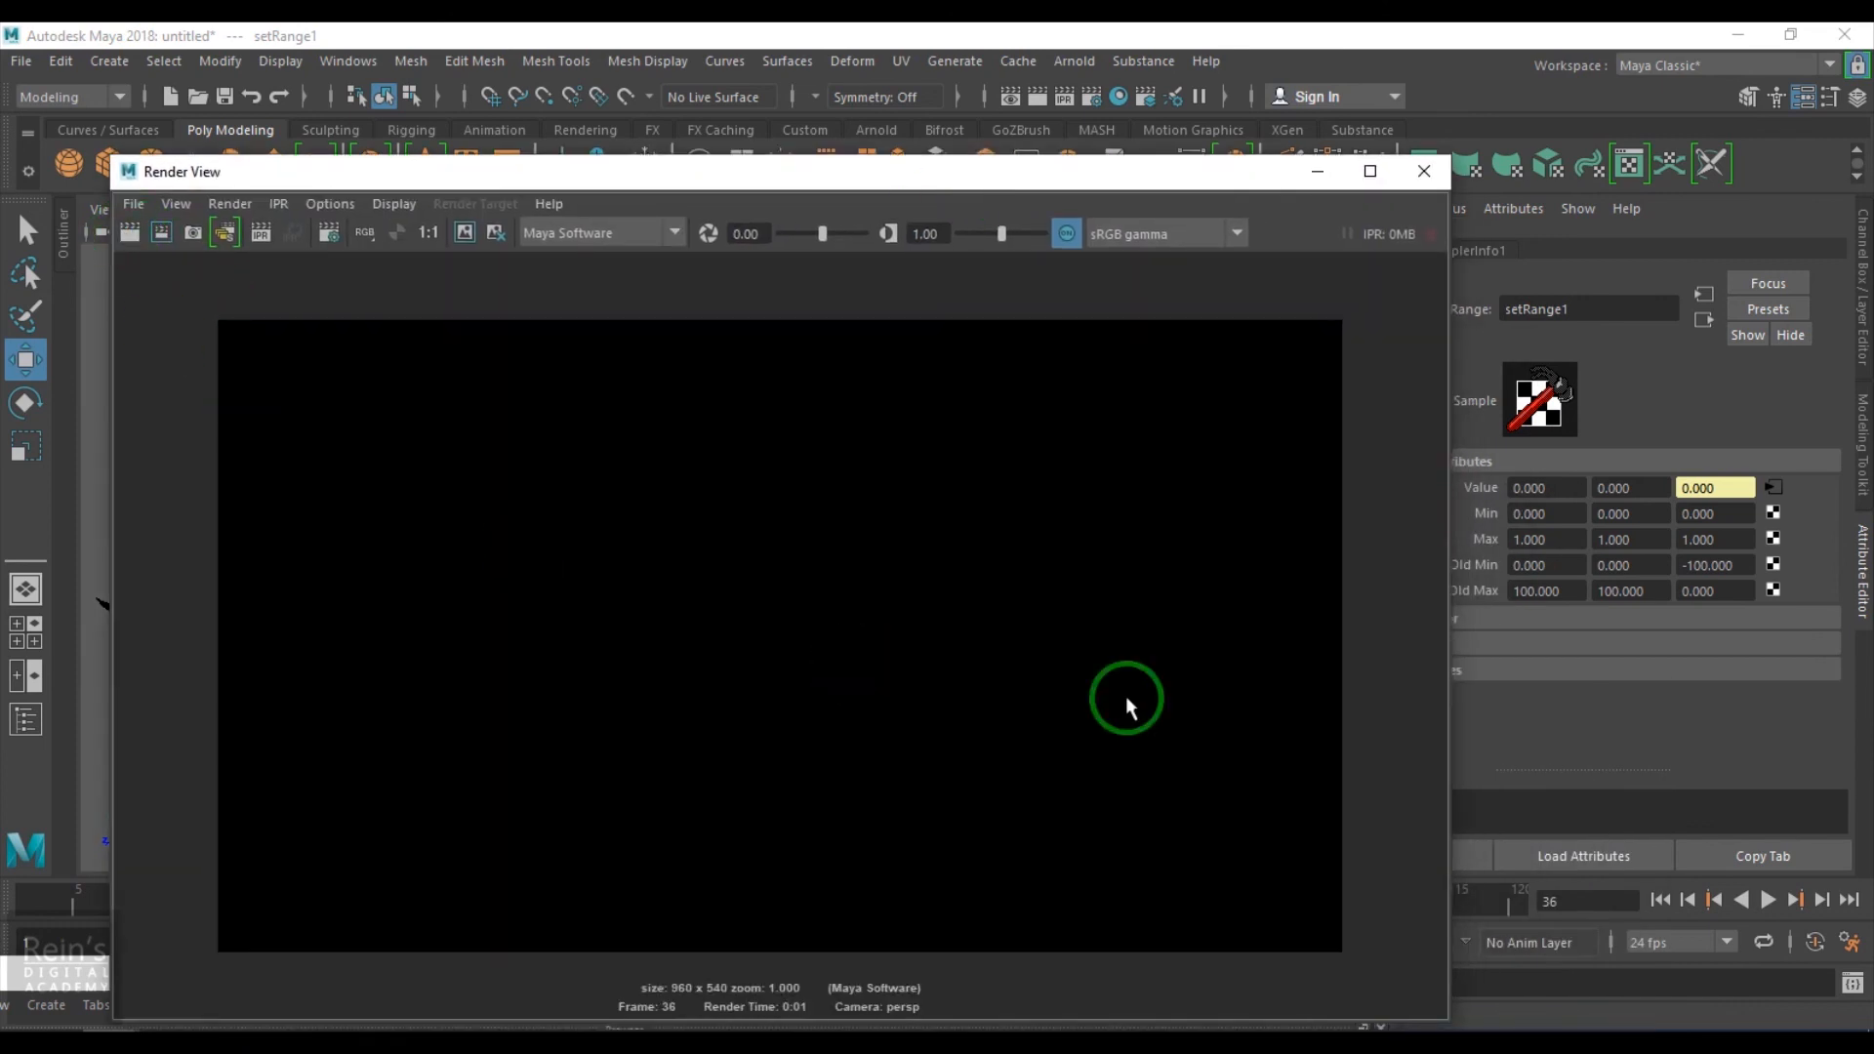
Invert setRange1's output with Min Z 1 and Max Z 0, and re-render the grid
{"action": "type", "text": "1"}
{"action": "left_click_drag", "start_coordinate": [1740, 517], "coordinate": [1656, 549]}
{"action": "type", "text": "0"}
{"action": "key", "text": "Return"}
{"action": "left_click", "coordinate": [132, 240]}
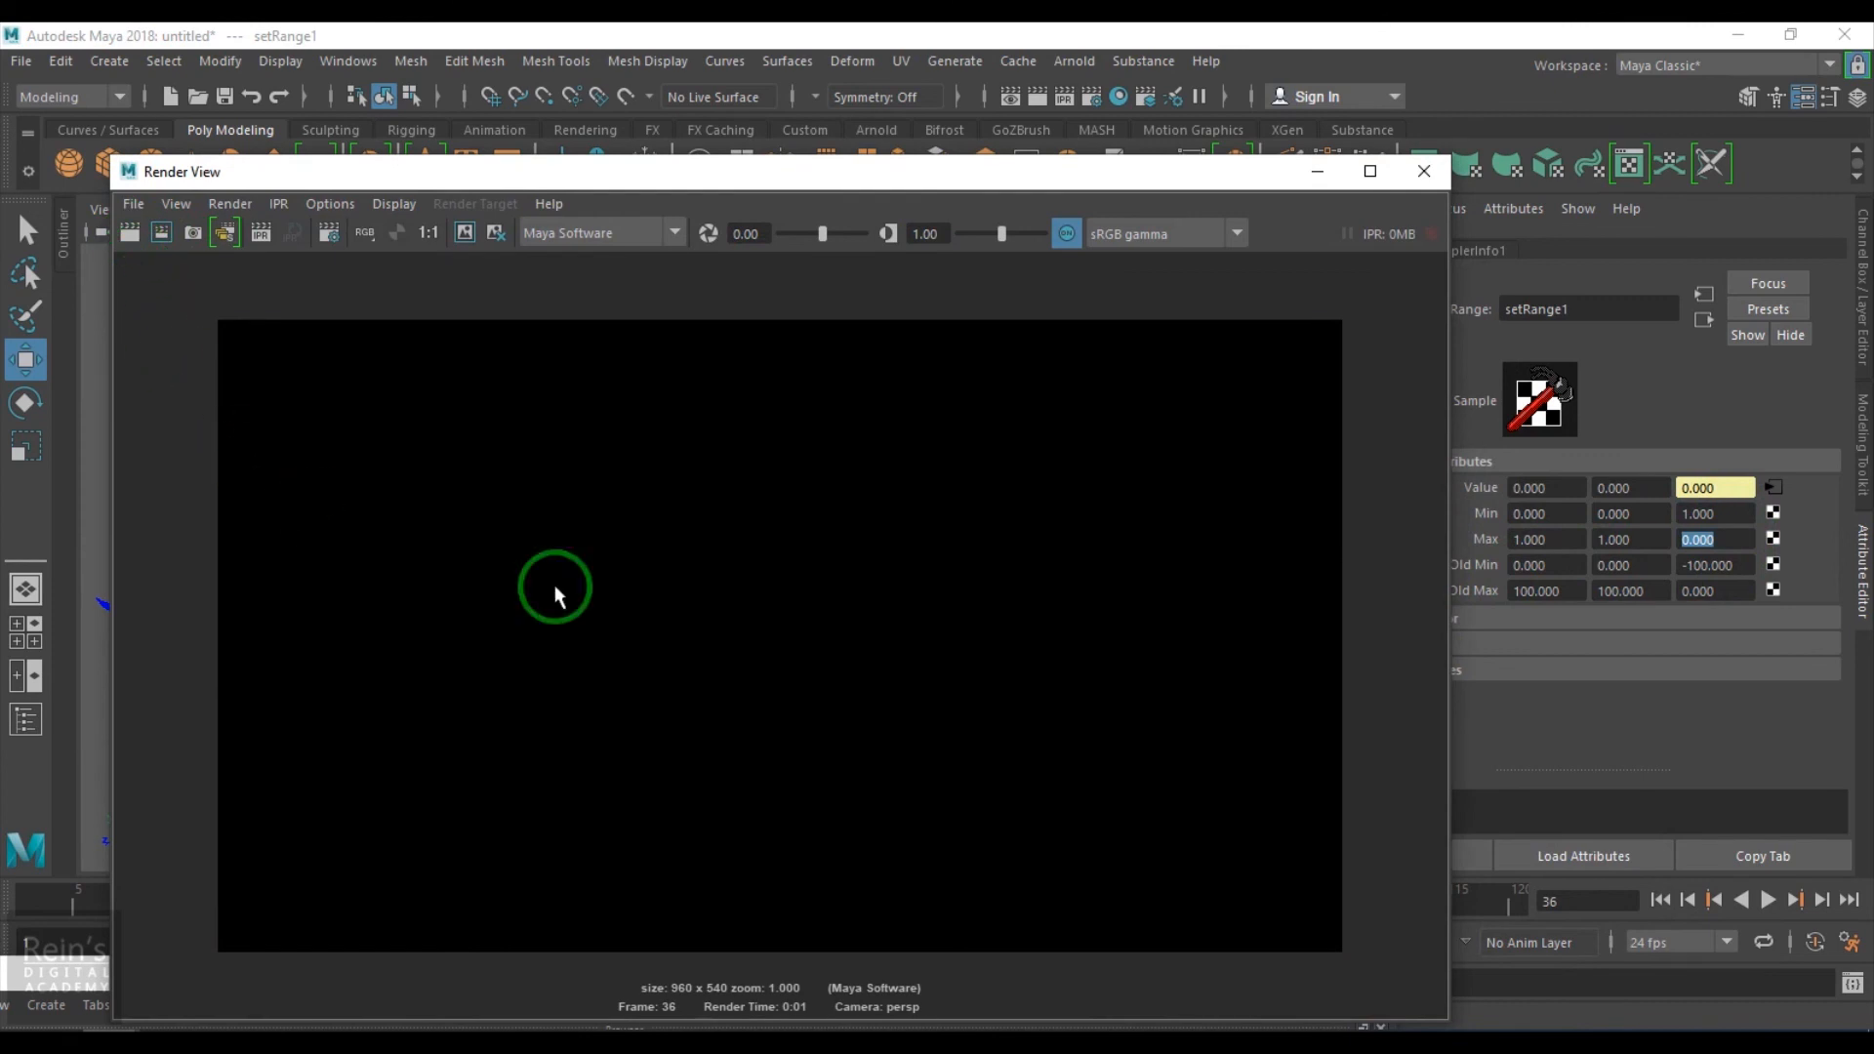
Set setRange1's Old Min Z to -1000 and bring the Render View back over the viewport
{"action": "left_click_drag", "start_coordinate": [1028, 190], "coordinate": [999, 815]}
{"action": "left_click", "coordinate": [1718, 566]}
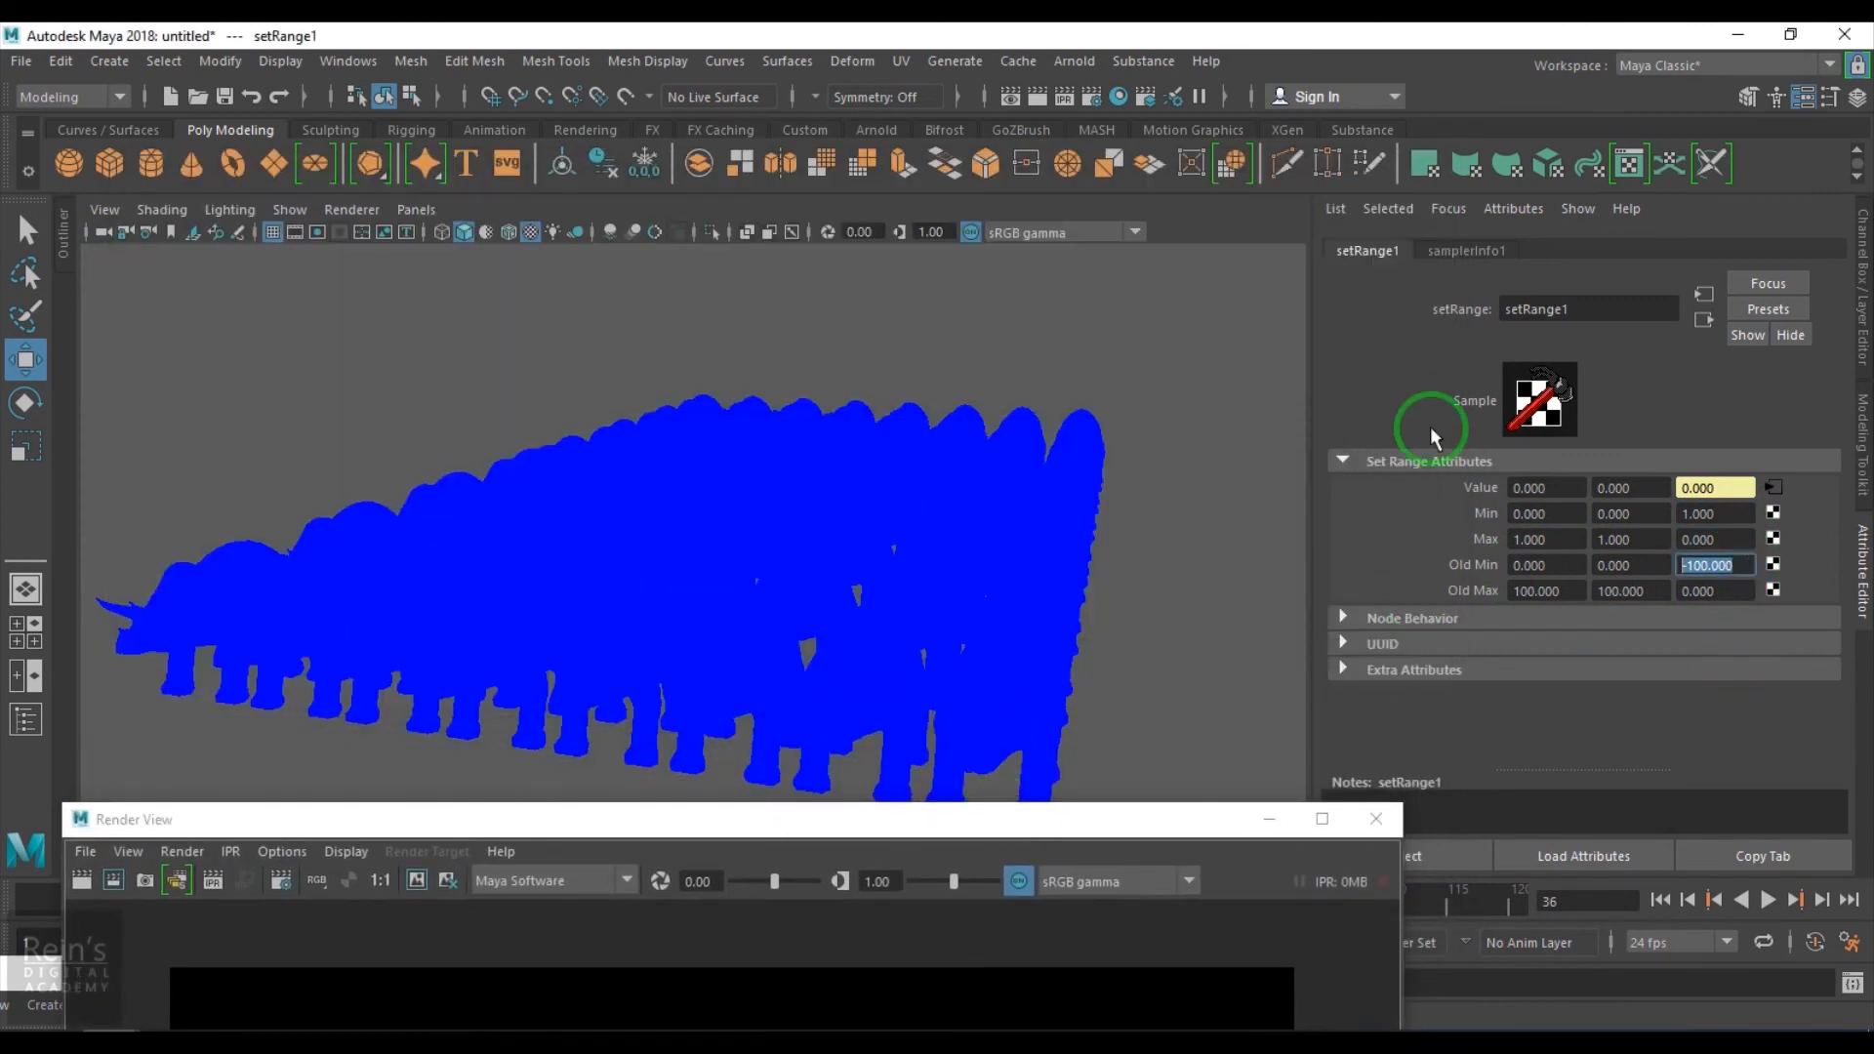
{"action": "type", "text": "-1000"}
{"action": "key", "text": "Return"}
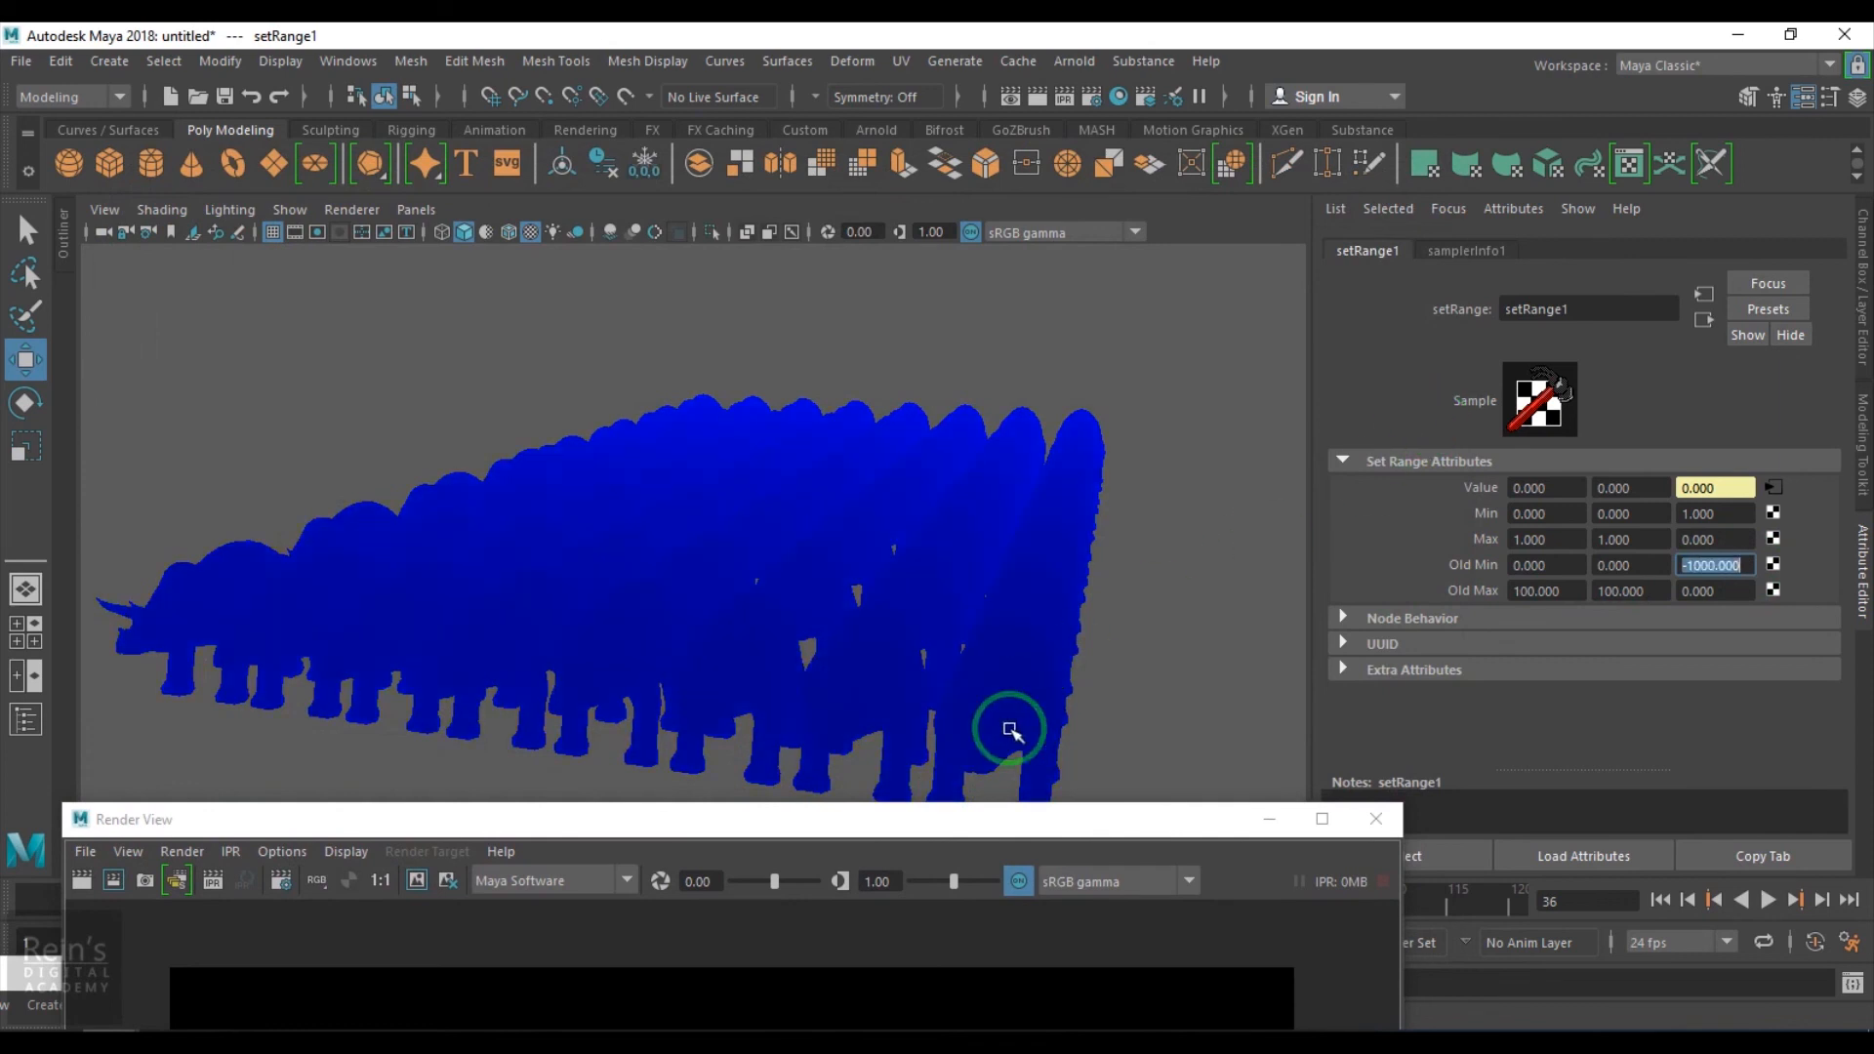
{"action": "left_click_drag", "start_coordinate": [927, 841], "coordinate": [1003, 57]}
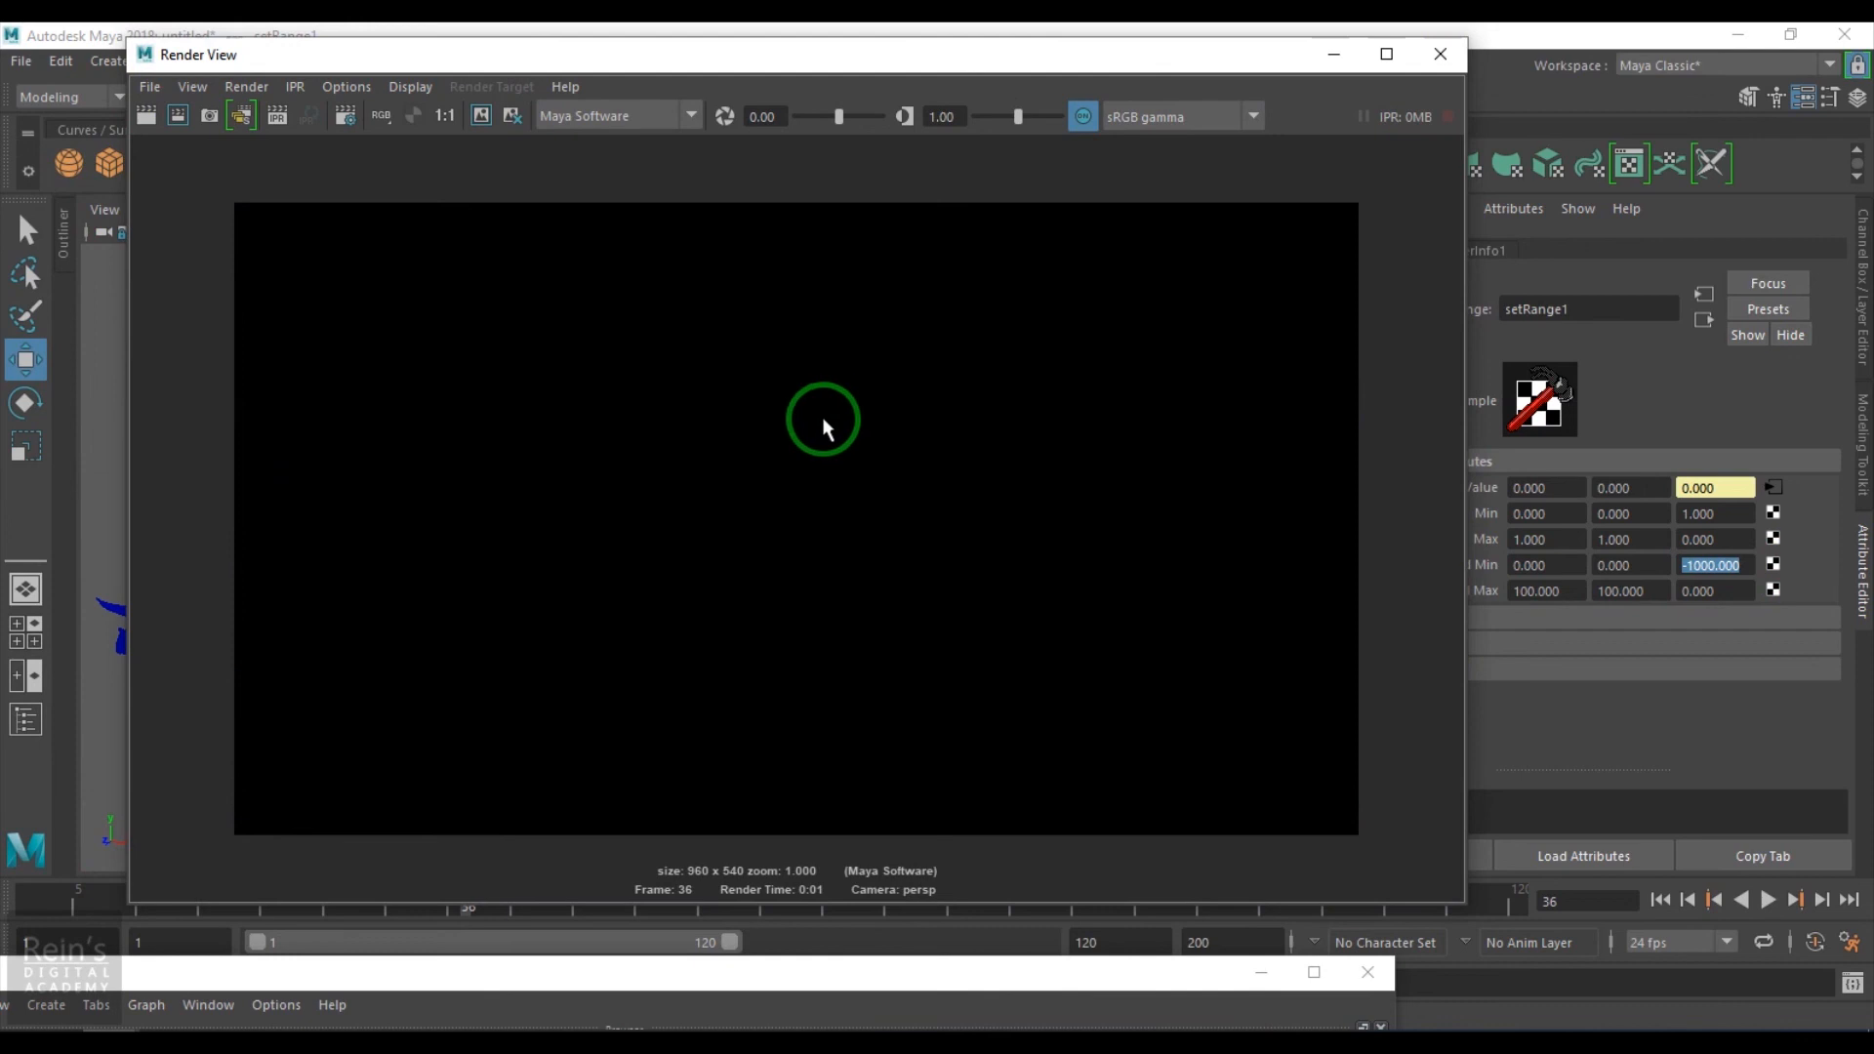
Connect samplerInfo1's Point Camera to setRange1's Value and Out Value to surfaceShader1's Out Color, and re-render the grid
{"action": "left_click_drag", "start_coordinate": [465, 1011], "coordinate": [545, 124]}
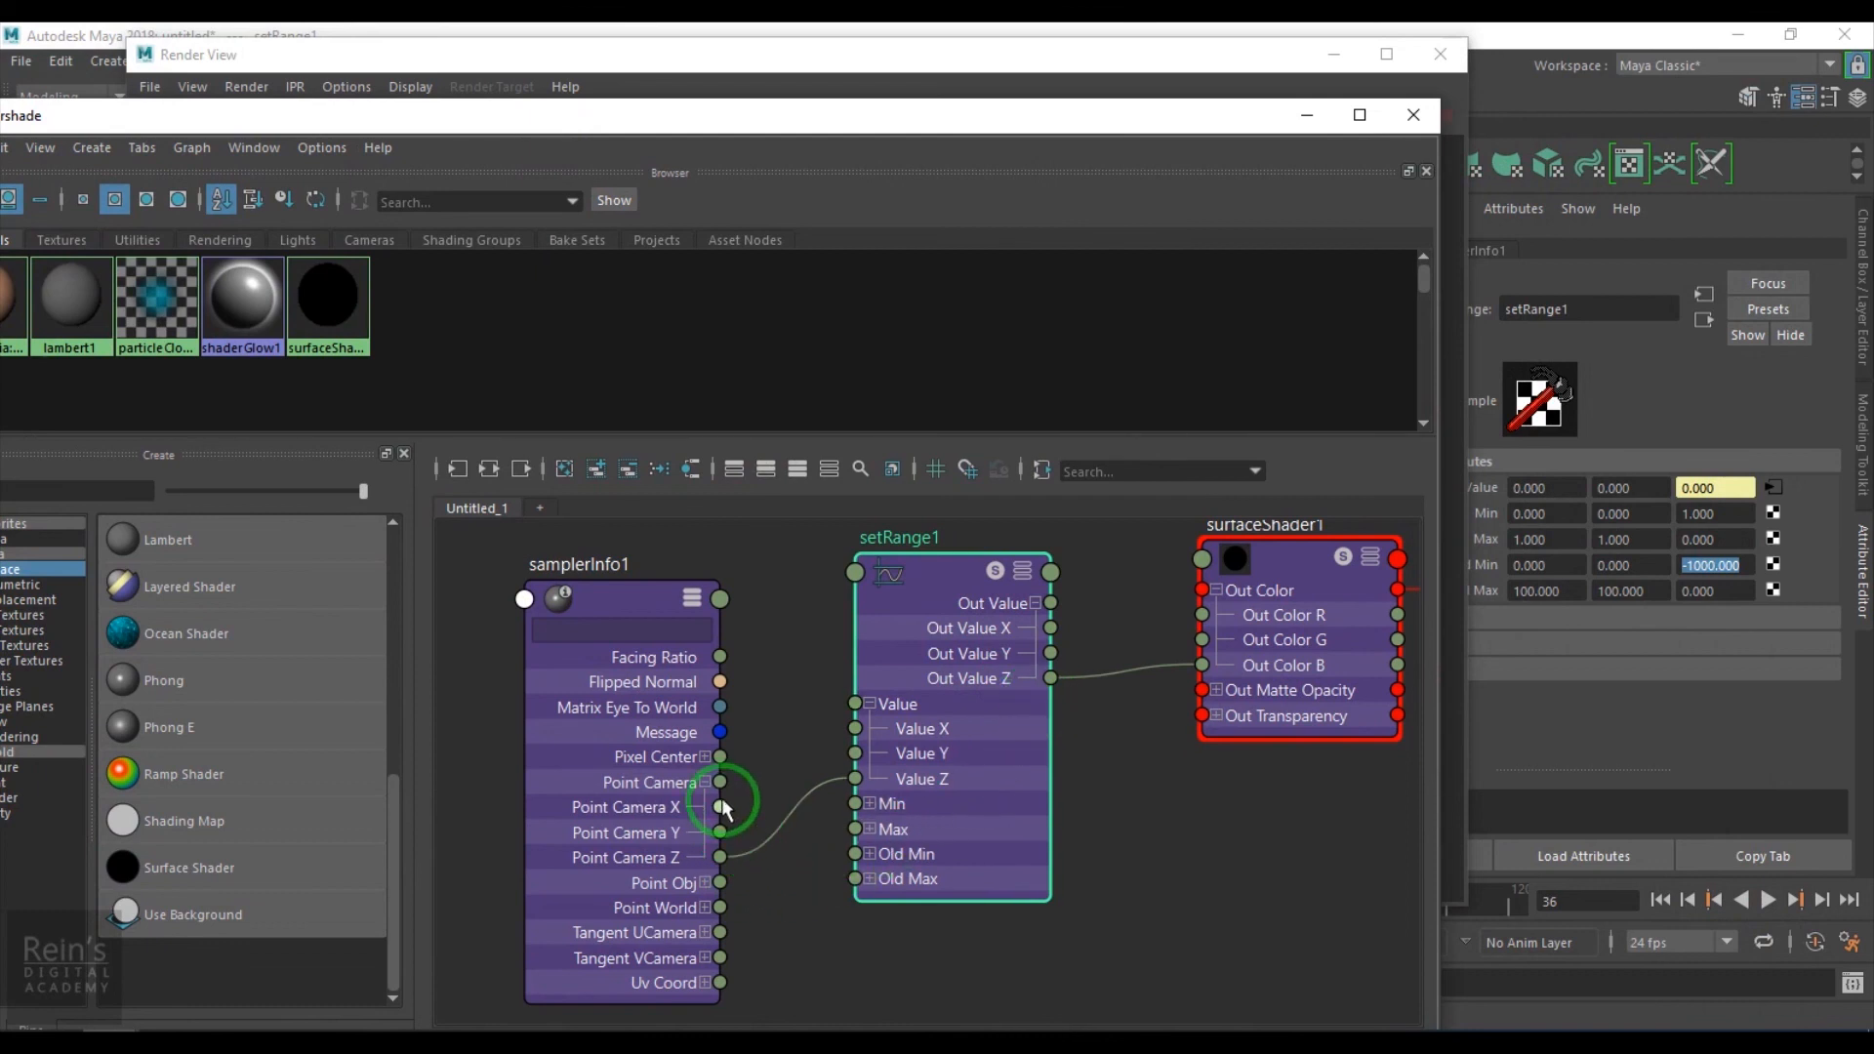
{"action": "left_click_drag", "start_coordinate": [719, 782], "coordinate": [855, 703]}
{"action": "left_click", "coordinate": [1185, 587]}
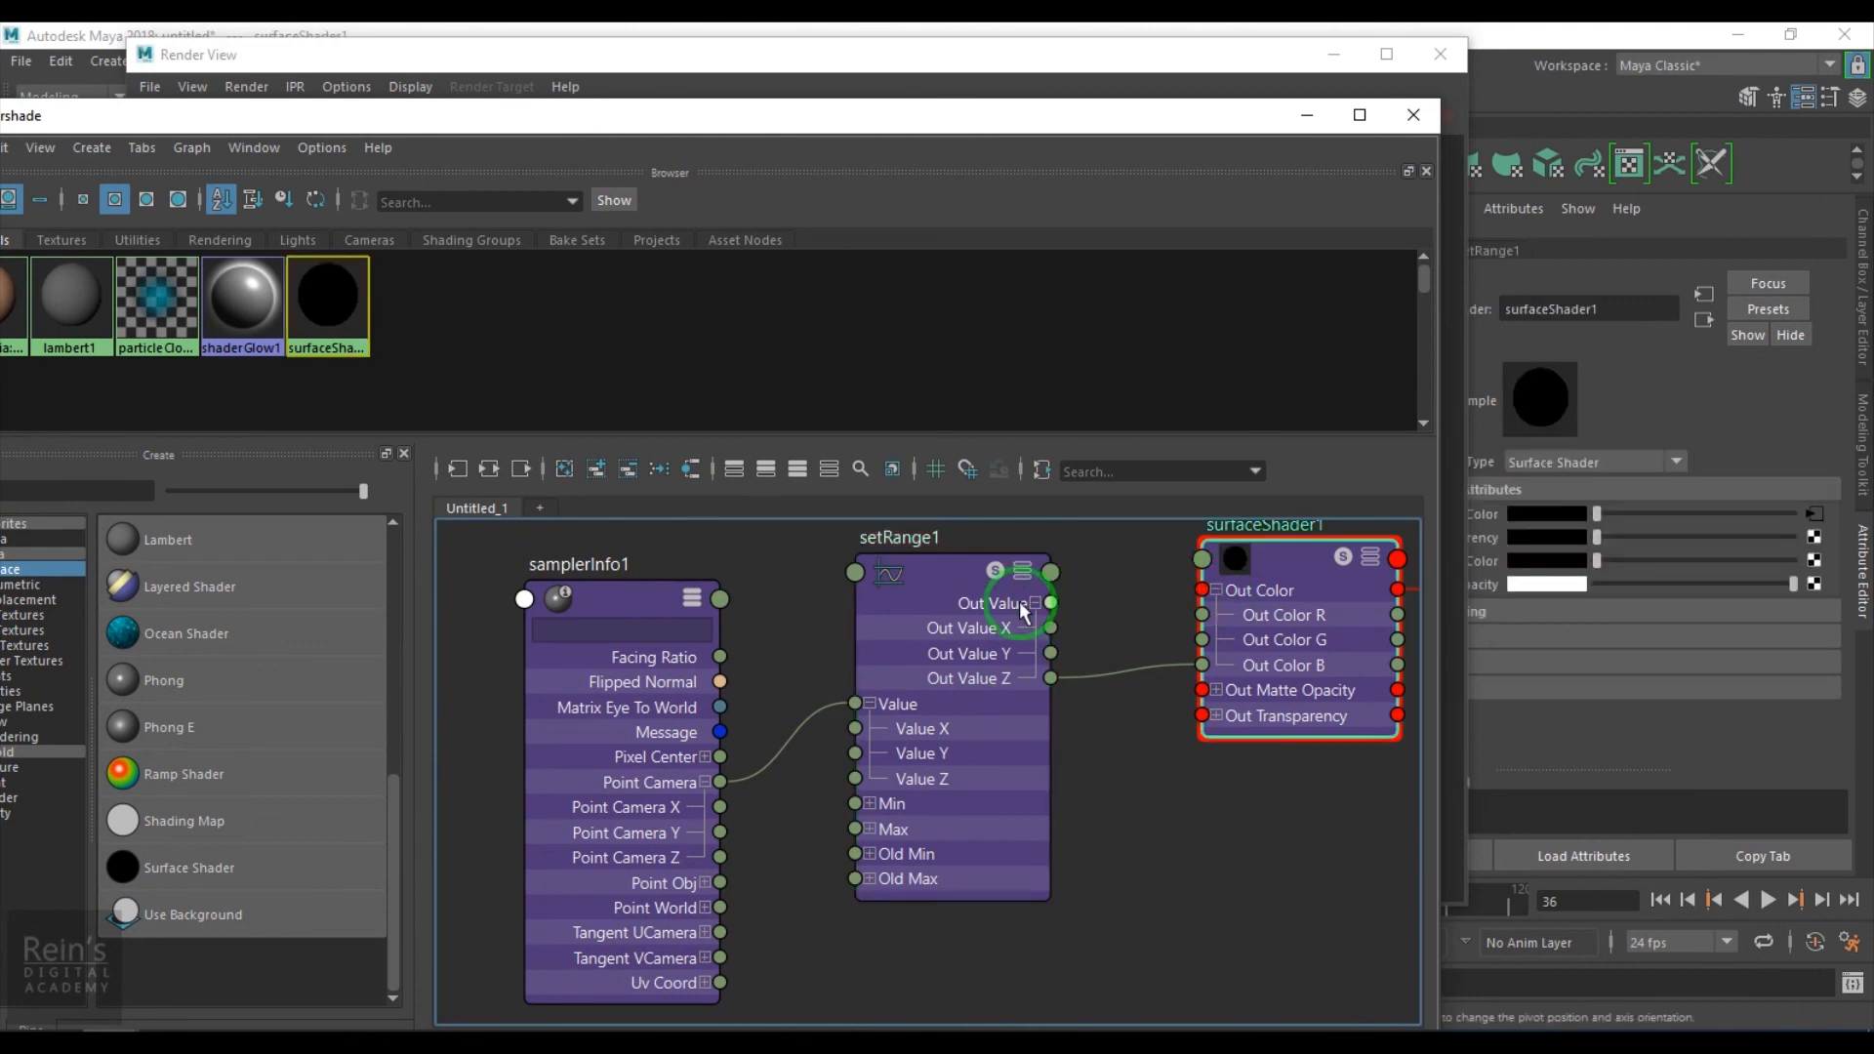
{"action": "left_click_drag", "start_coordinate": [1199, 589], "coordinate": [1200, 592]}
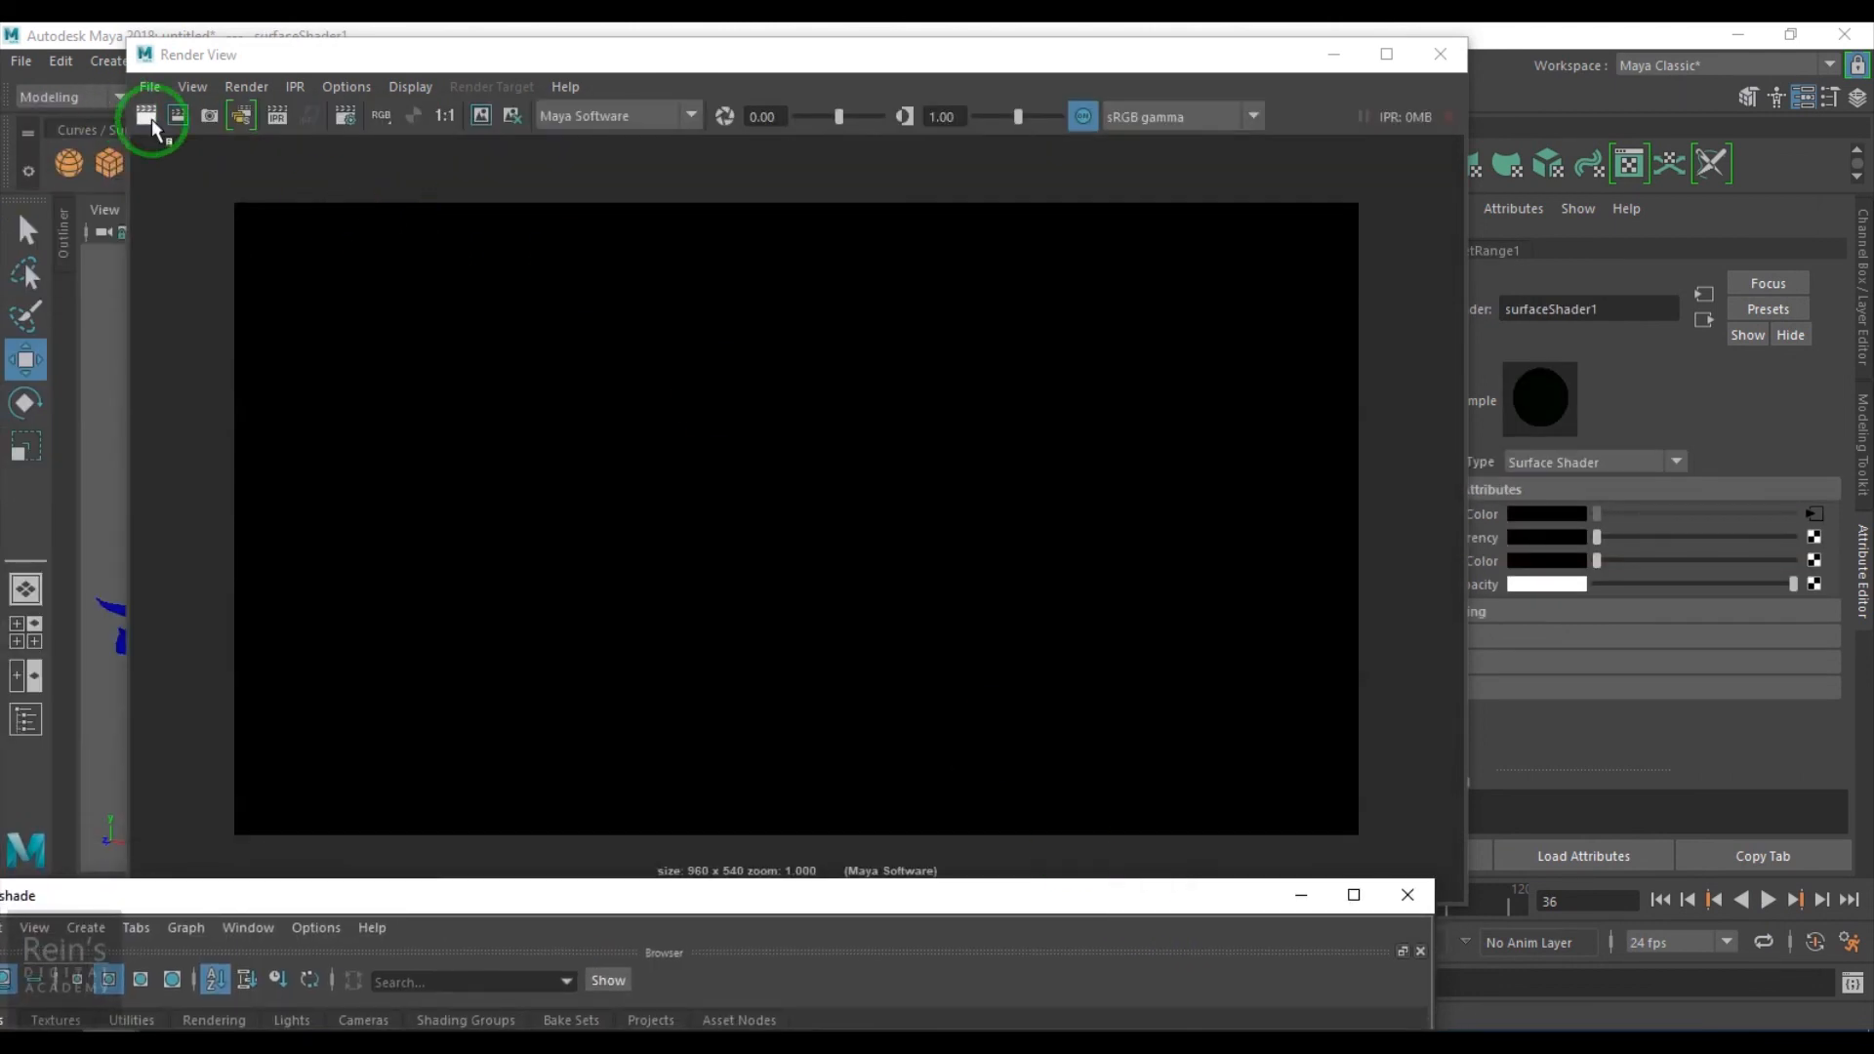
{"action": "left_click", "coordinate": [151, 119]}
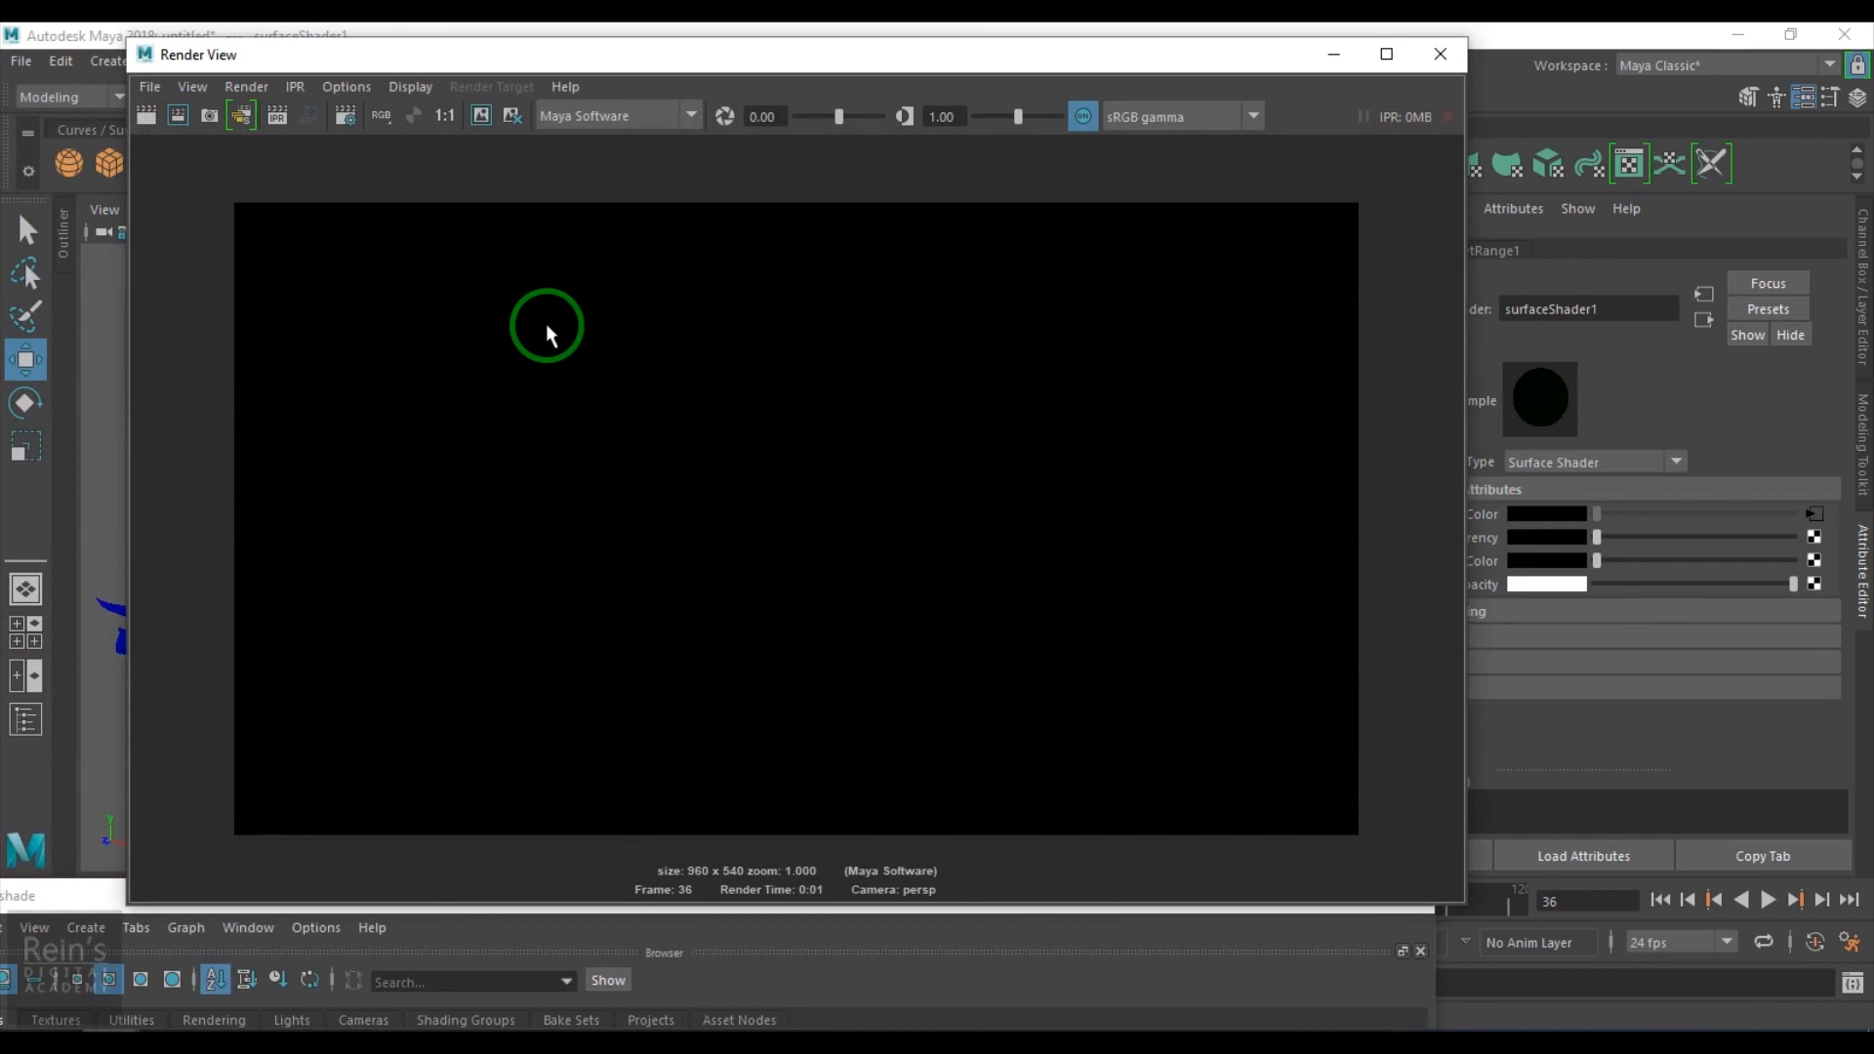
Check the Render View's option and display settings, and move the window aside to examine the grid's camera-space shading in the viewport
{"action": "left_click", "coordinate": [349, 88]}
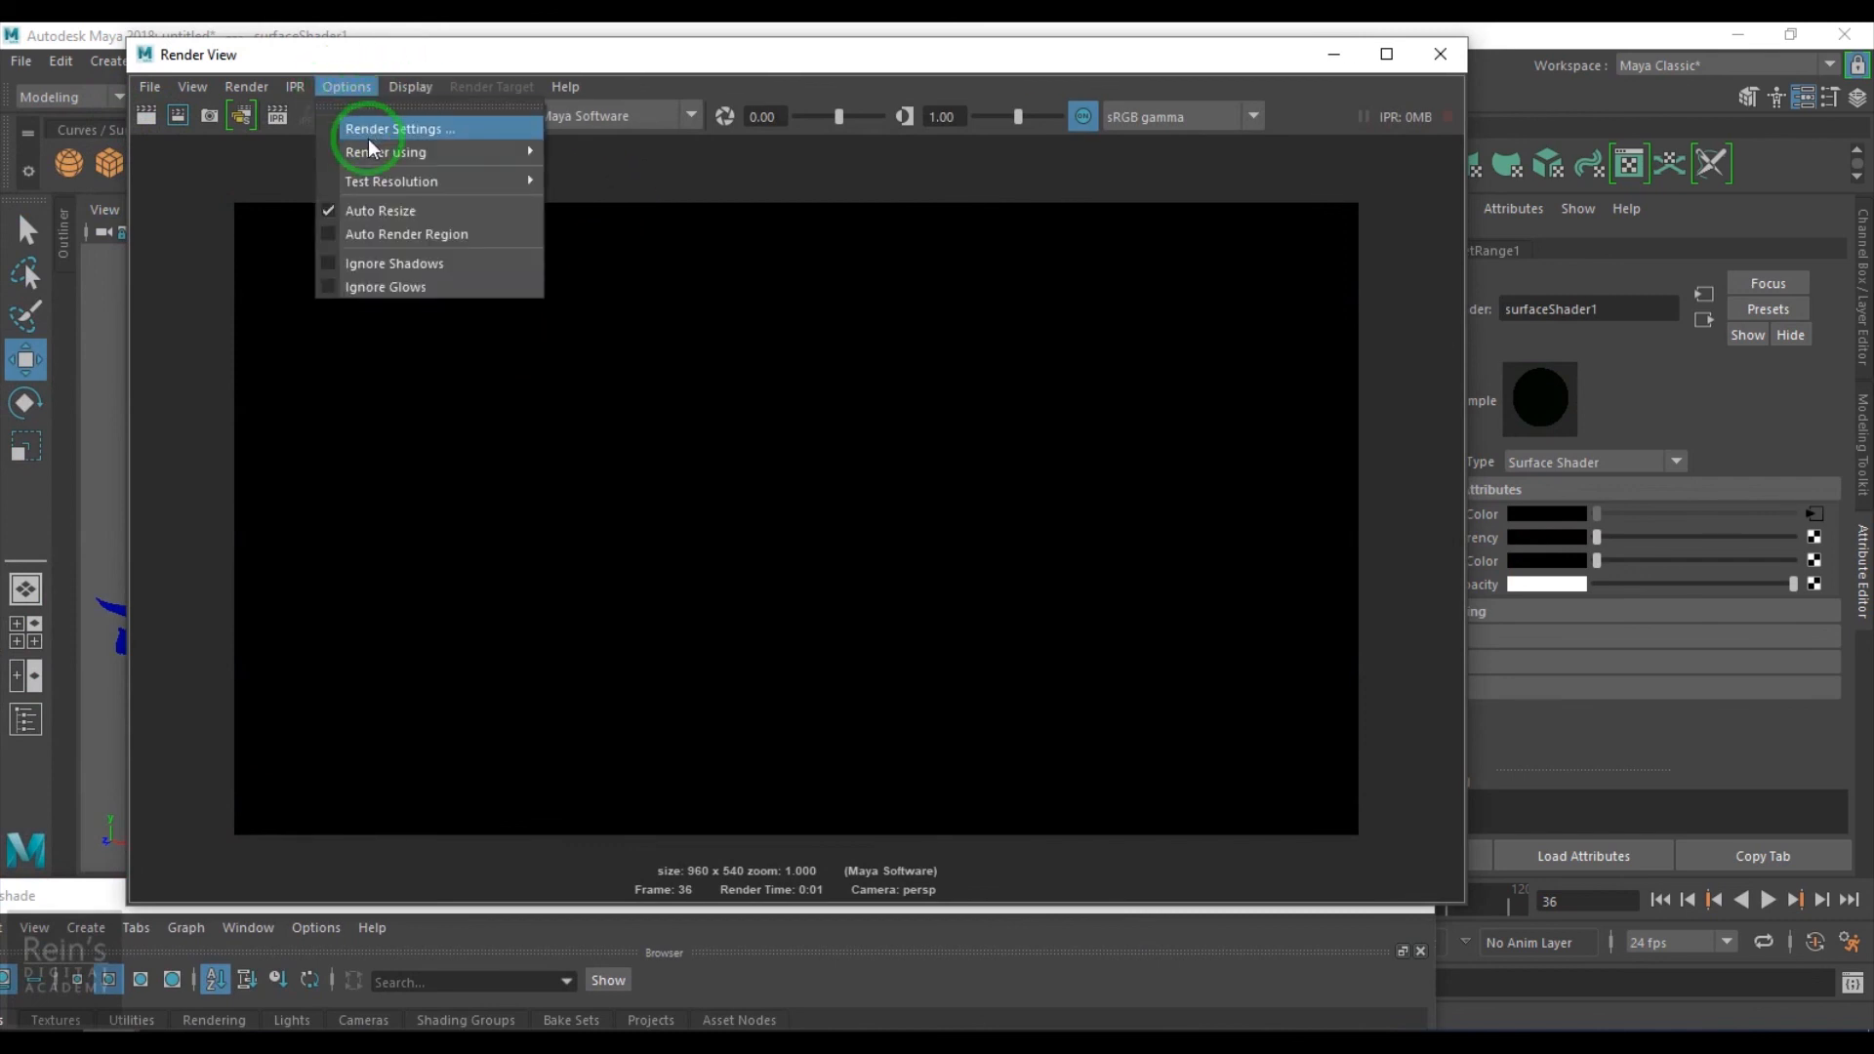
{"action": "left_click", "coordinate": [417, 89]}
{"action": "left_click", "coordinate": [420, 176]}
{"action": "left_click", "coordinate": [414, 87]}
{"action": "left_click", "coordinate": [449, 199]}
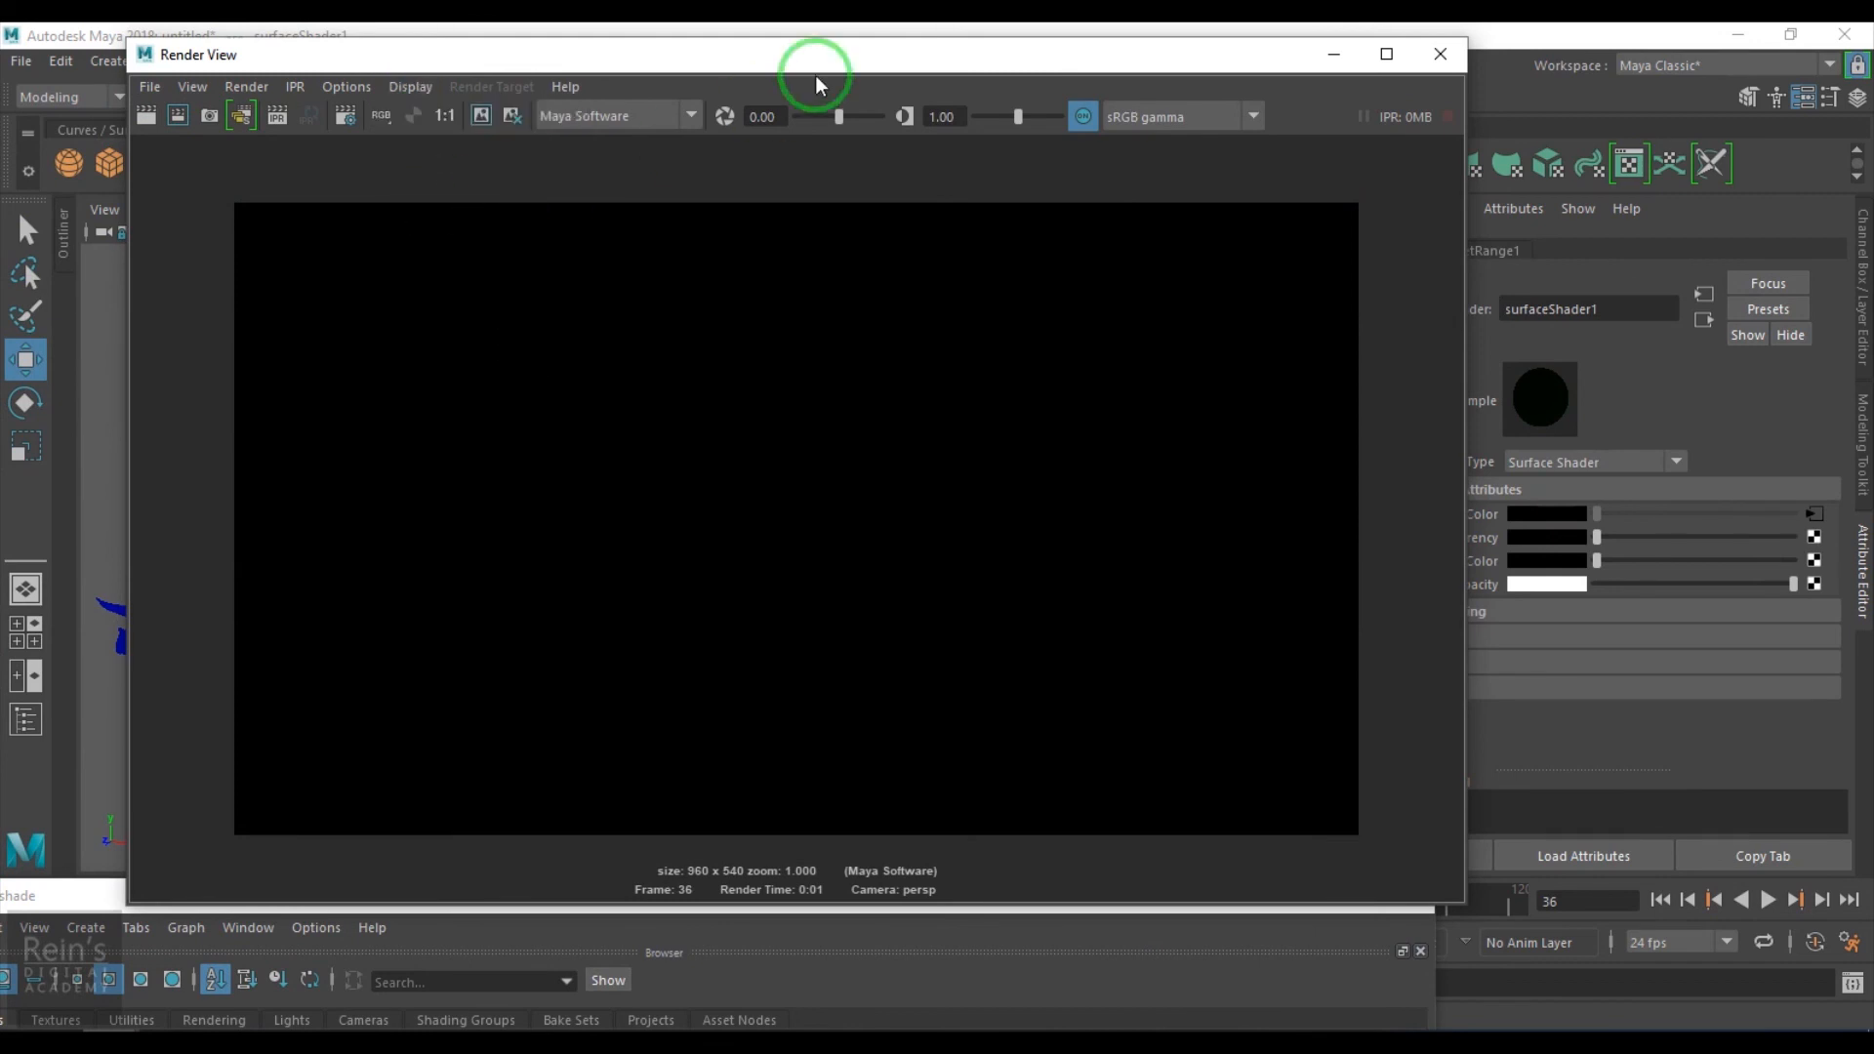
{"action": "left_click_drag", "start_coordinate": [850, 55], "coordinate": [1643, 1005]}
{"action": "left_click", "coordinate": [1010, 980]}
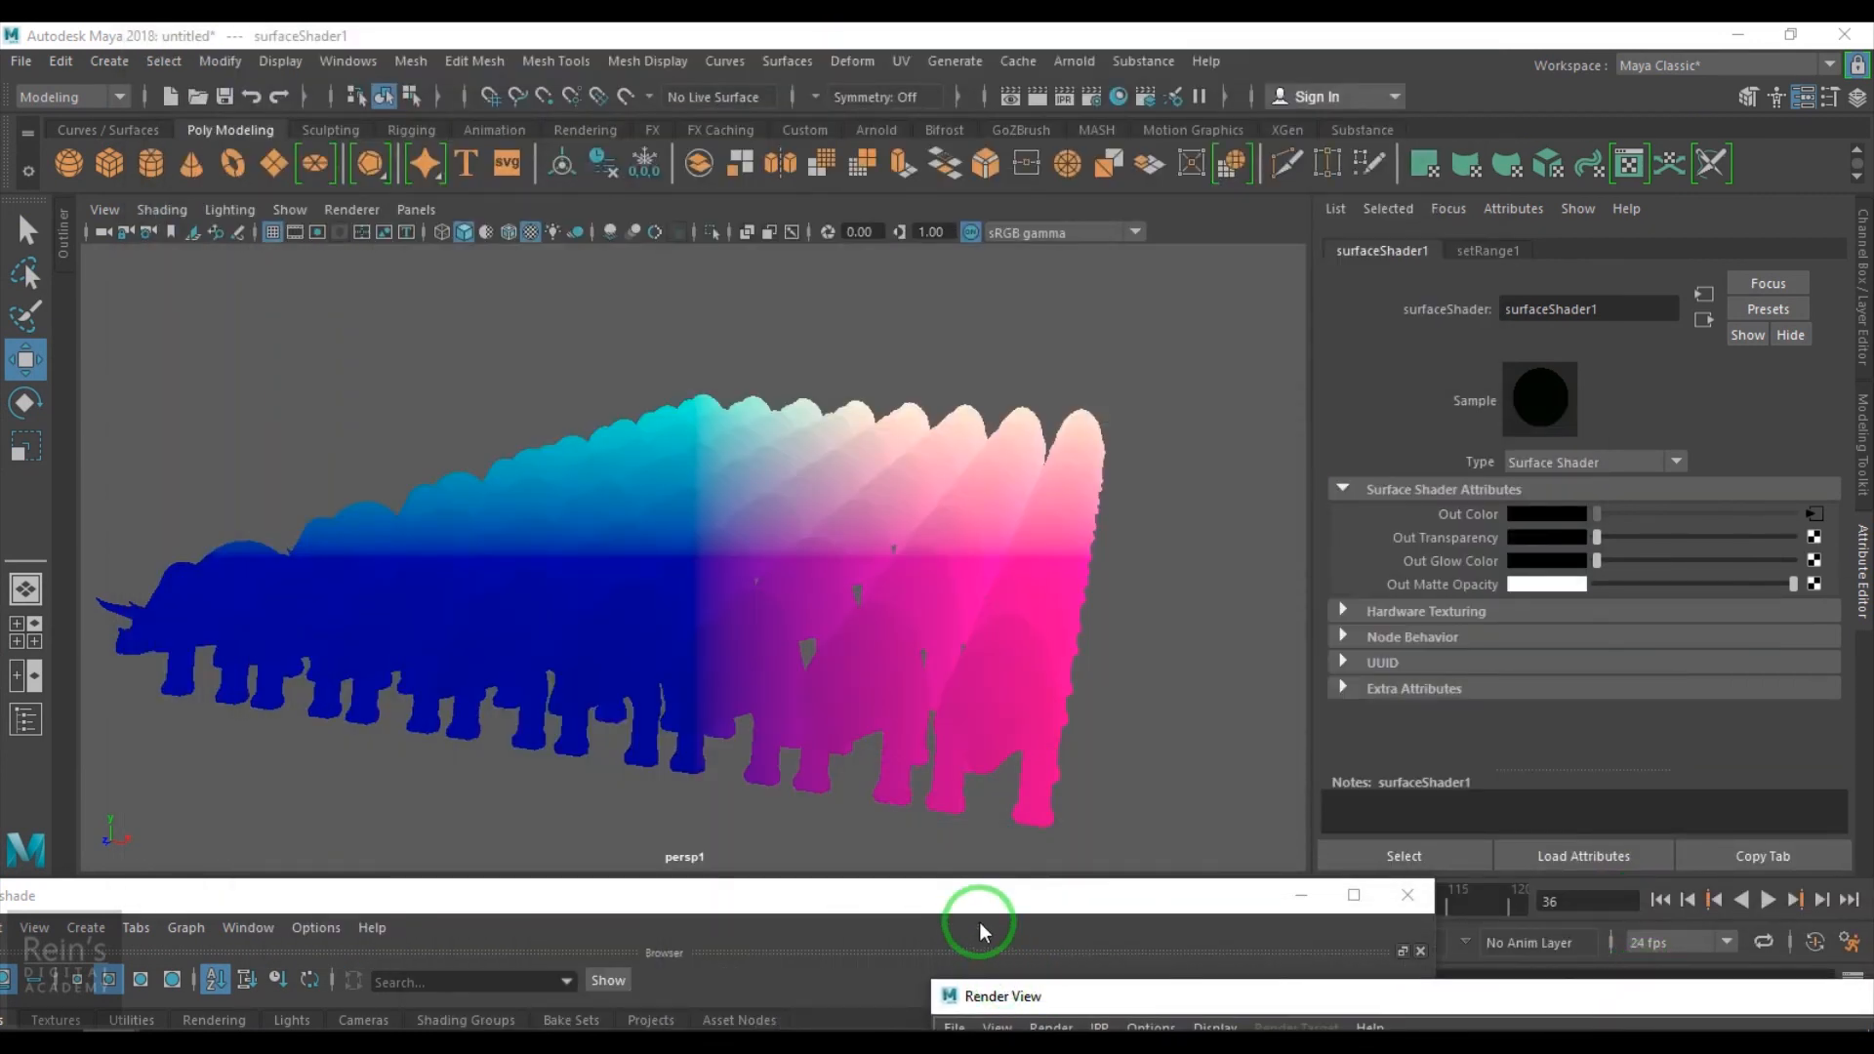
Reduce the network to Point Camera Z feeding setRange1's Value Z and Out Value Z feeding surfaceShader1's Out Color B, and minimize the Hypershade
{"action": "left_click_drag", "start_coordinate": [980, 930], "coordinate": [979, 261]}
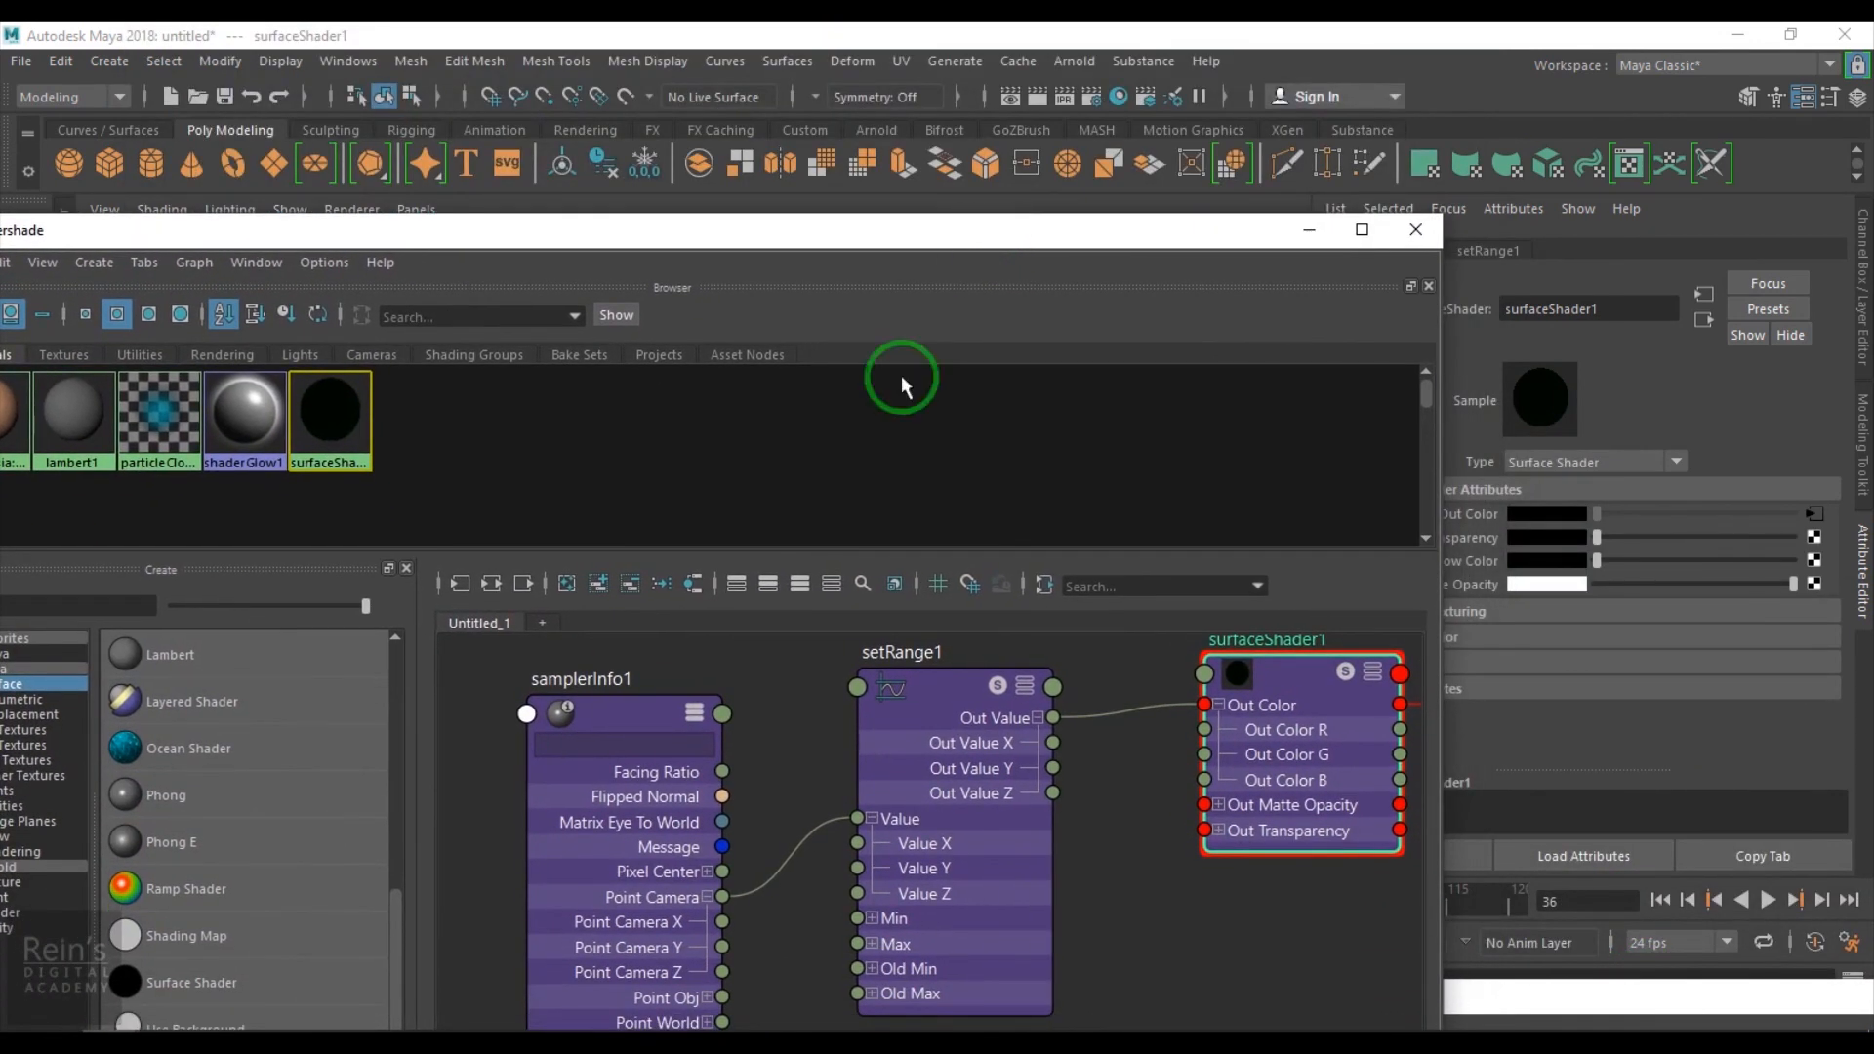
{"action": "left_click_drag", "start_coordinate": [726, 979], "coordinate": [861, 890]}
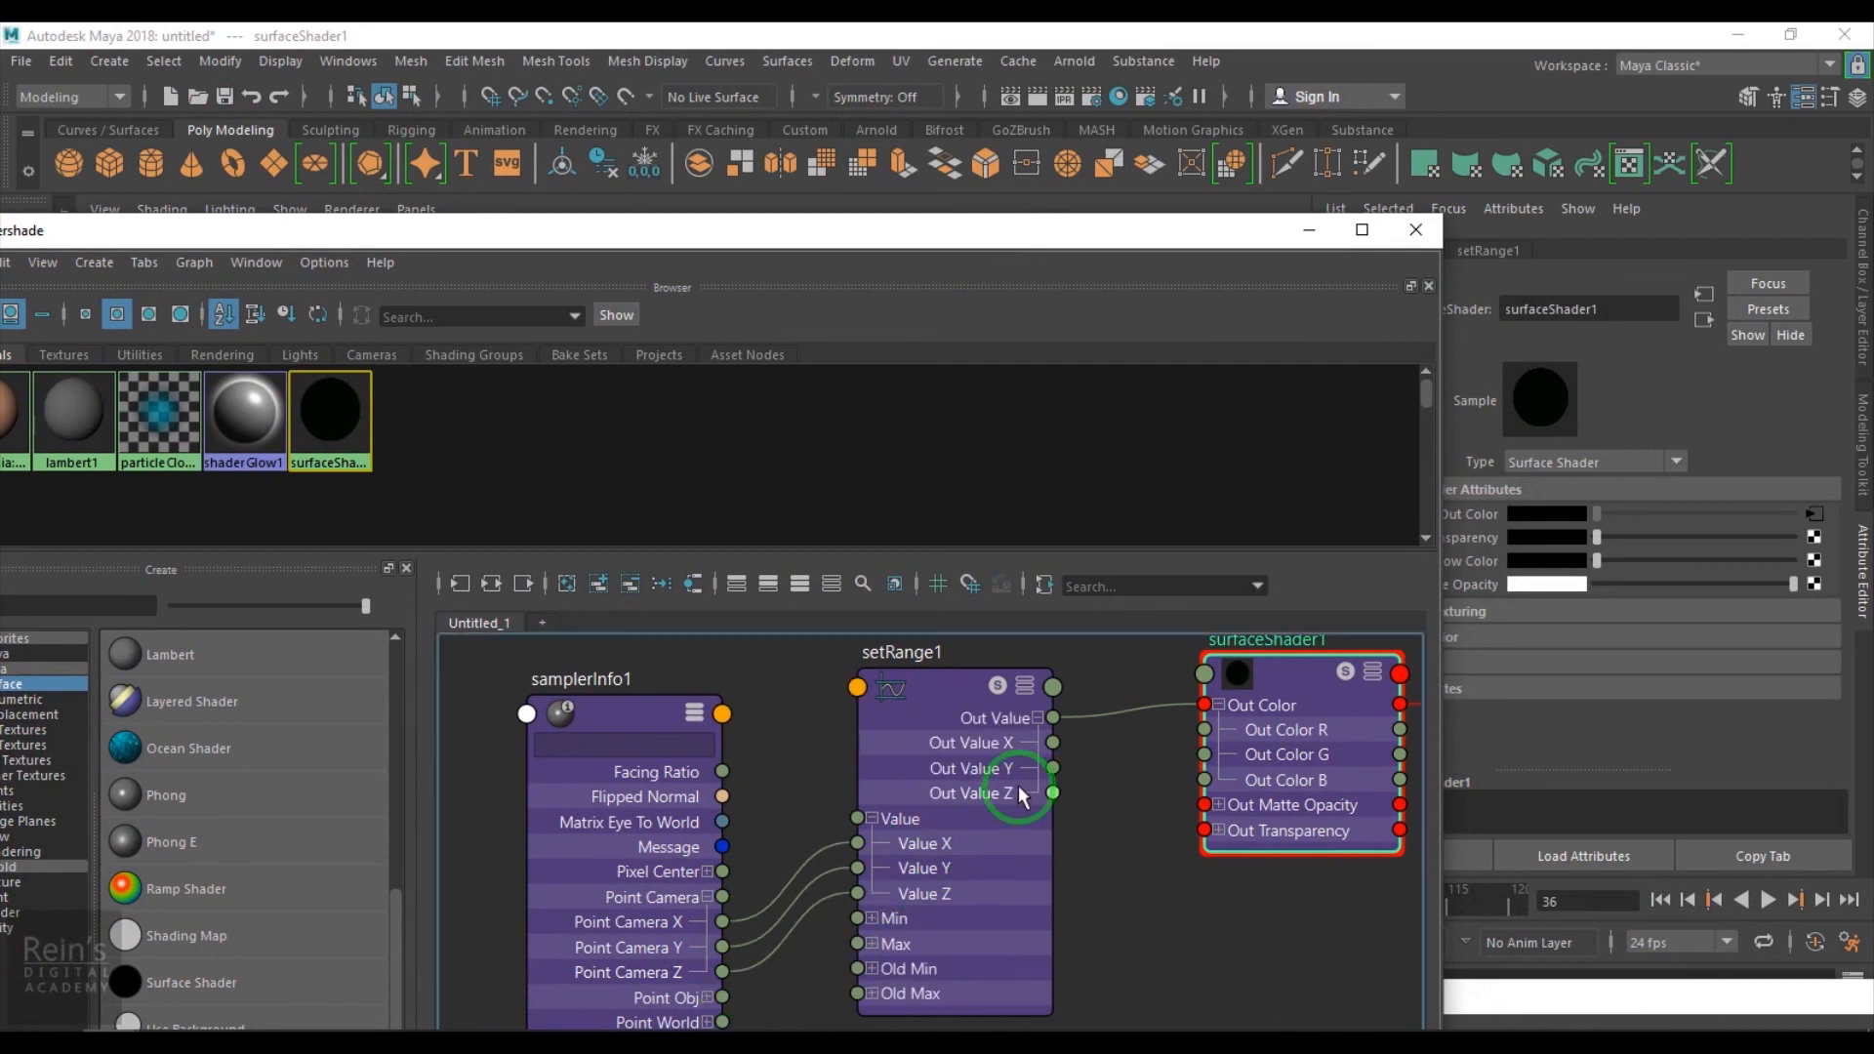
{"action": "left_click_drag", "start_coordinate": [1060, 793], "coordinate": [1159, 772]}
{"action": "left_click", "coordinate": [1130, 706]}
{"action": "key", "text": "Delete"}
{"action": "left_click_drag", "start_coordinate": [742, 839], "coordinate": [830, 917]}
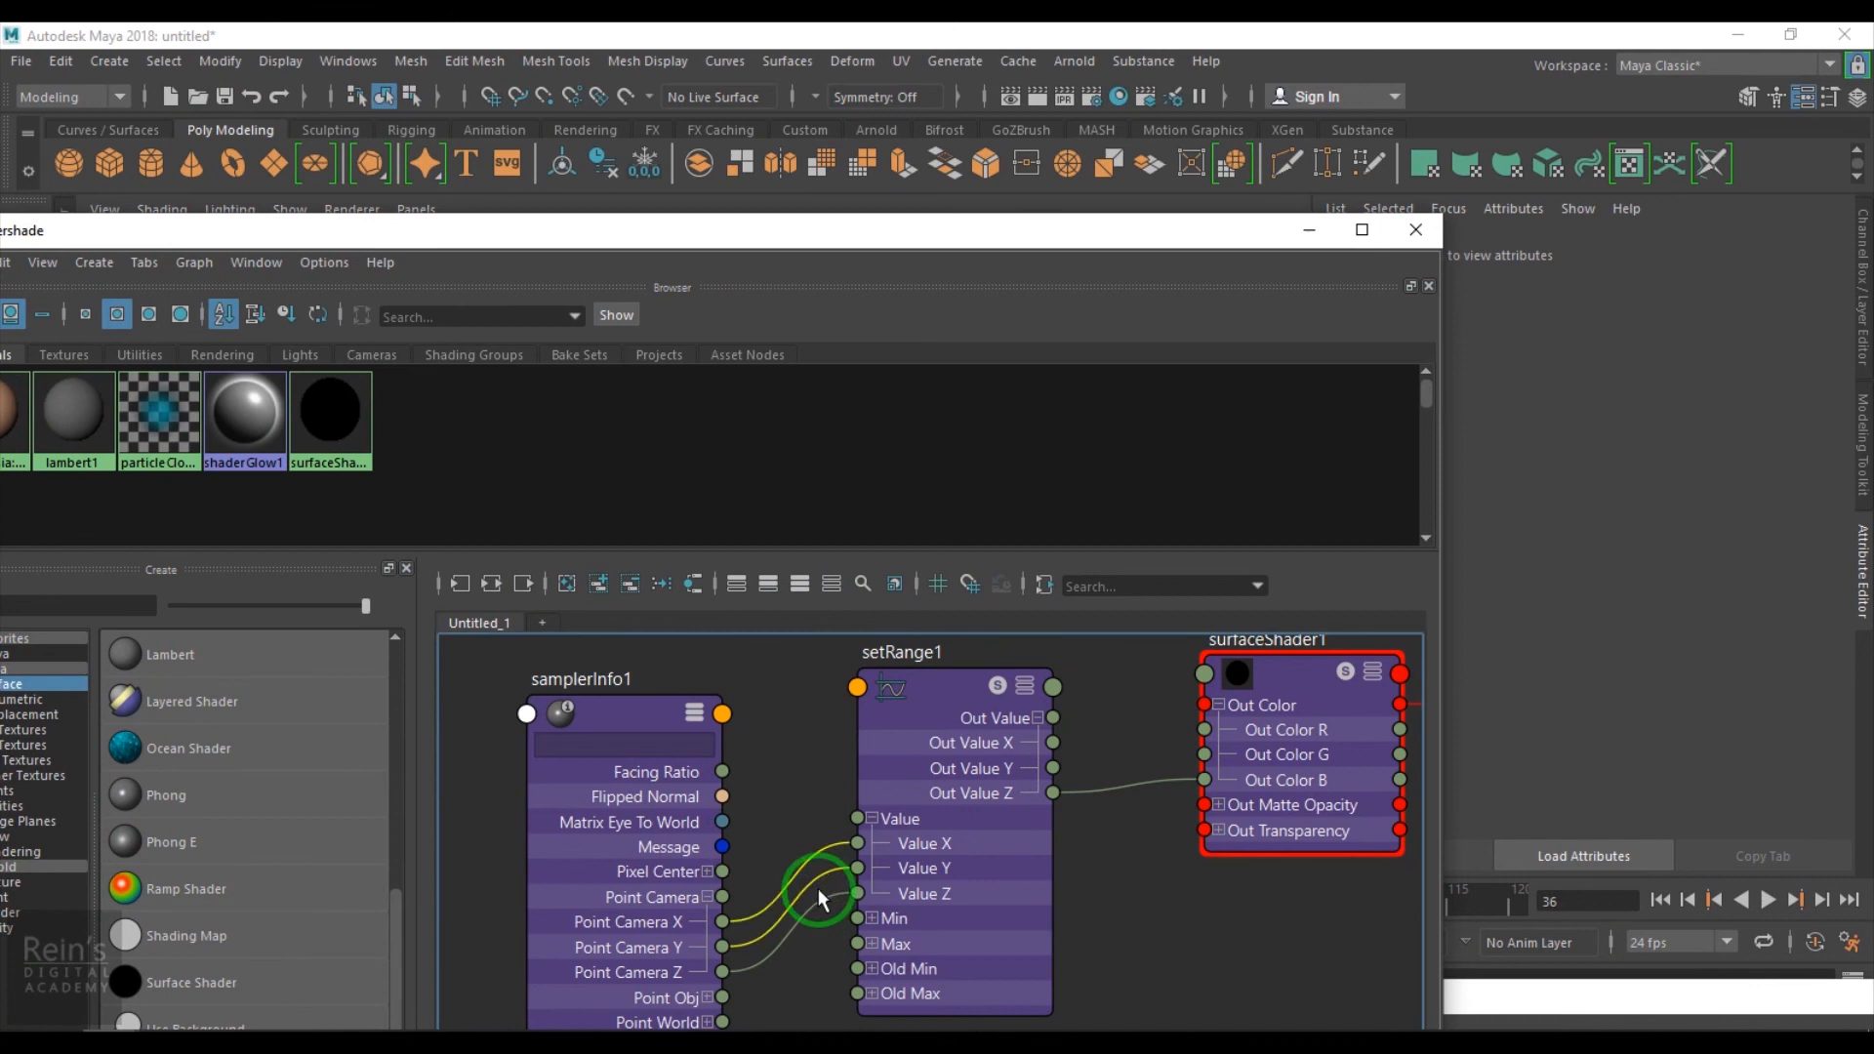
{"action": "left_click", "coordinate": [1325, 243]}
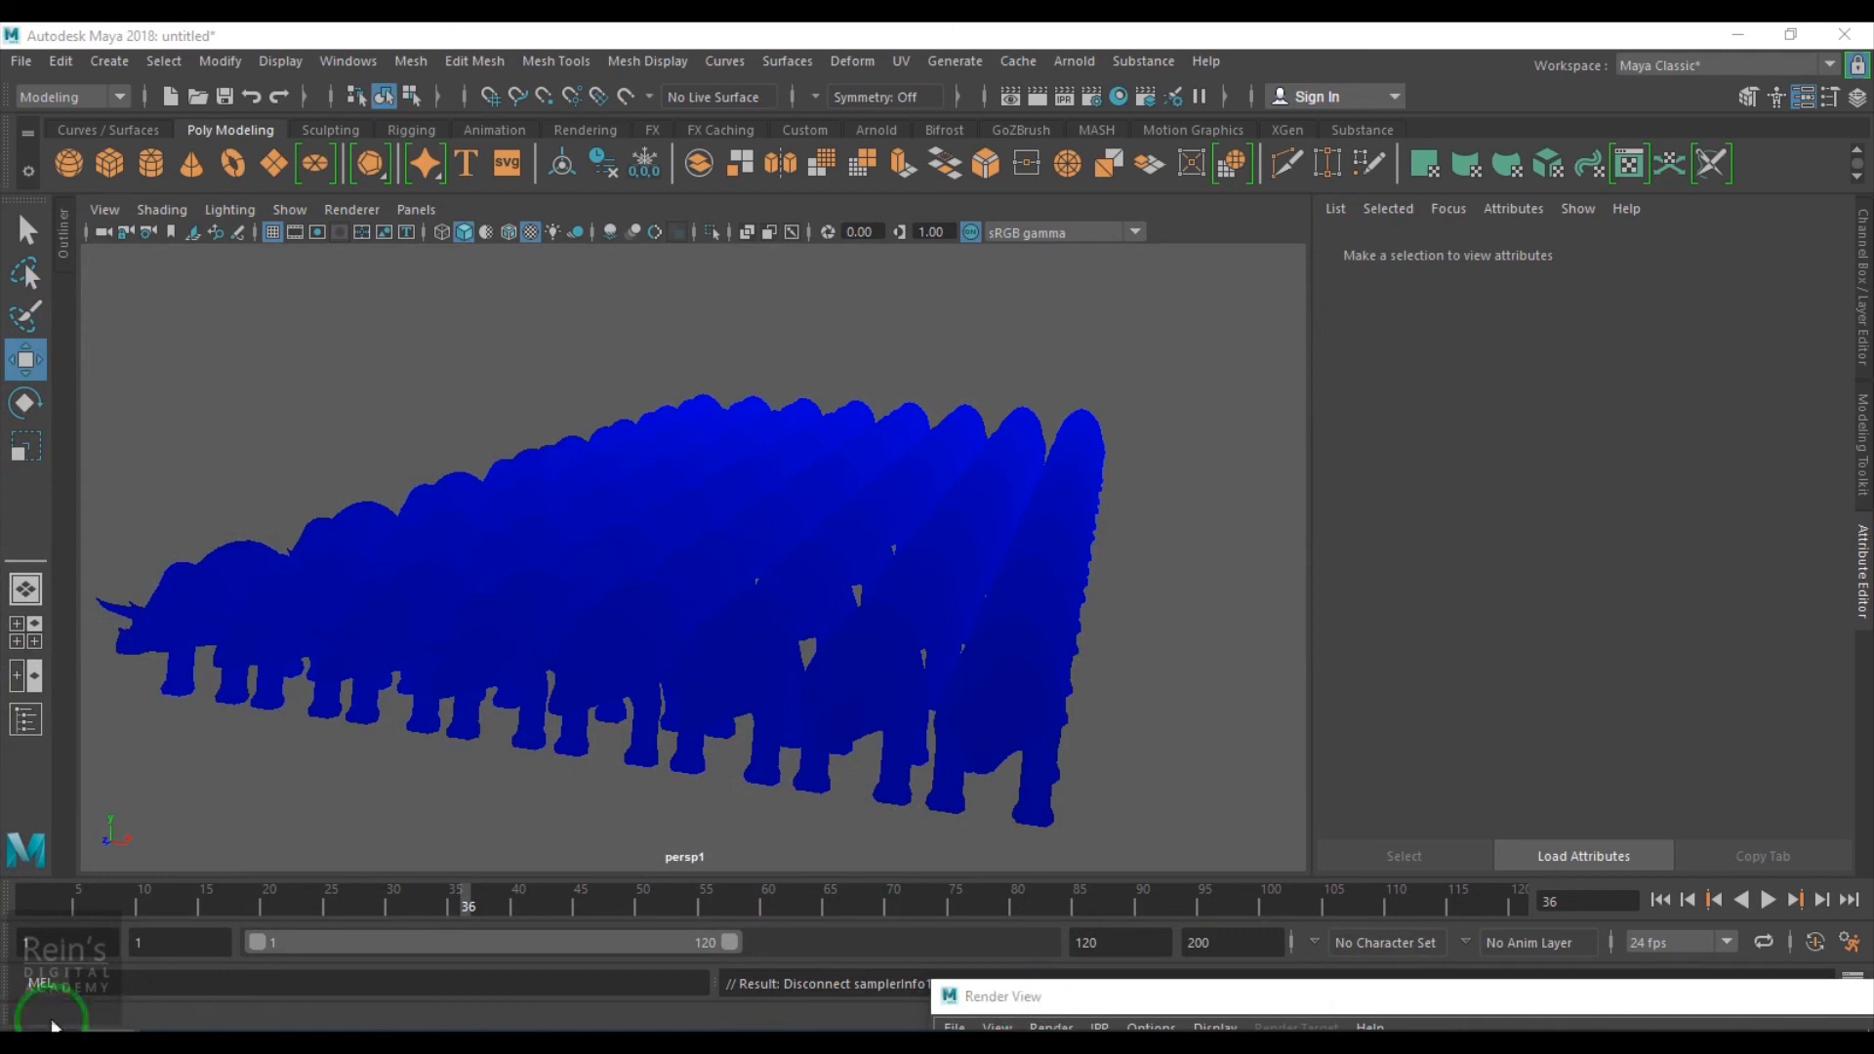
Review the depth node network in the Hypershade, minimize it again and move the Render View clear of the Ceratopsia grid
{"action": "left_click", "coordinate": [45, 1014]}
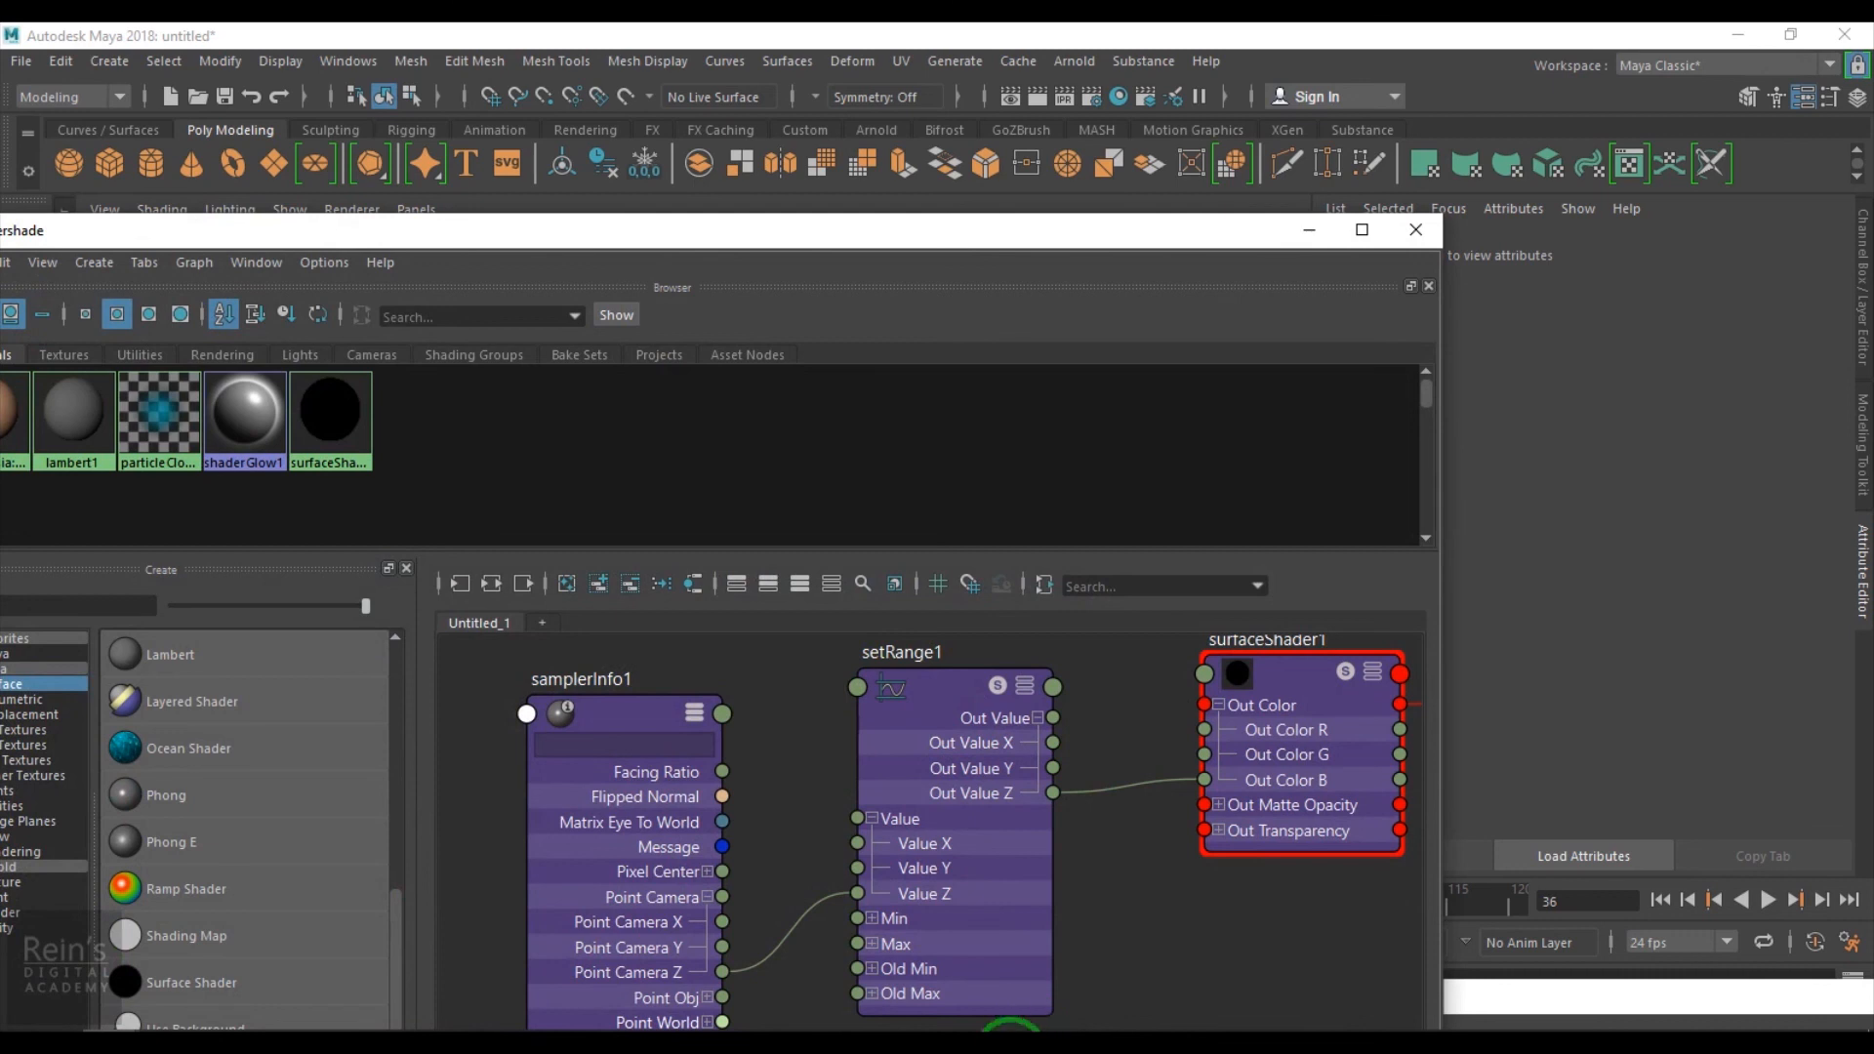
{"action": "left_click_drag", "start_coordinate": [1129, 235], "coordinate": [392, 876]}
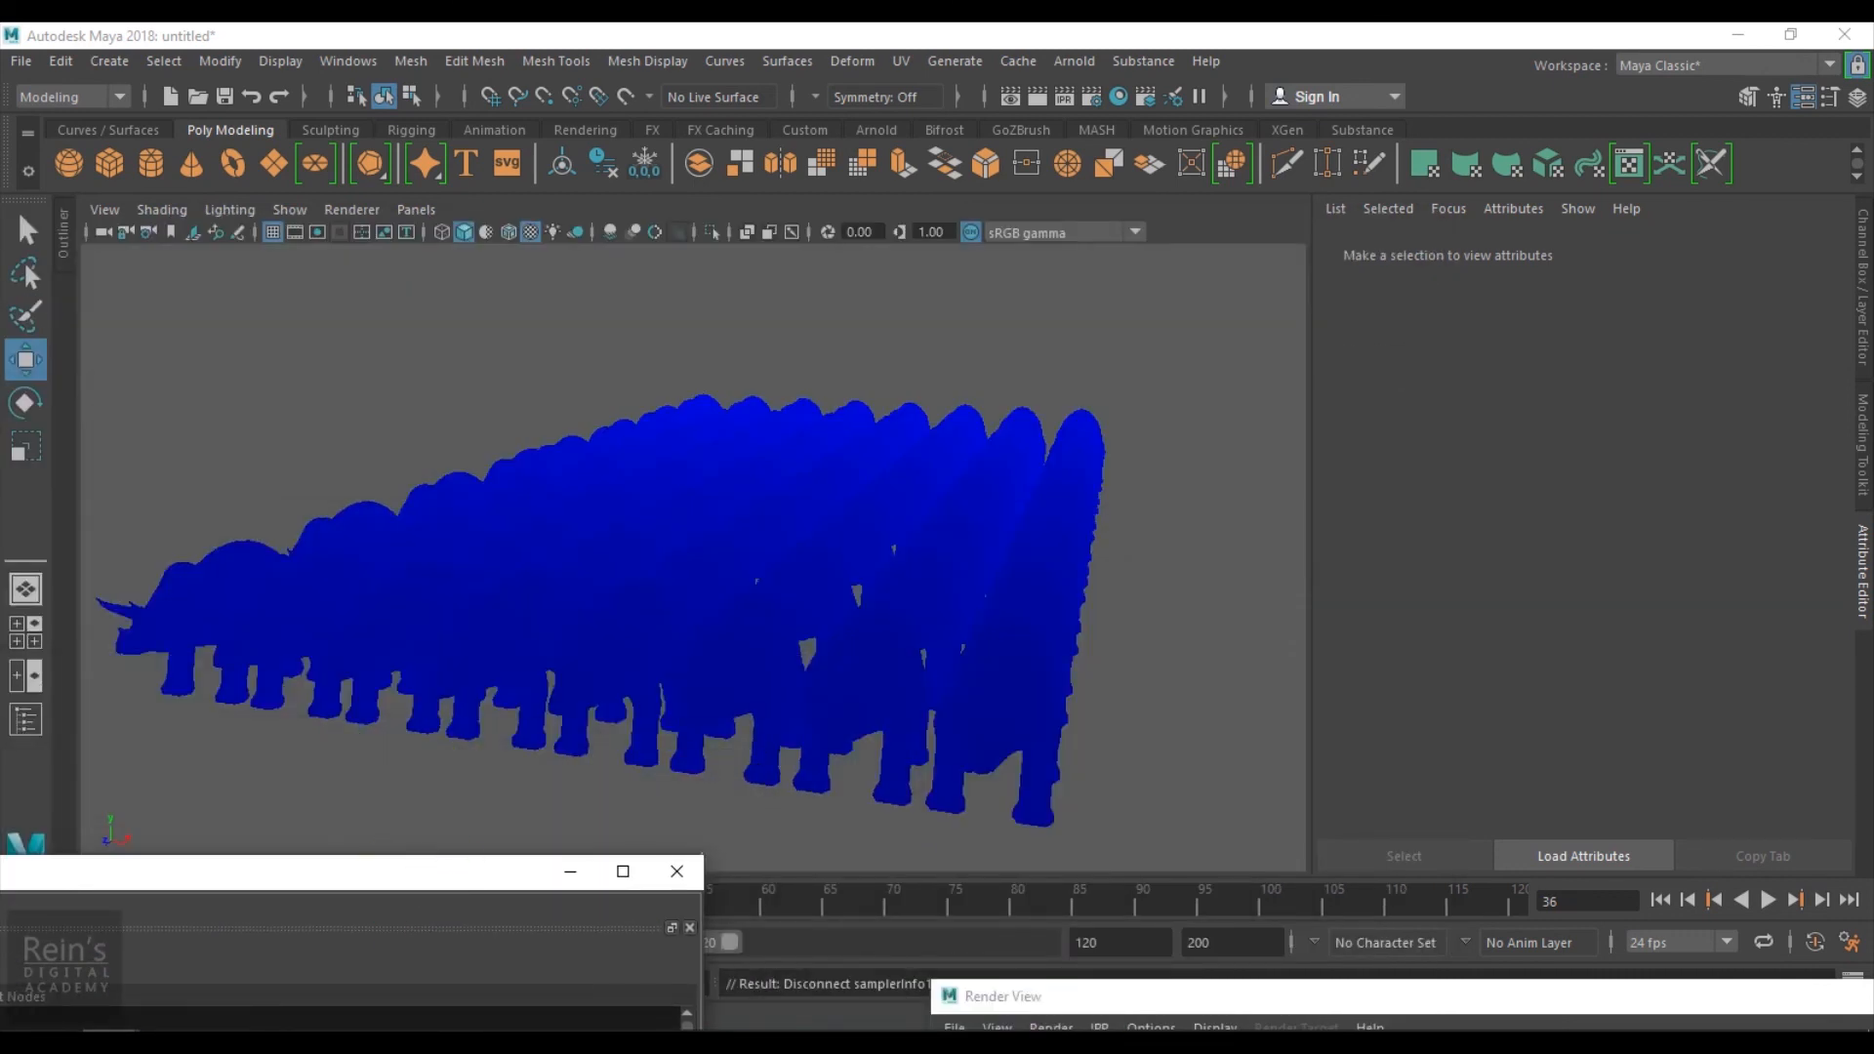
{"action": "left_click_drag", "start_coordinate": [1247, 1007], "coordinate": [1297, 782]}
{"action": "left_click_drag", "start_coordinate": [263, 878], "coordinate": [1280, 184]}
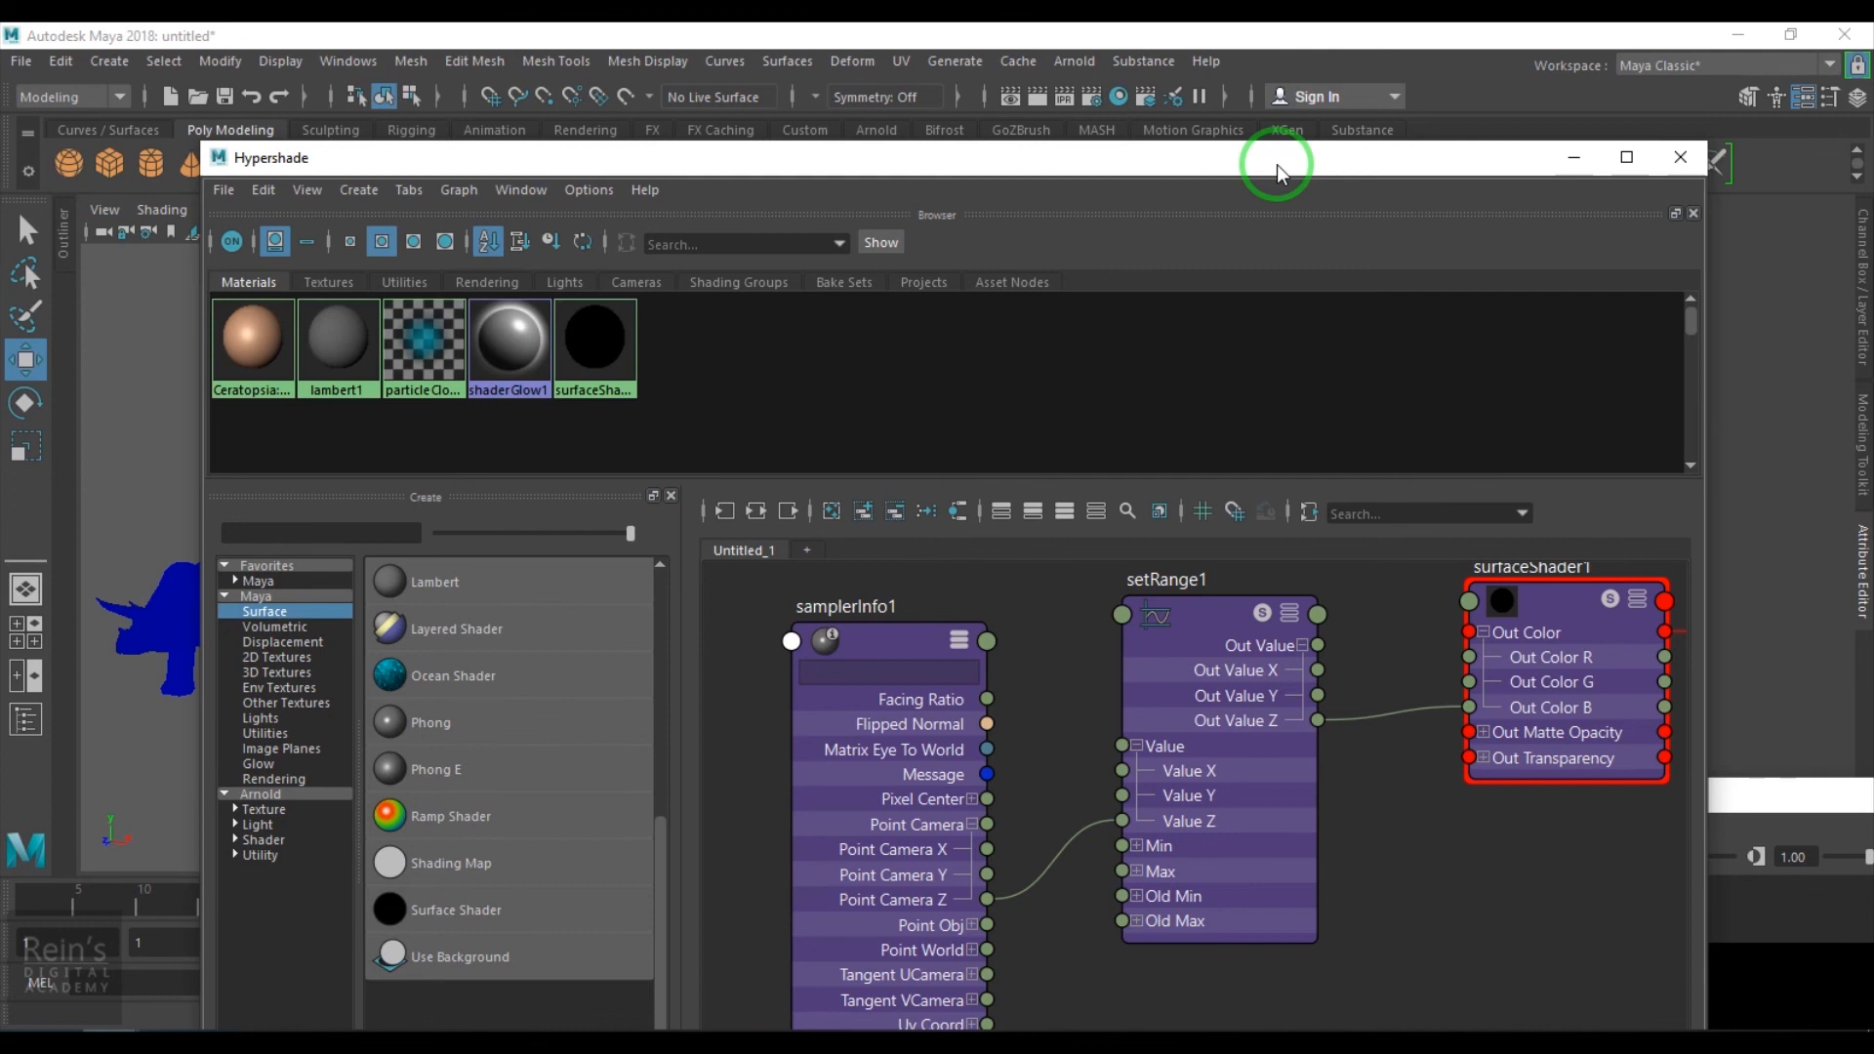
{"action": "left_click", "coordinate": [1573, 157]}
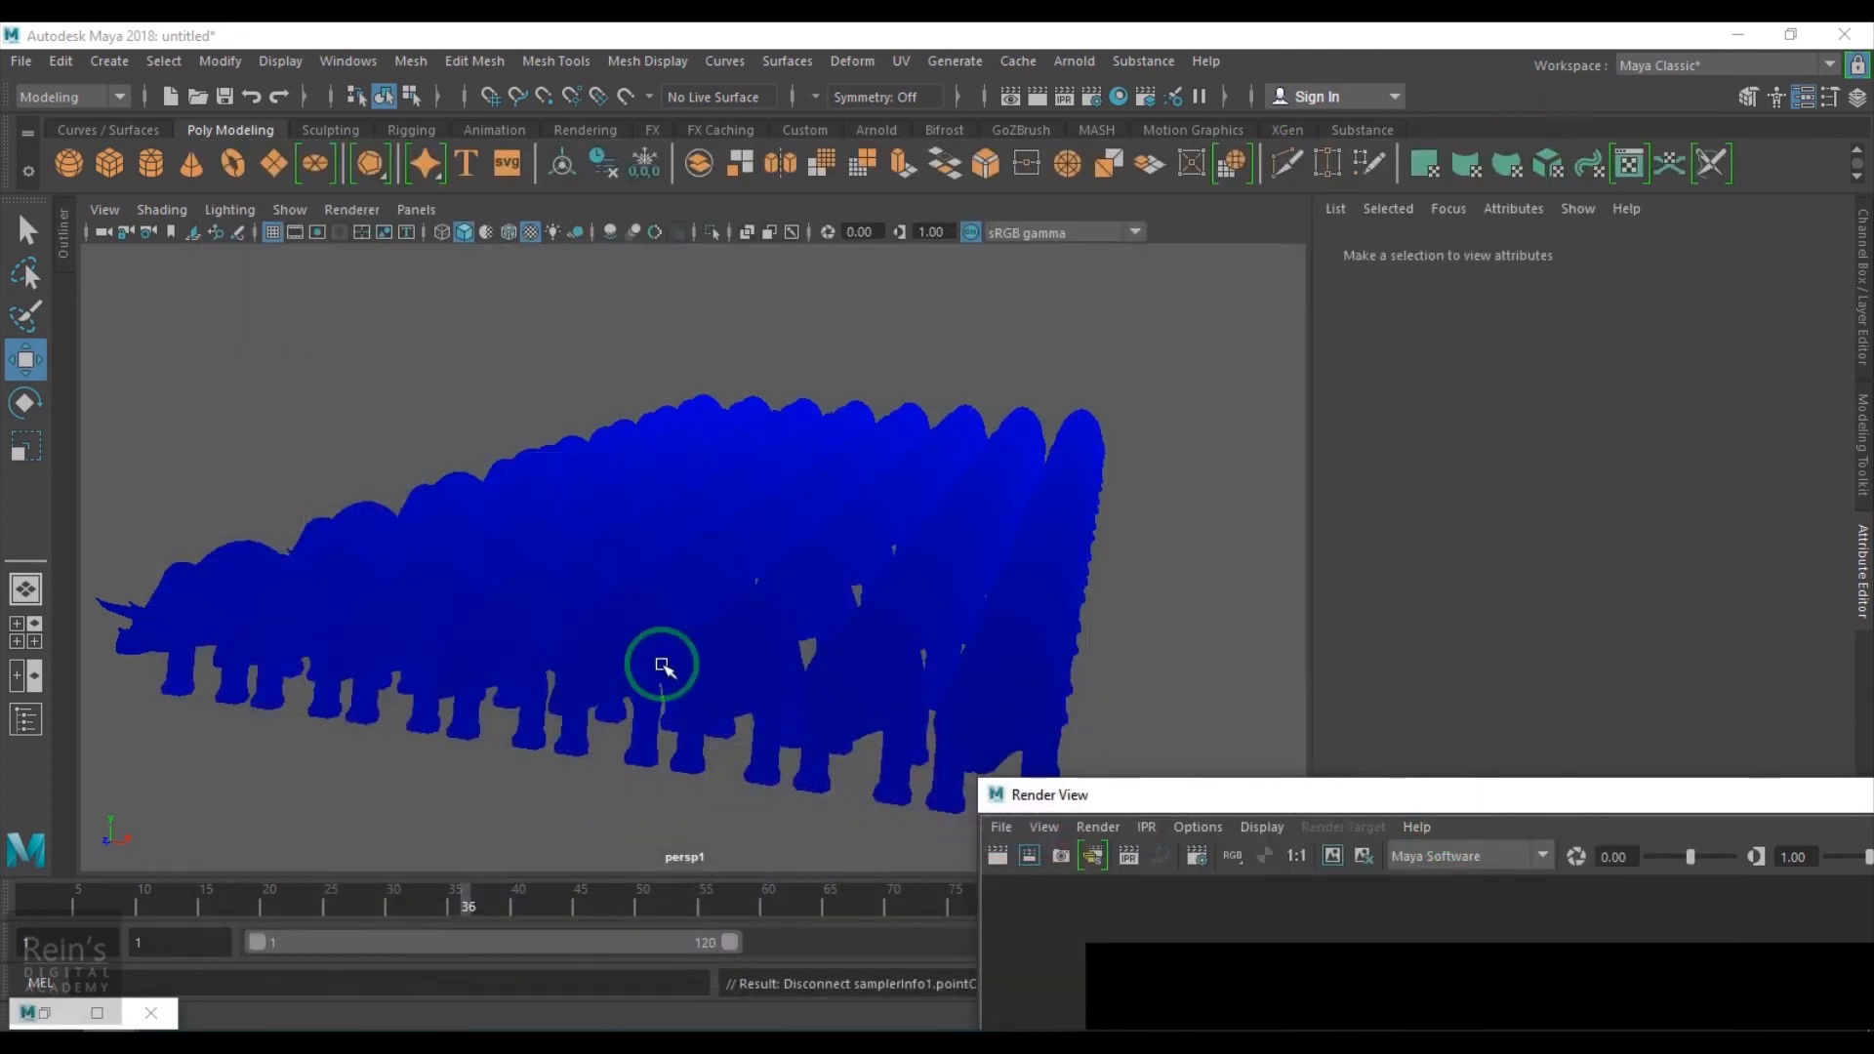
{"action": "left_click_drag", "start_coordinate": [1417, 810], "coordinate": [1407, 816]}
{"action": "left_click_drag", "start_coordinate": [875, 855], "coordinate": [839, 877]}
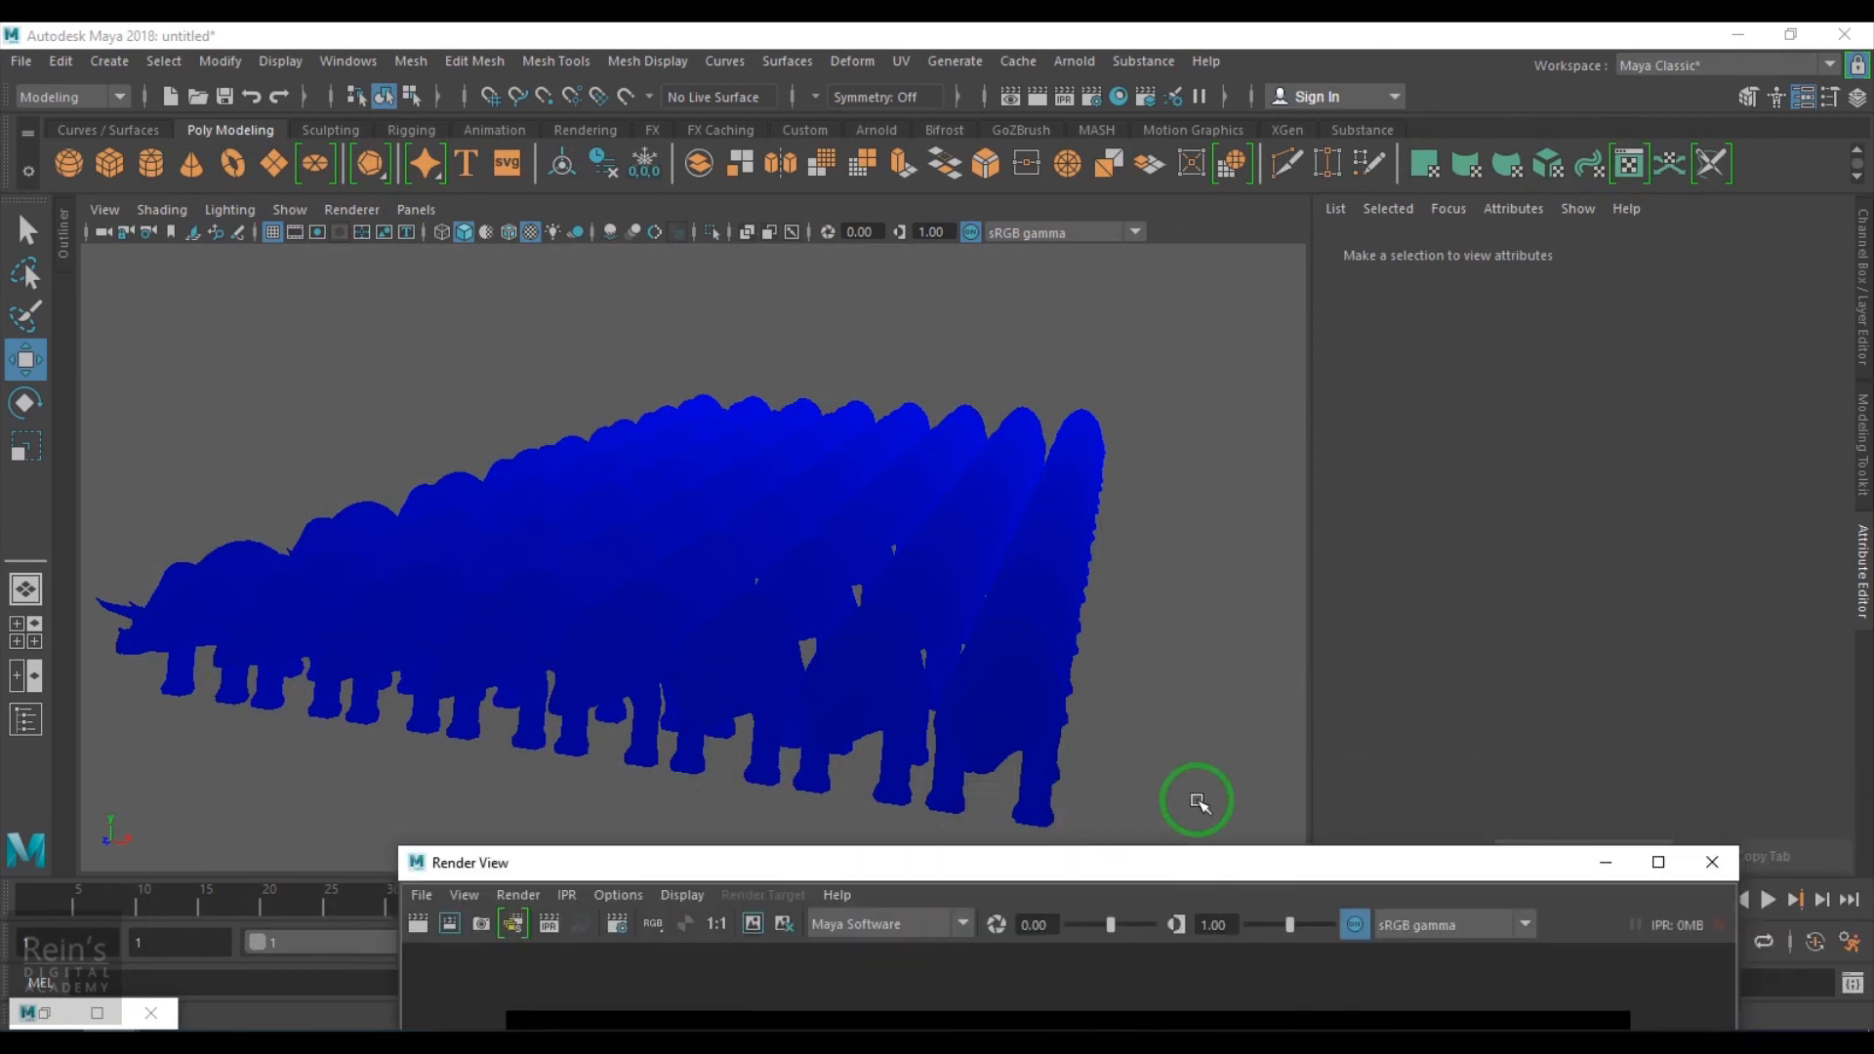